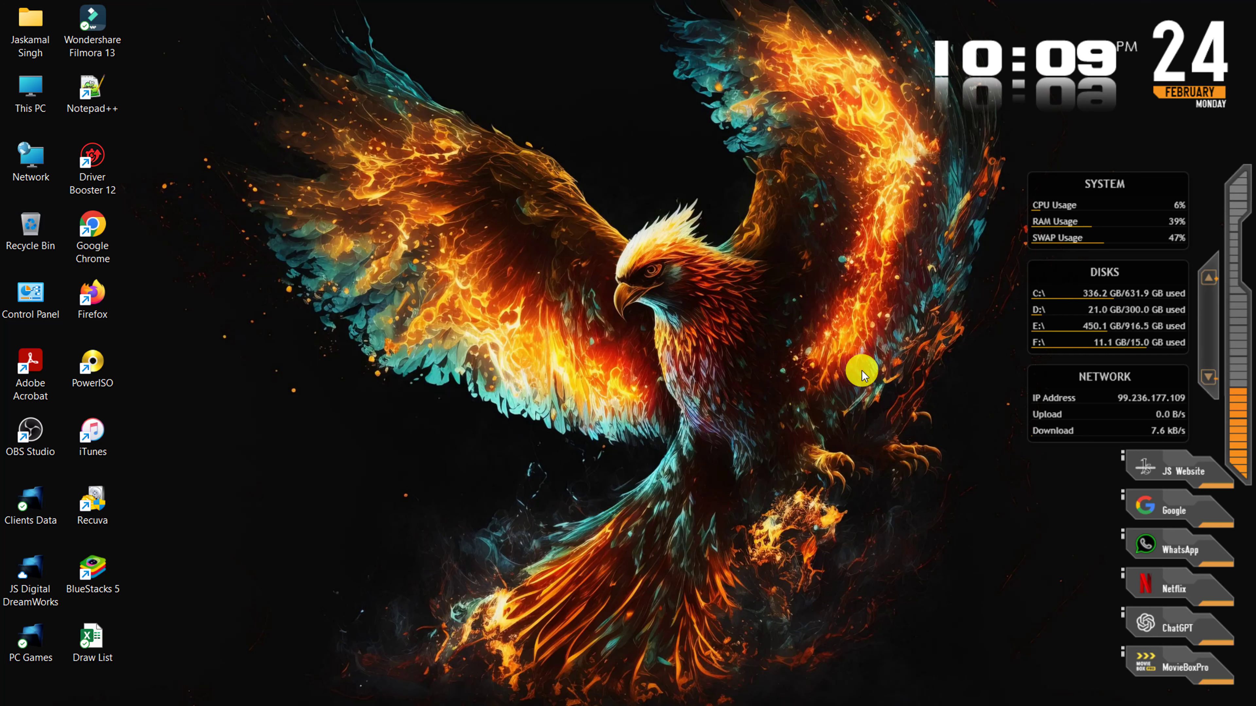
- Create a blank Word document and paste the copied outline of document formatting topics into it
click(426, 687)
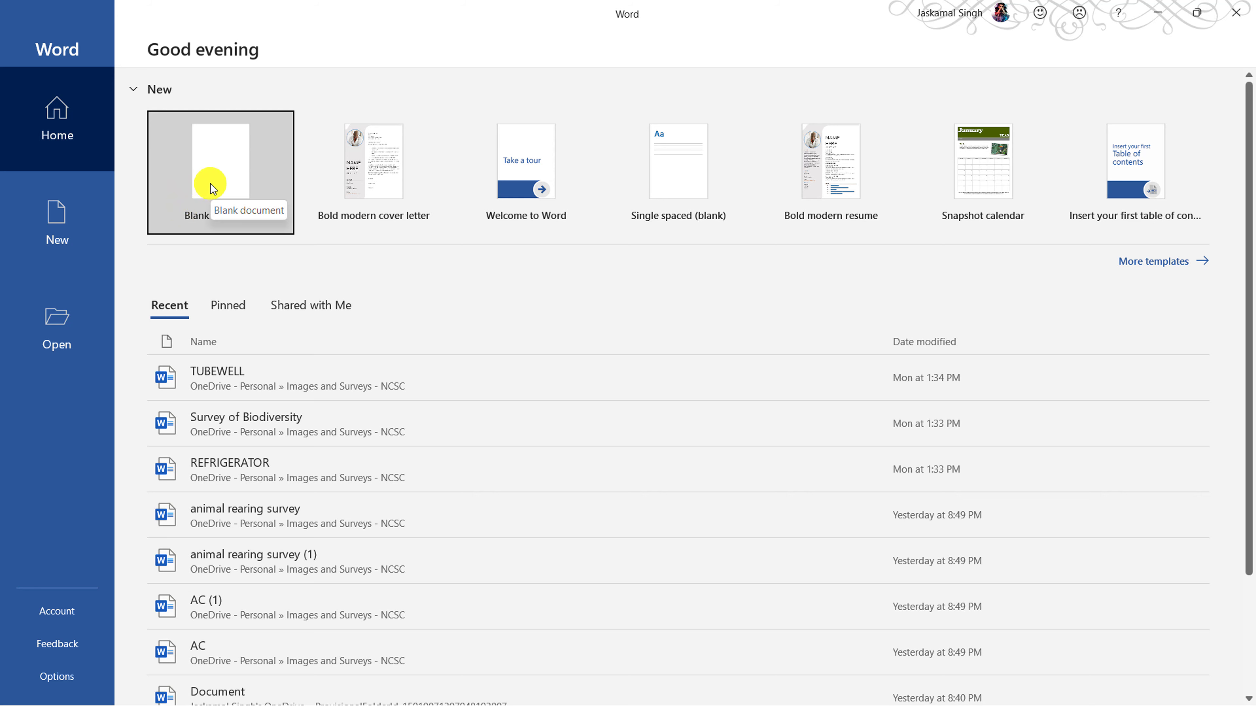
click(212, 184)
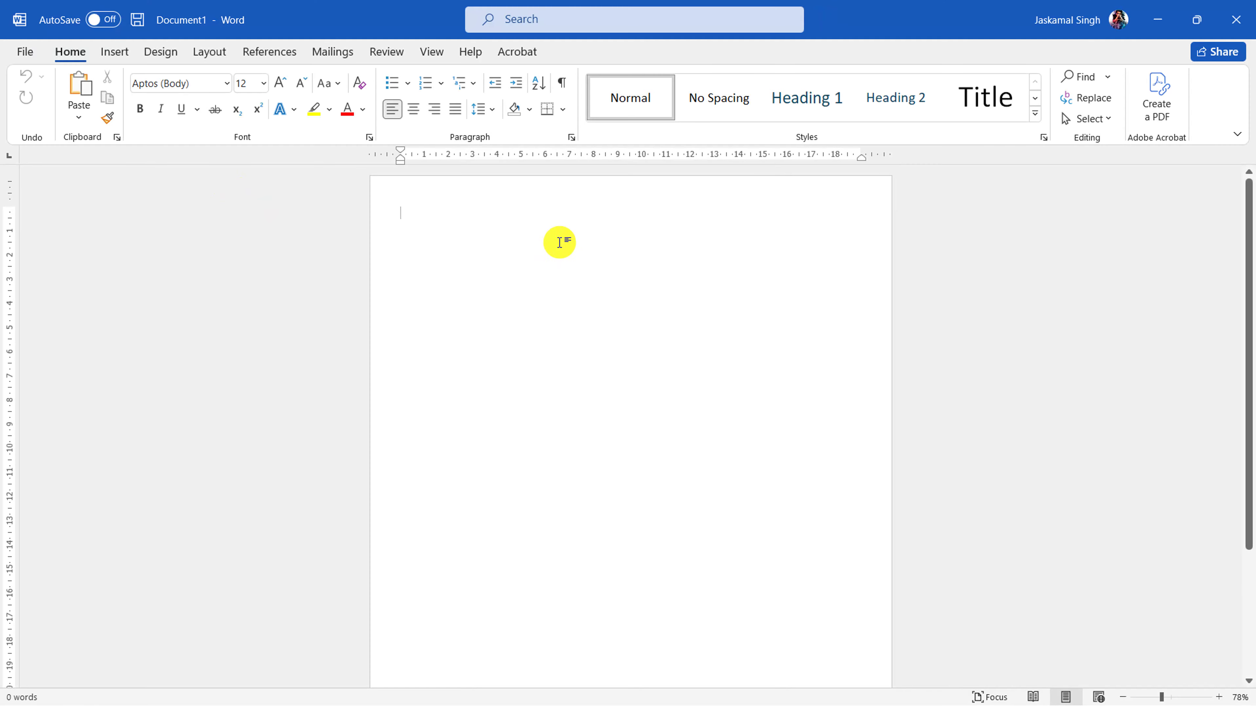
ctrl+scroll(549, 247, up, 3)
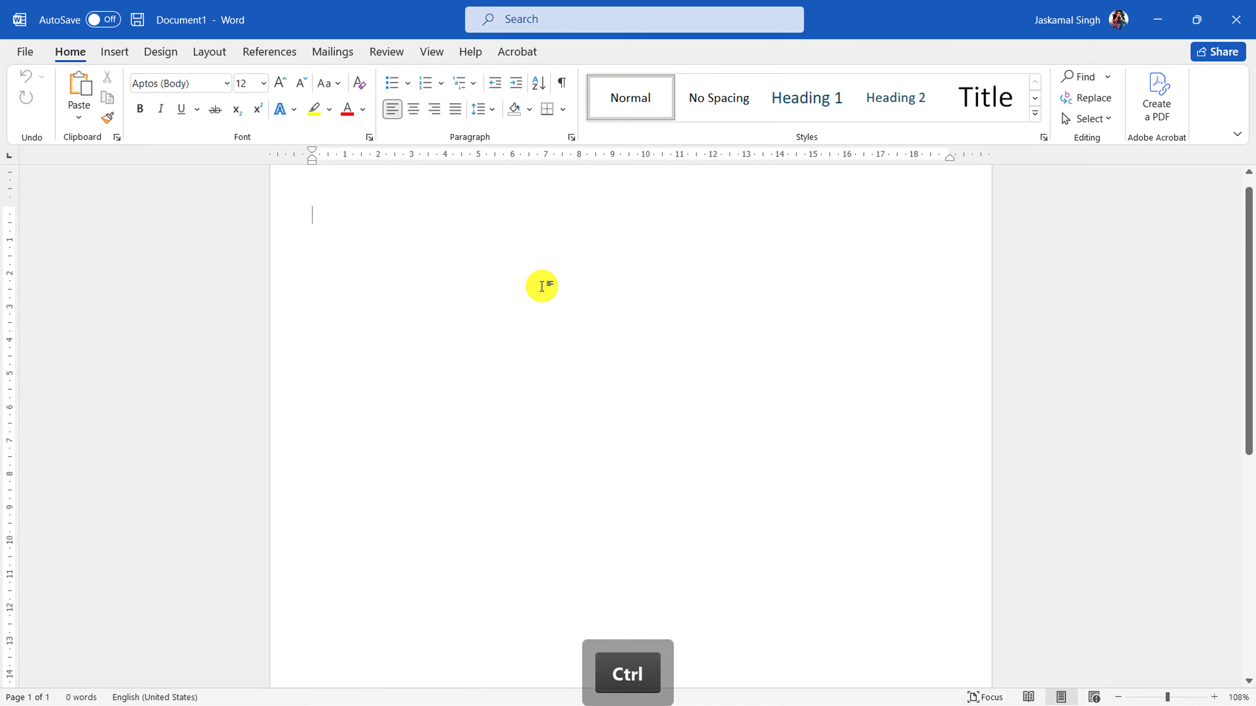
key(ctrl+v)
ctrl+scroll(659, 281, down, 2)
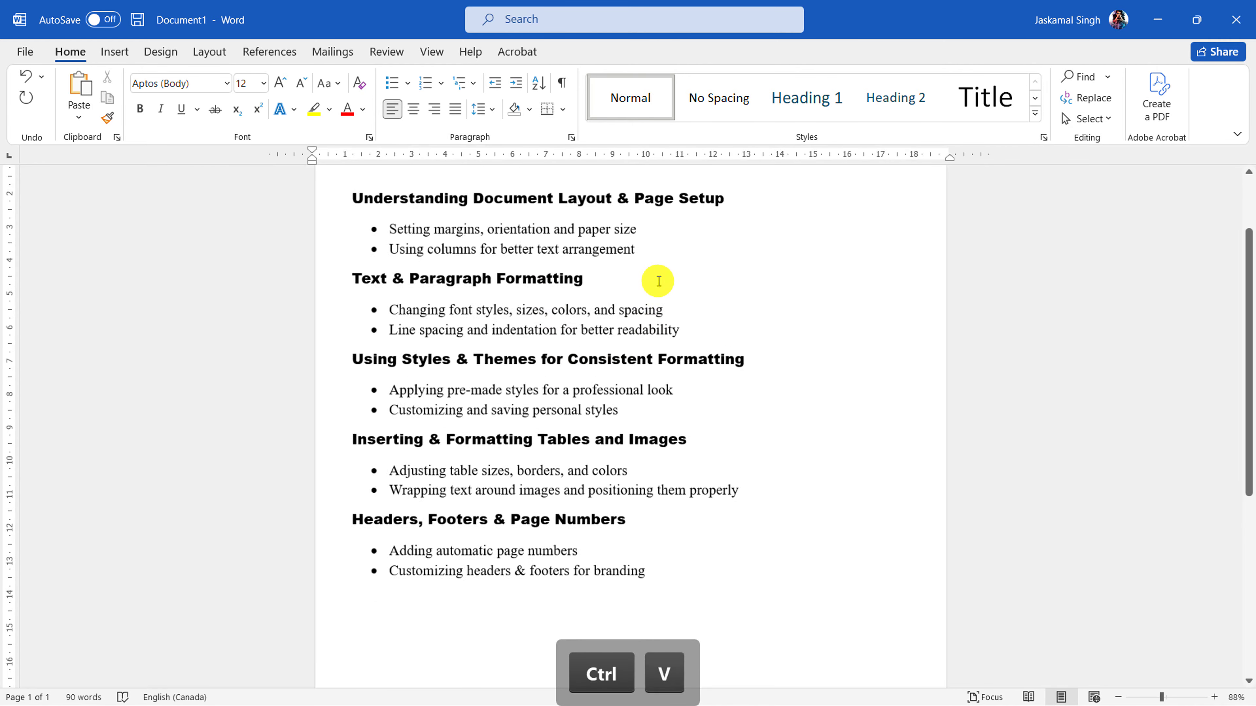
ctrl+scroll(659, 281, down, 1)
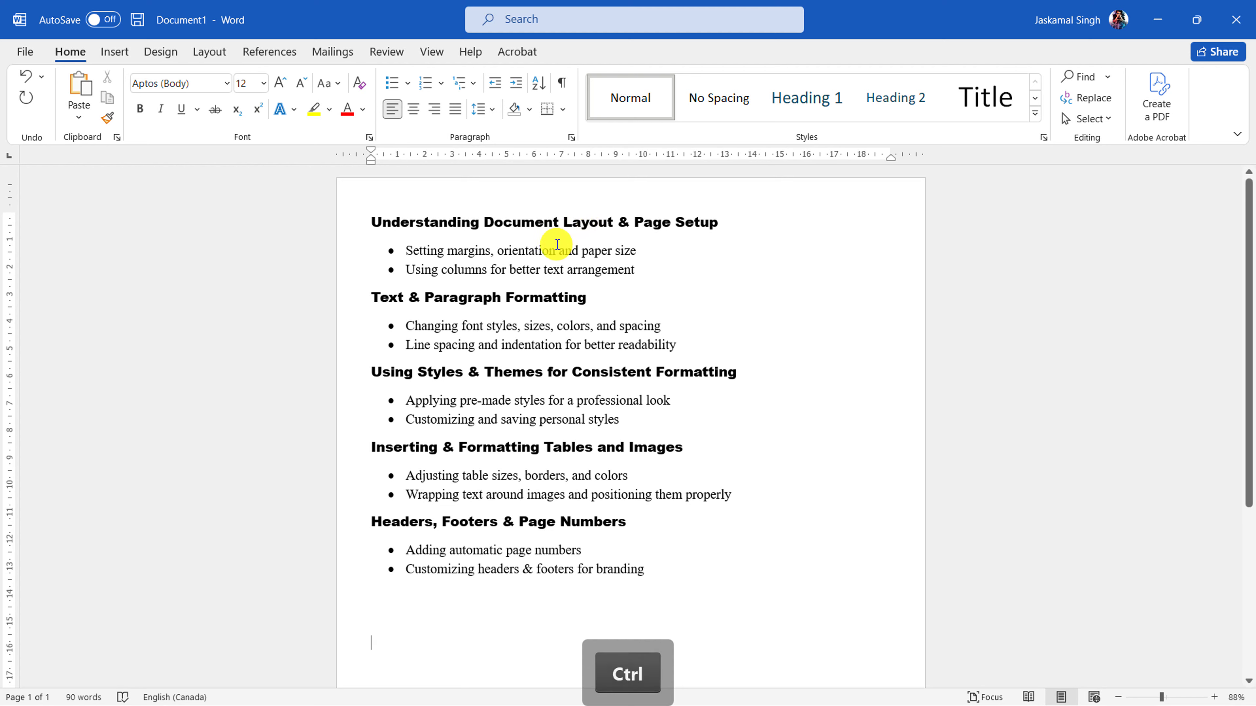
ctrl+scroll(558, 245, up, 1)
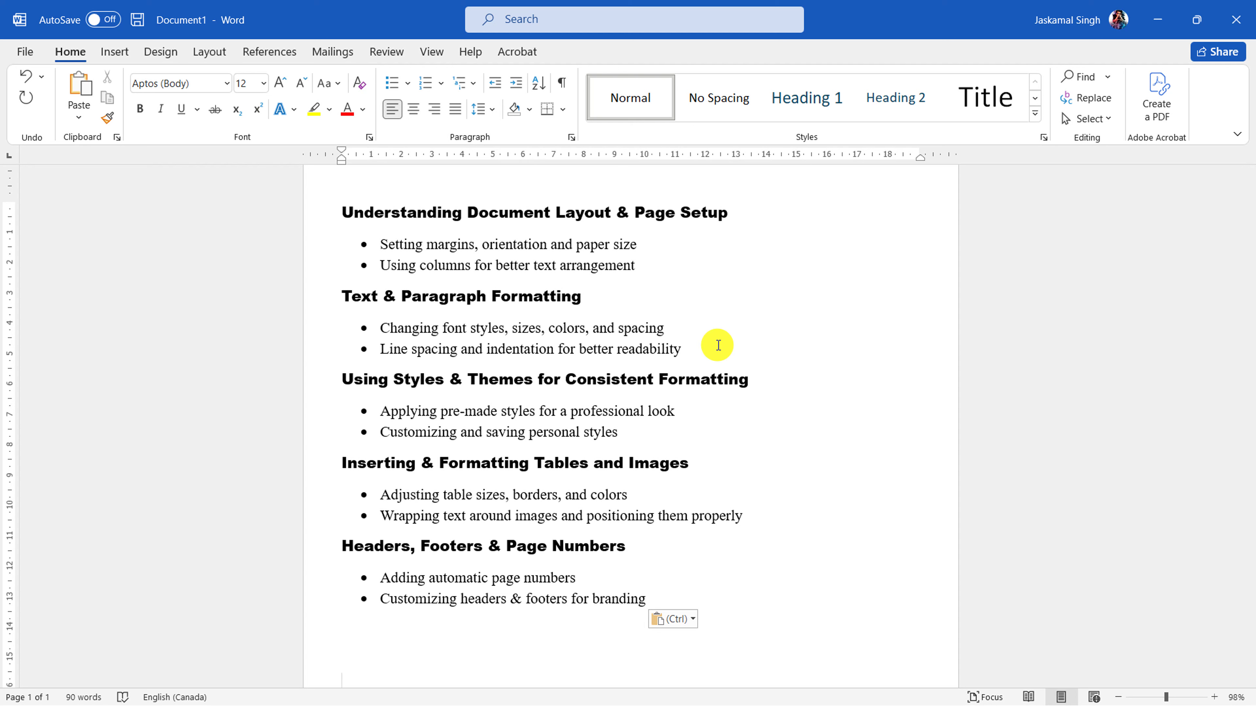
- Review the pasted outline's headings and bullets, from page setup through headers, footers and page numbers
scroll(569, 421, down, 1)
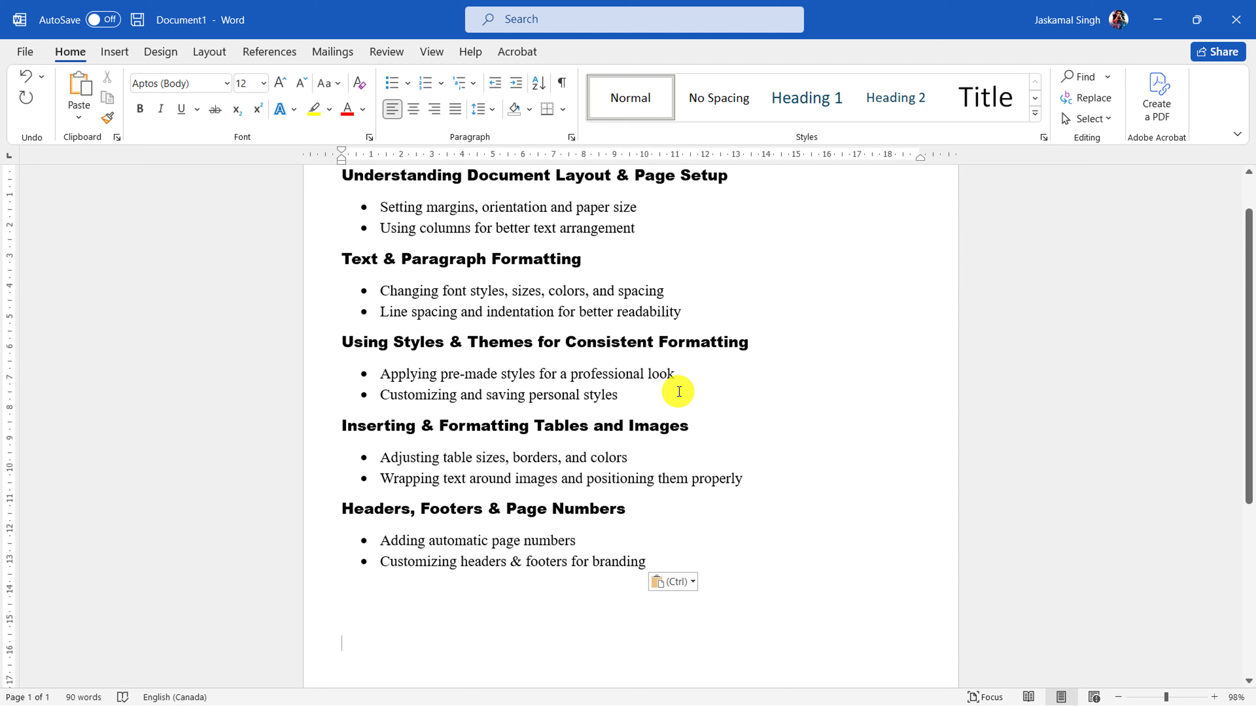
scroll(574, 421, down, 3)
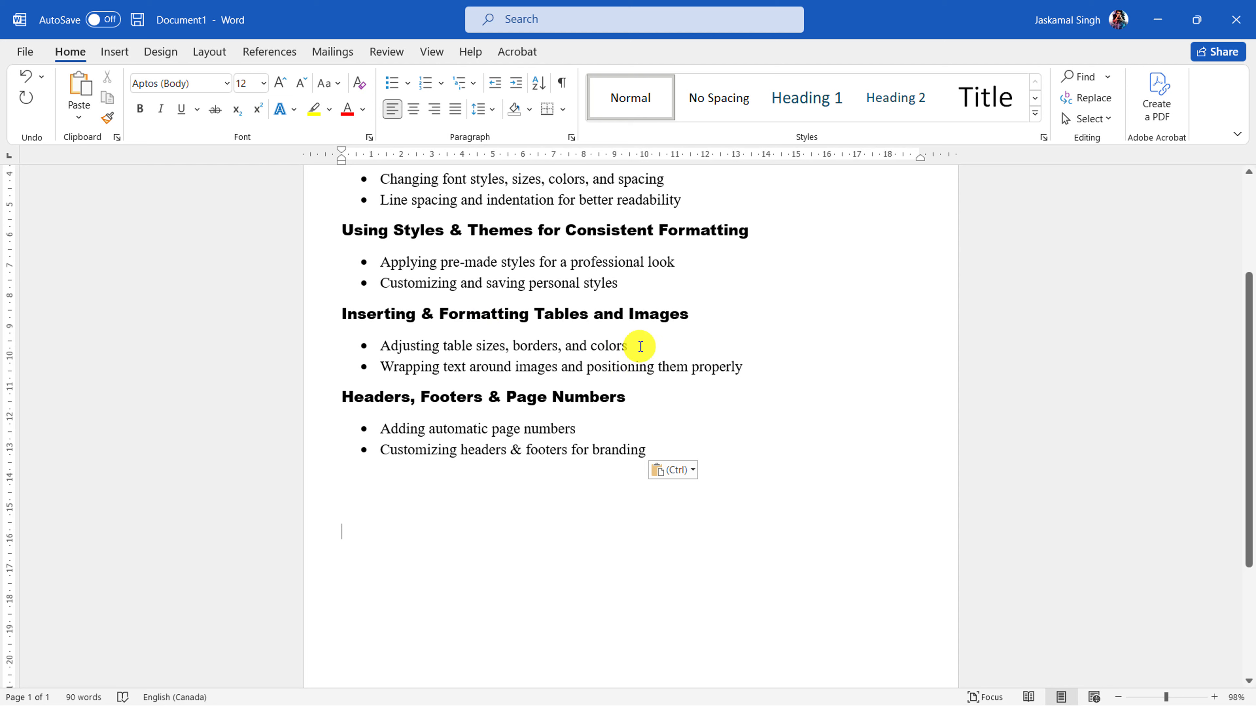
click(639, 347)
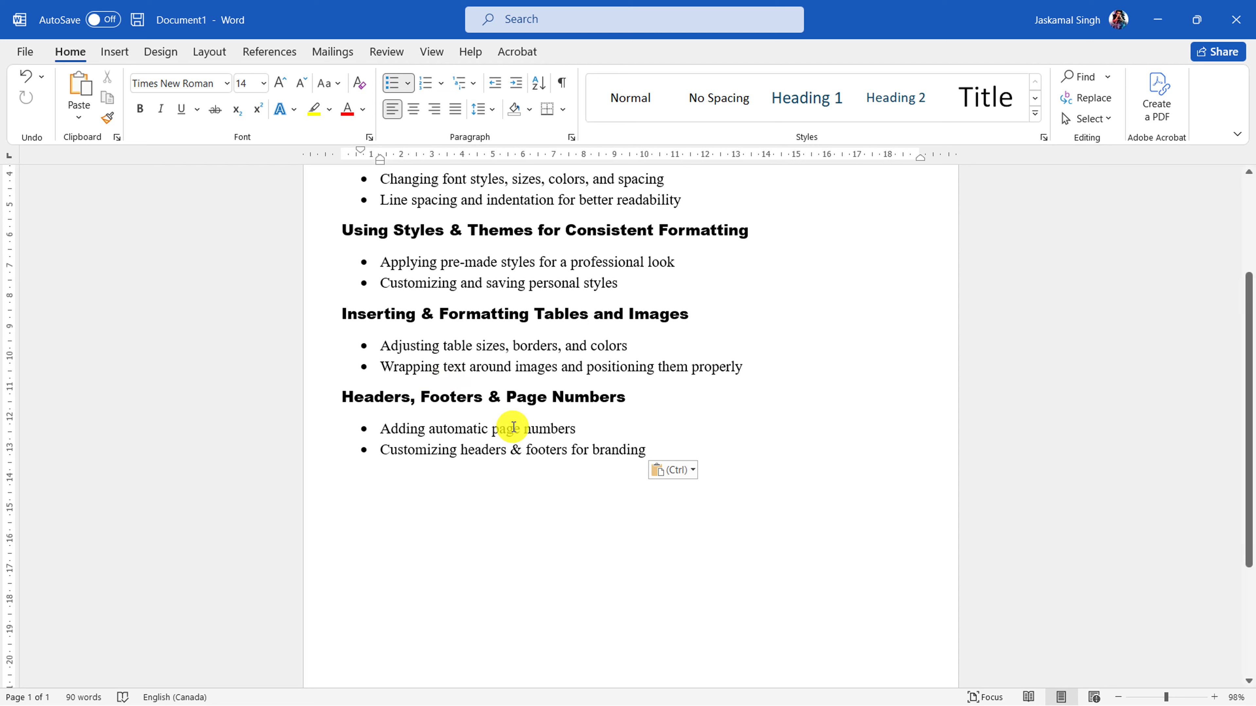
click(589, 426)
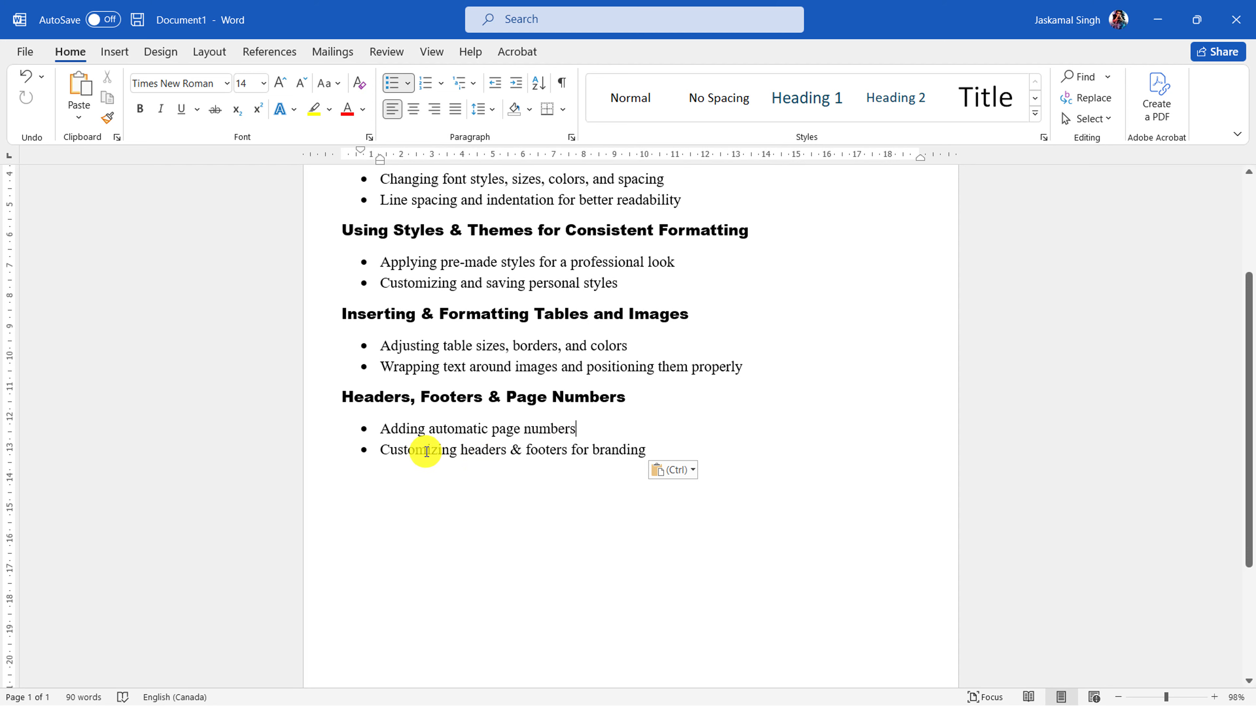
scroll(420, 452, up, 3)
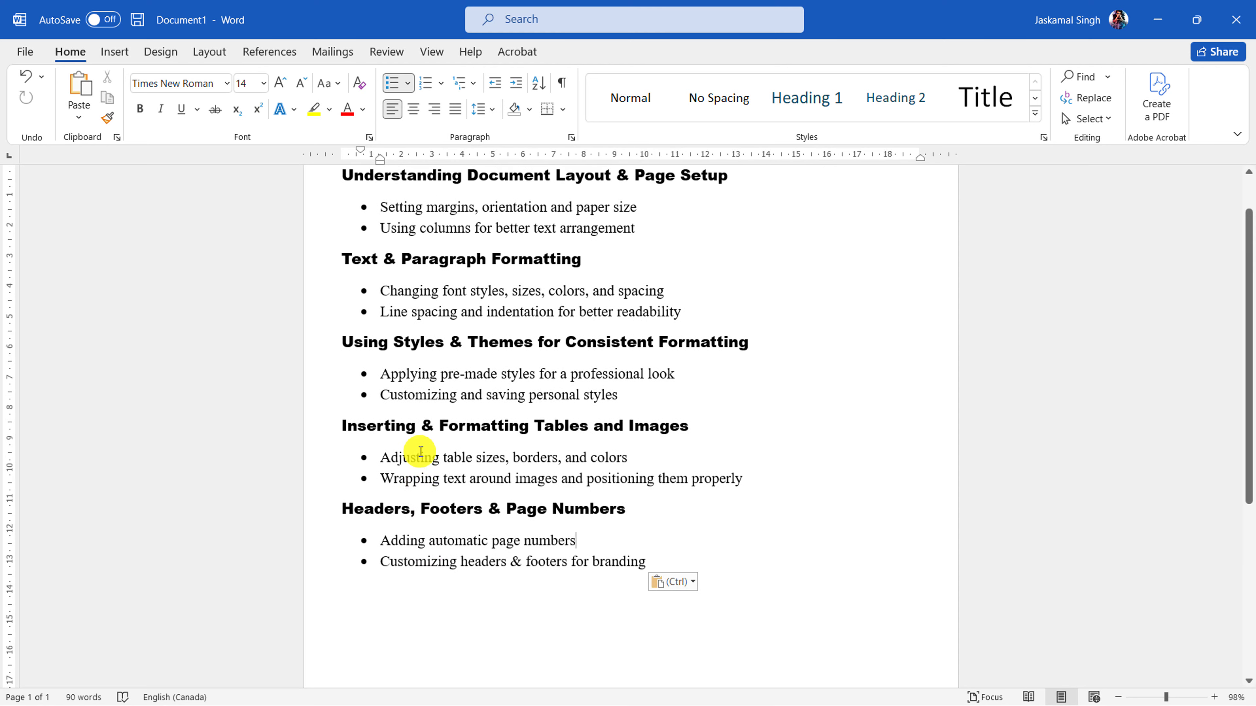
scroll(435, 431, up, 2)
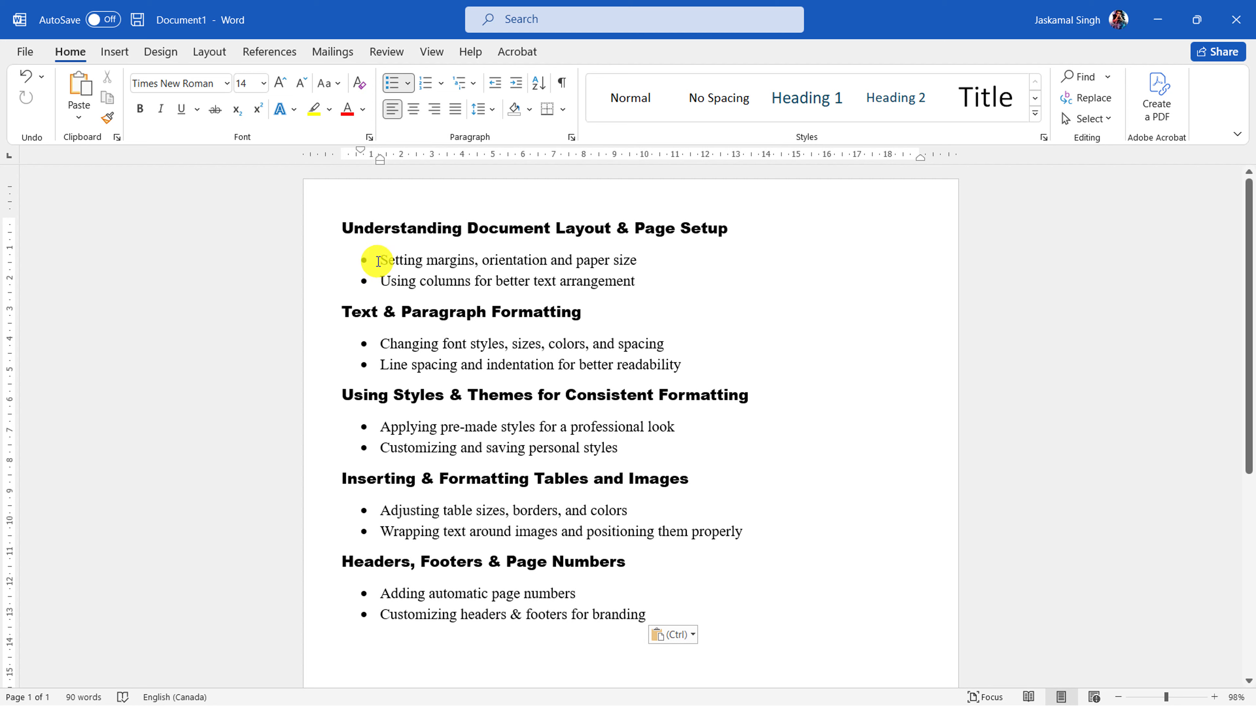
drag(374, 258, 482, 259)
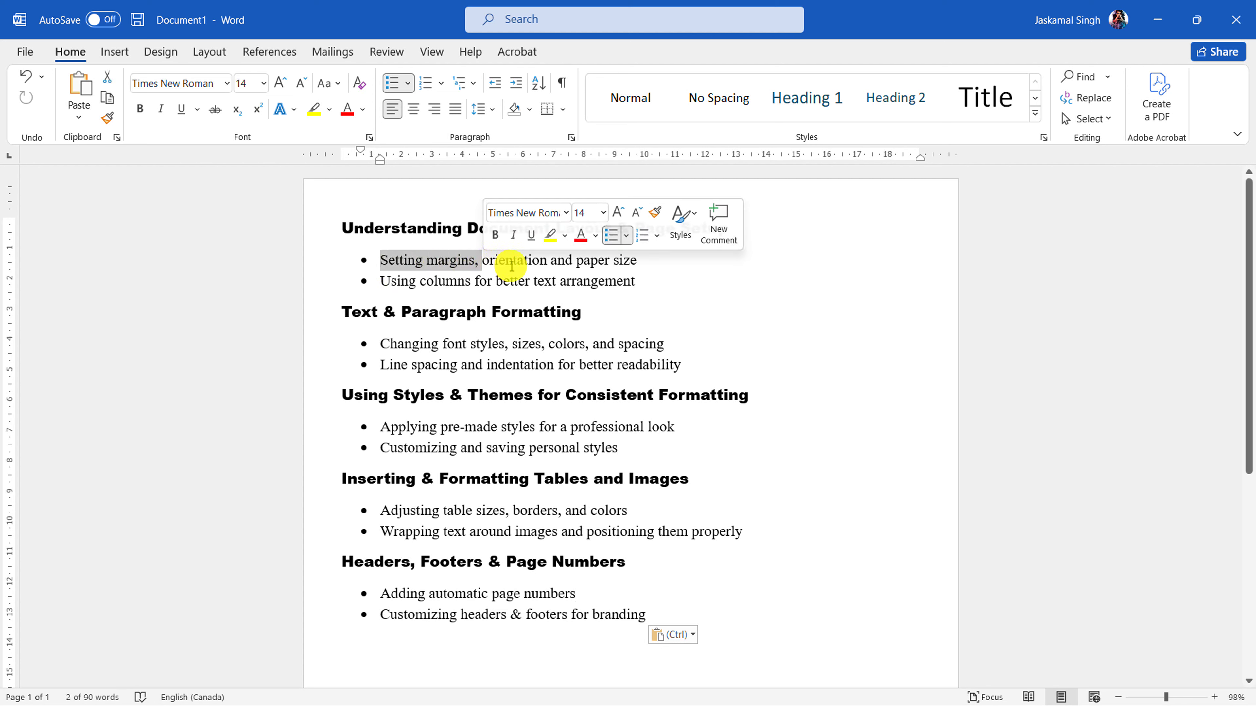
click(593, 264)
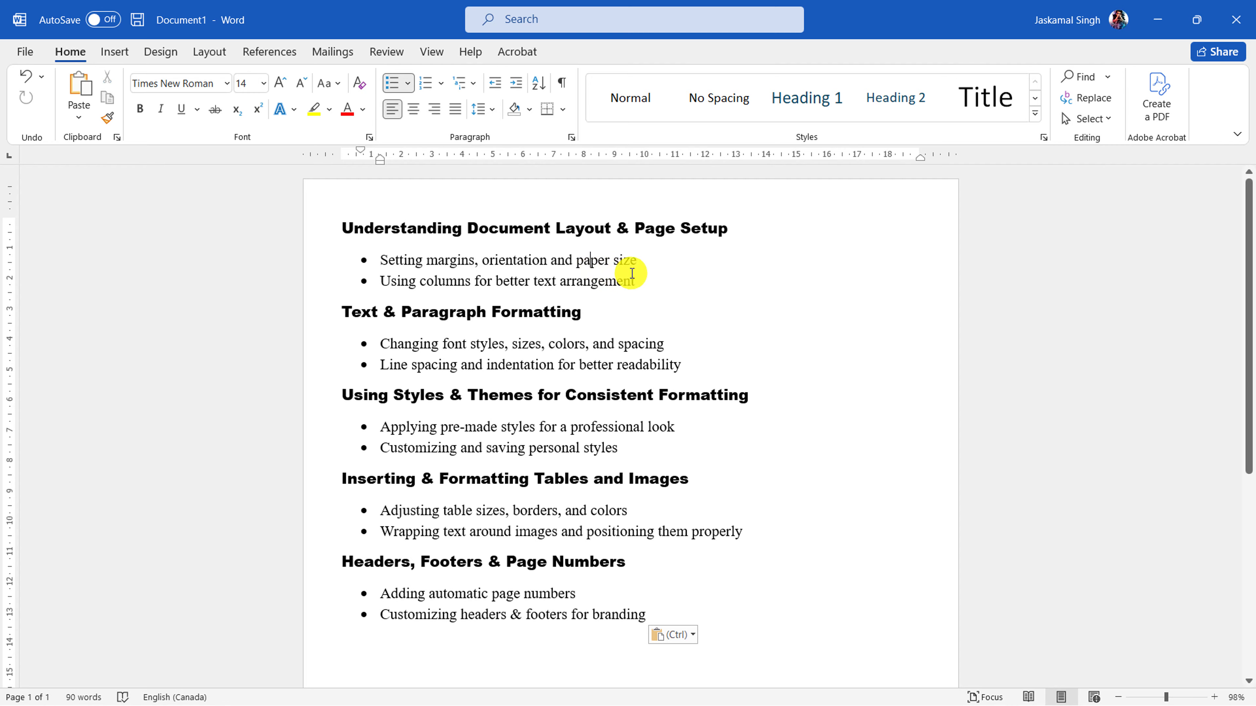
- Change the page orientation of the document to Landscape
ctrl+scroll(632, 273, down, 5)
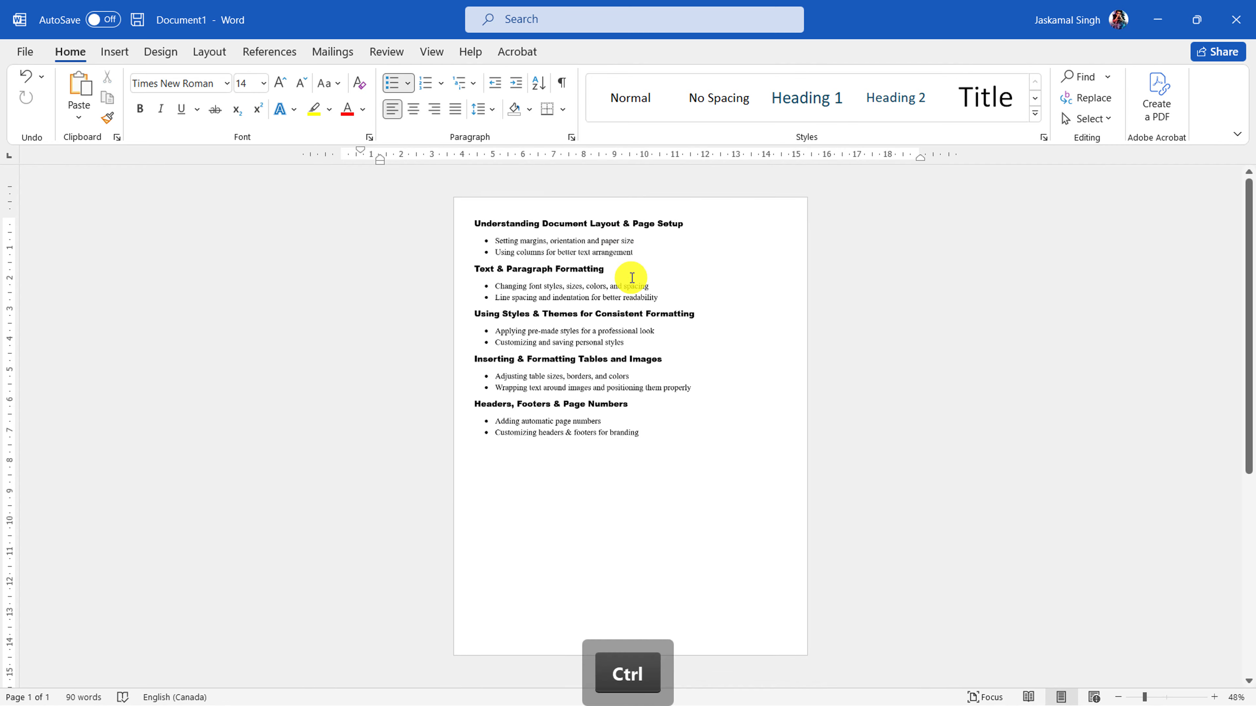
ctrl+scroll(632, 278, up, 1)
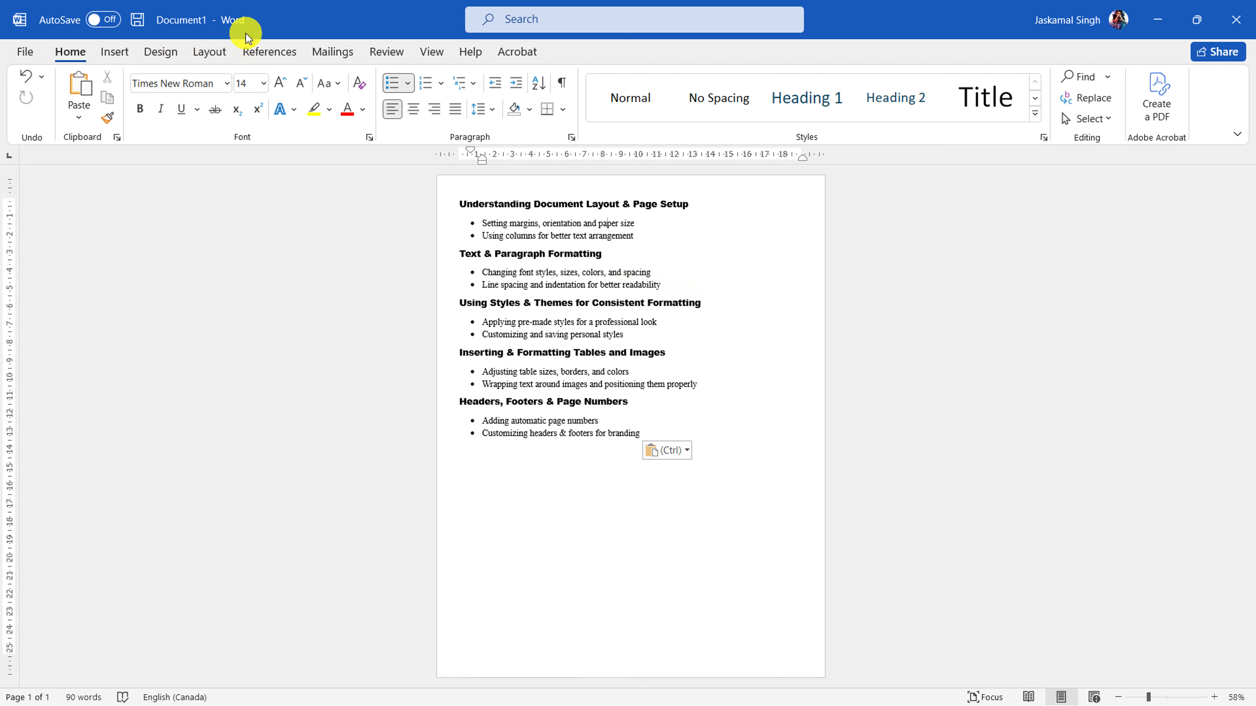
click(212, 49)
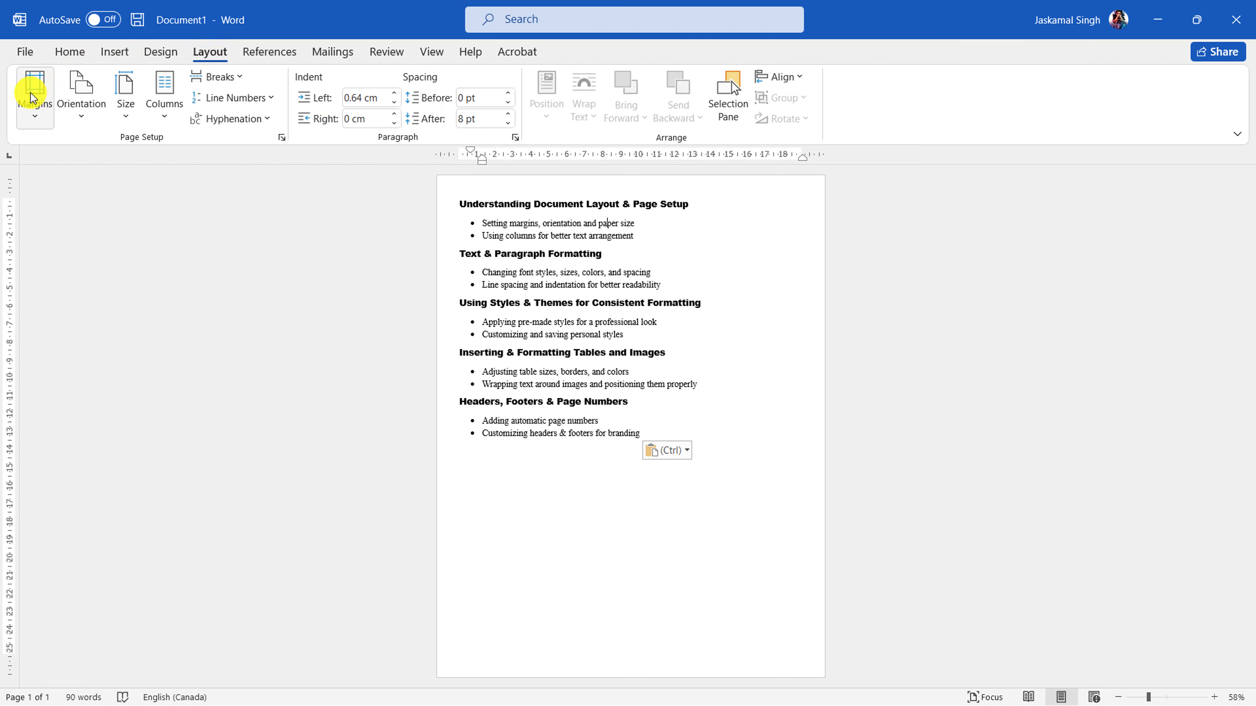
click(90, 103)
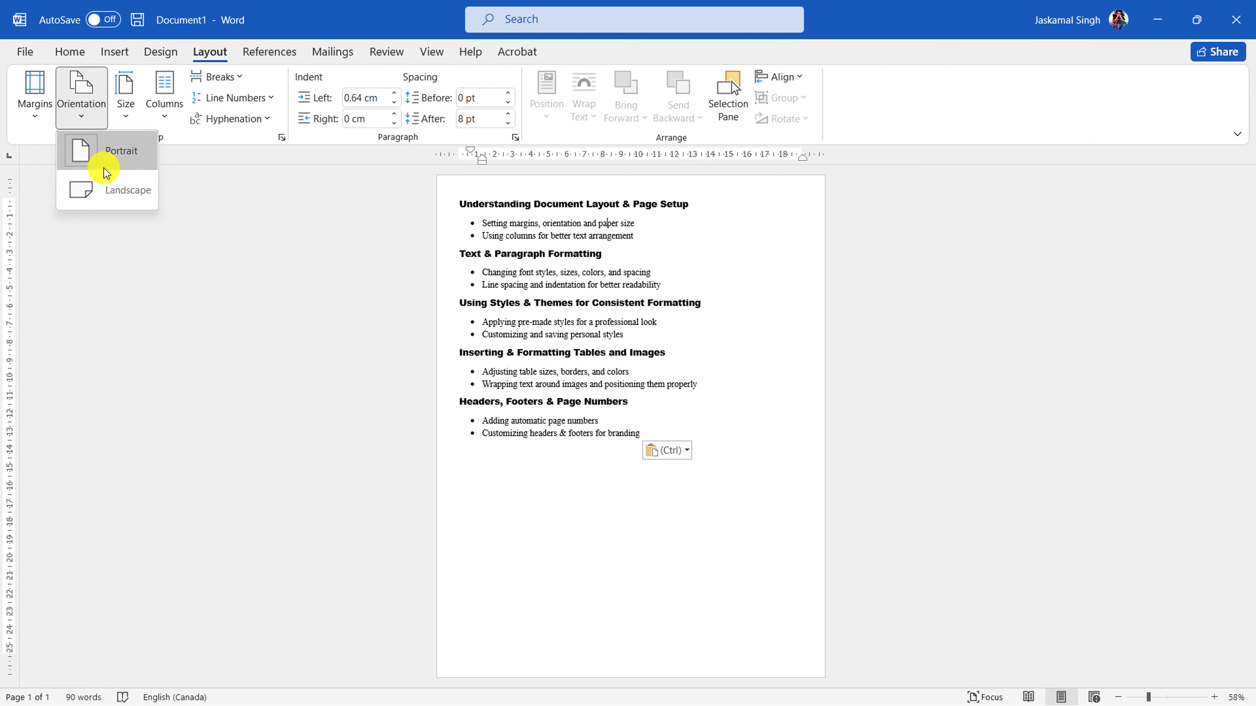
click(104, 190)
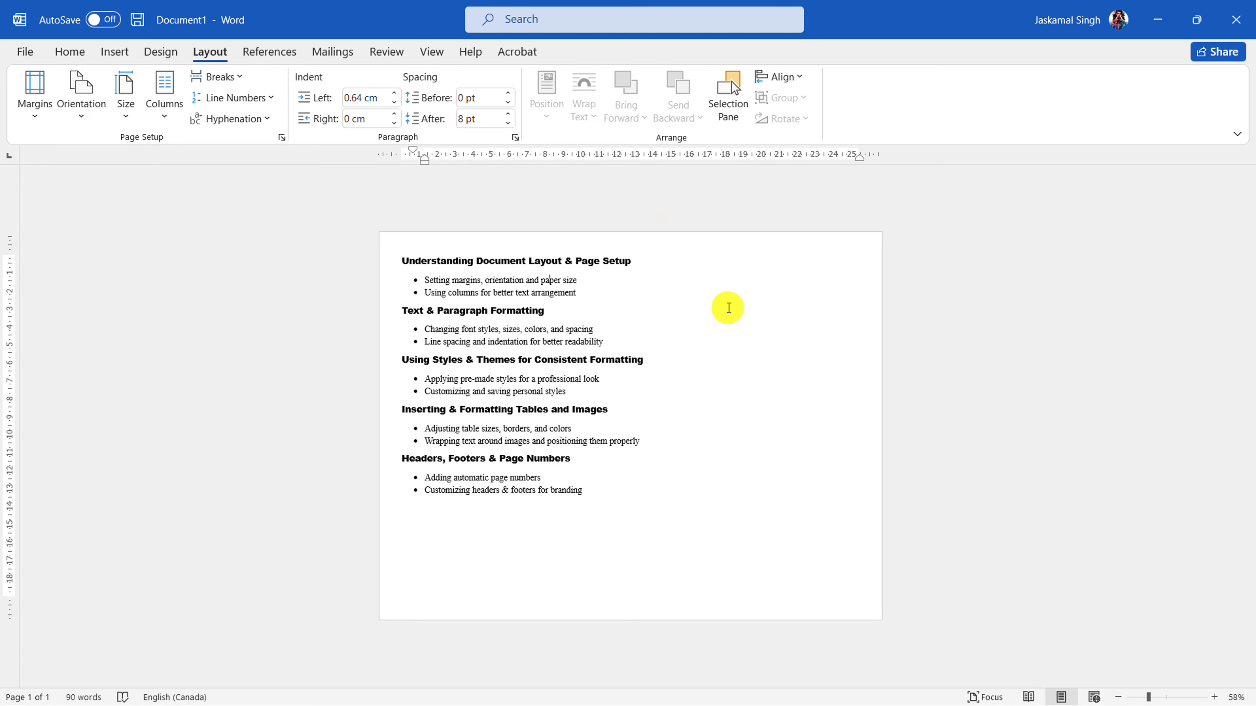
ctrl+scroll(732, 339, up, 1)
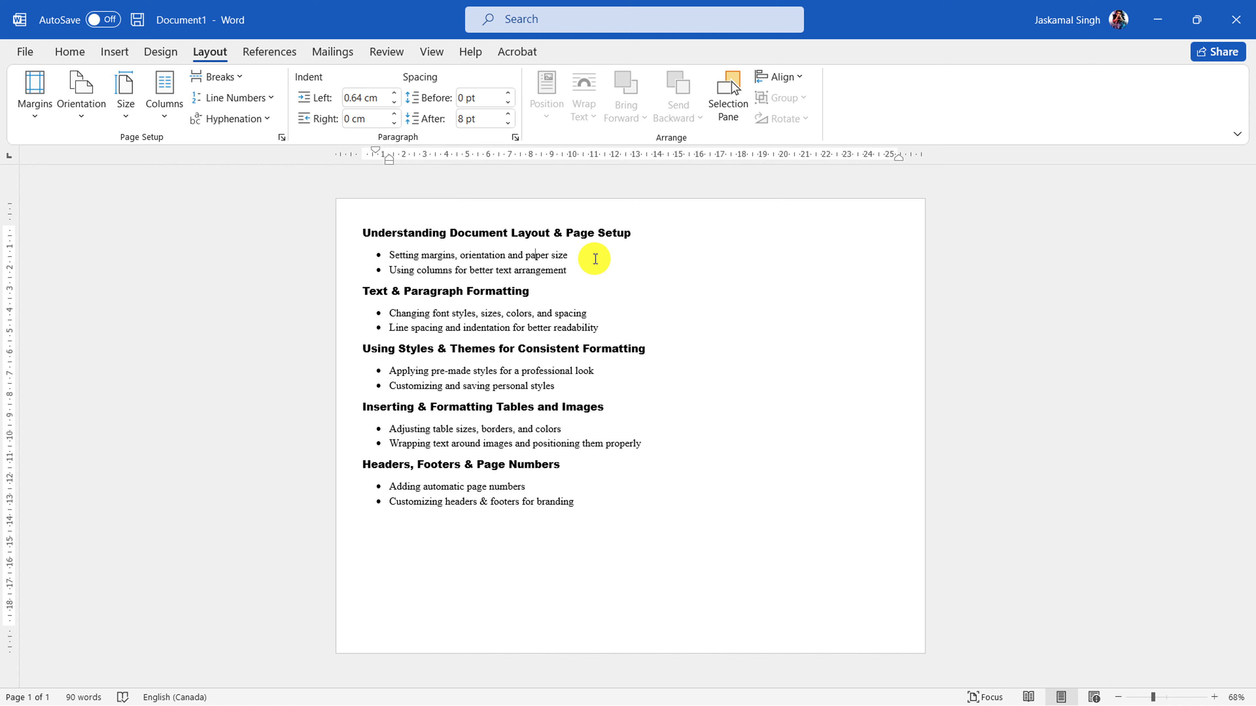
- Set the document's page orientation back to Portrait
click(74, 115)
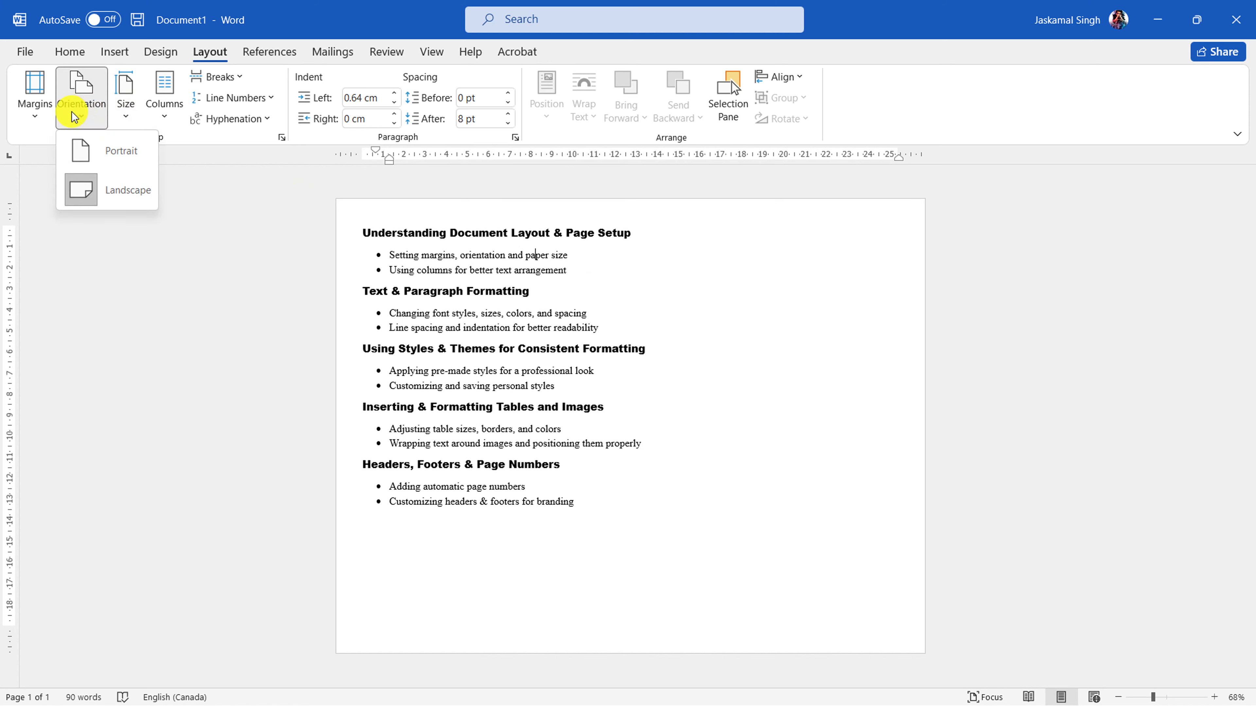
click(95, 159)
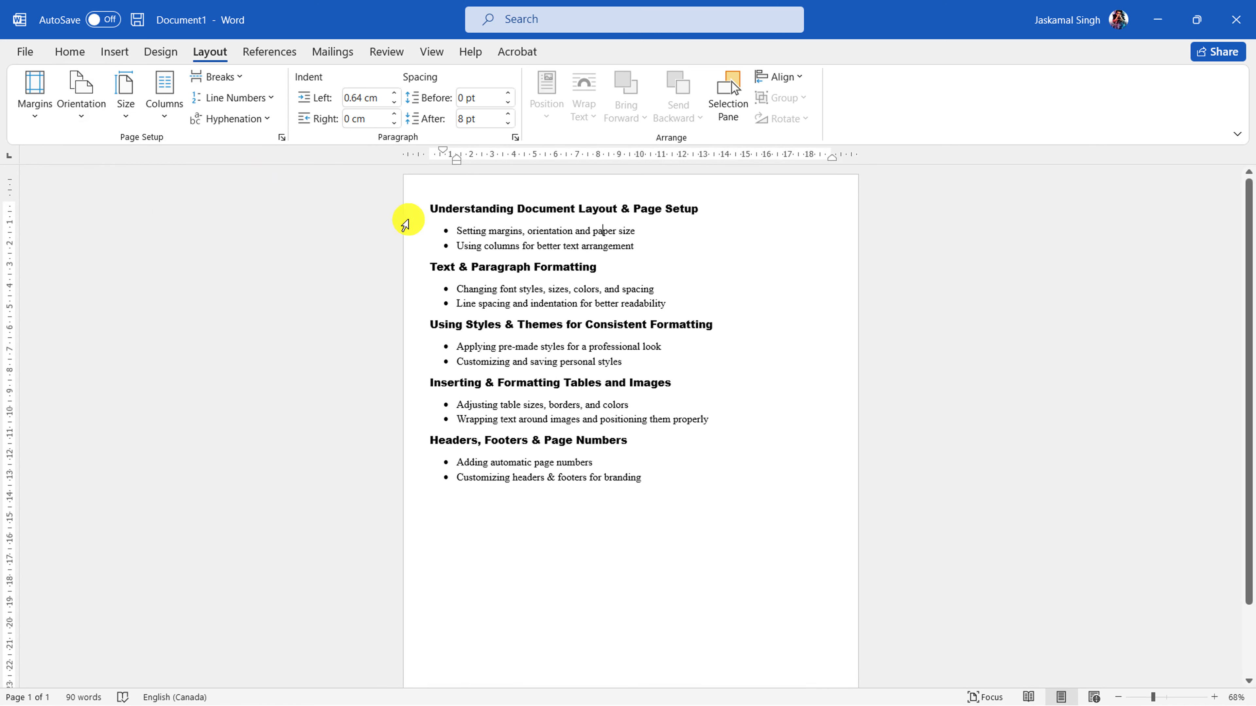
click(527, 232)
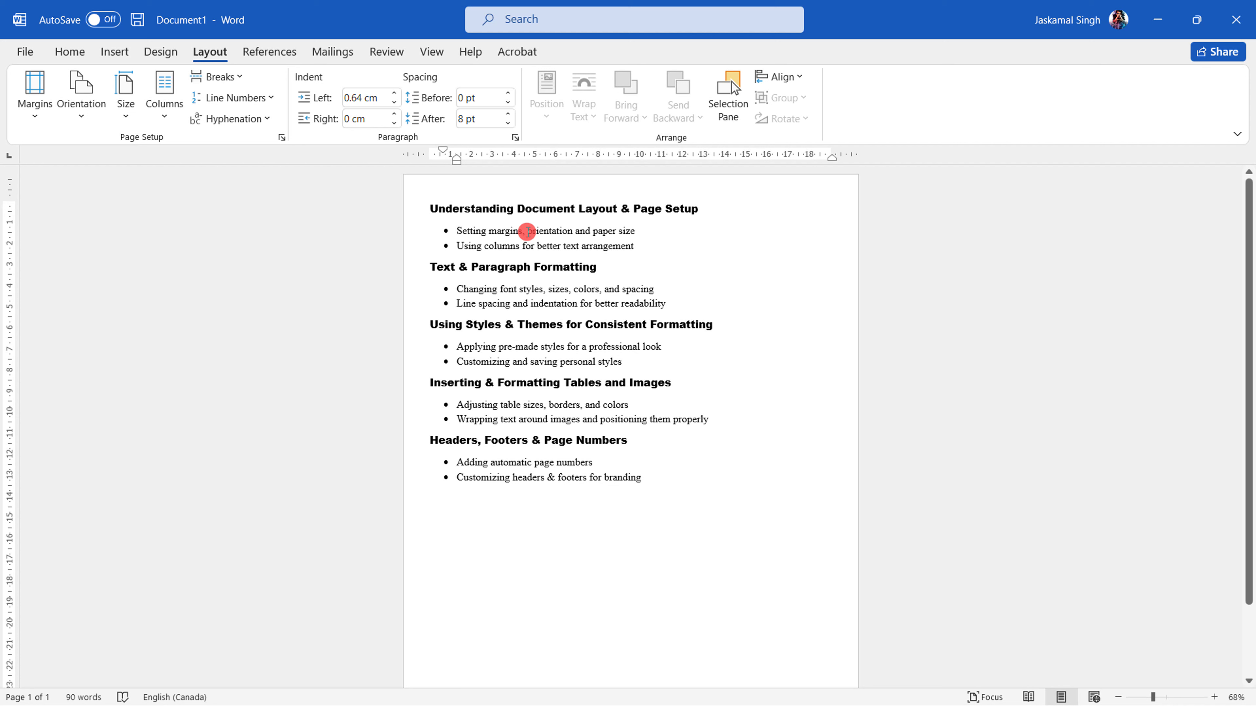
drag(528, 231, 572, 233)
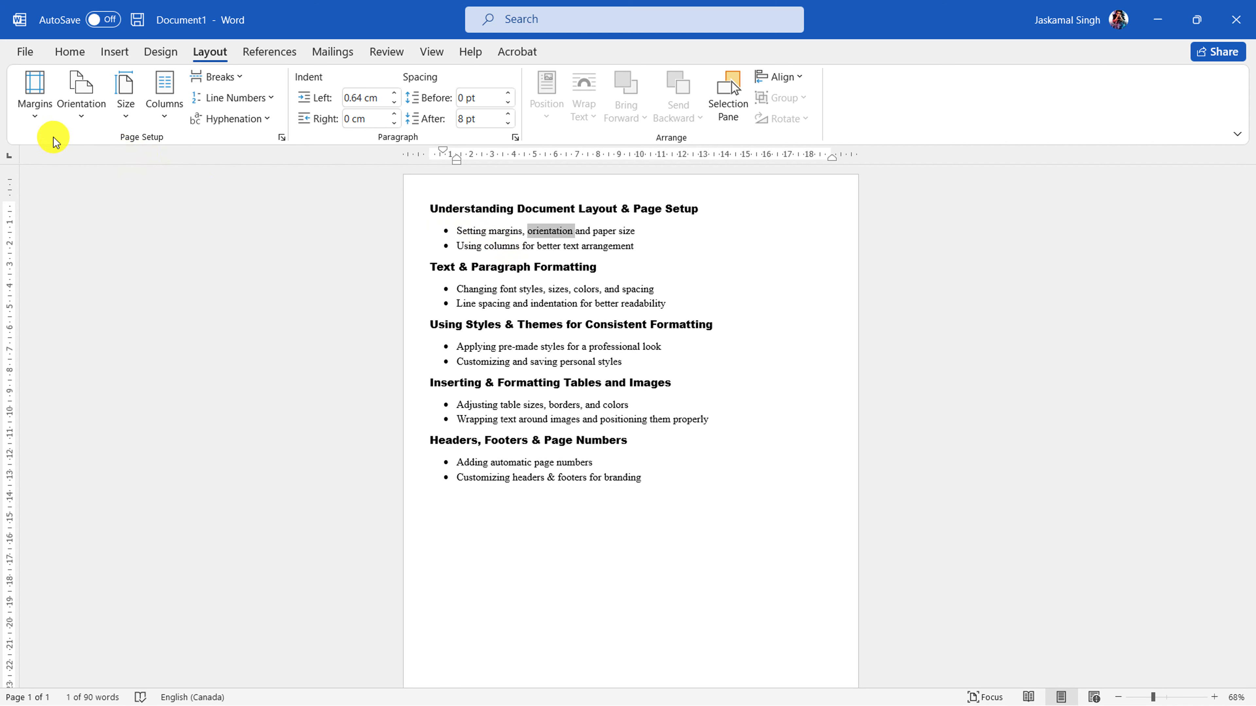
click(589, 304)
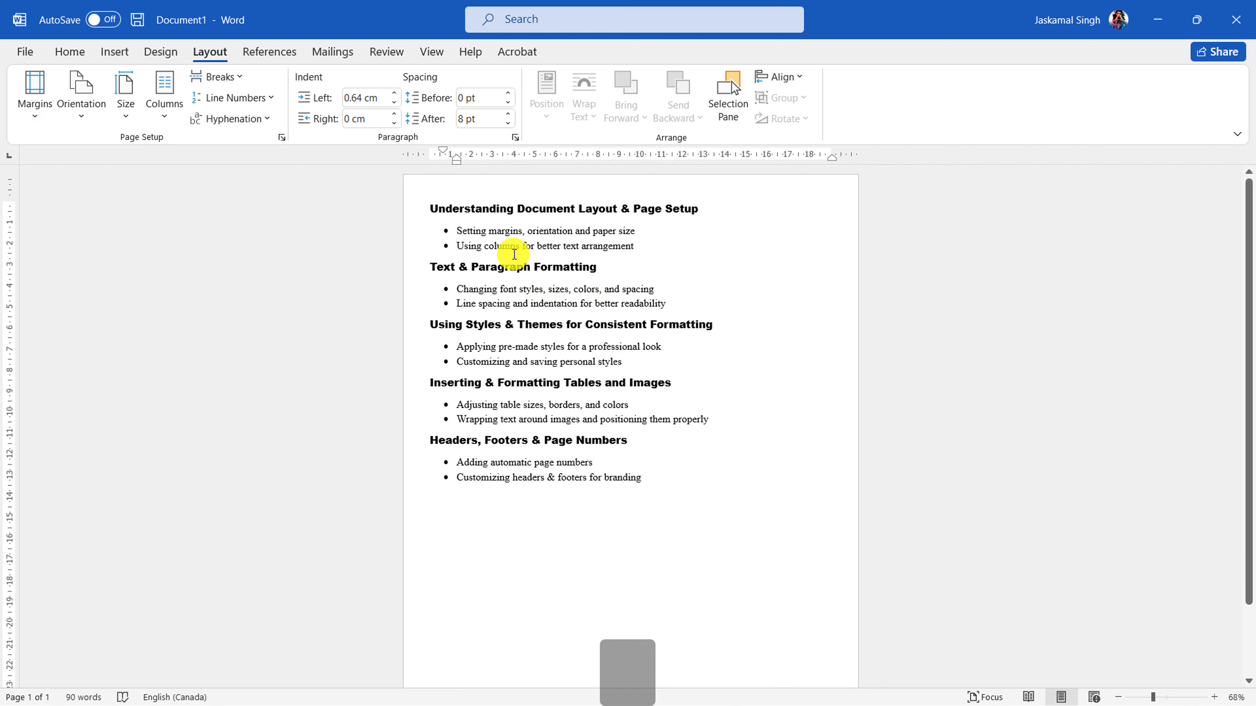
- Apply the Normal margins preset to the document, followed by the Narrow preset
ctrl+scroll(513, 252, up, 1)
drag(403, 201, 460, 200)
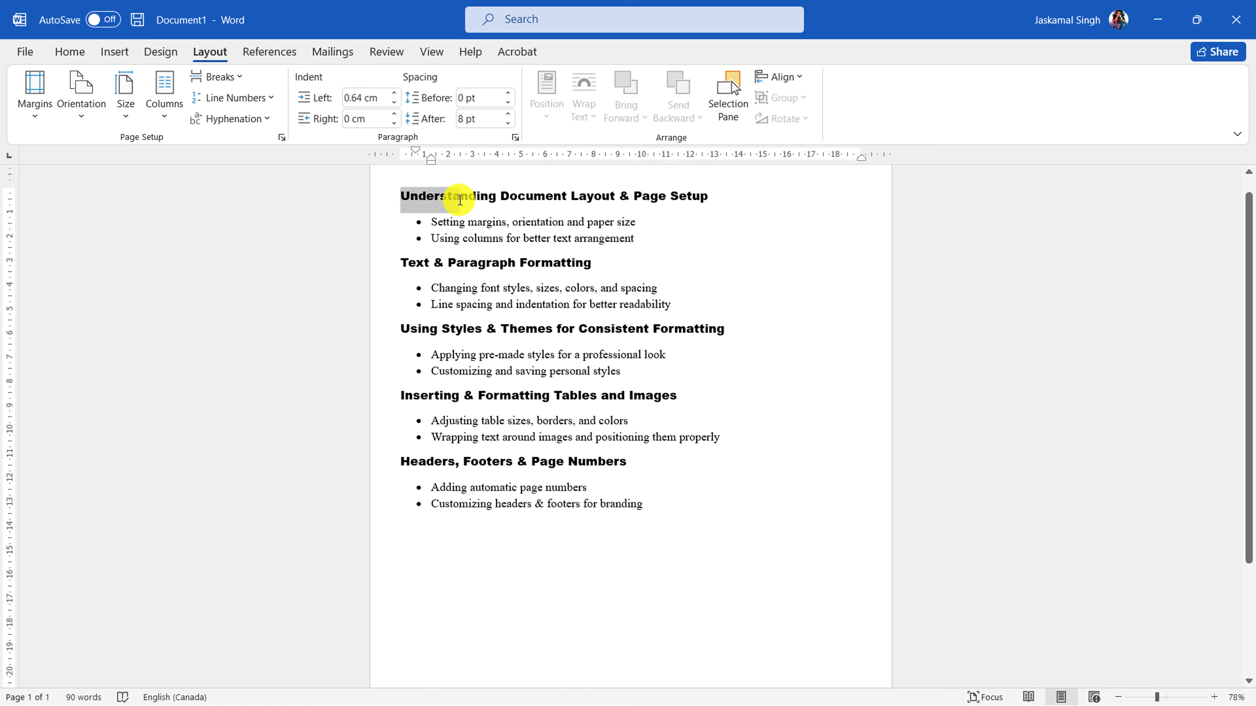
click(403, 262)
click(402, 330)
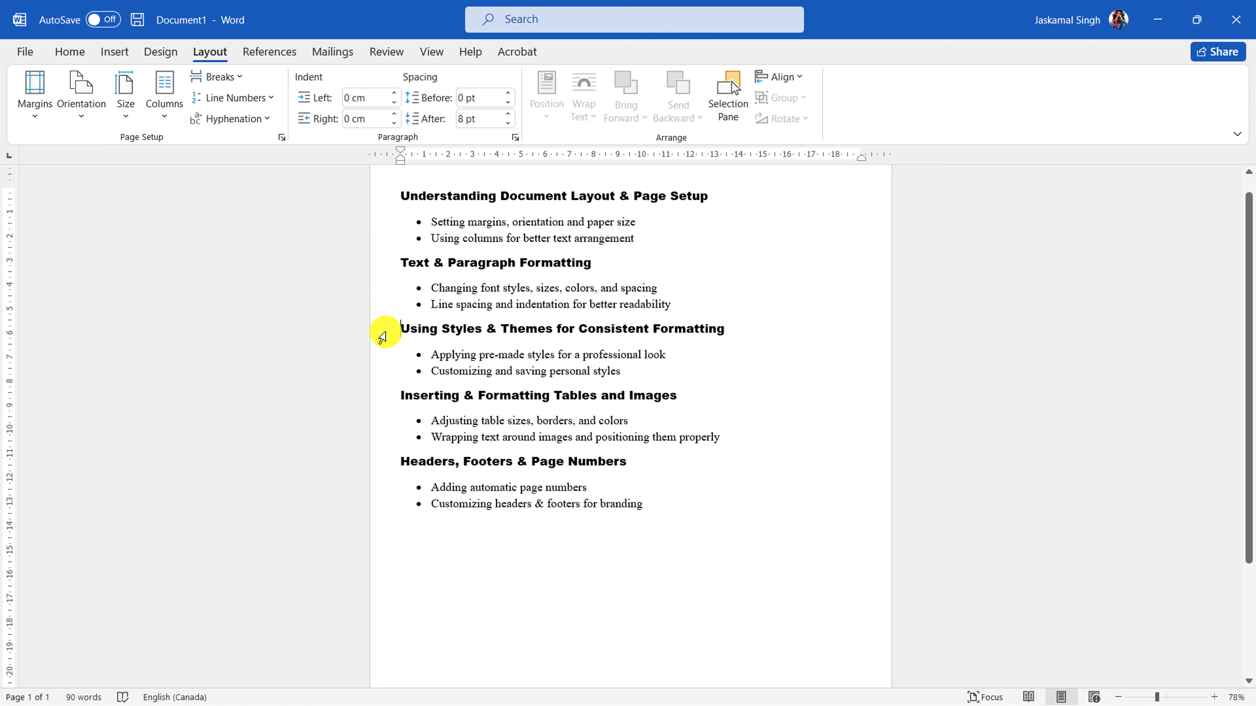
scroll(443, 316, up, 1)
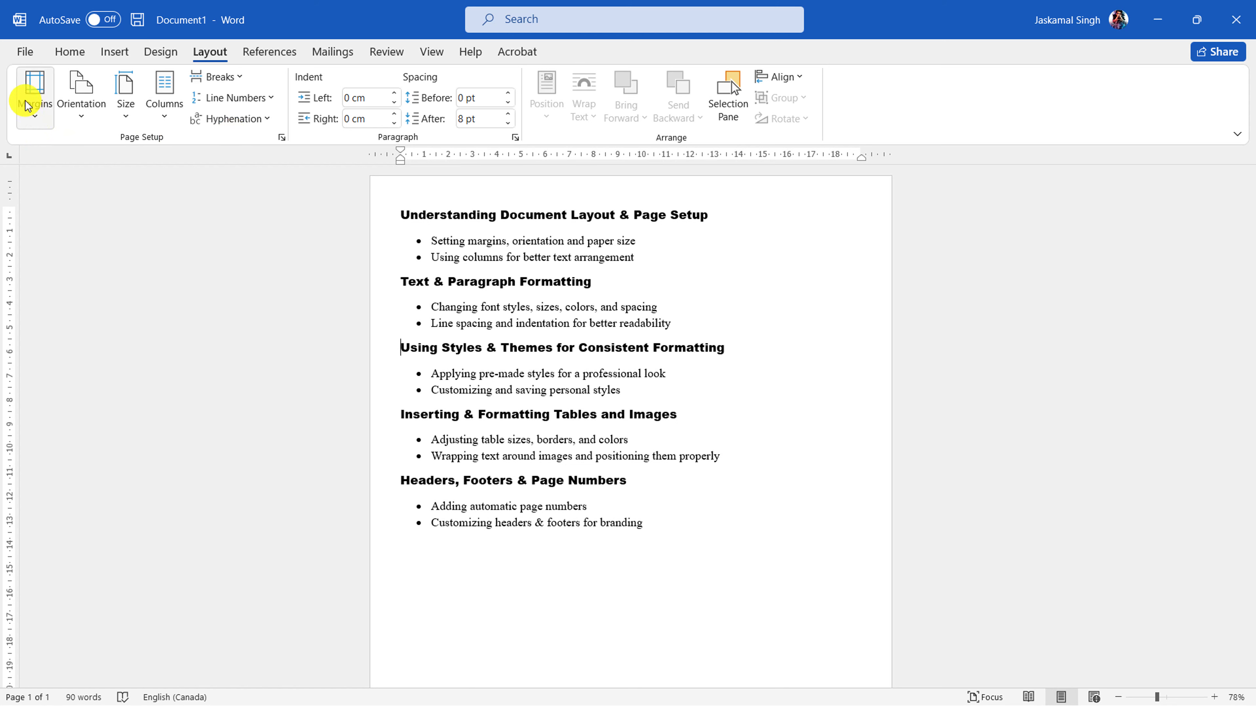
click(31, 111)
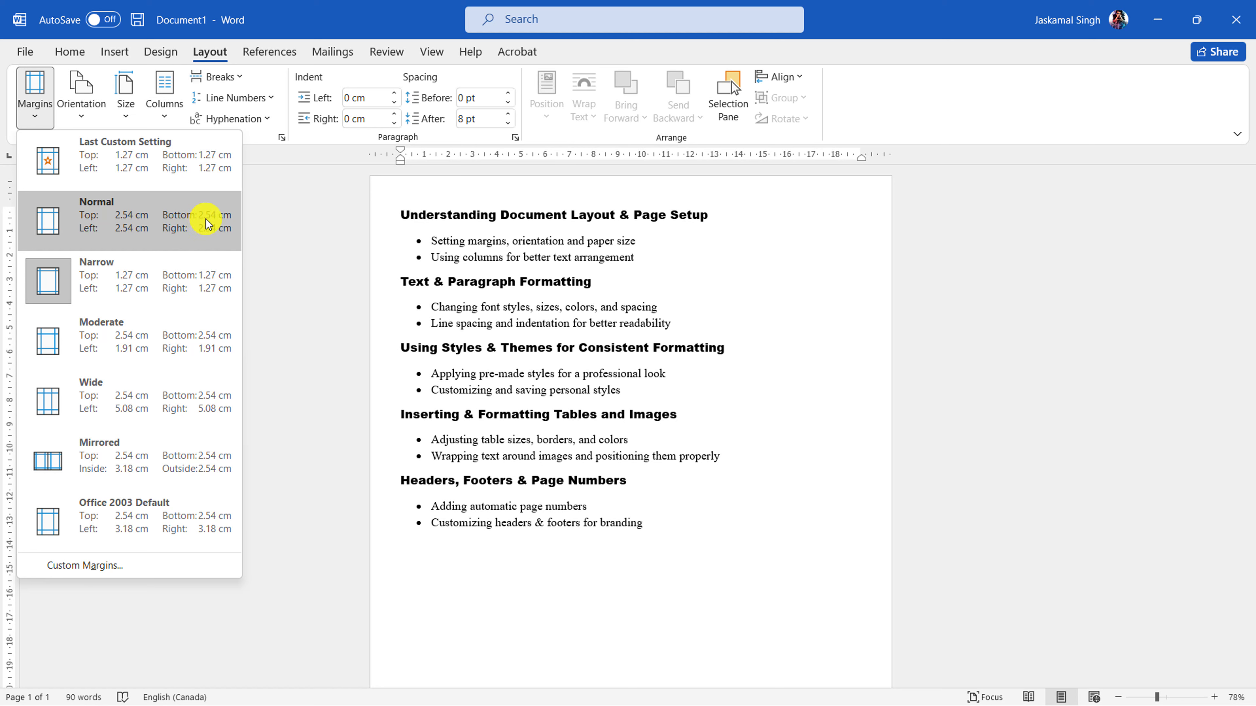
click(213, 240)
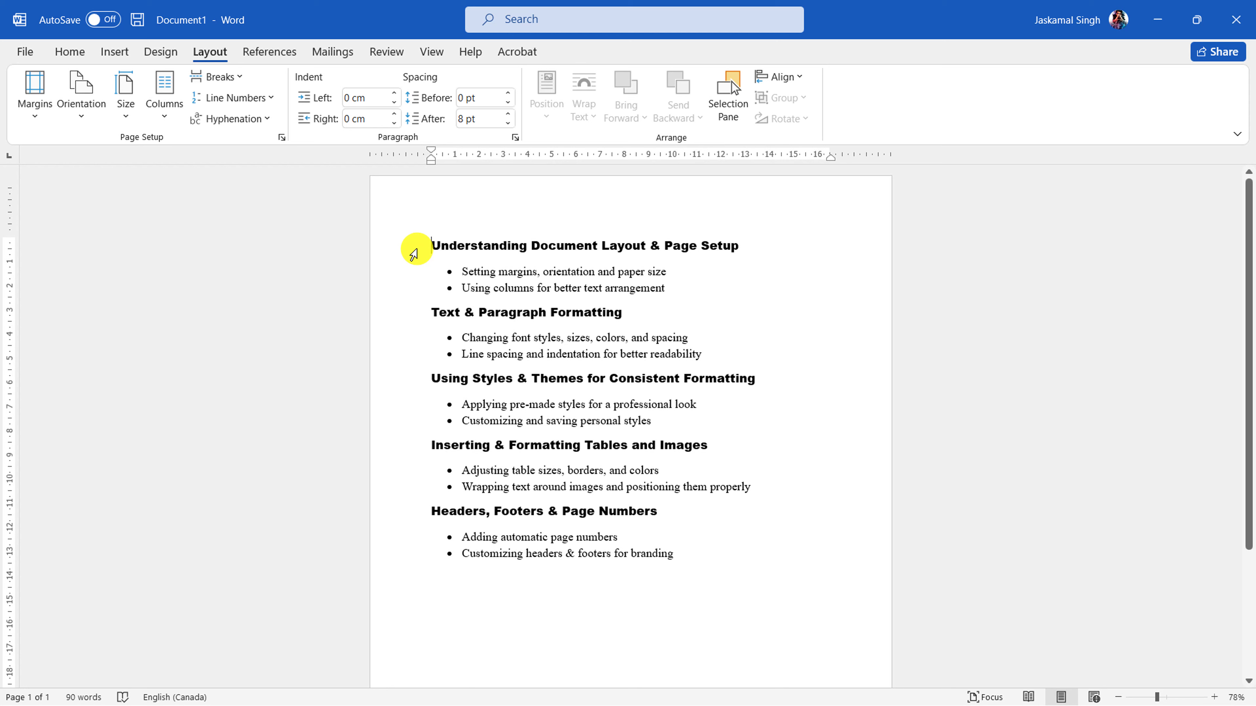
click(35, 99)
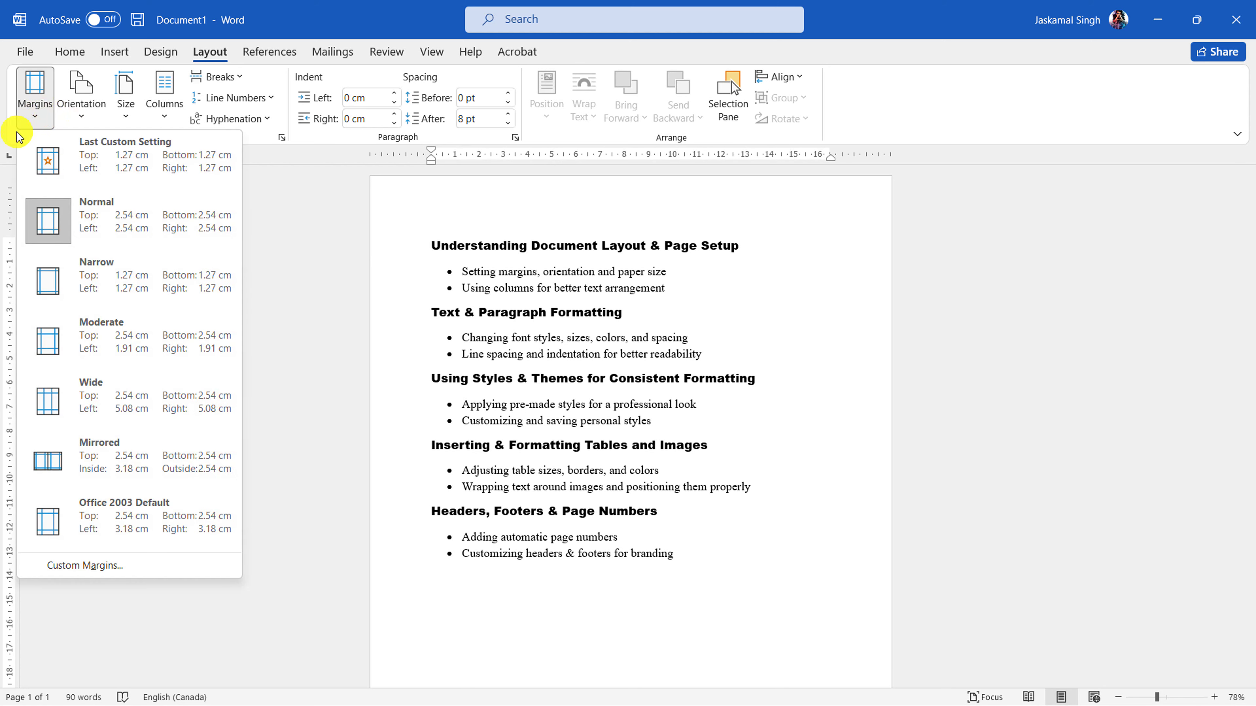
click(153, 296)
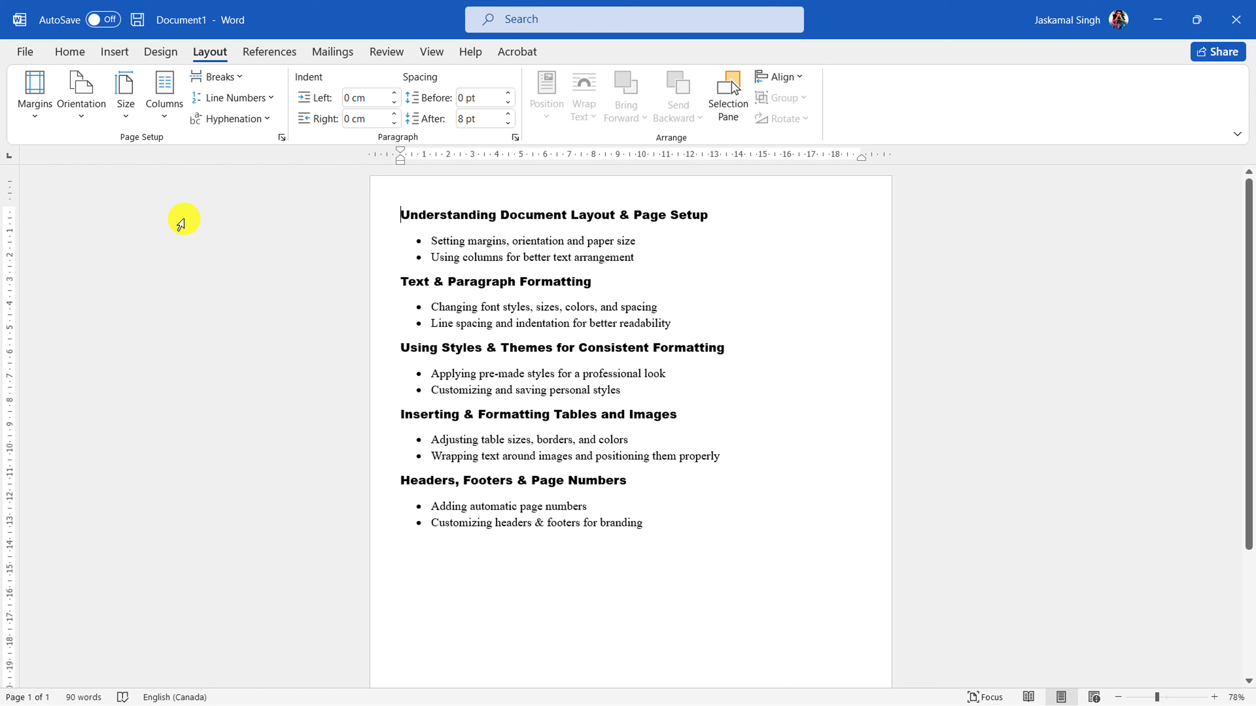
- Try the Moderate margins preset on the document, and replace it with the Wide preset
click(35, 104)
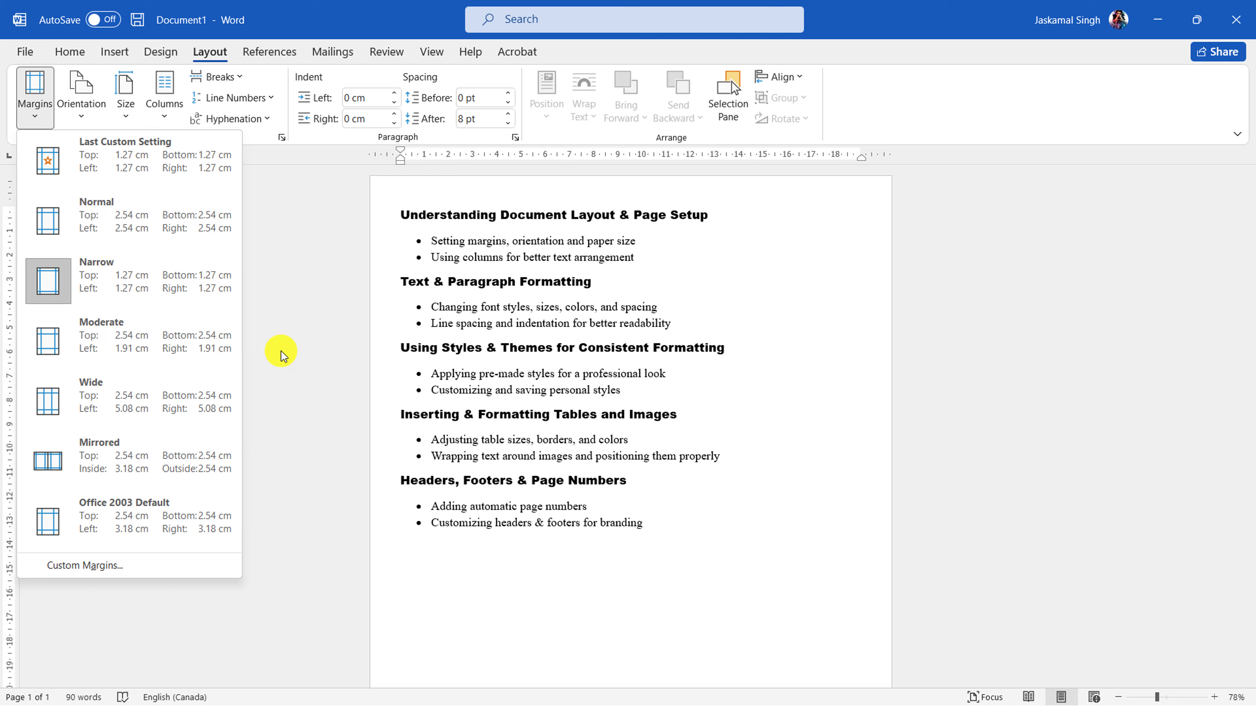
click(164, 352)
click(45, 95)
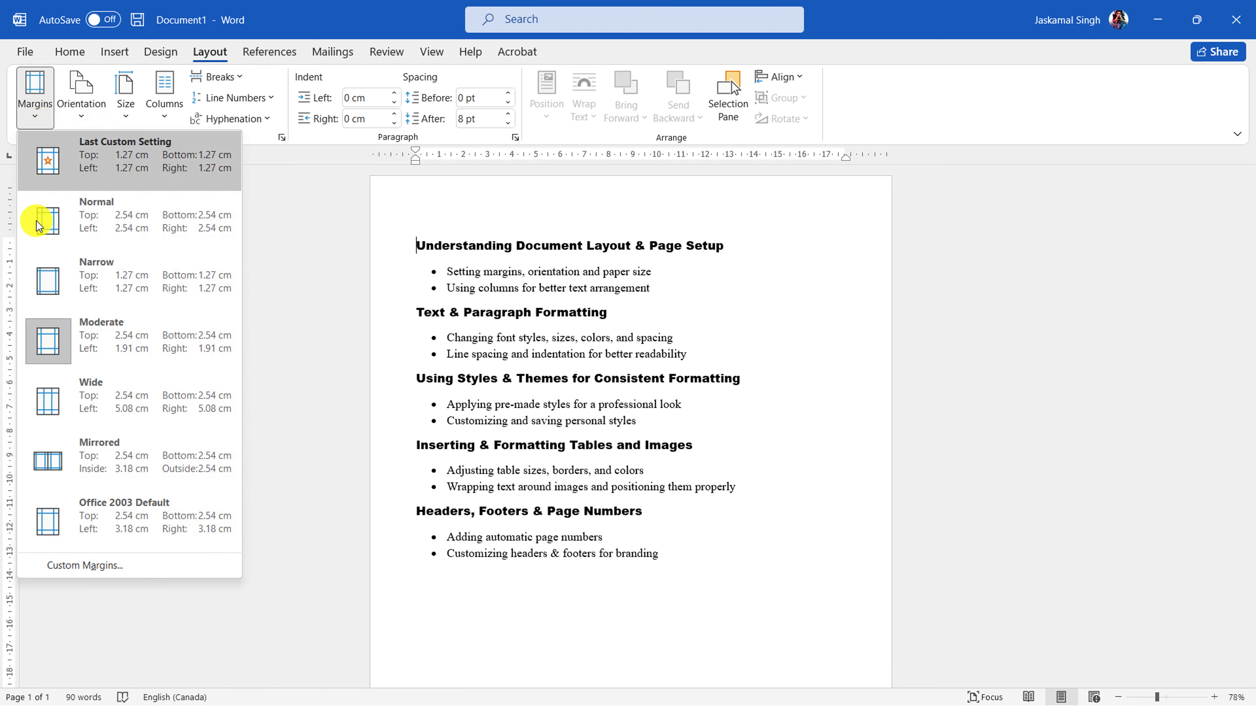
click(127, 398)
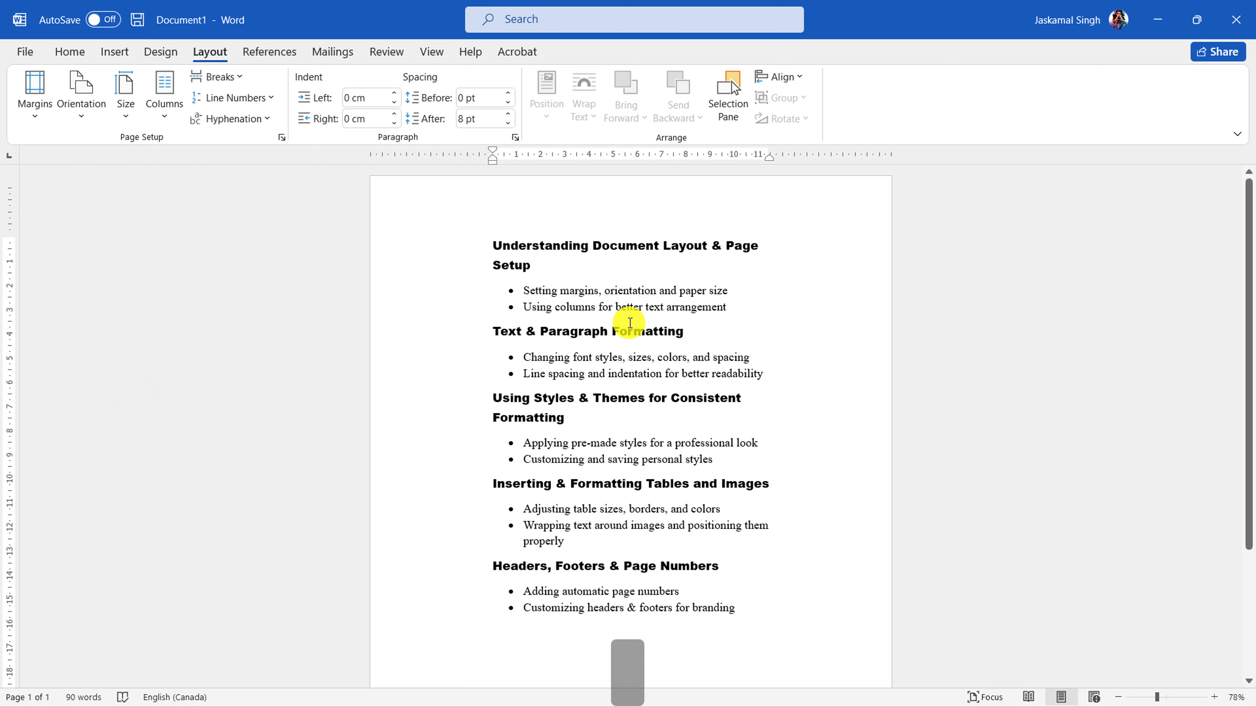
- Try the Mirrored margins preset on the document, and replace it with the Normal preset
ctrl+scroll(633, 331, down, 2)
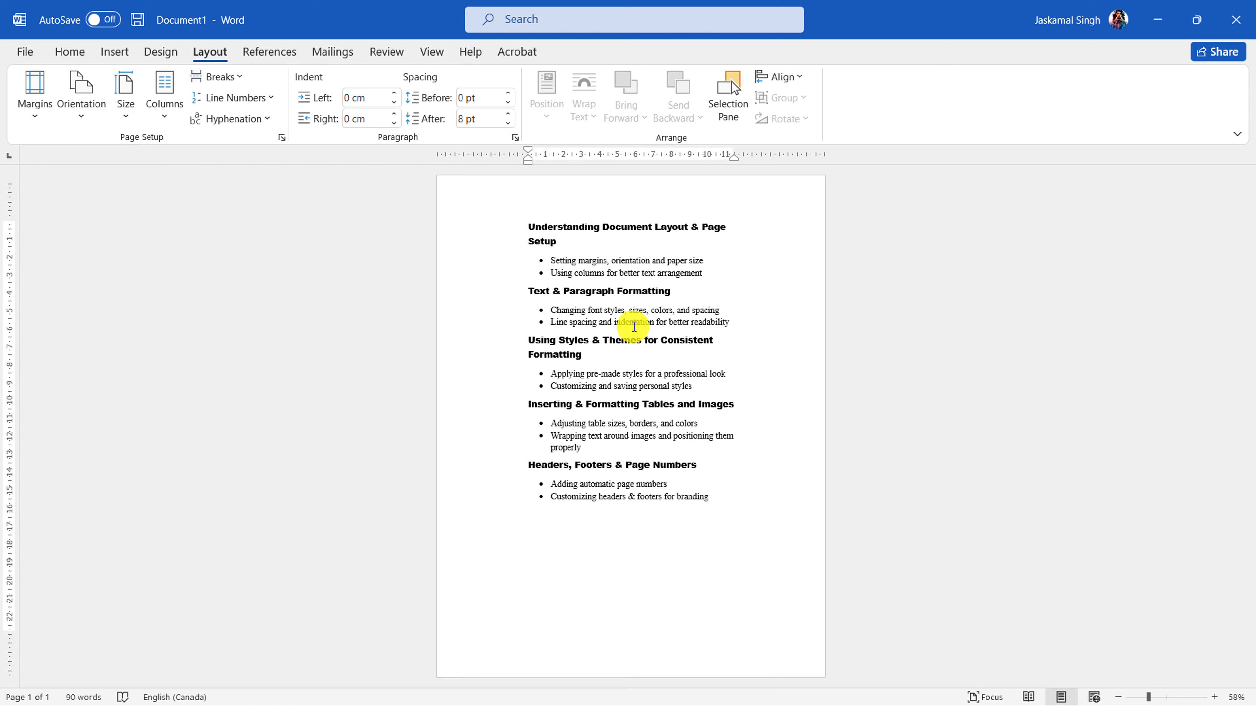
click(35, 106)
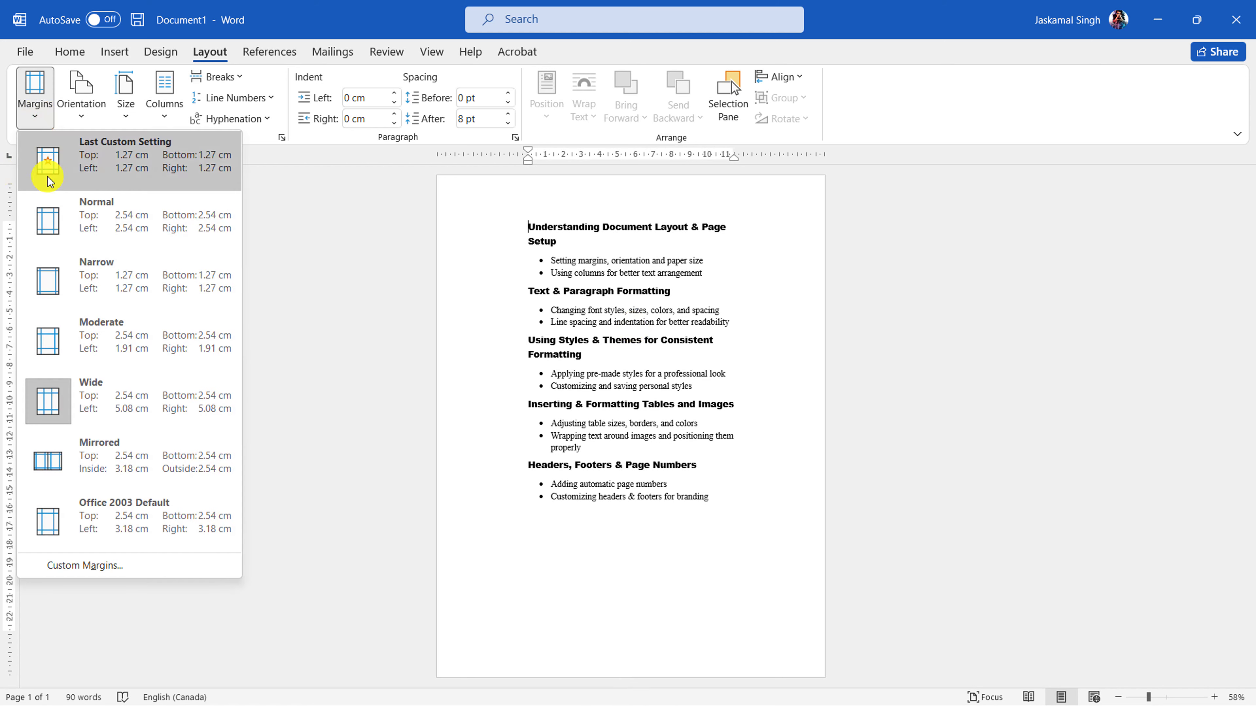
click(168, 458)
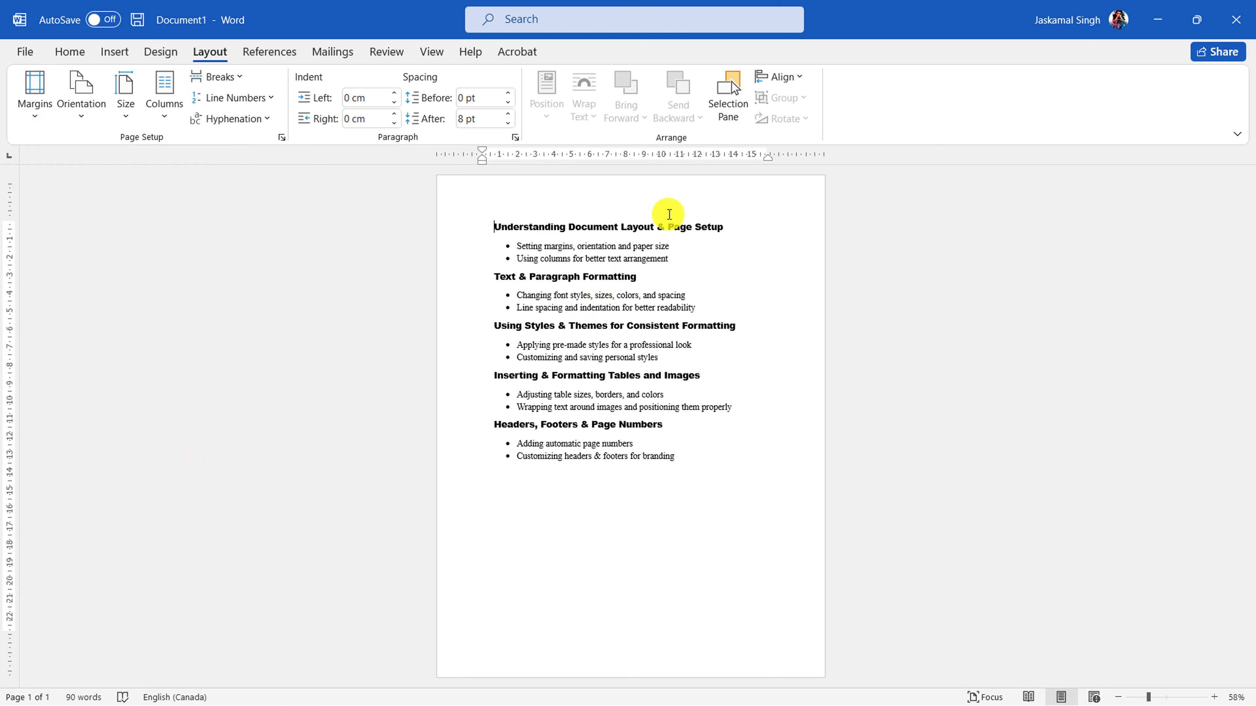
click(35, 97)
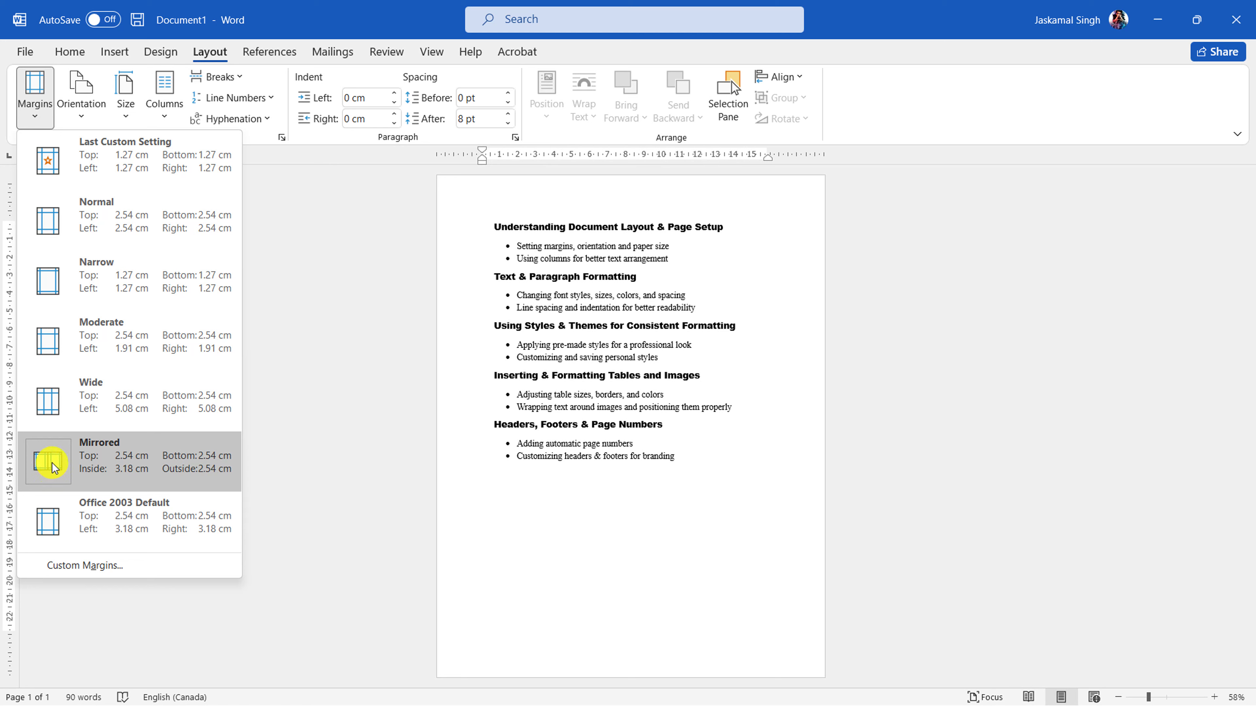
click(157, 219)
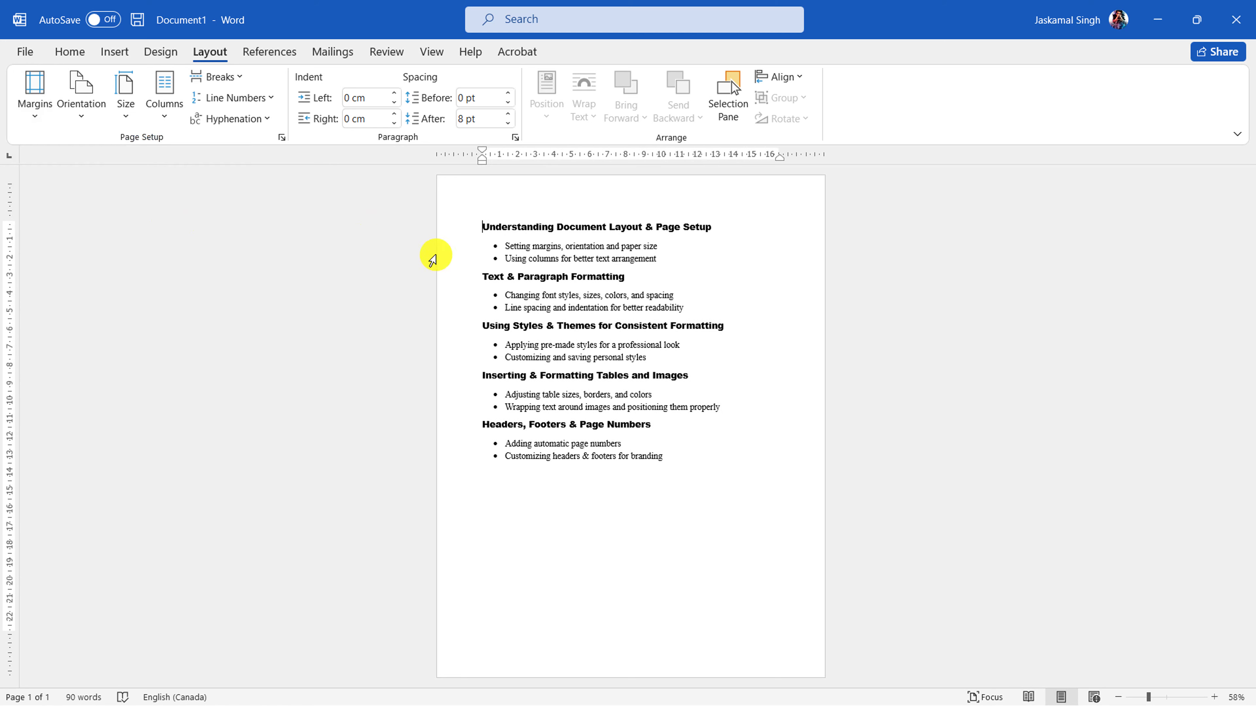
key(ctrl)
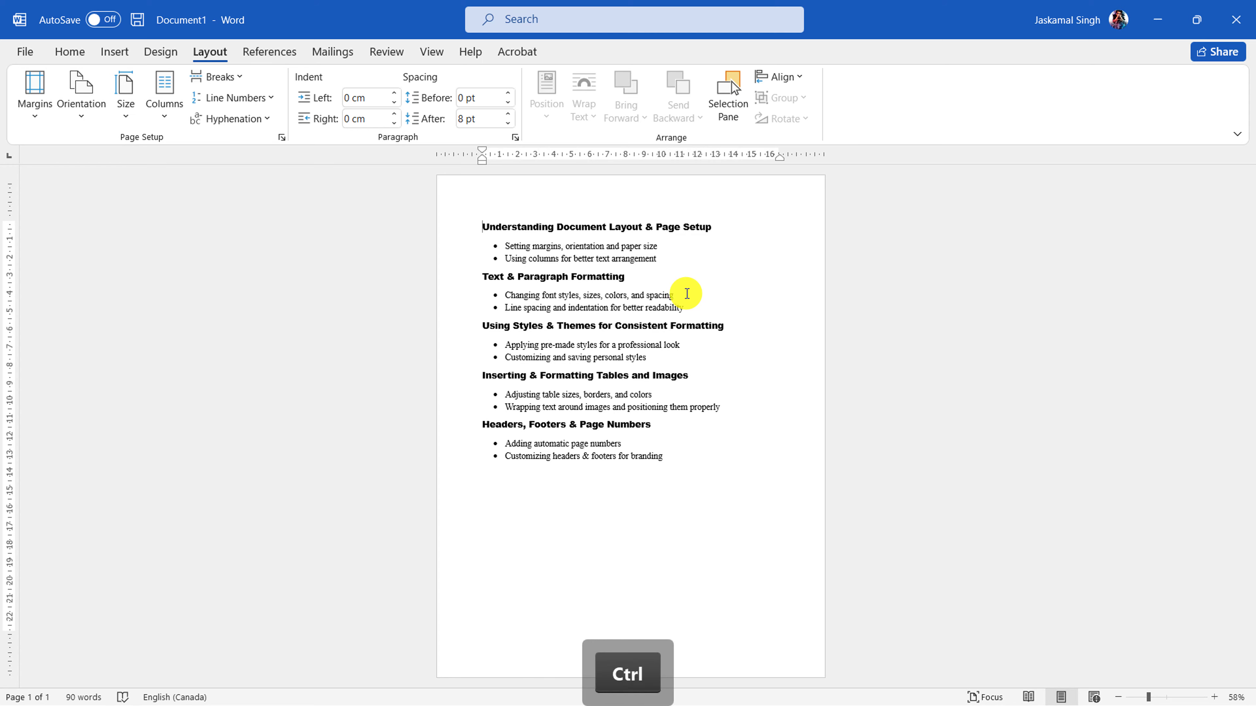
scroll(686, 294, up, 1)
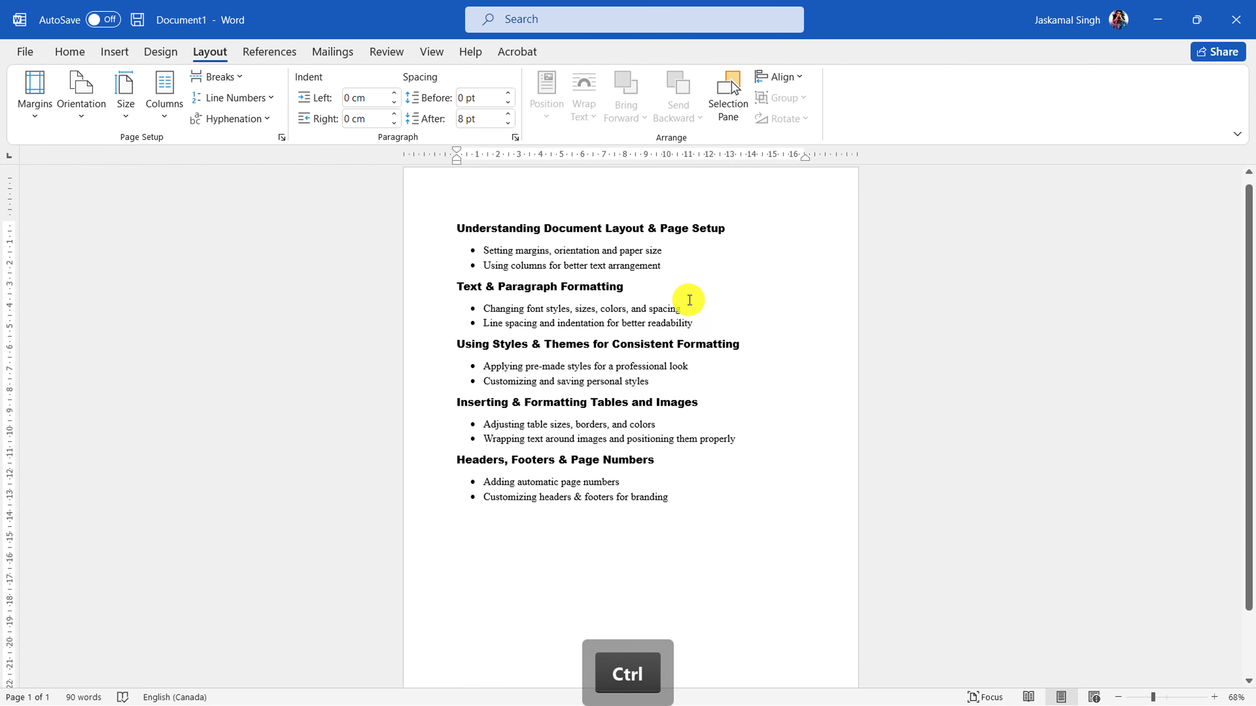
drag(649, 251, 618, 250)
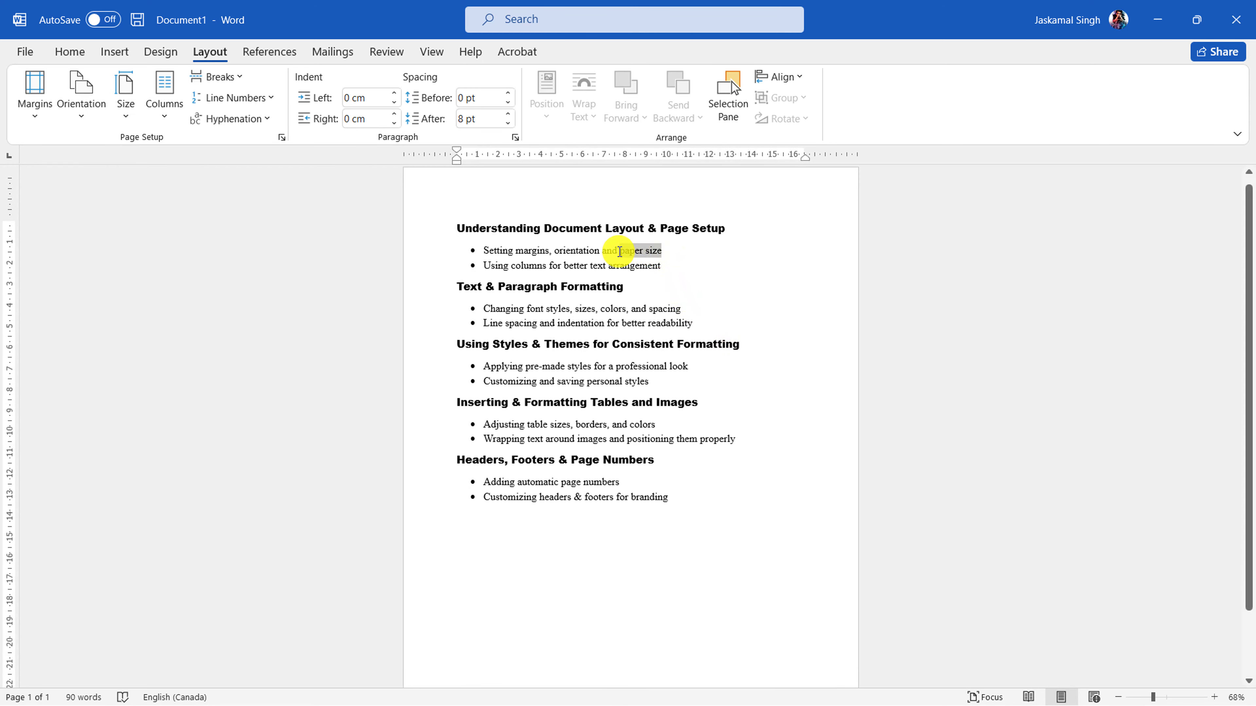
click(709, 300)
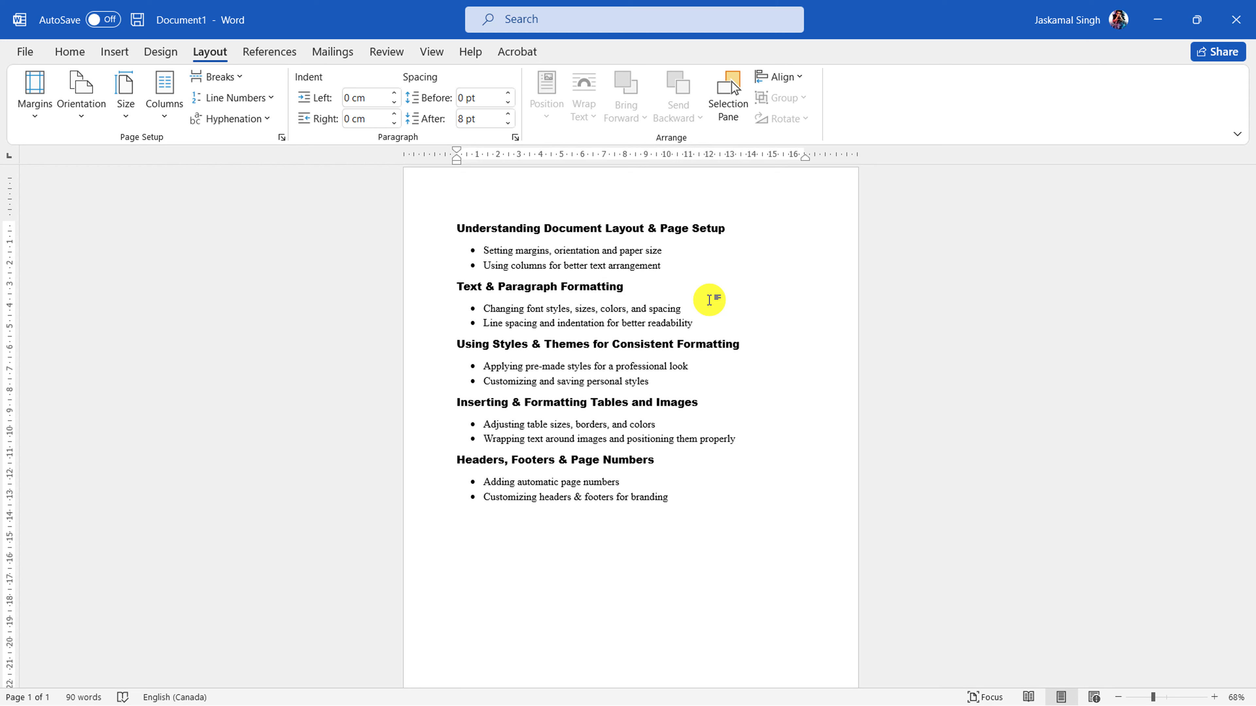
- Examine the custom paper size settings for width and height, and close them without applying changes
click(129, 112)
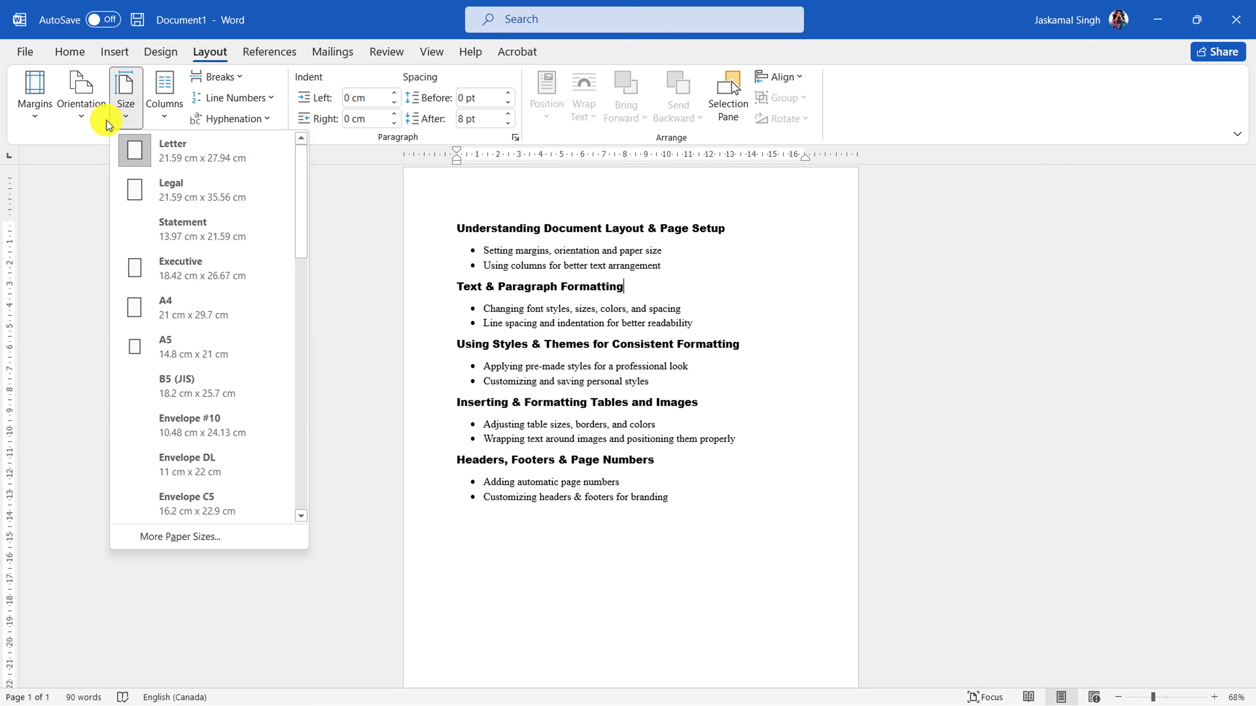
mouse_move(303, 168)
mouse_down()
mouse_move(297, 462)
mouse_move(298, 165)
mouse_up()
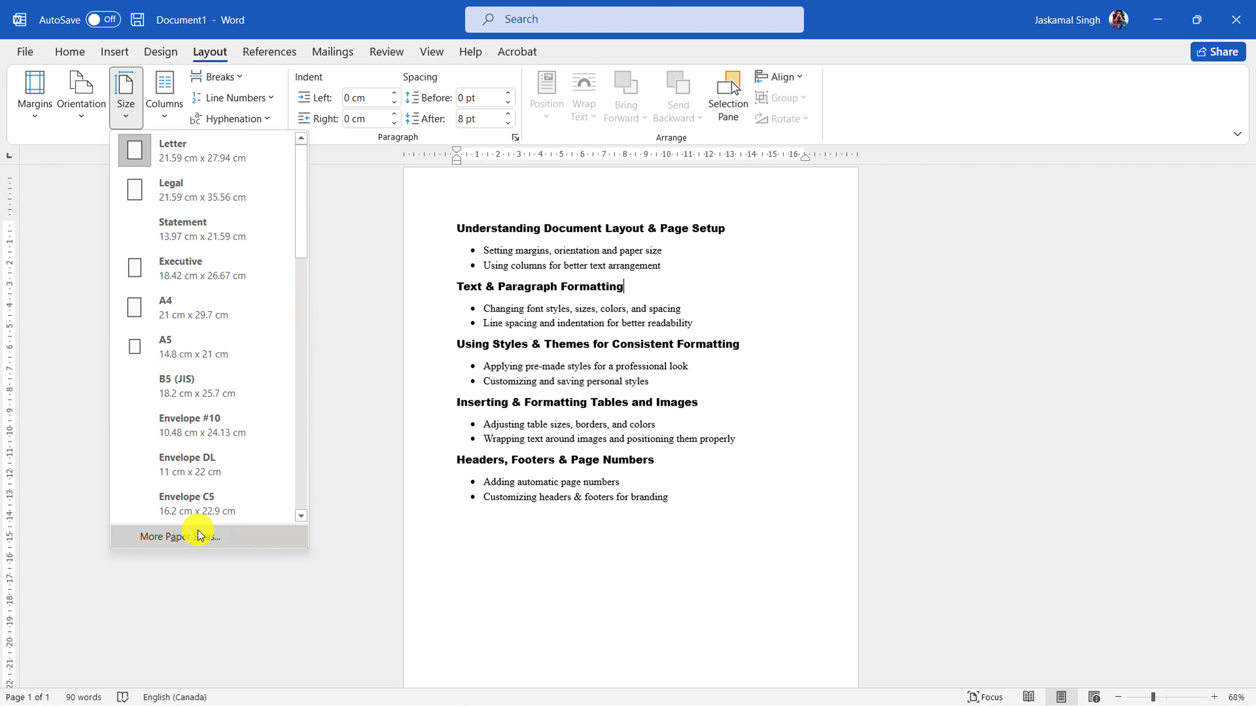
click(221, 539)
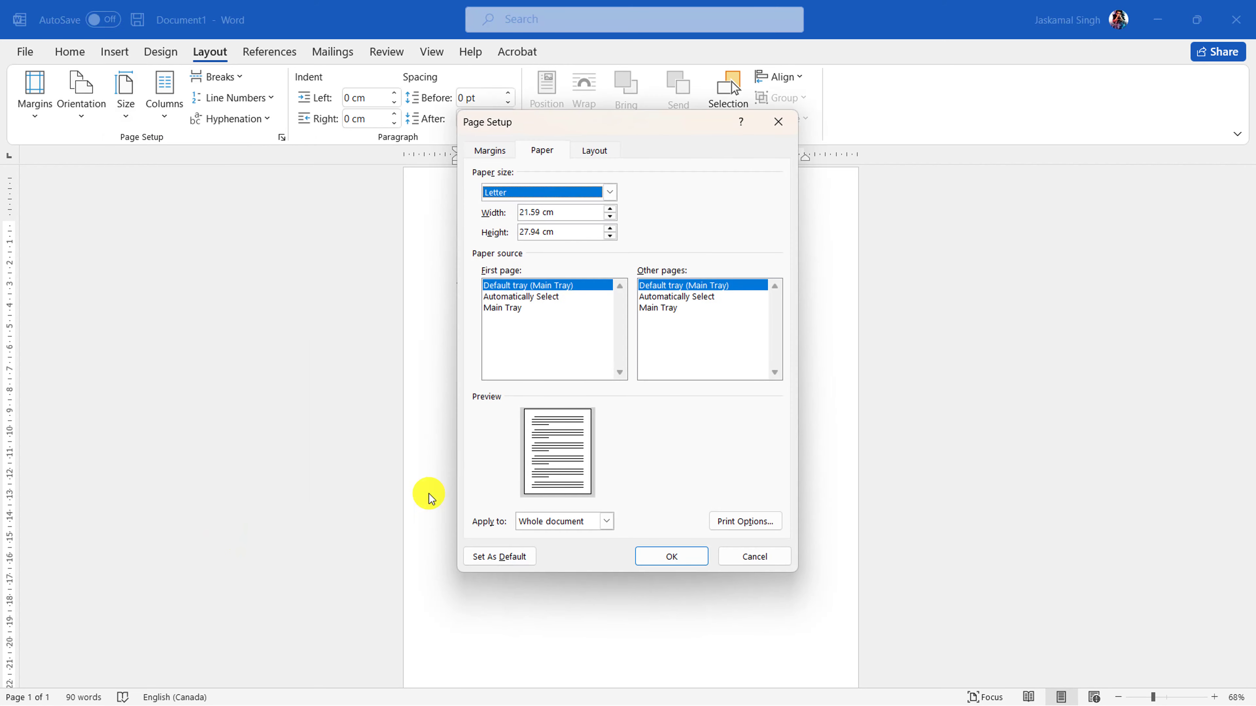
key(Tab)
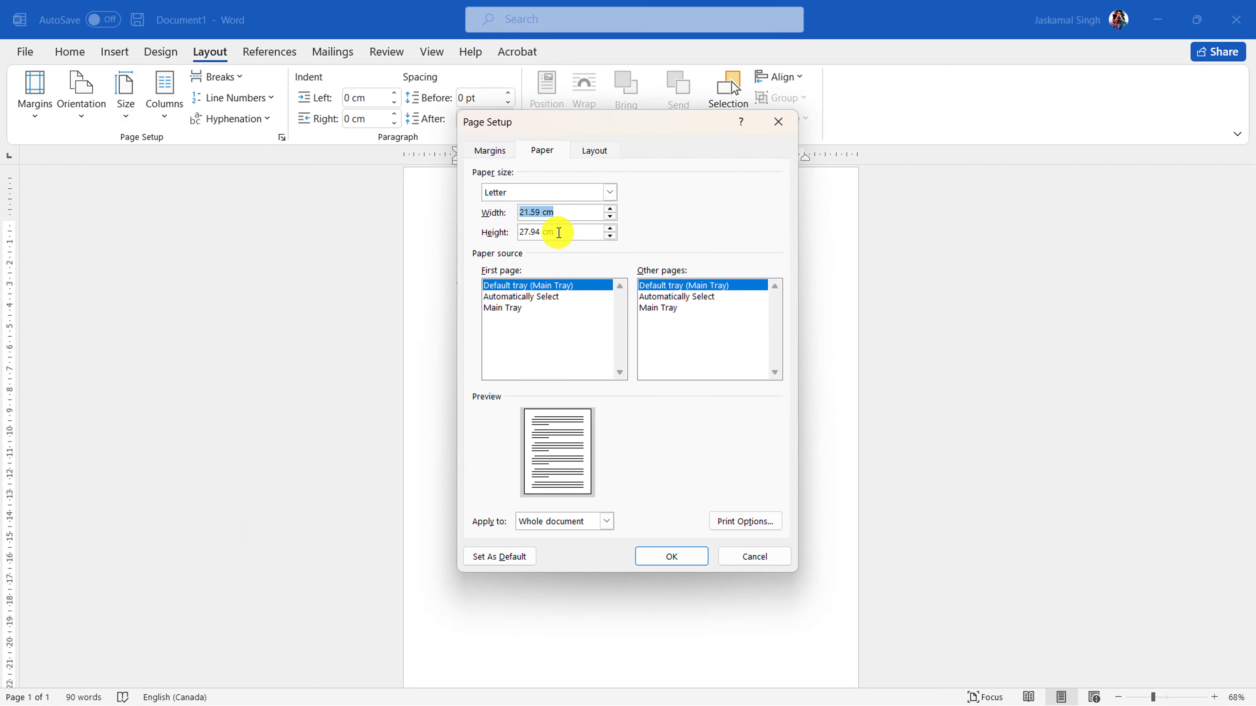
key(Tab)
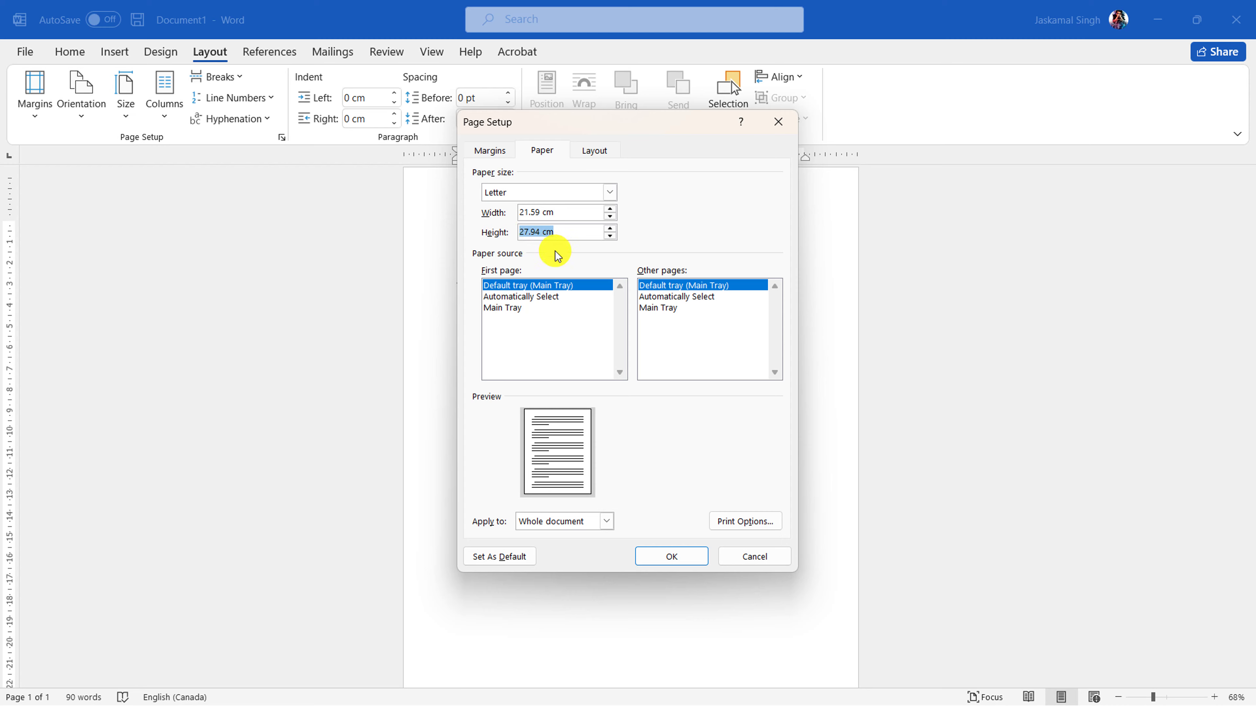
click(753, 556)
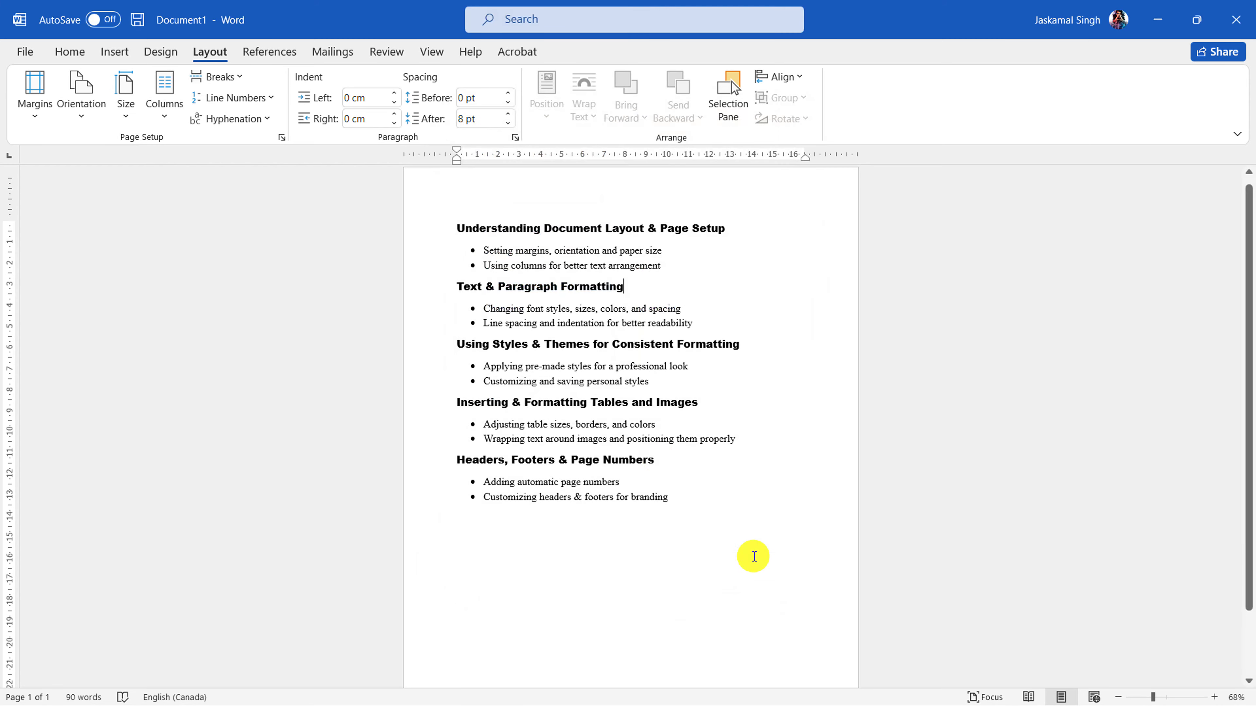
- Look through the list of preset paper sizes, including the envelope and photo formats, without choosing one
click(125, 101)
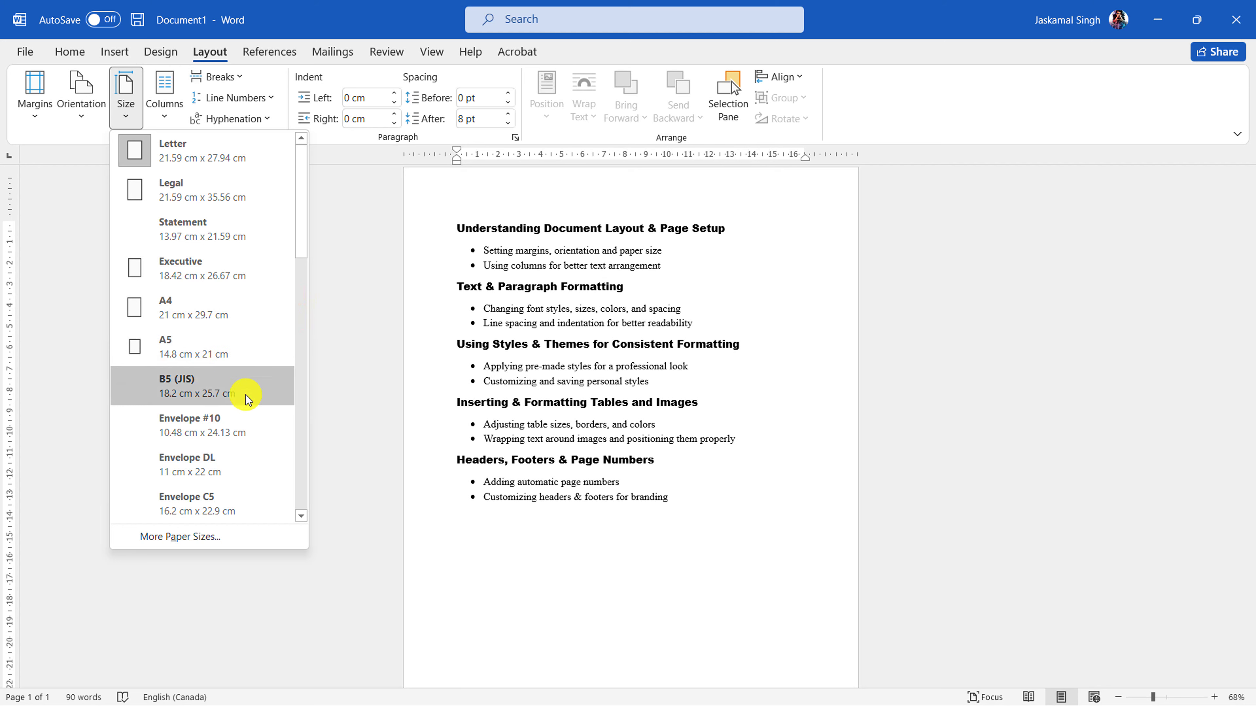
scroll(236, 430, down, 1)
scroll(236, 432, down, 2)
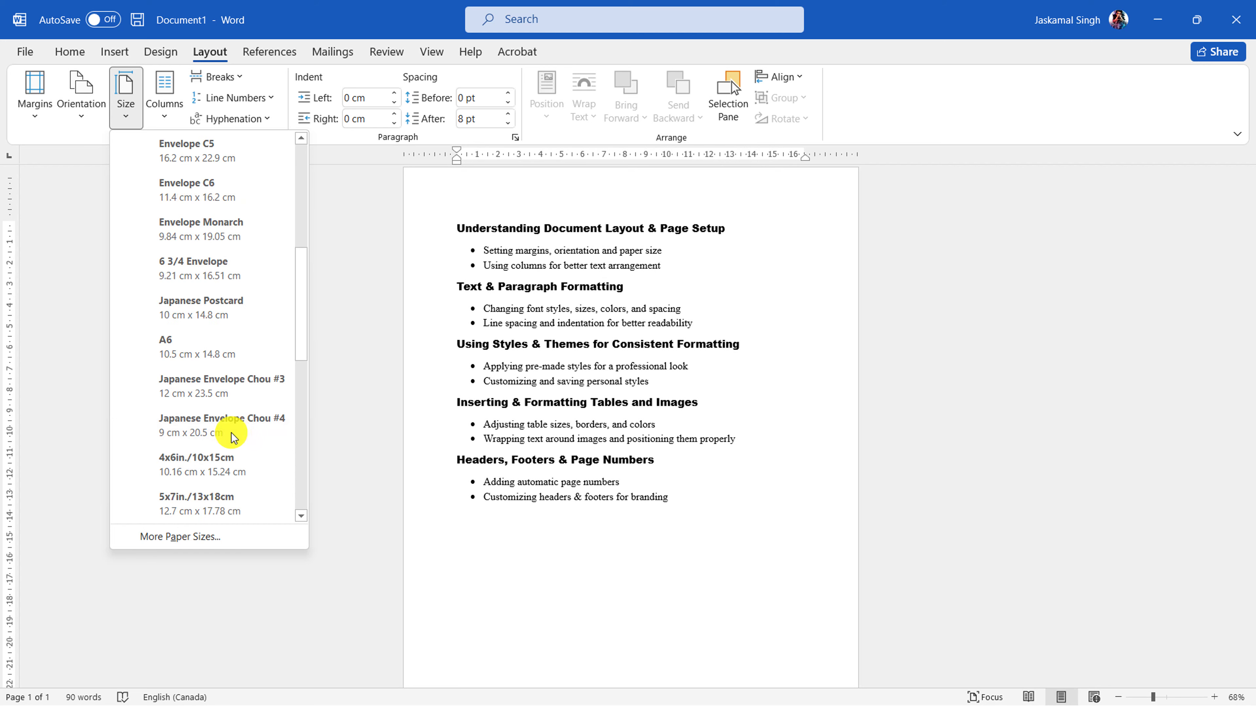
scroll(223, 396, down, 3)
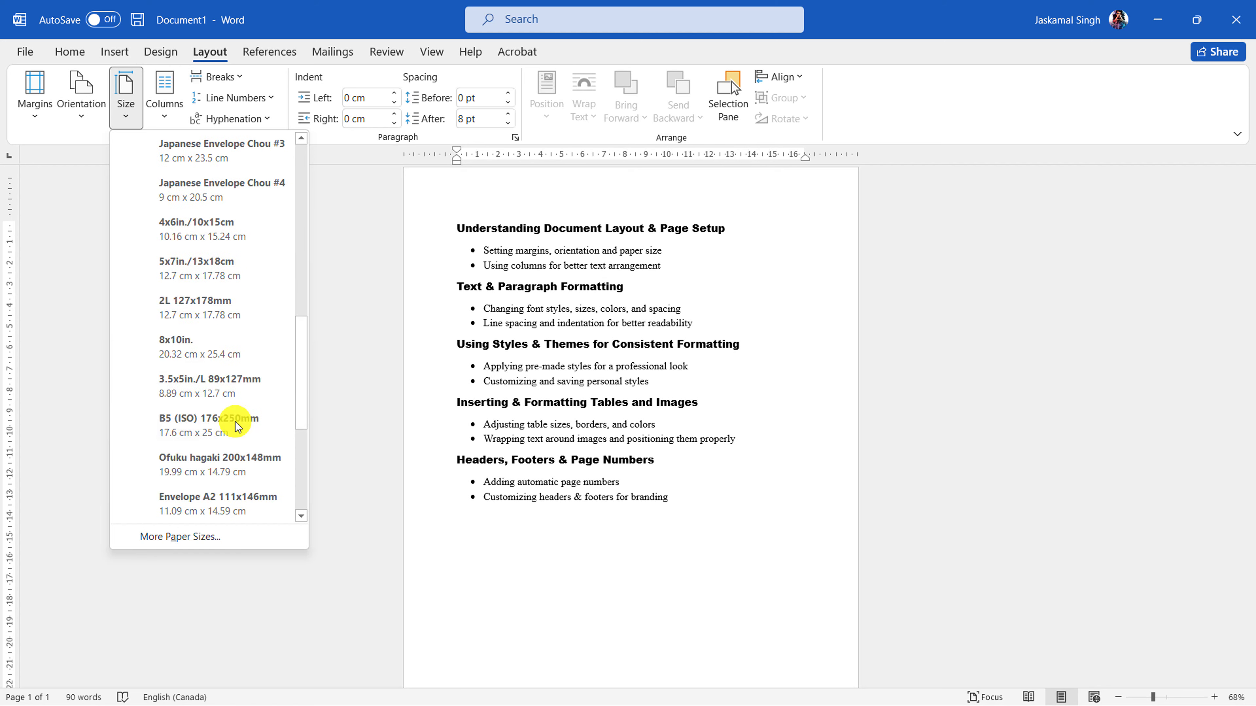
click(125, 106)
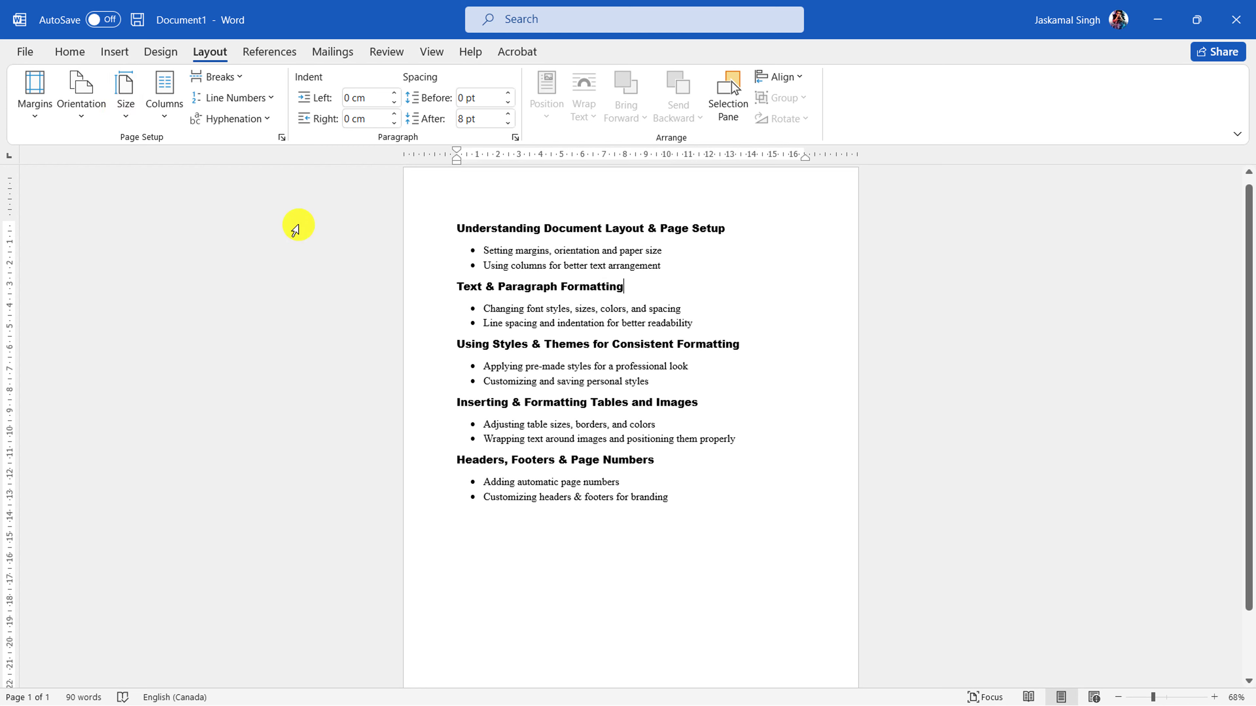
click(431, 257)
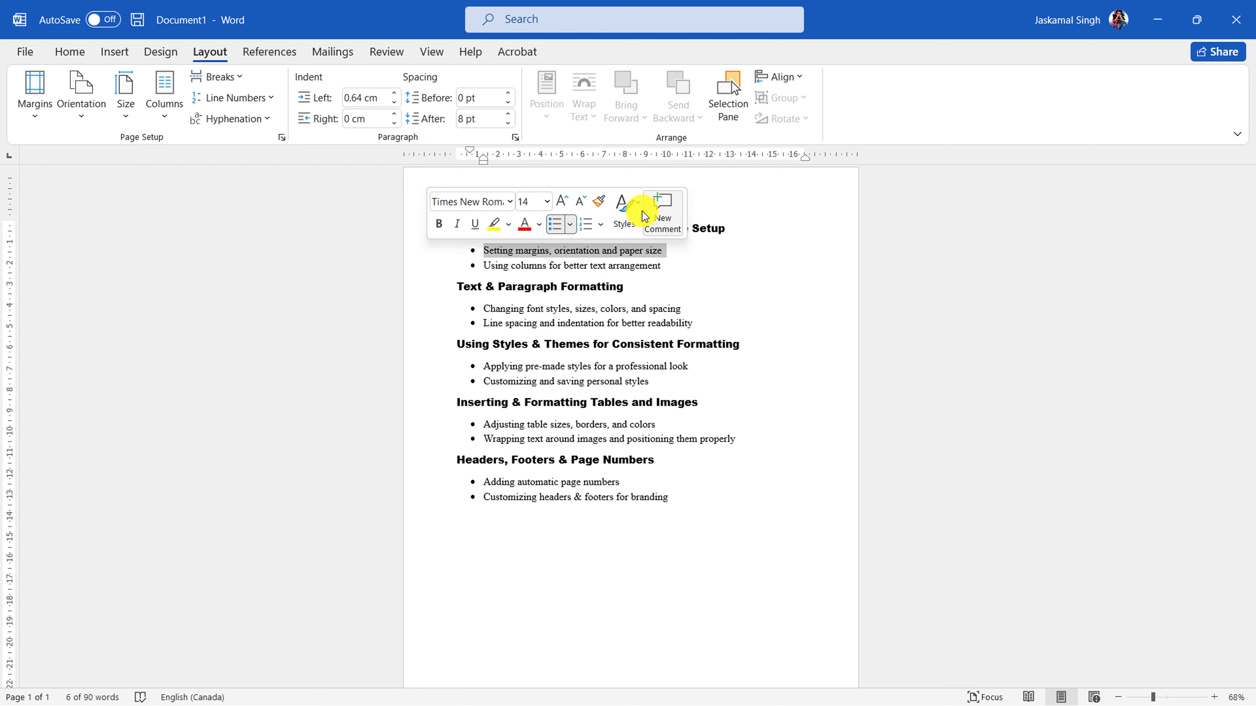
click(438, 267)
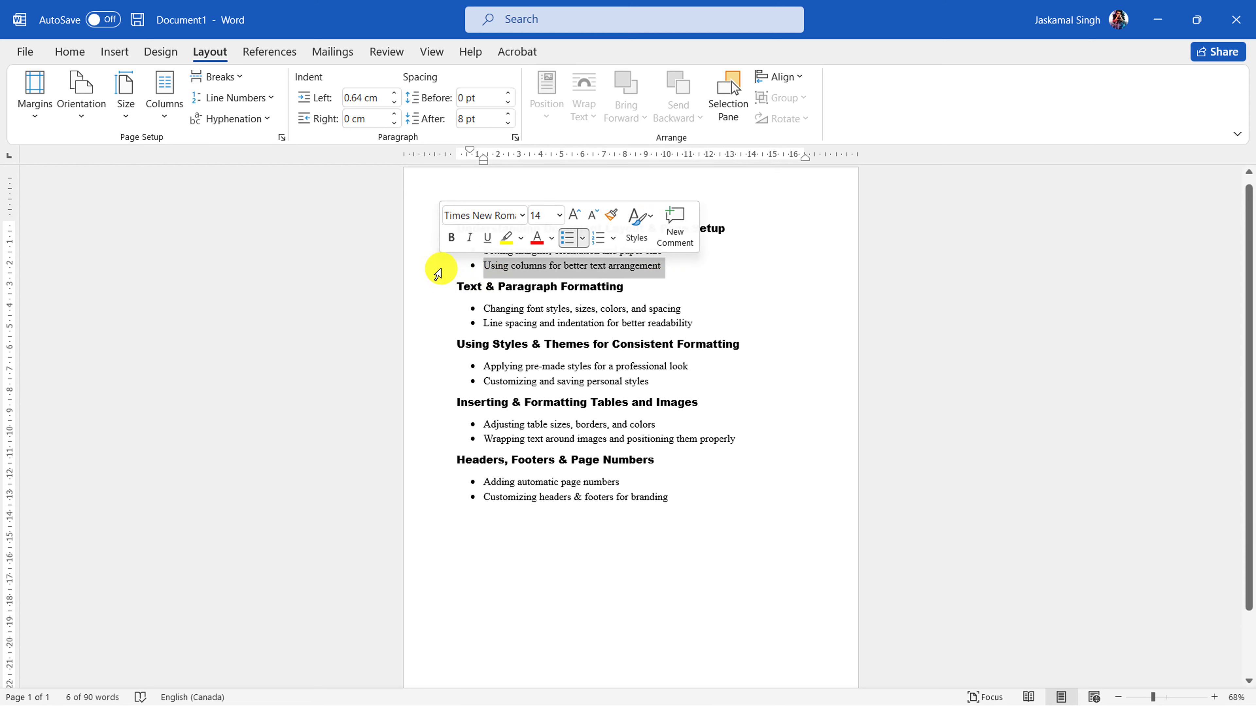
click(749, 304)
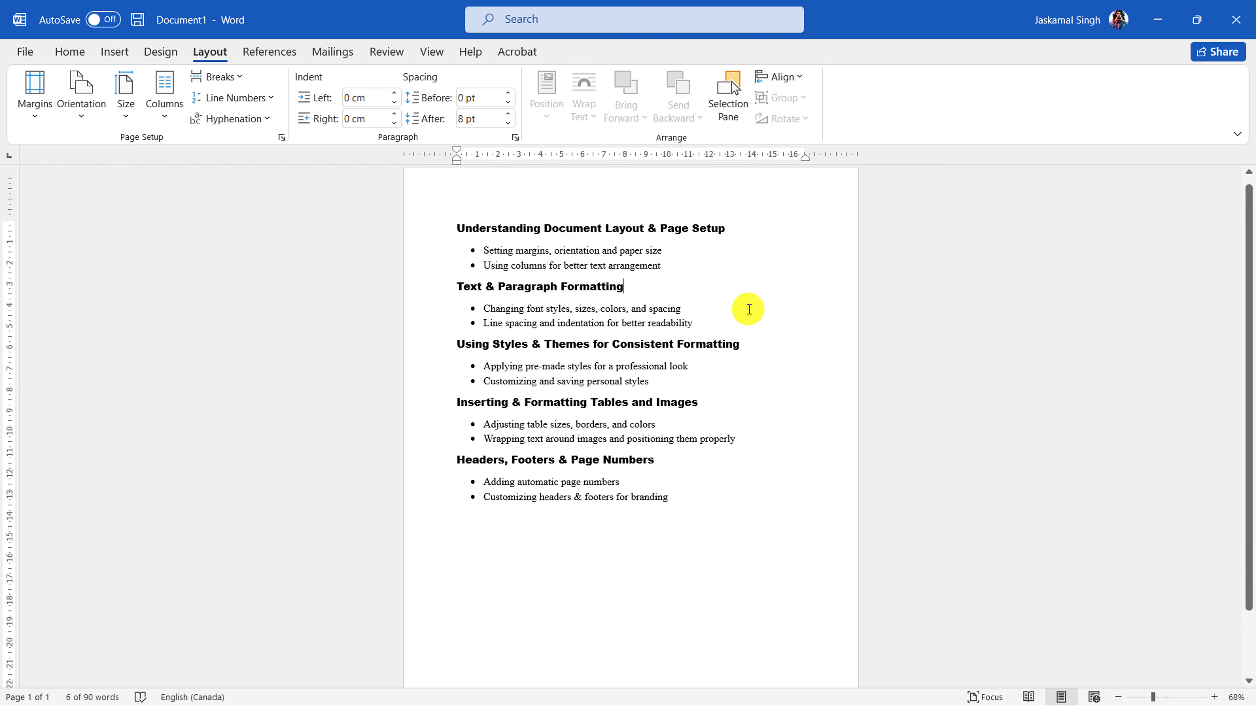
- Insert a blank page after the last bullet of the topic outline
scroll(662, 568, down, 1)
click(645, 538)
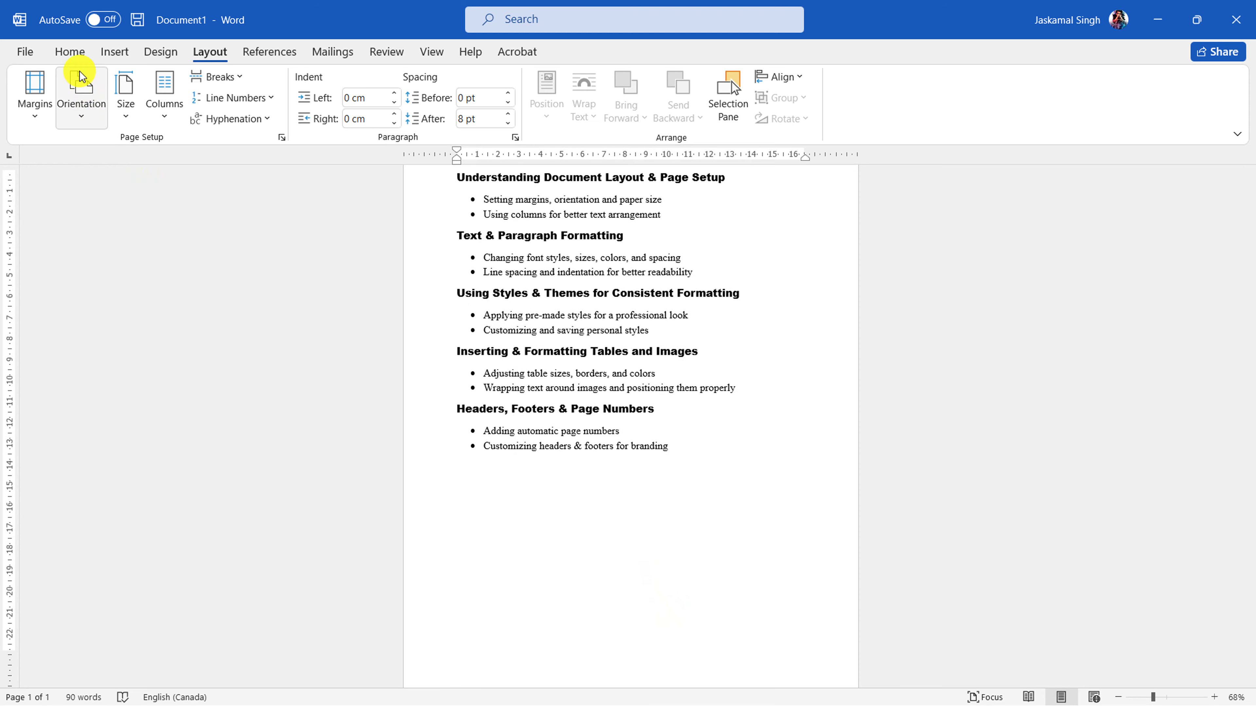
click(106, 53)
click(50, 98)
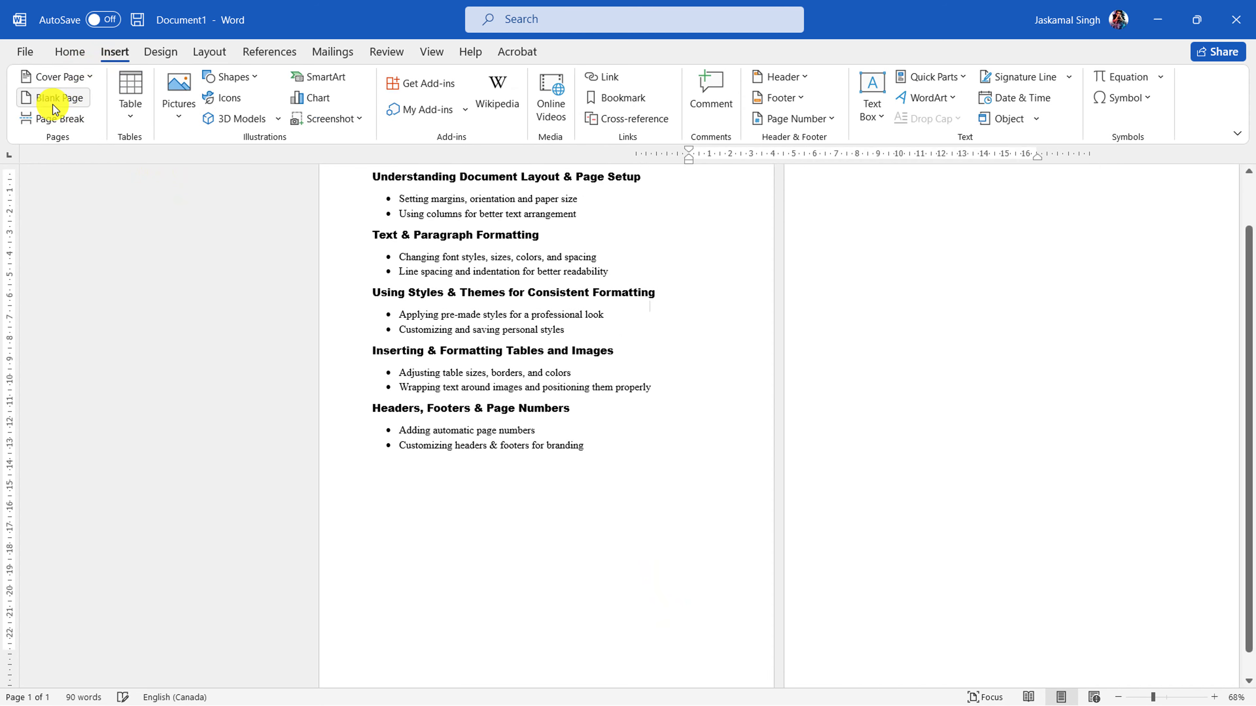
ctrl+scroll(792, 287, down, 1)
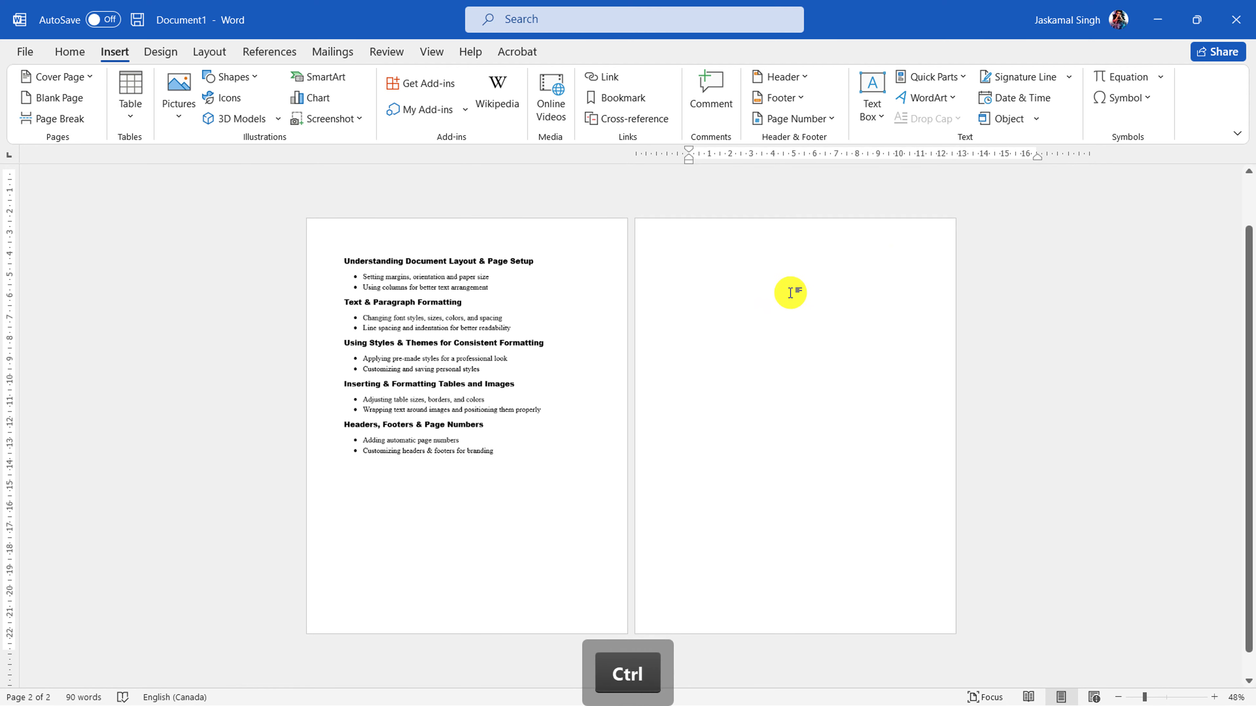
- Generate placeholder paragraphs on the blank second page with the =lorem() function
click(757, 306)
key(ctrl+equal)
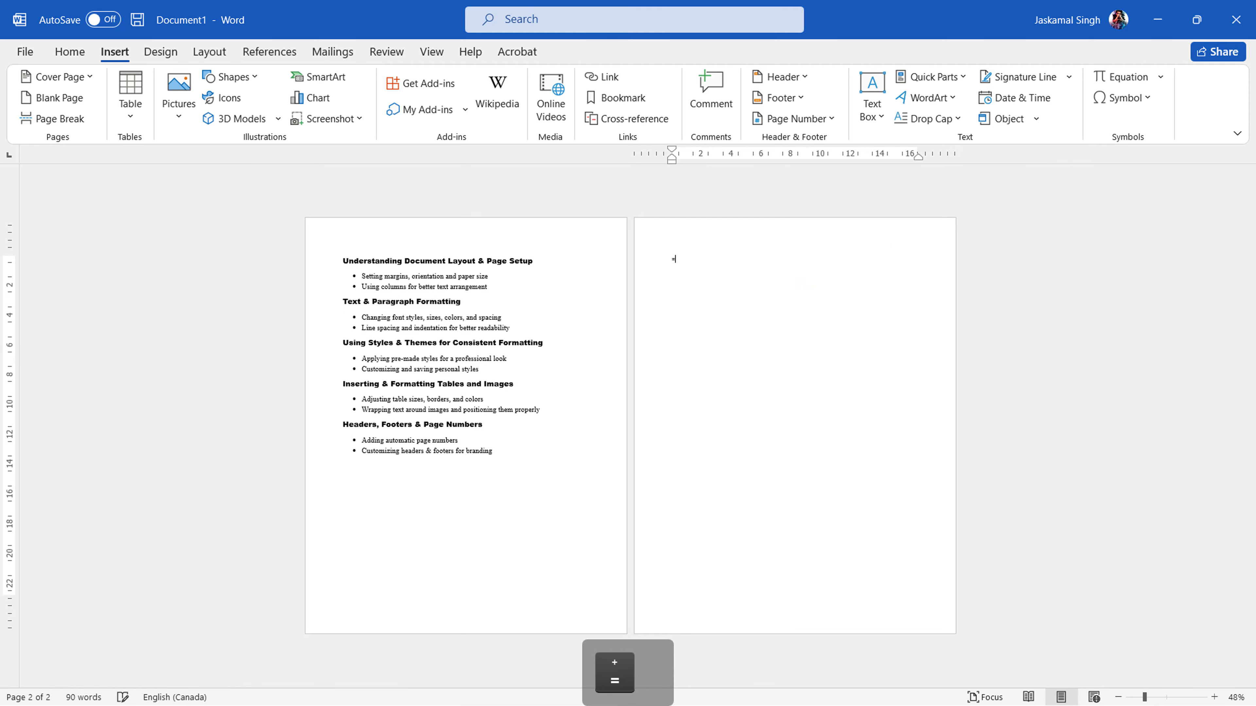
text(lorem())
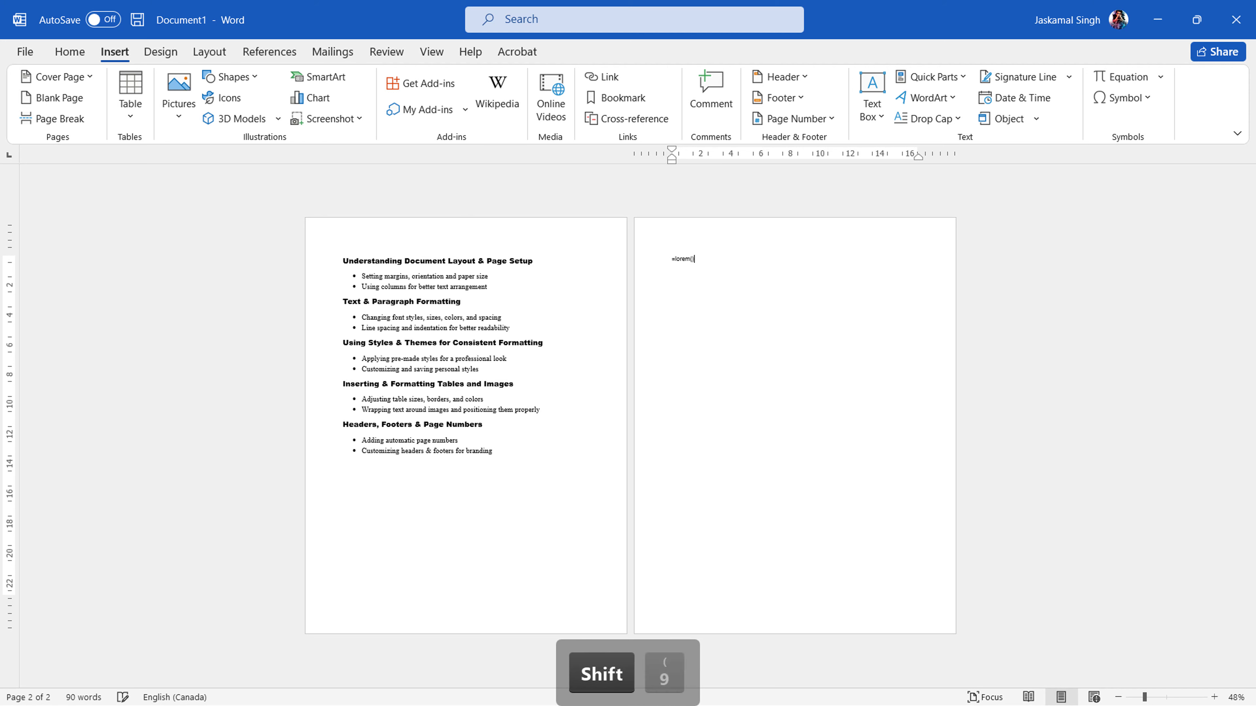
key(Return)
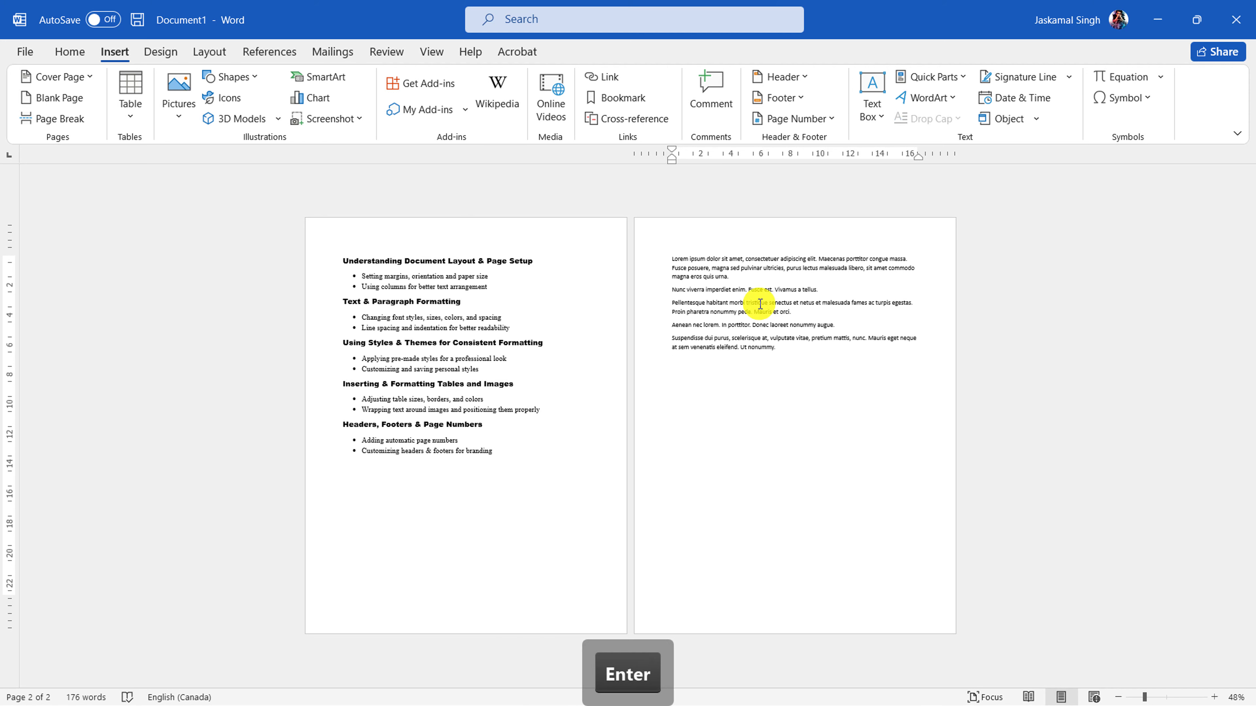
- Copy all the placeholder paragraphs and paste them three times below the original text
drag(788, 348, 662, 258)
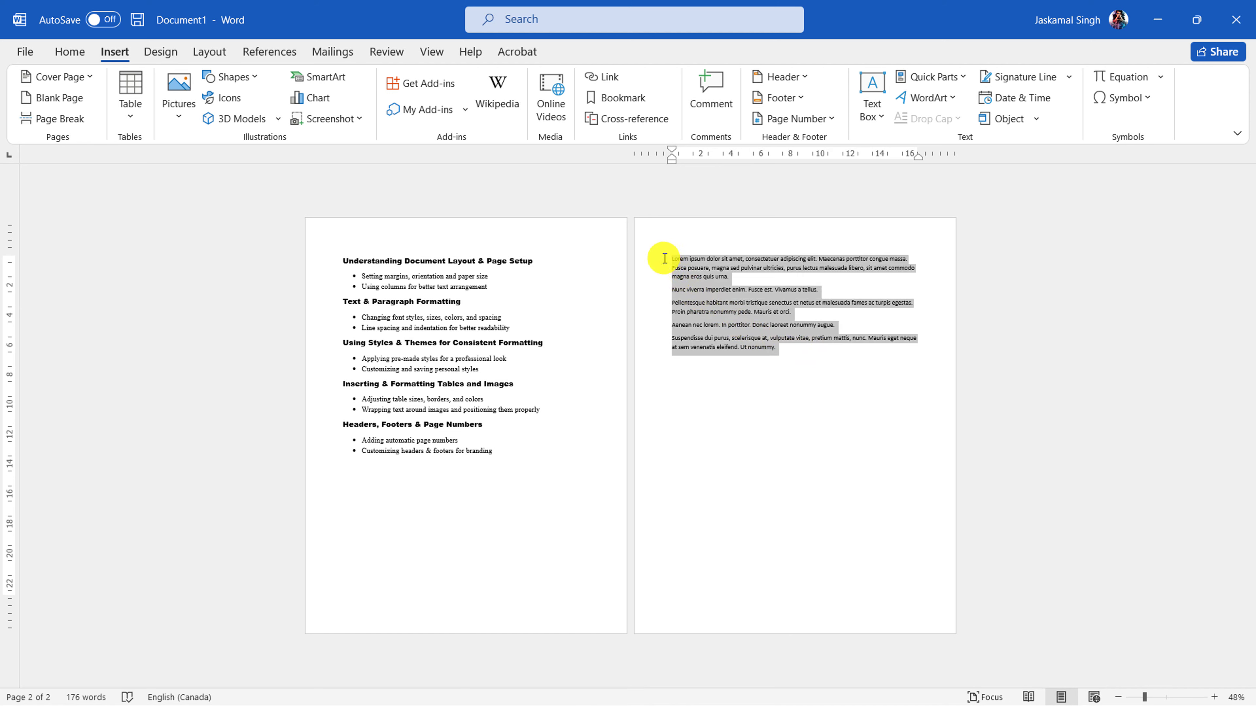
key(ctrl+c)
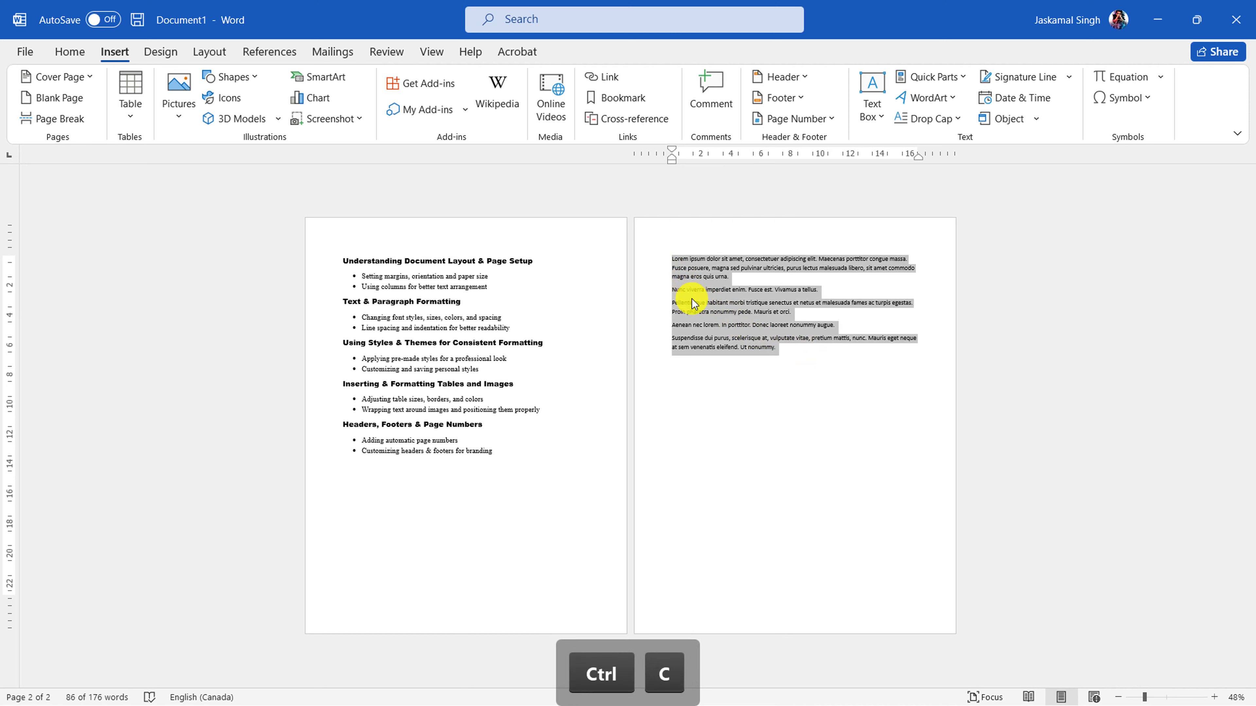
click(779, 421)
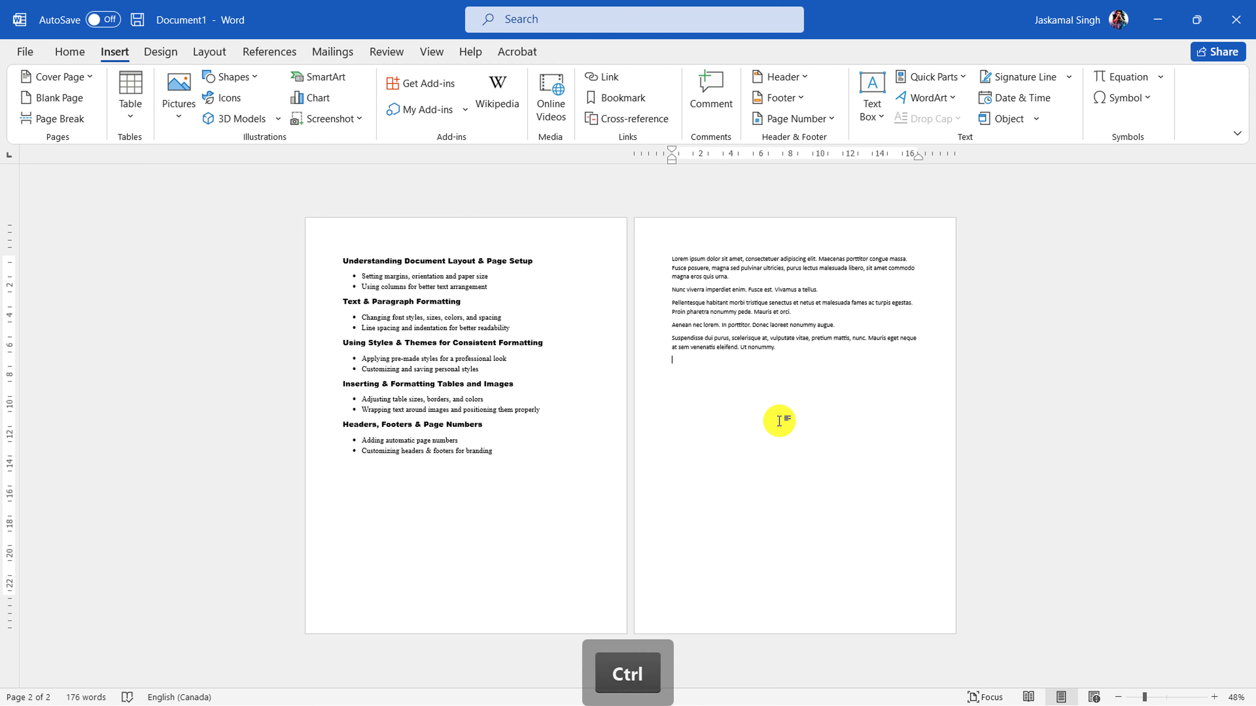
key(ctrl+v)
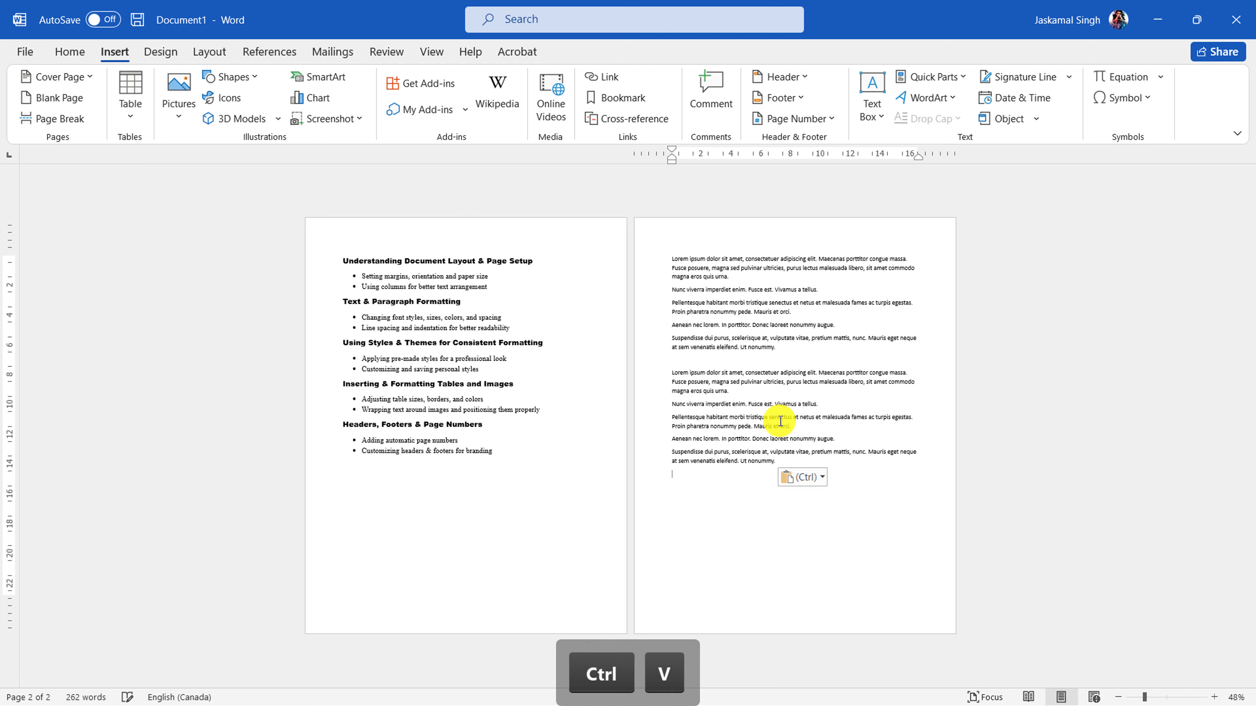
key(Return)
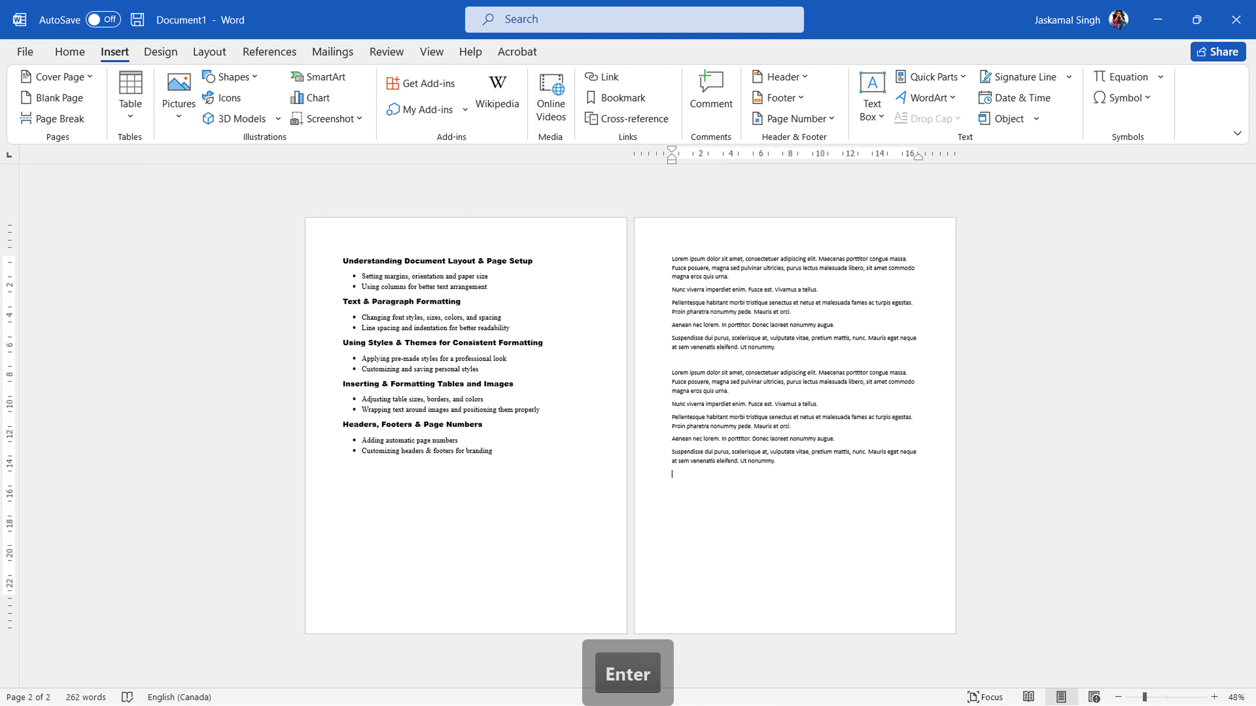
key(ctrl+v)
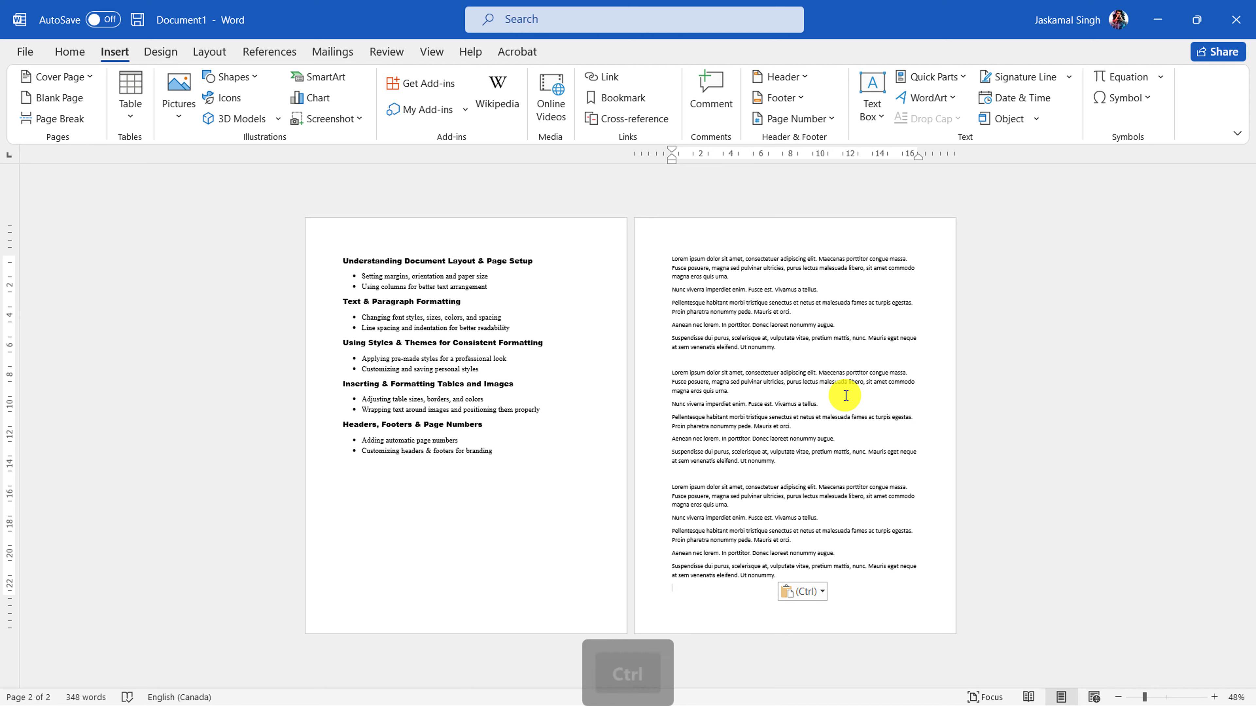
key(ctrl+v)
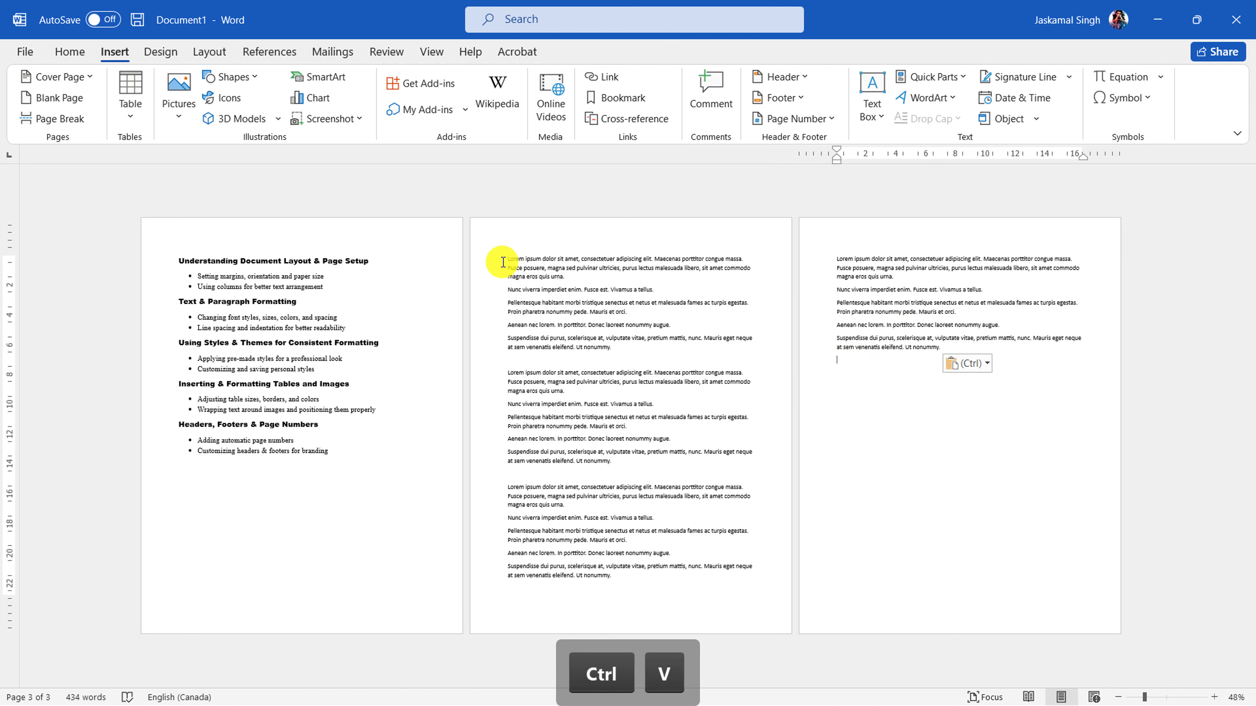
- Make the first block of placeholder paragraphs on the second page bold and the second block italic
drag(484, 258, 485, 347)
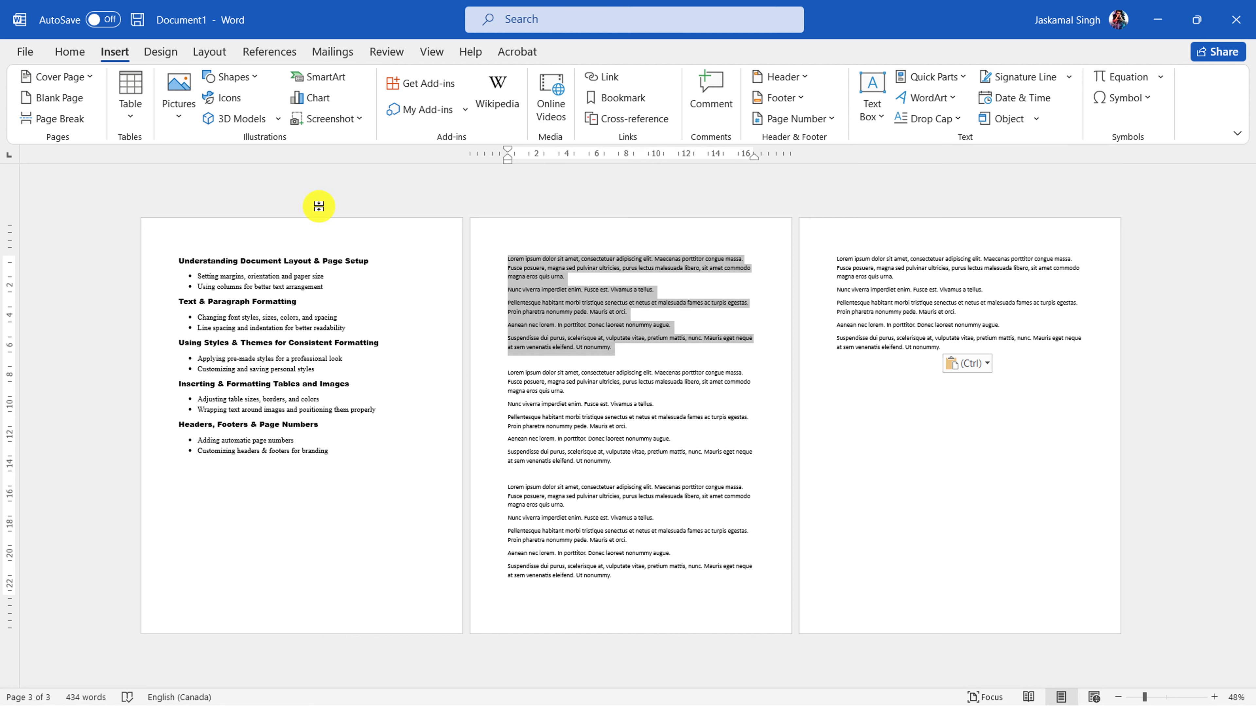
click(70, 51)
click(137, 109)
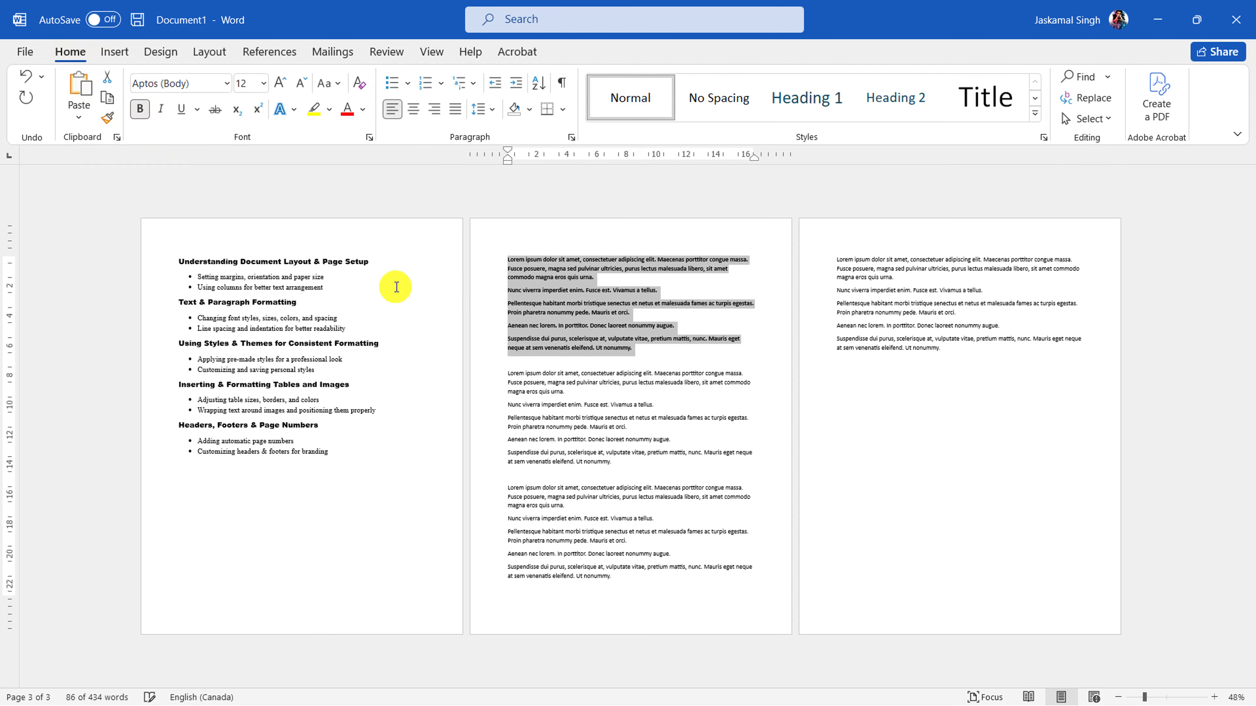
drag(487, 377, 482, 457)
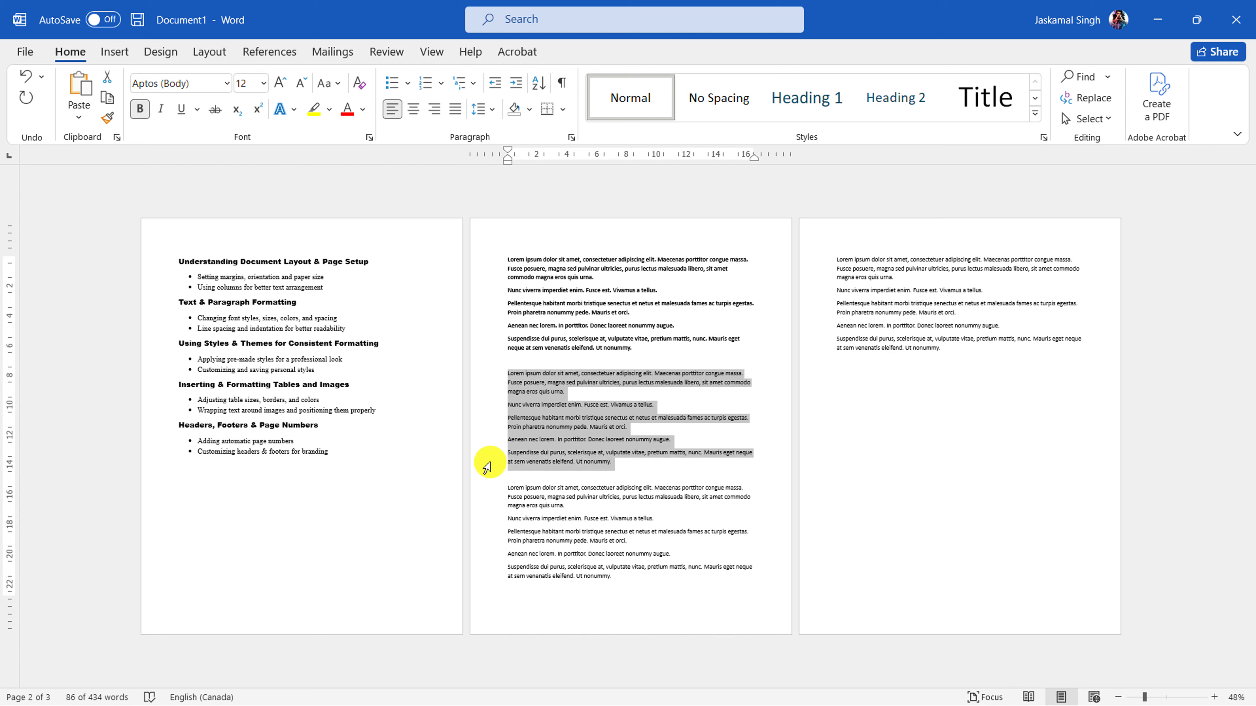
click(160, 109)
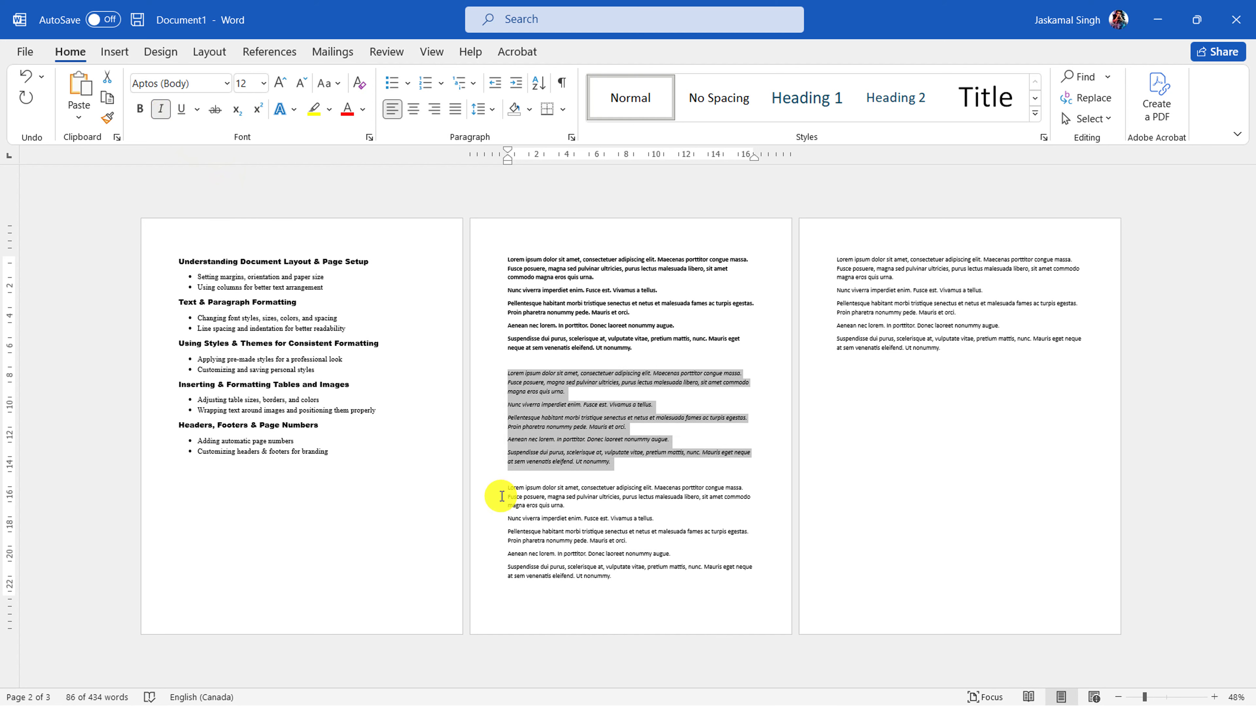
- Underline the third block of placeholder paragraphs at the end of the second page
double_click(487, 494)
drag(489, 528, 493, 578)
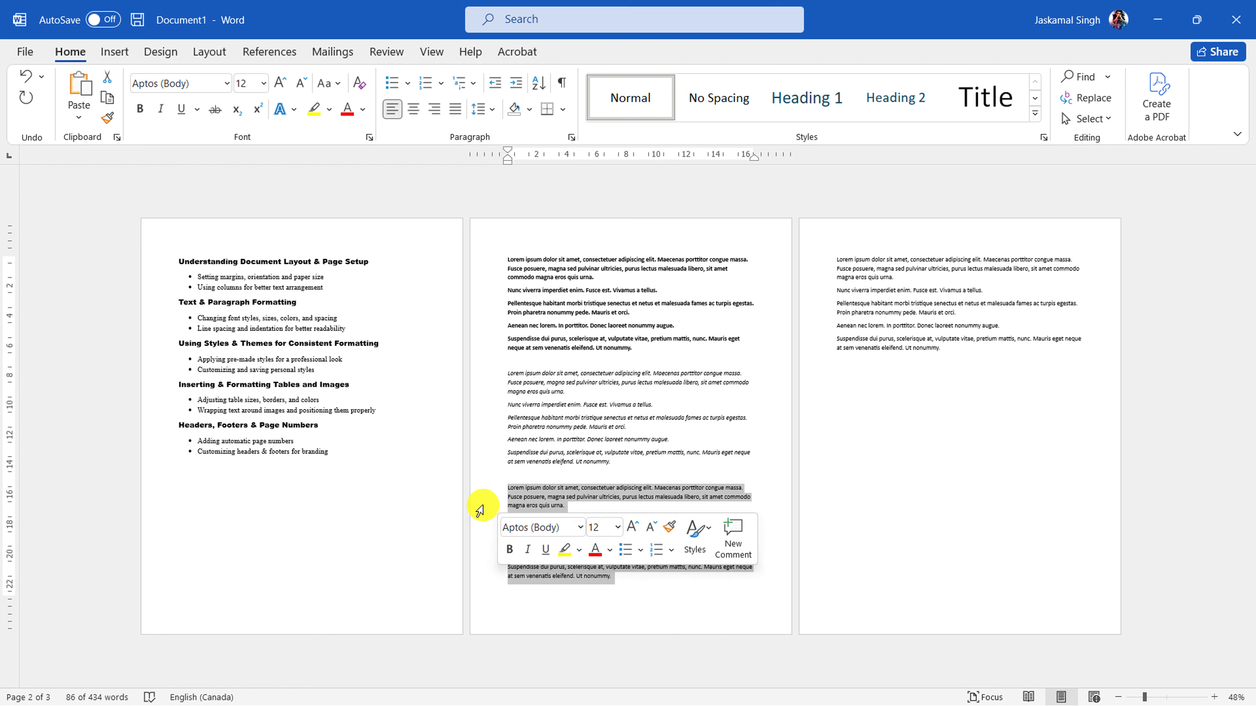
click(183, 111)
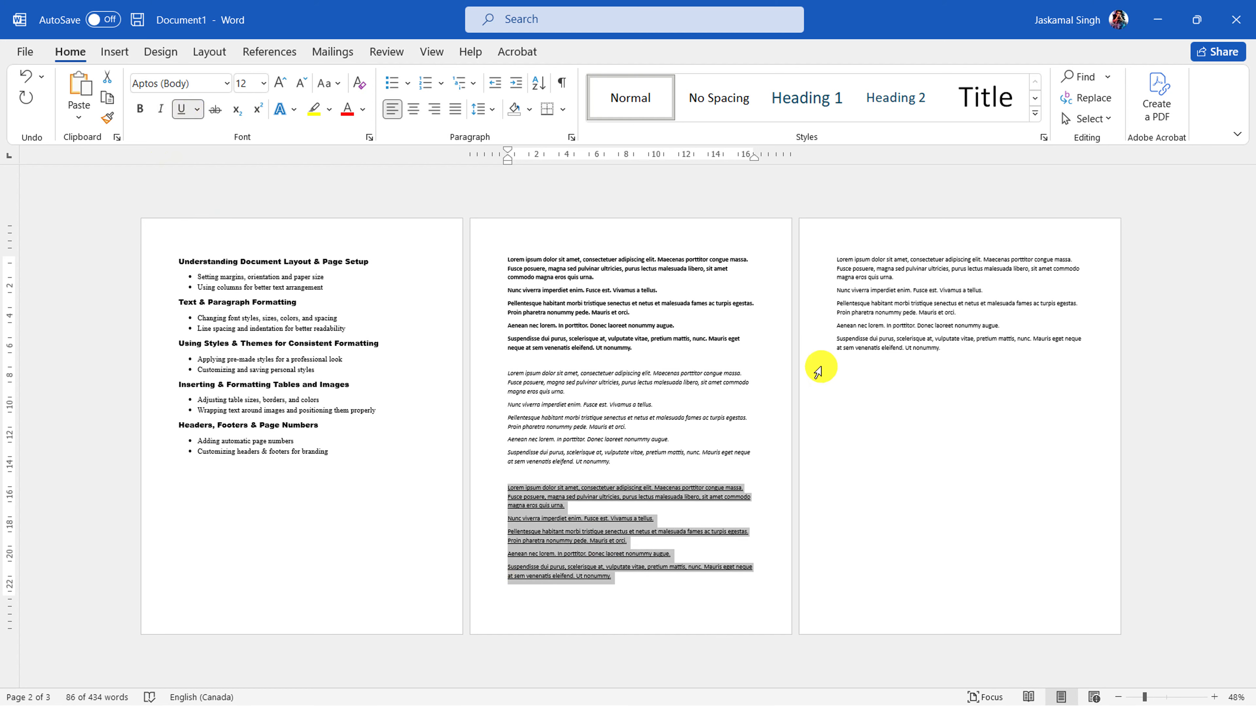
- Make the fourth block of placeholder paragraphs, on the third page, both bold and underlined
drag(810, 348, 807, 260)
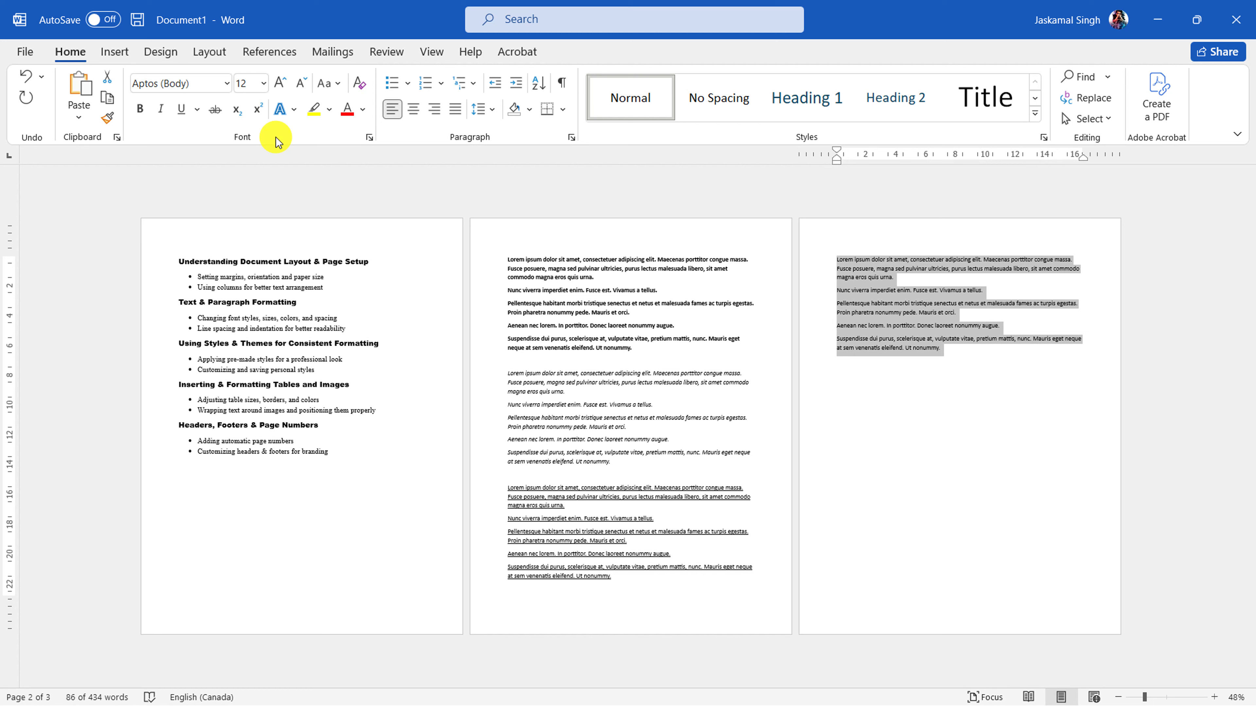
click(142, 109)
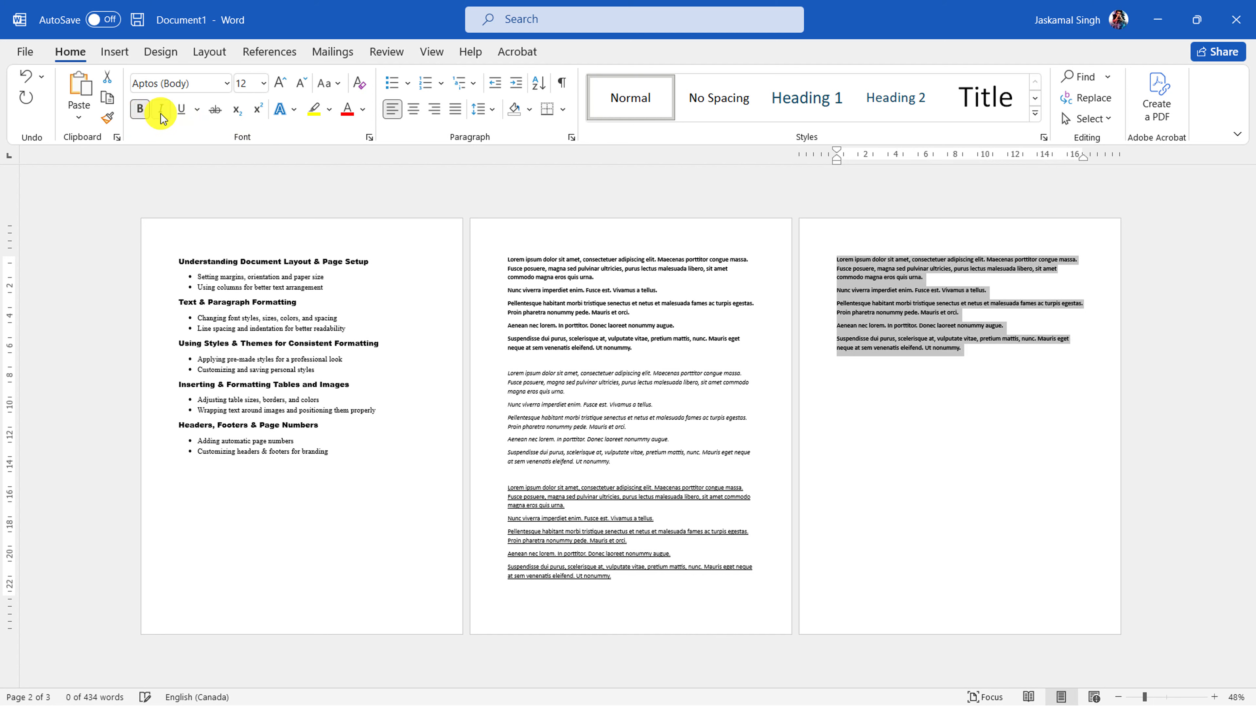
click(181, 110)
click(831, 391)
ctrl+scroll(850, 356, up, 3)
ctrl+scroll(850, 358, down, 3)
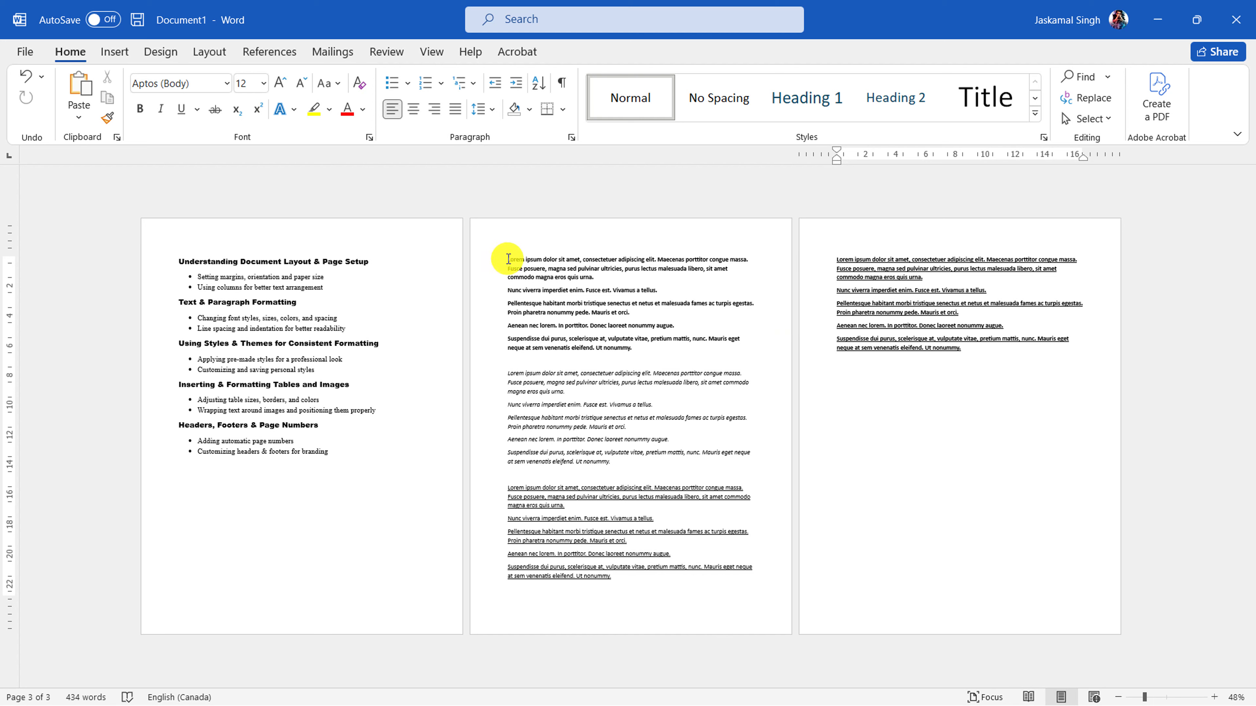
- Arrange all four blocks of placeholder text in two columns, leaving the outline page out of the selection
drag(508, 258, 967, 345)
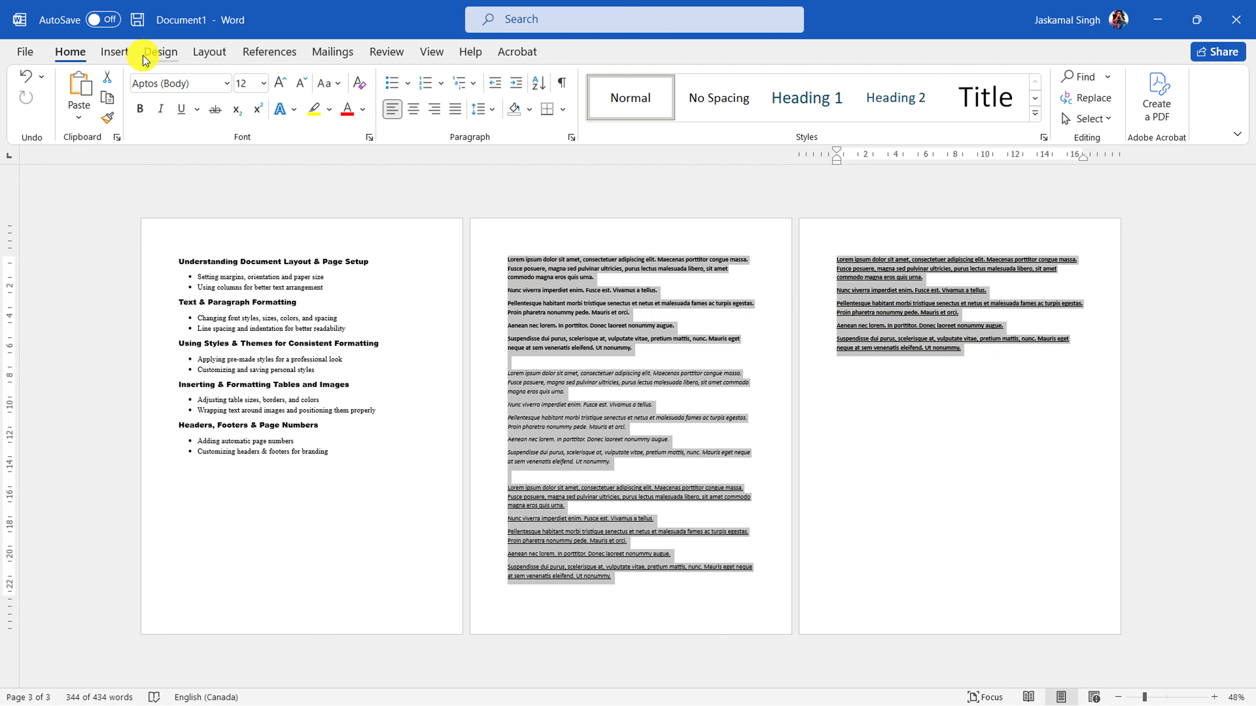
click(199, 55)
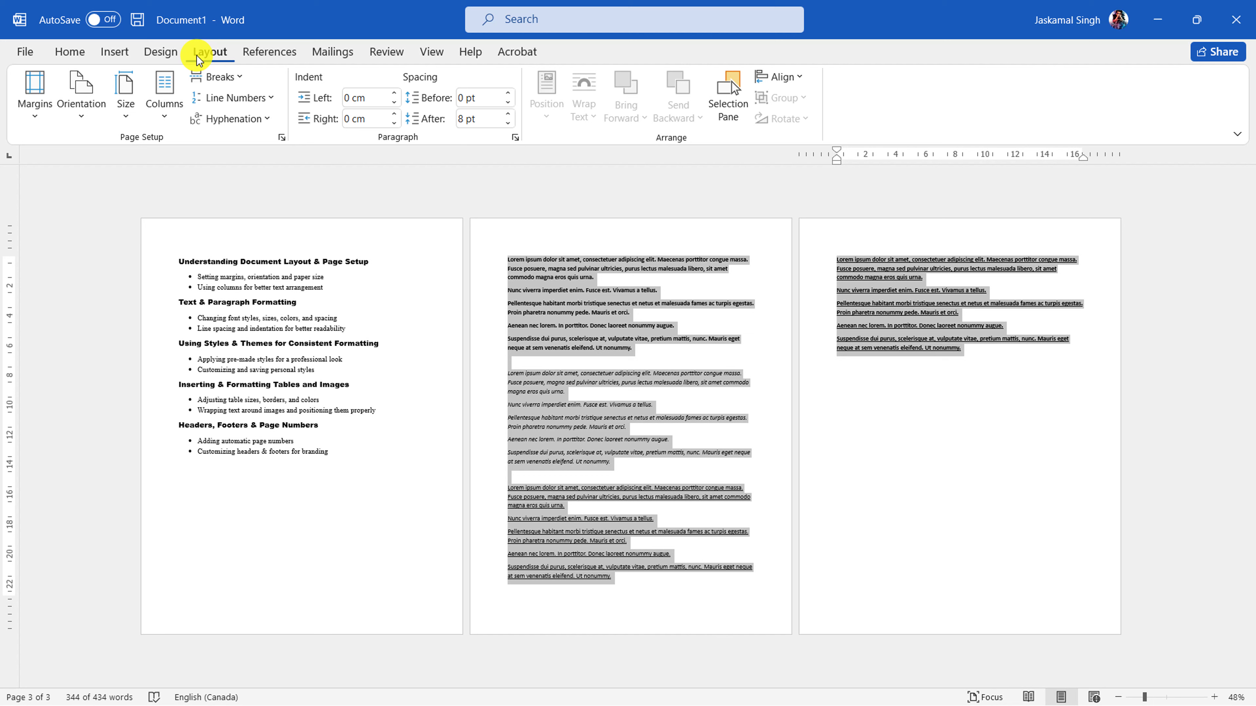
click(168, 111)
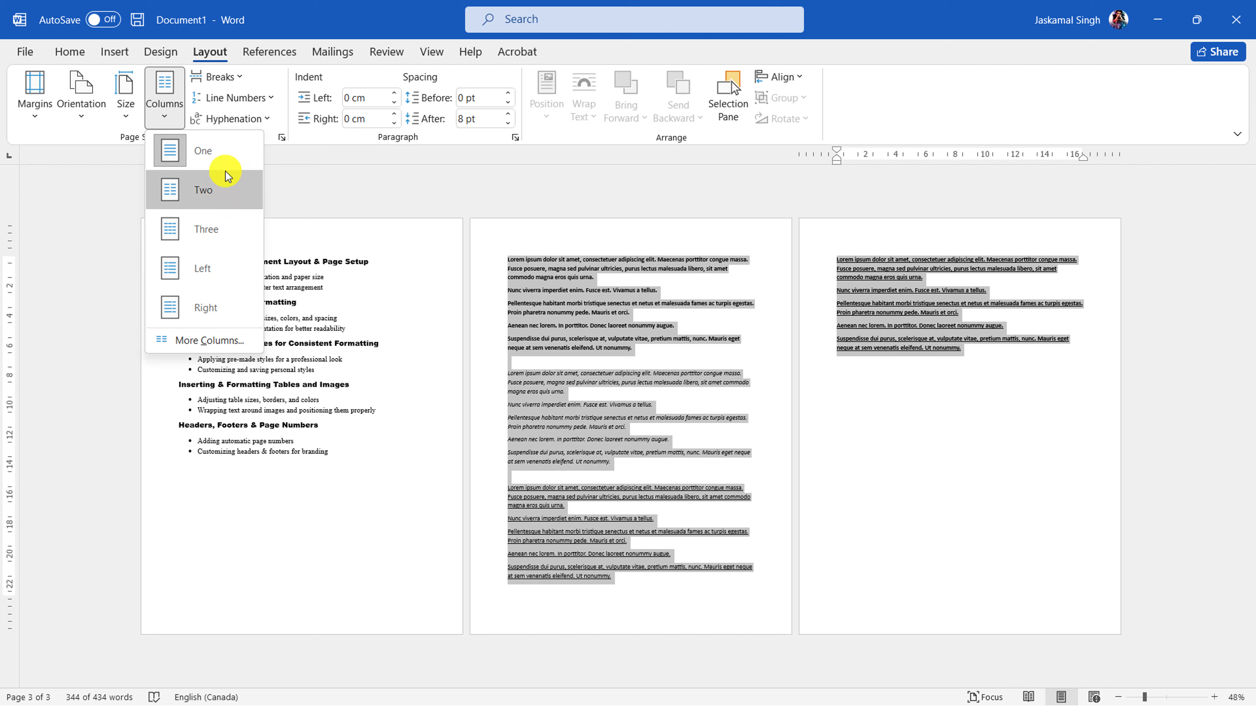
click(233, 197)
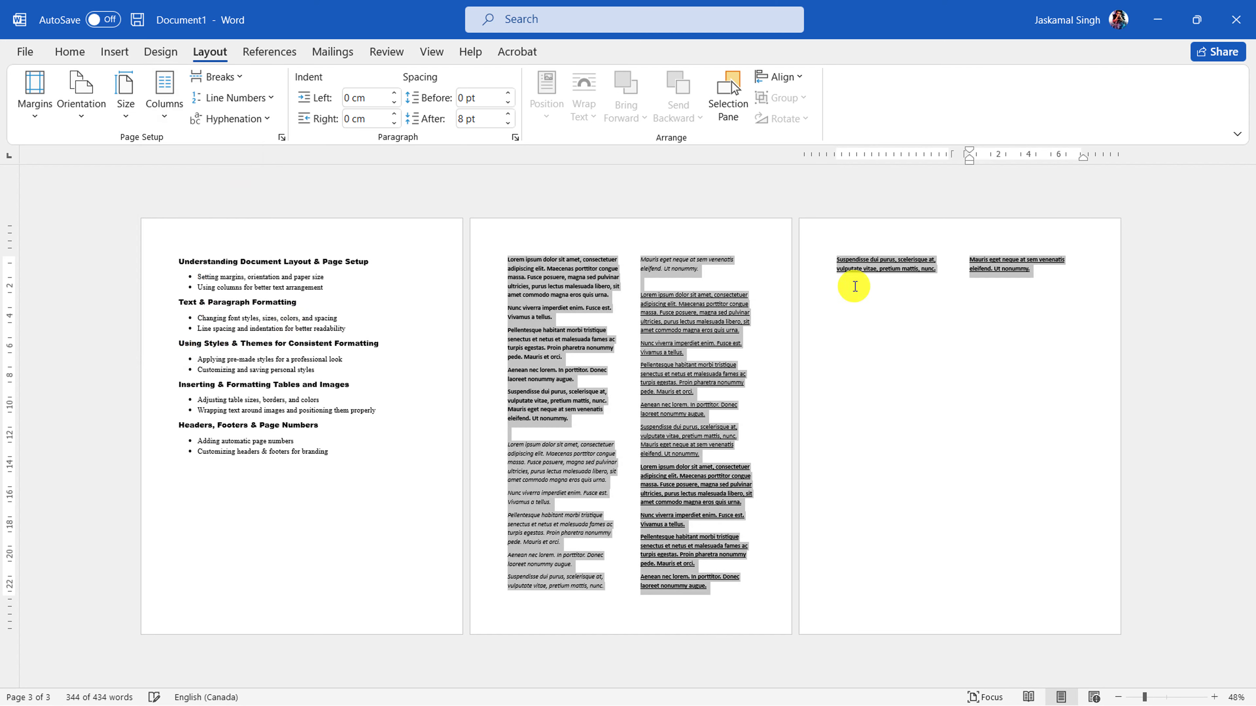
click(717, 353)
- Apply the Narrow margin preset to the two-column placeholder section
scroll(574, 309, up, 5)
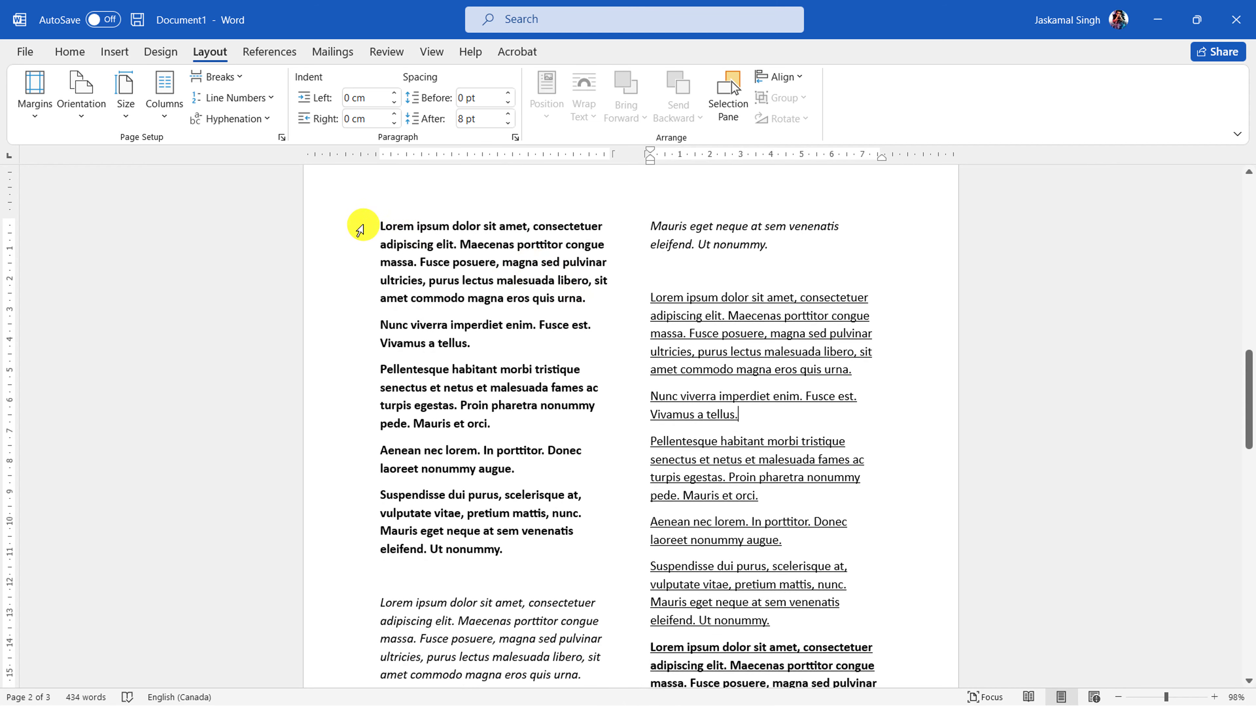
click(34, 117)
click(62, 267)
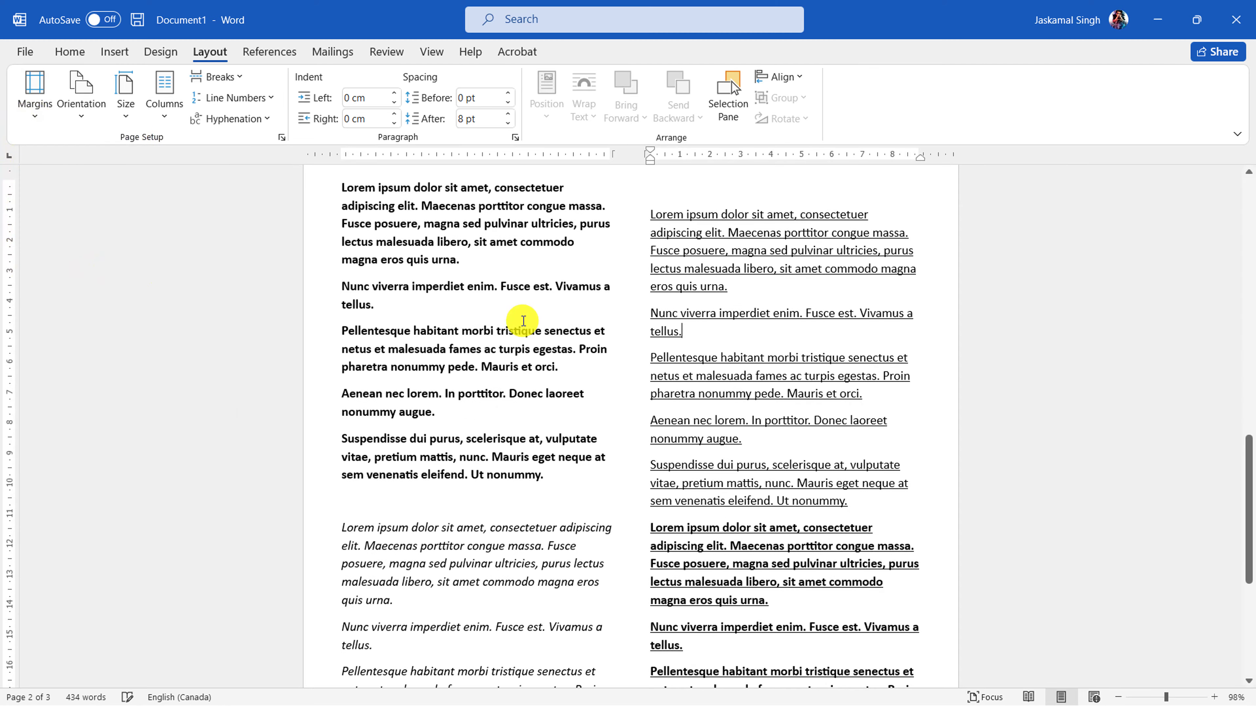
- Insert a blank line between the underlined block and the bold underlined block in the second column
scroll(772, 327, down, 5)
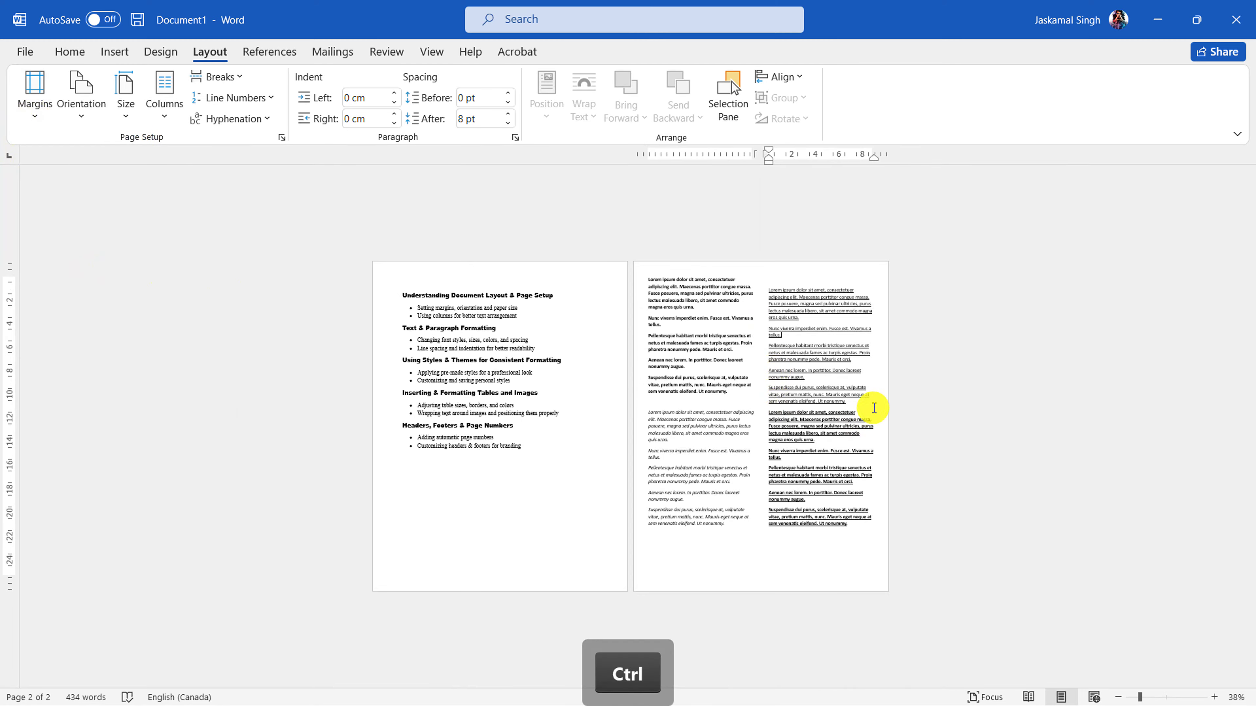
scroll(894, 415, up, 1)
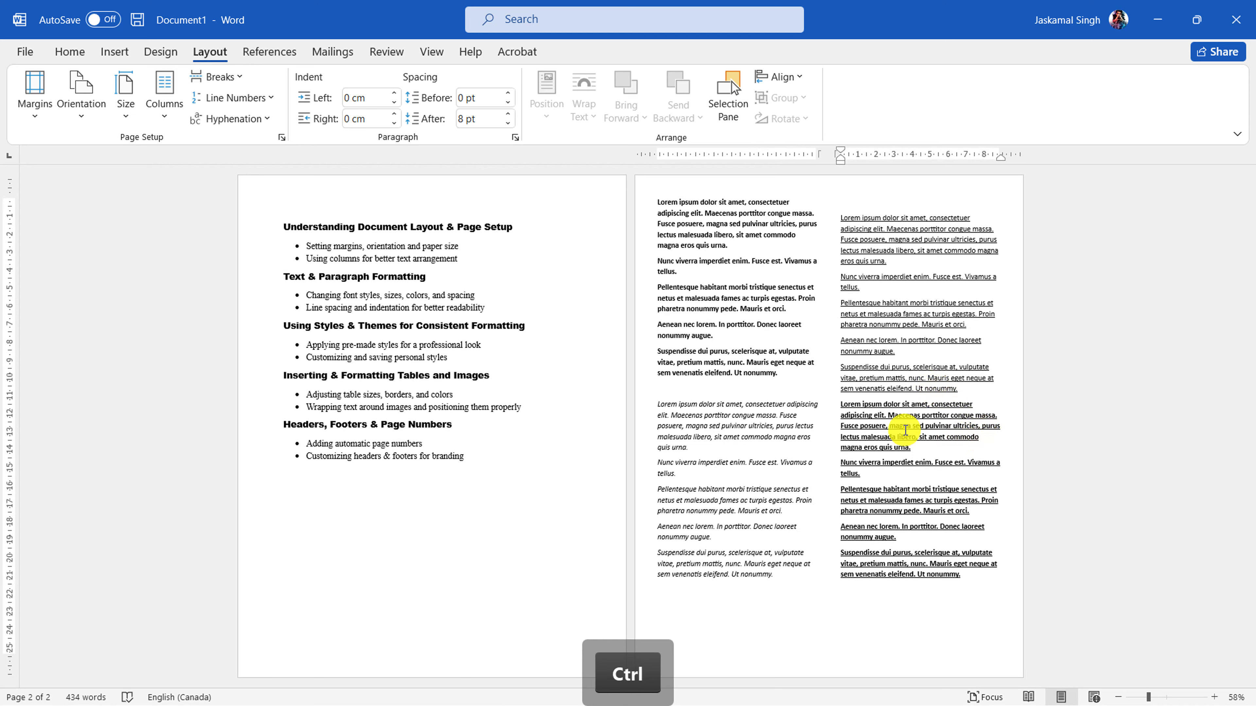
click(997, 393)
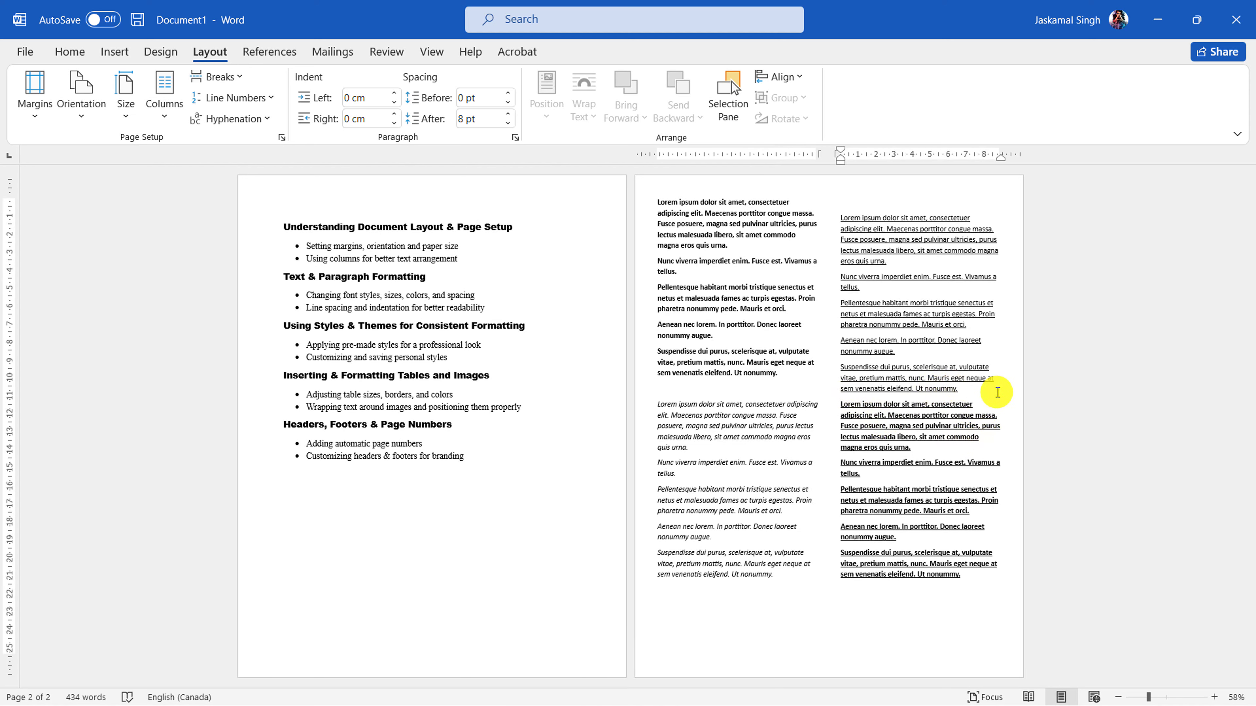
key(Return)
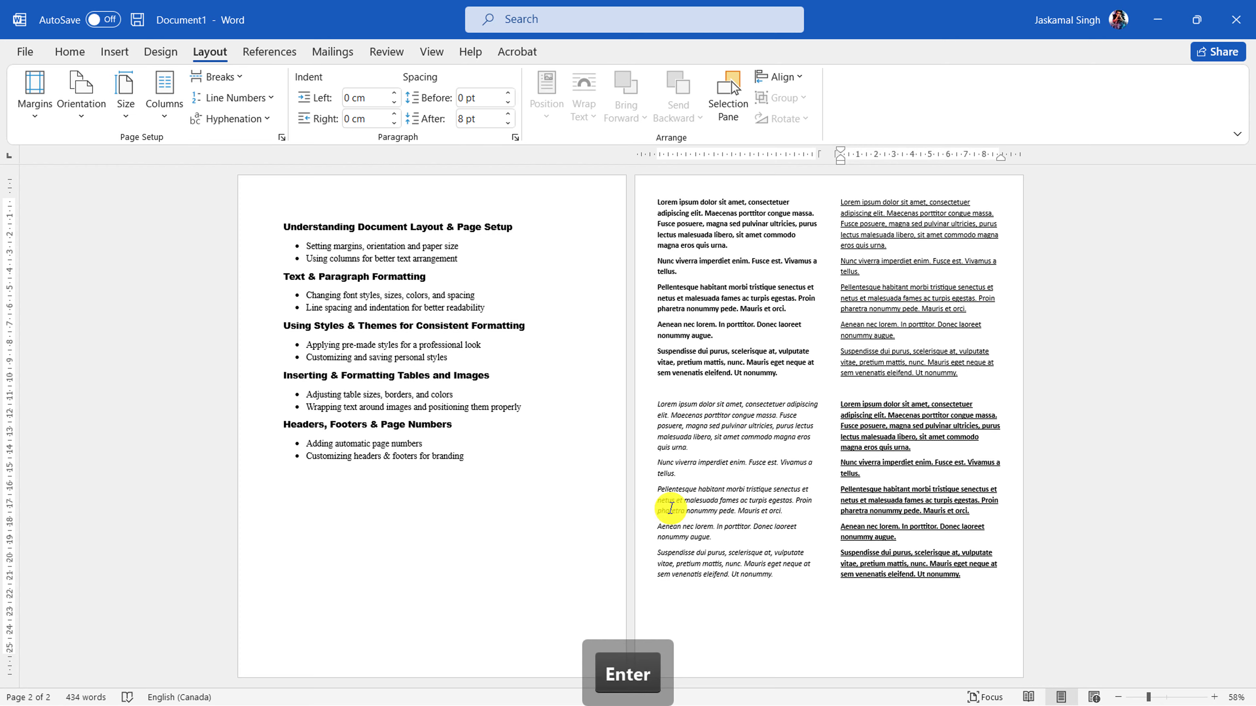
scroll(759, 259, up, 1)
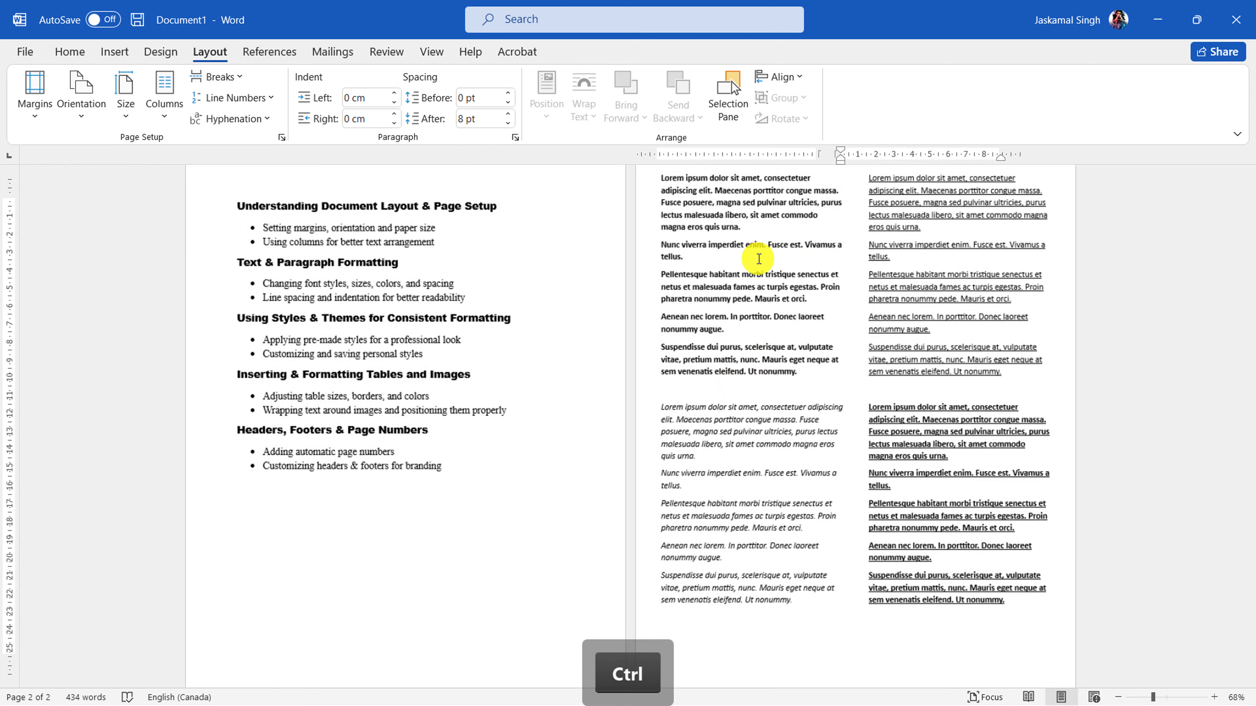
- Examine how the bold, italic, underlined and bold underlined blocks flow through the two columns, highlighting each in turn
scroll(759, 259, up, 3)
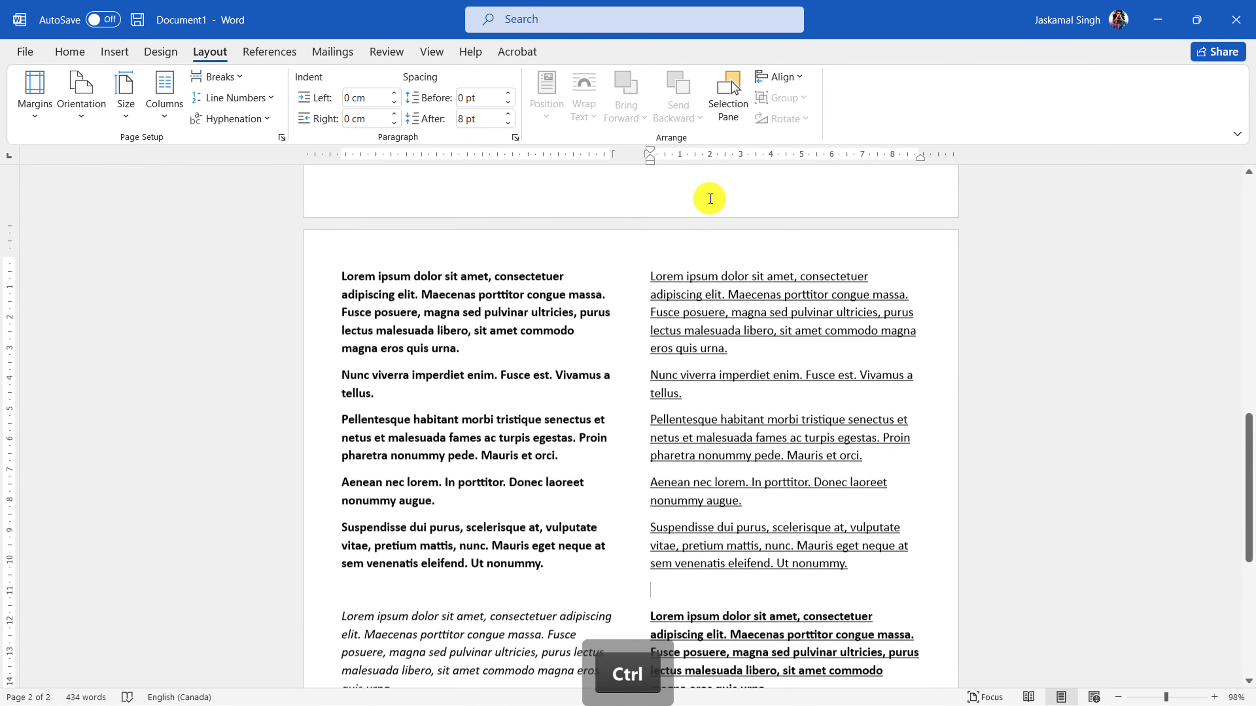
scroll(710, 199, down, 1)
drag(314, 225, 317, 553)
scroll(325, 561, down, 1)
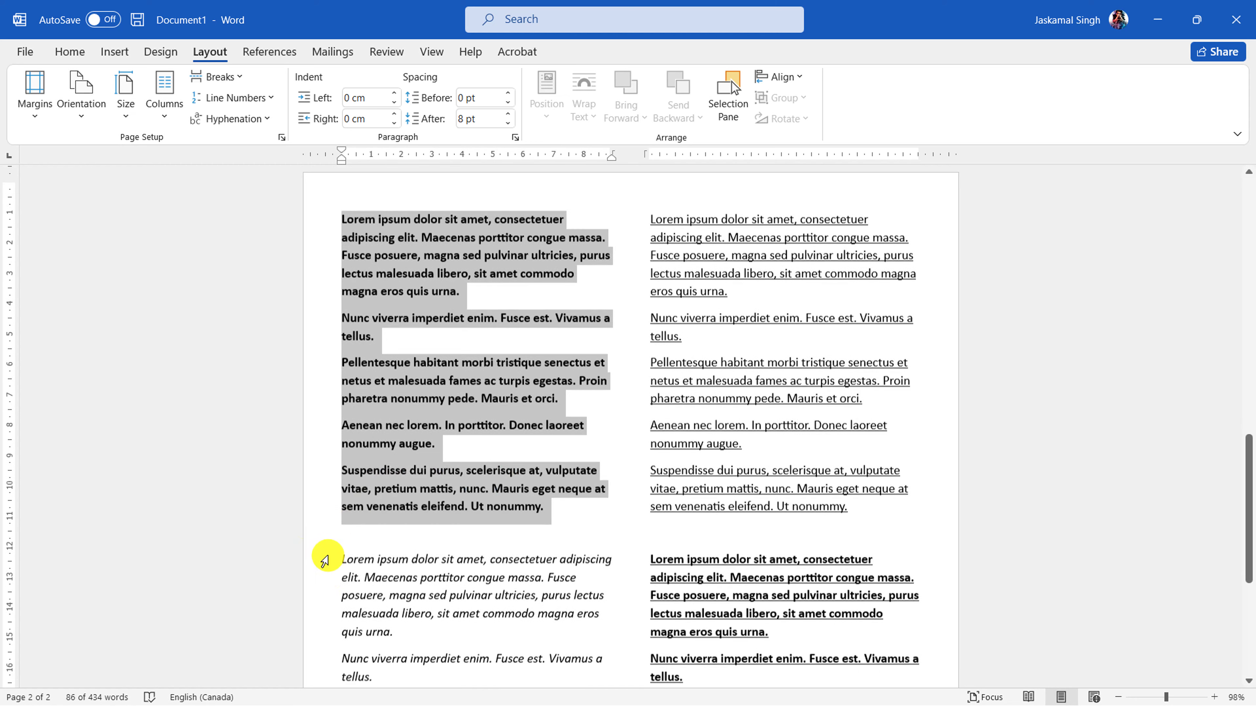
scroll(326, 545, down, 4)
drag(327, 341, 336, 640)
scroll(841, 384, up, 4)
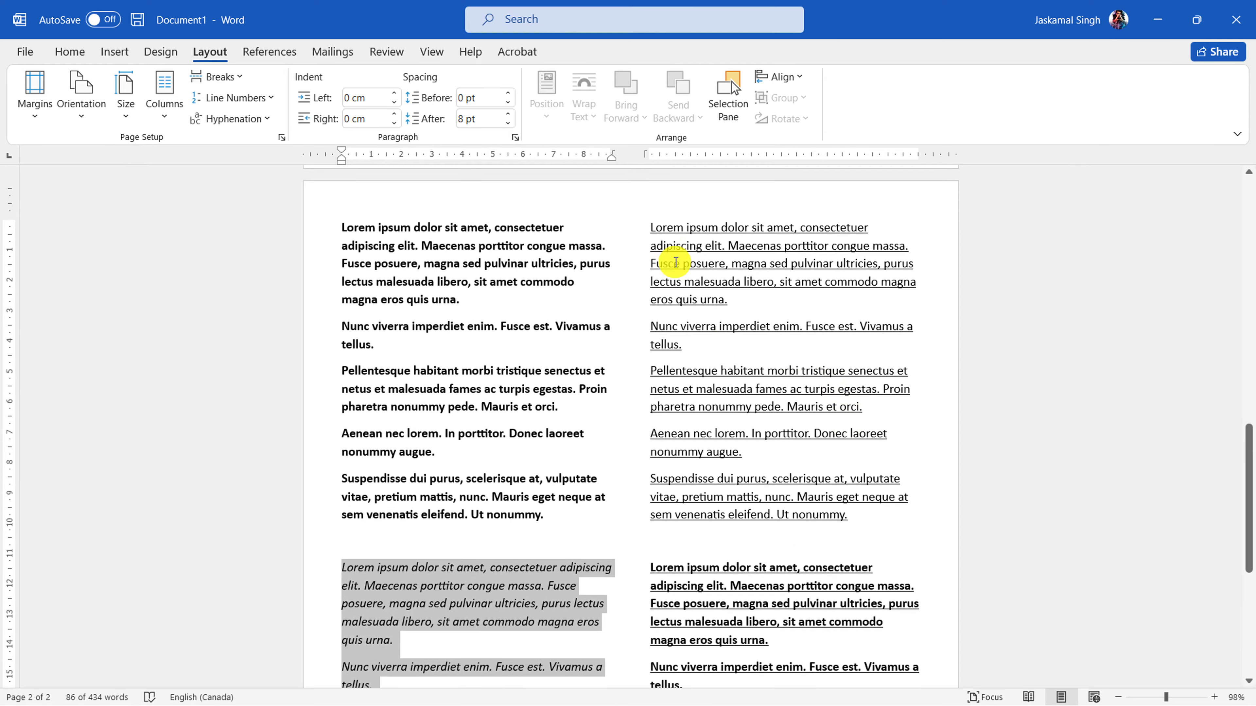
drag(636, 239, 637, 525)
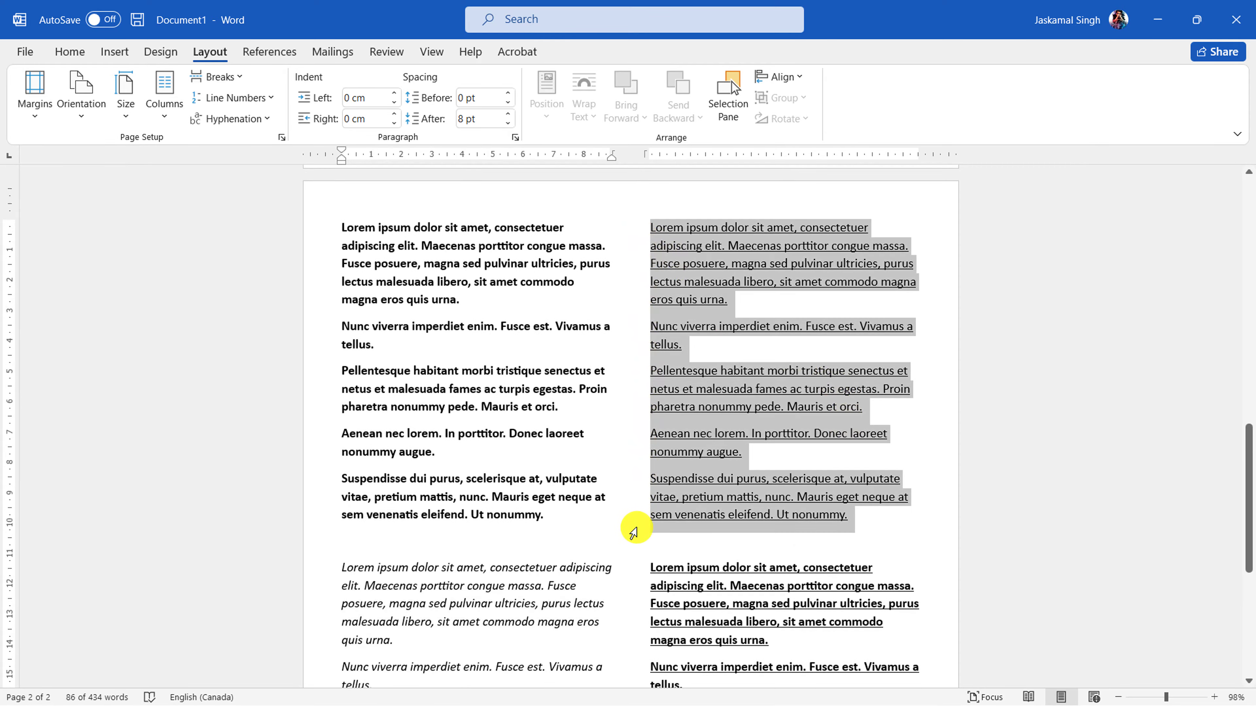
scroll(630, 524, down, 4)
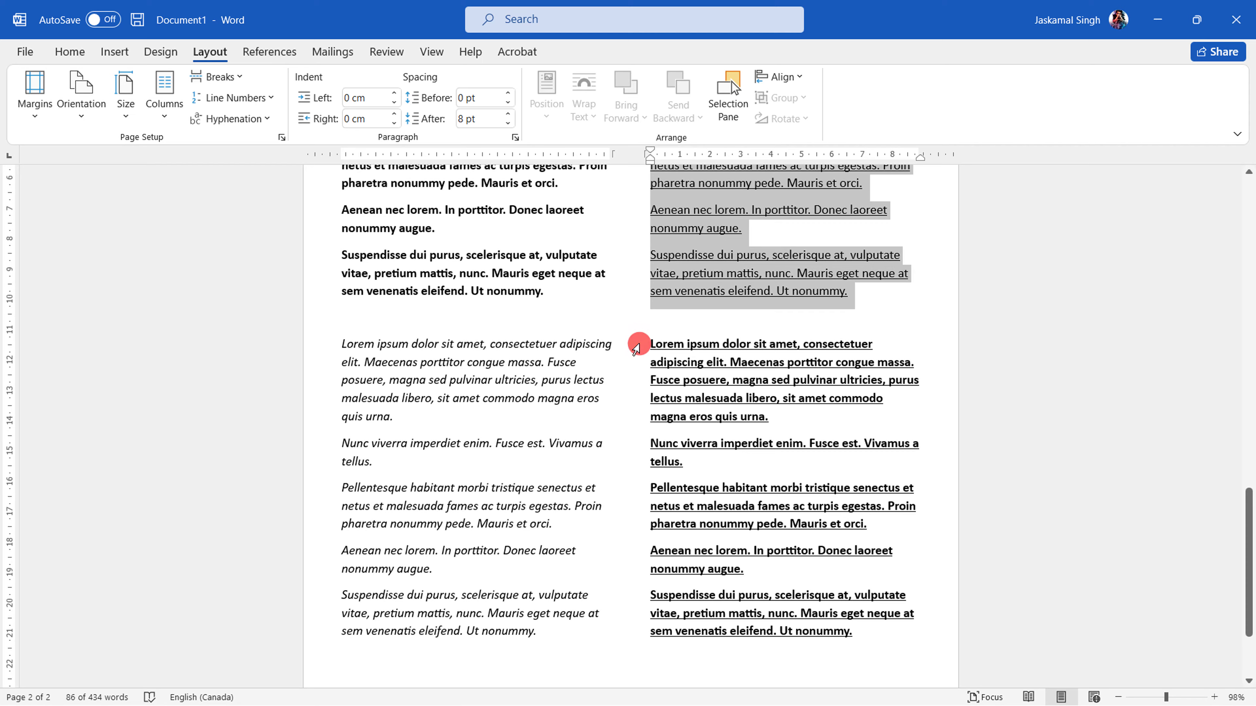
drag(636, 347, 651, 640)
click(1036, 501)
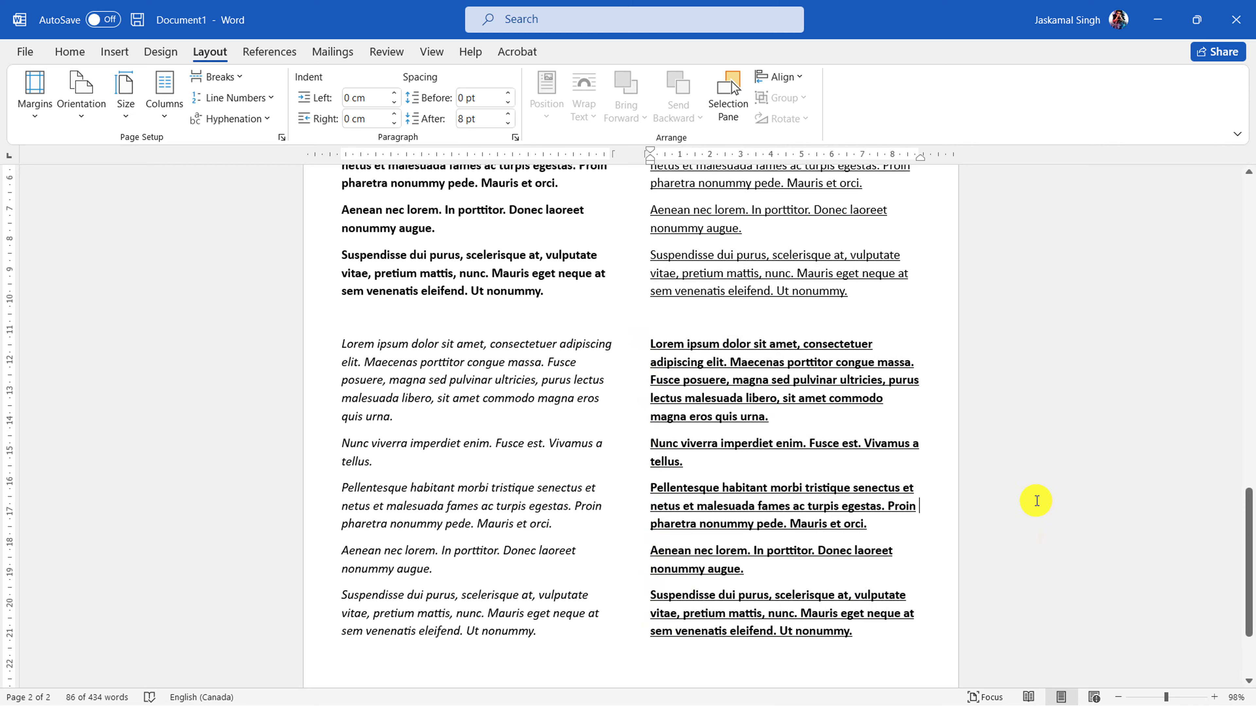
scroll(665, 366, down, 2)
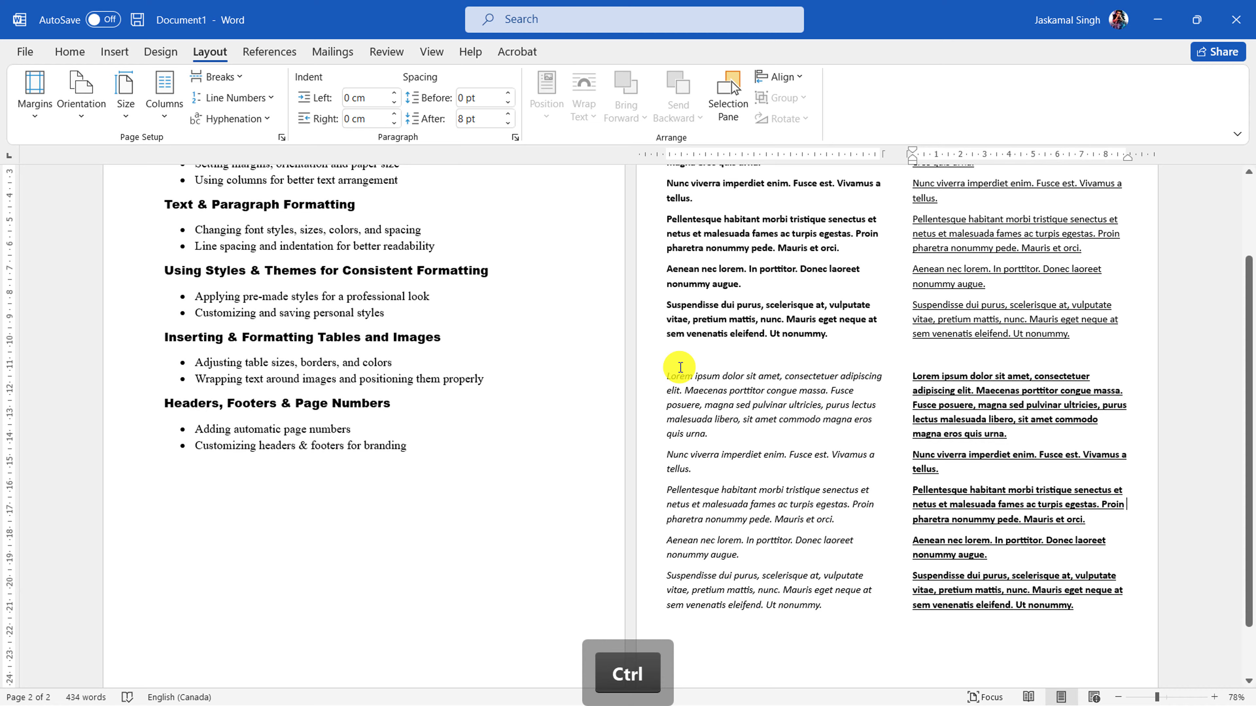
scroll(942, 356, down, 2)
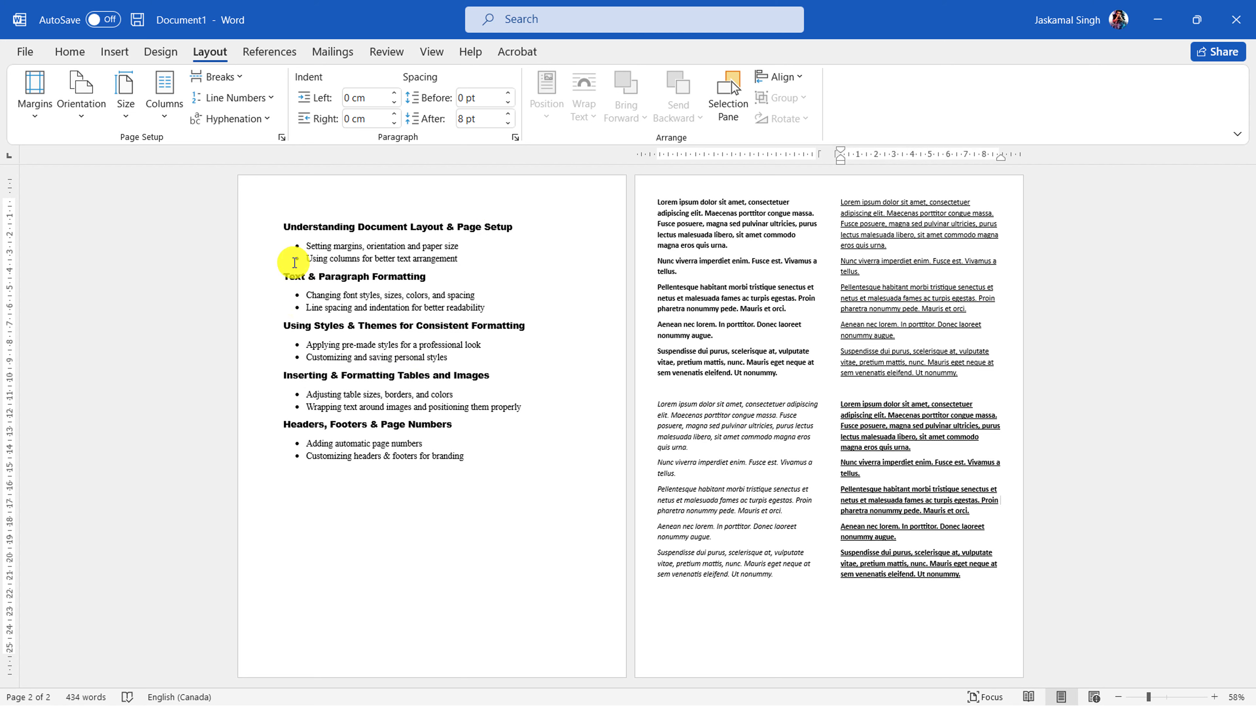
- Delete all the two-column placeholder text from the second page
click(264, 266)
click(389, 263)
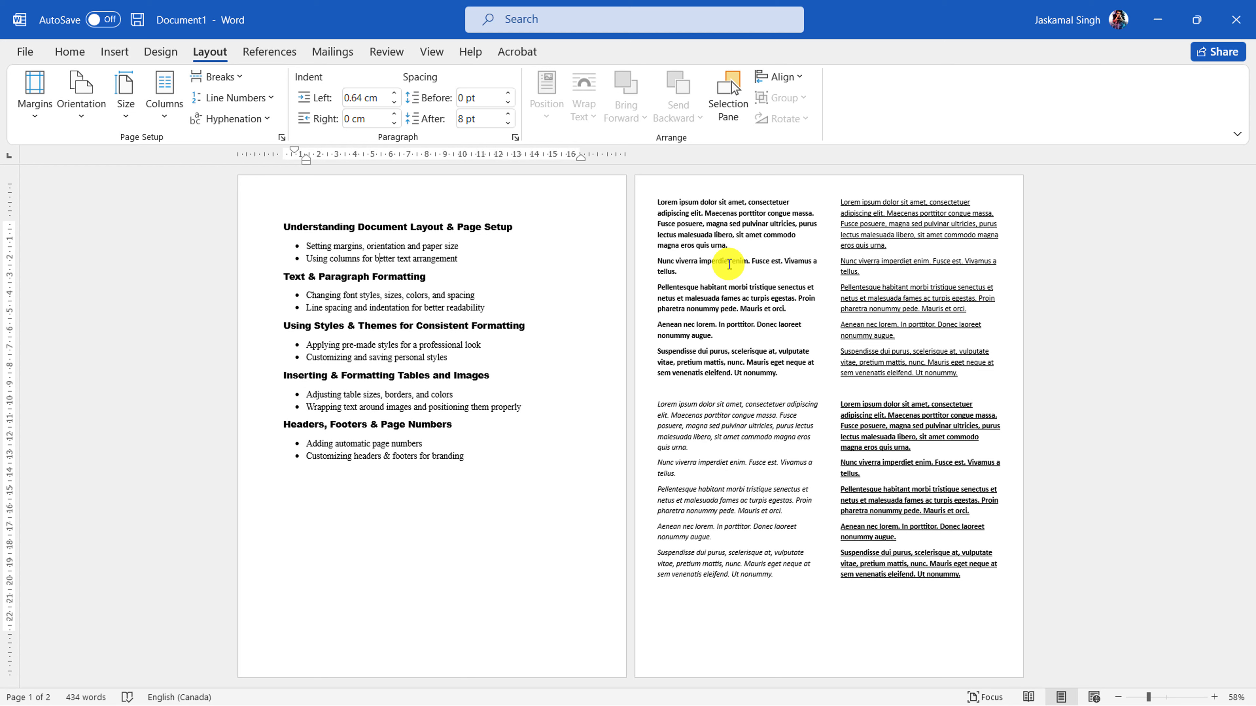
click(729, 253)
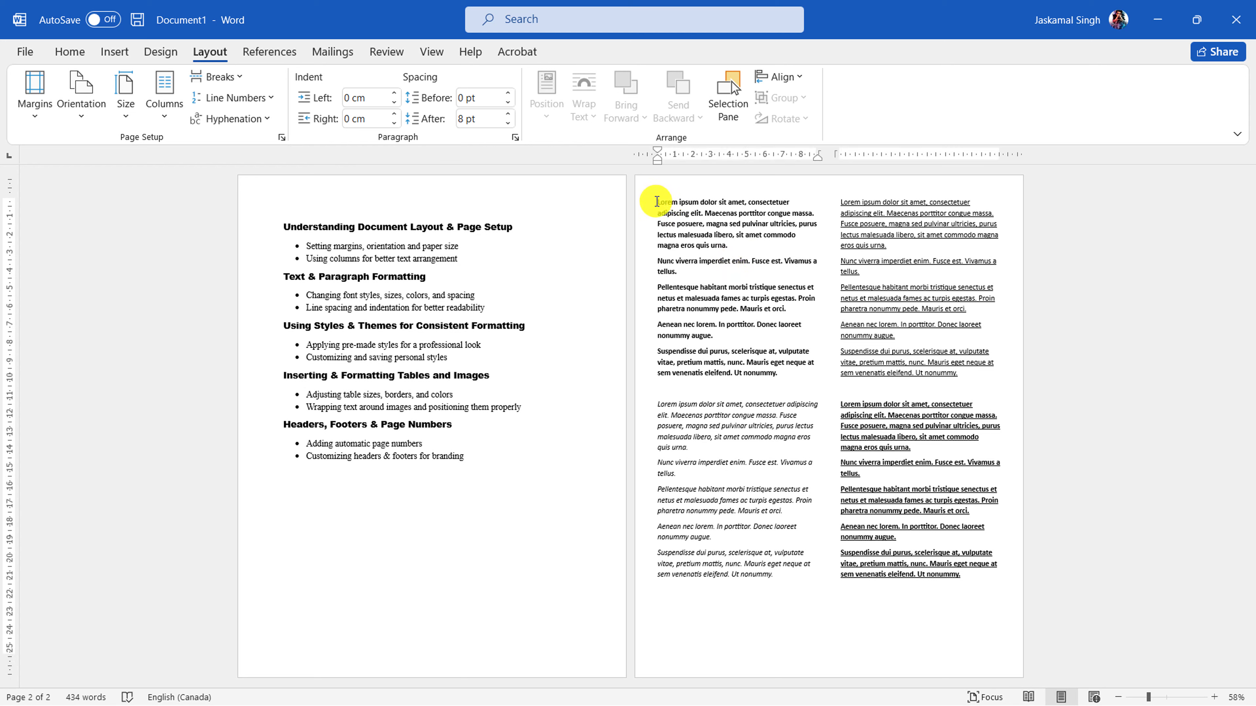
drag(656, 205, 948, 582)
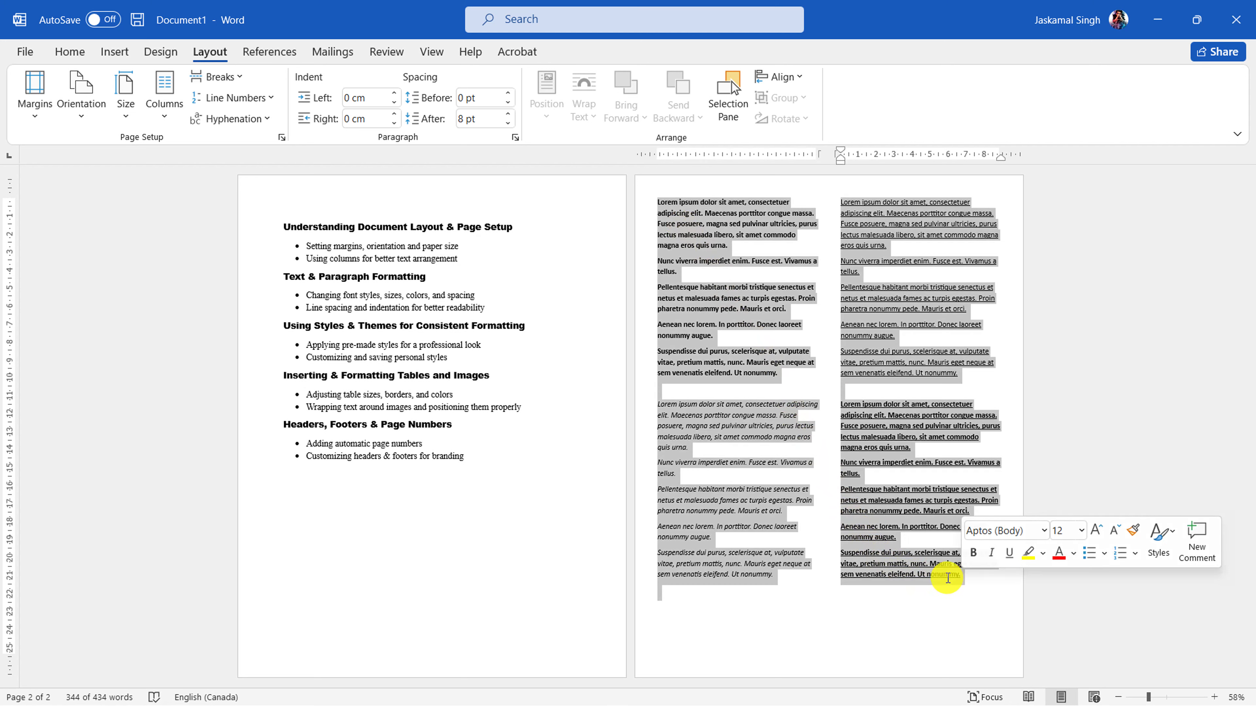
key(BackSpace)
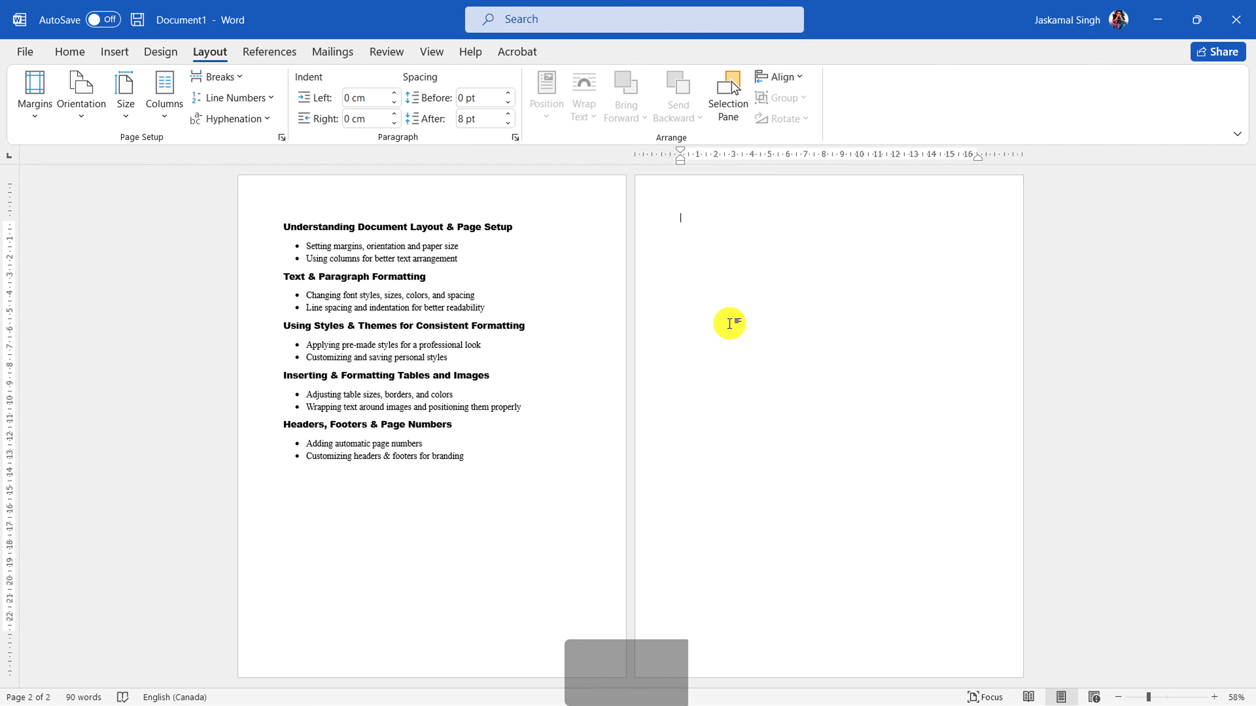
- Delete the section break between the topic outline and the emptied second page
key(BackSpace)
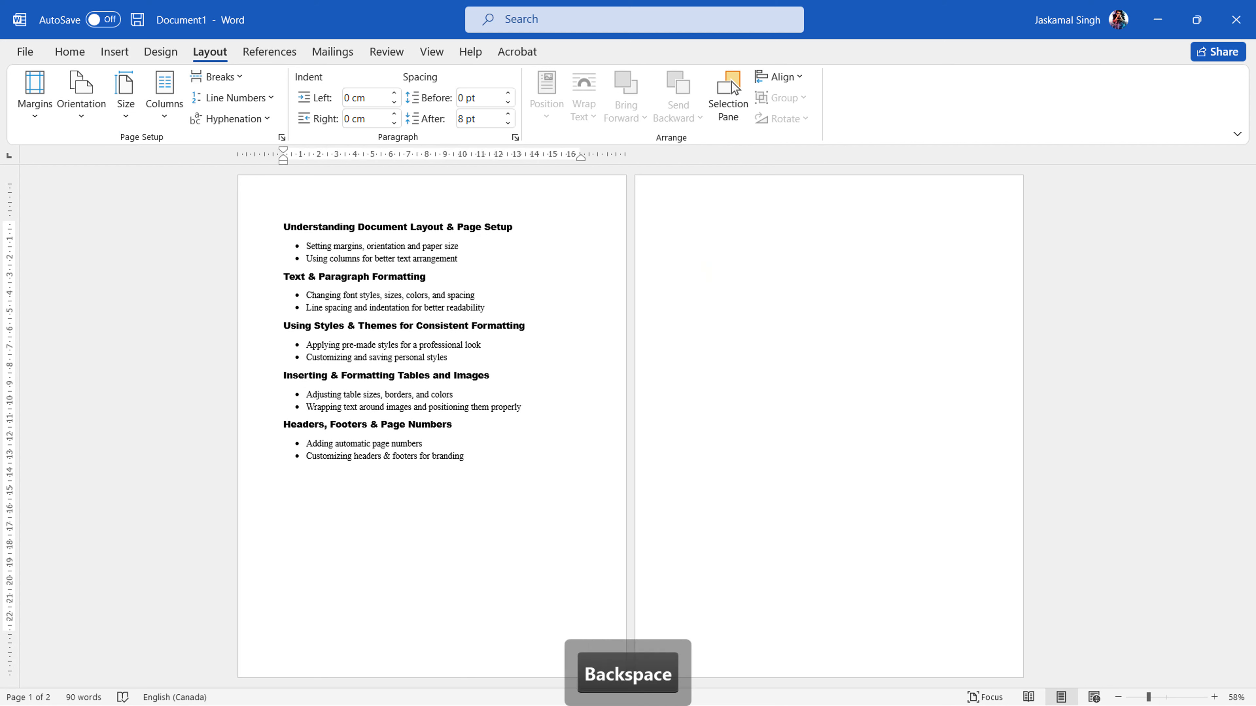
key(Delete)
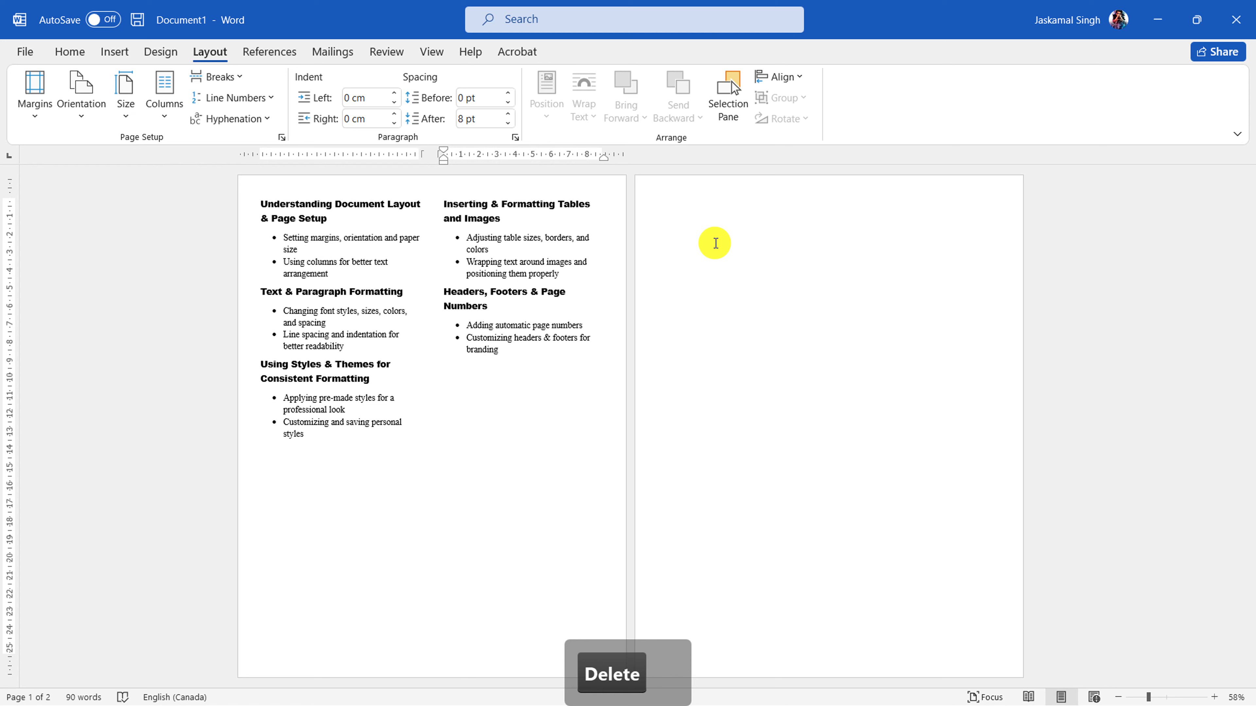
click(547, 385)
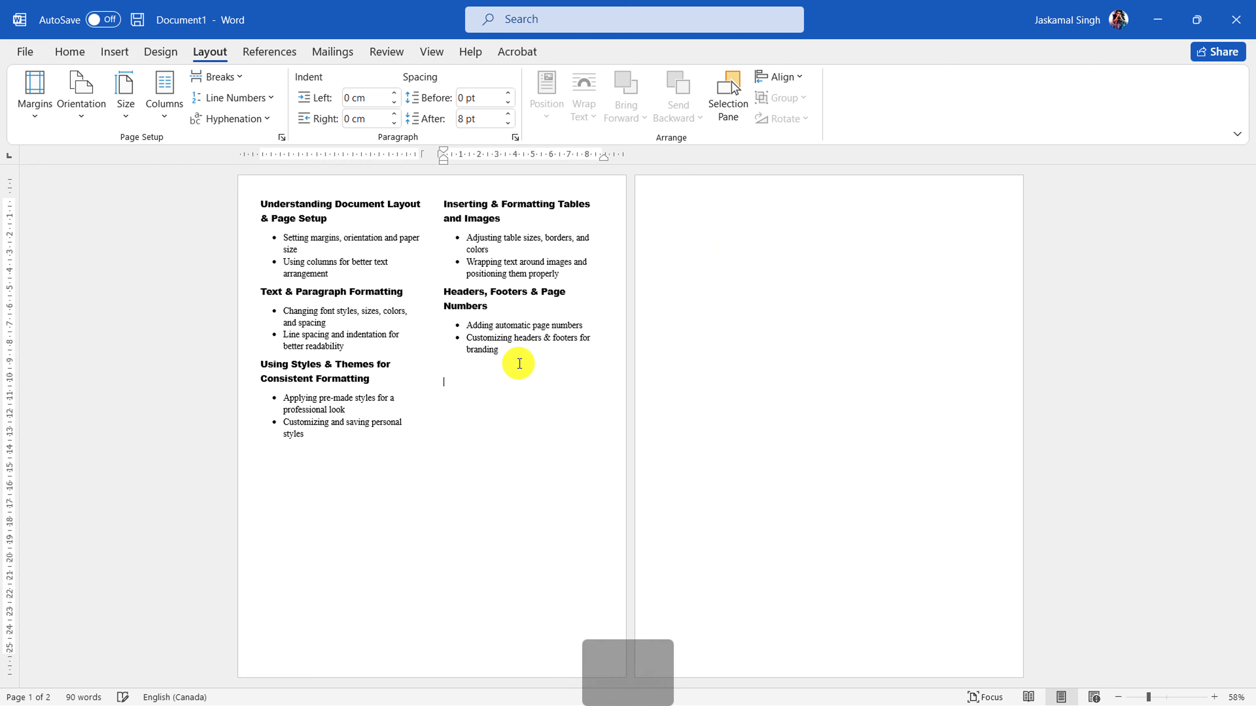
- Set the whole document to a single-column layout and remove the empty second page
key(ctrl+a)
click(165, 99)
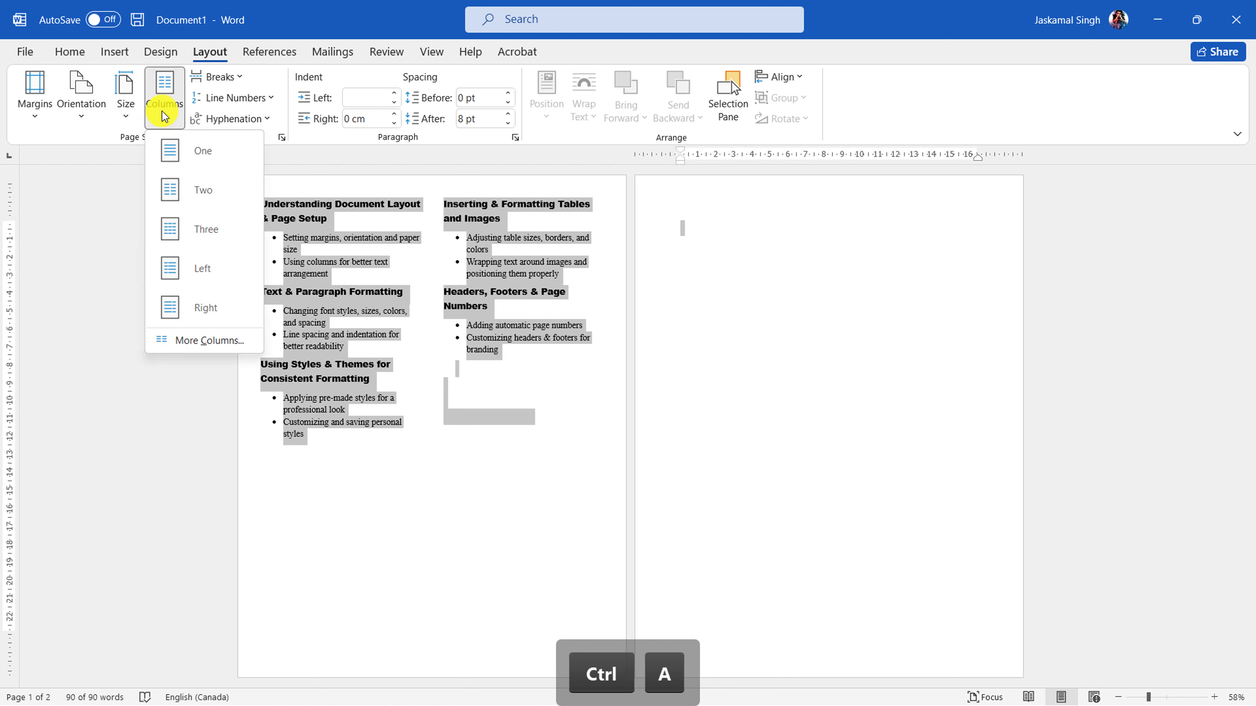
click(174, 148)
click(457, 508)
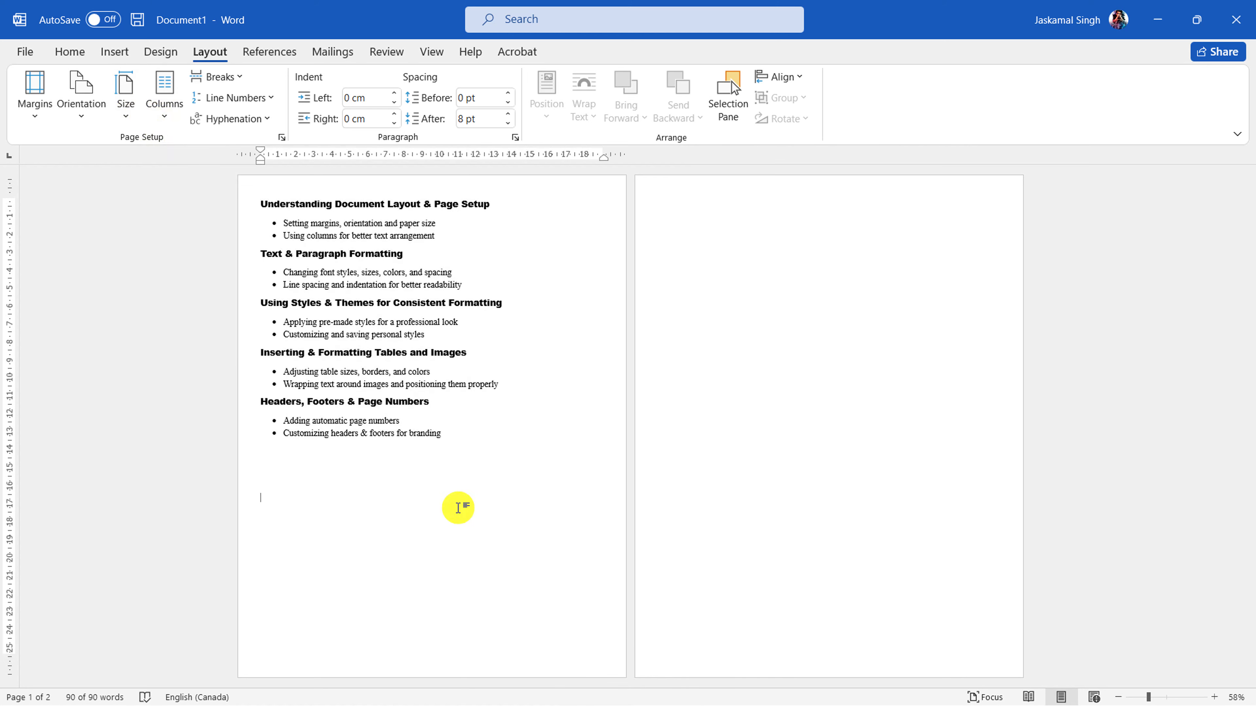
click(698, 347)
key(BackSpace)
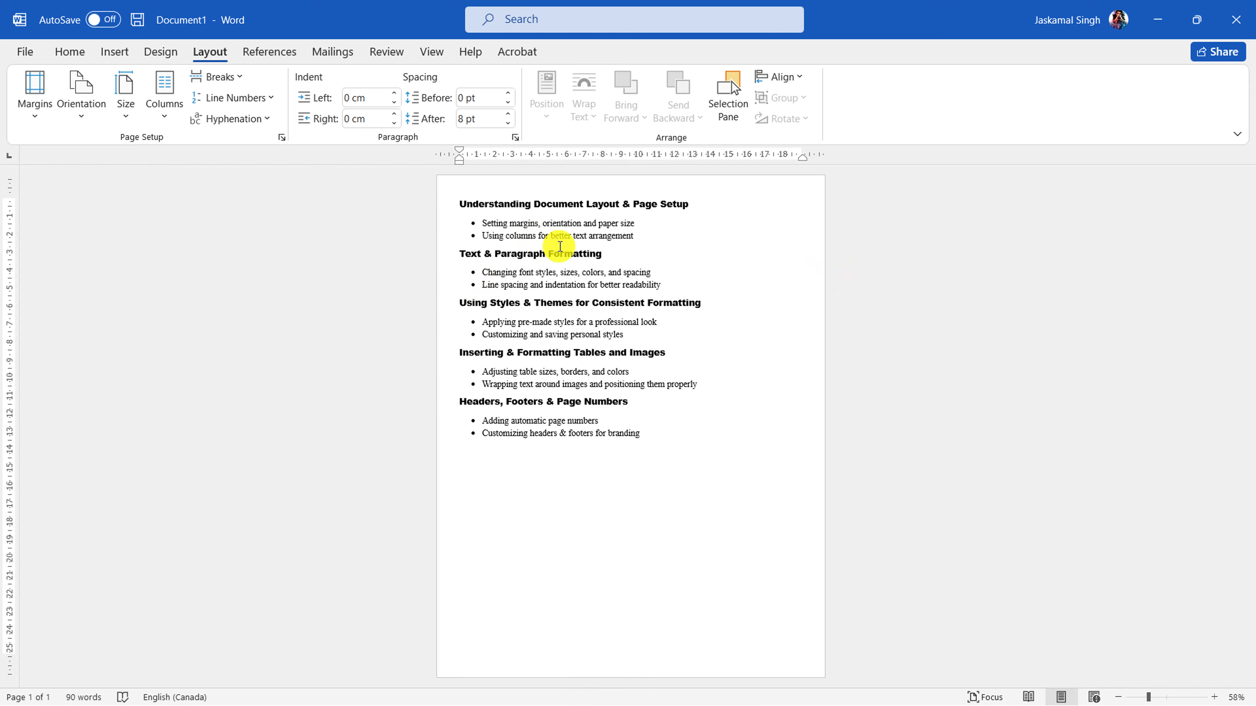
- Examine the first bullet under Text & Paragraph Formatting, highlighting its words on font styles, sizes, colors and spacing
ctrl+scroll(560, 246, up, 3)
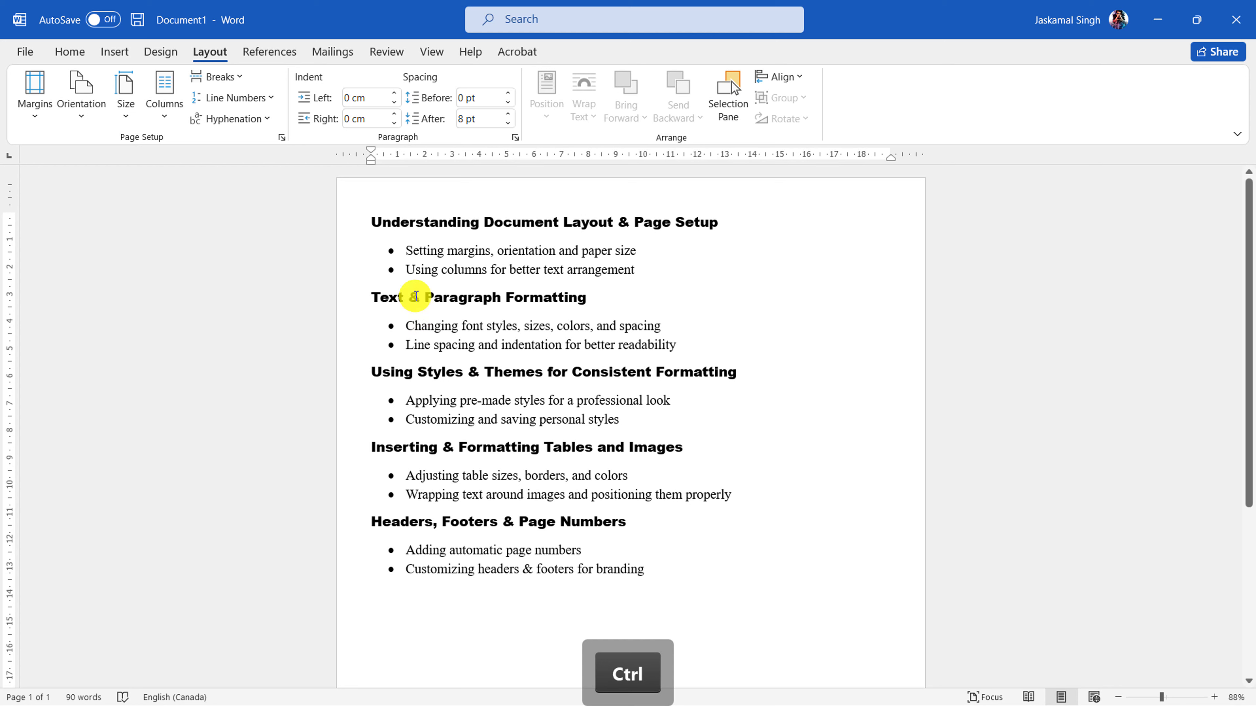
click(321, 328)
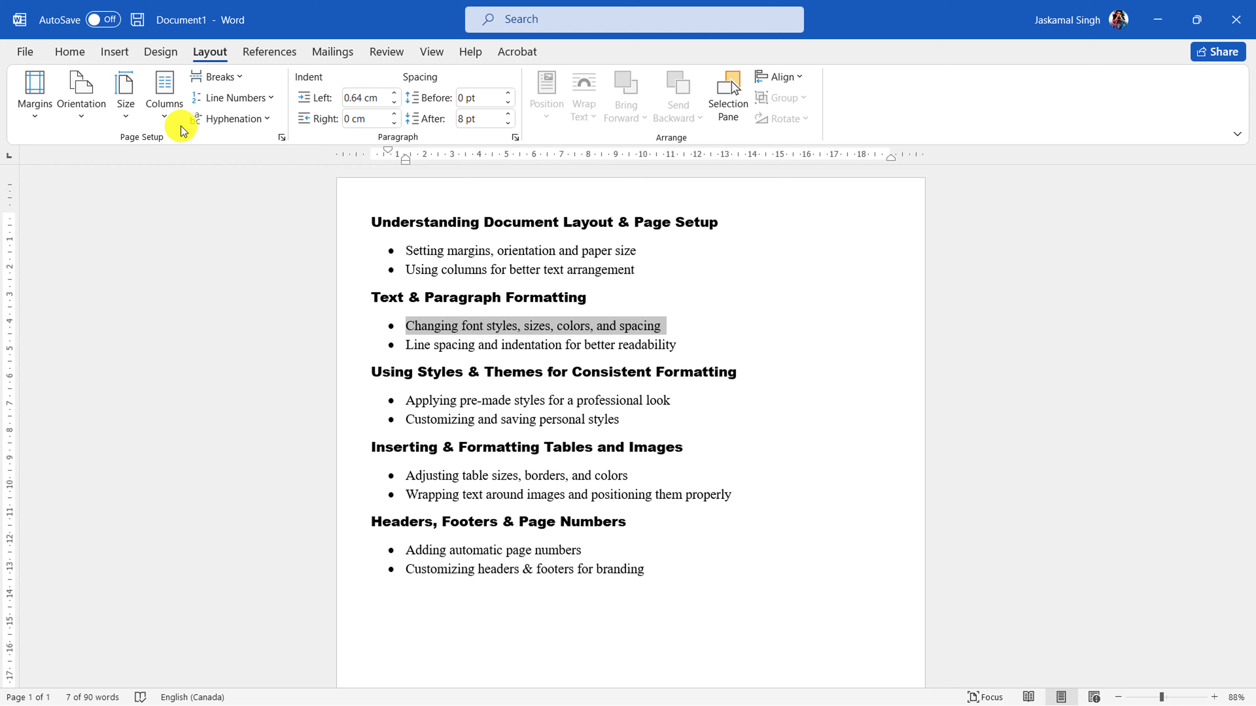
click(69, 52)
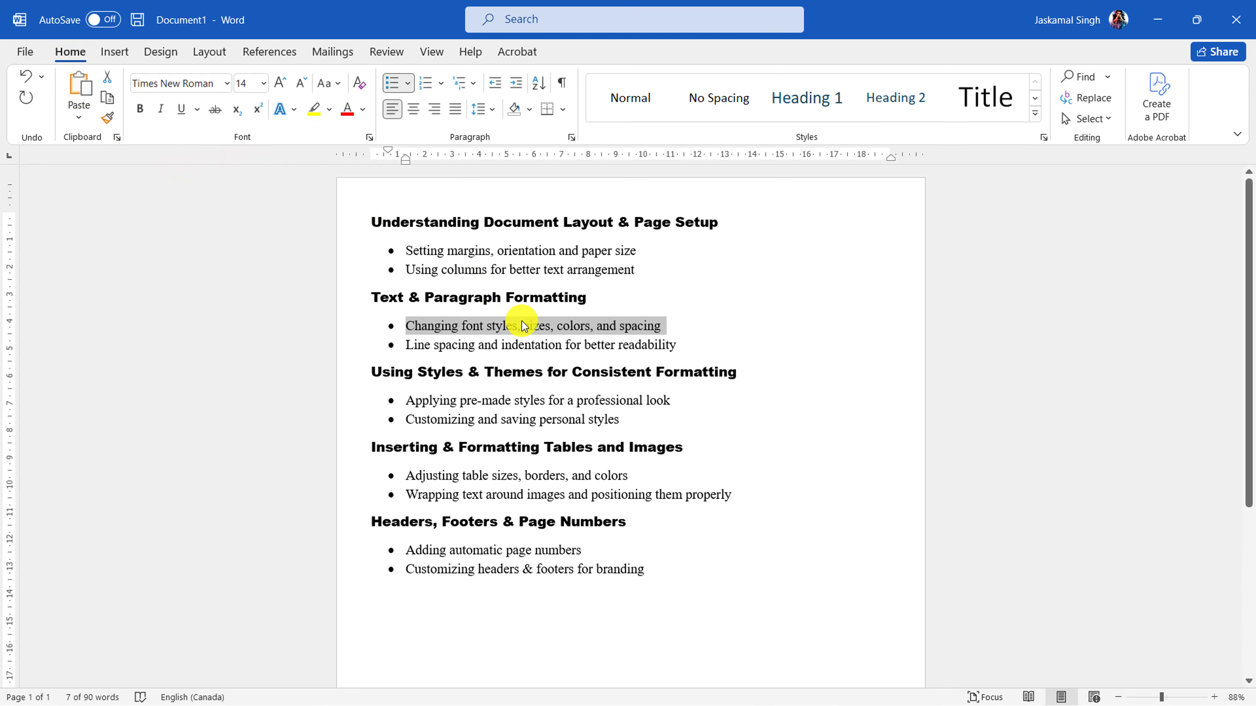
drag(459, 332, 620, 334)
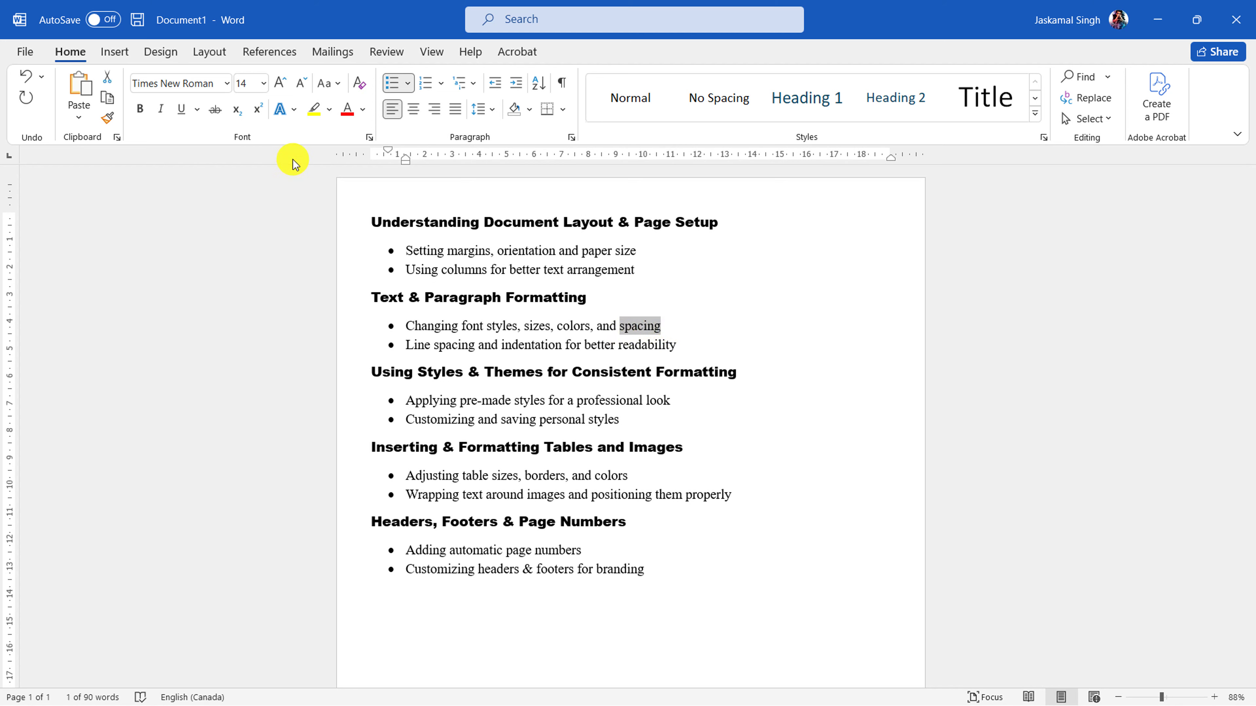
click(512, 374)
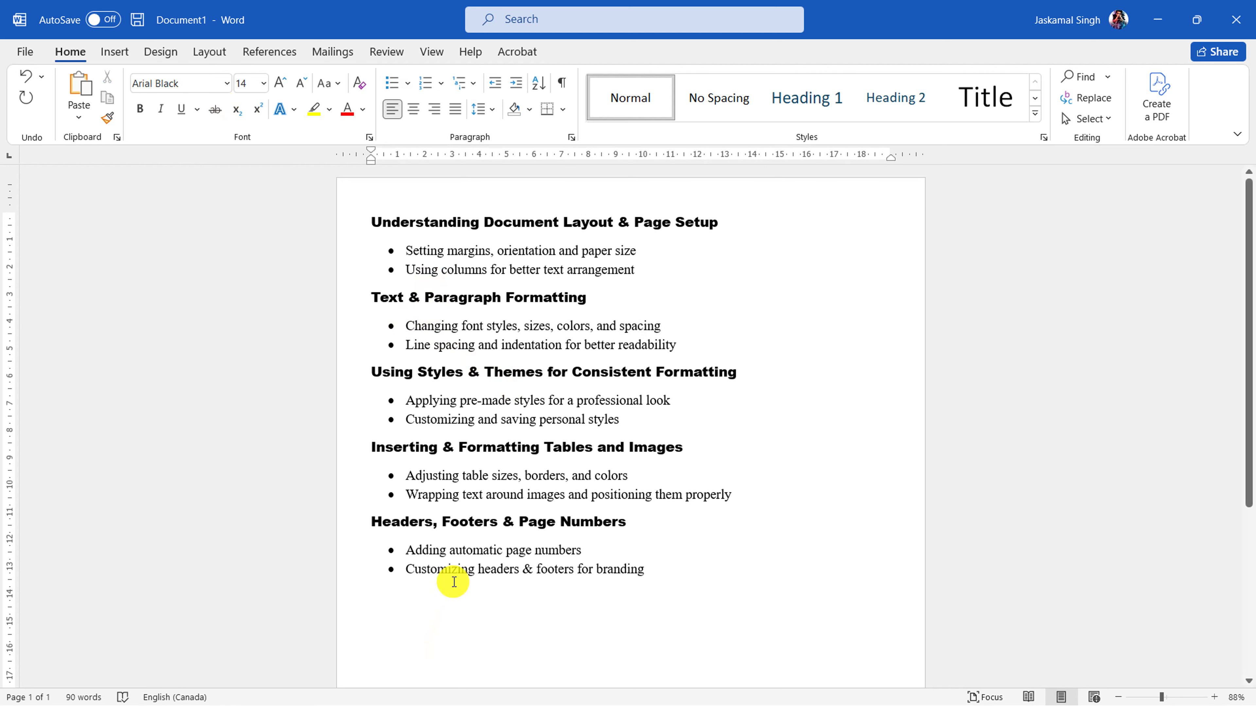
scroll(448, 568, down, 3)
scroll(326, 374, up, 3)
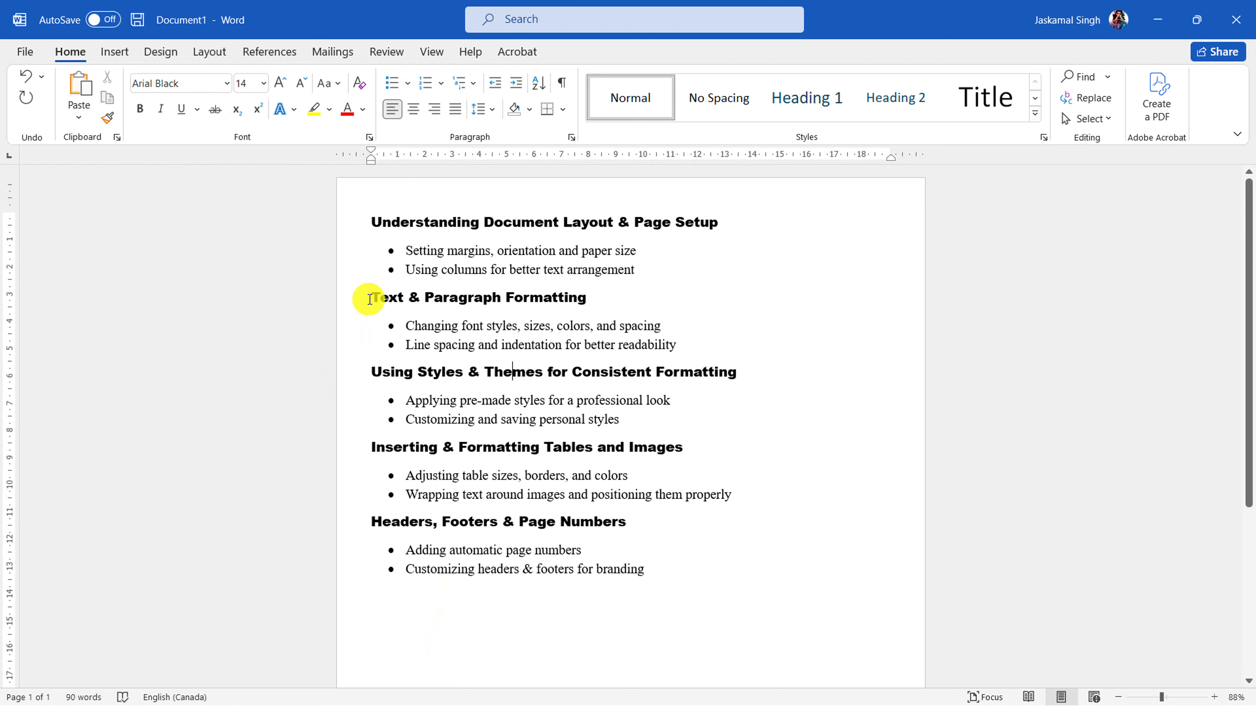
- Try the Castellar font on the two bullets under Understanding Document Layout & Page Setup, and undo the change
drag(350, 253, 350, 267)
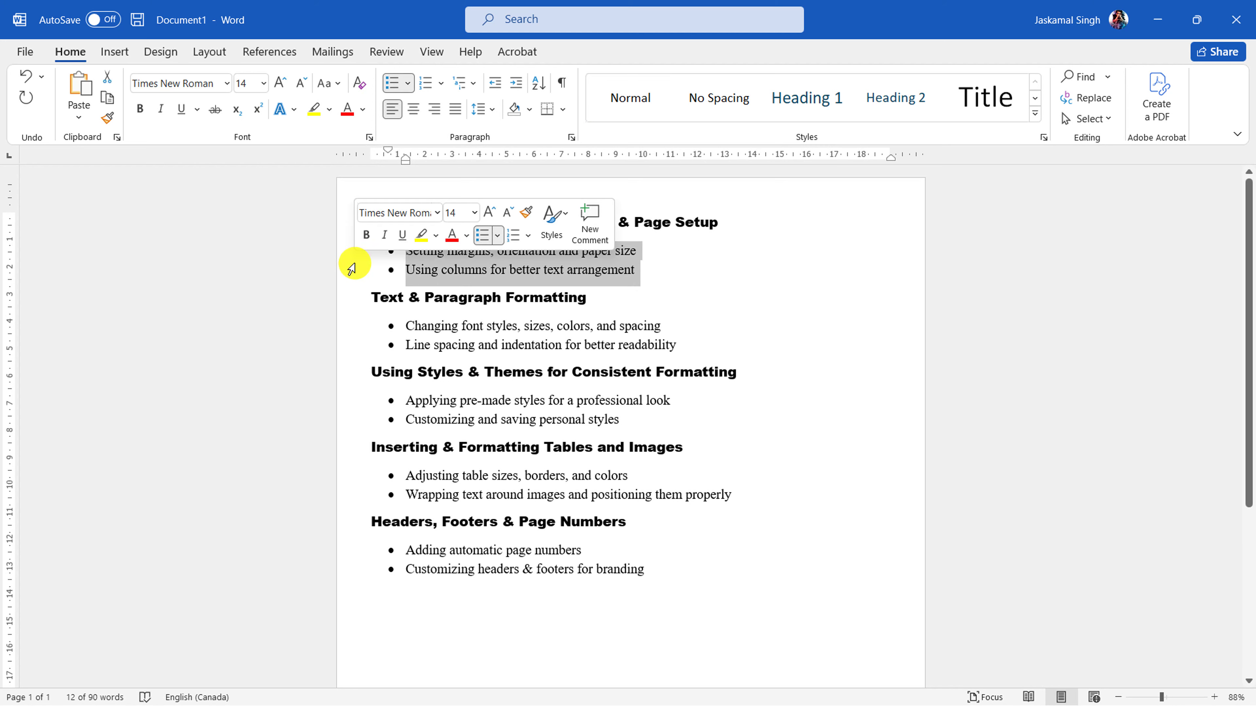
click(227, 84)
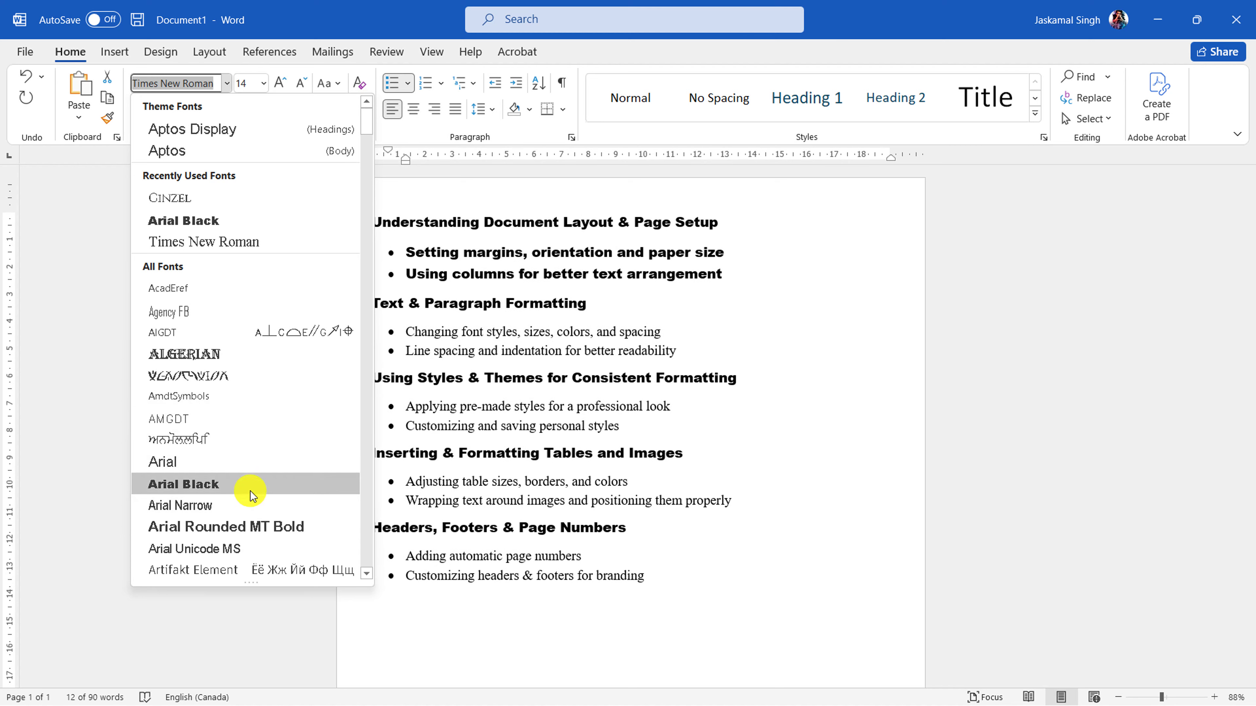
scroll(249, 515, down, 4)
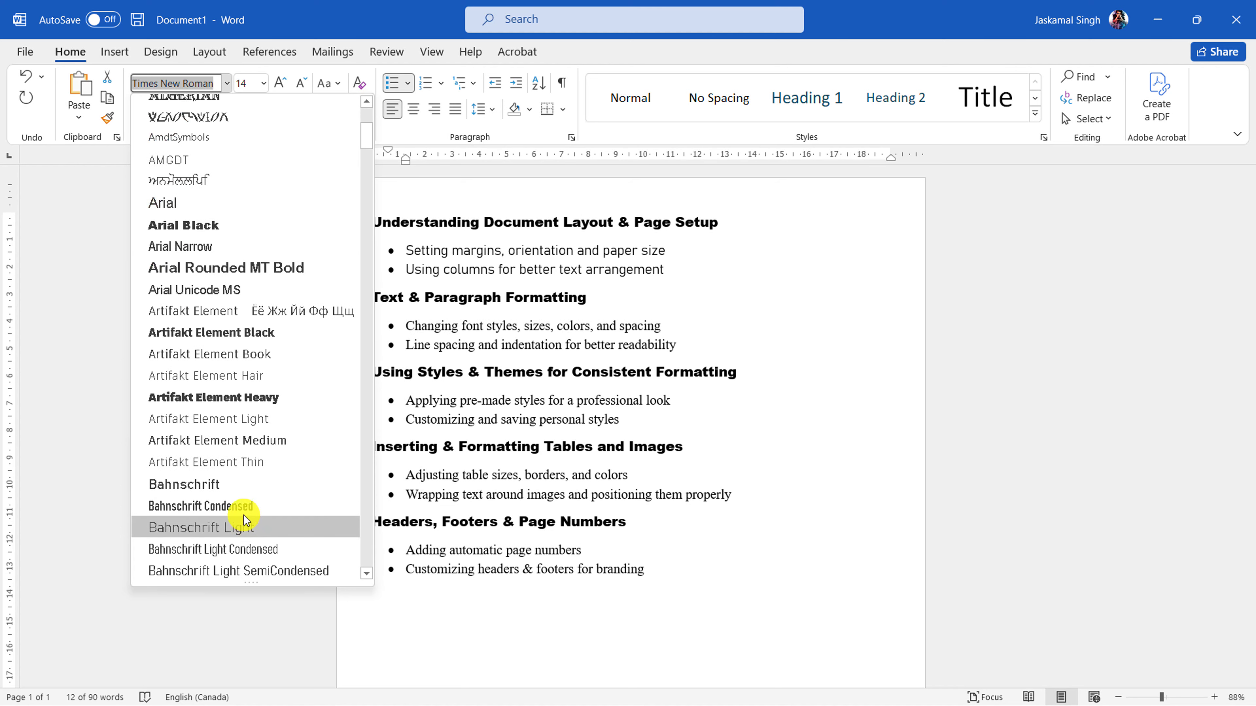
scroll(222, 492, down, 3)
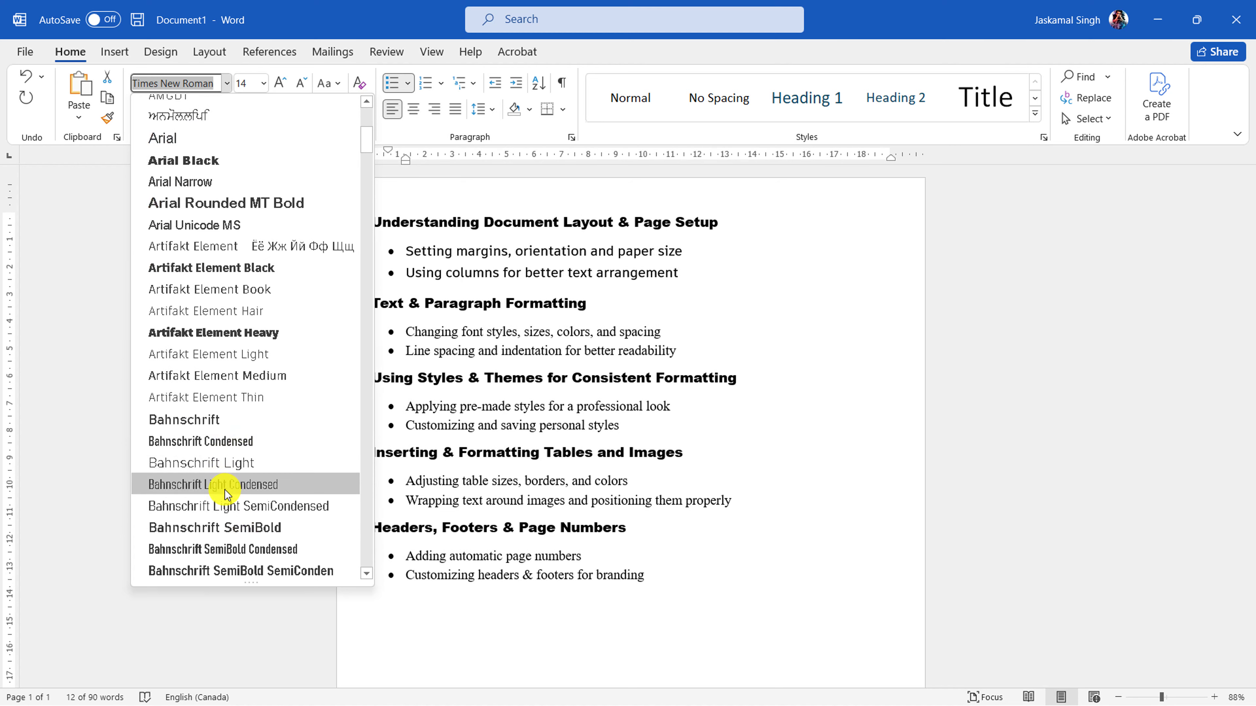
scroll(217, 495, down, 1)
scroll(193, 435, down, 6)
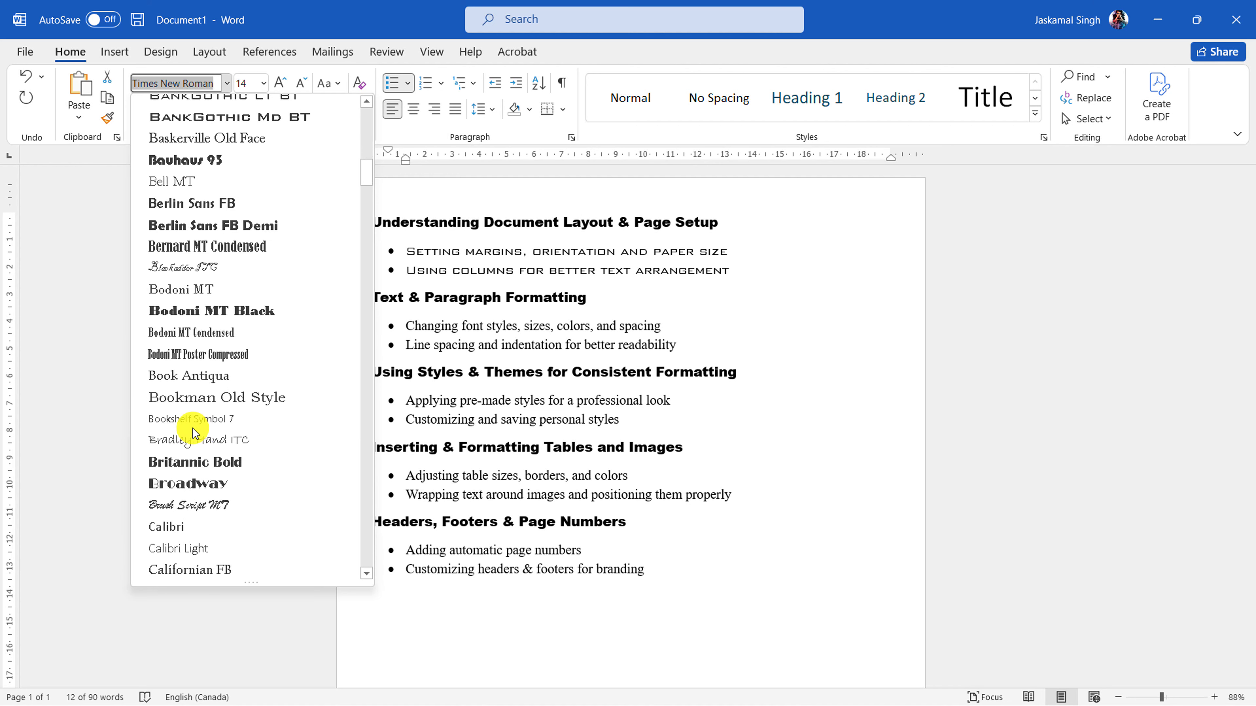
scroll(208, 460, down, 4)
scroll(228, 463, down, 3)
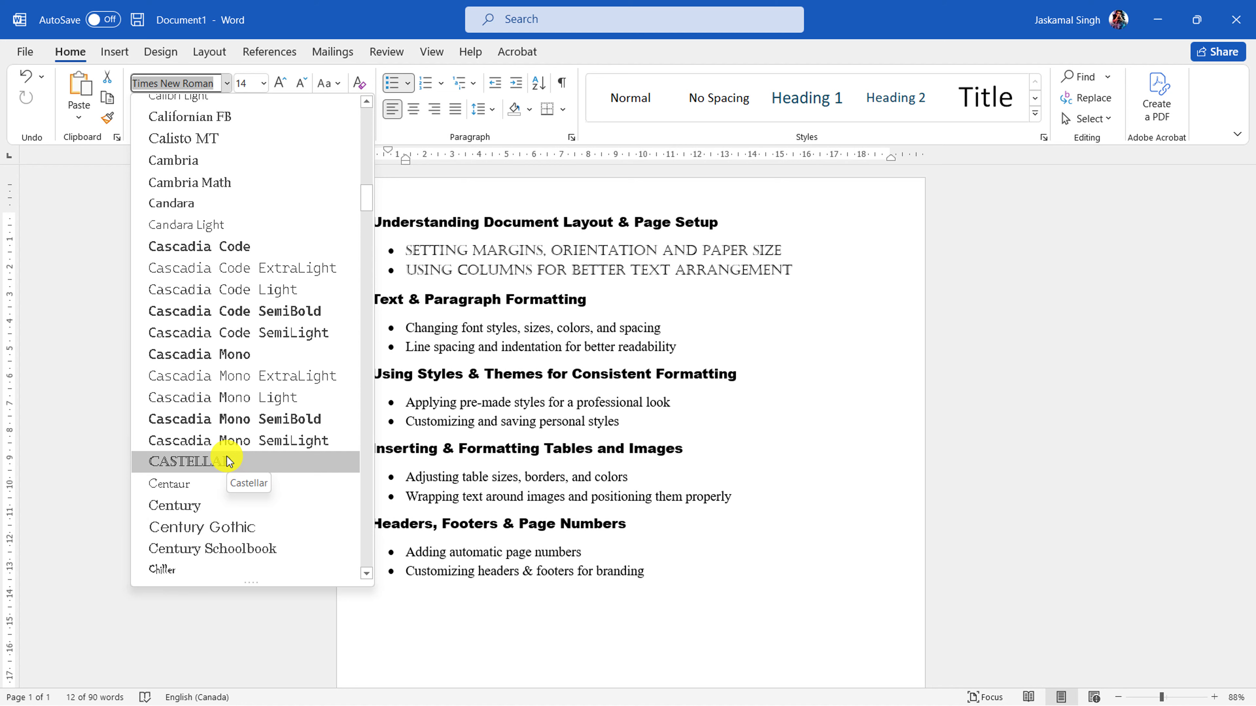
click(227, 461)
click(601, 270)
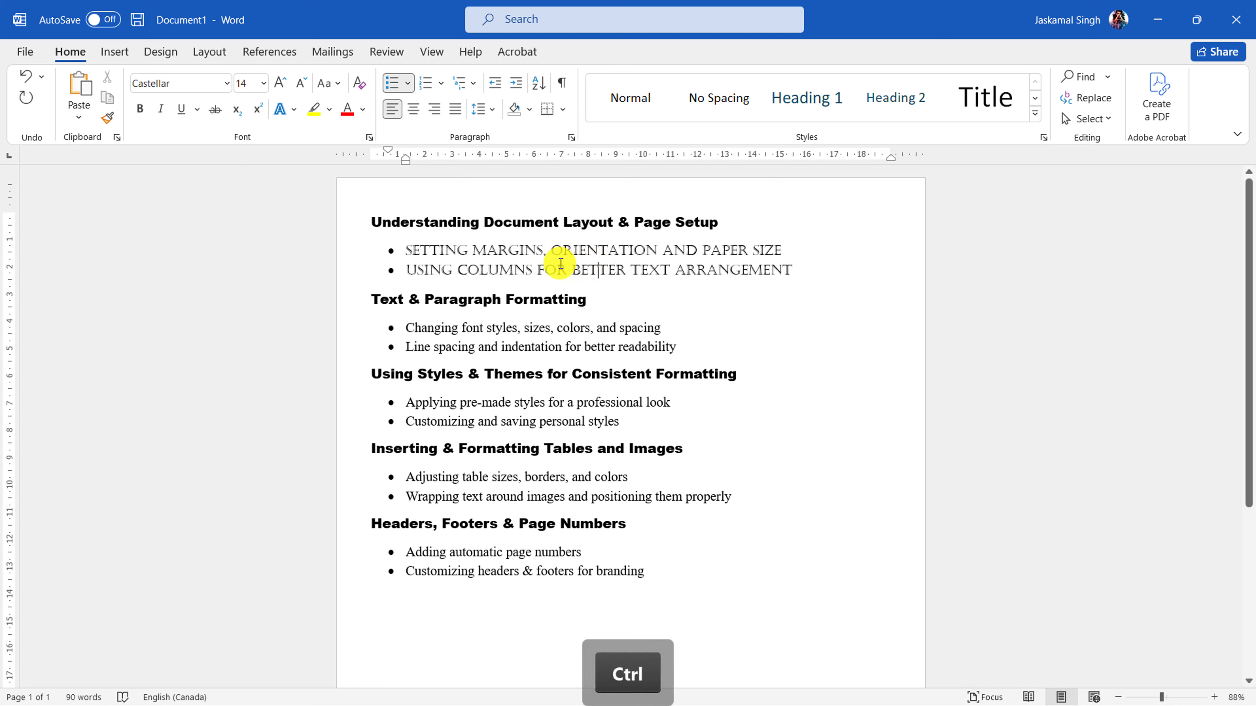
key(ctrl+z)
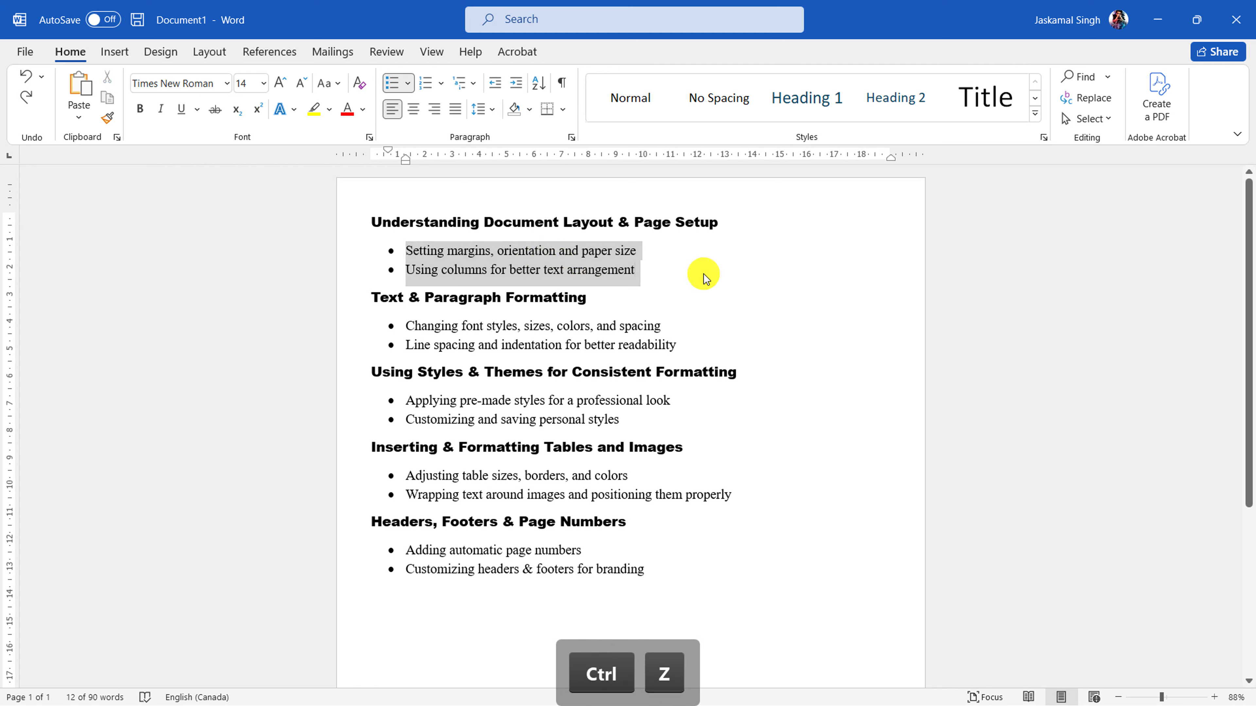
click(704, 279)
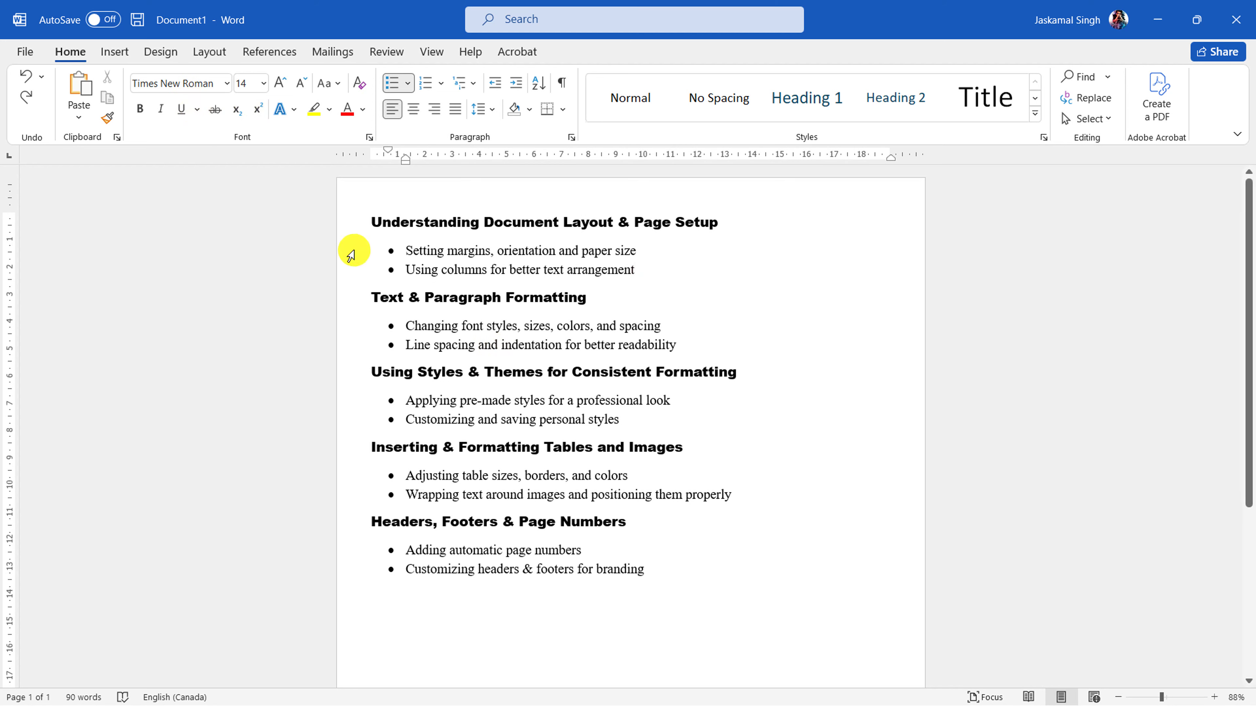
- Preview larger font sizes on the two bullets under the first heading without applying one
drag(351, 254, 351, 269)
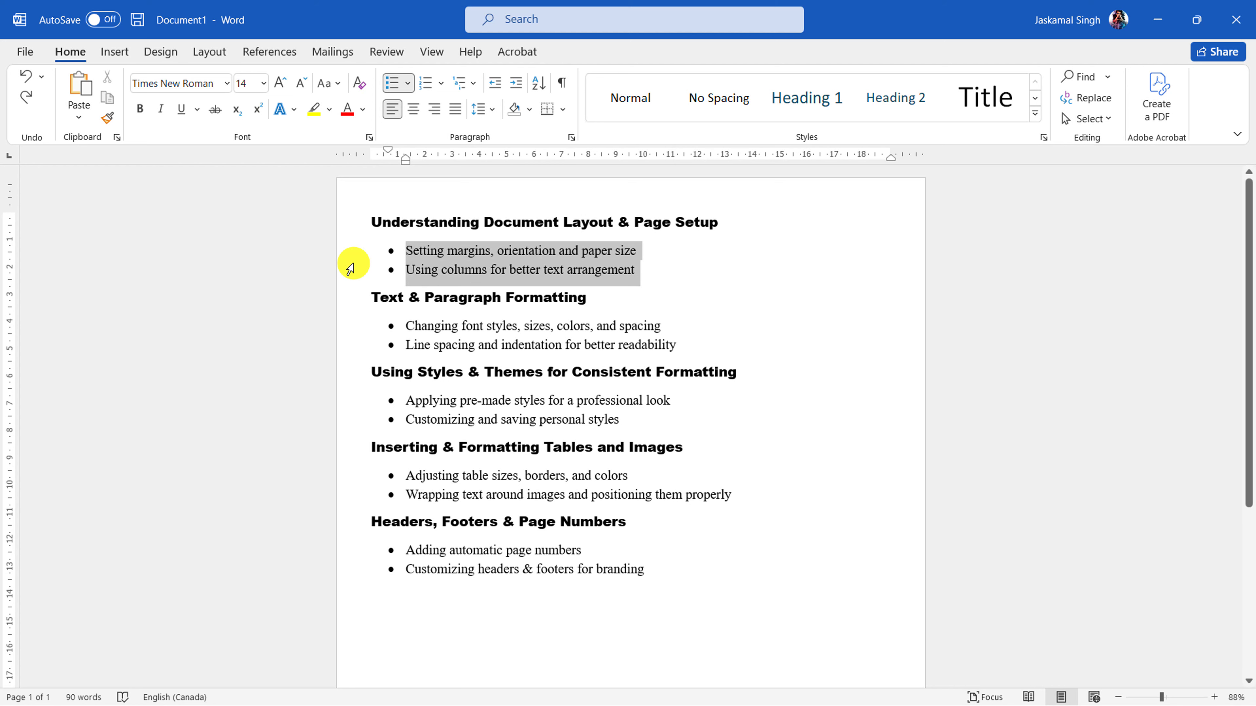
click(265, 84)
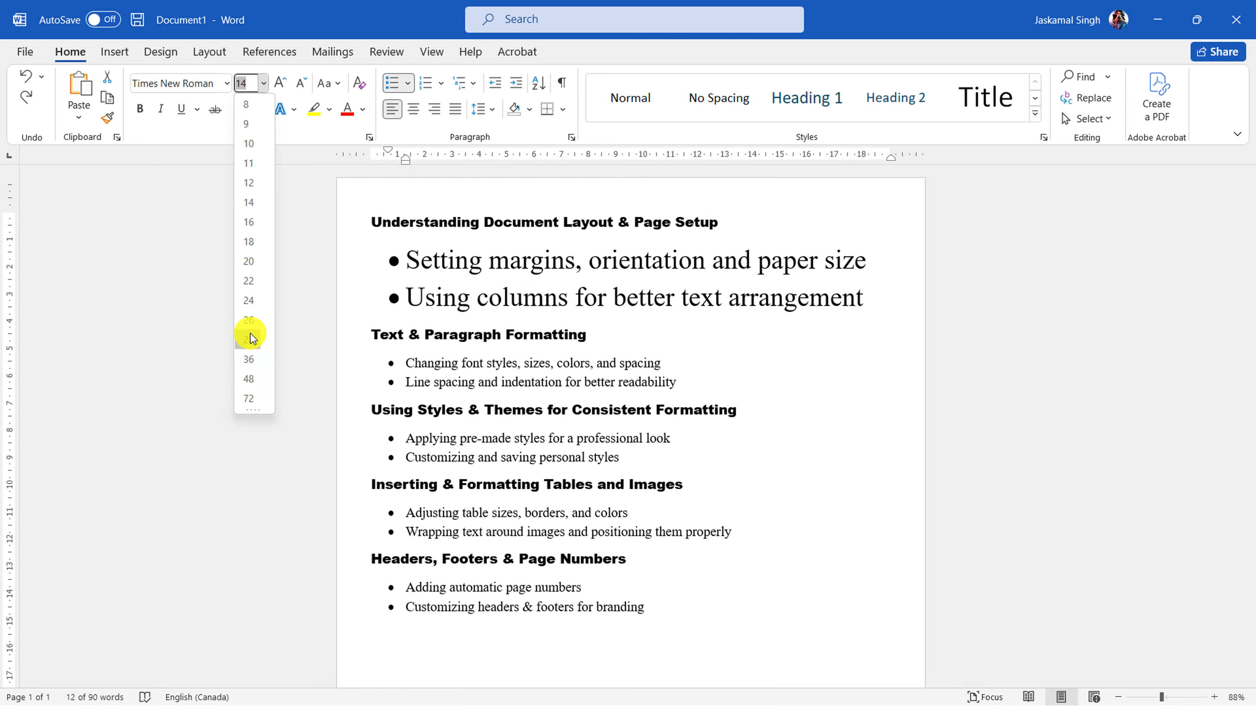
click(320, 201)
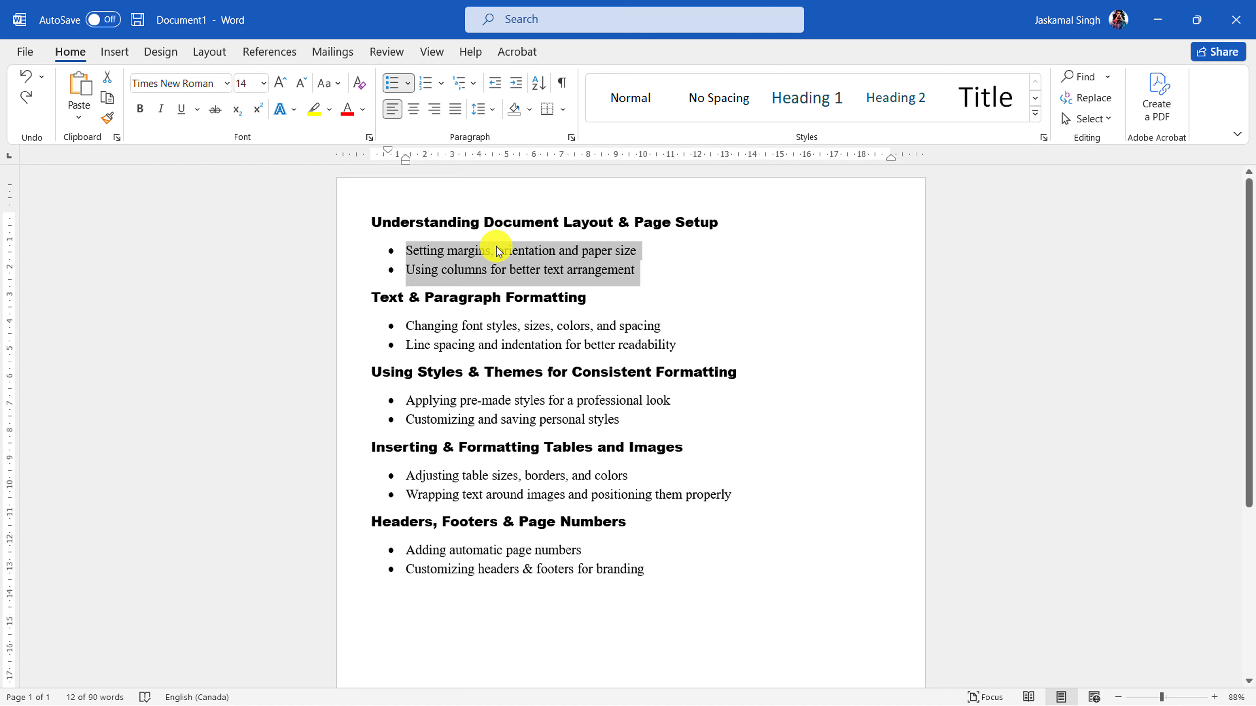
- View the highlight colors, try a red font color on the two bullets under the first heading, and undo it
click(329, 111)
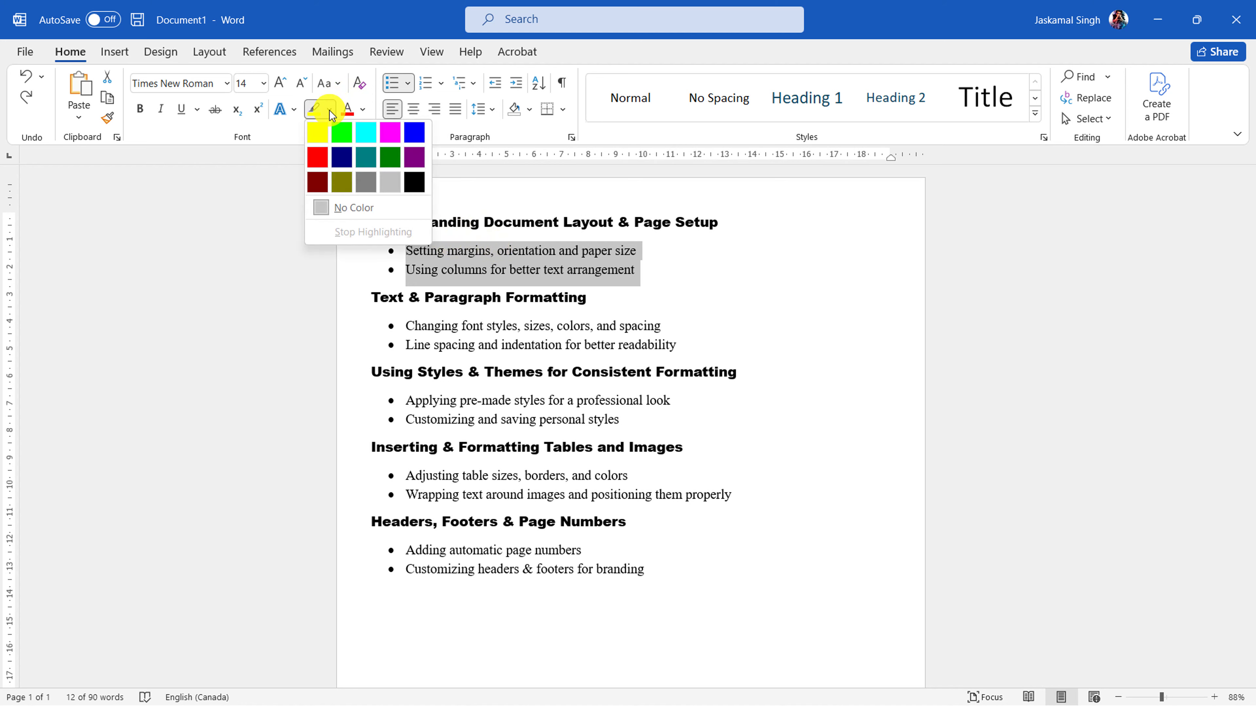
click(363, 113)
click(364, 112)
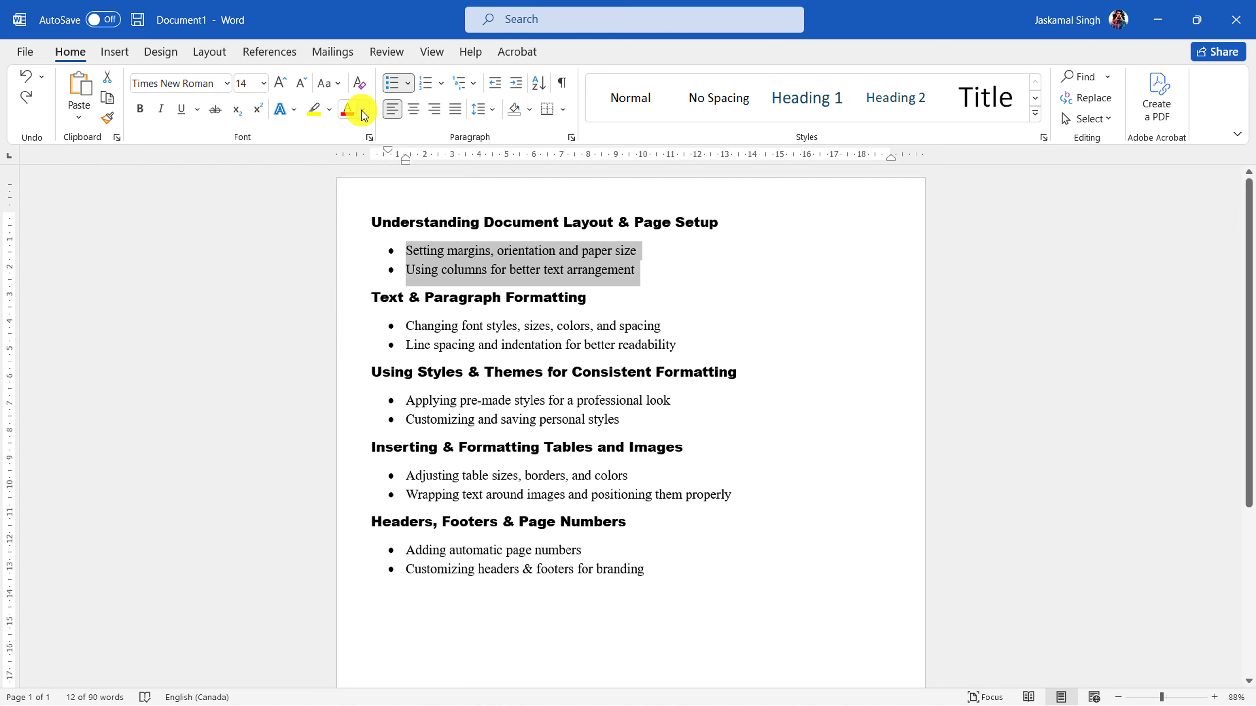
click(363, 112)
click(359, 287)
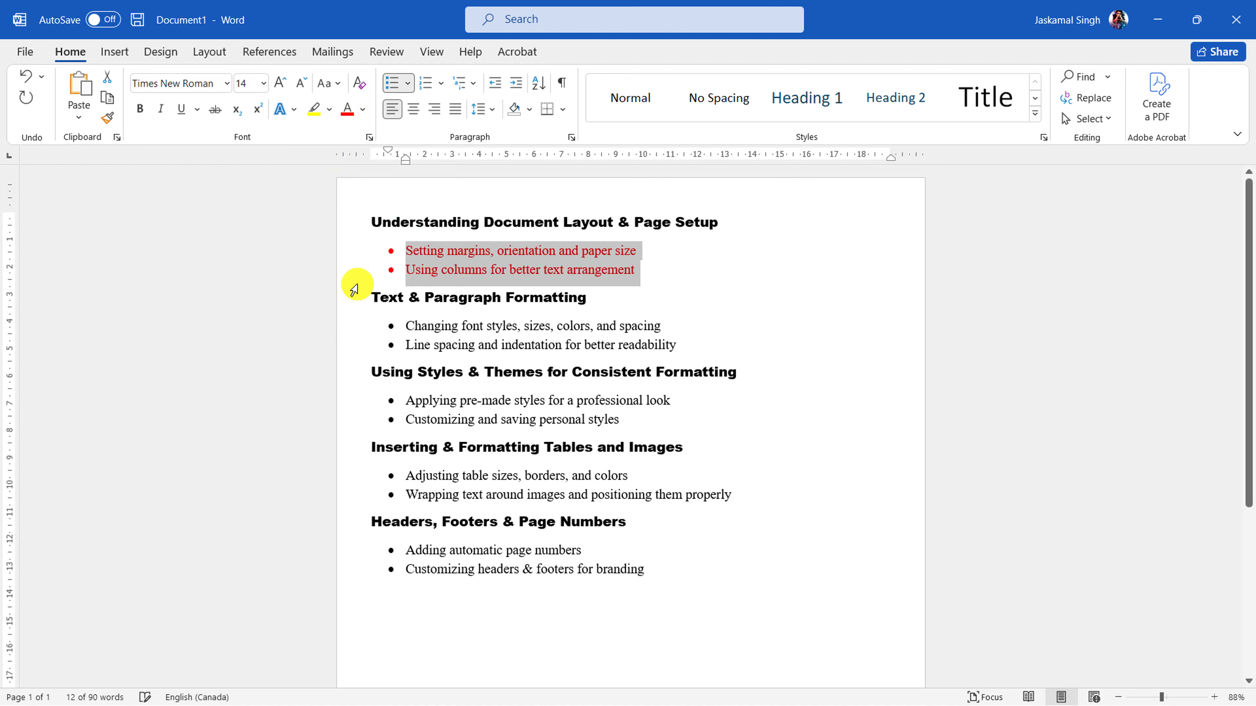
click(662, 272)
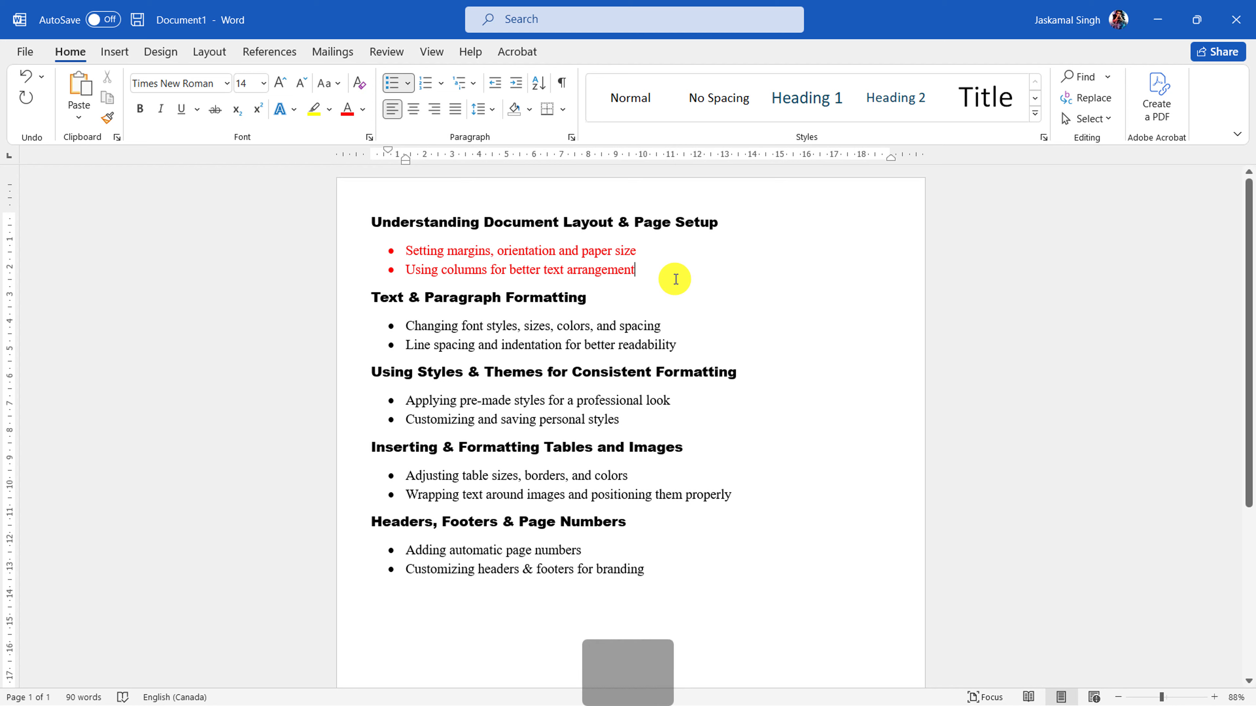
key(ctrl+z)
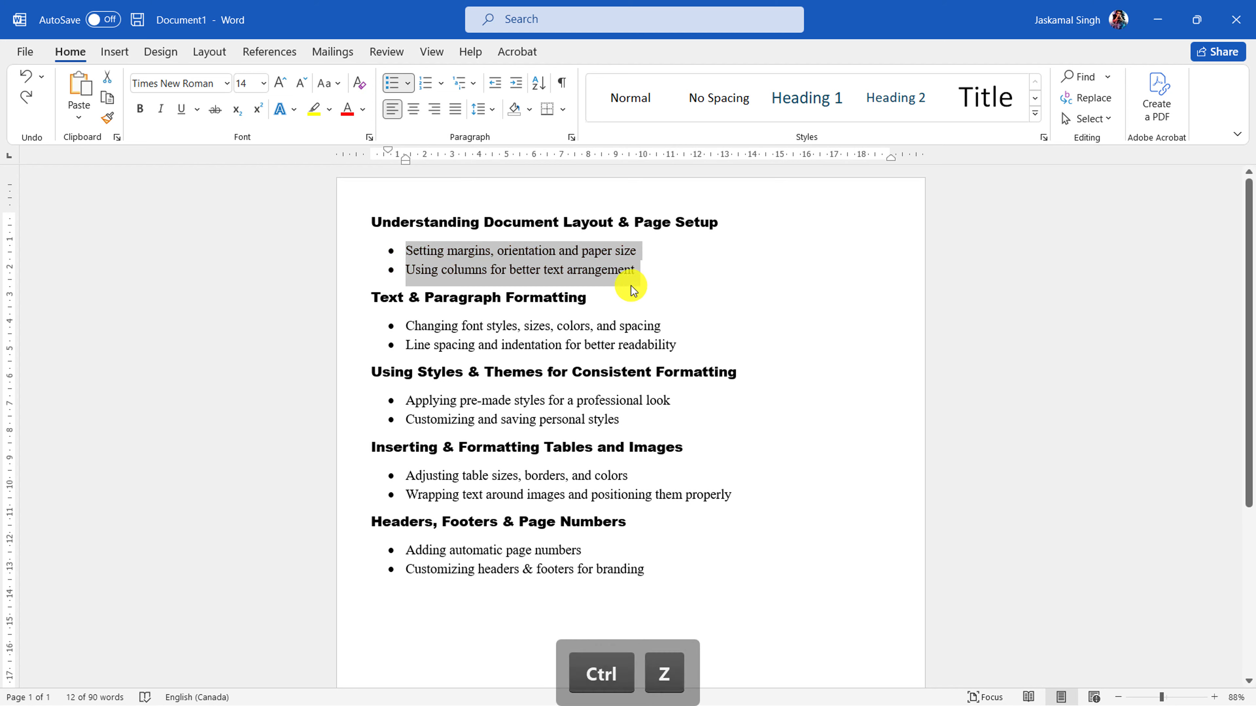
click(624, 279)
- Apply the black text effect with a purple hard shadow to the two bullets under Understanding Document Layout & Page Setup
drag(350, 252, 353, 269)
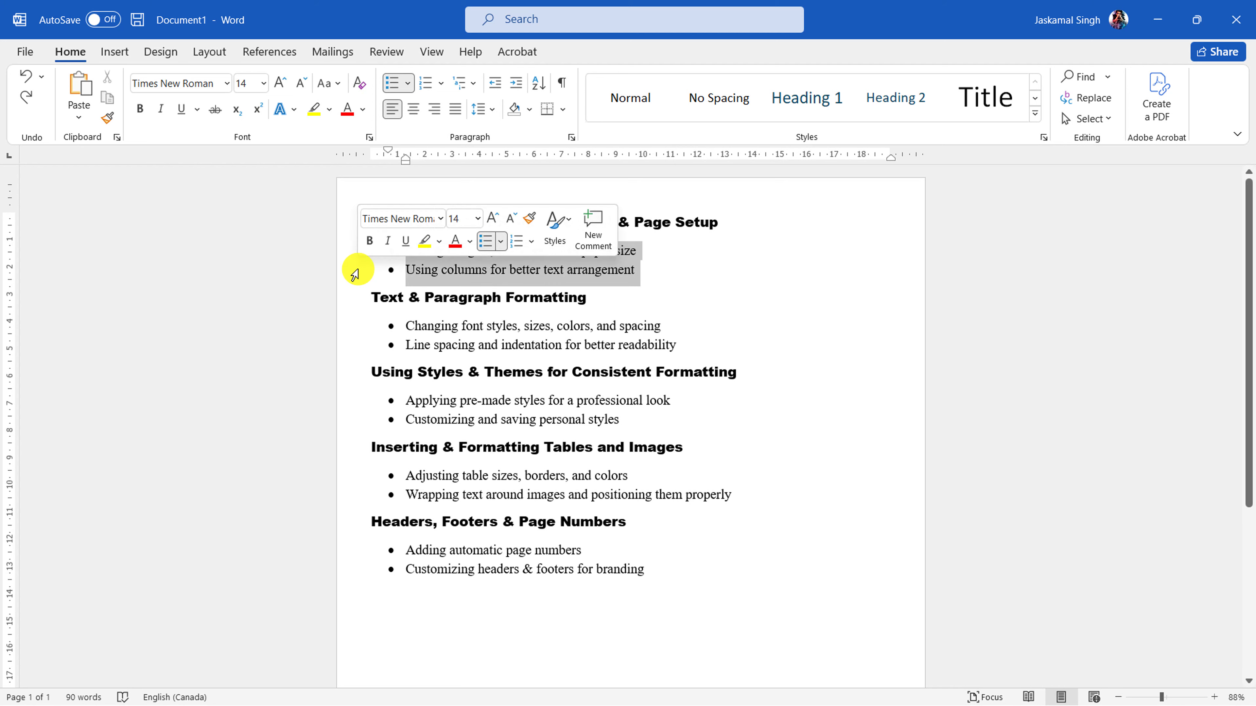
click(295, 111)
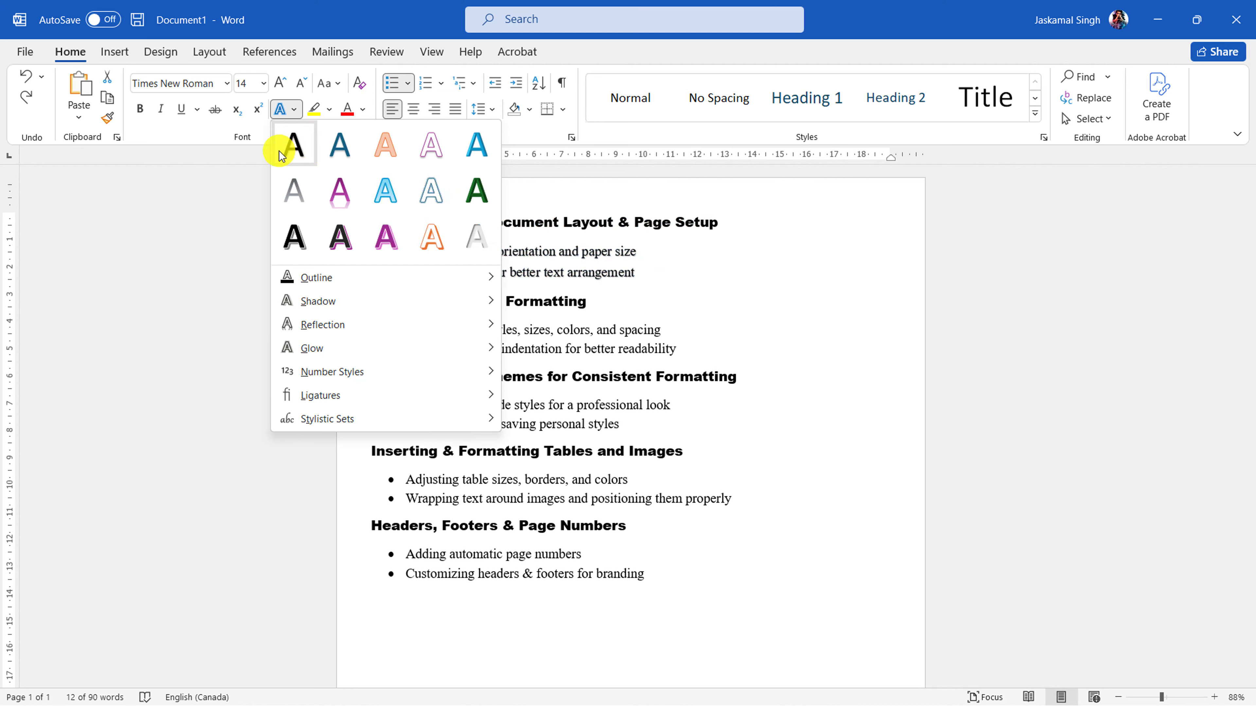
click(345, 247)
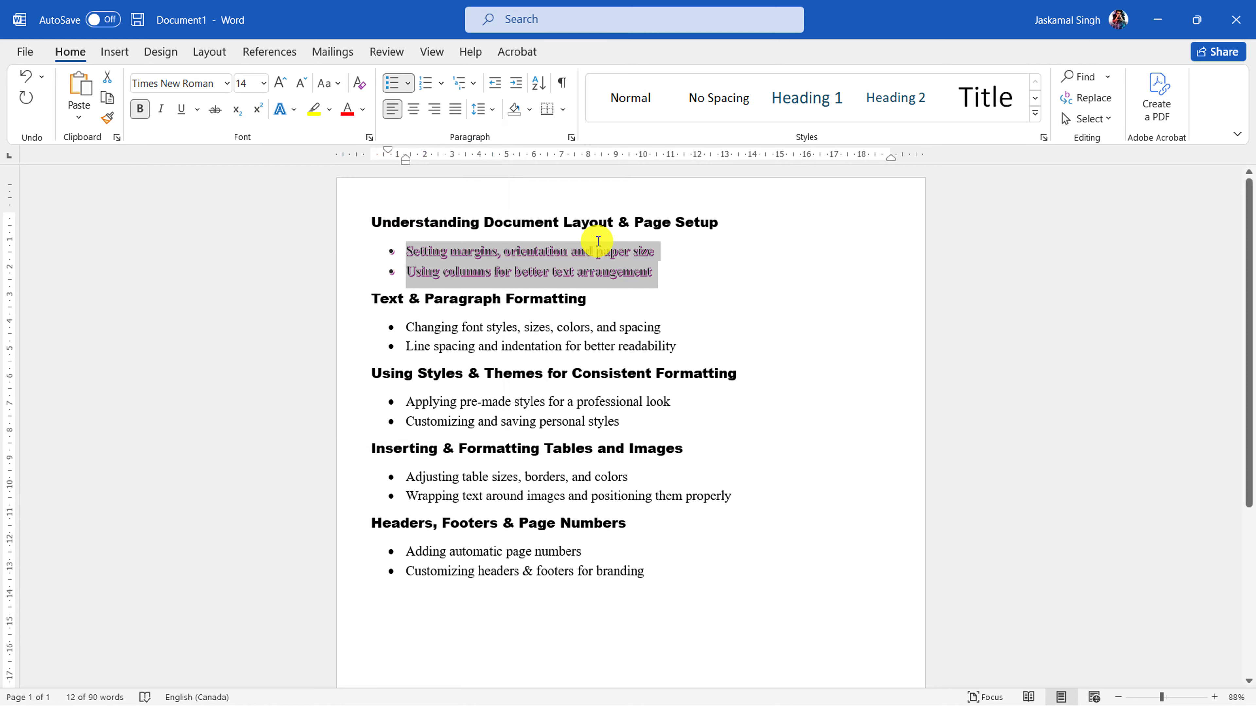
- Examine the shadowed text effect on the two bullets under the first heading up close
ctrl+scroll(468, 272, up, 13)
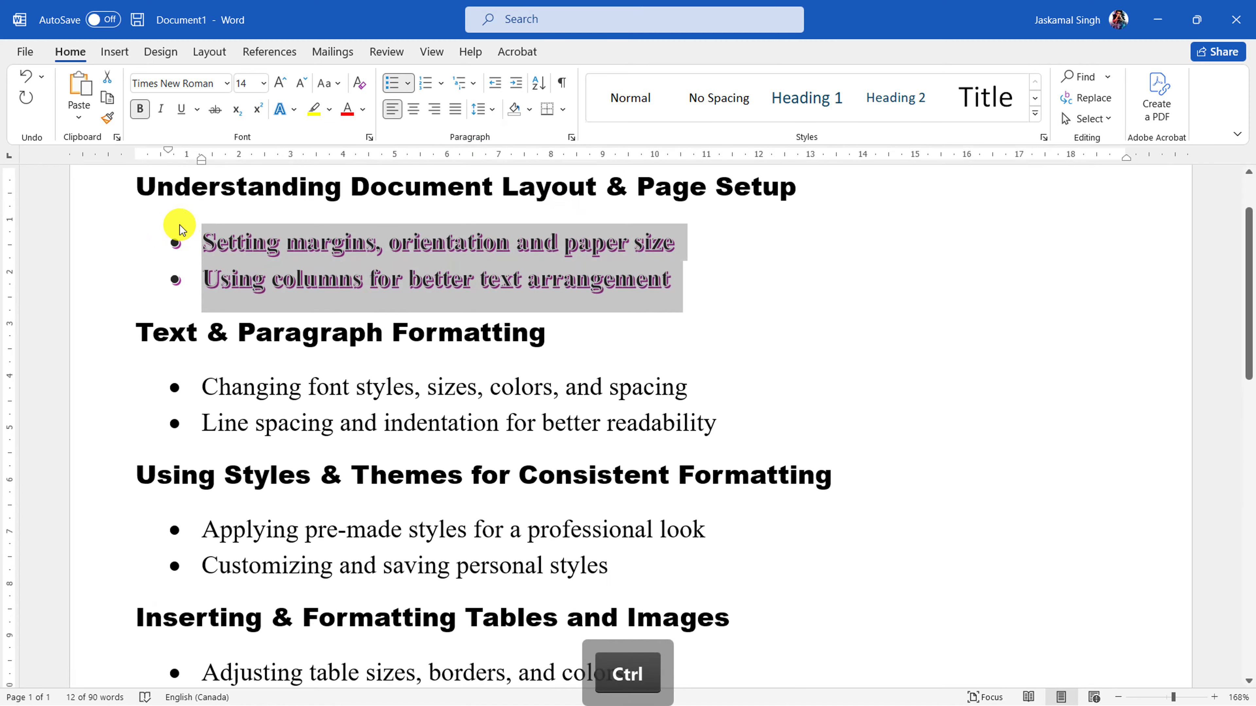
ctrl+scroll(471, 280, up, 3)
click(476, 289)
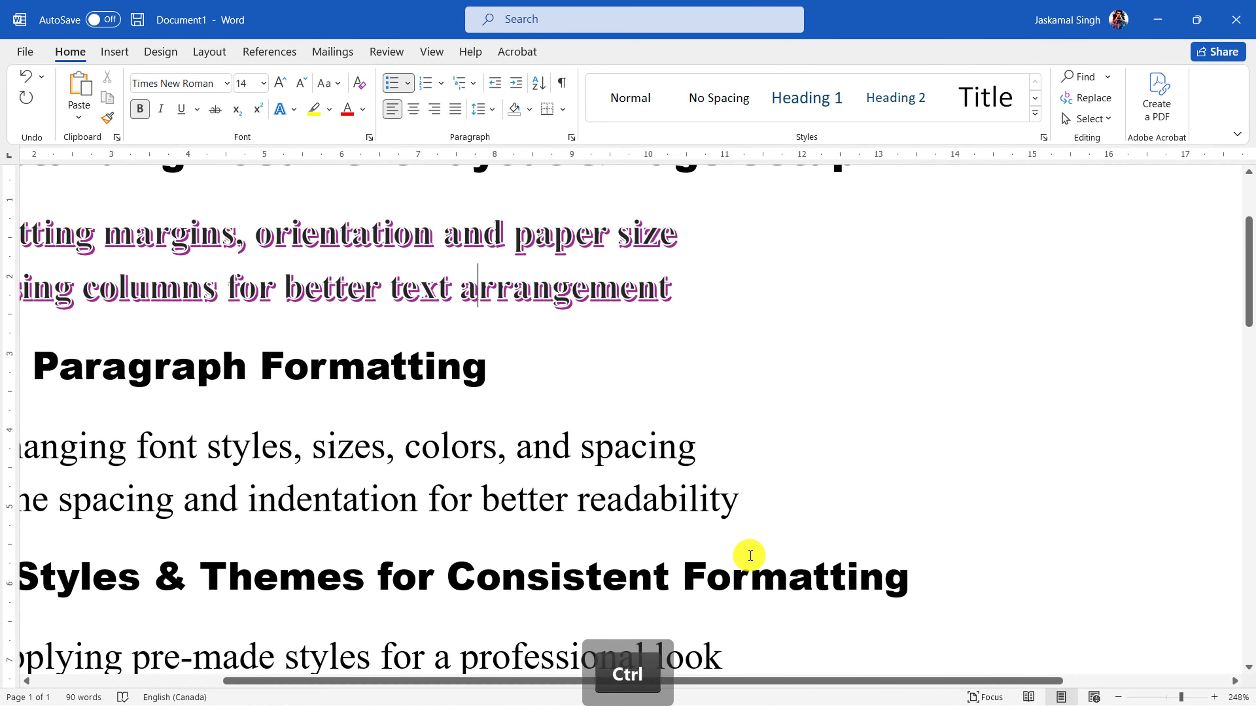
drag(743, 680, 569, 623)
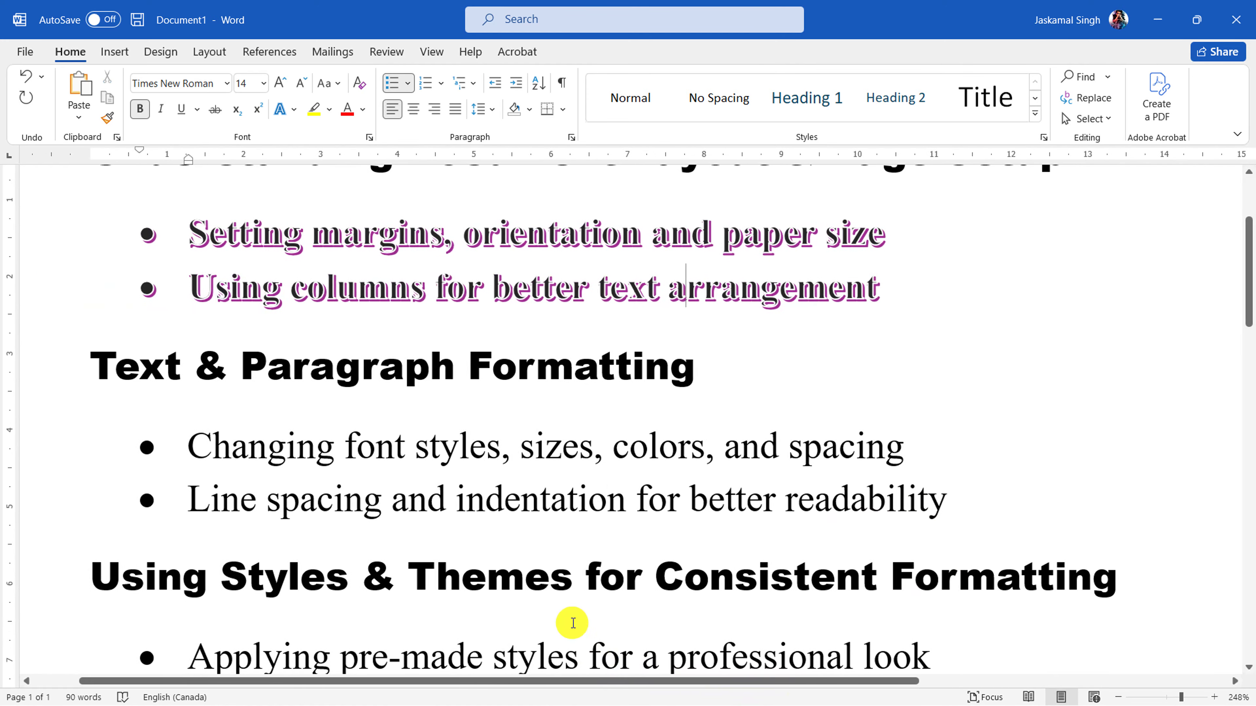
scroll(383, 321, up, 3)
ctrl+scroll(469, 420, up, 8)
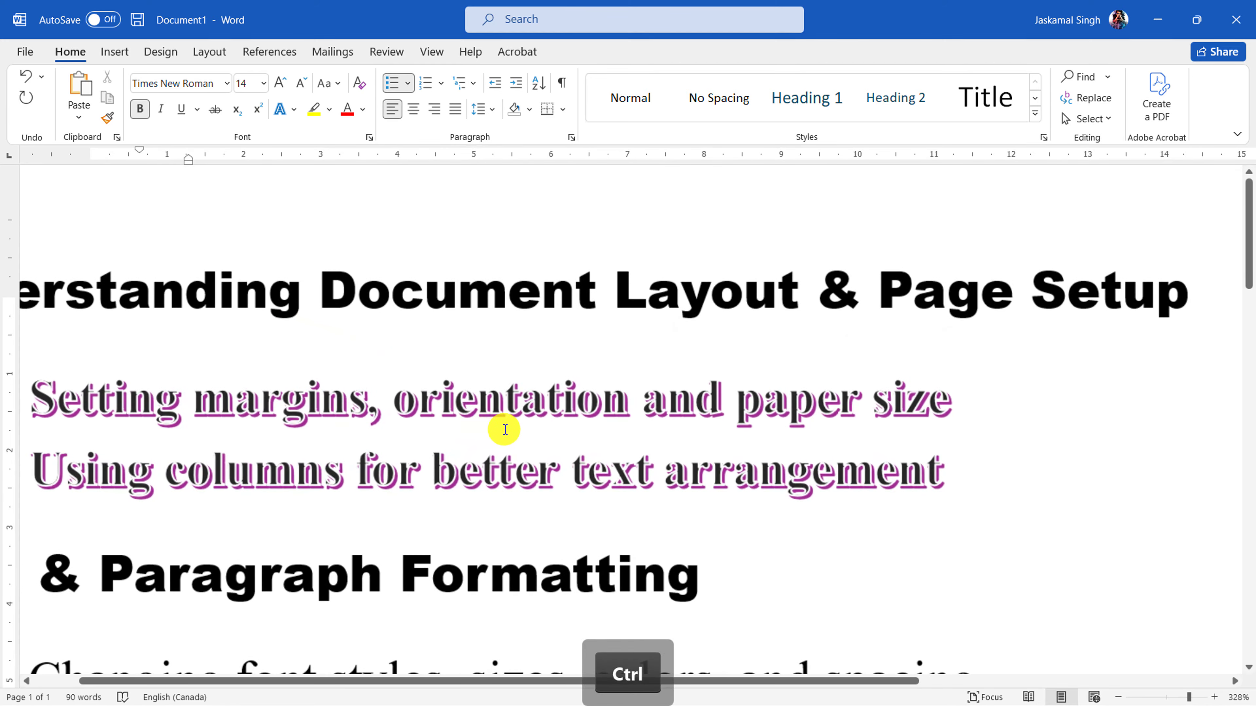
scroll(497, 350, down, 3)
scroll(497, 350, up, 5)
scroll(497, 351, down, 3)
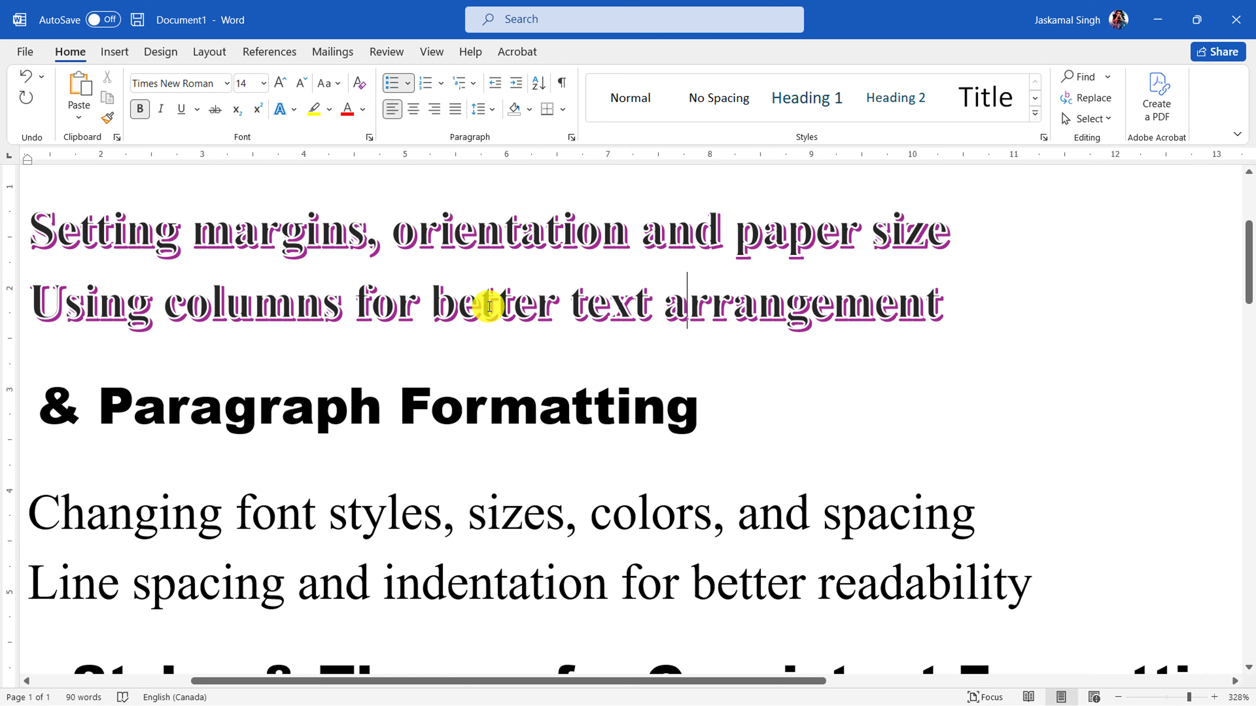
- View the outline, glow, font color and highlight color choices for the bullets under the first heading without applying any
click(293, 110)
mouse_move(297, 280)
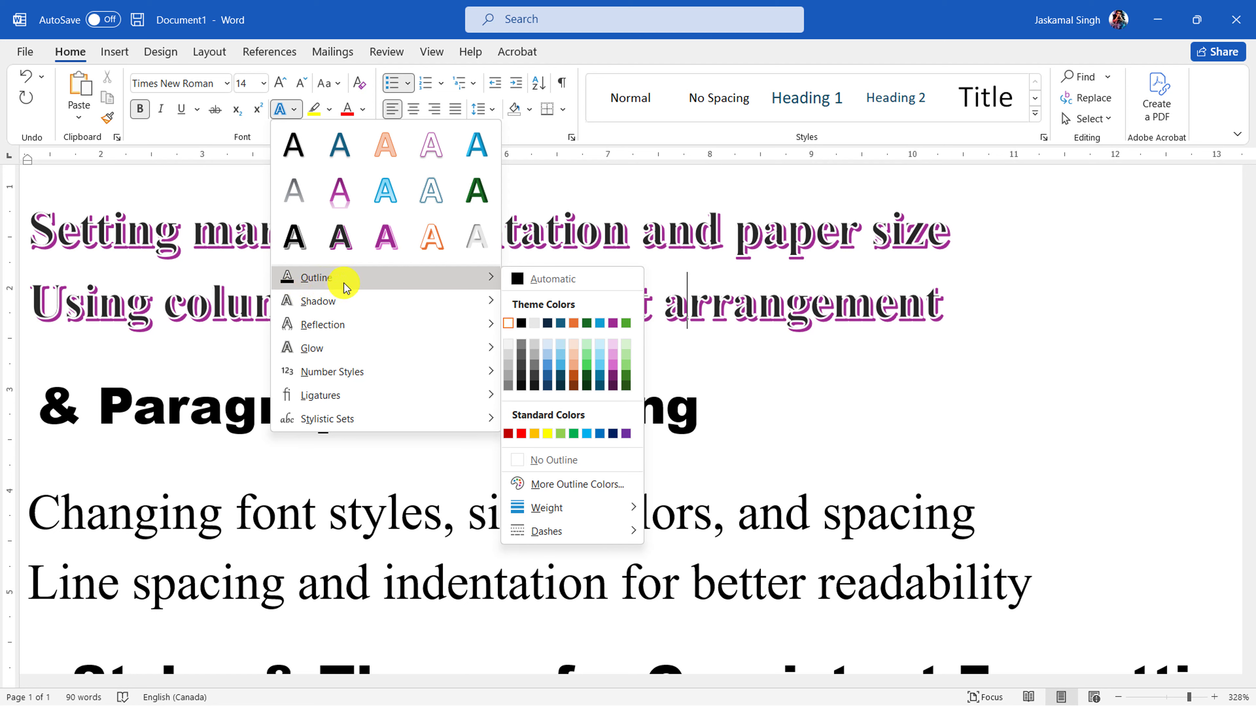
mouse_move(340, 349)
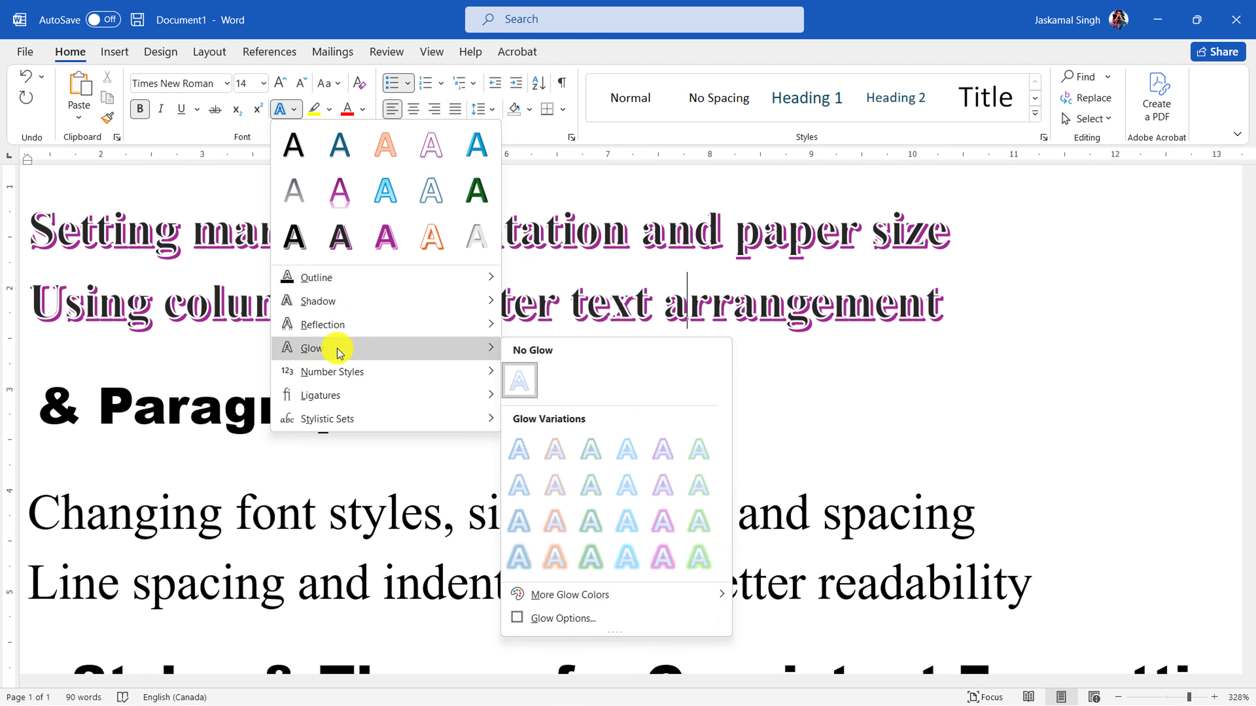
mouse_move(398, 303)
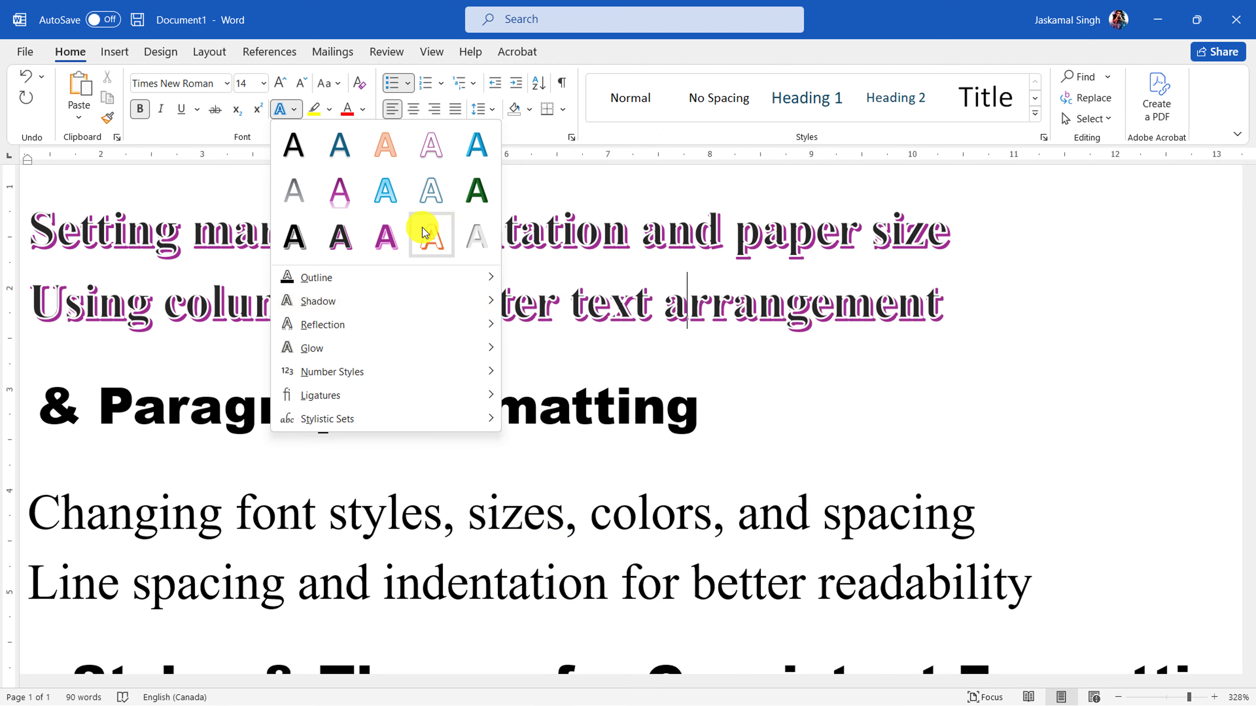
click(364, 111)
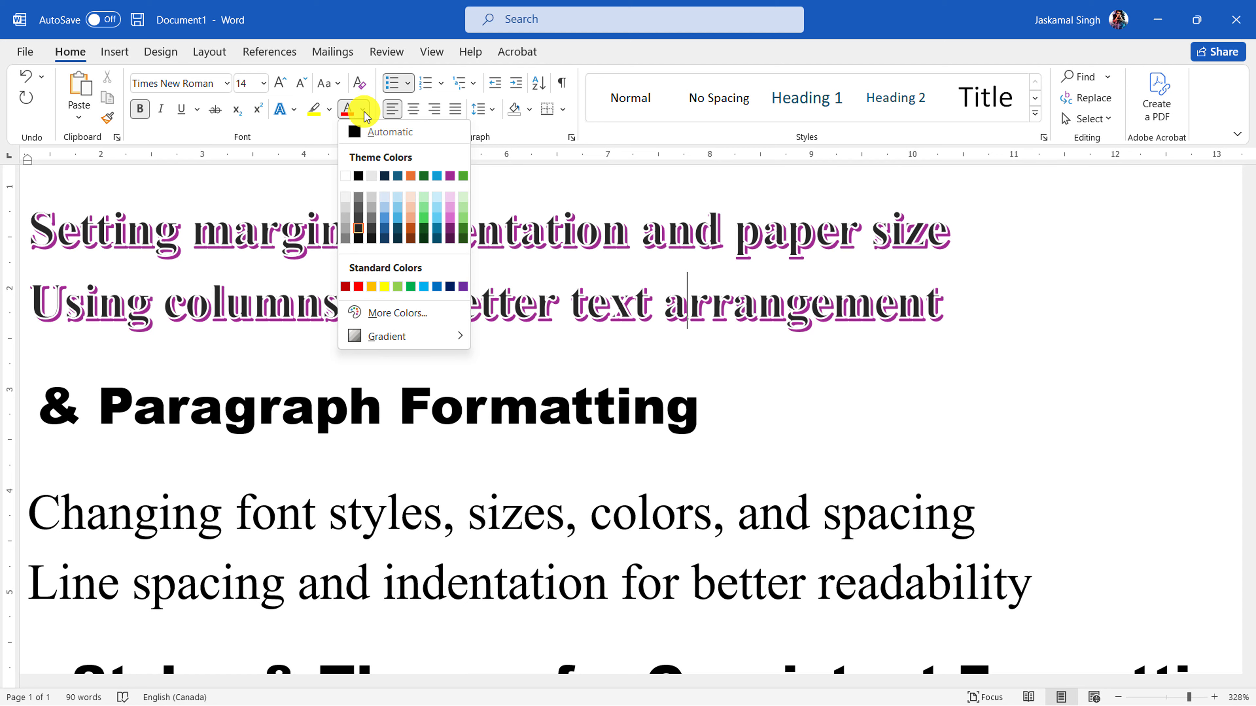
click(365, 111)
click(329, 111)
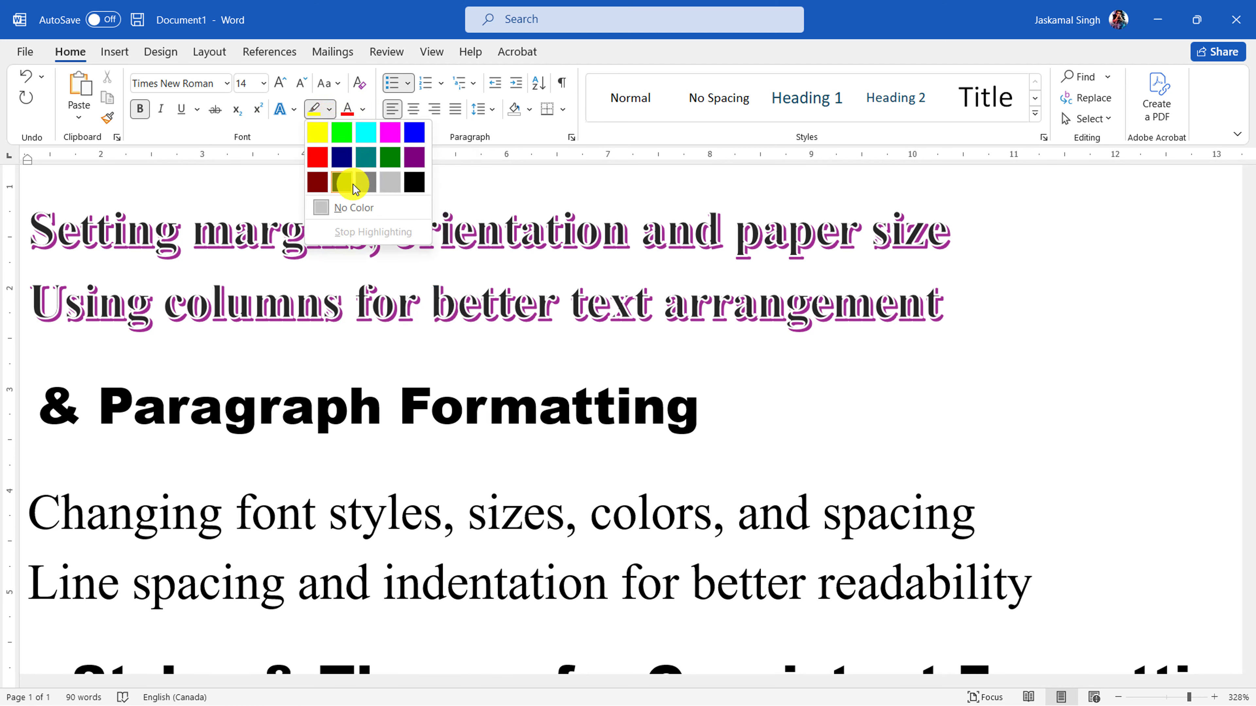
click(301, 340)
- Try the light blue fill and blue outline text effect on the words "Using columns" in the second bullet
drag(124, 302, 327, 303)
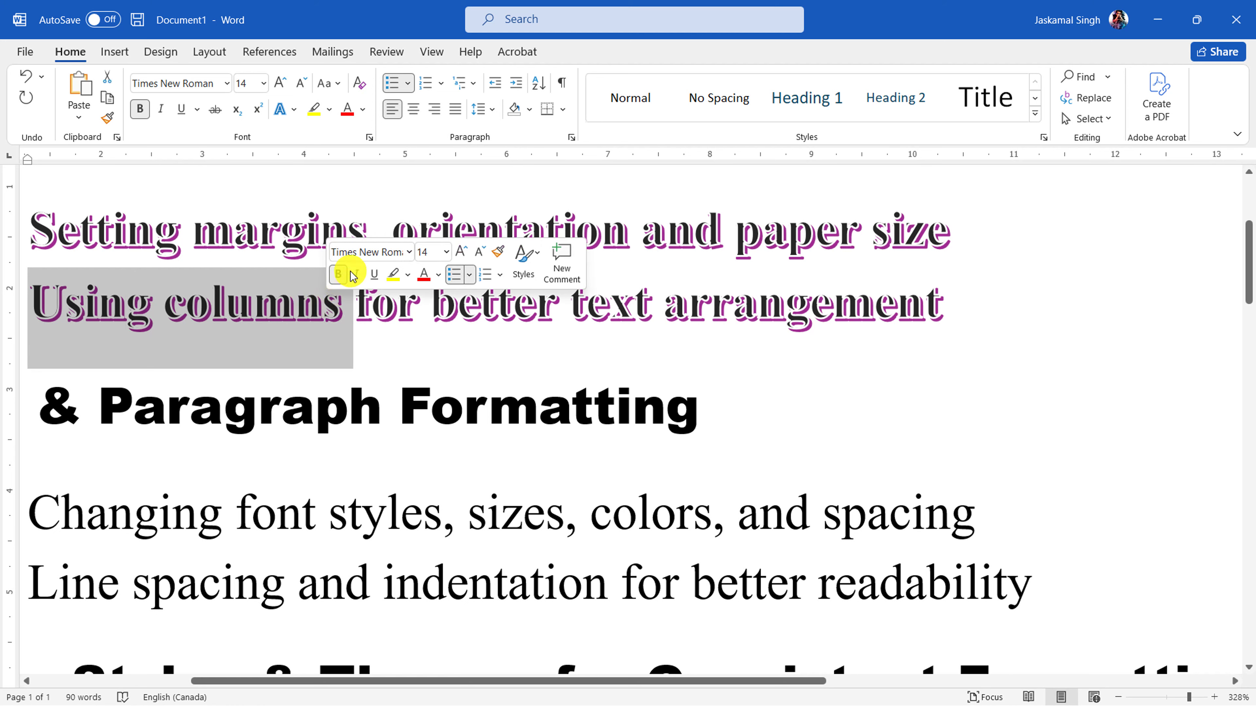
click(335, 114)
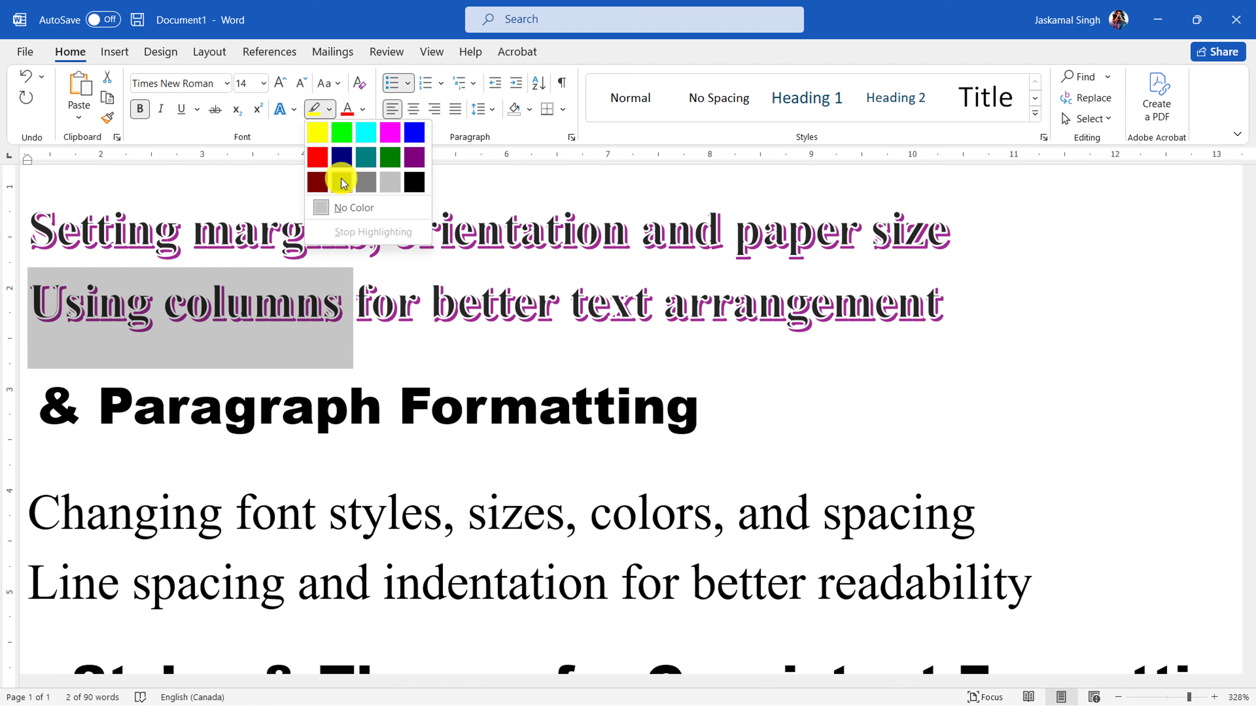
click(295, 111)
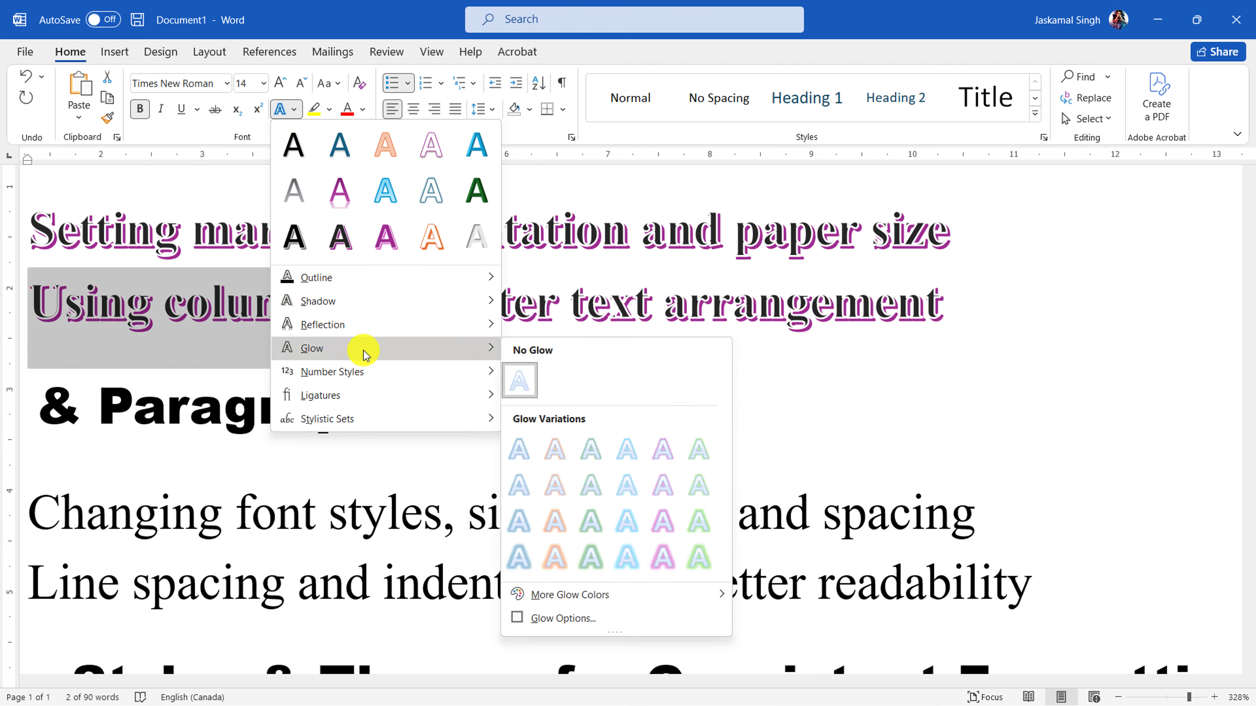
mouse_move(403, 370)
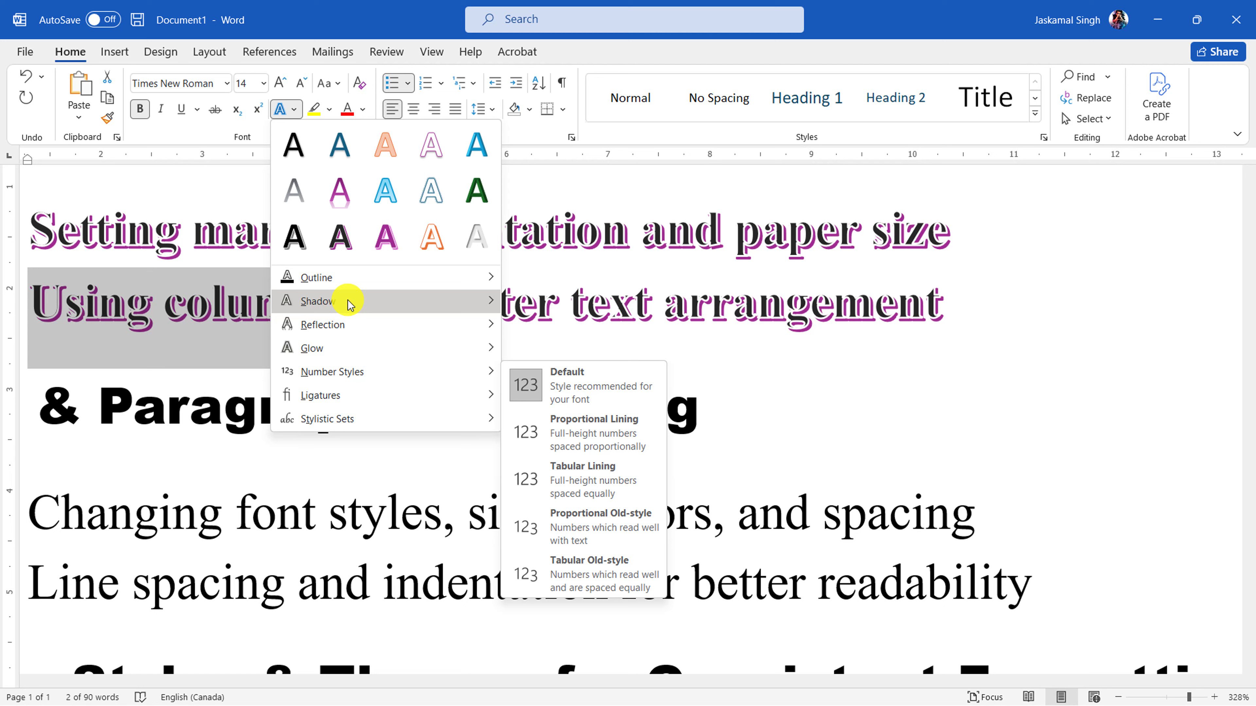
mouse_move(359, 280)
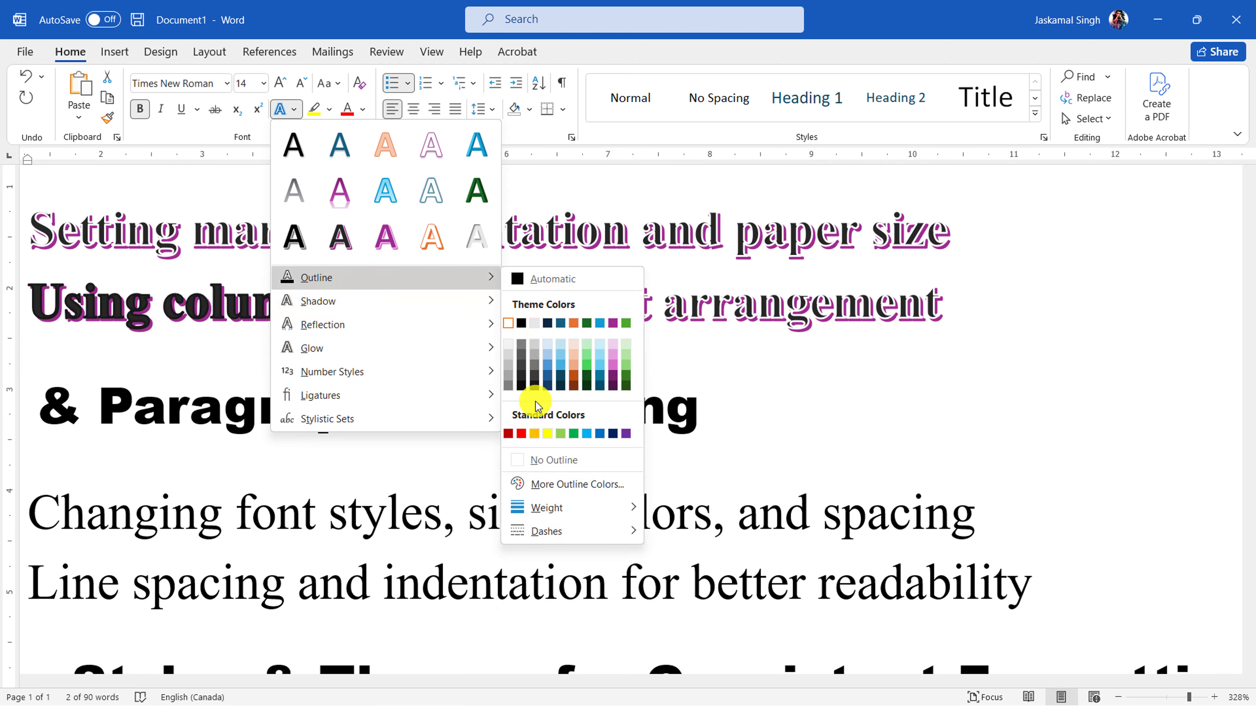
mouse_move(479, 309)
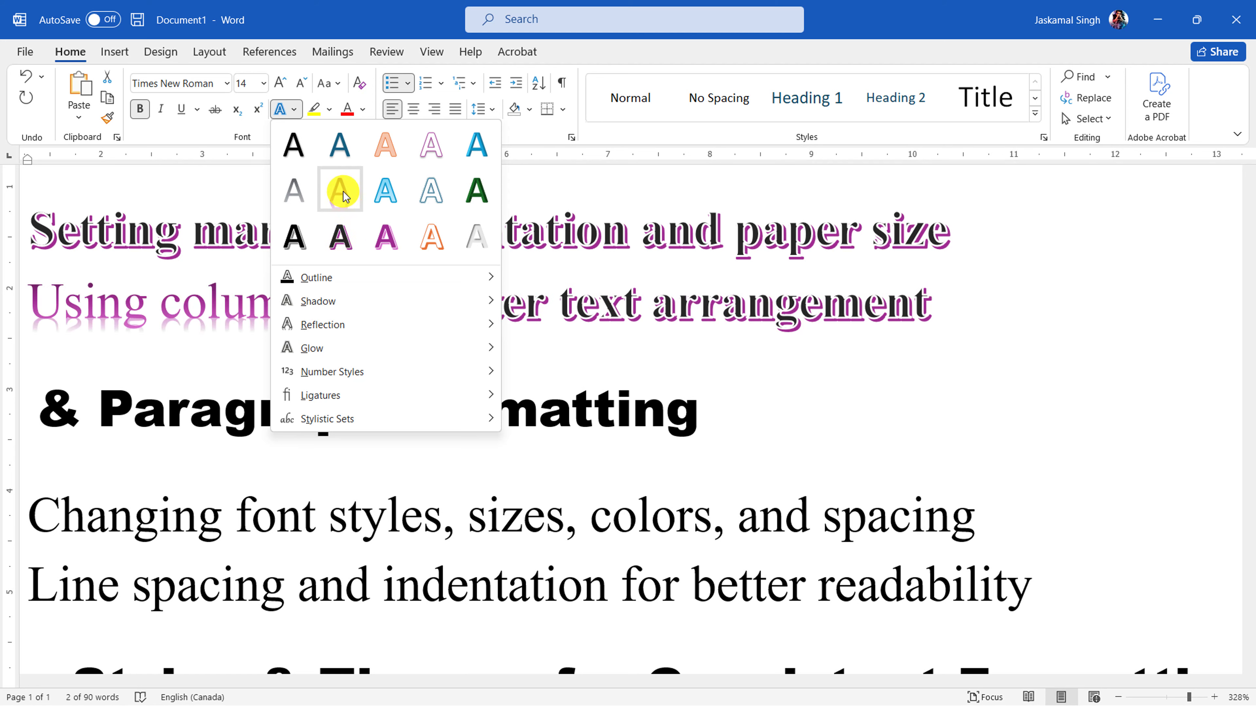
click(389, 207)
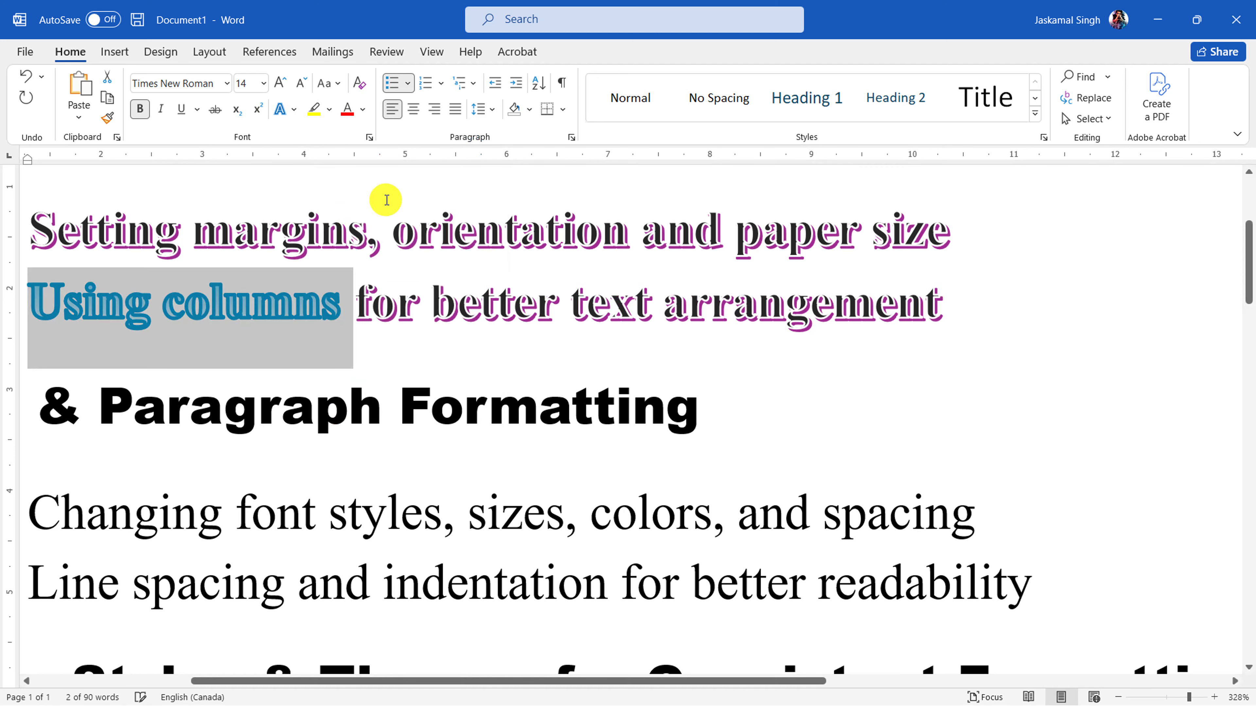
- Try the purple outlined text effect with a shadow on the words "Using columns"
click(364, 109)
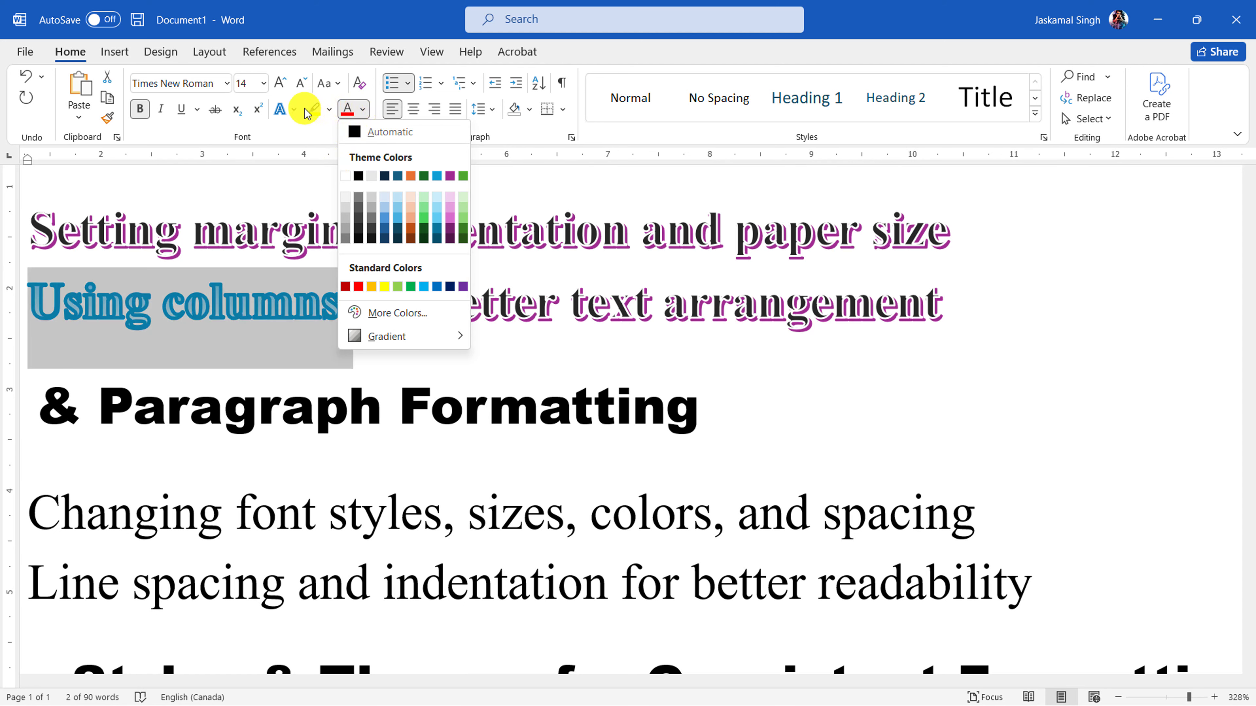
click(285, 113)
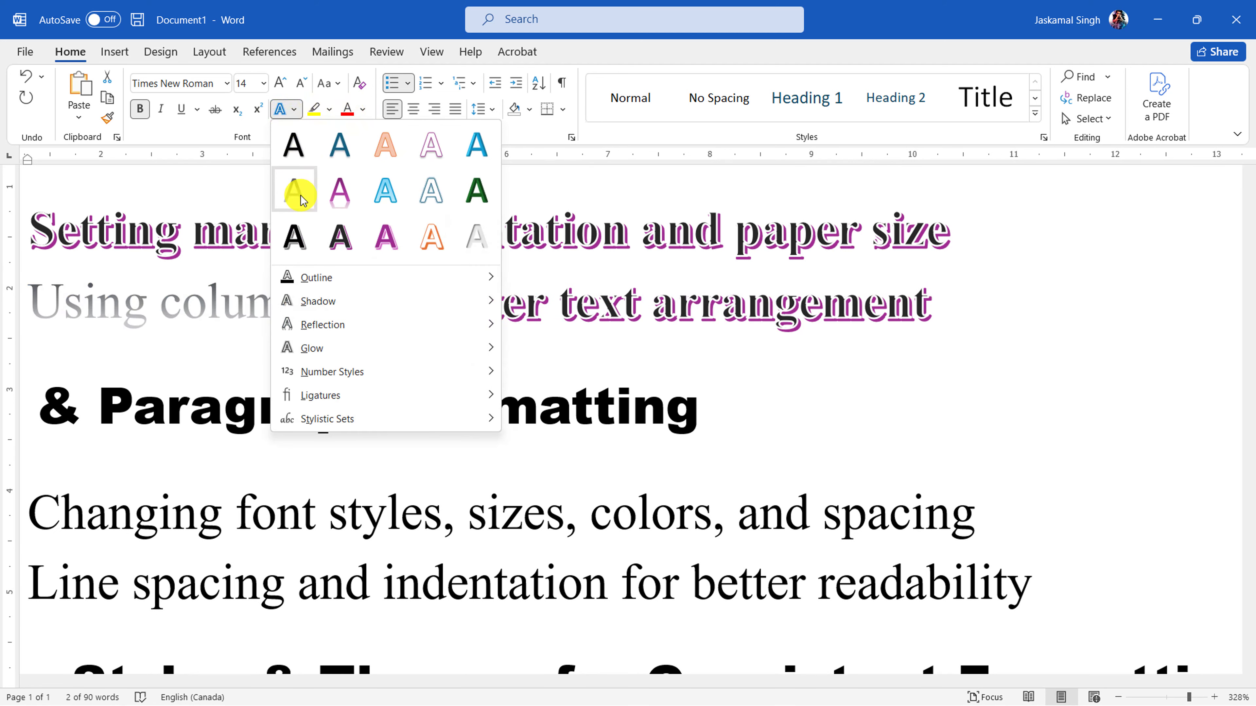
click(435, 151)
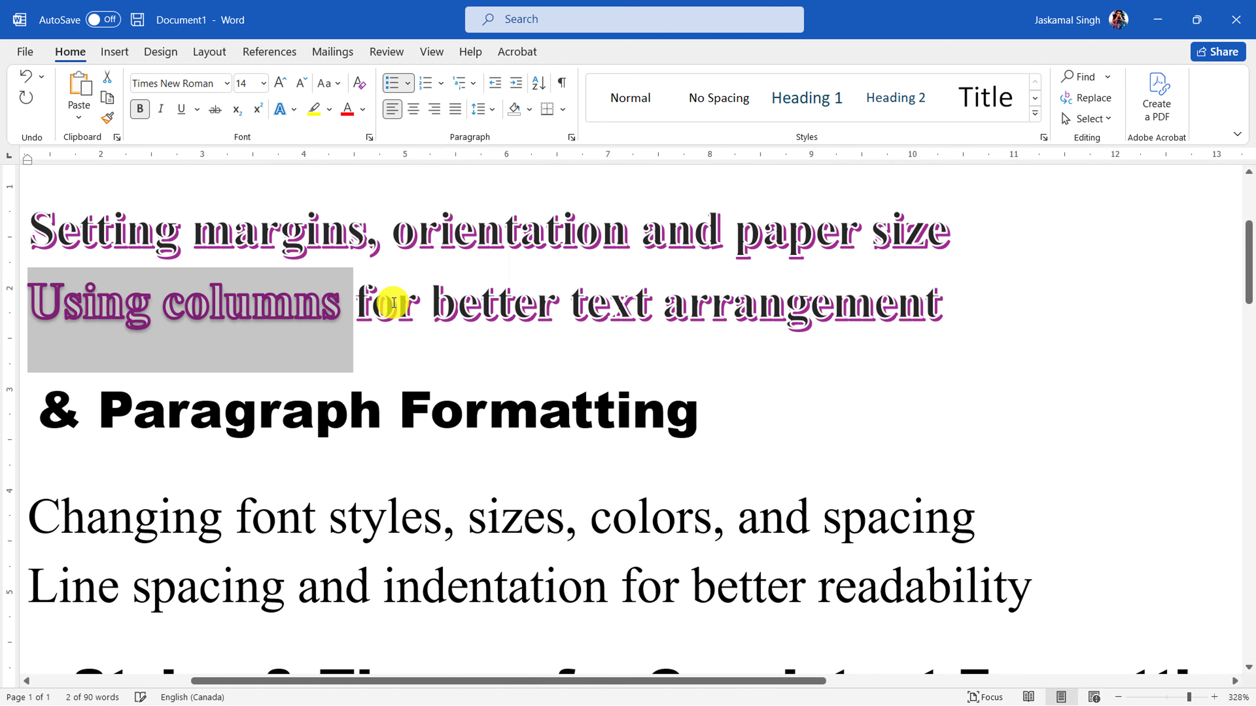
- View the outline dash styles for "Using columns", and undo the text effects on the two bullets under the first heading
click(287, 110)
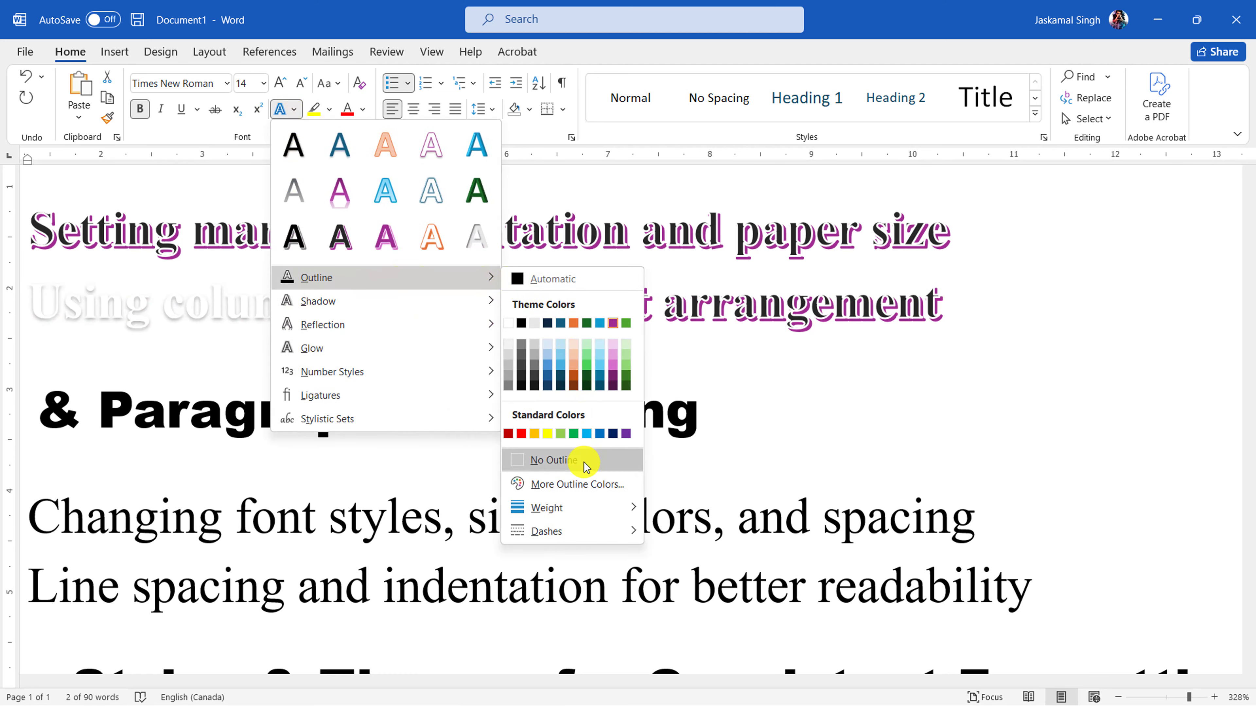
mouse_move(586, 535)
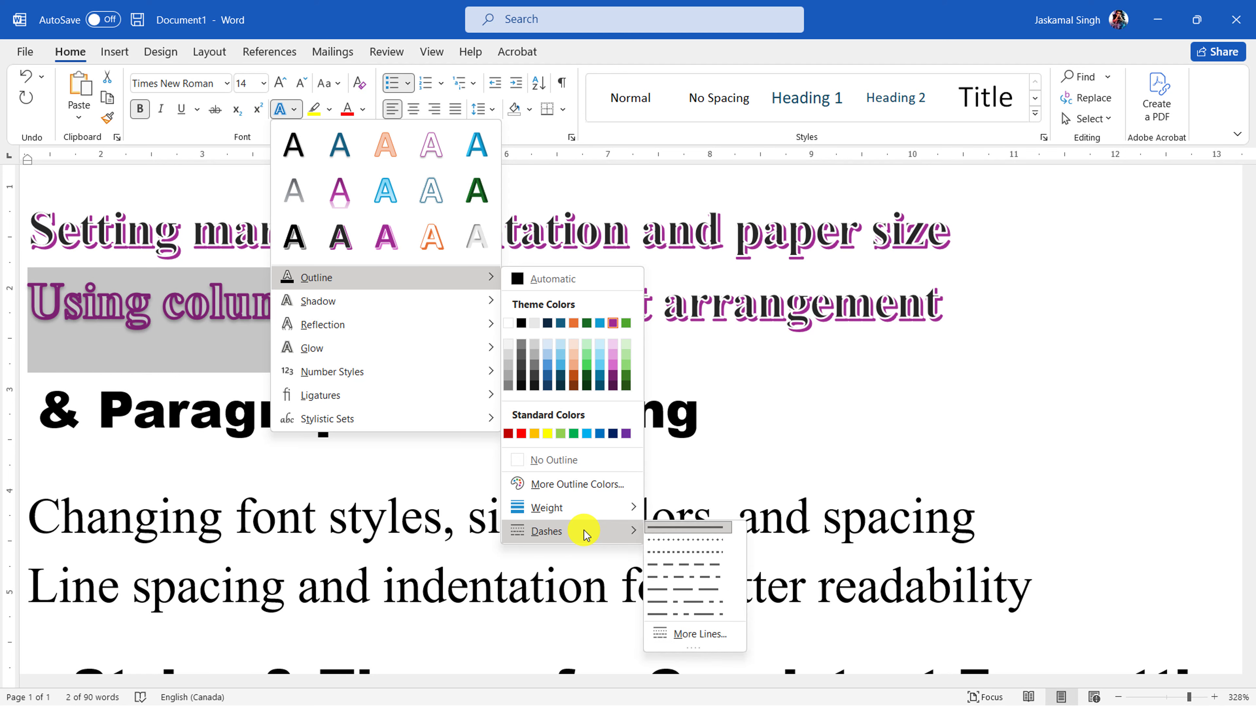
click(743, 368)
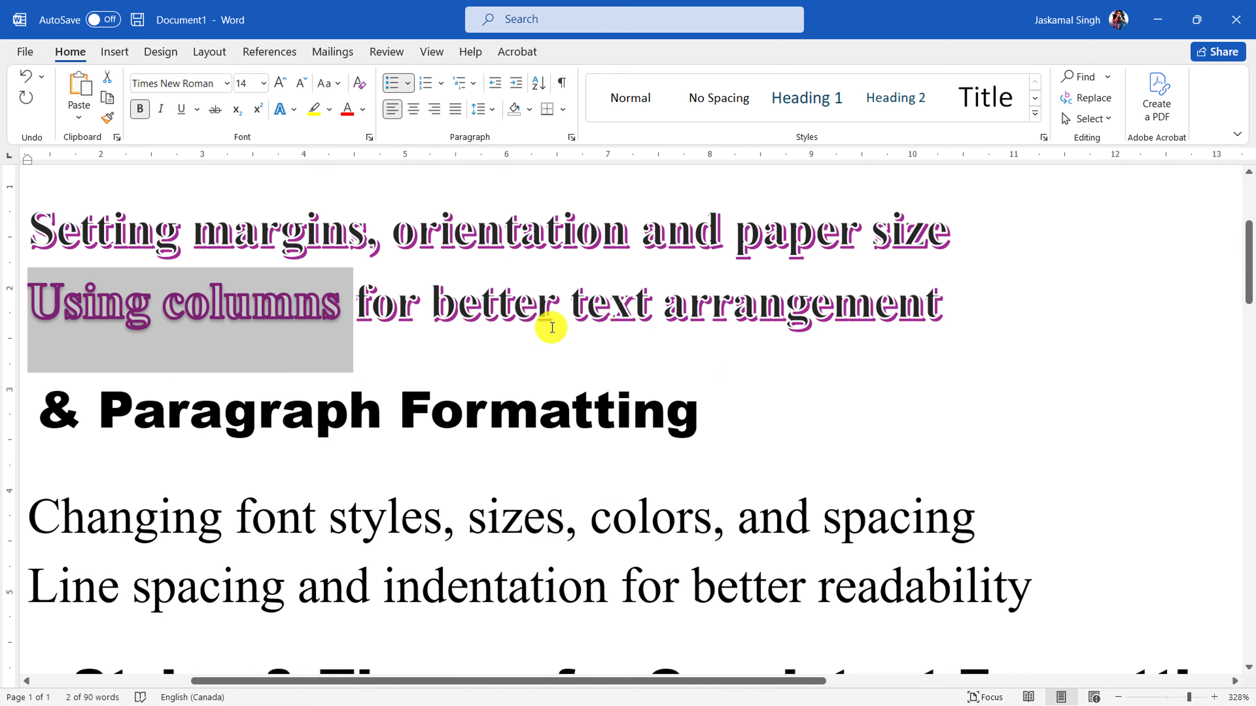
key(ctrl+z)
- Preview a red outline and view the shadow variations on the word "colors" under Text & Paragraph Formatting without applying them
scroll(382, 305, down, 13)
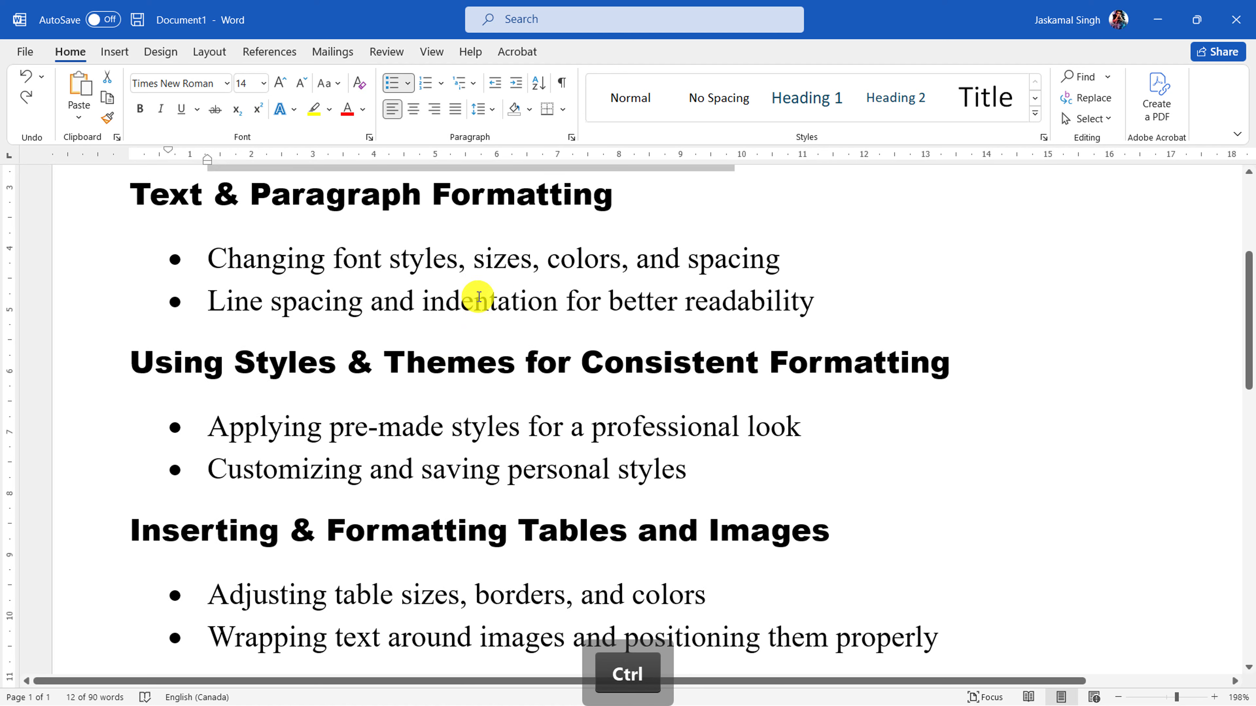
drag(553, 259, 624, 264)
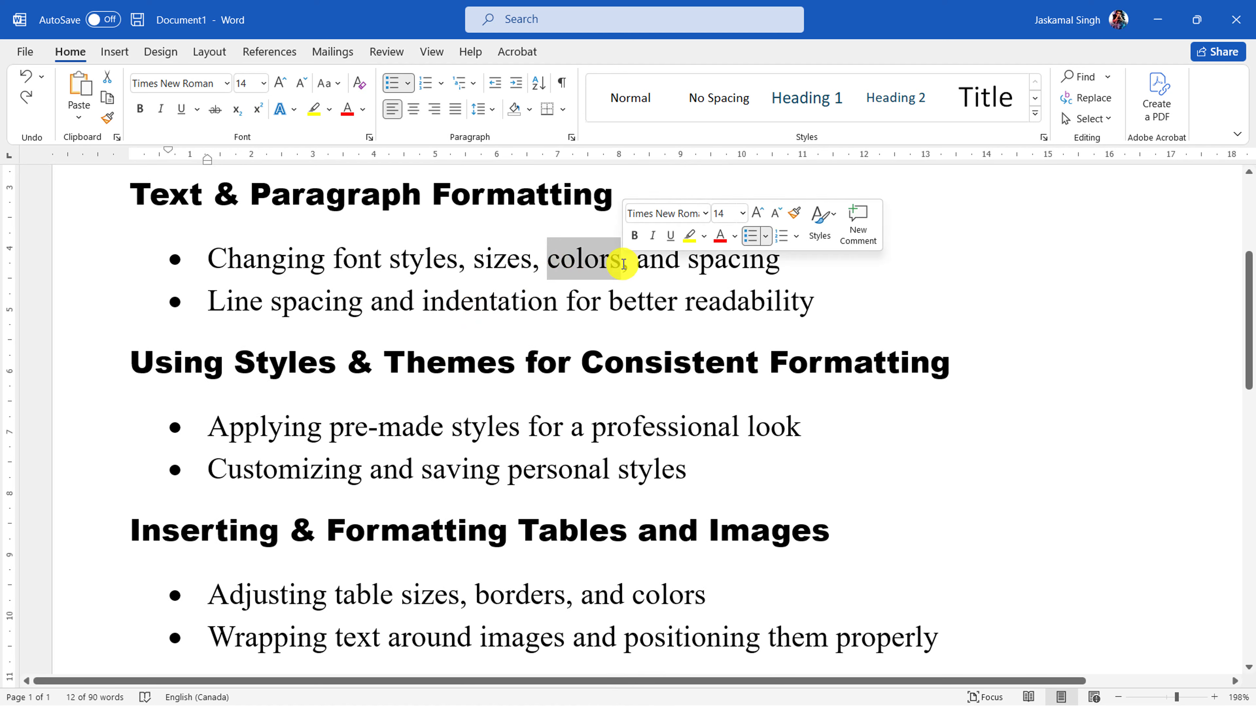
click(296, 113)
mouse_move(364, 275)
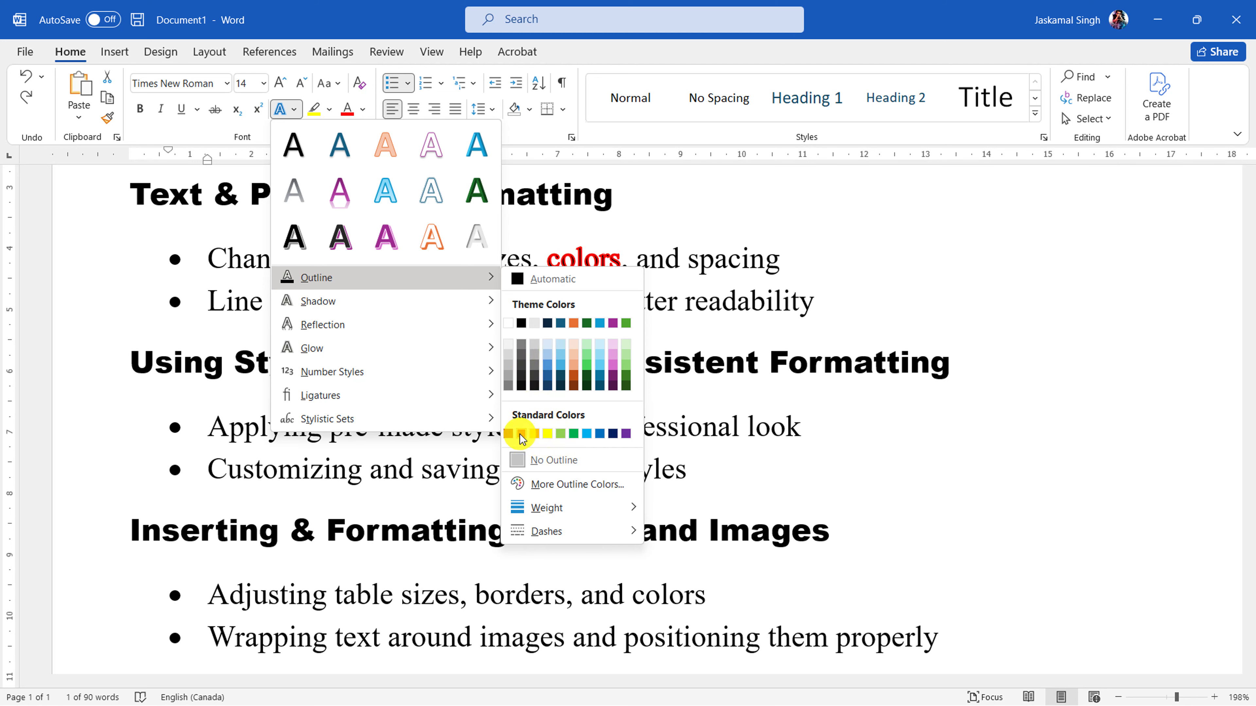
mouse_move(421, 303)
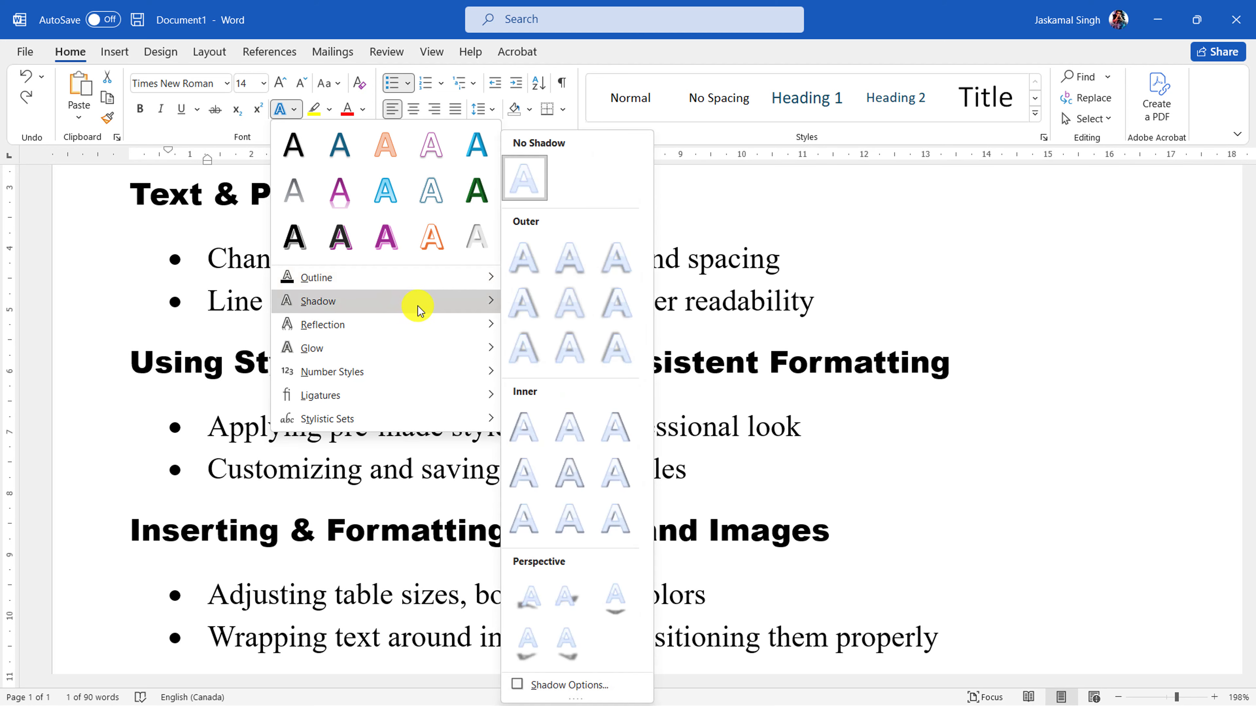
click(524, 418)
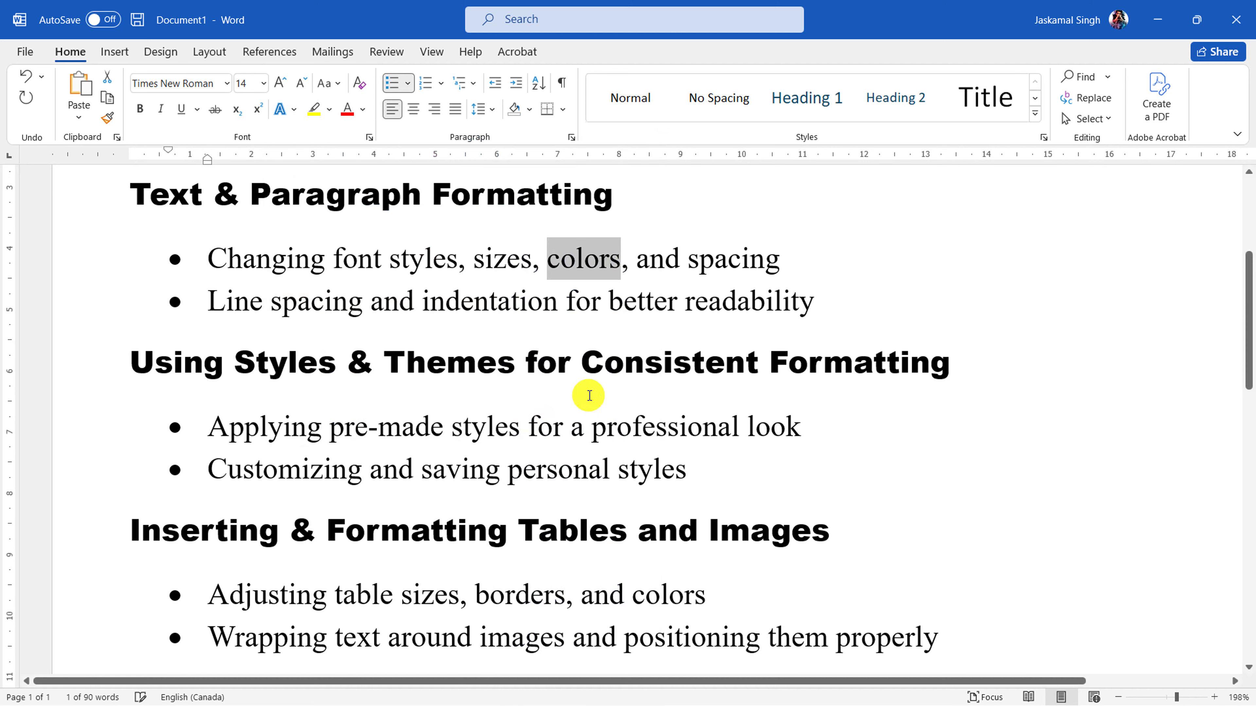
- Preview an orange glow and view the number style choices for the word "colors" without applying them, leaving the text deselected
click(289, 108)
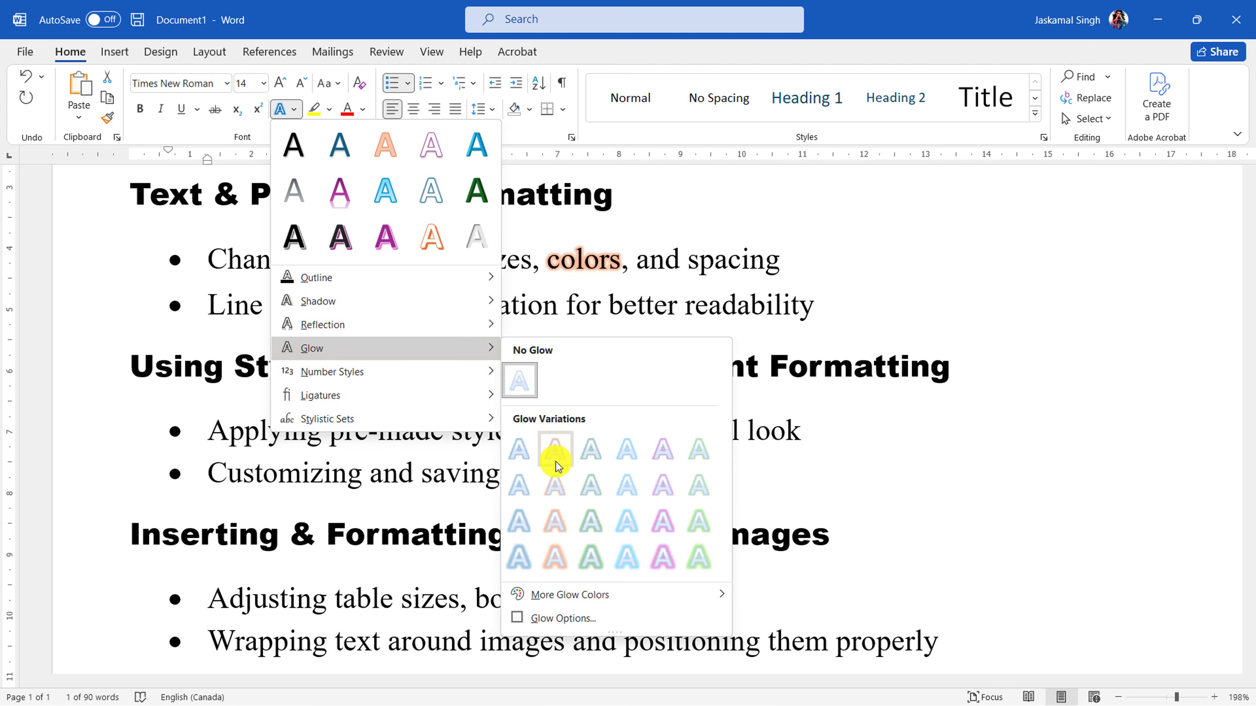
mouse_move(647, 599)
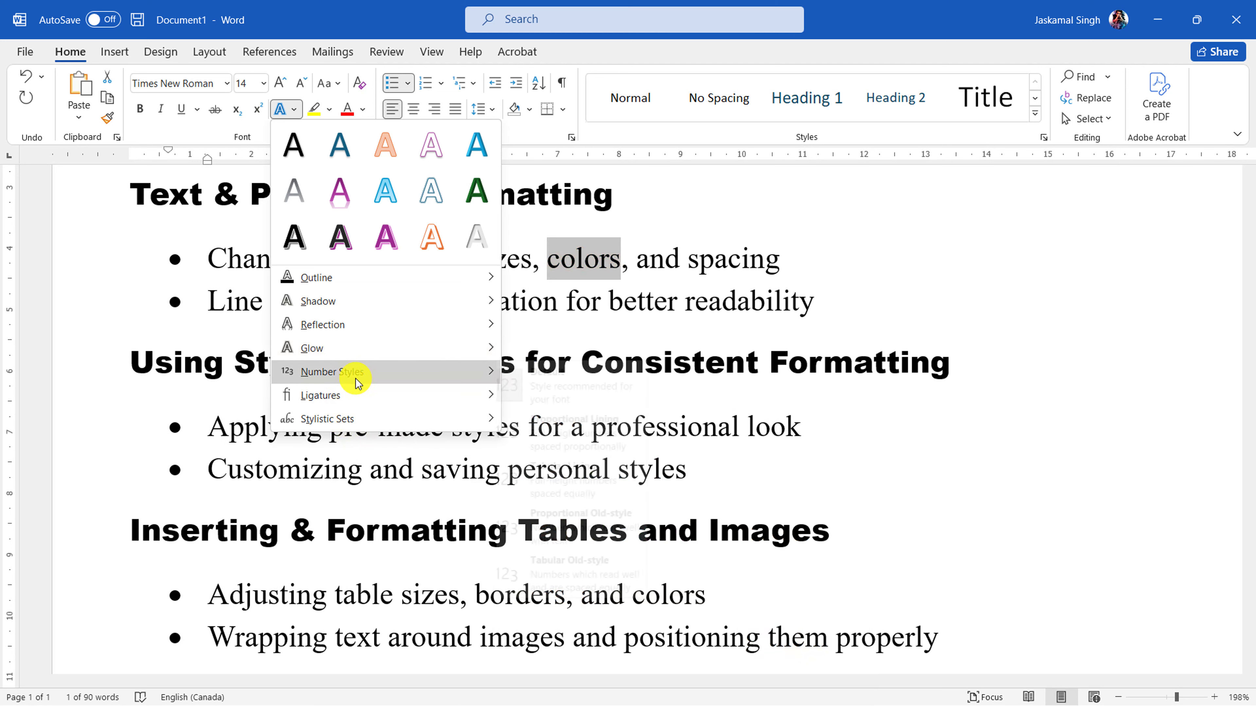
mouse_move(372, 380)
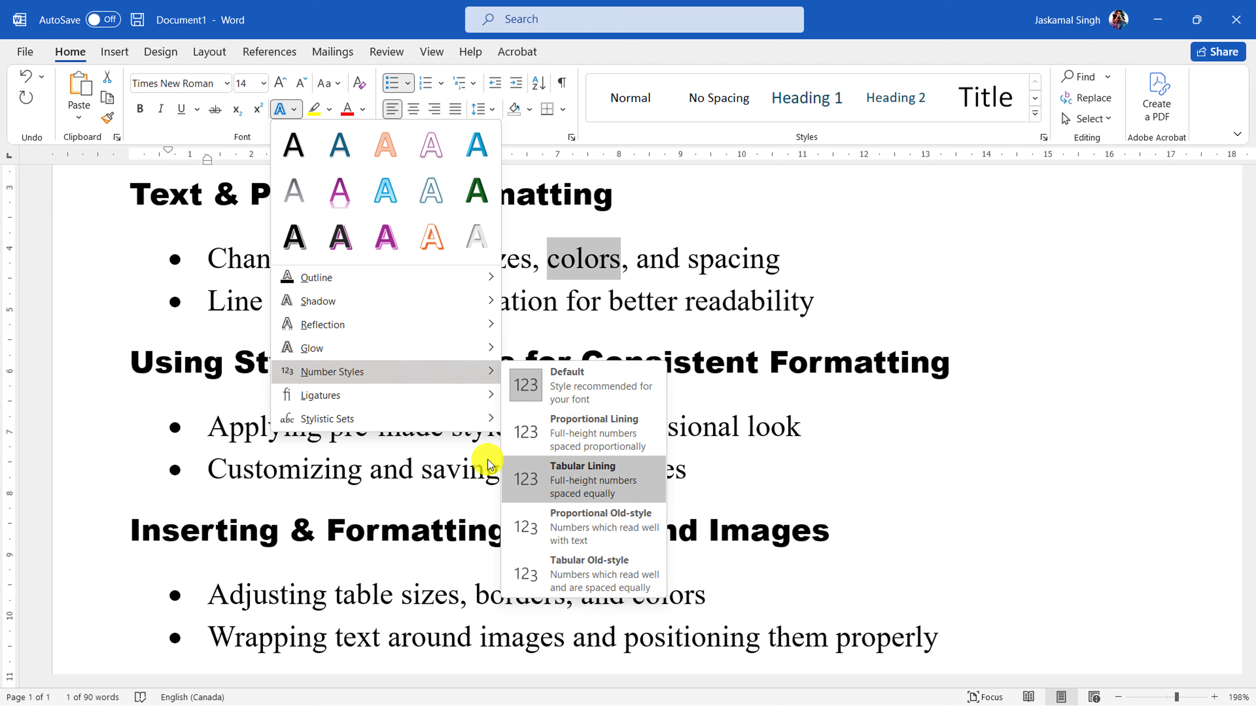
mouse_move(406, 398)
click(726, 267)
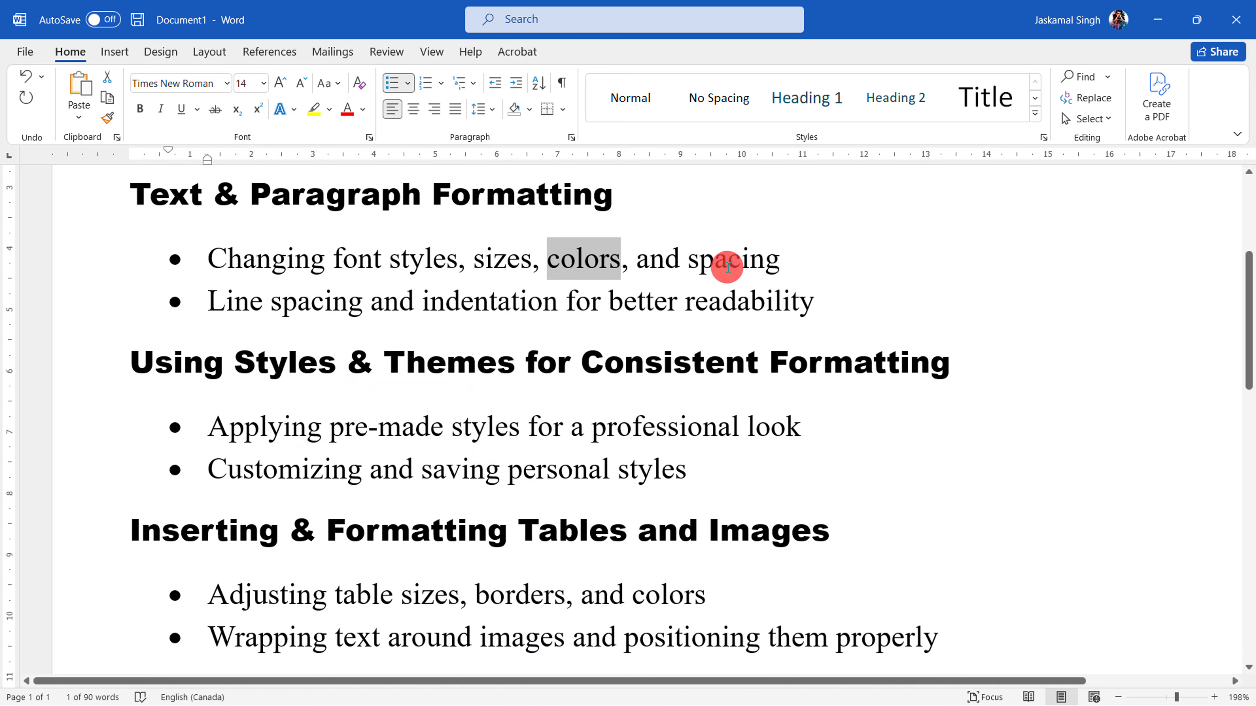
drag(700, 259, 810, 270)
click(809, 269)
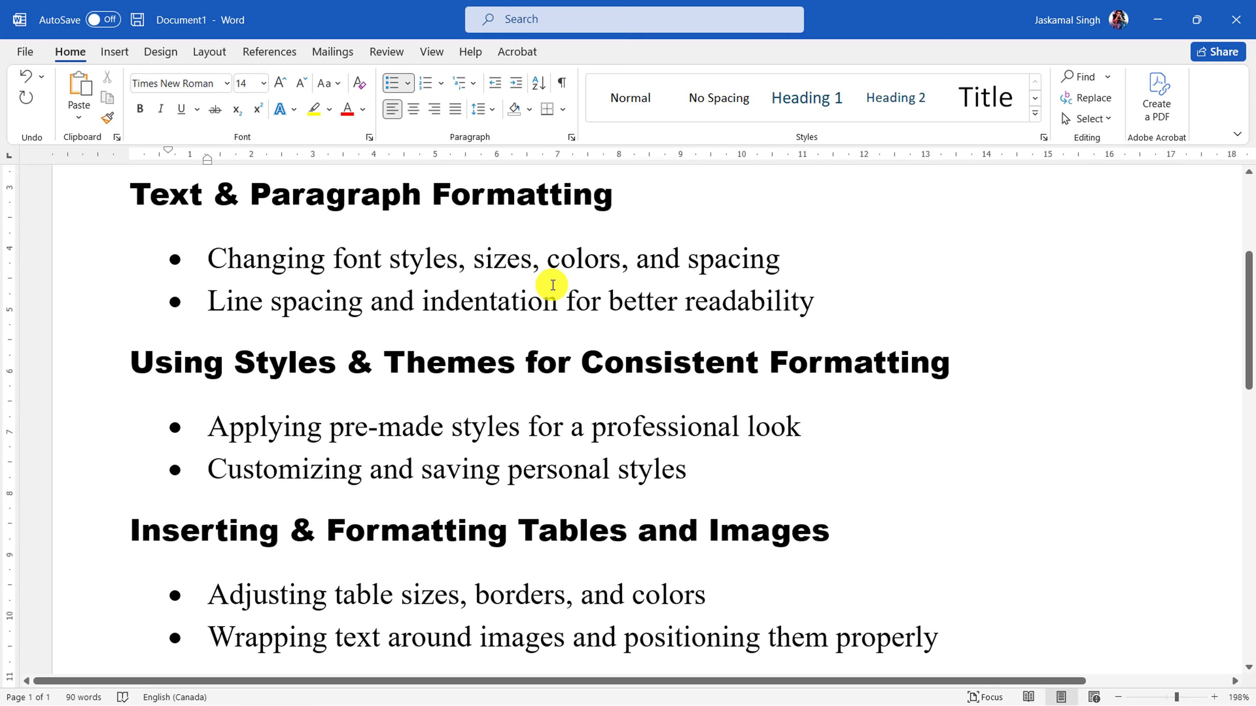
- Clear all formatting from the two bullets under Understanding Document Layout & Page Setup
scroll(517, 285, down, 7)
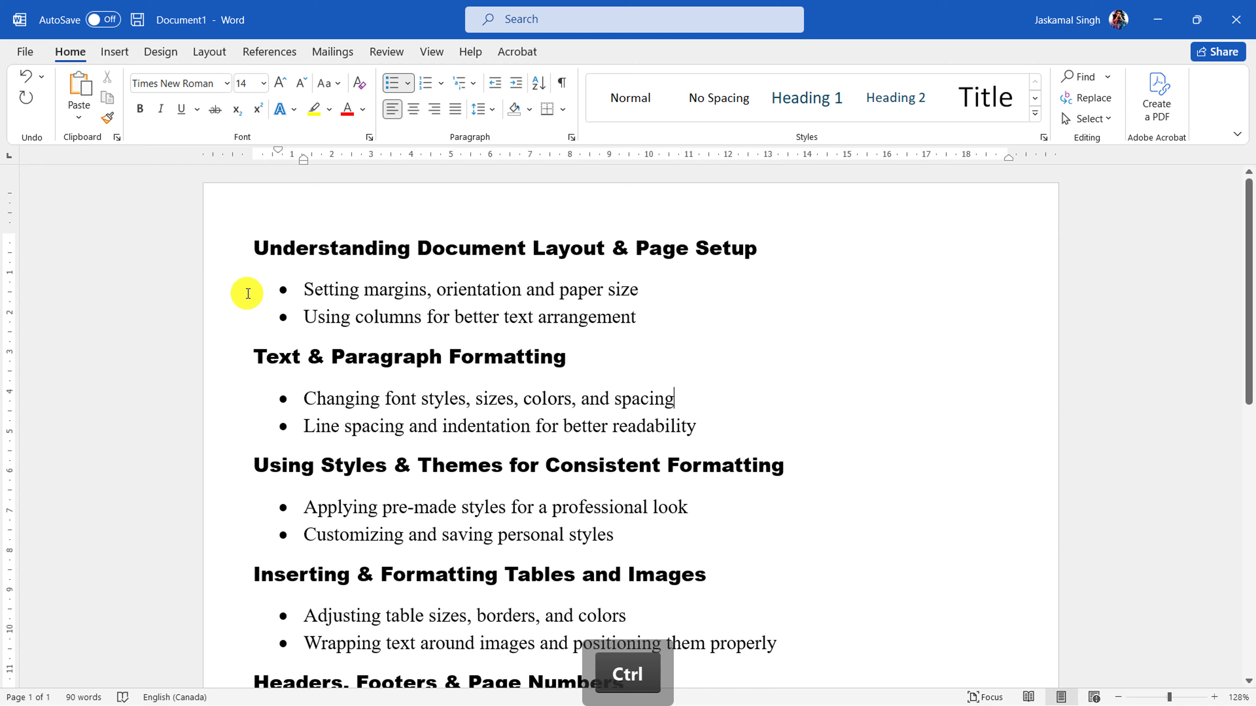
drag(274, 289, 586, 317)
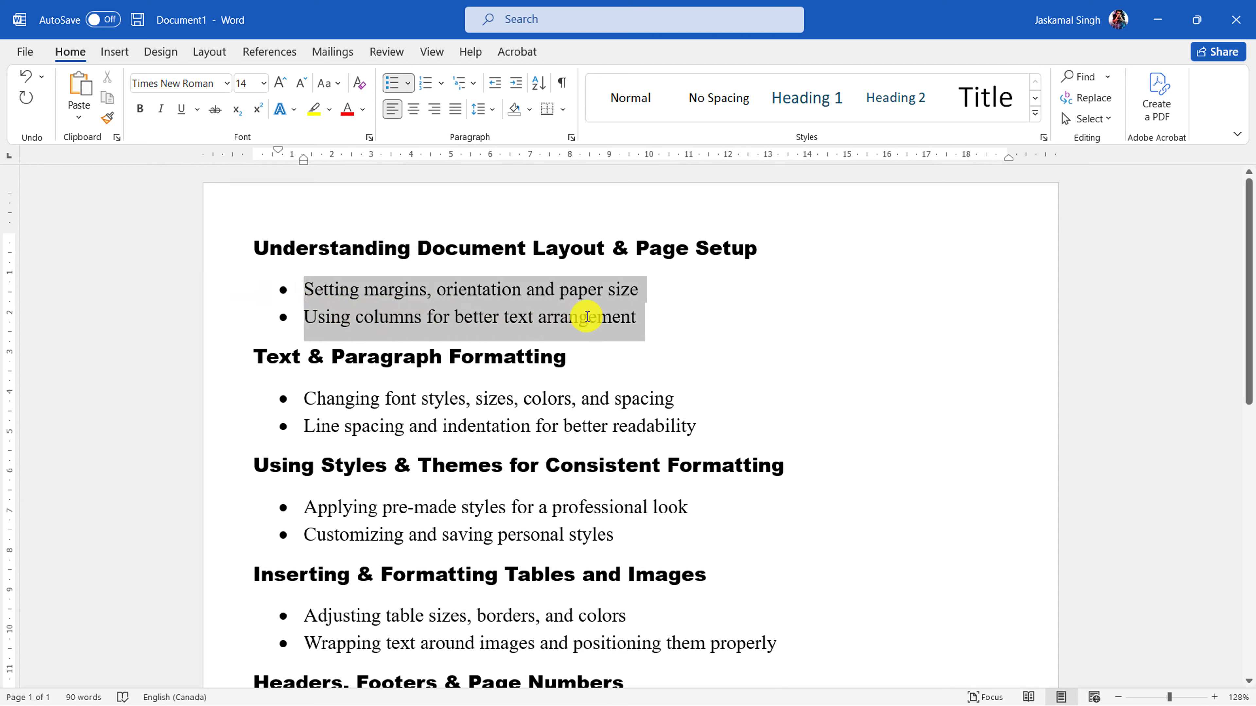
click(358, 85)
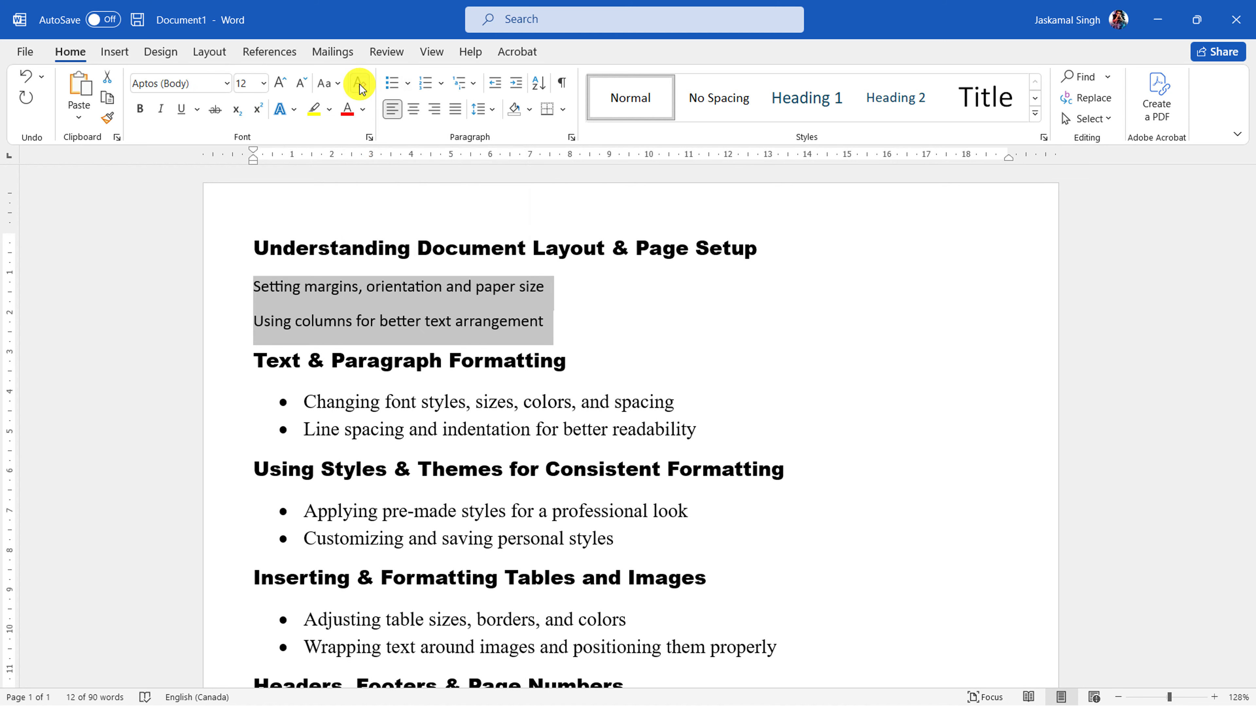
- Remove the space after the two cleared paragraphs under the first heading and turn them back into a bulleted list
click(479, 114)
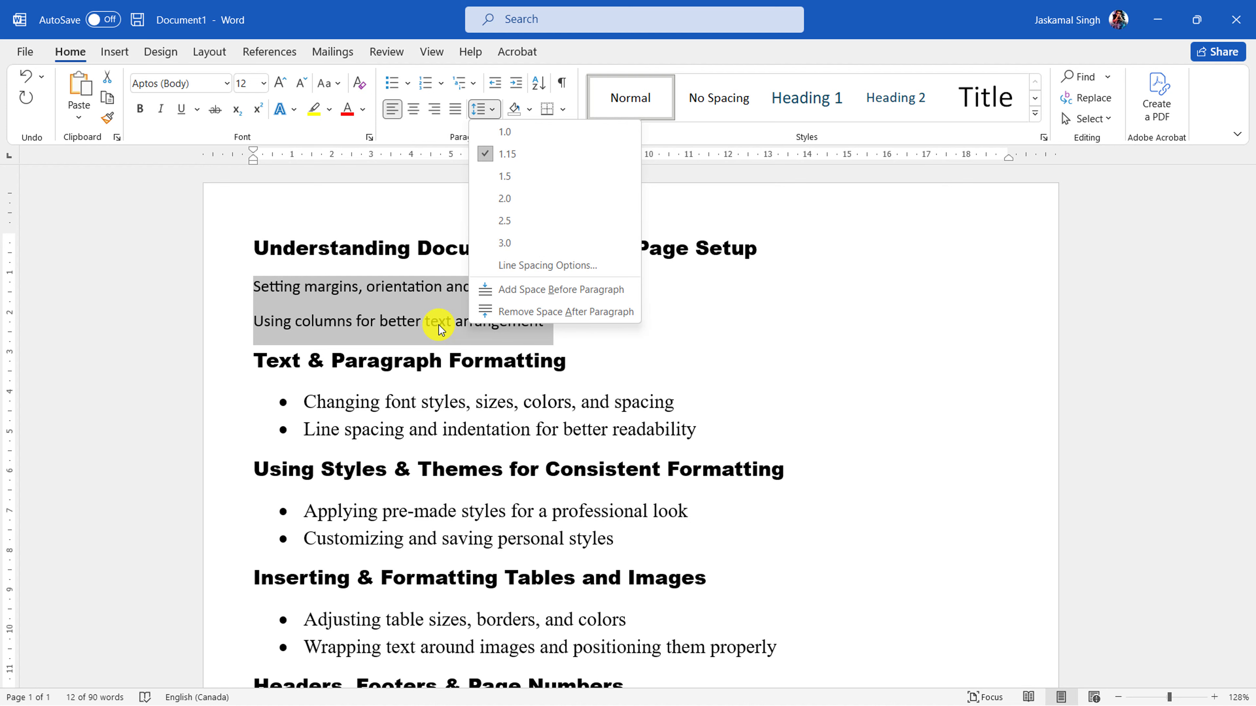
click(596, 317)
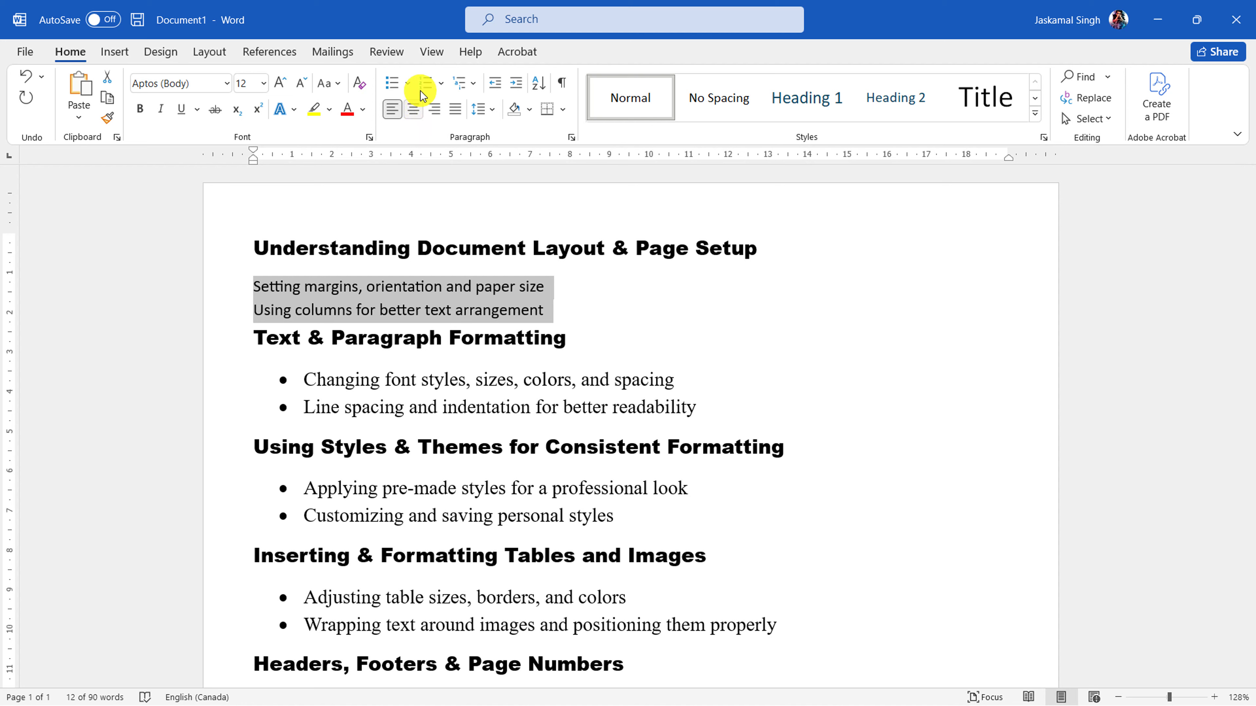
click(391, 85)
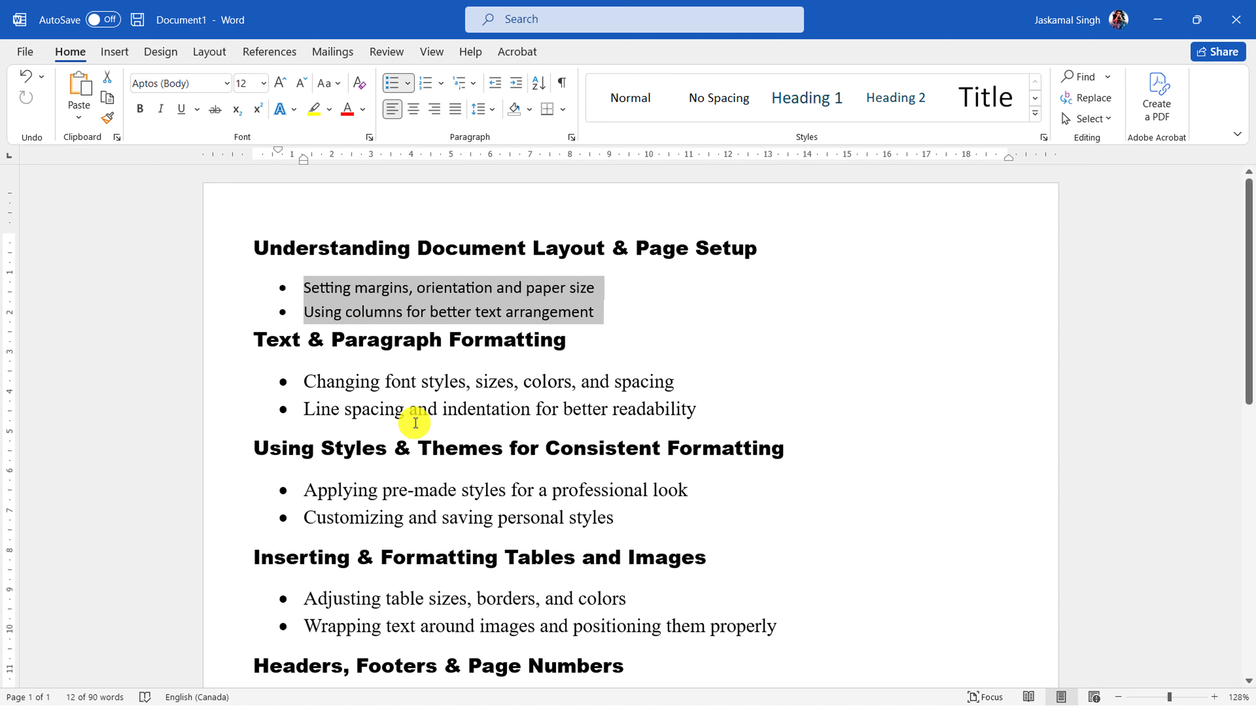
- Add space before and after the two bulleted paragraphs under Understanding Document Layout & Page Setup
click(482, 111)
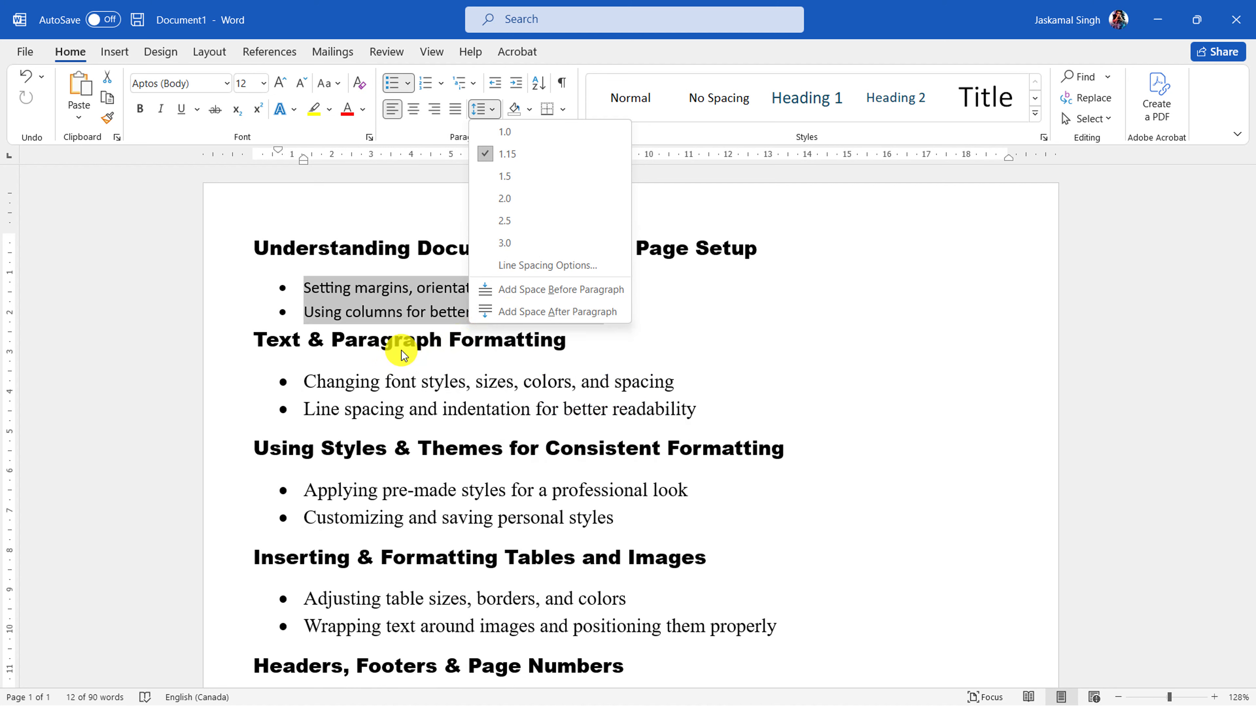
click(194, 250)
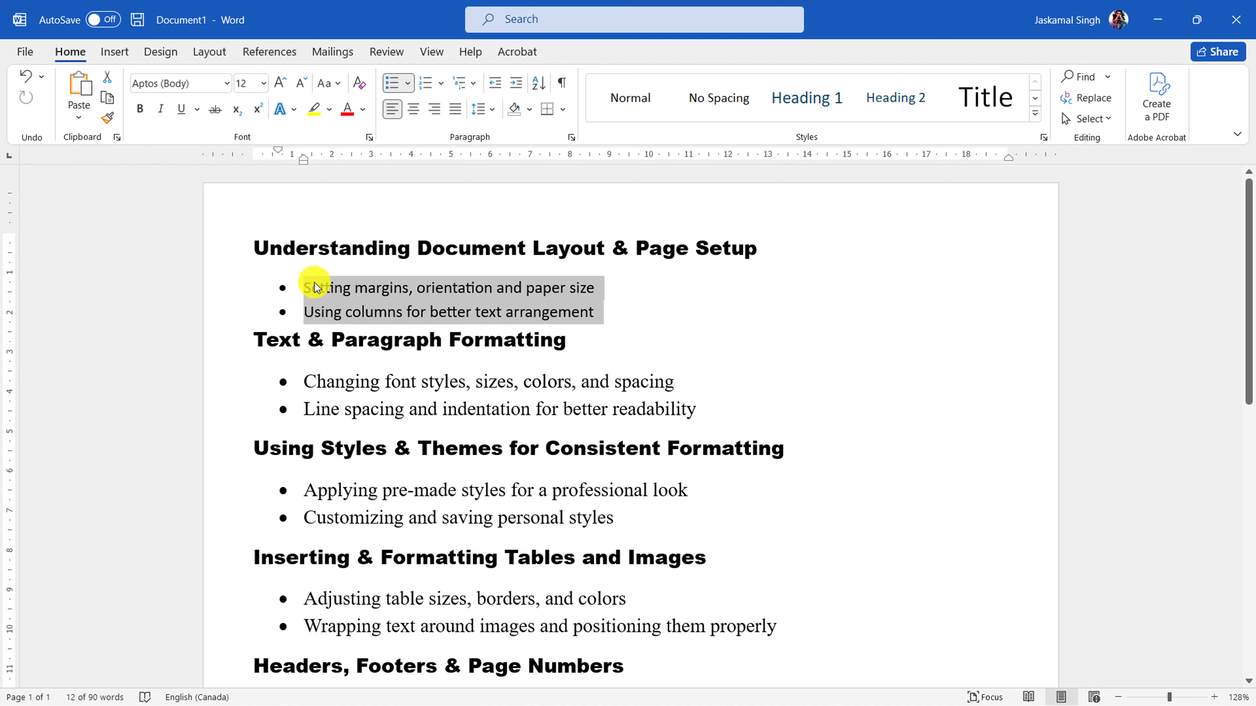
ctrl+scroll(364, 239, up, 10)
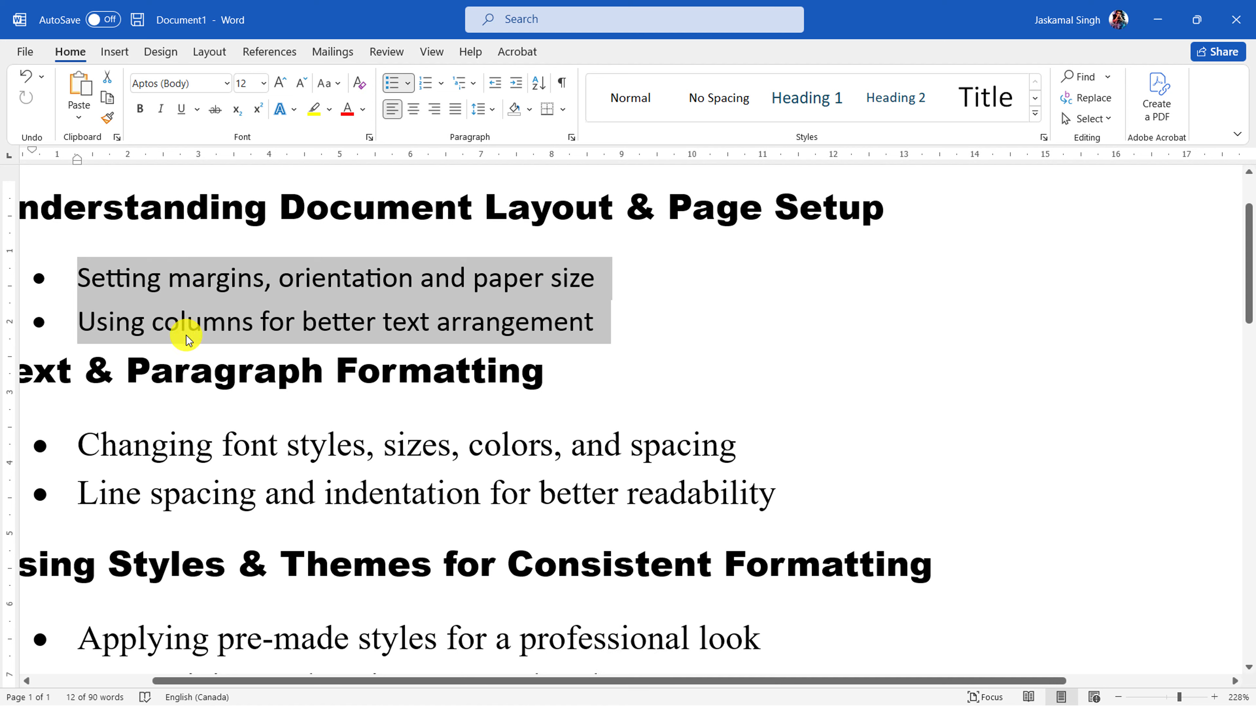
click(482, 108)
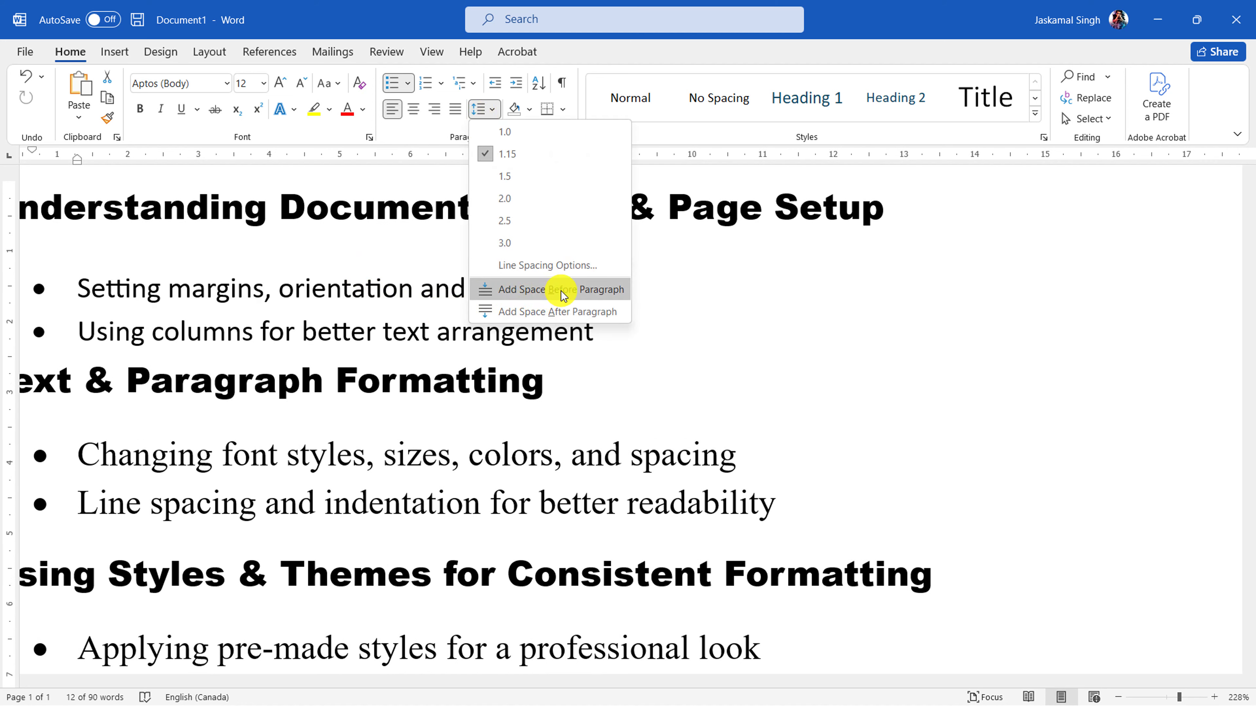
click(562, 292)
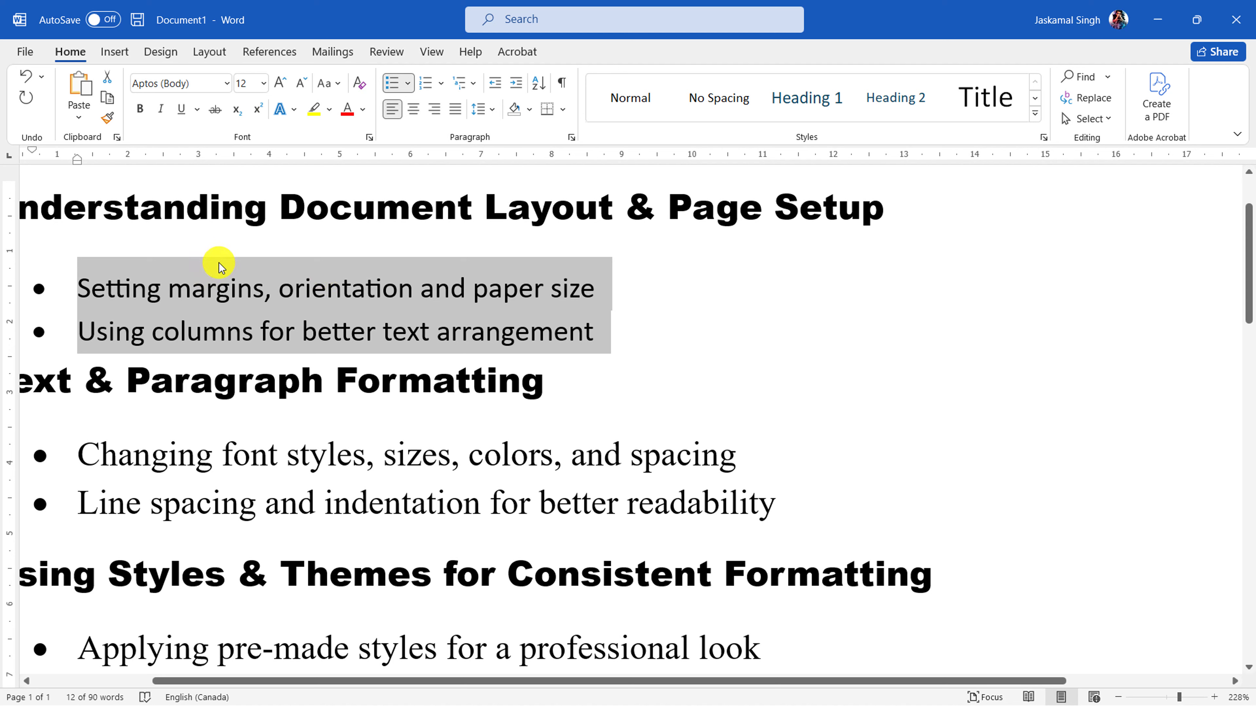
click(483, 108)
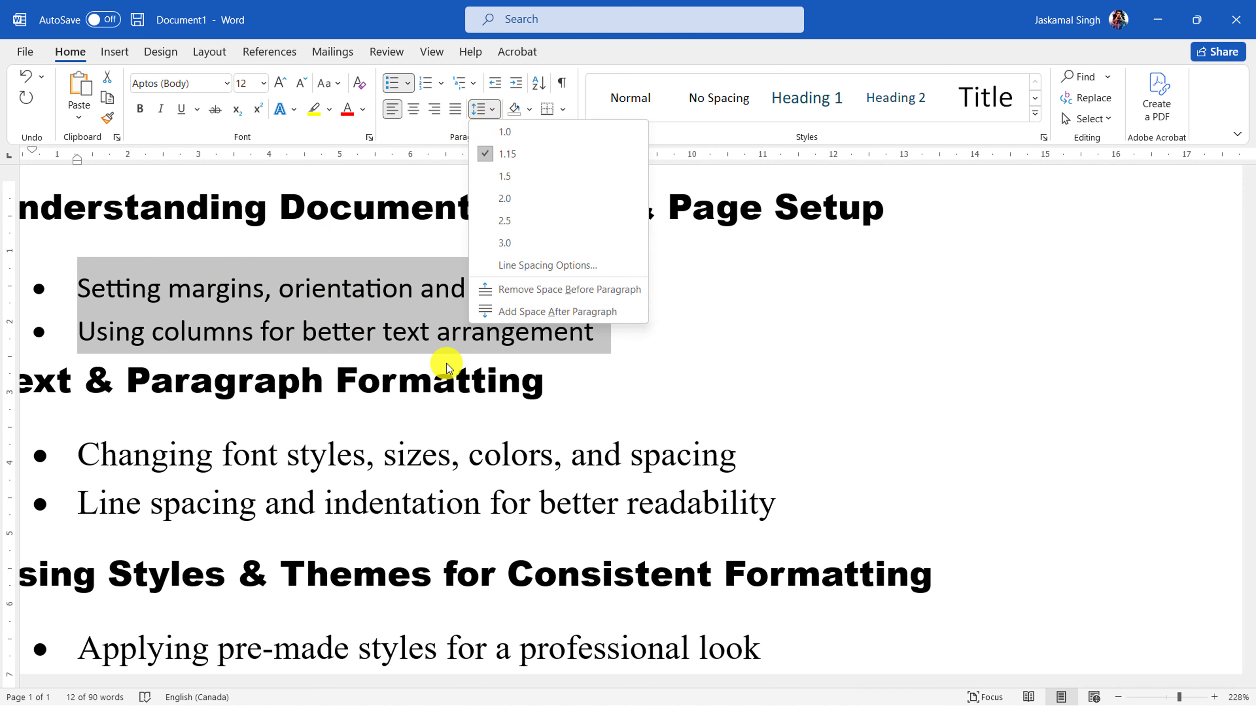
click(561, 313)
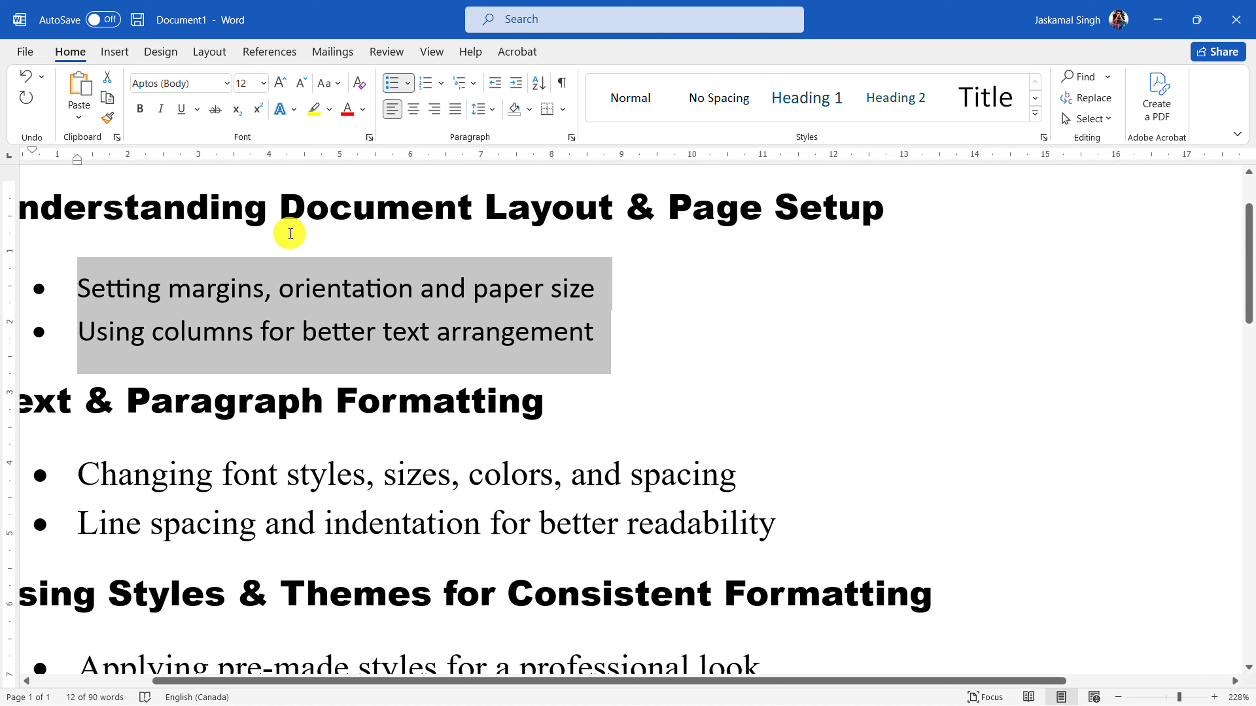
- Preview removing the space after the two bulleted paragraphs without applying it, leaving the text deselected
click(478, 109)
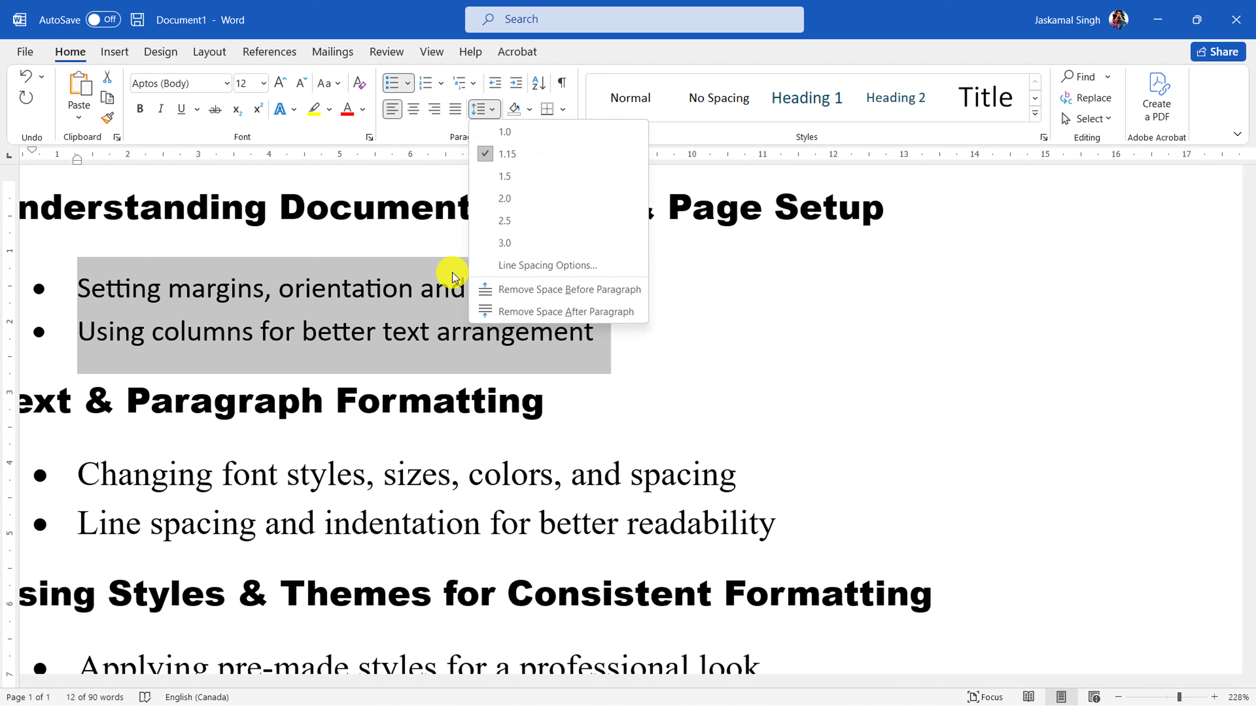
click(611, 310)
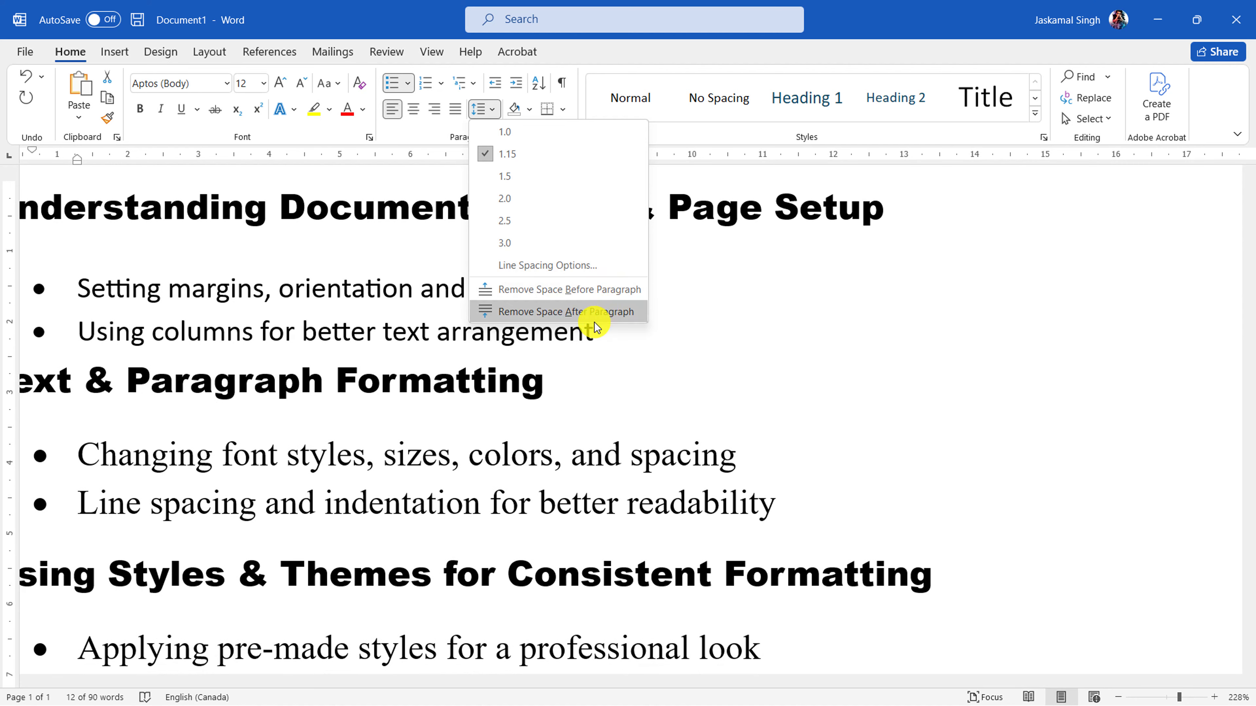
click(732, 389)
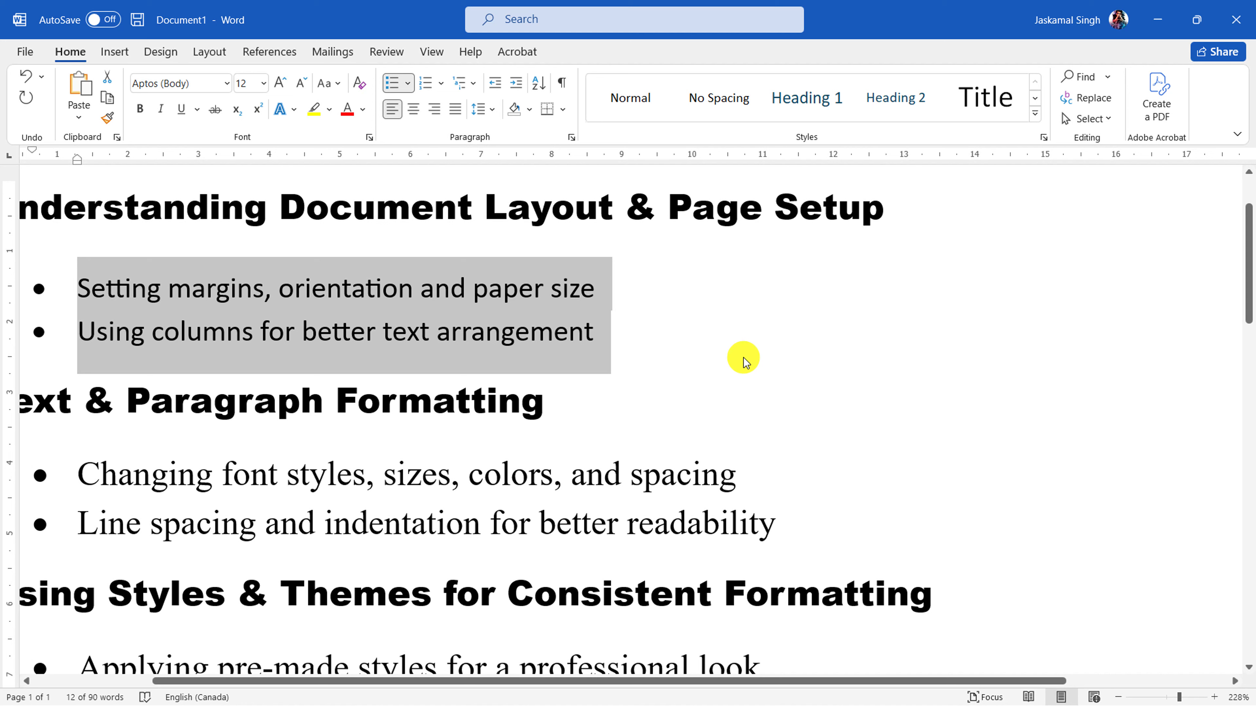
click(623, 332)
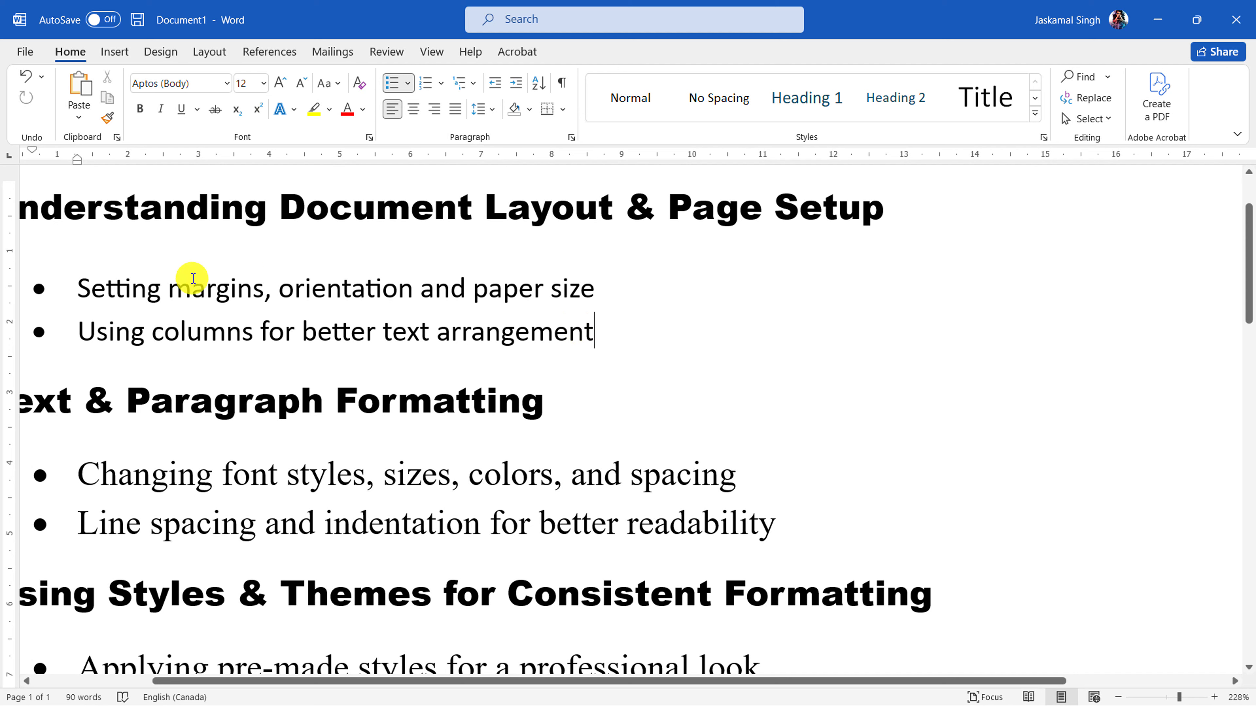
- View the line spacing options for the two bullets under the first heading and close them without changes
drag(615, 341, 97, 273)
click(479, 110)
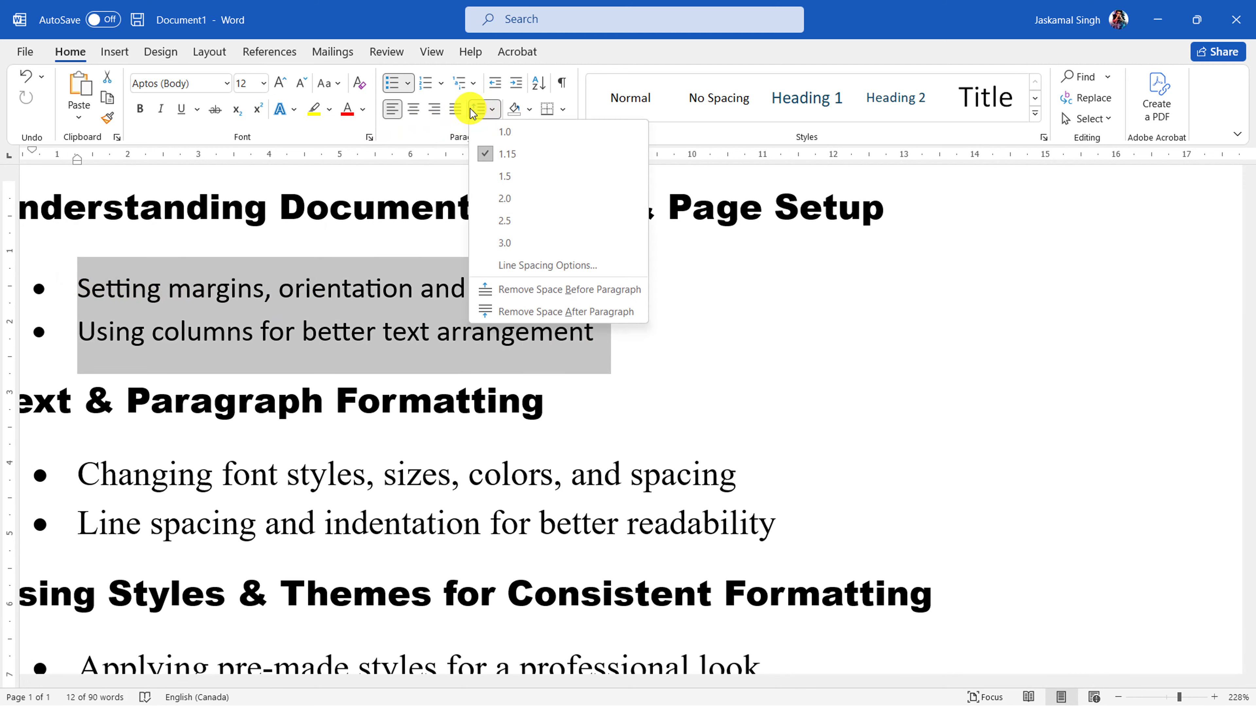
click(539, 269)
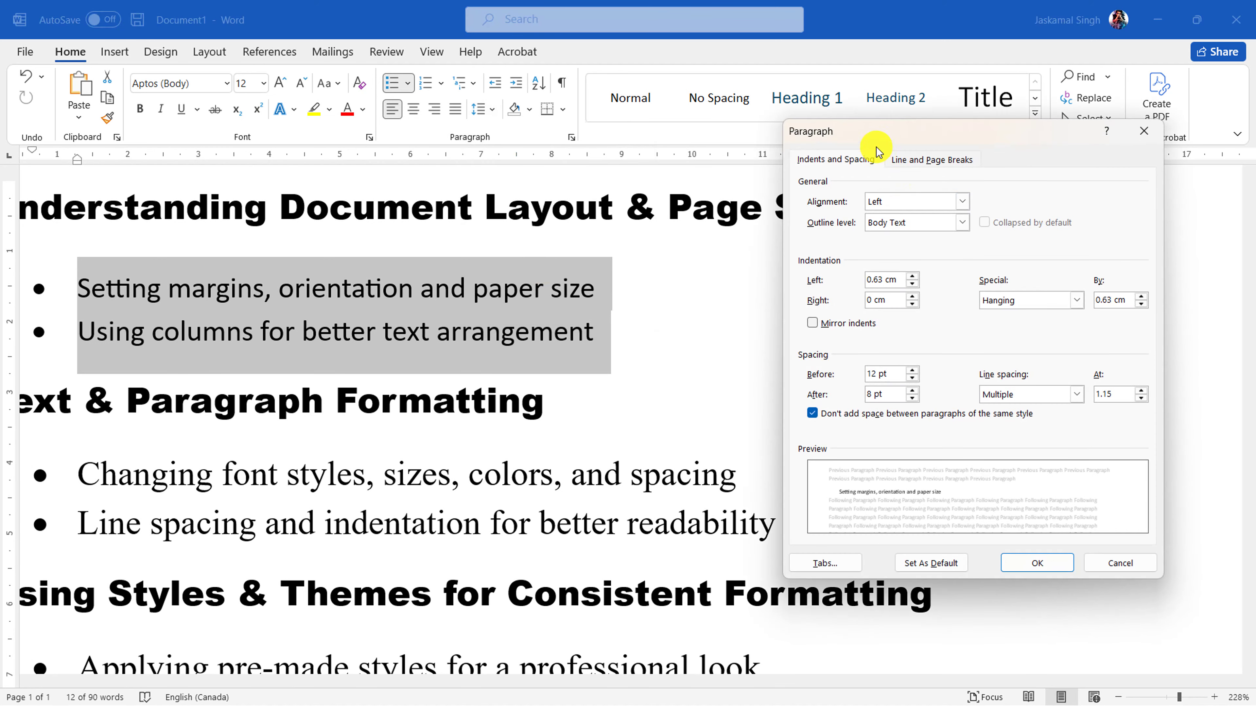
drag(874, 141, 718, 131)
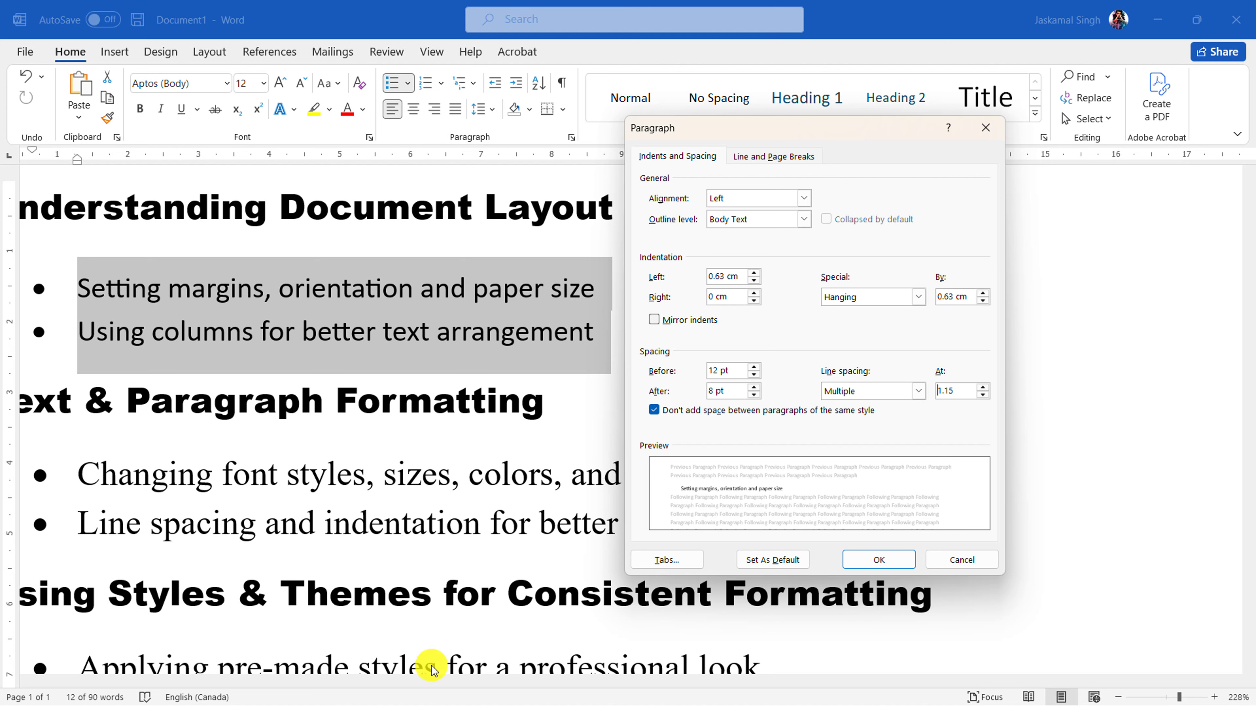
click(970, 569)
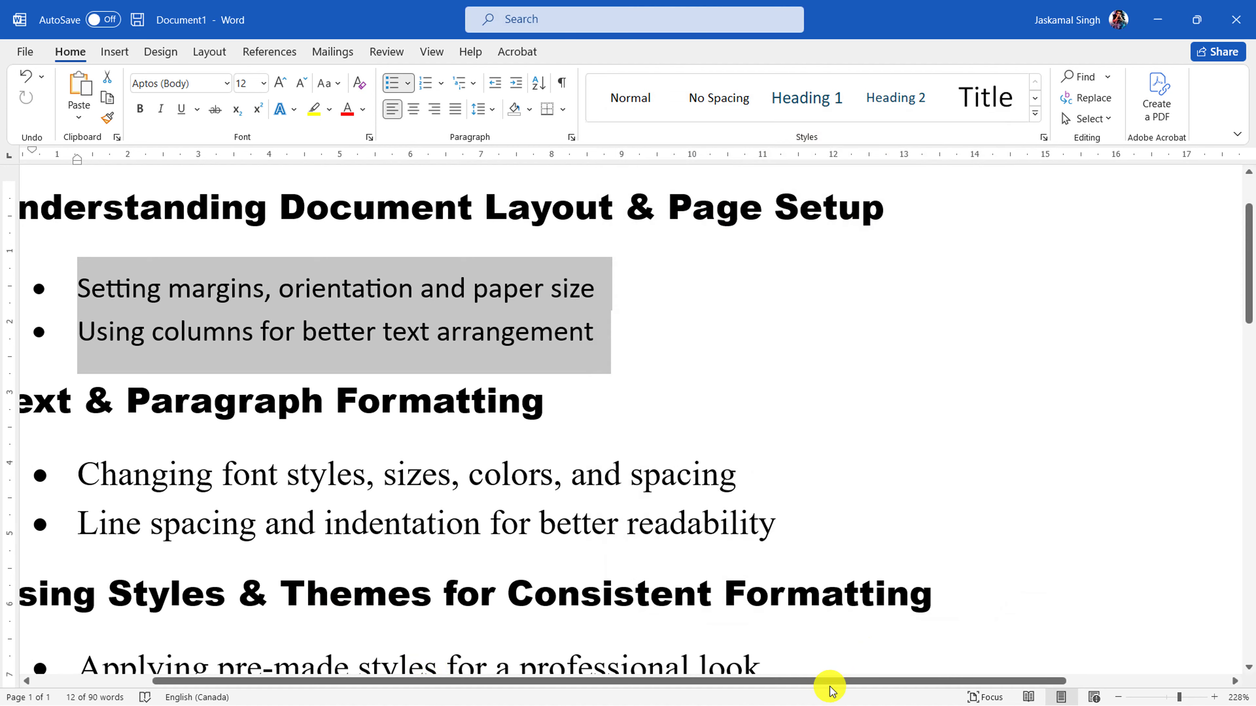
- Set the left indentation of the two bullets under Understanding Document Layout & Page Setup to 1 cm
drag(829, 681, 680, 683)
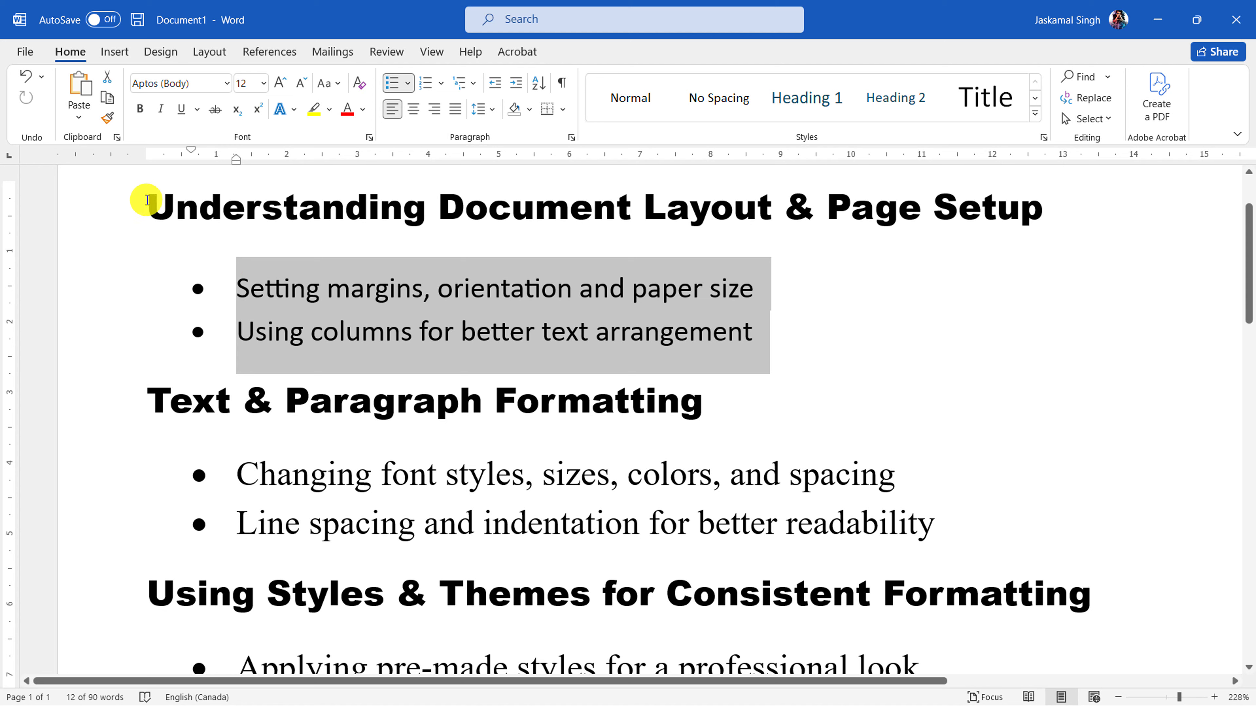
drag(148, 200, 260, 205)
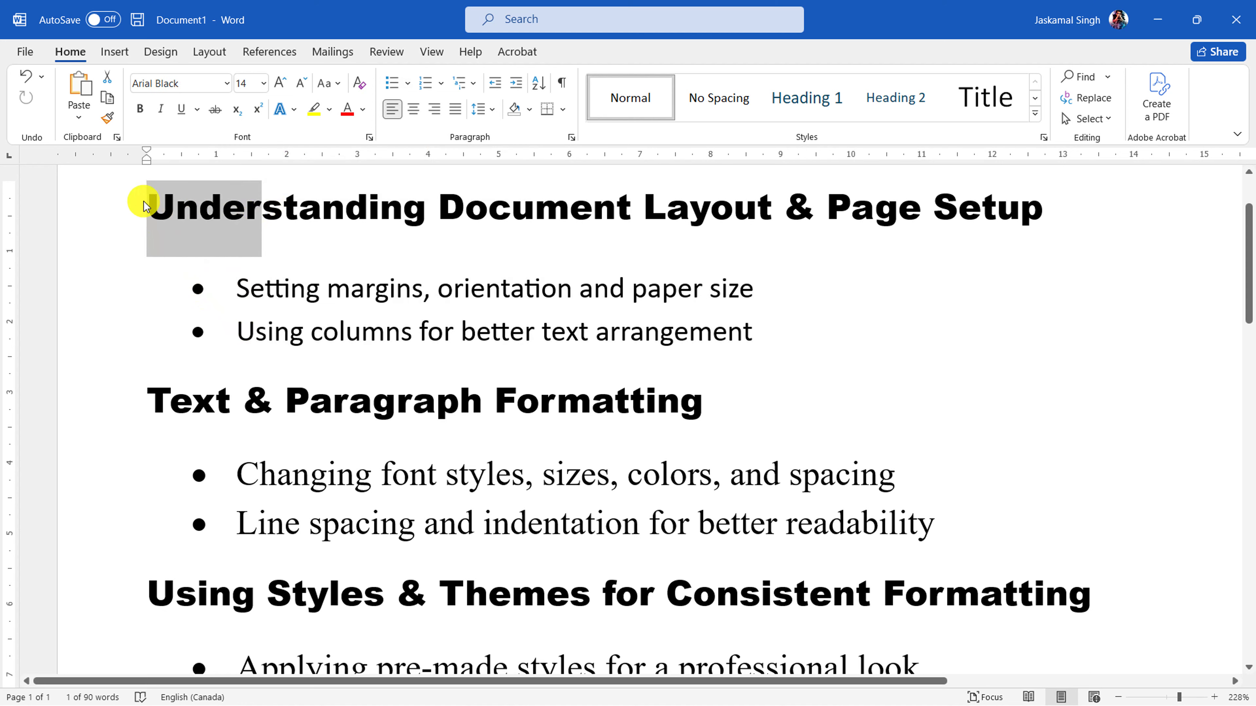
drag(239, 289, 744, 330)
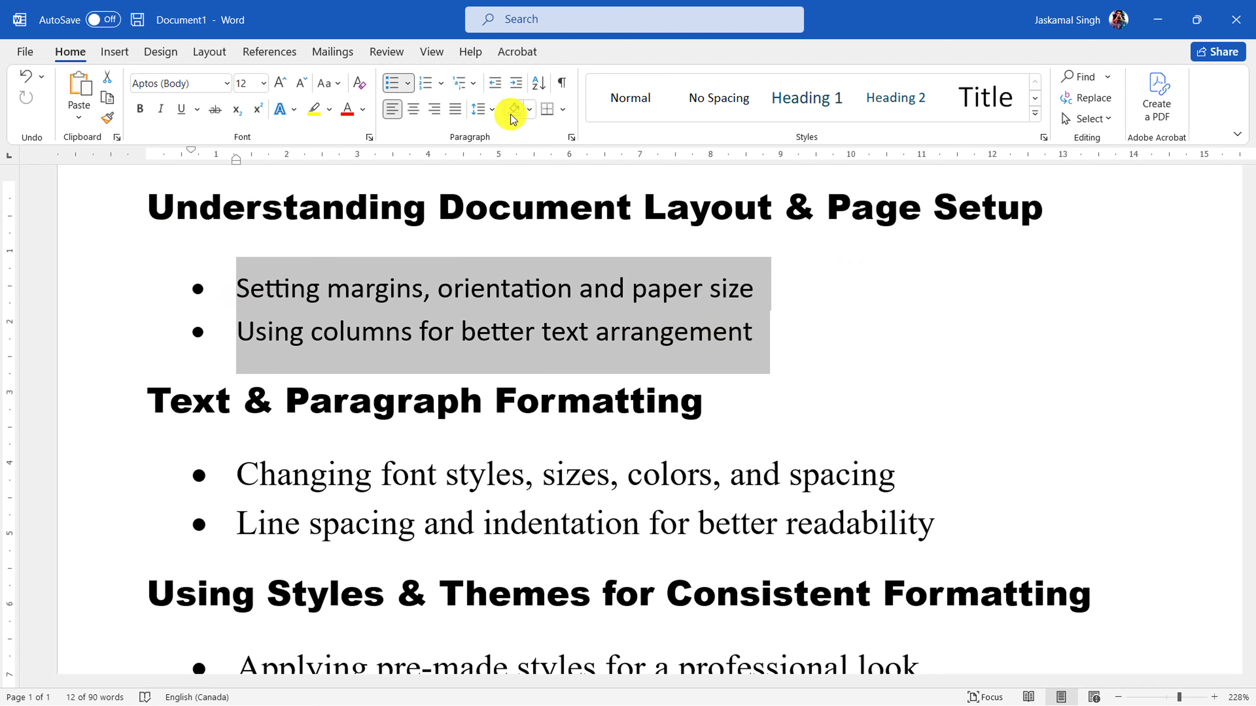
click(487, 110)
click(533, 267)
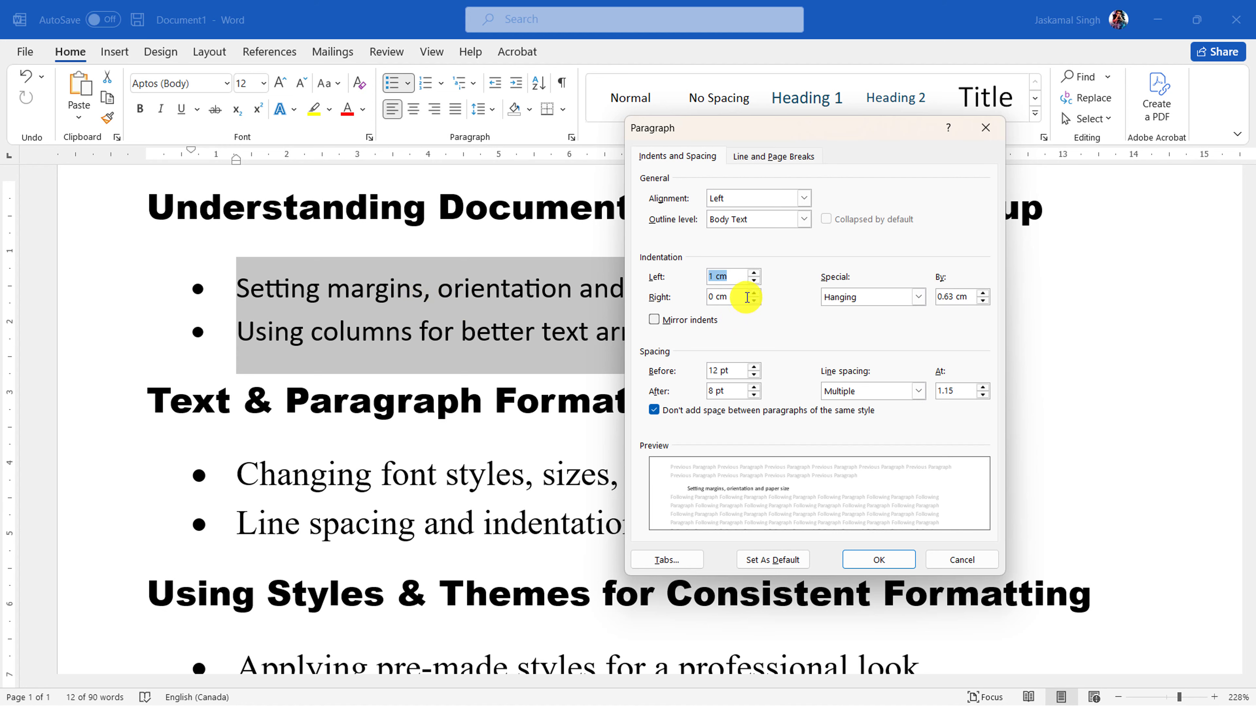
click(884, 560)
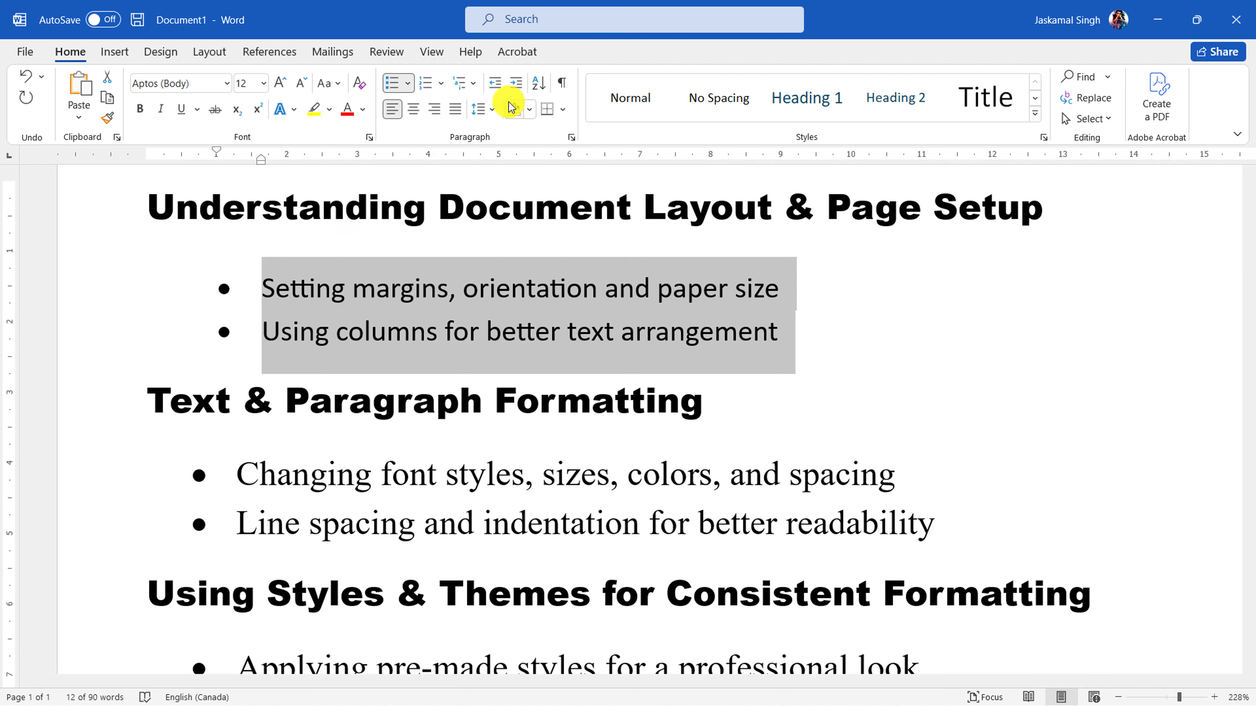
- Set the two bullets' left indentation to 0.63 cm and their spacing before and after to 30 pt
click(481, 110)
click(532, 265)
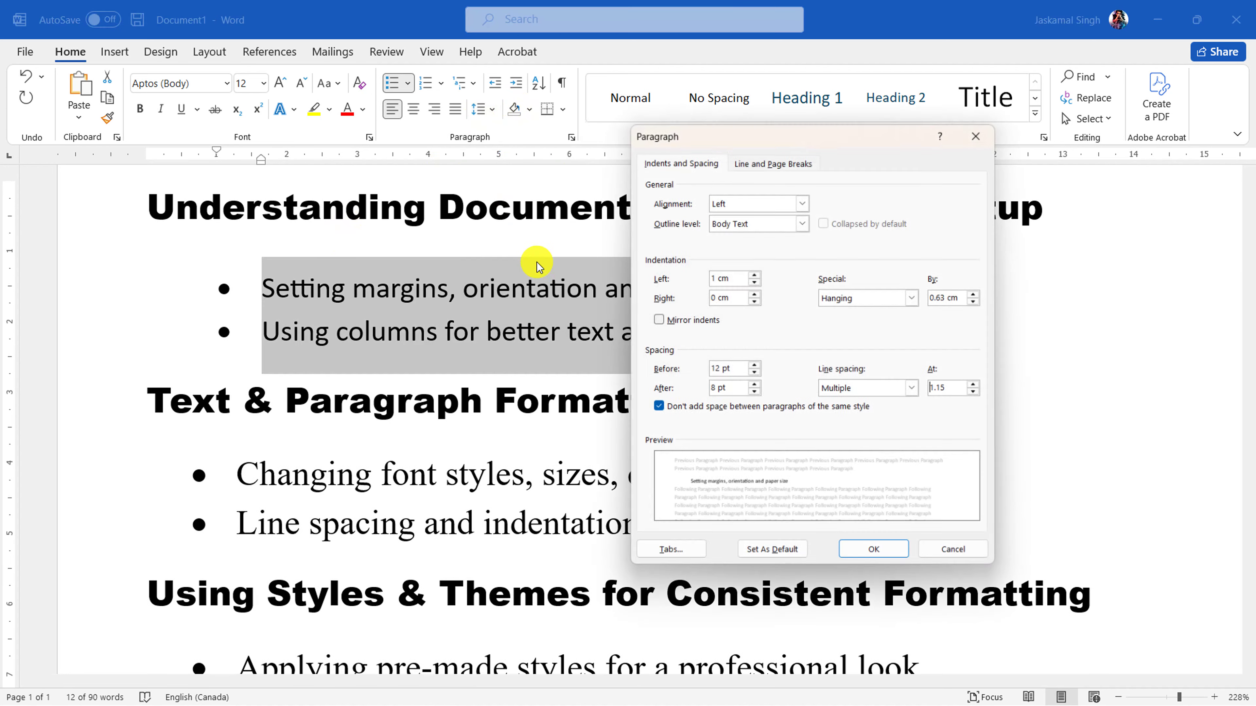
click(754, 281)
click(753, 280)
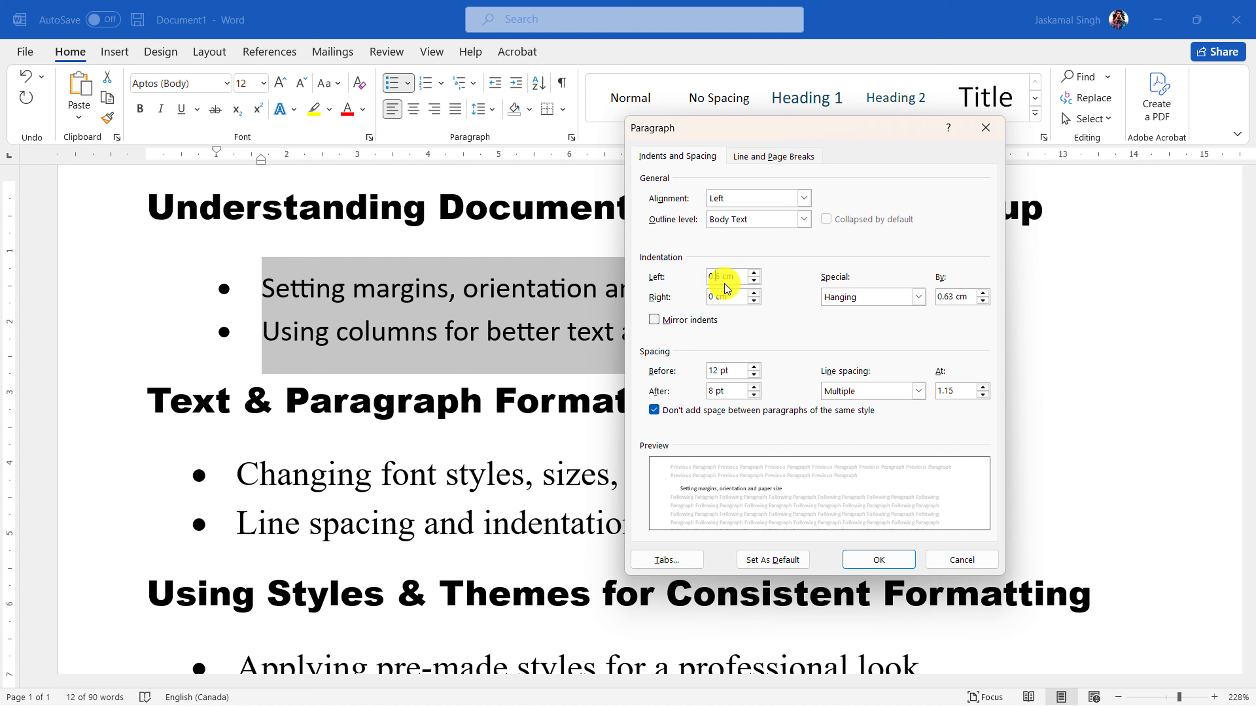
text(0.63)
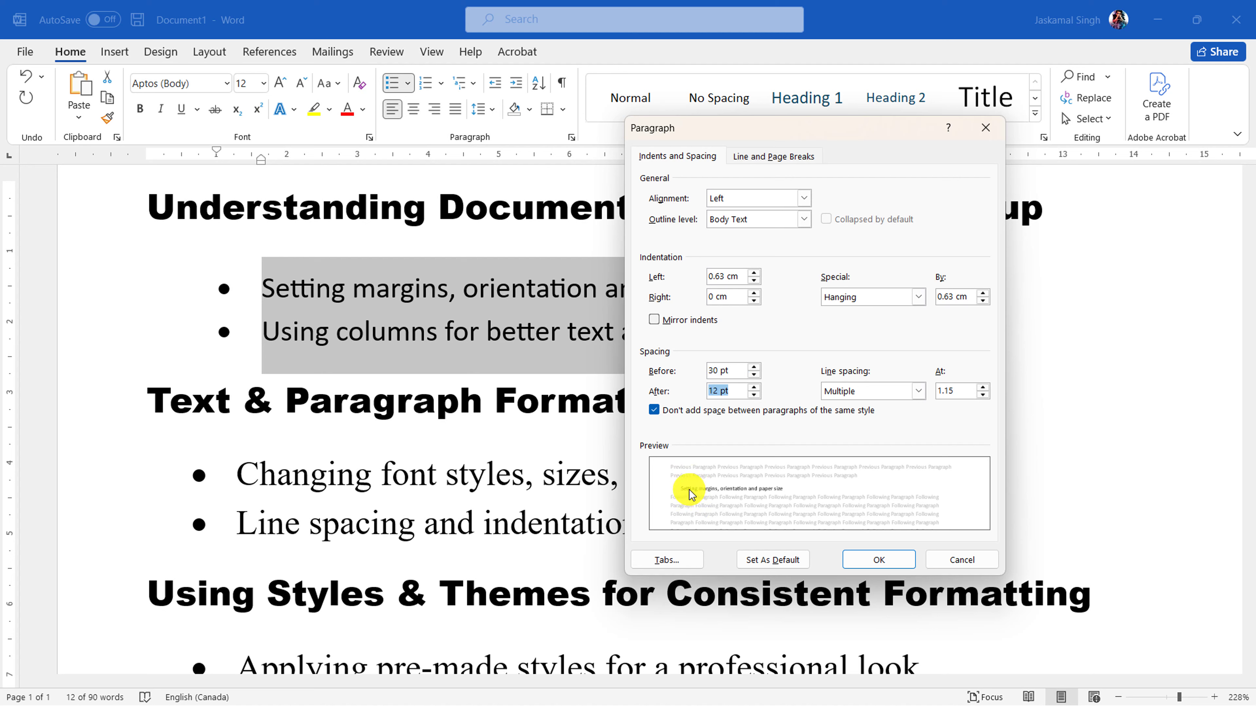
click(754, 388)
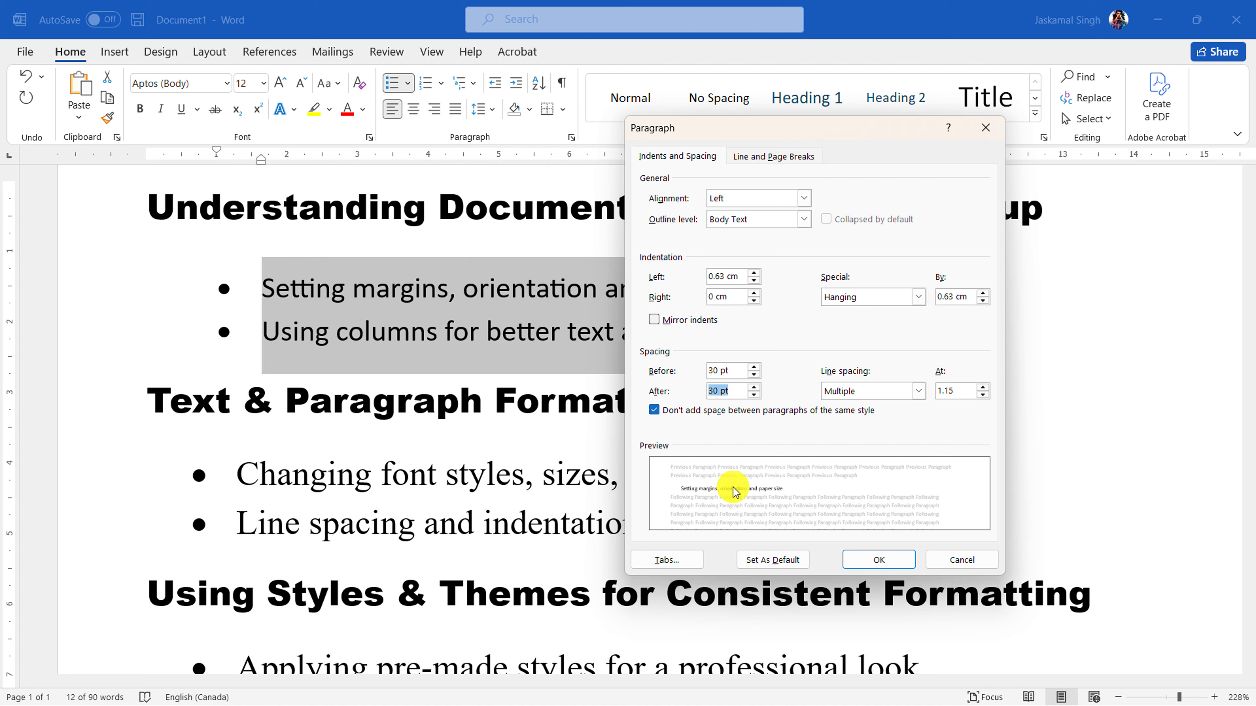
click(885, 556)
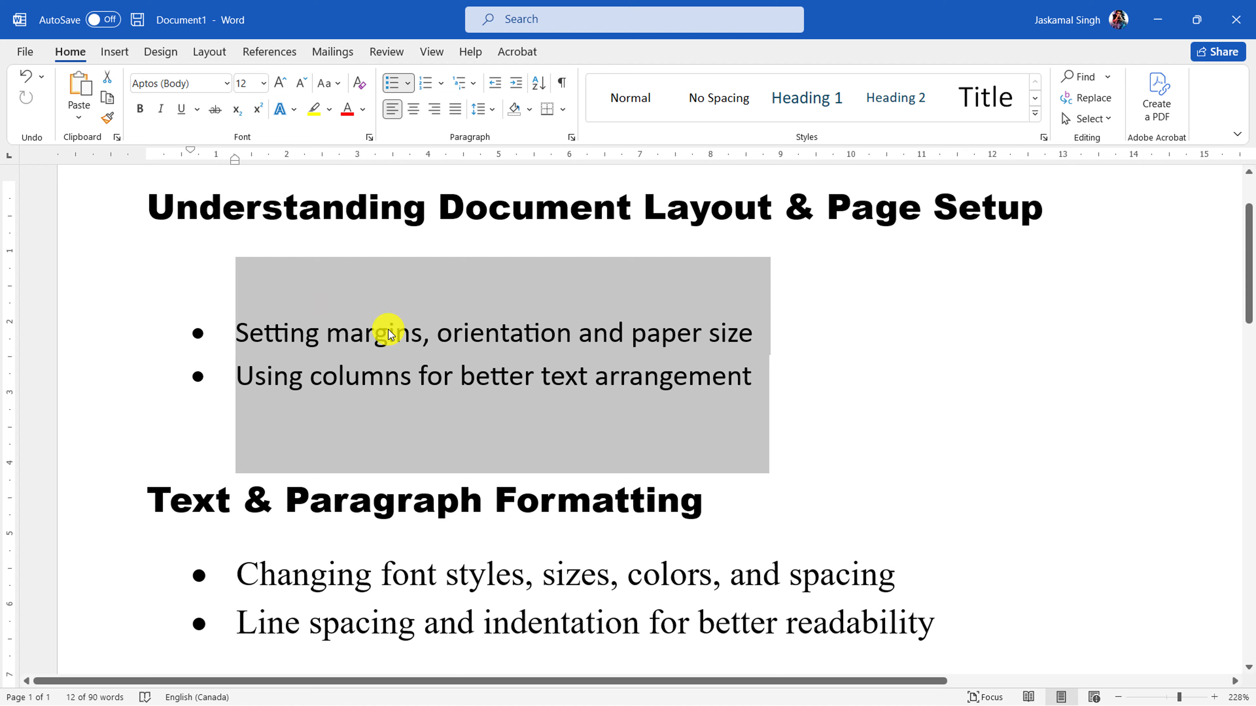
- Remove the space before and after the two bulleted paragraphs under the first heading
click(480, 108)
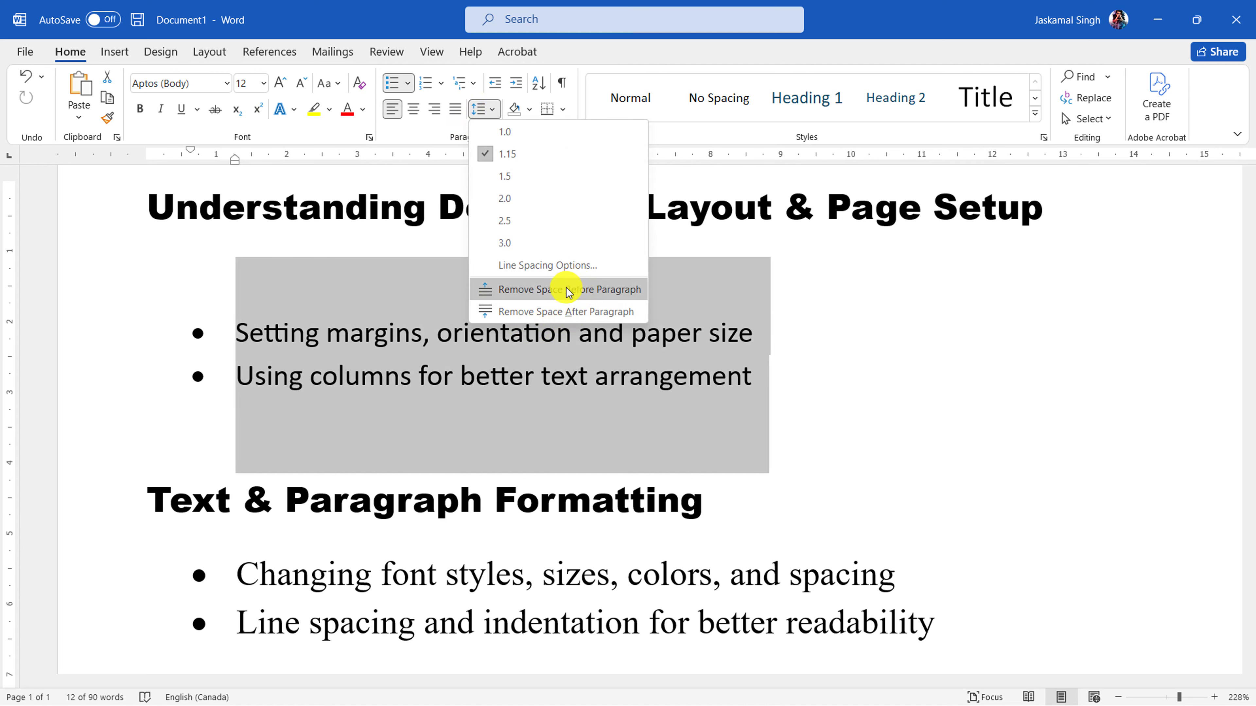
click(563, 289)
click(478, 110)
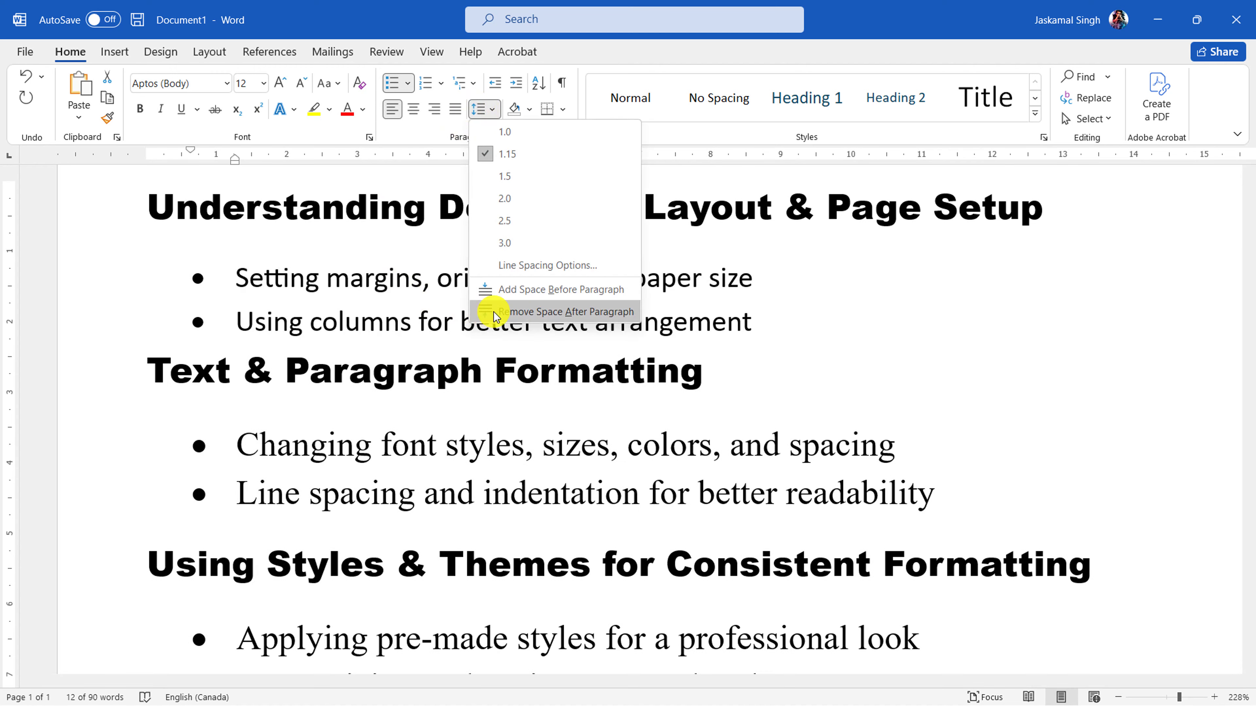
click(515, 313)
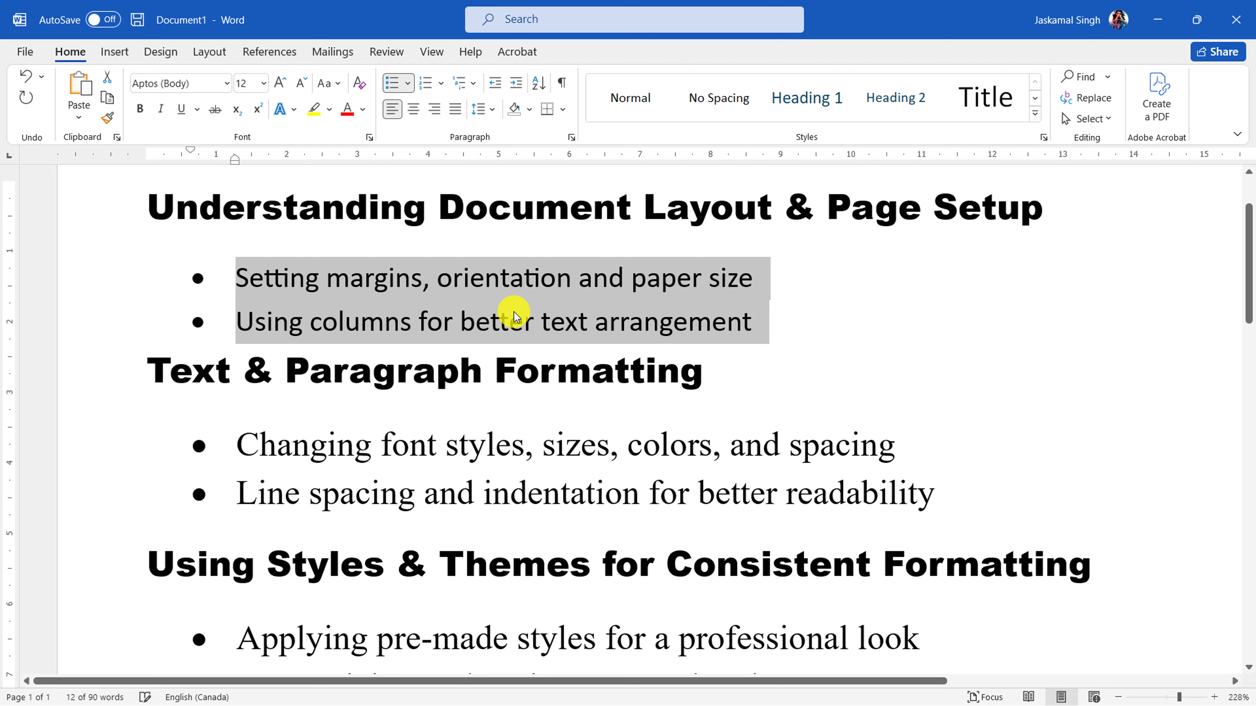
- Examine the two bullets under Text & Paragraph Formatting and compare their spacing with the rest of the outline
click(582, 289)
scroll(507, 292, down, 5)
scroll(244, 238, up, 3)
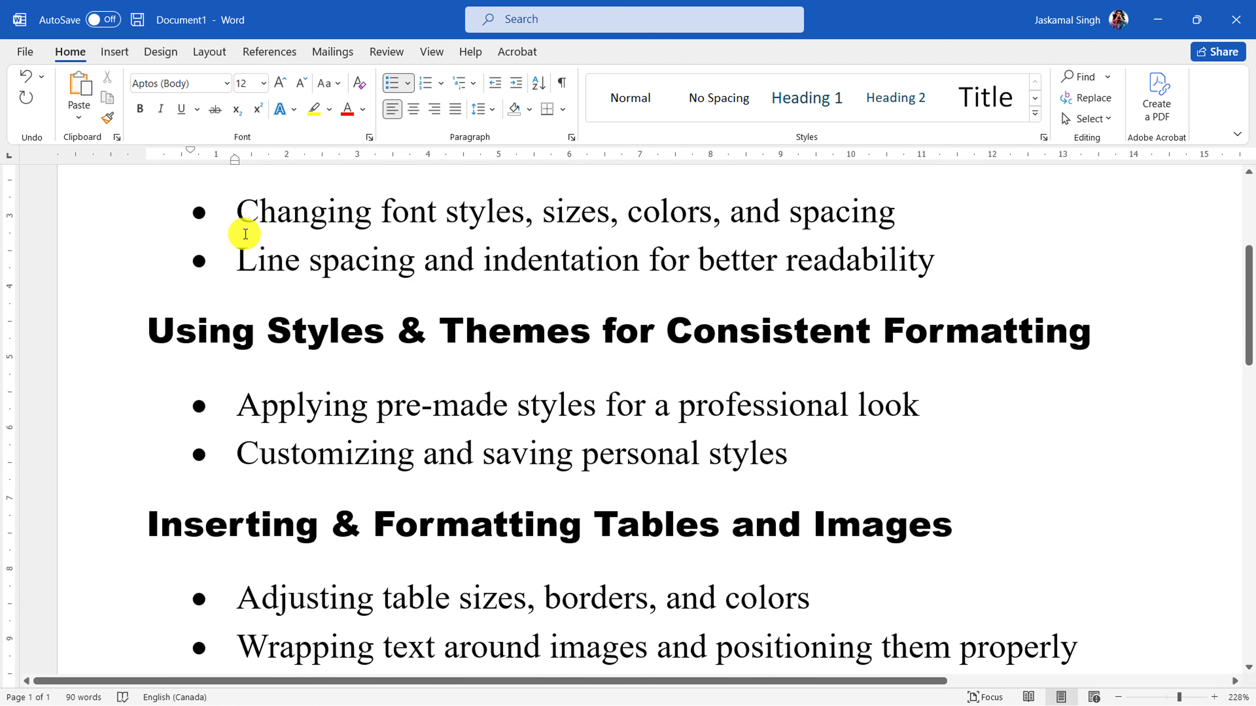
drag(230, 356, 904, 362)
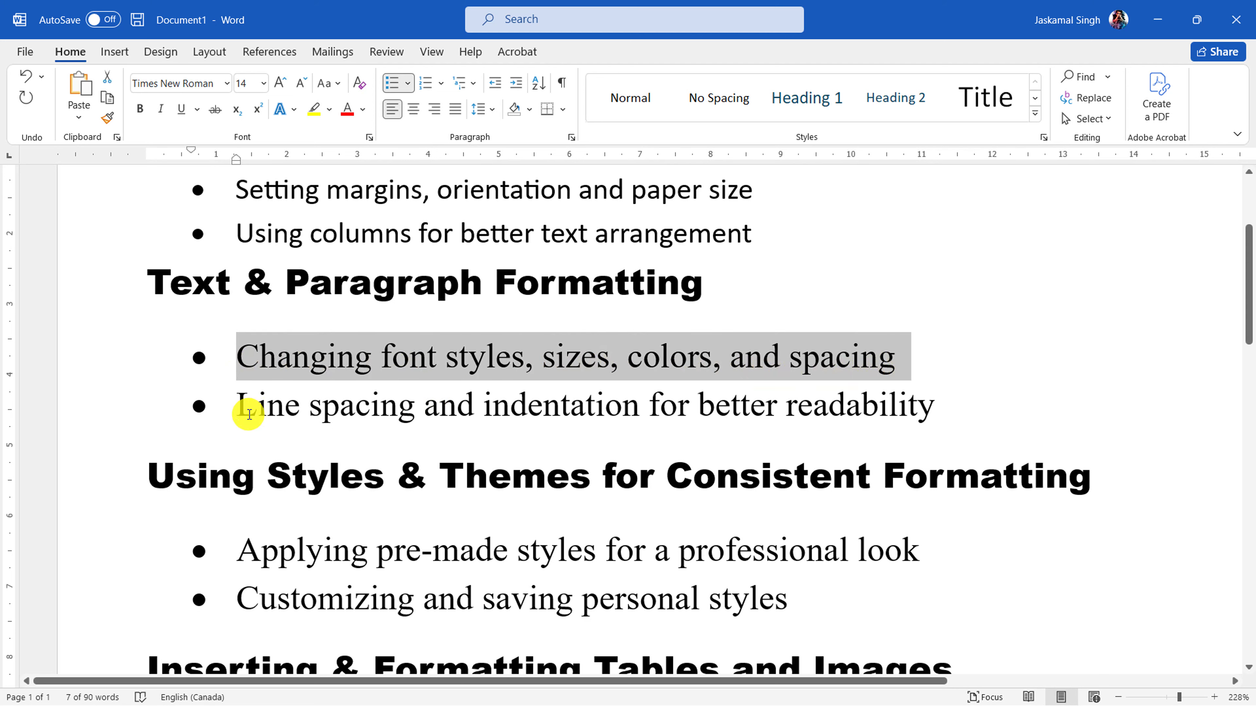
drag(244, 411, 917, 416)
click(902, 427)
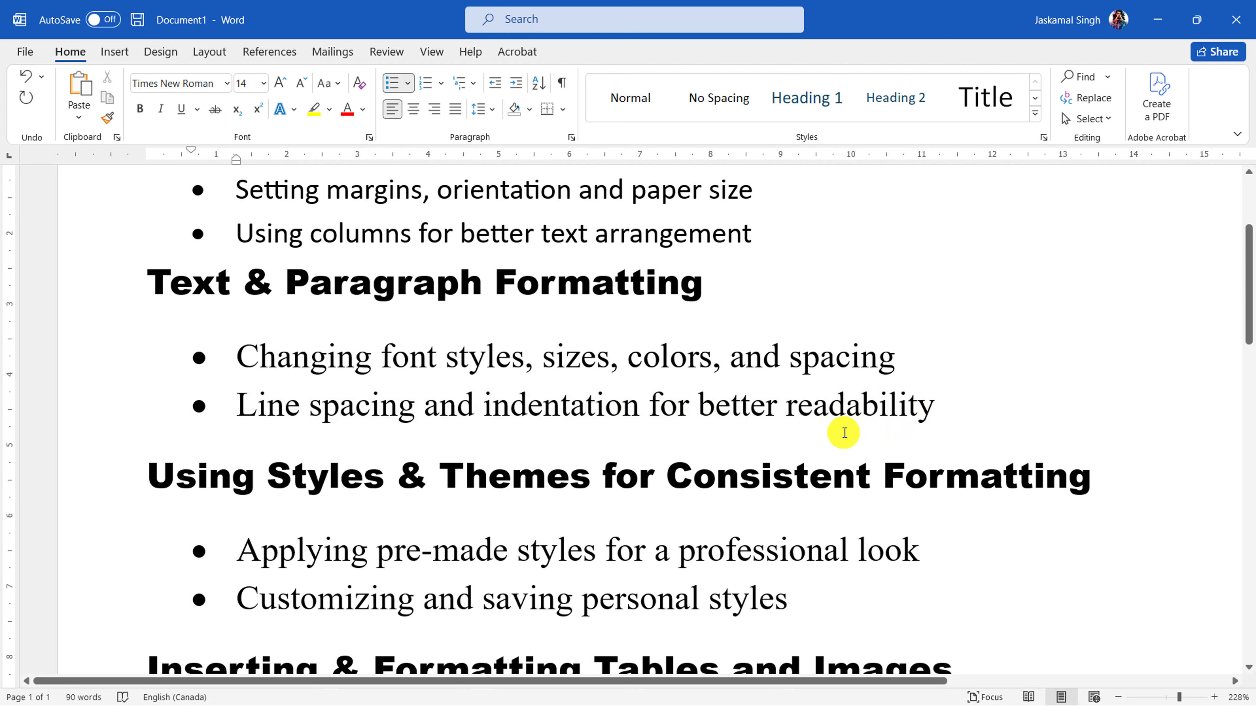
scroll(843, 426, down, 5)
ctrl+scroll(748, 428, down, 13)
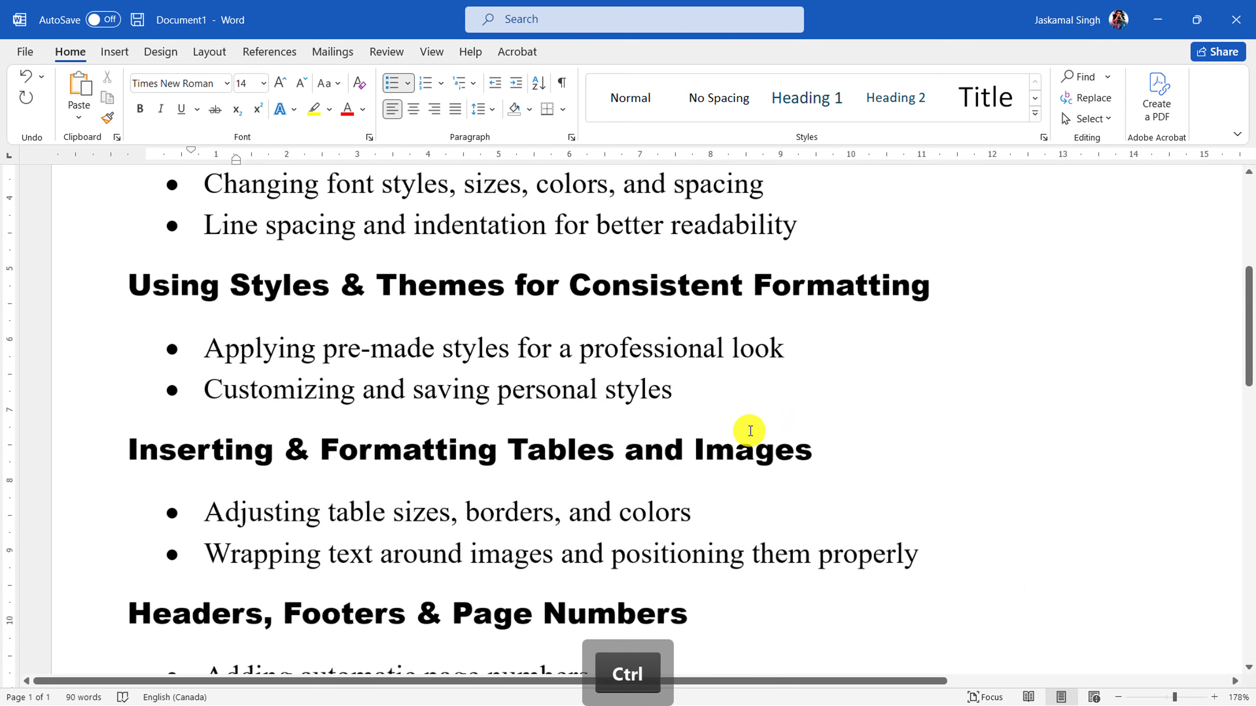
scroll(678, 407, up, 3)
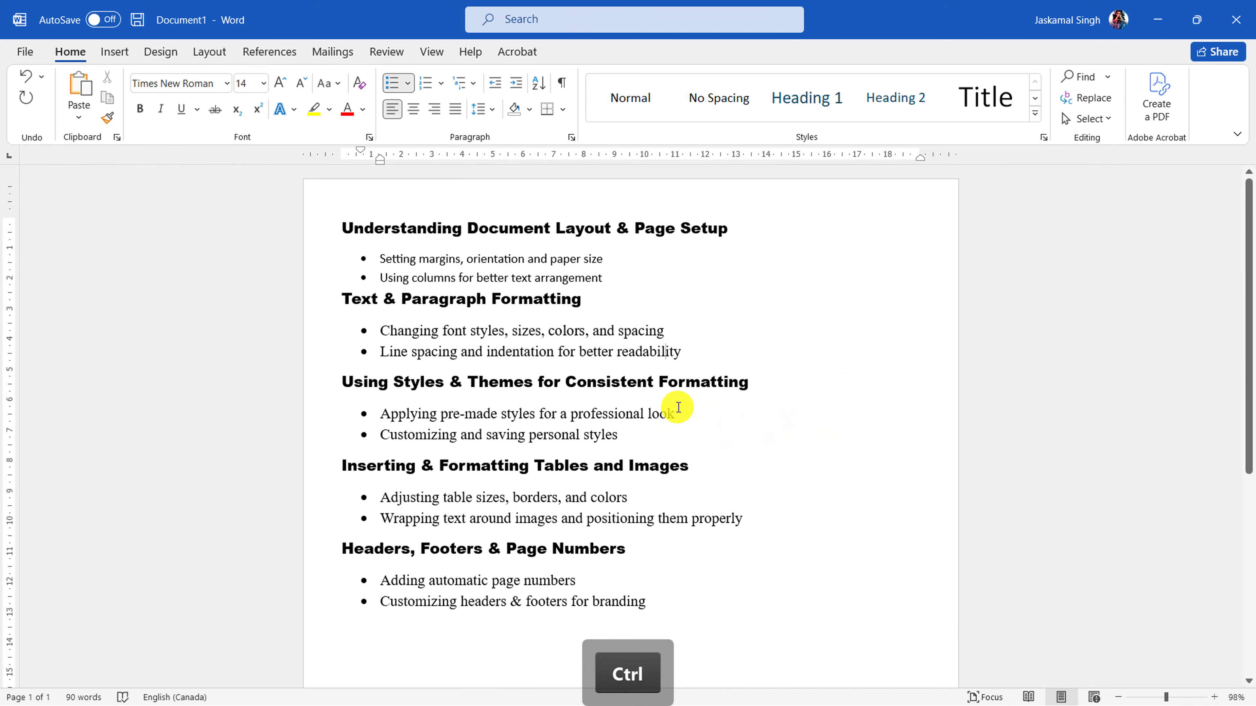
- Set the spacing before and after the two bullets under Understanding Document Layout & Page Setup to 48 pt
drag(288, 260, 292, 278)
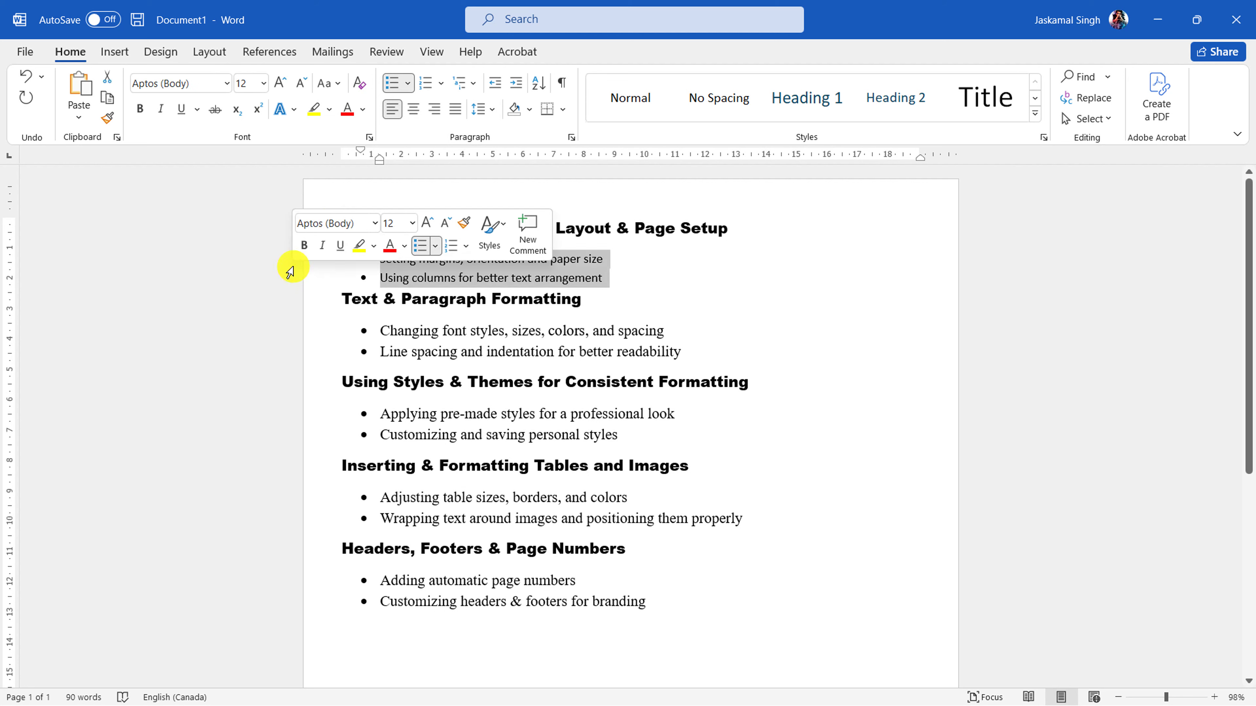
click(491, 108)
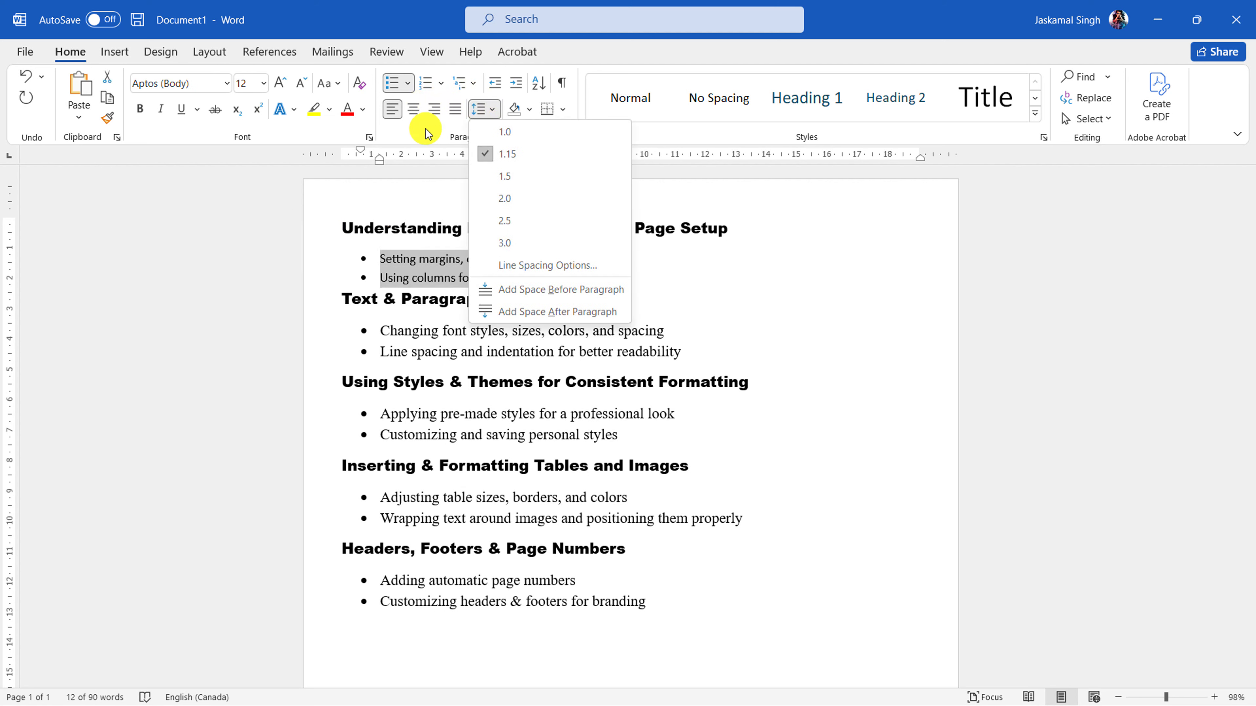
click(541, 263)
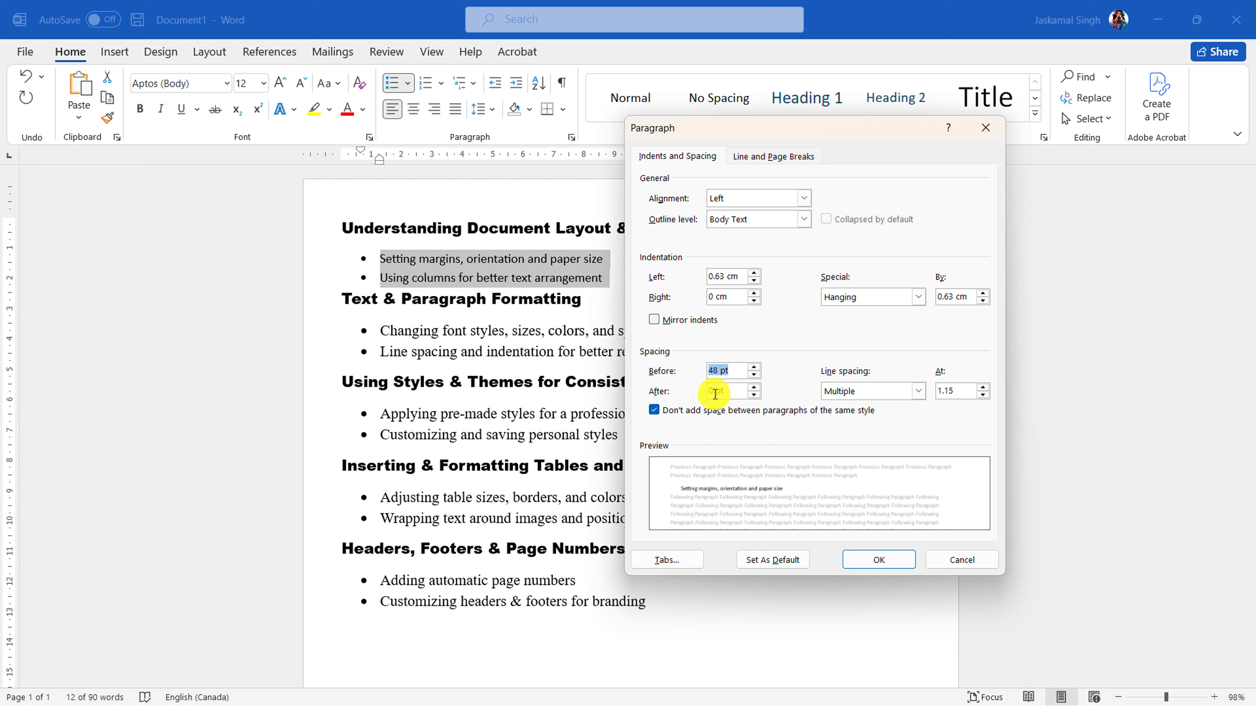
text(48 )
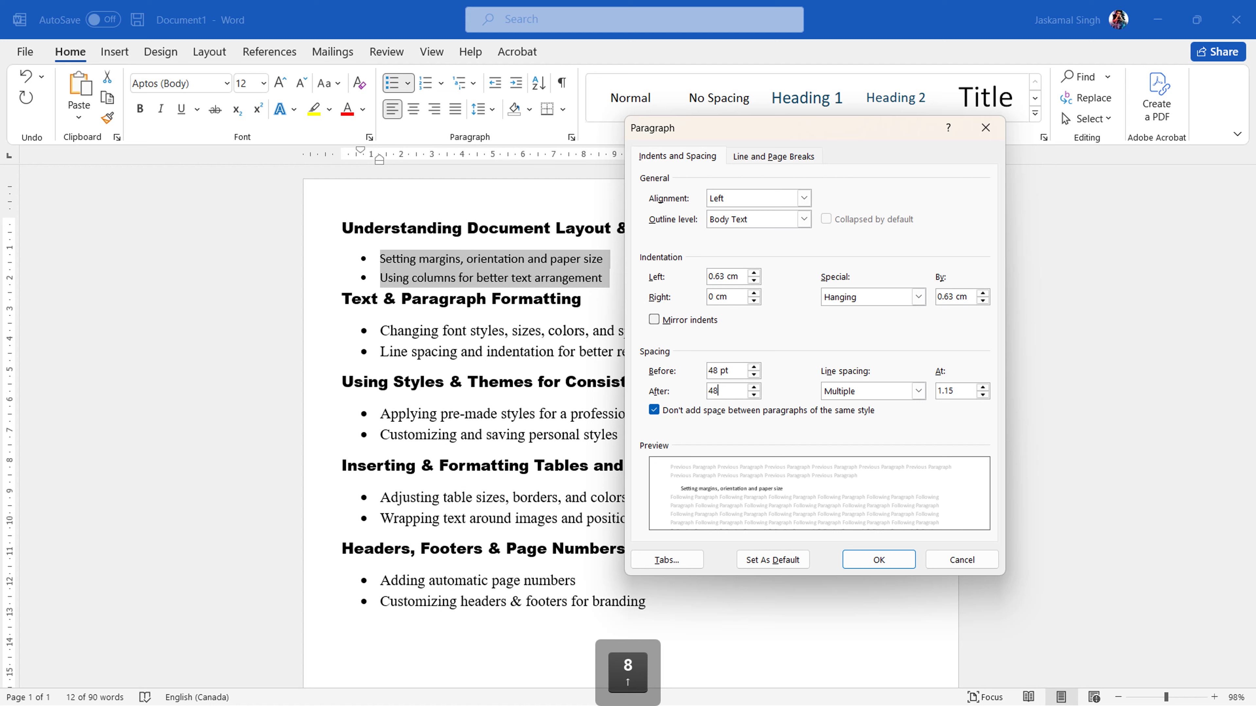
text(pt)
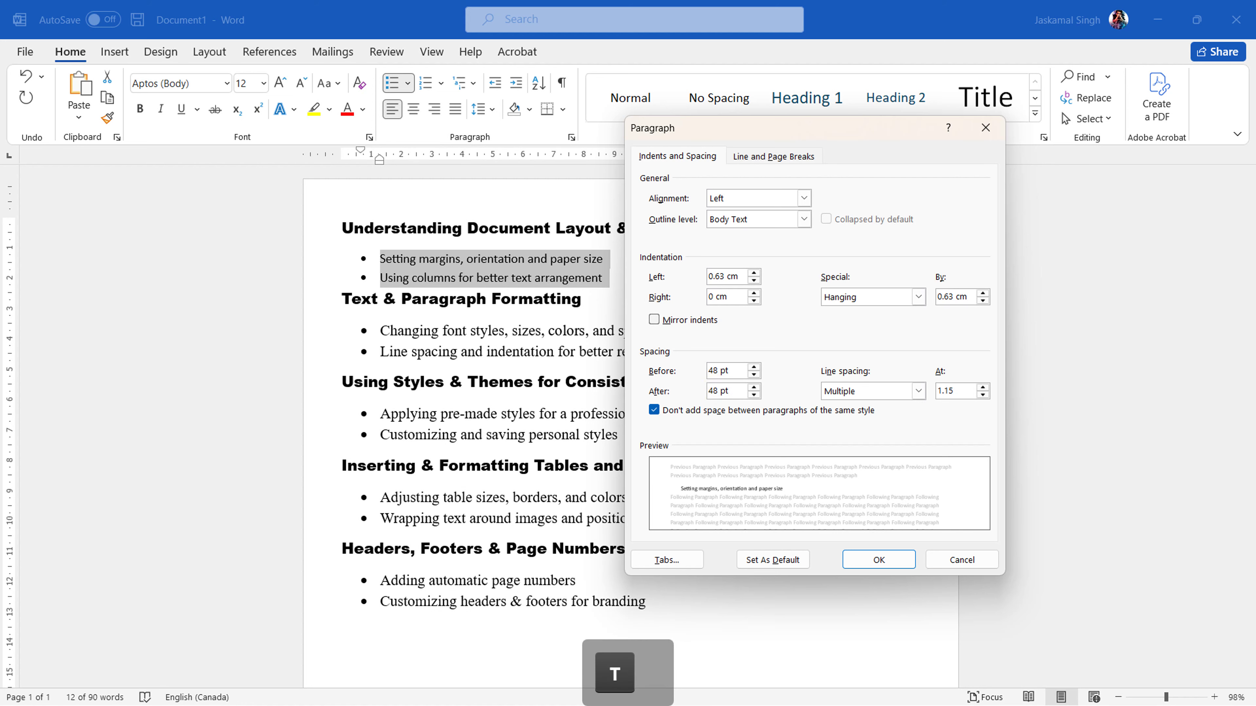
click(885, 560)
click(755, 379)
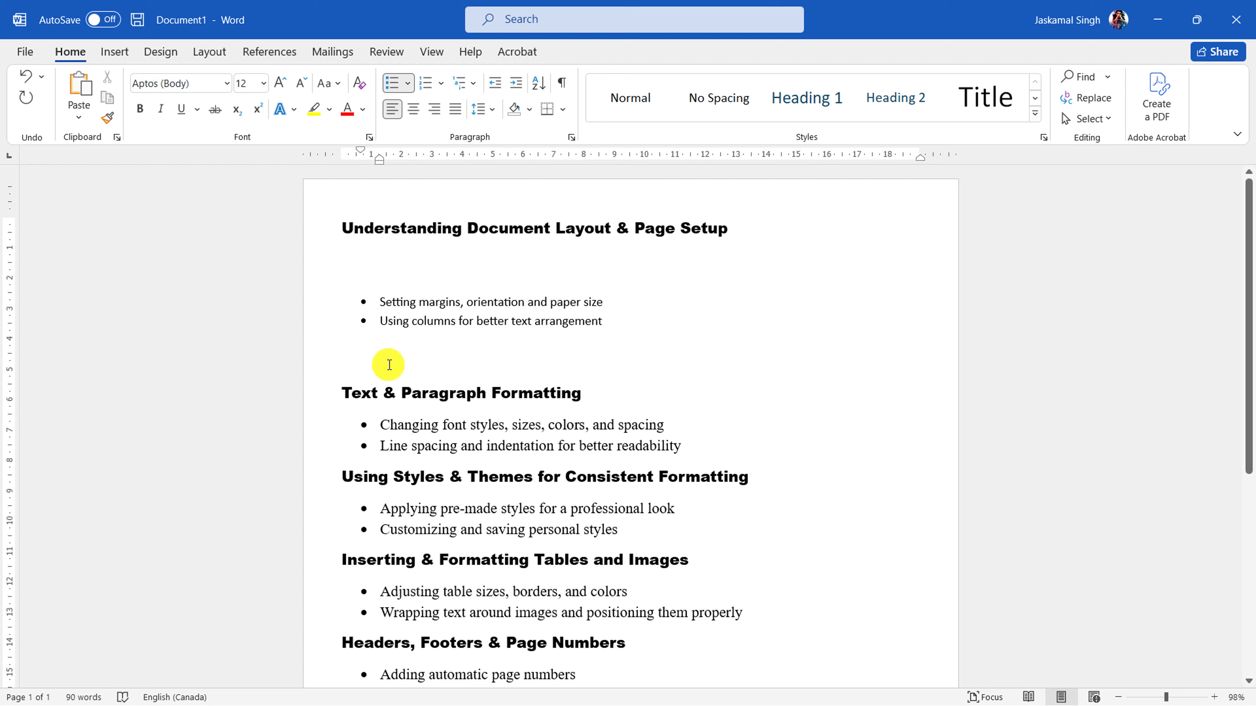
- Examine the space around the first section's two bullets and compare it with the sections below
scroll(406, 320, down, 7)
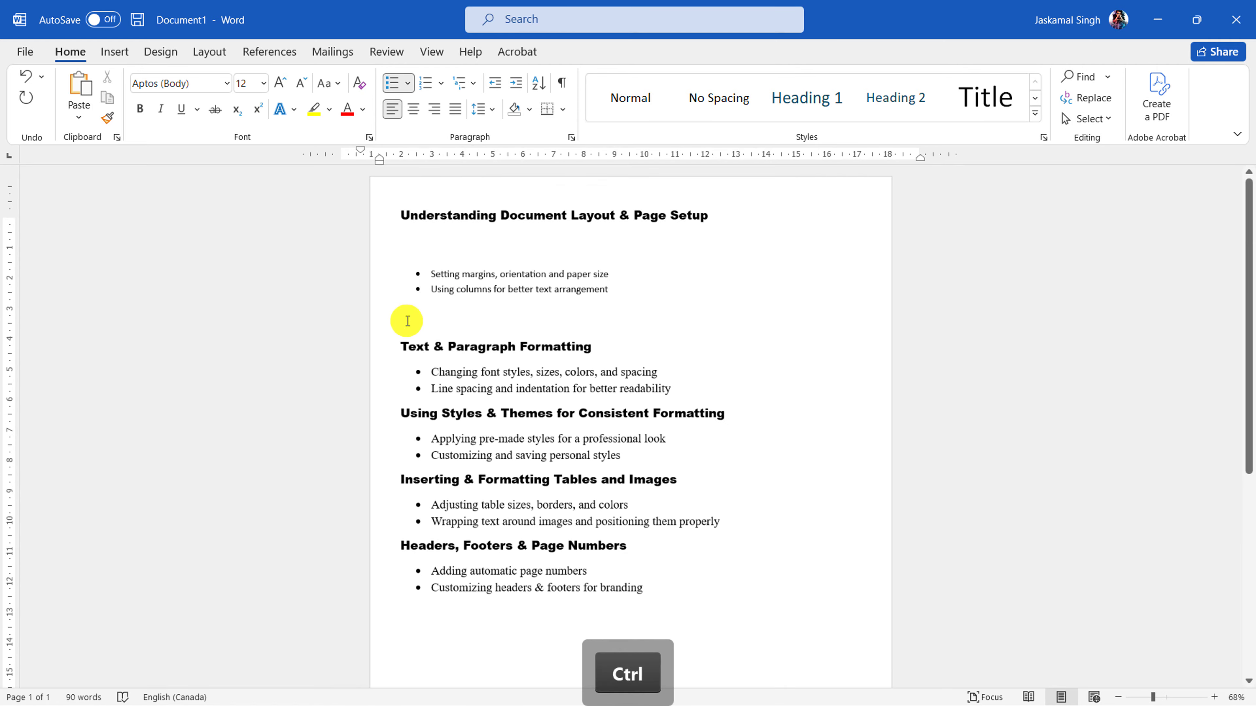
scroll(420, 322, up, 2)
scroll(421, 322, up, 2)
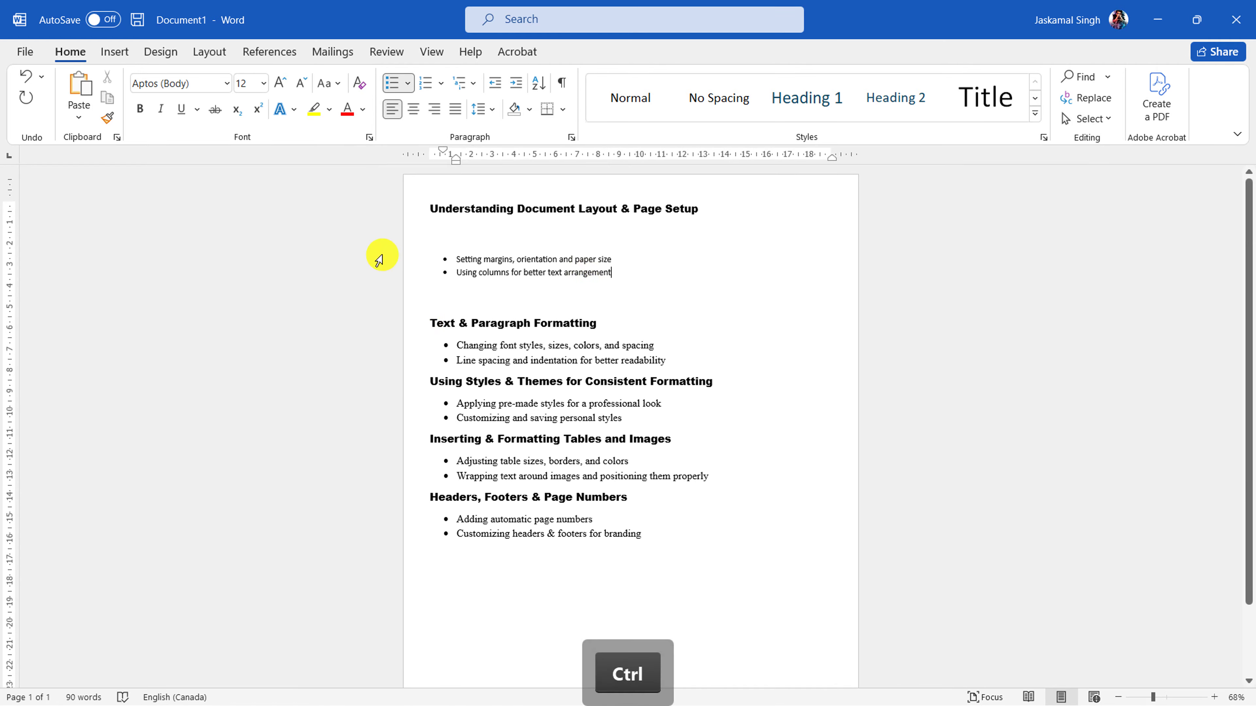
drag(356, 255, 356, 272)
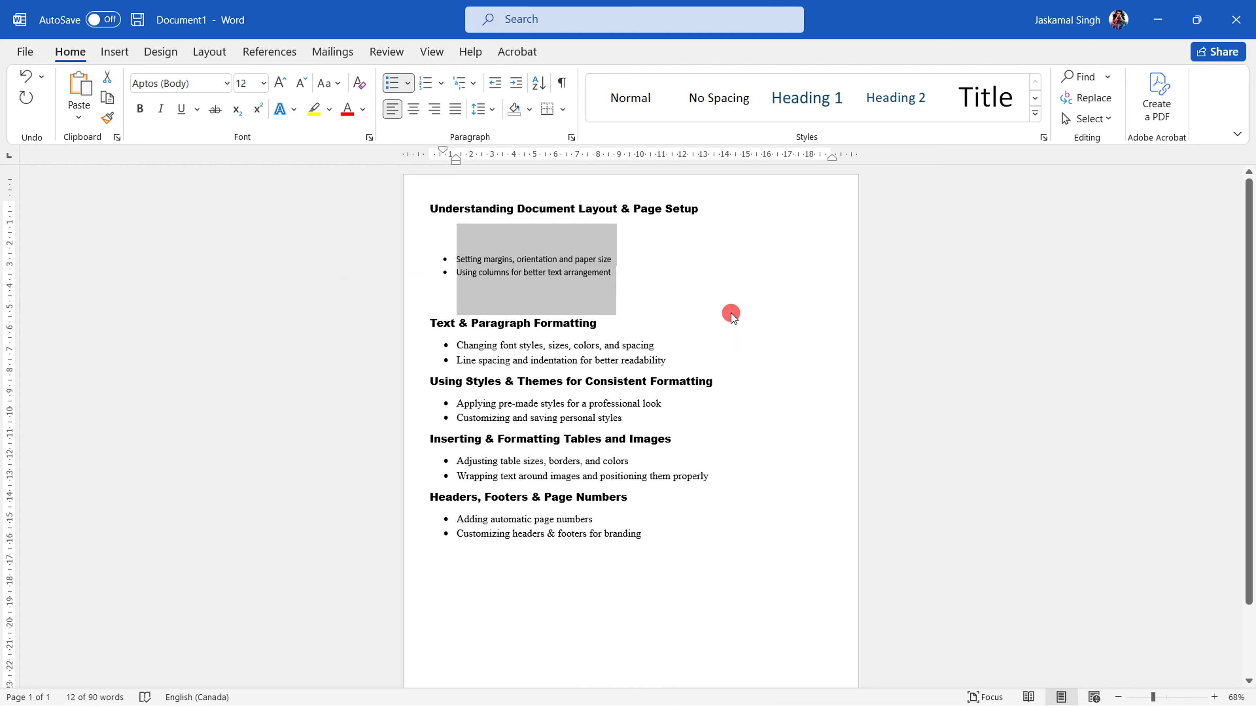
click(731, 317)
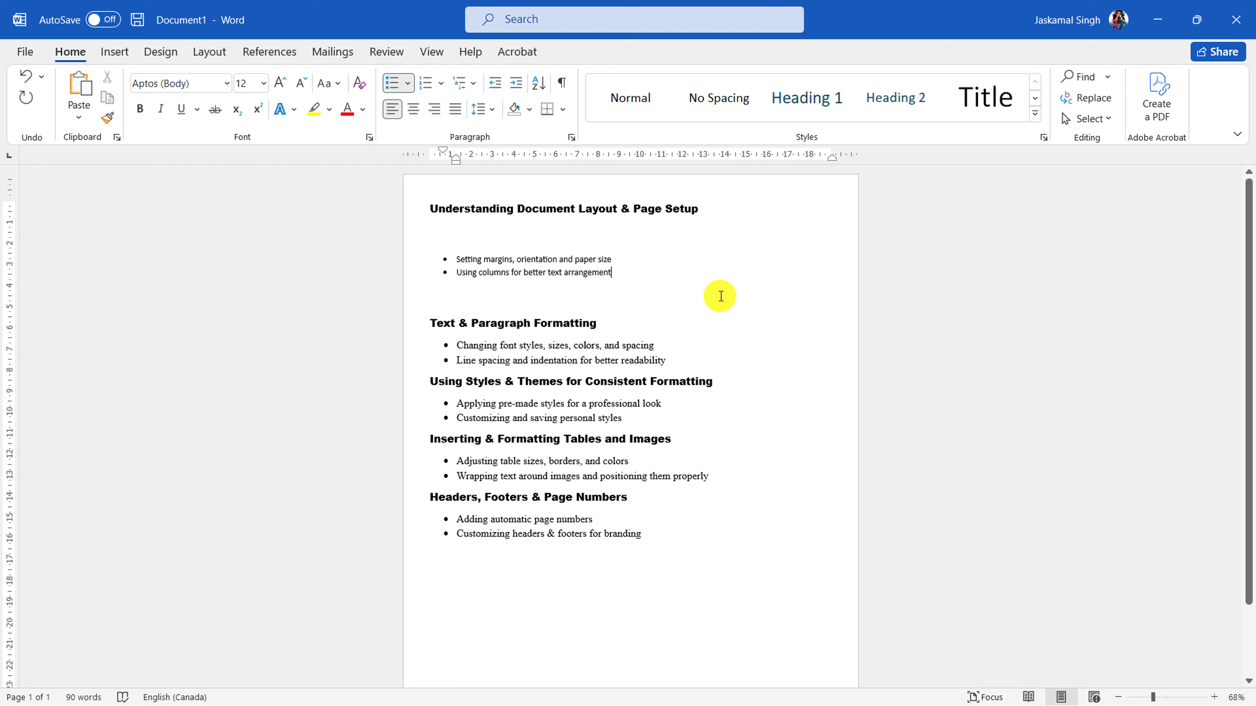
drag(653, 532, 521, 365)
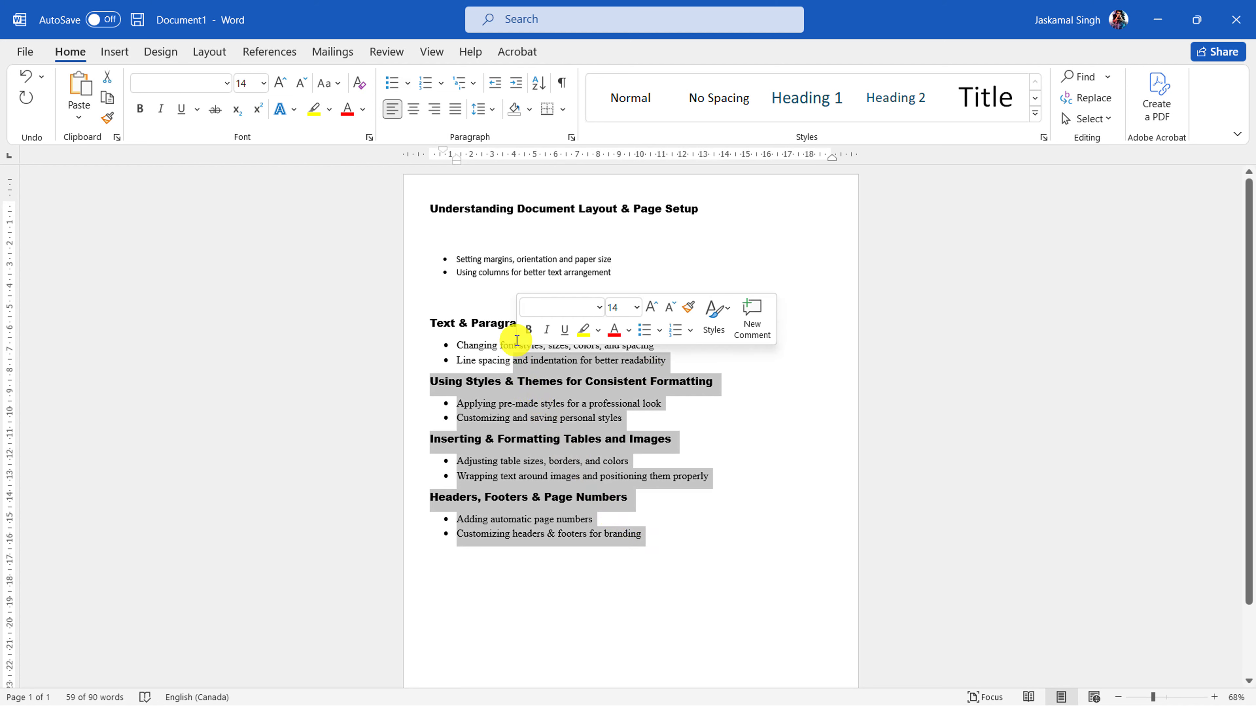
click(736, 423)
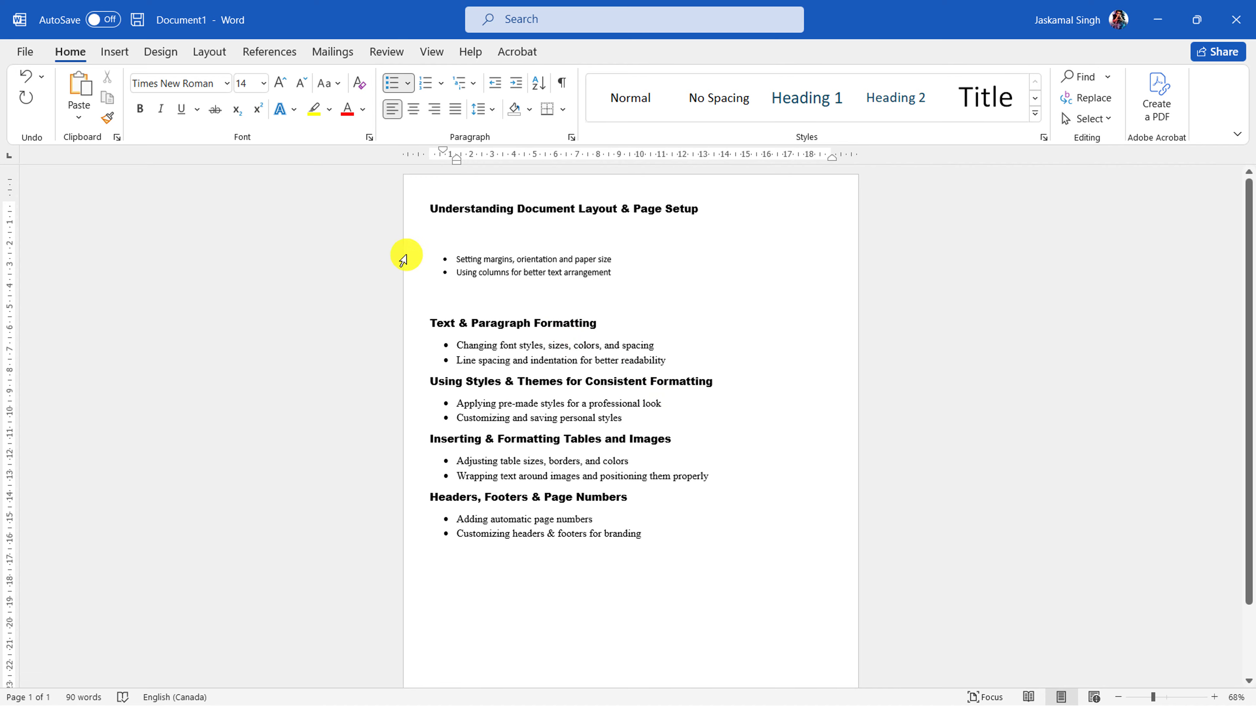
drag(393, 257, 612, 295)
ctrl+scroll(613, 296, up, 5)
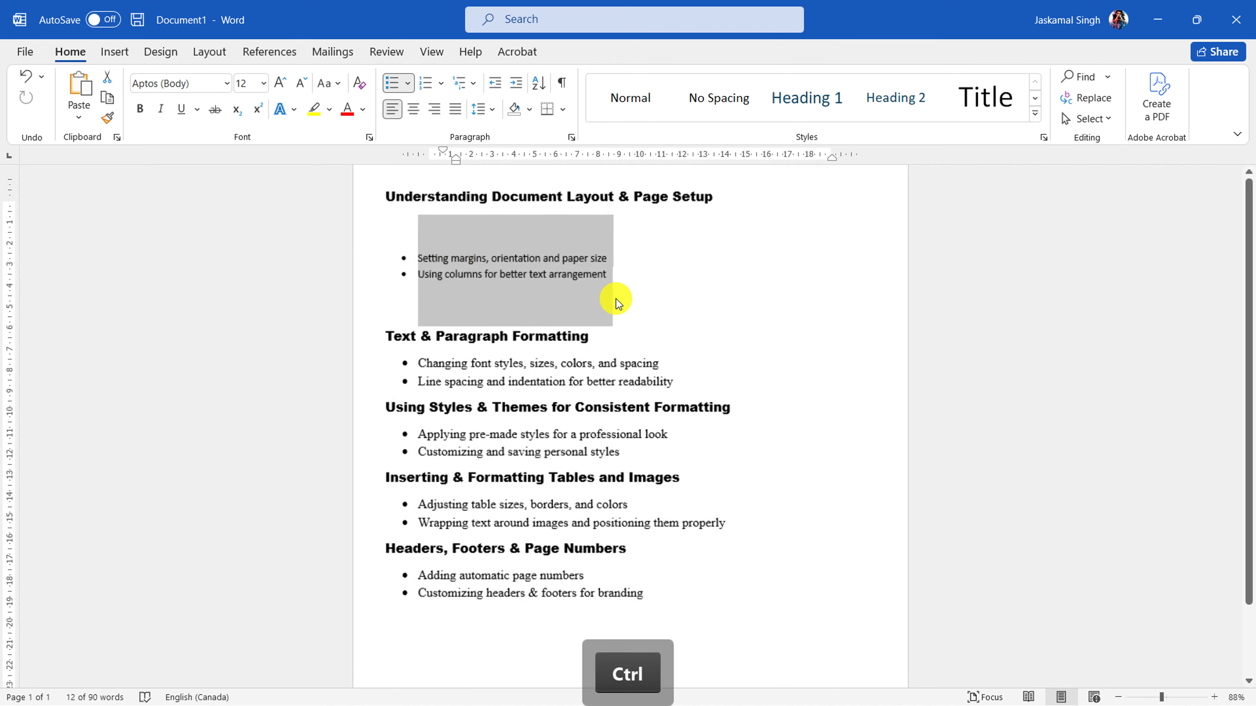
click(613, 296)
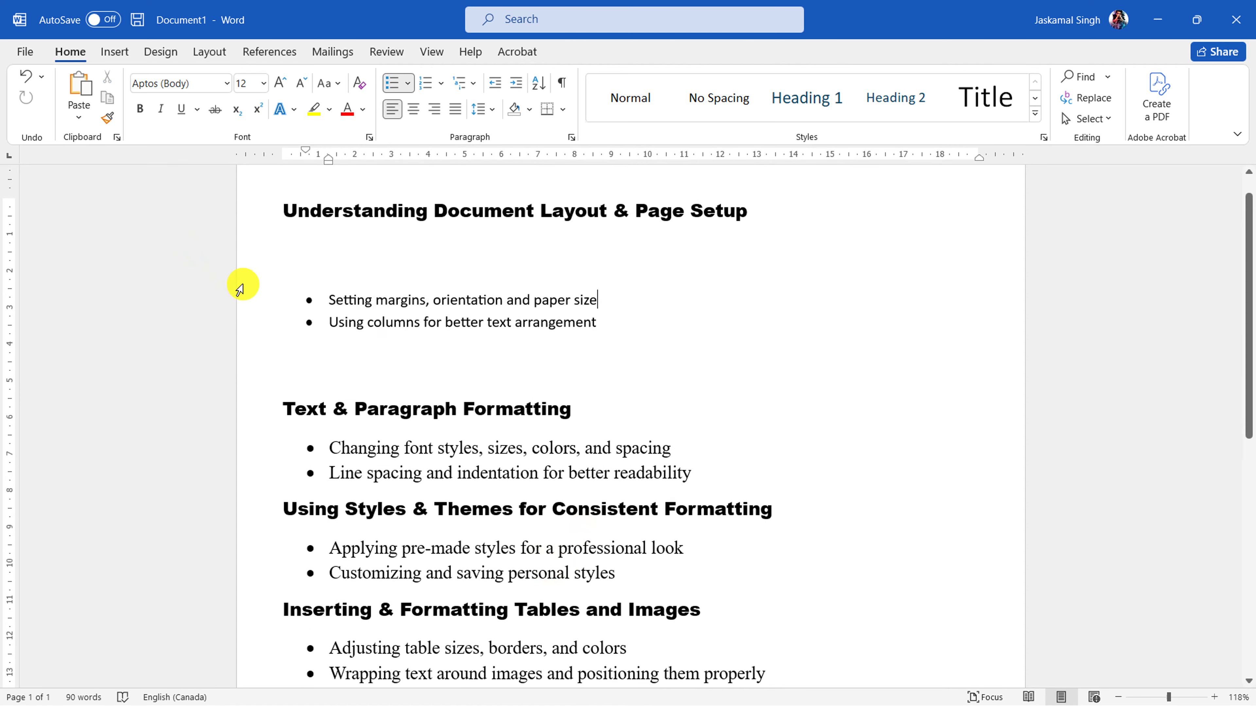
- Remove the 48 pt space before and after the two bullets under Understanding Document Layout & Page Setup
drag(243, 284, 253, 332)
click(478, 108)
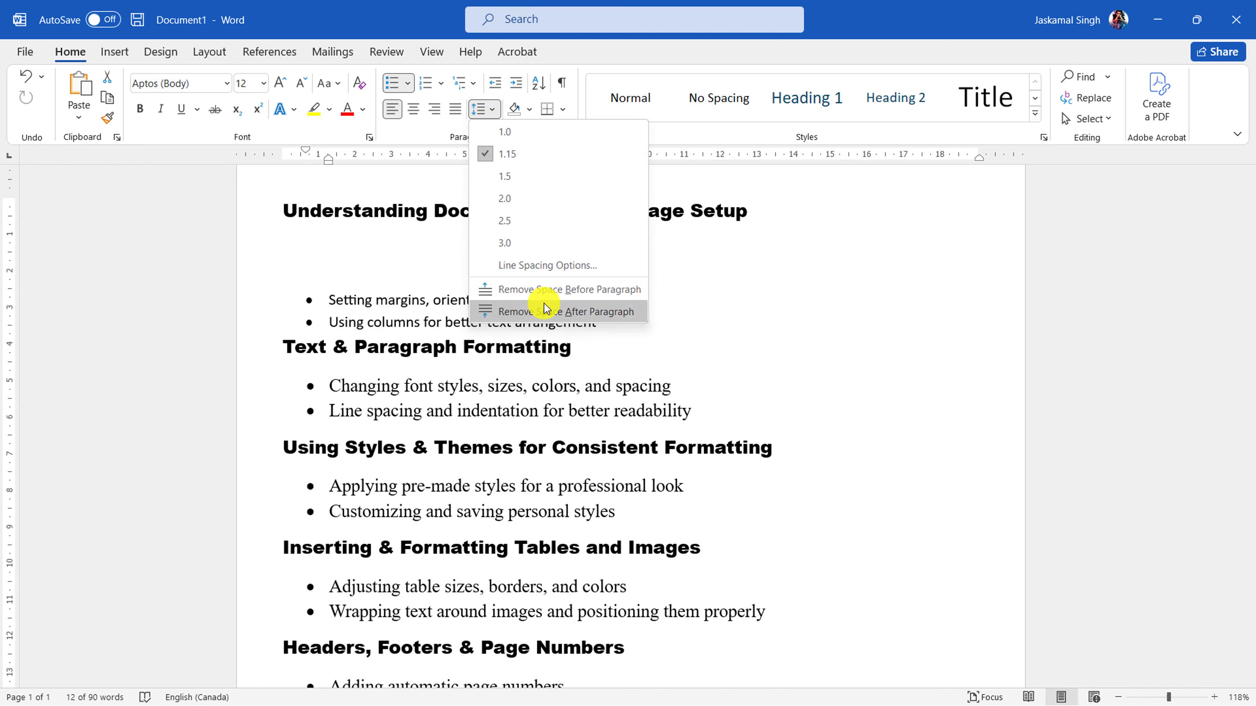
click(557, 291)
click(478, 109)
click(499, 311)
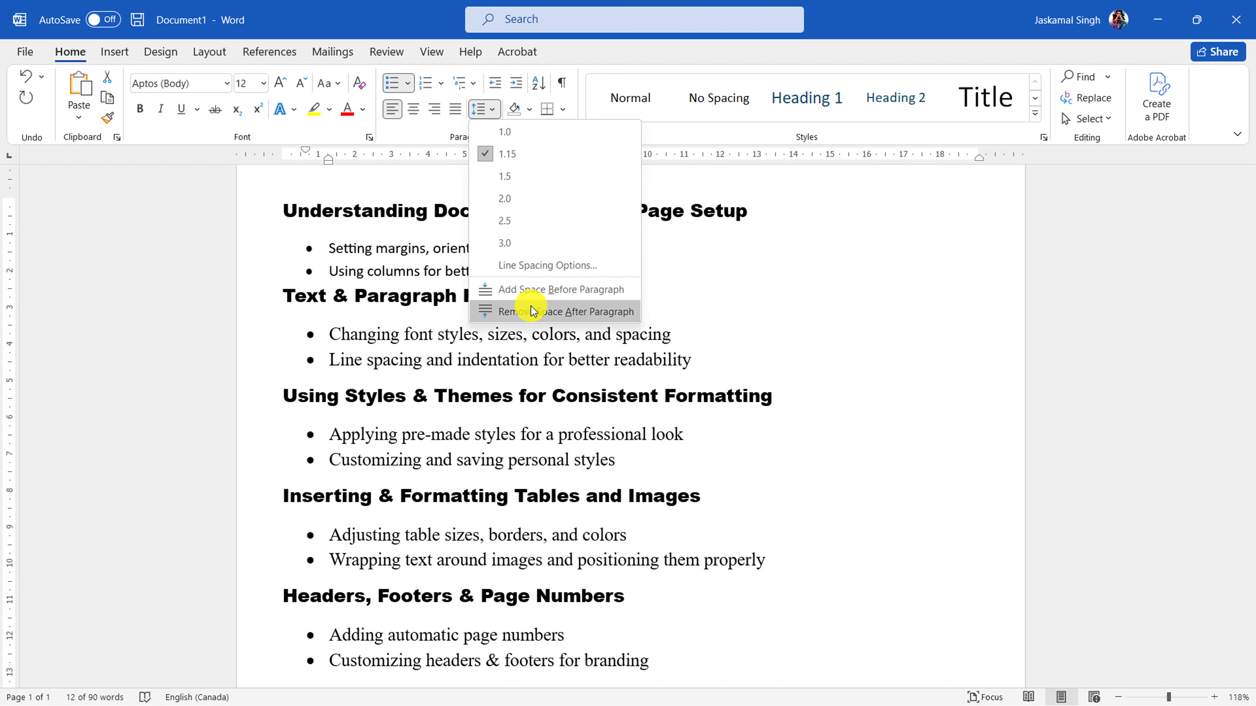
click(519, 304)
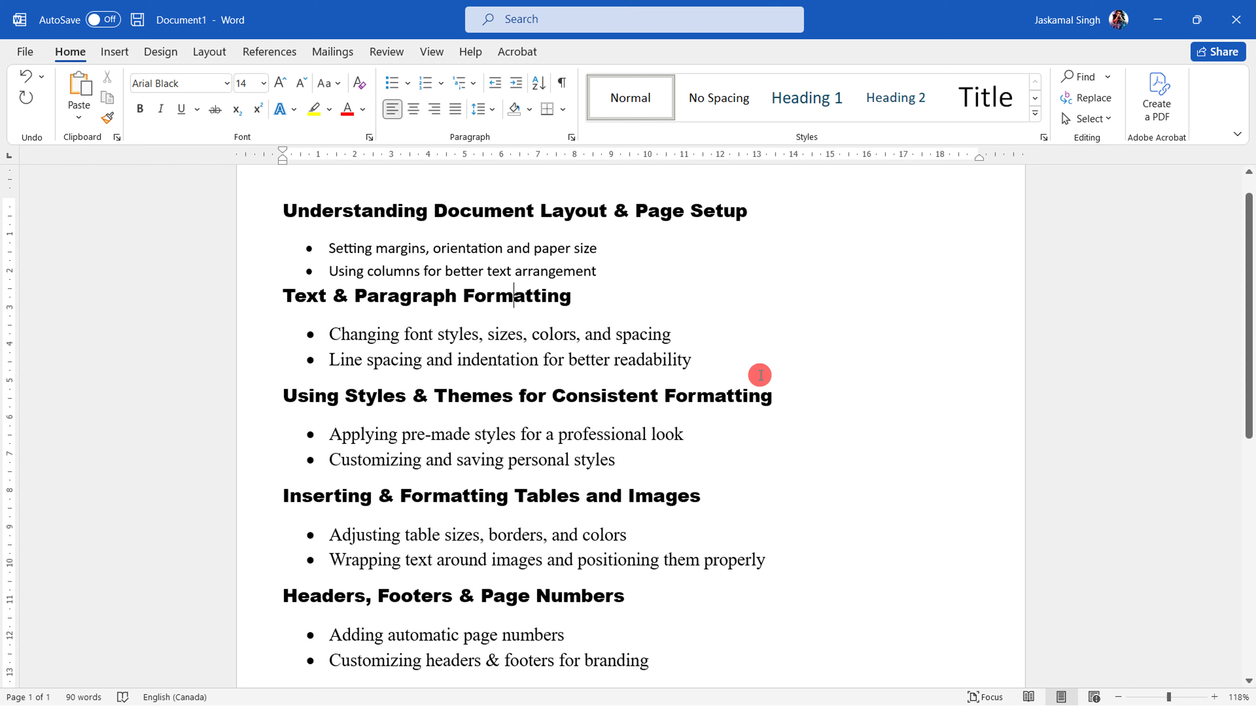
- Examine the bullets under Text & Paragraph Formatting and the last bullet under Using Styles & Themes for Consistent Formatting
drag(760, 375, 325, 334)
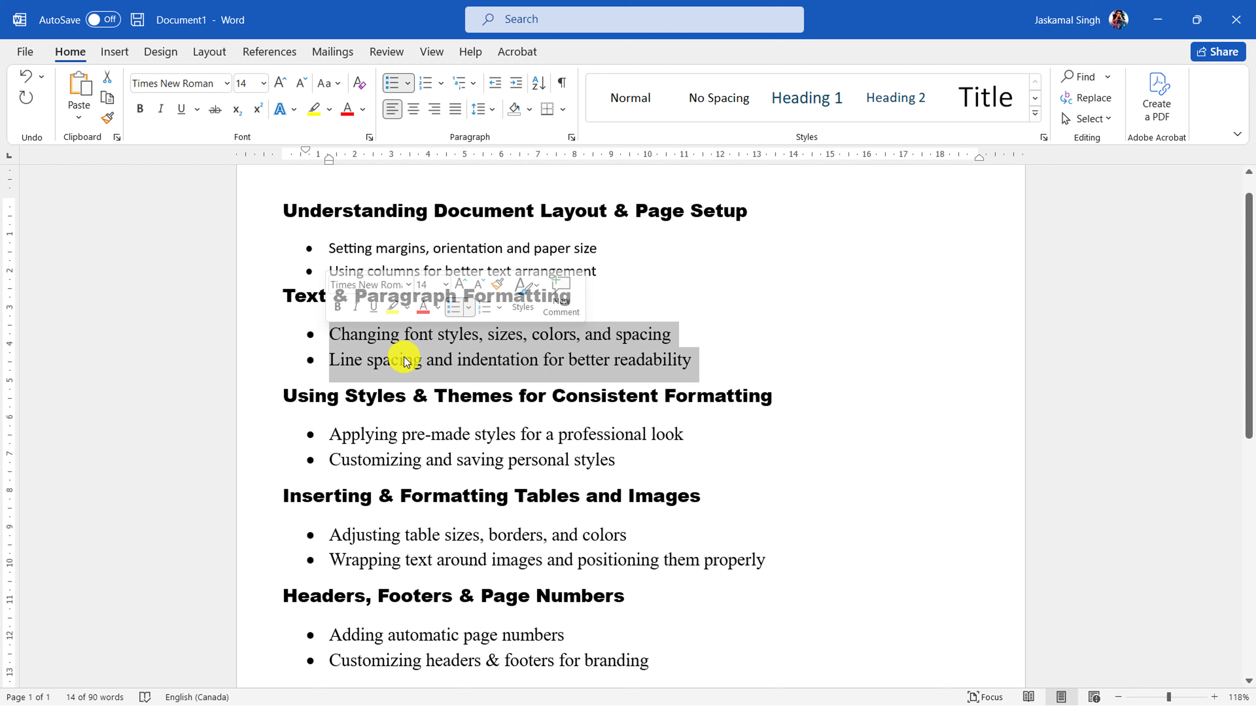
click(722, 358)
scroll(711, 379, down, 2)
scroll(711, 379, down, 1)
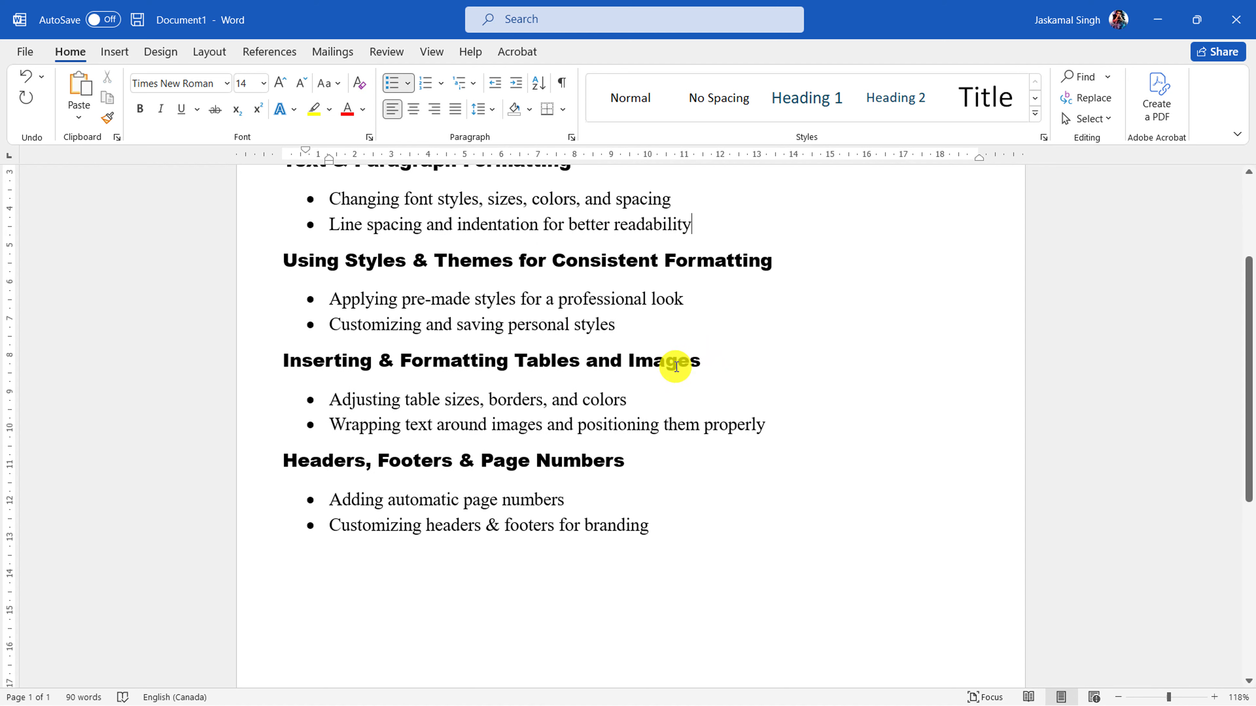
drag(329, 301, 416, 336)
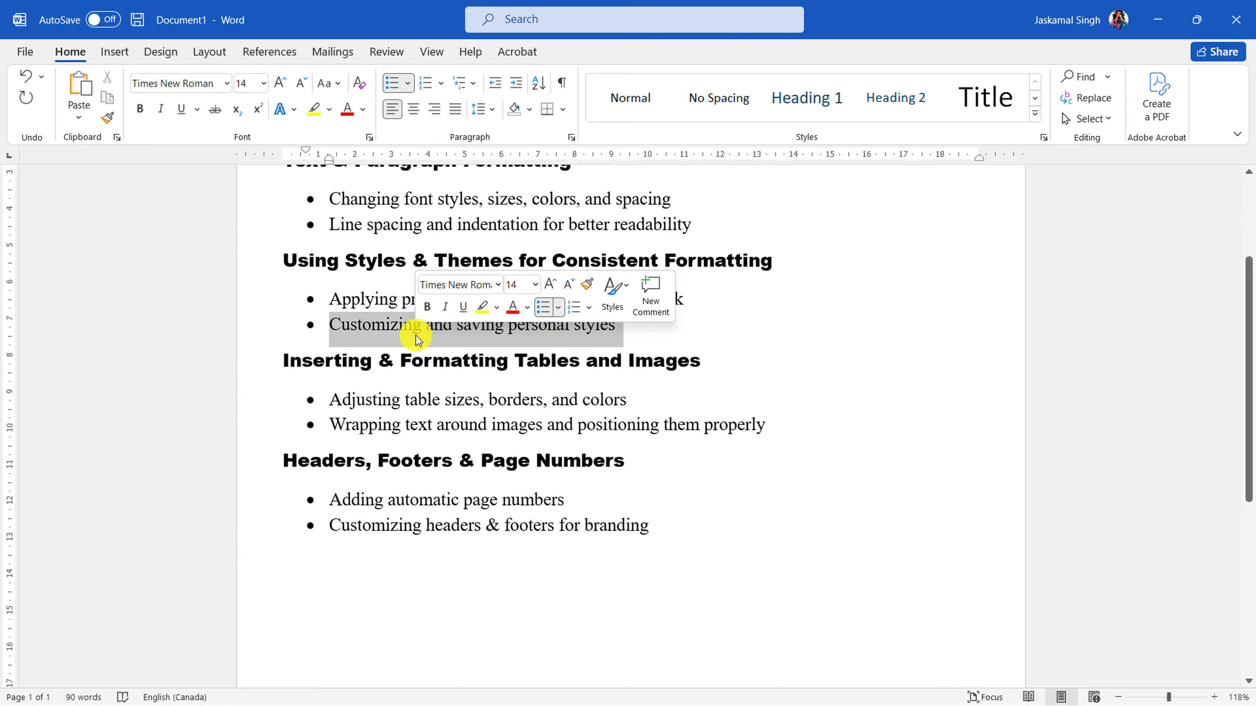
click(635, 328)
scroll(645, 247, down, 5)
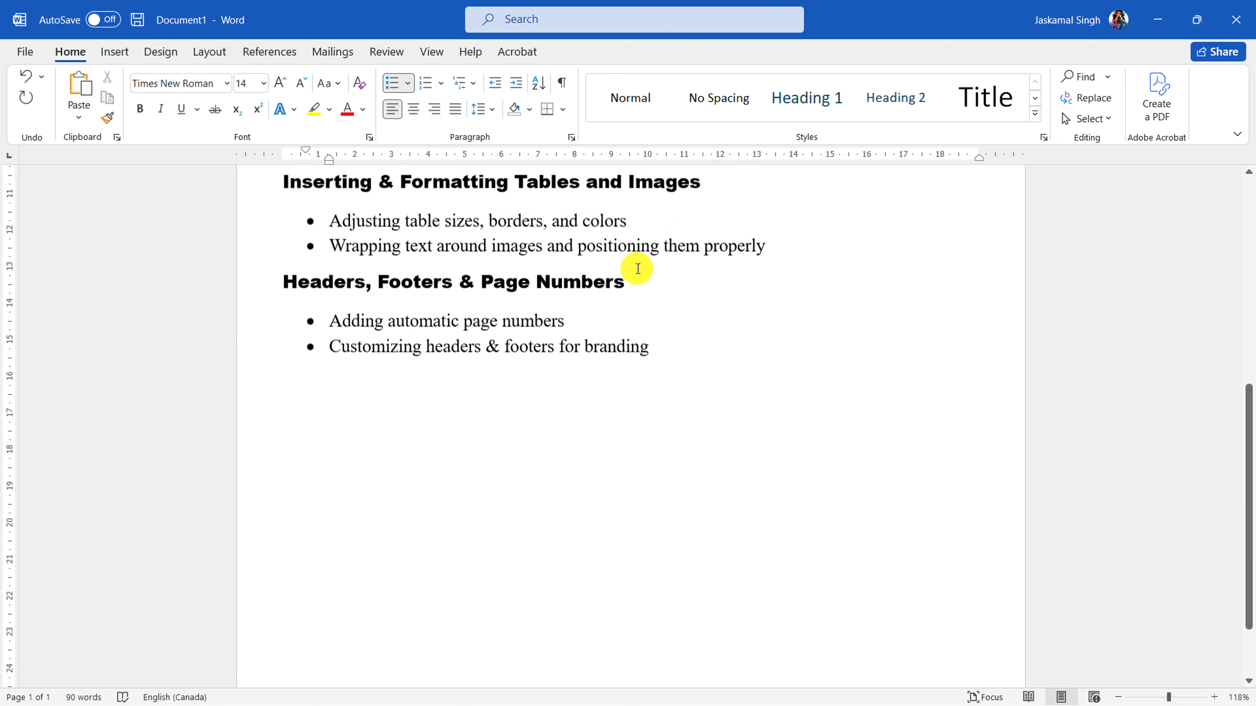
- View the full gallery of available styles from the blank area below the outline
click(687, 350)
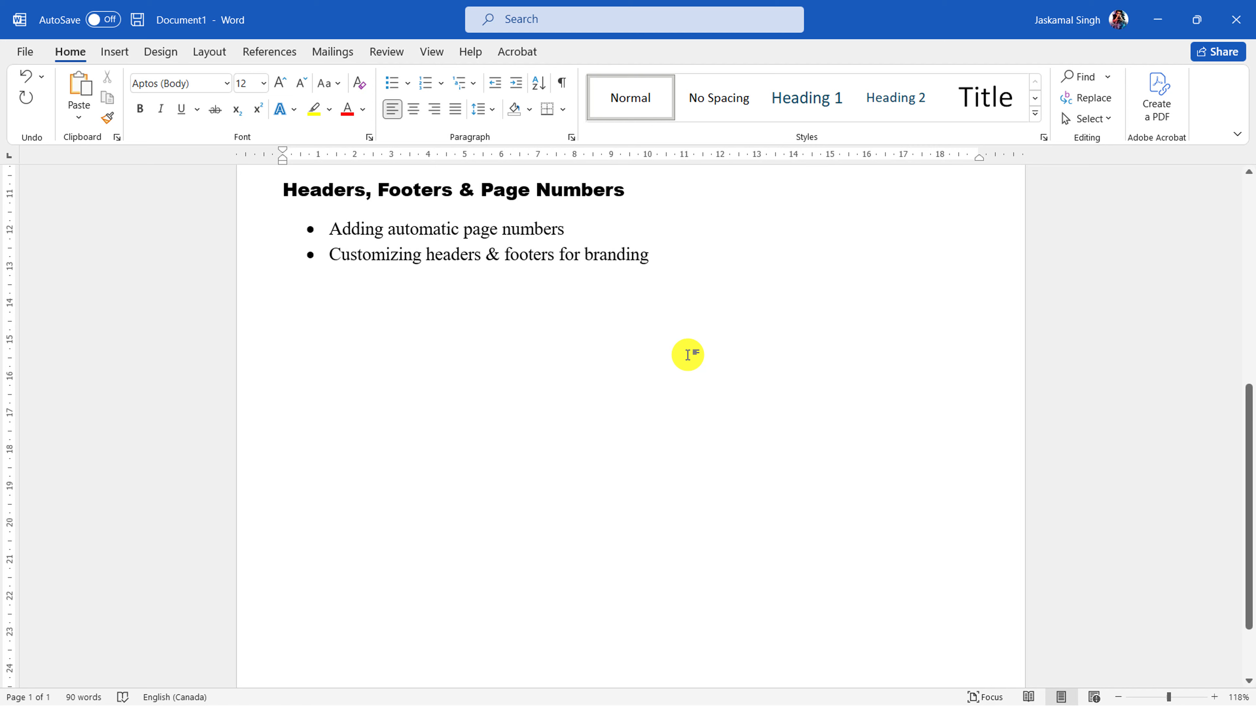
click(1038, 124)
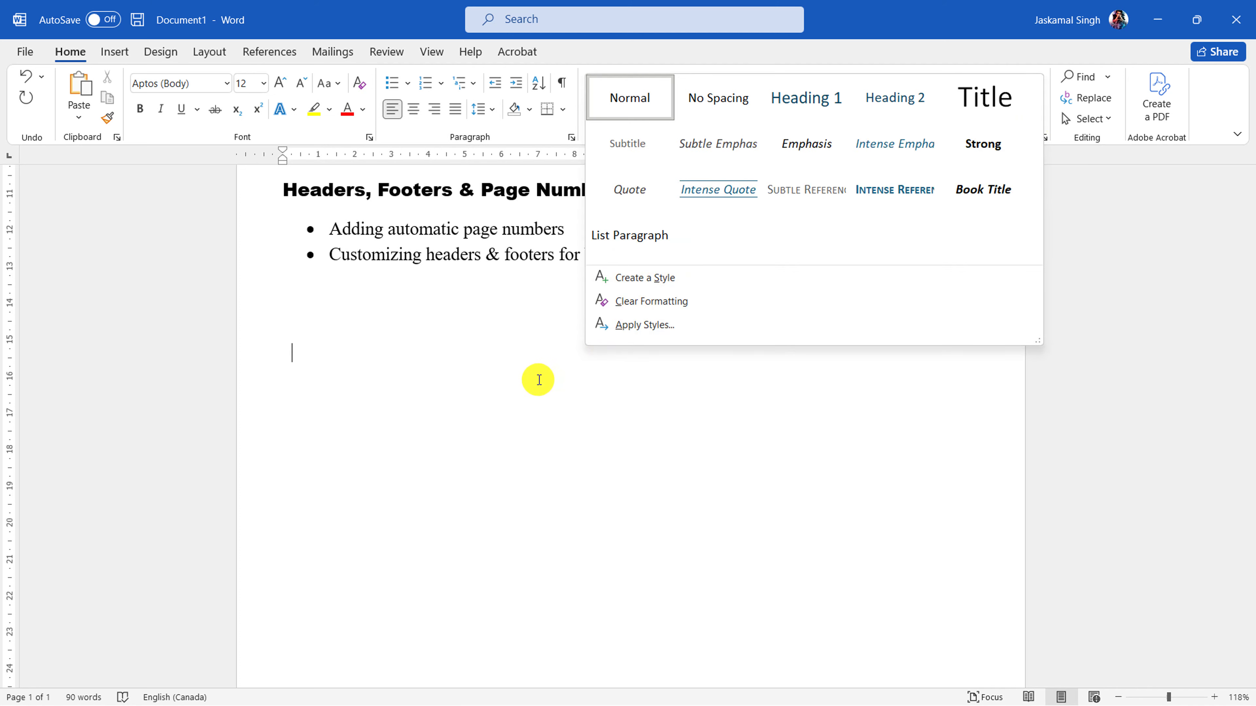
click(538, 380)
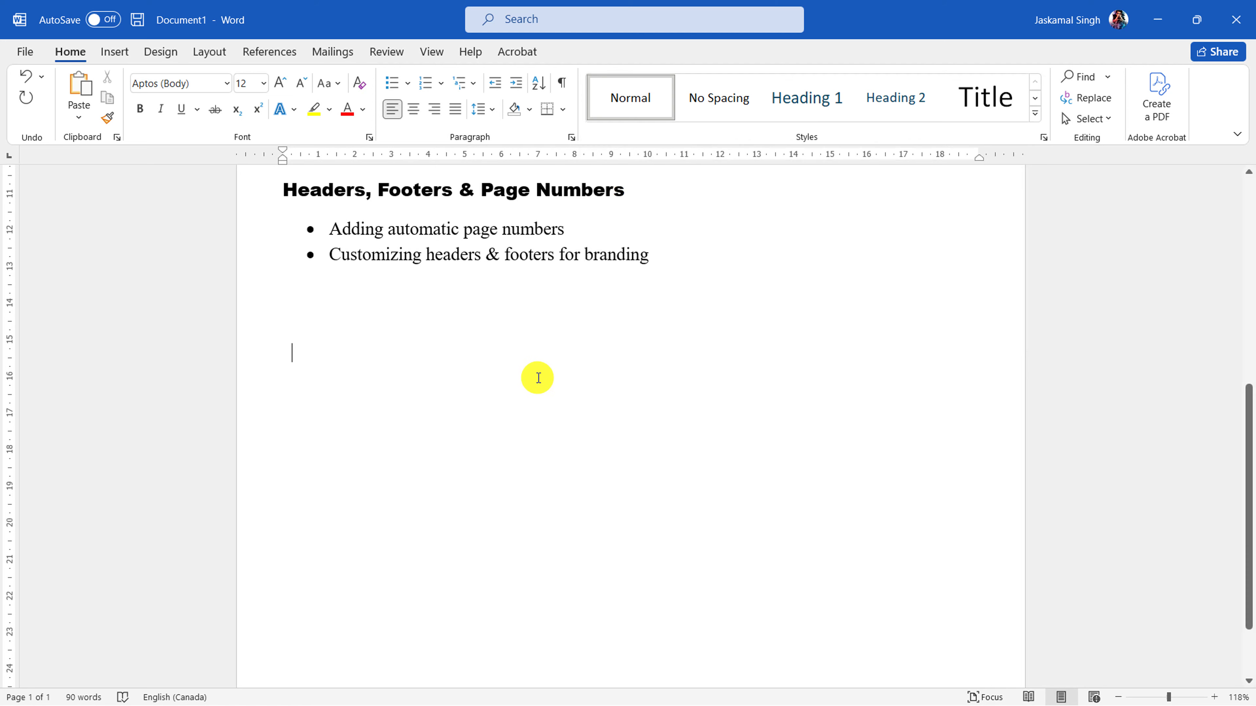
- Apply the Heading 1 style to the headings Understanding Document Layout & Page Setup and Text & Paragraph Formatting
scroll(517, 371, up, 2)
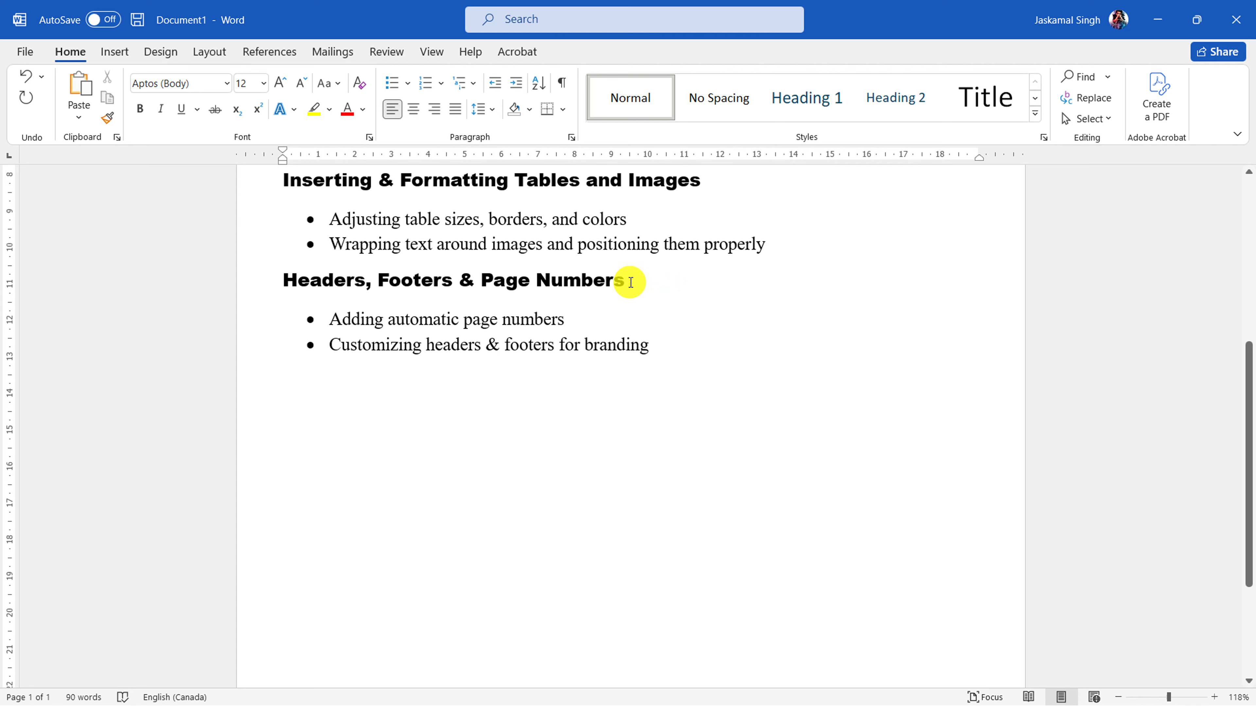
scroll(631, 282, up, 7)
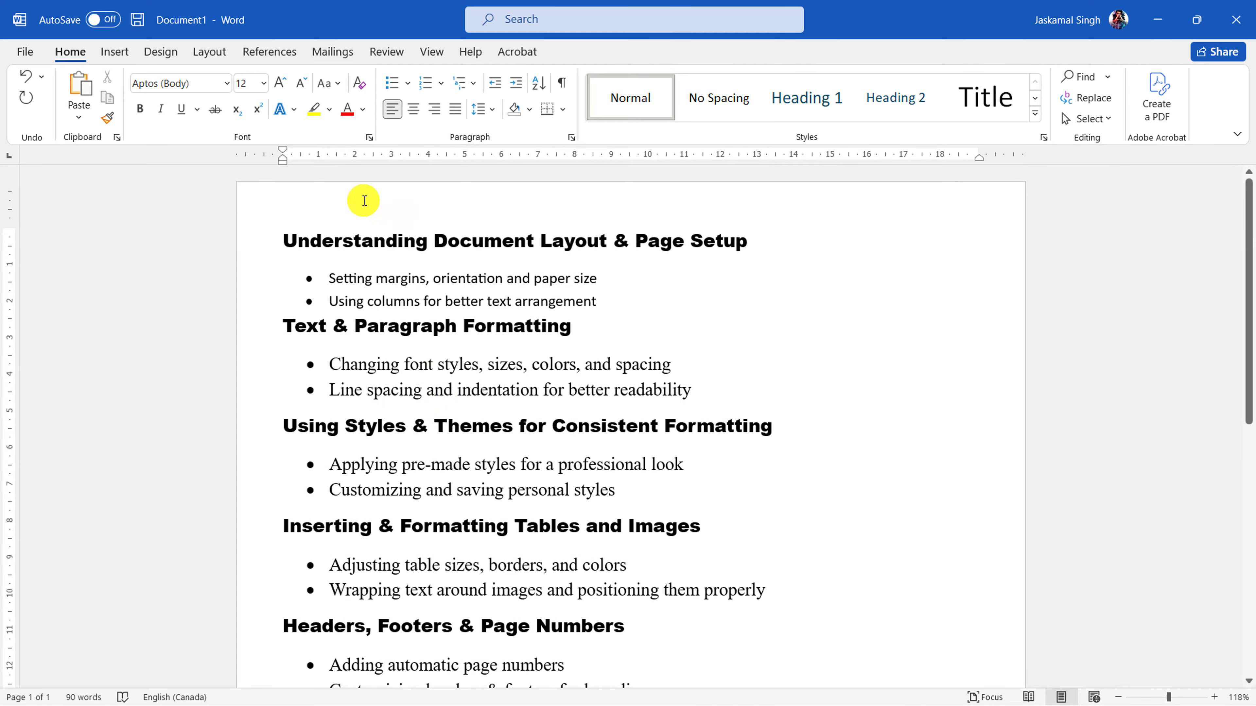
click(237, 250)
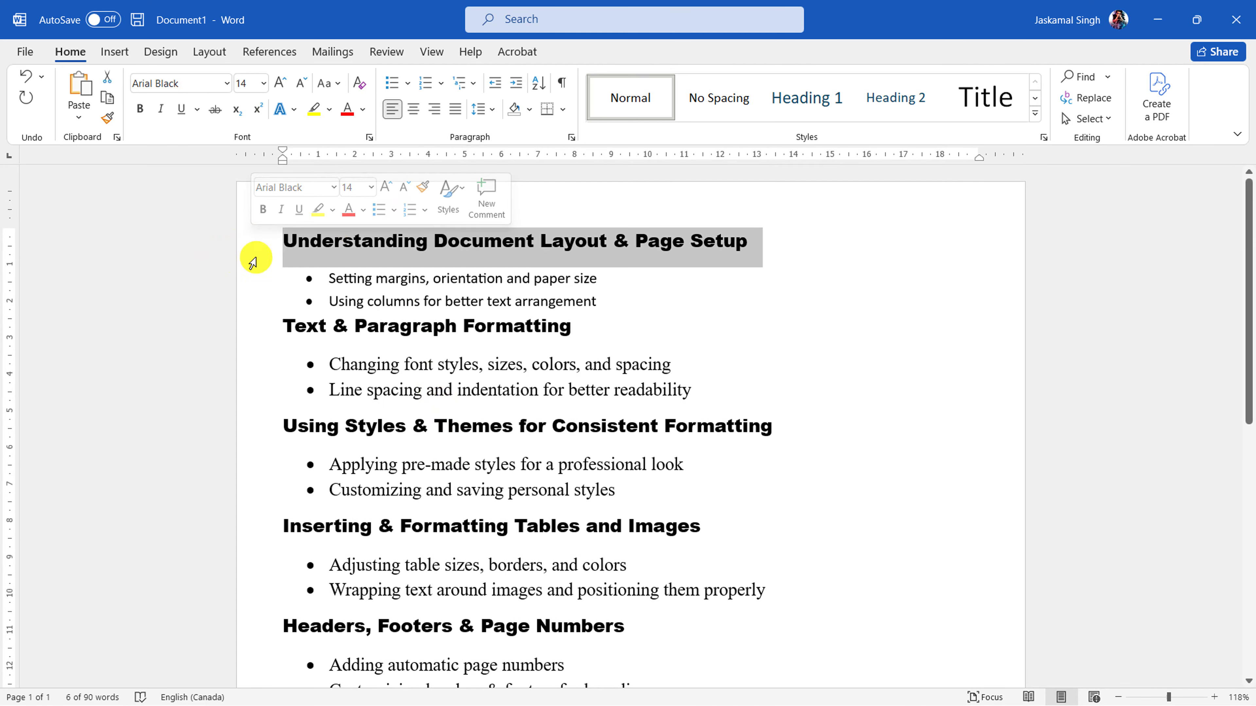
click(248, 321)
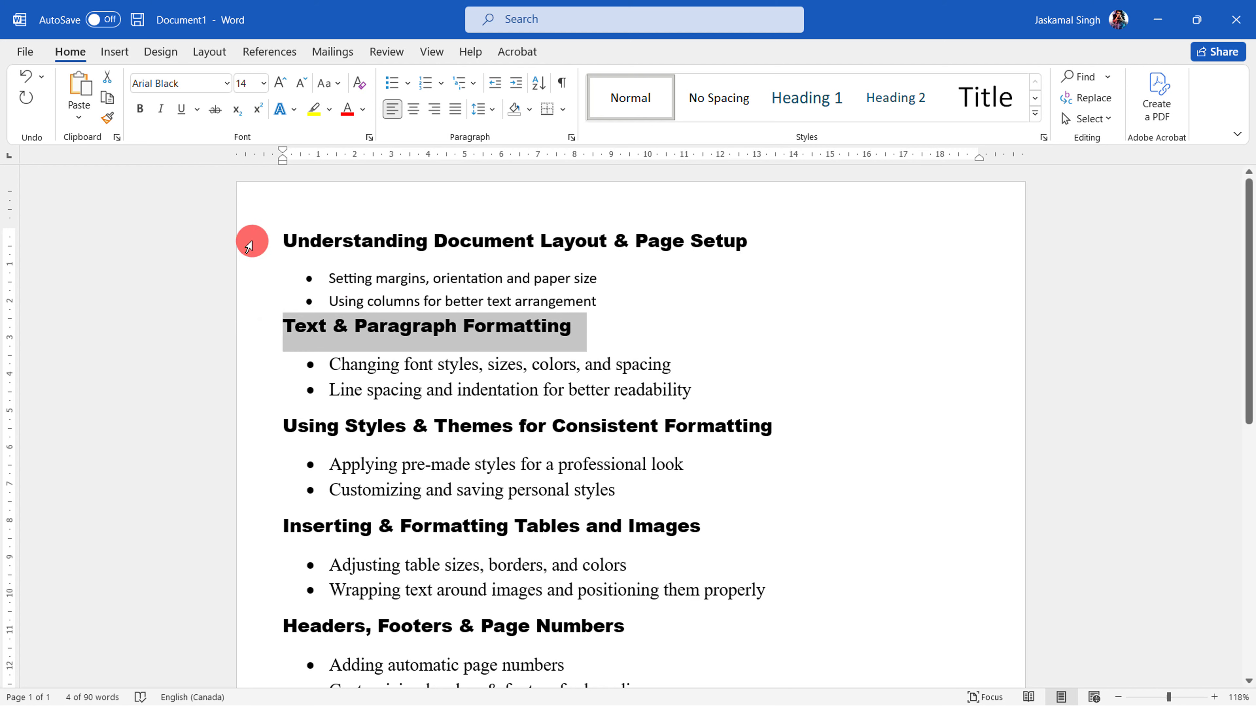
click(252, 242)
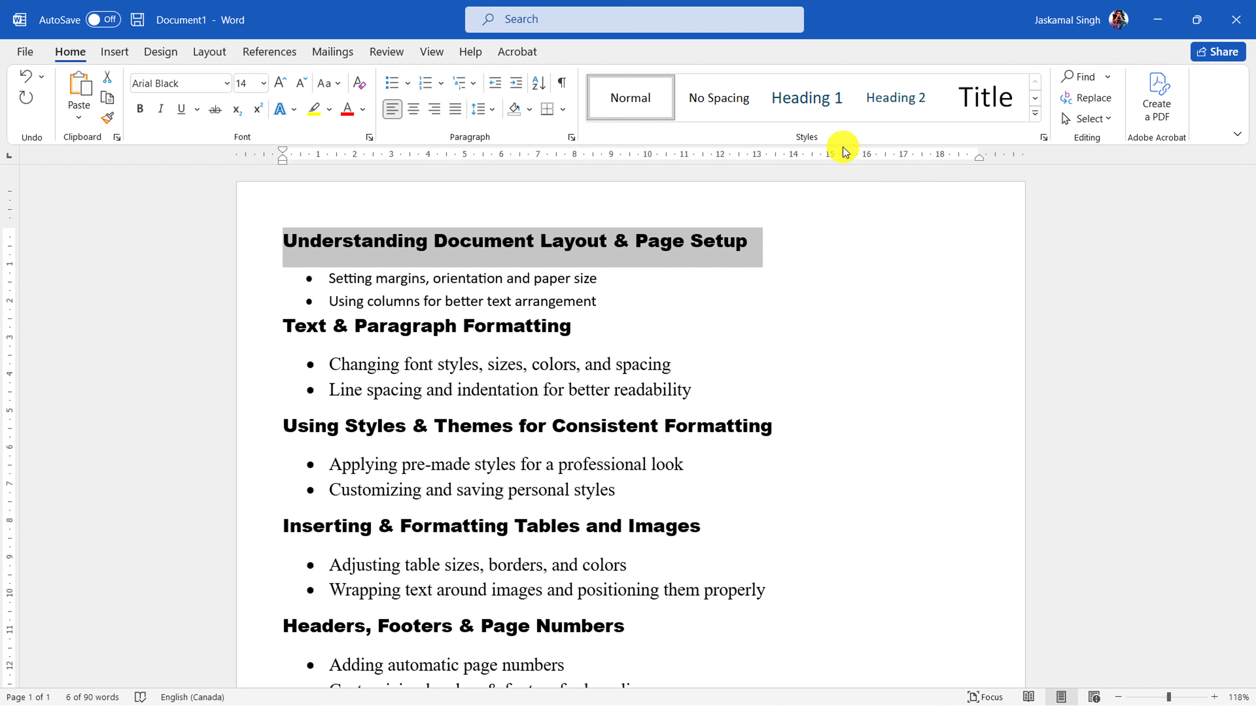
click(814, 115)
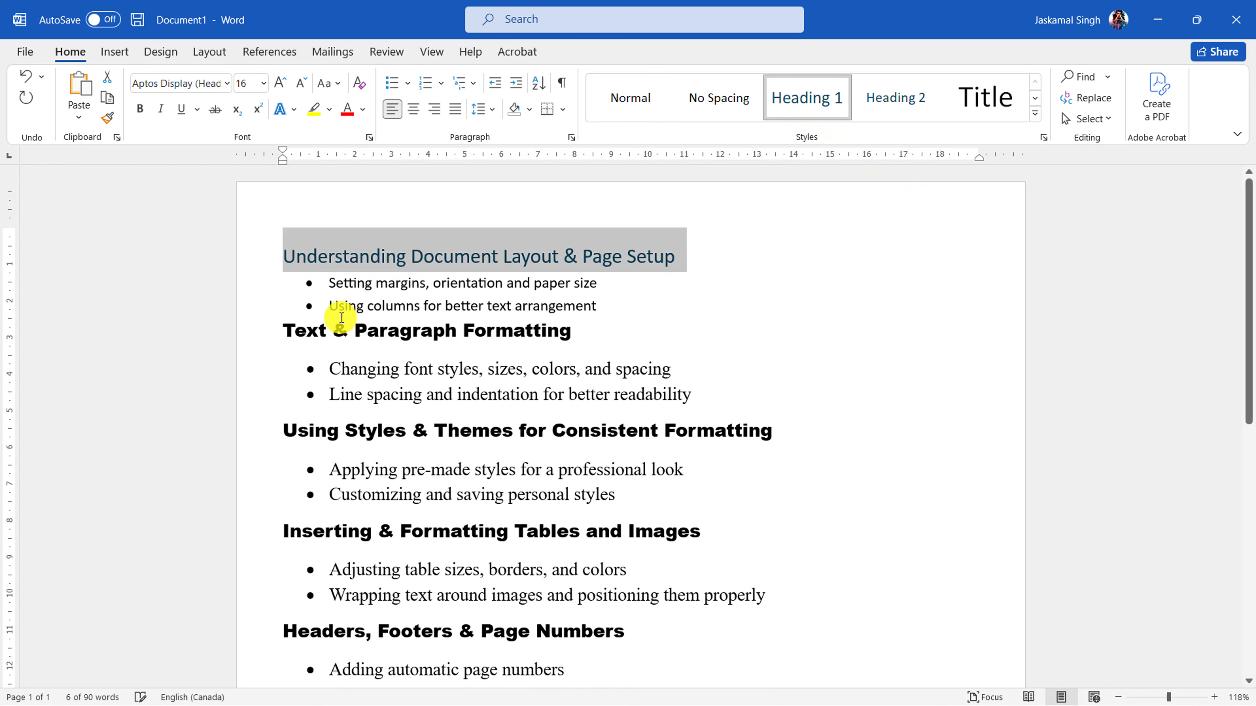
click(252, 329)
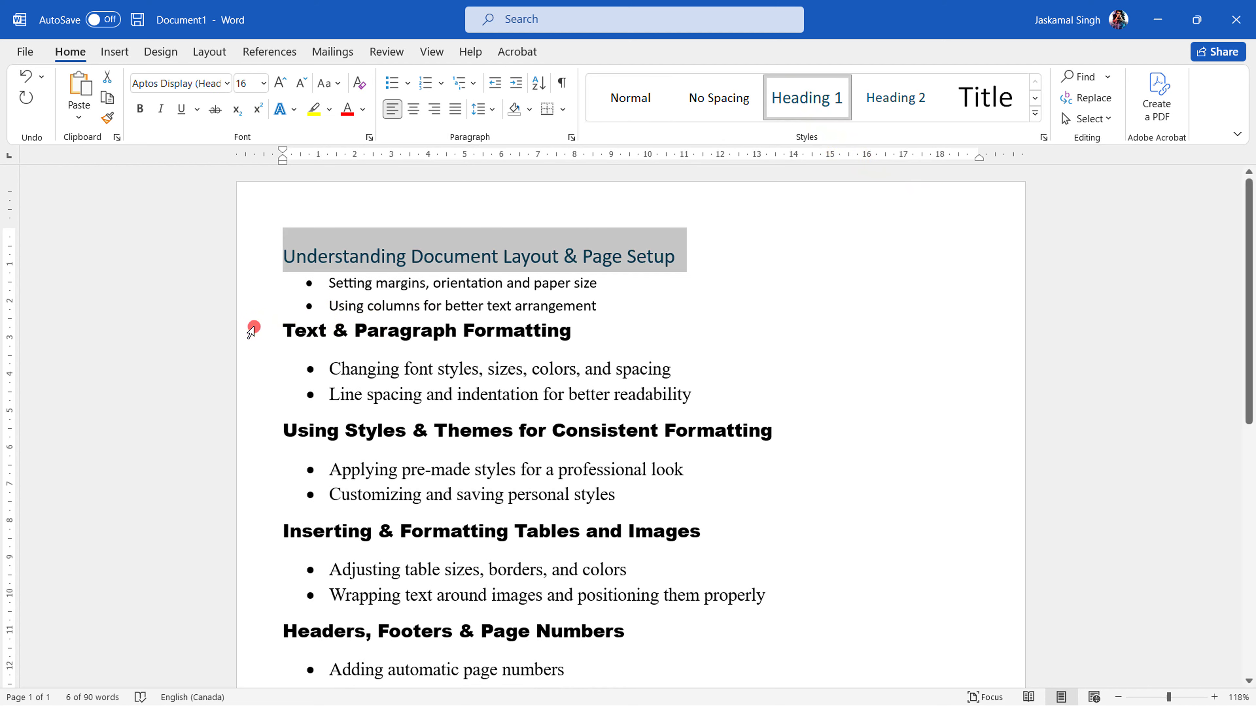
click(810, 106)
click(762, 318)
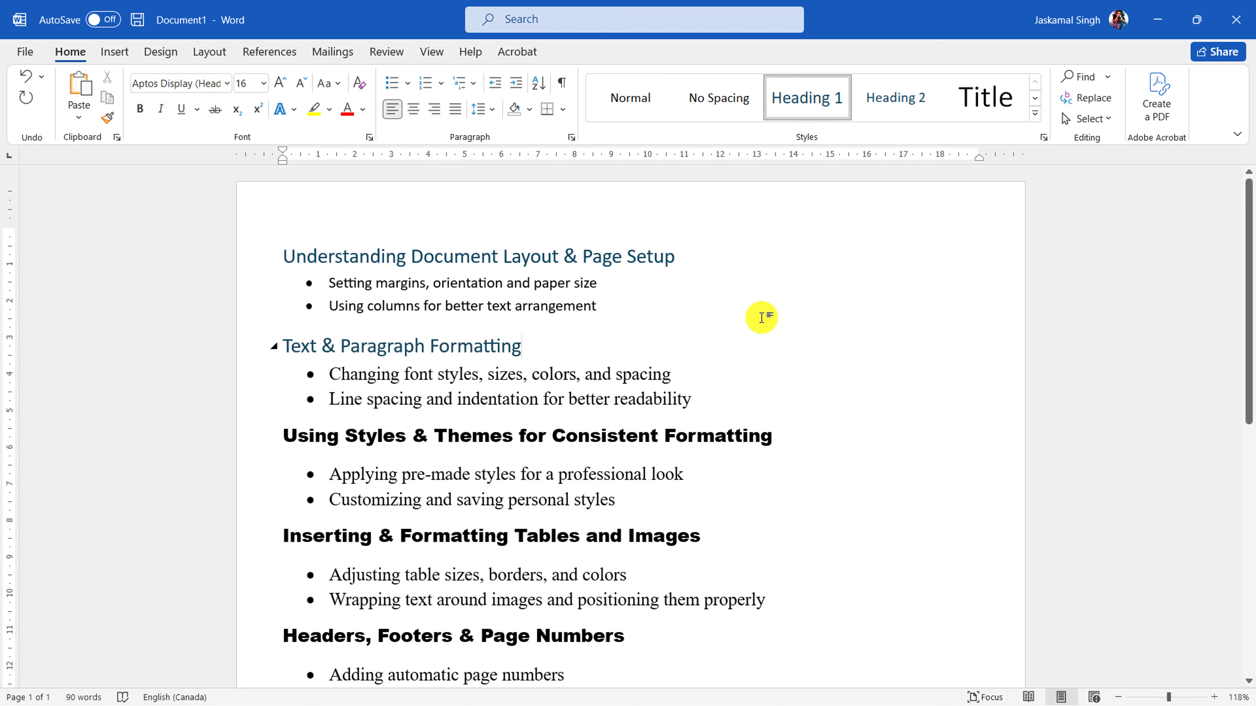
- Set the font color of the heading Understanding Document Layout & Page Setup to red
click(230, 257)
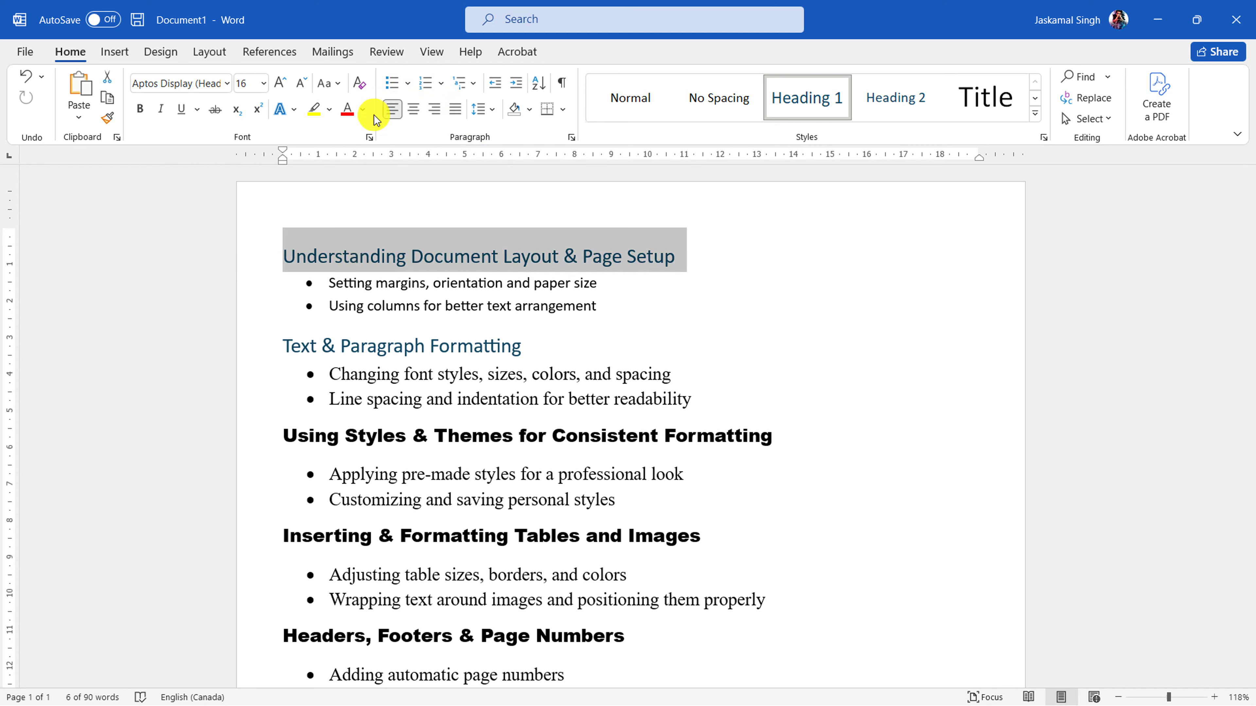
click(363, 113)
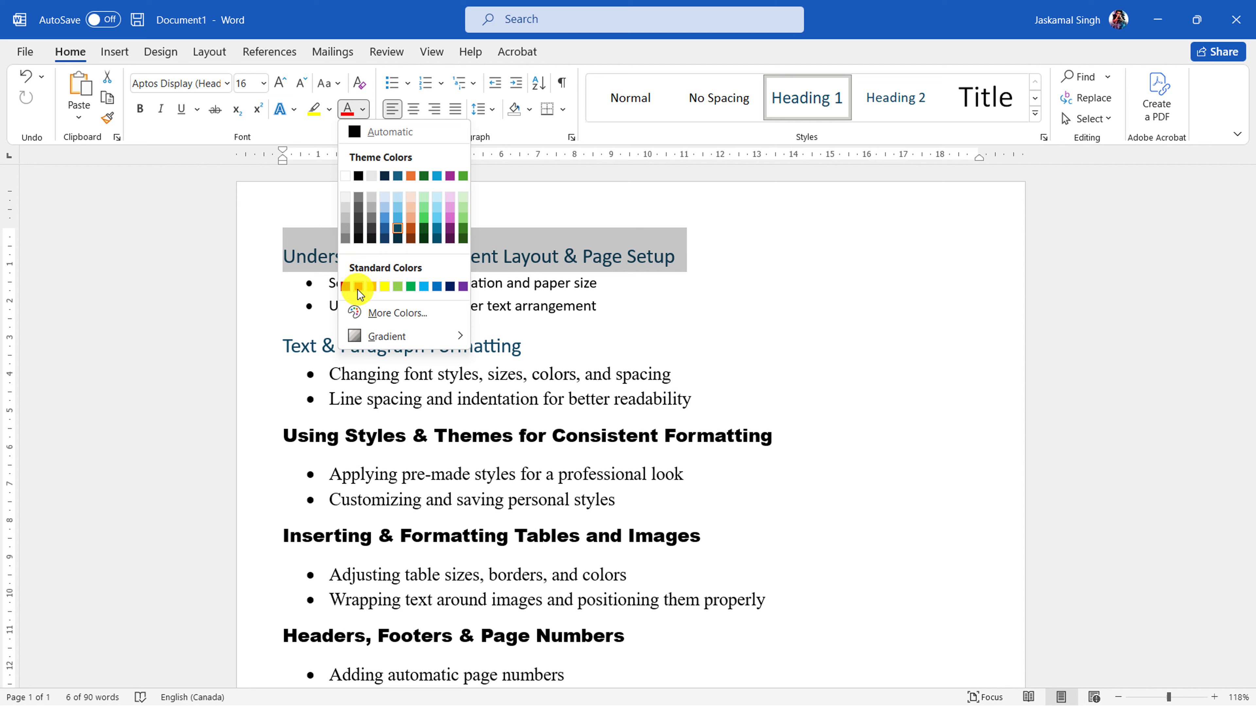
click(358, 288)
click(311, 351)
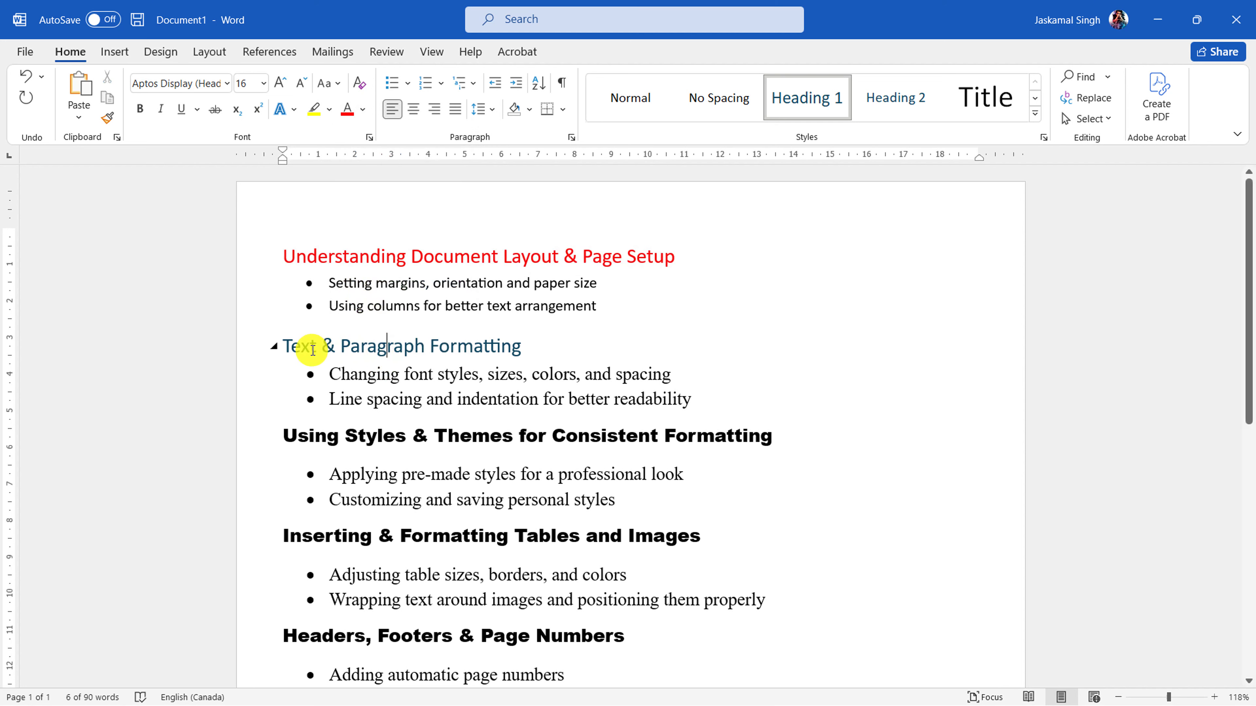
- Undo the red font color on the heading Understanding Document Layout & Page Setup
click(252, 256)
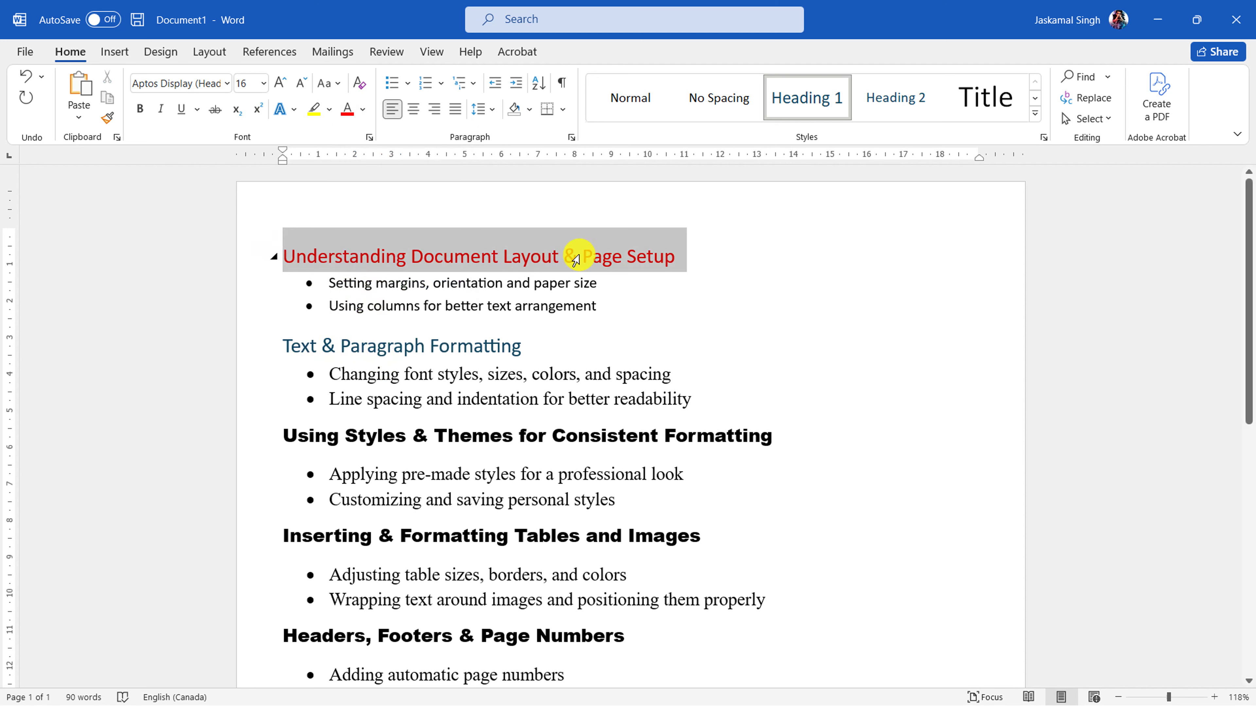
click(678, 299)
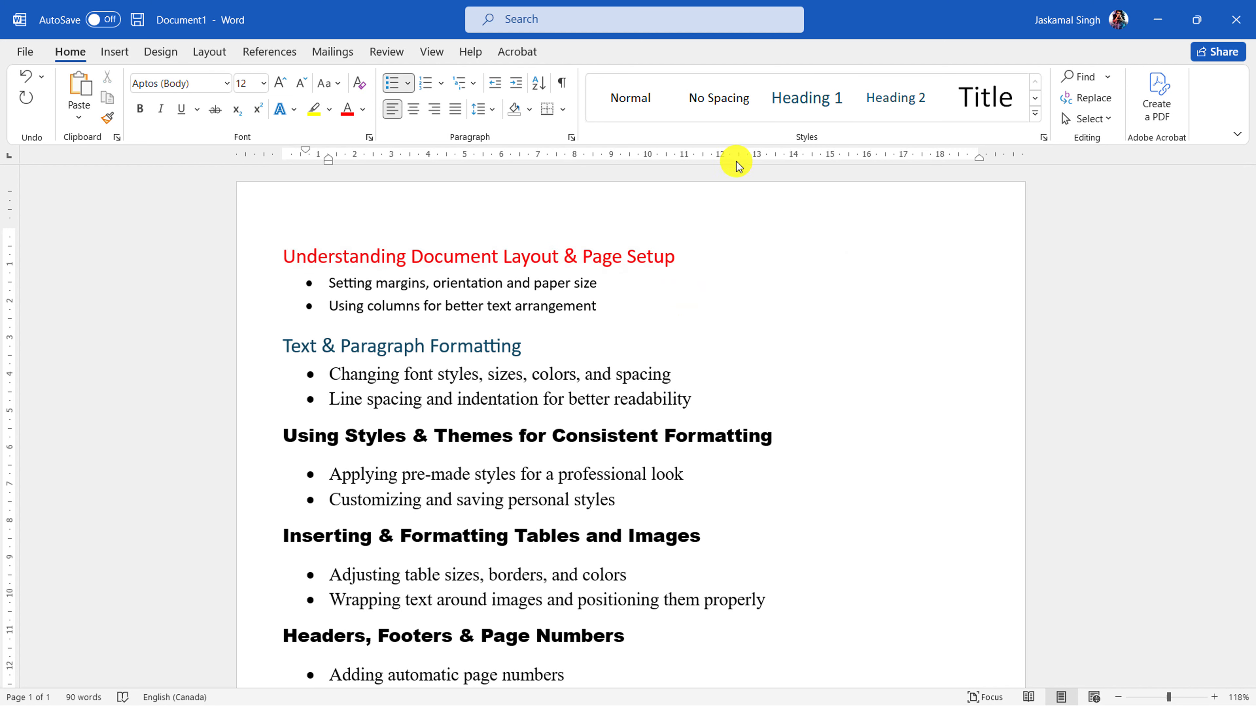
click(232, 257)
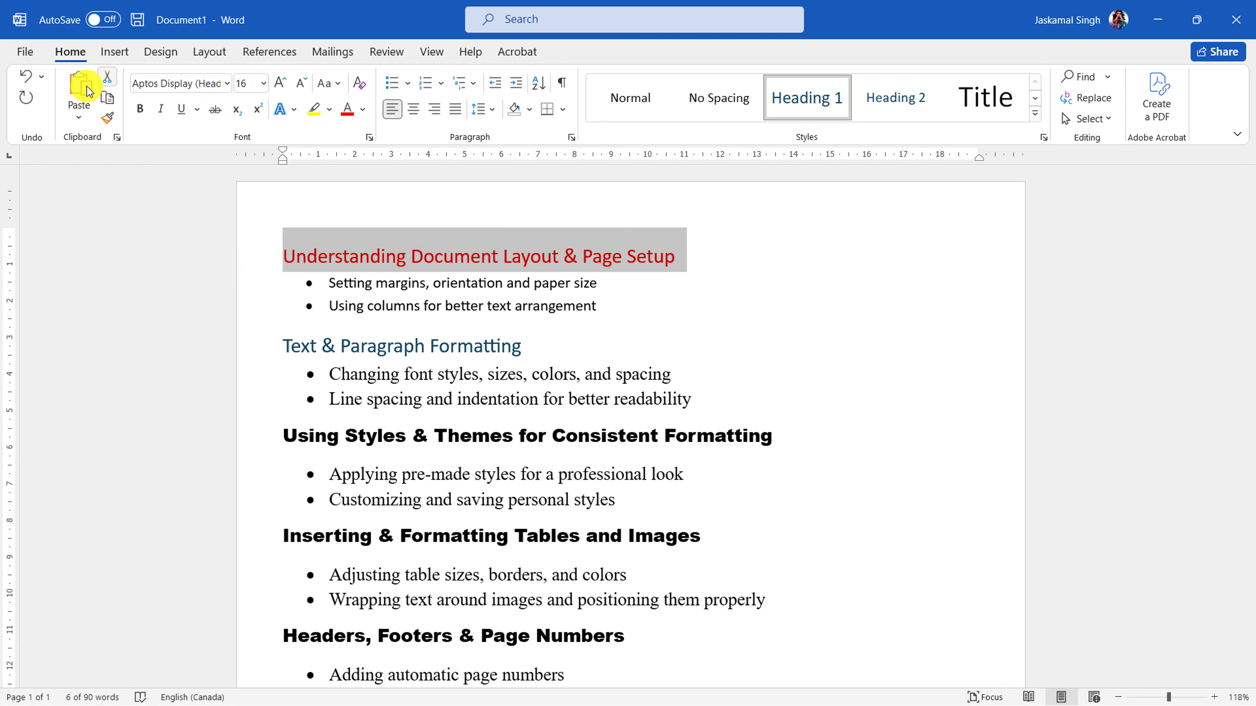
key(ctrl+space)
key(ctrl+z)
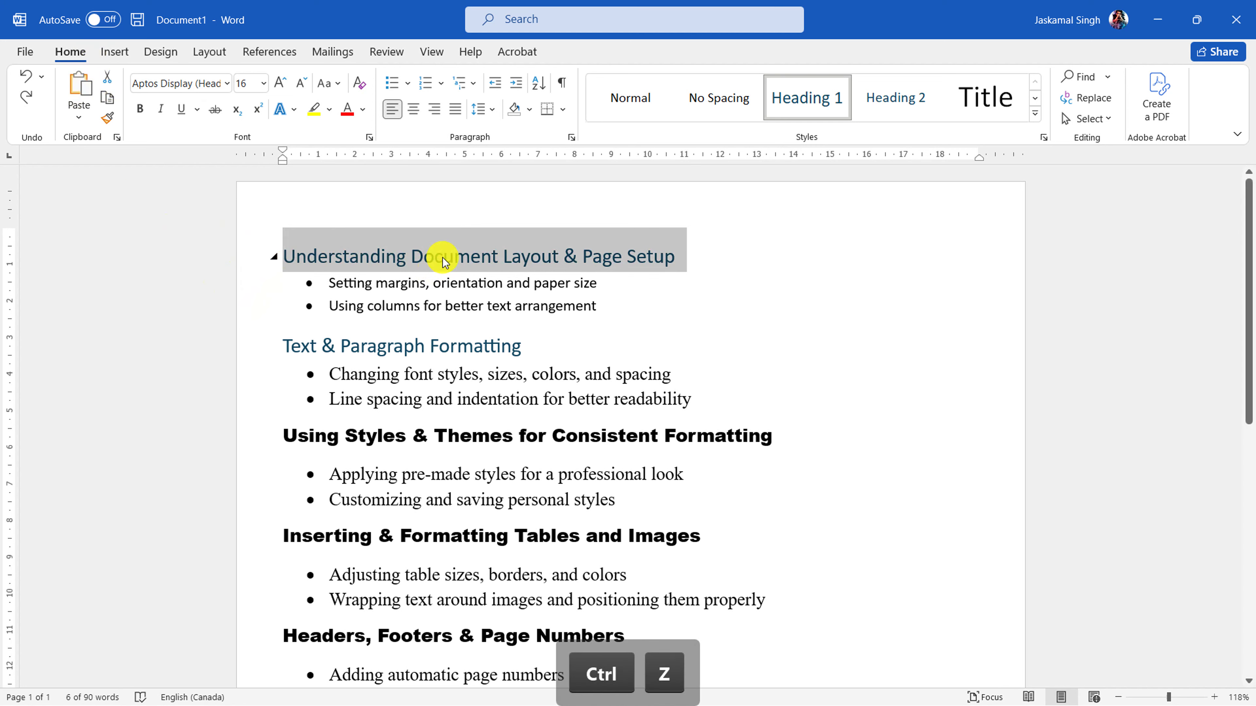
click(799, 248)
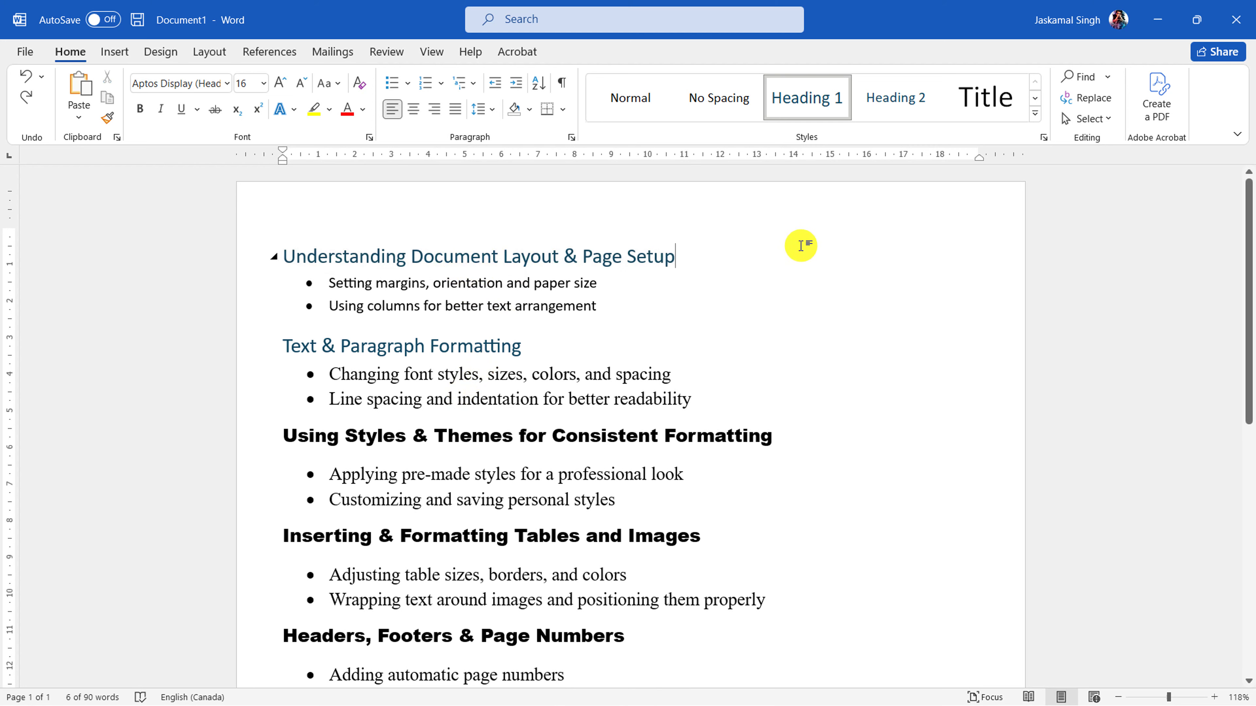
- Modify the Heading 1 style to use the standard red font color
right_click(812, 103)
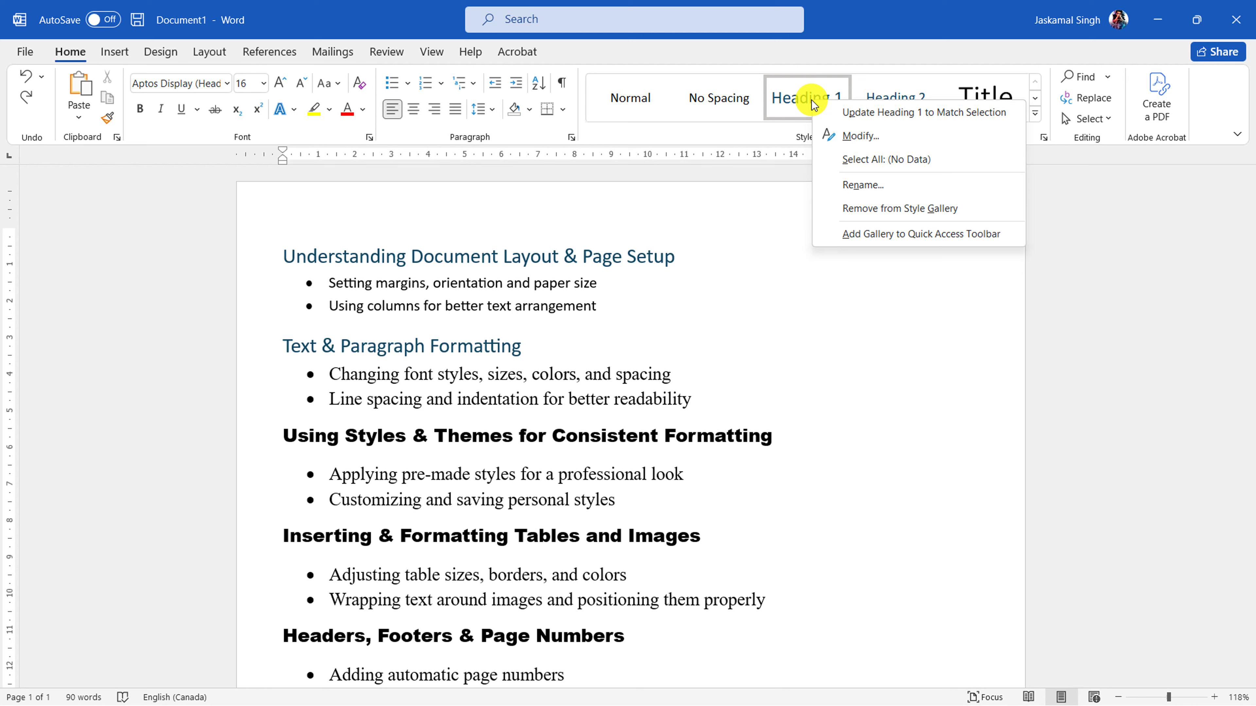
click(884, 140)
drag(834, 150, 894, 179)
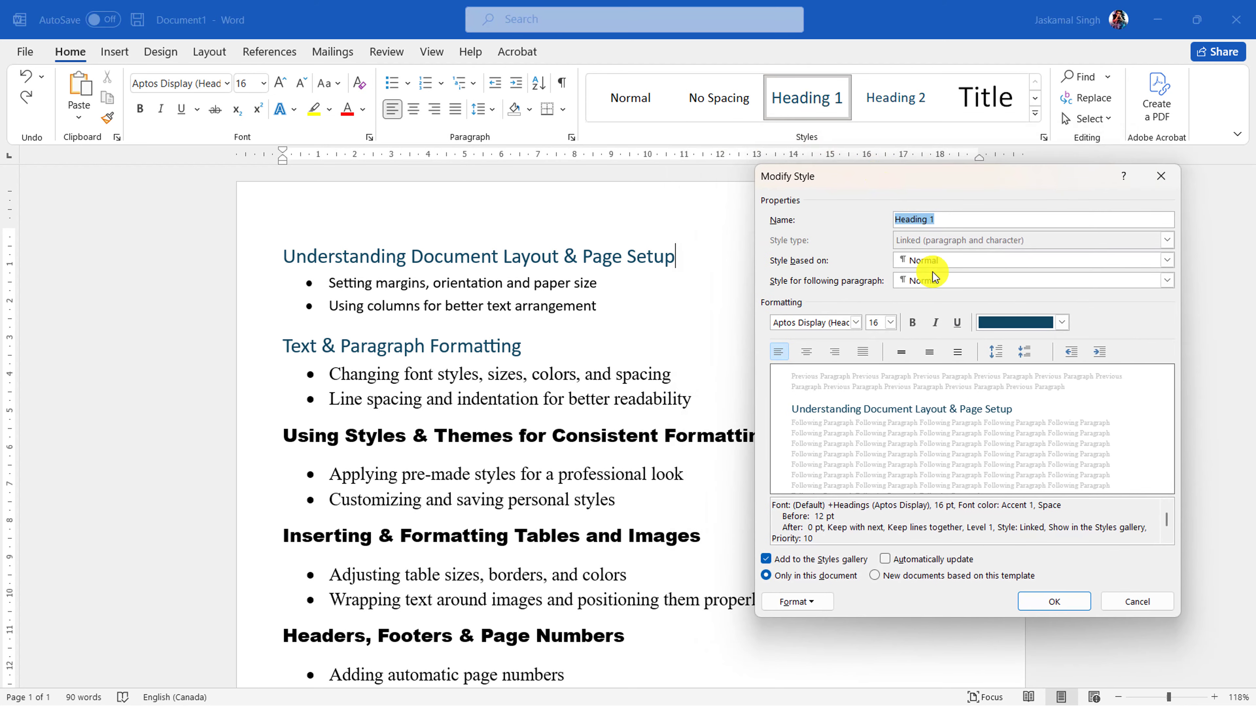
click(1063, 324)
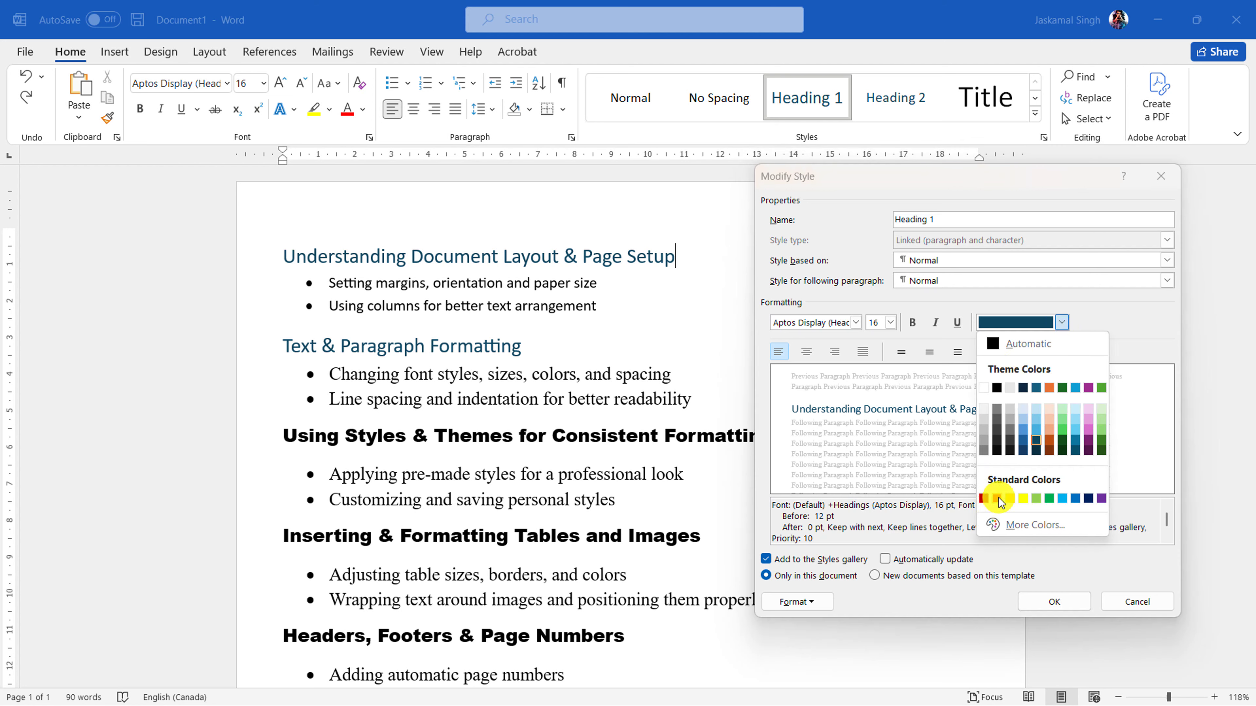
click(997, 498)
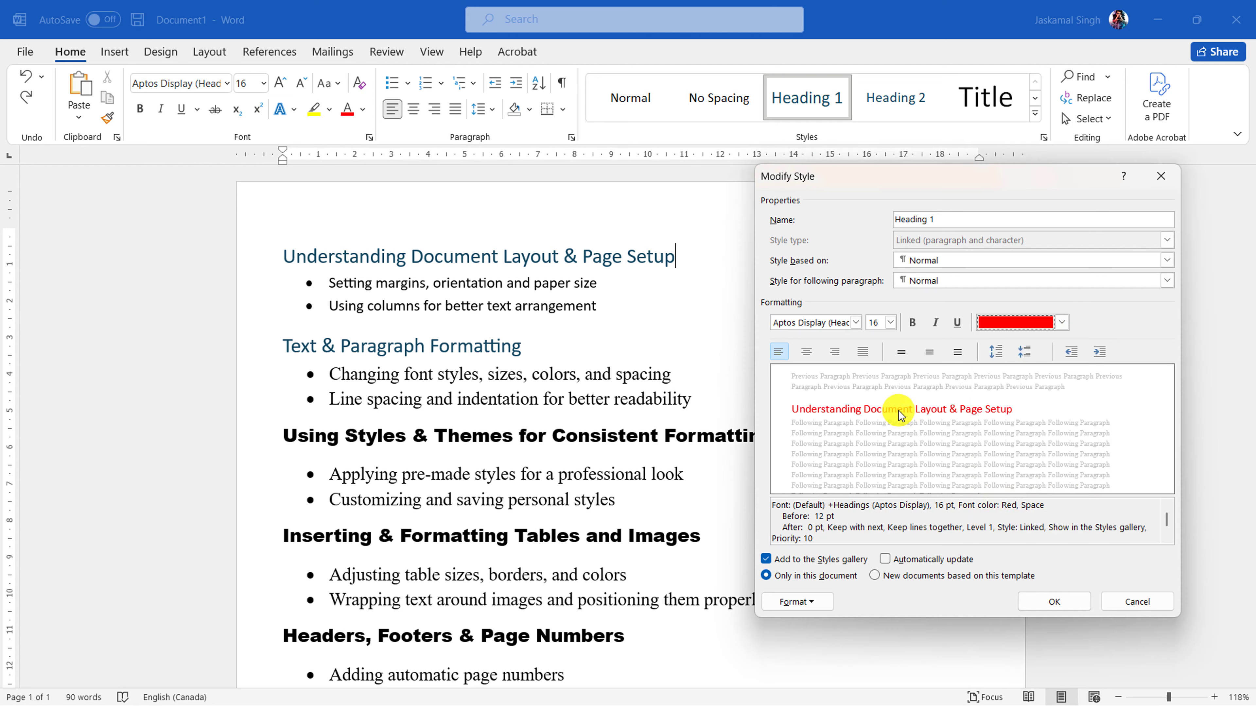
click(1062, 601)
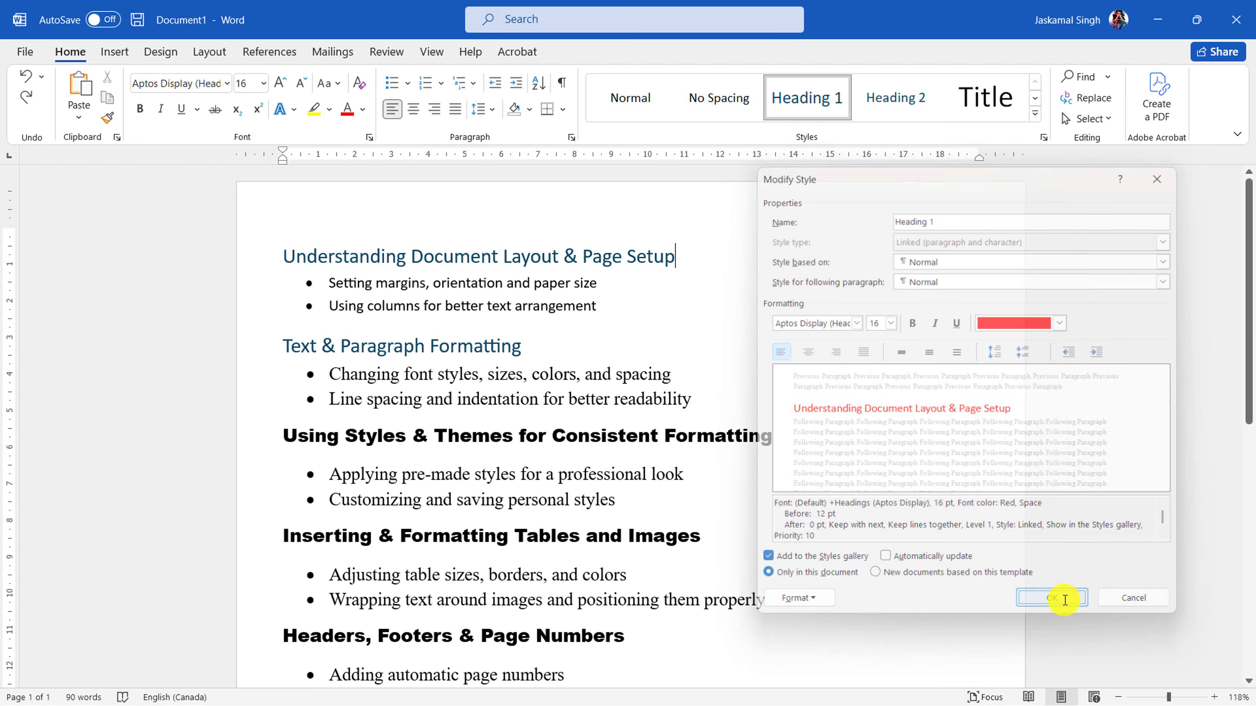
drag(537, 348, 360, 349)
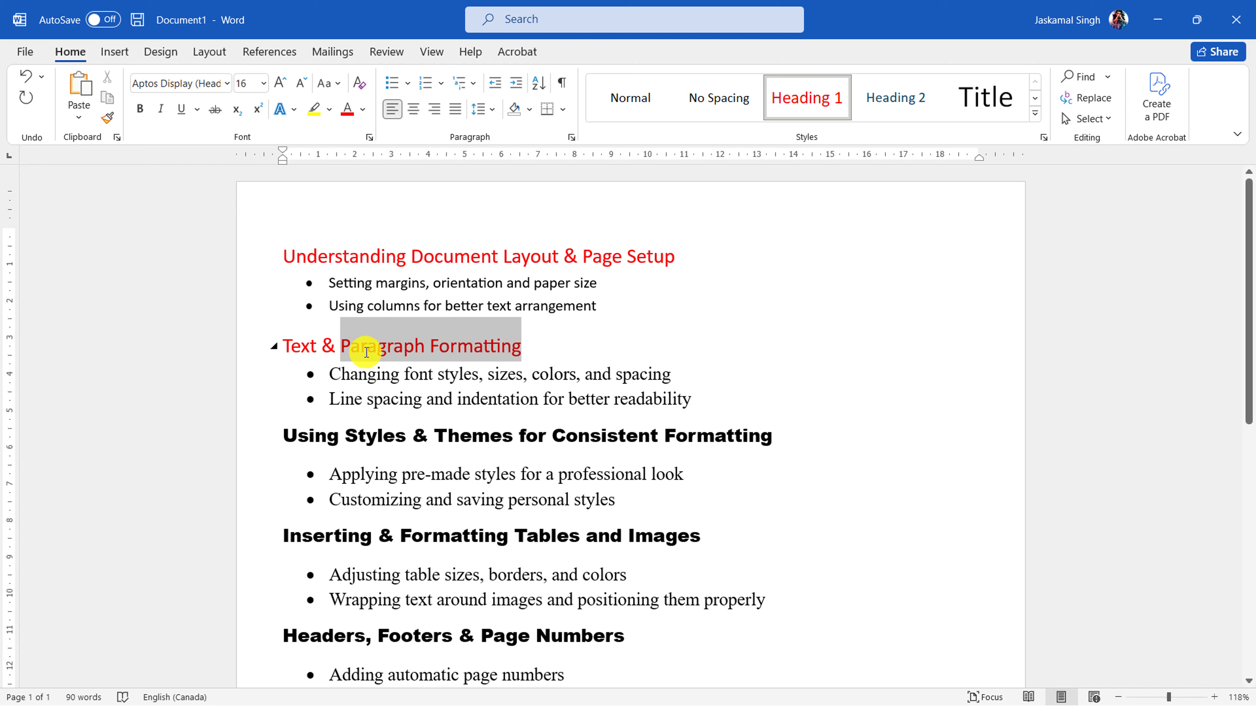
click(621, 346)
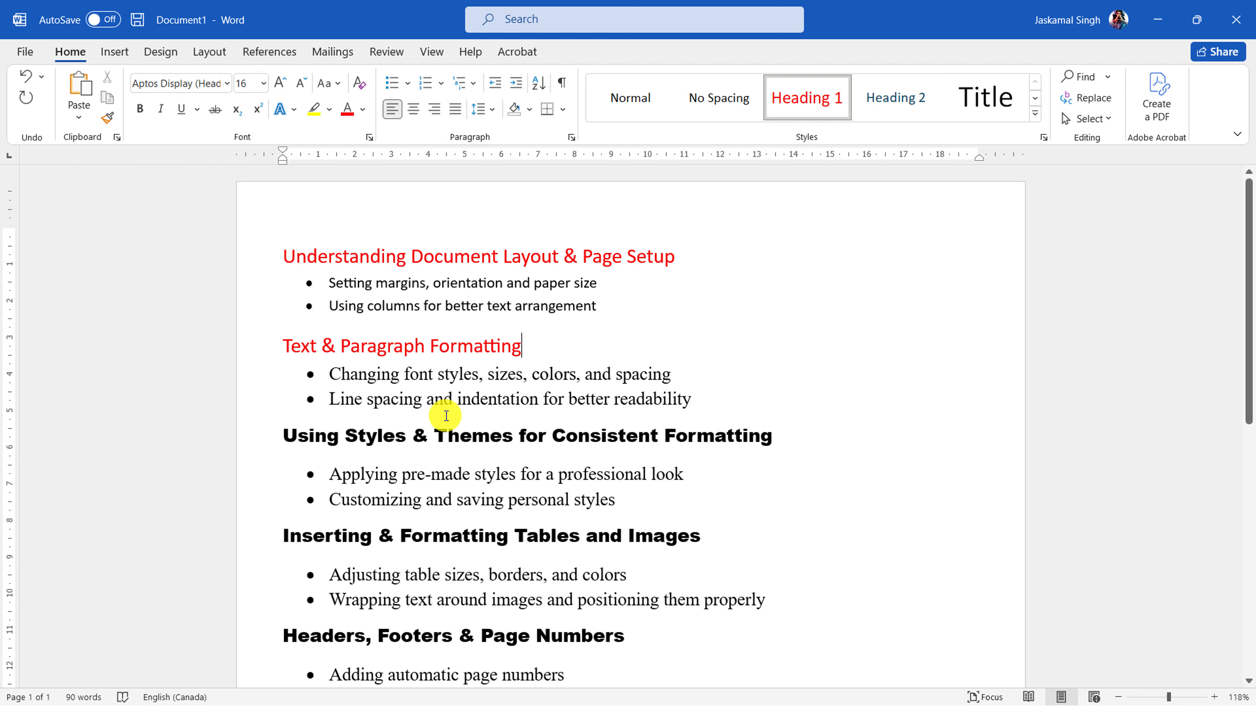
drag(283, 435, 502, 441)
click(777, 435)
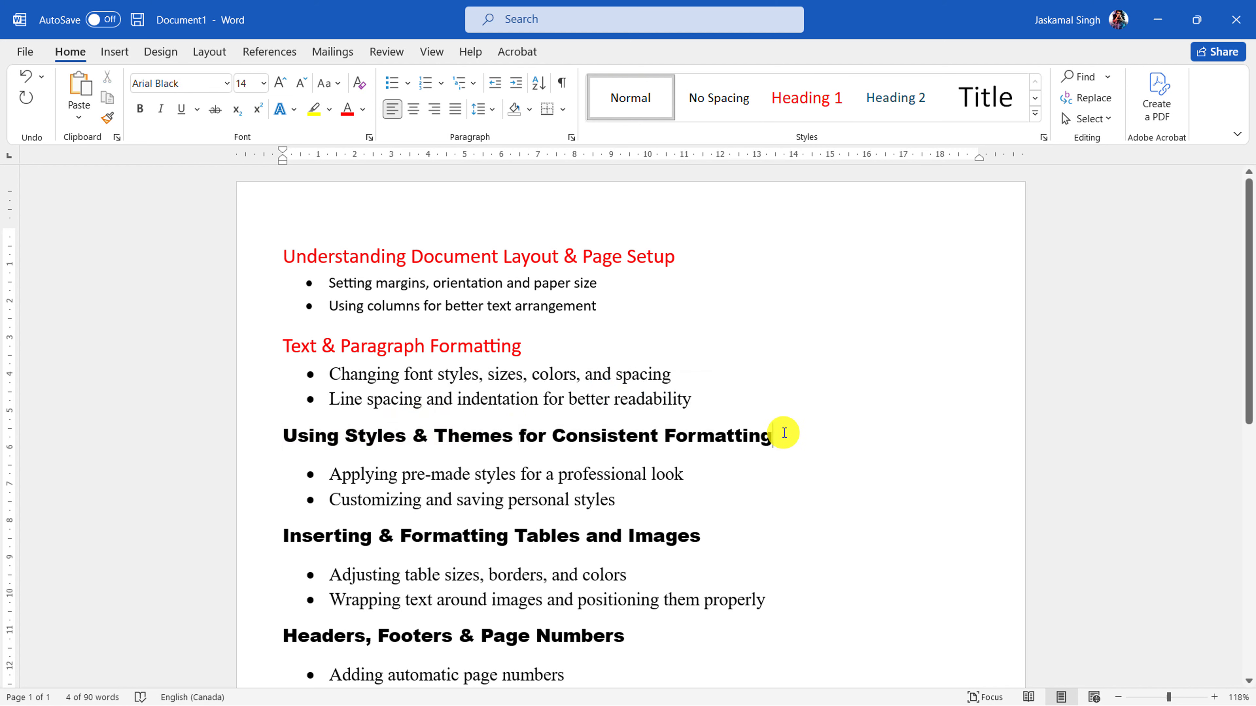
right_click(825, 105)
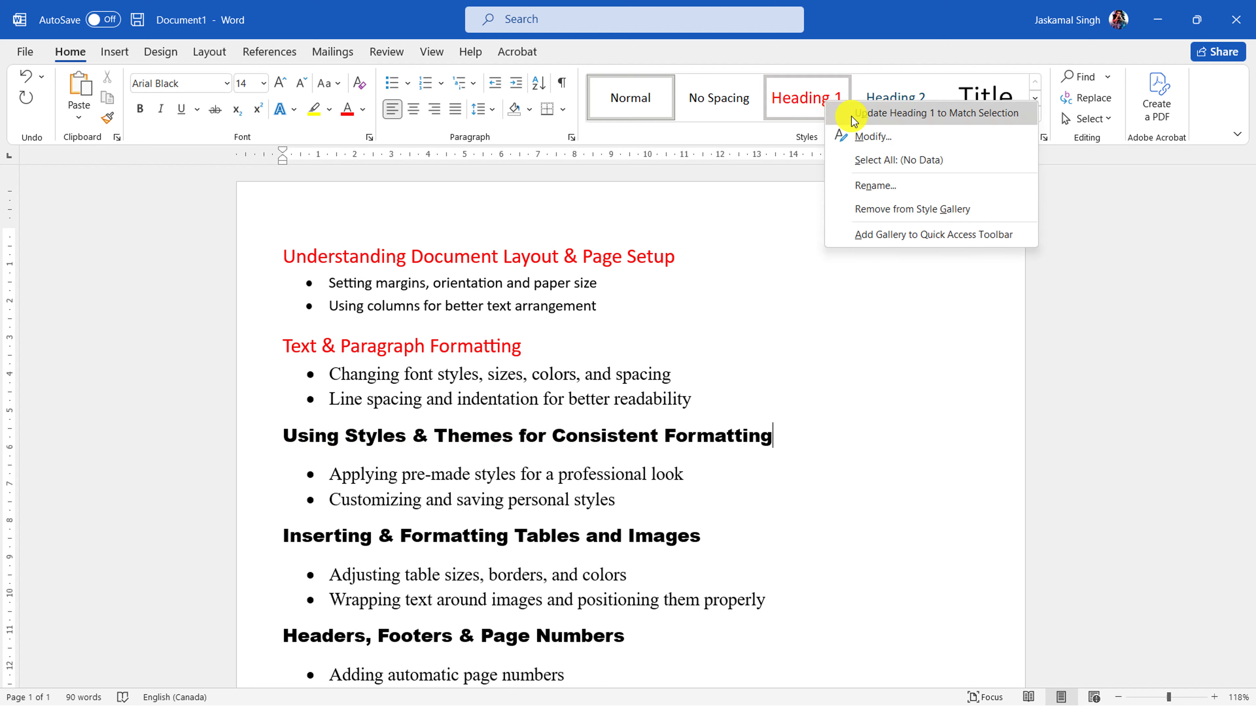
click(866, 135)
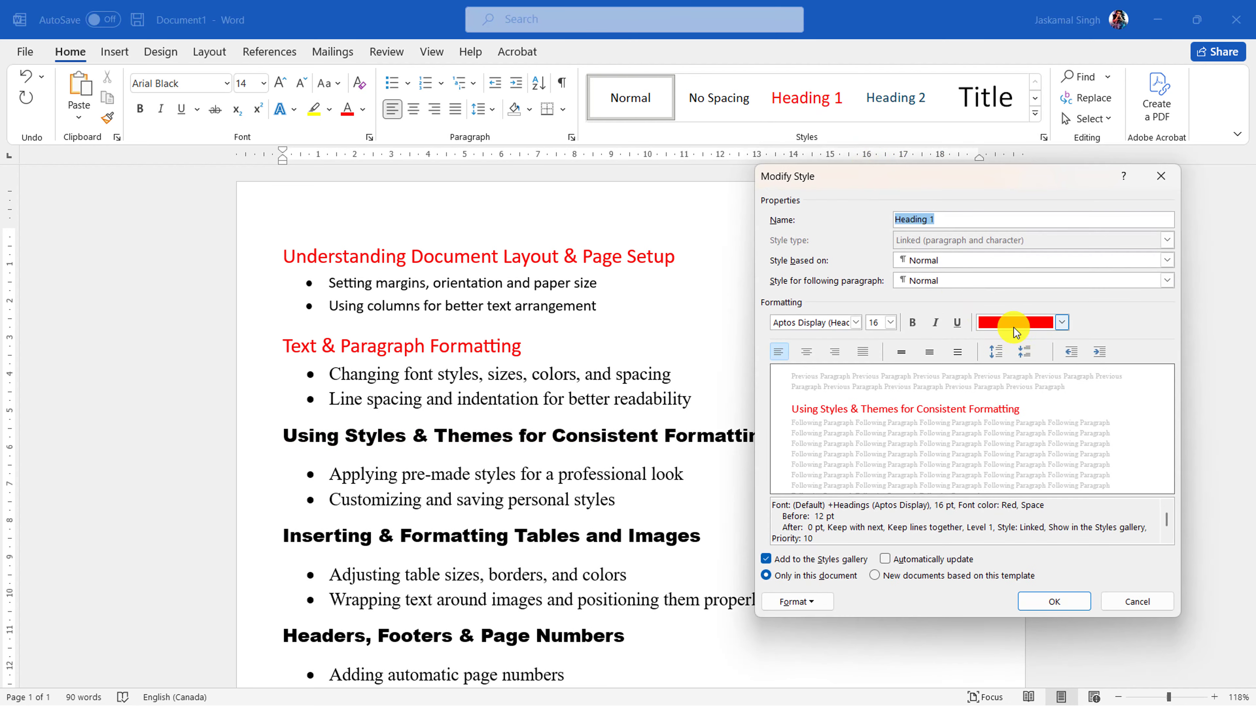
click(1119, 601)
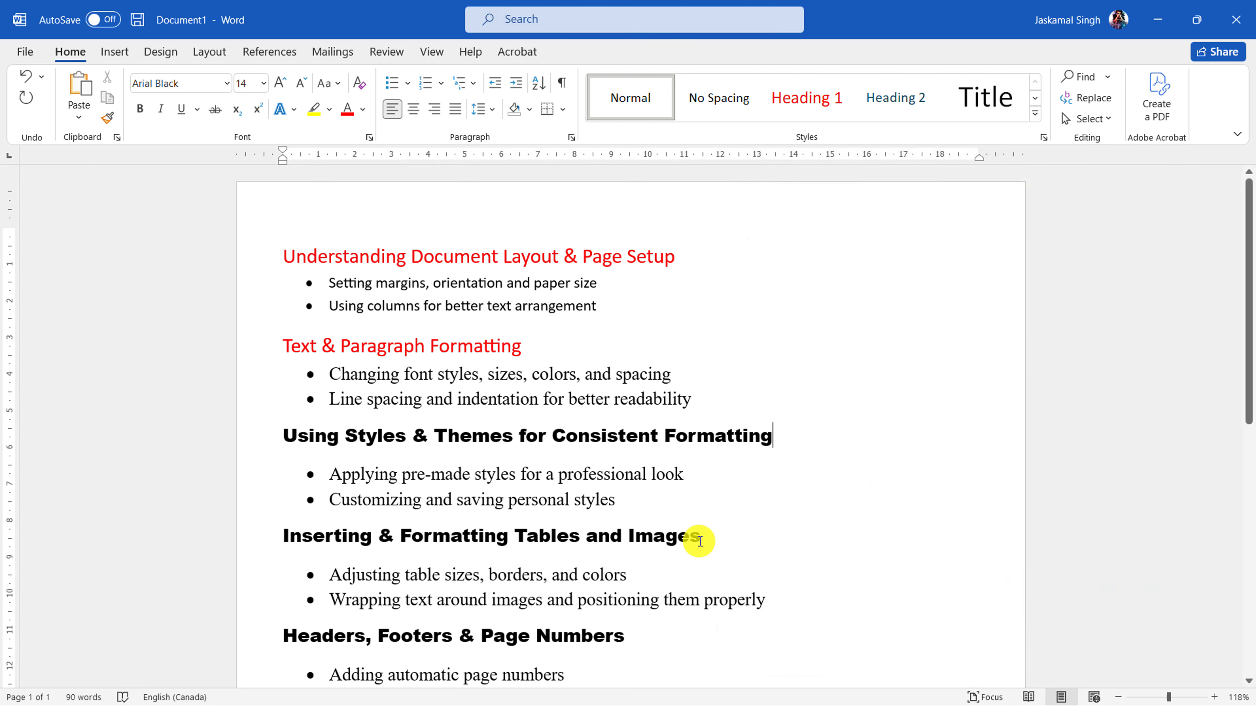
- Apply the Heading 1 style to the headings Using Styles & Themes for Consistent Formatting, Inserting & Formatting Tables and Images, and Headers, Footers & Page Numbers
click(238, 435)
click(807, 106)
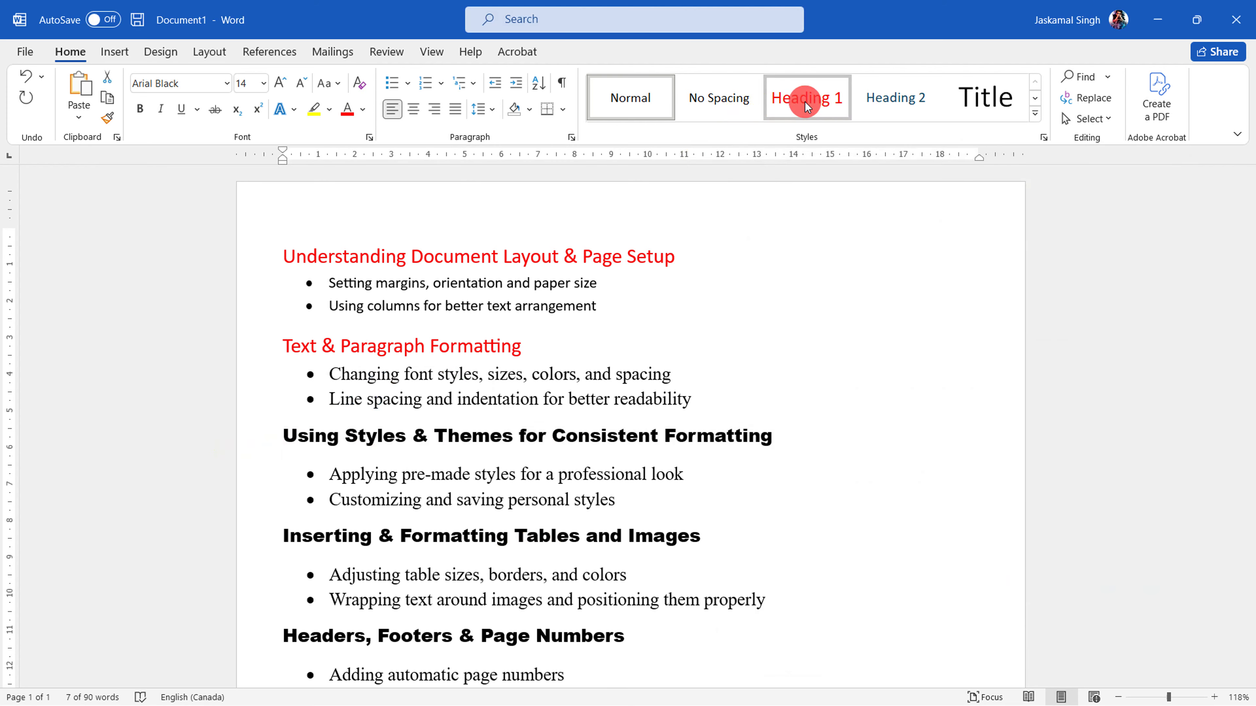
scroll(617, 276, down, 3)
click(258, 394)
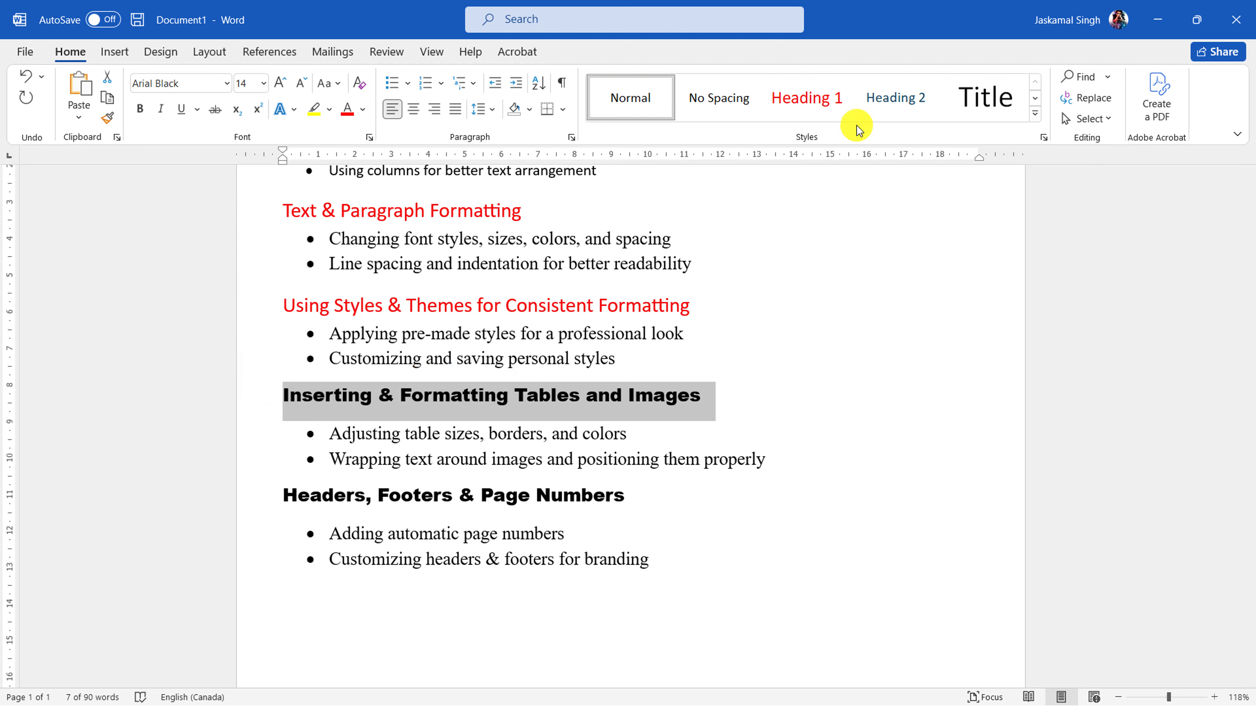
ctrl+click(244, 495)
click(841, 87)
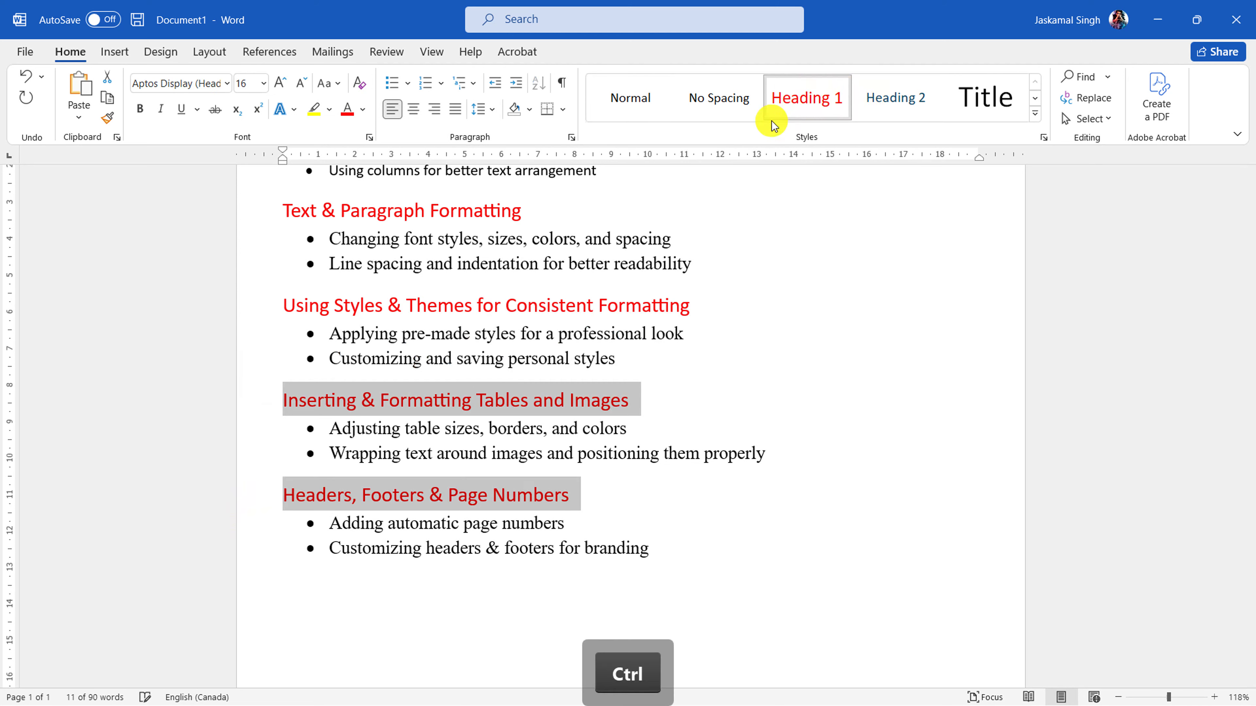
scroll(723, 325, up, 3)
click(799, 306)
scroll(773, 302, down, 1)
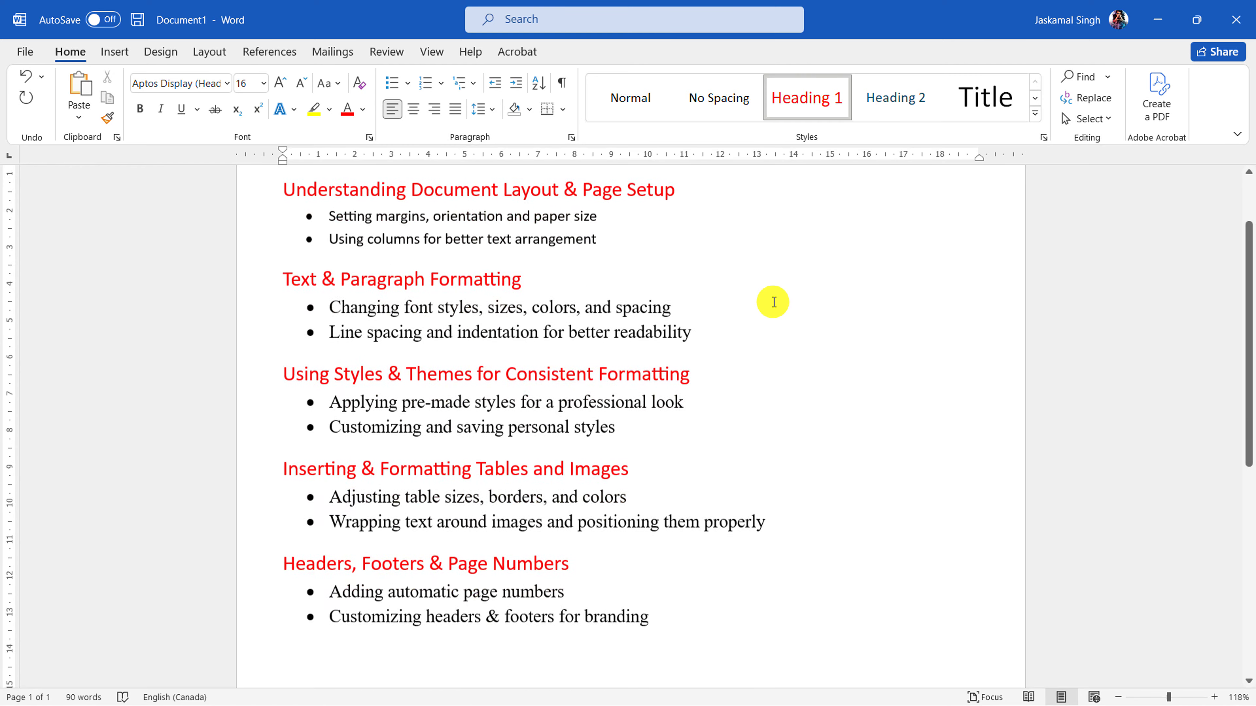
ctrl+scroll(773, 302, down, 3)
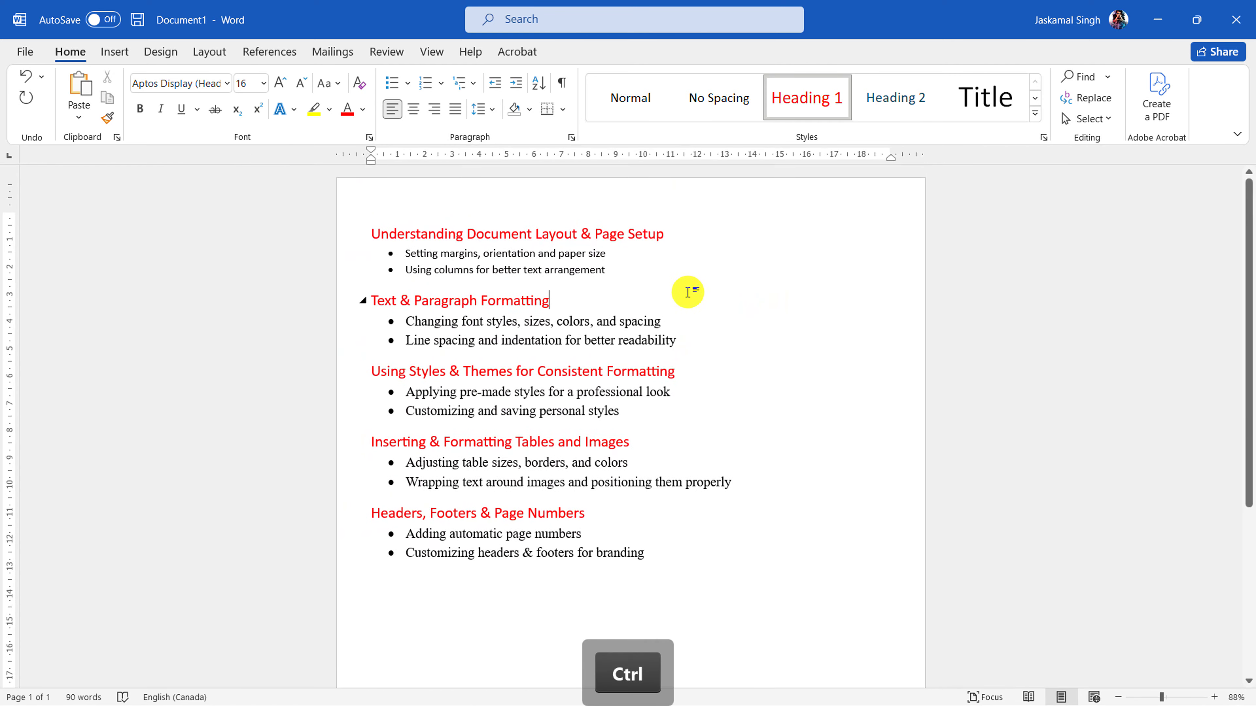
- Modify the Heading 1 style, setting its font size to 20 and making its text italic
click(697, 578)
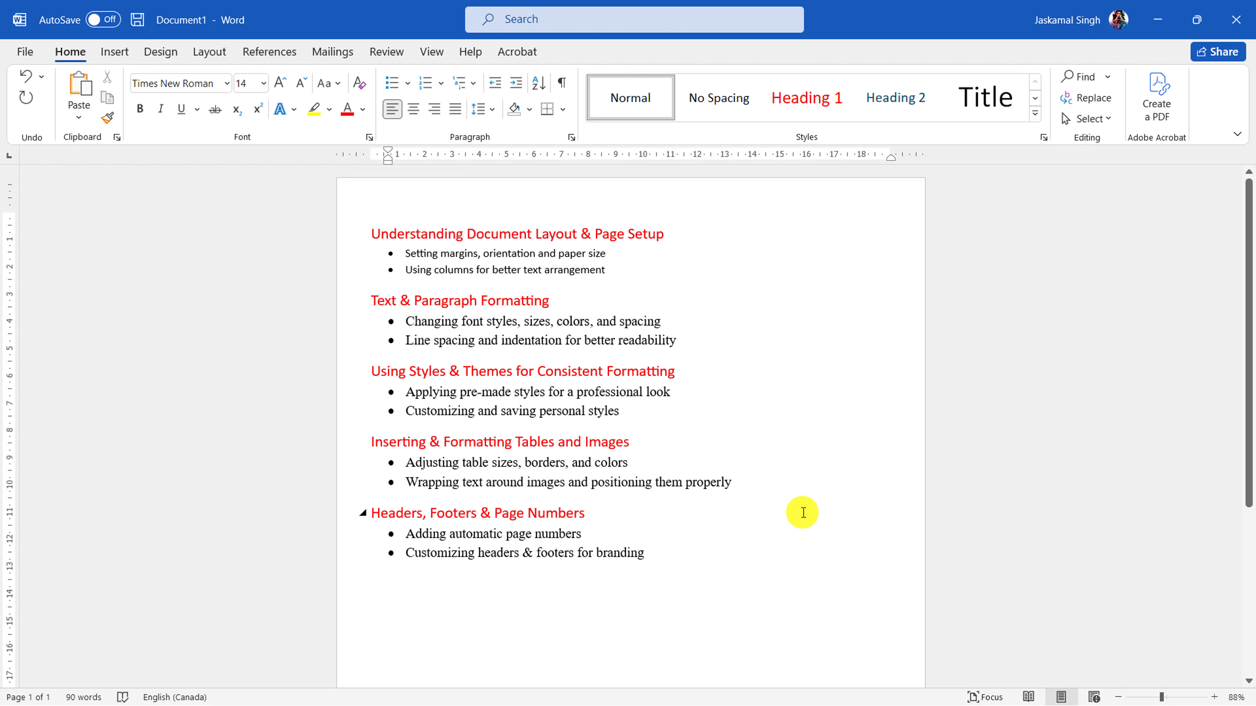
right_click(802, 115)
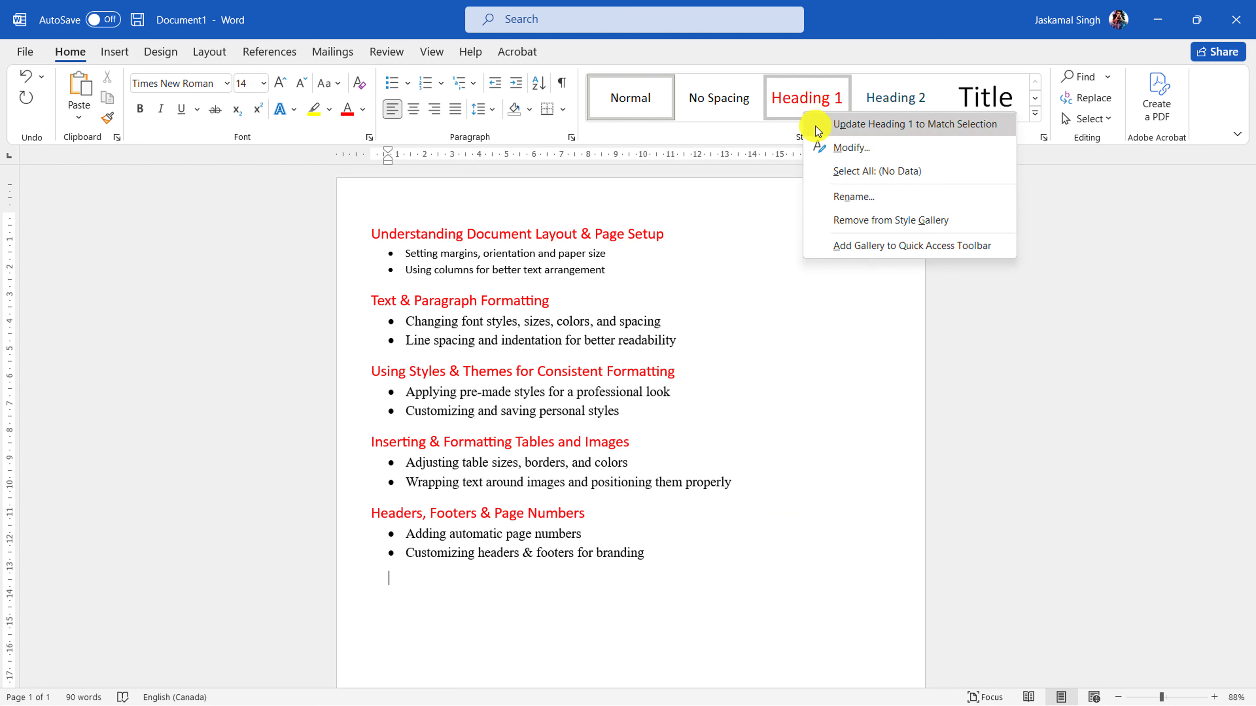
click(831, 144)
drag(876, 186, 840, 173)
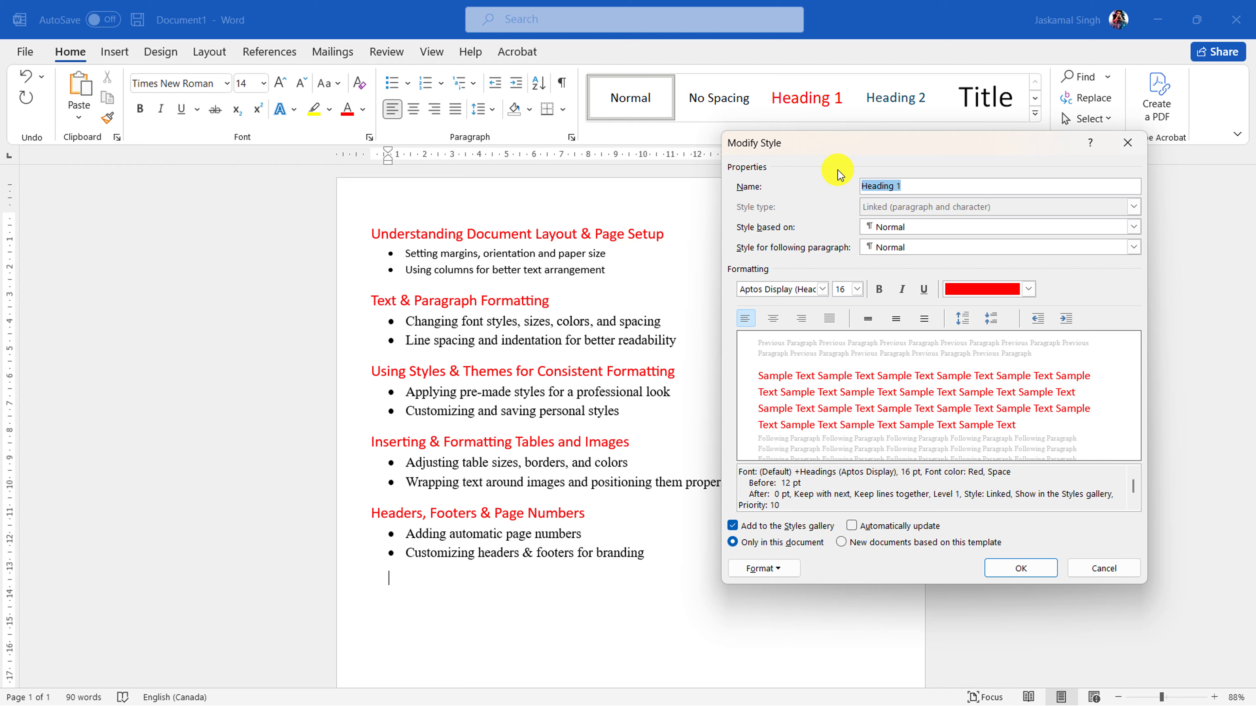
click(859, 290)
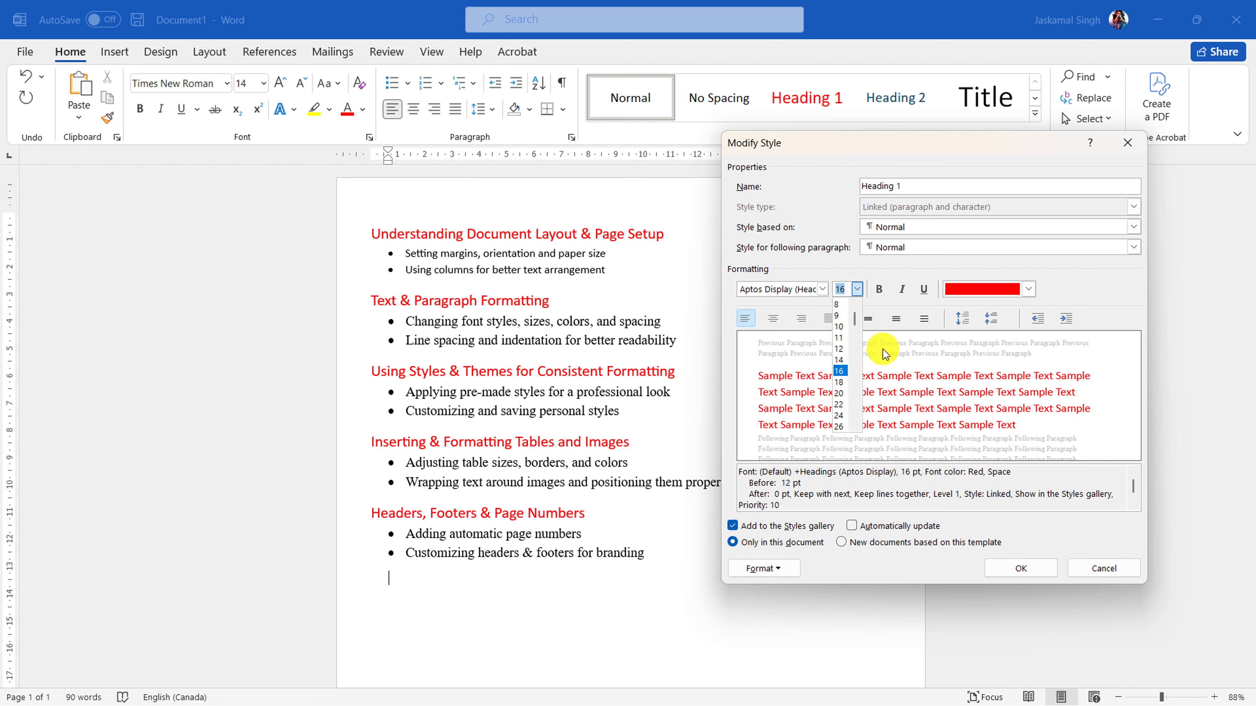
click(839, 394)
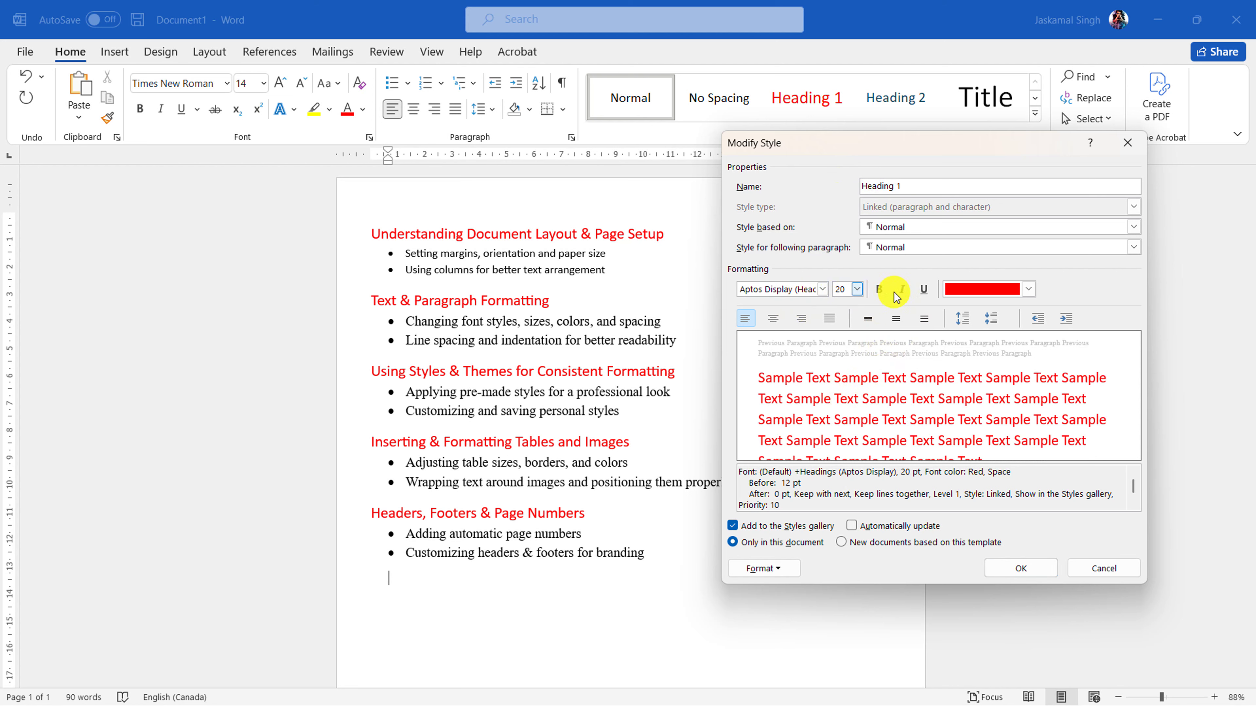
click(905, 291)
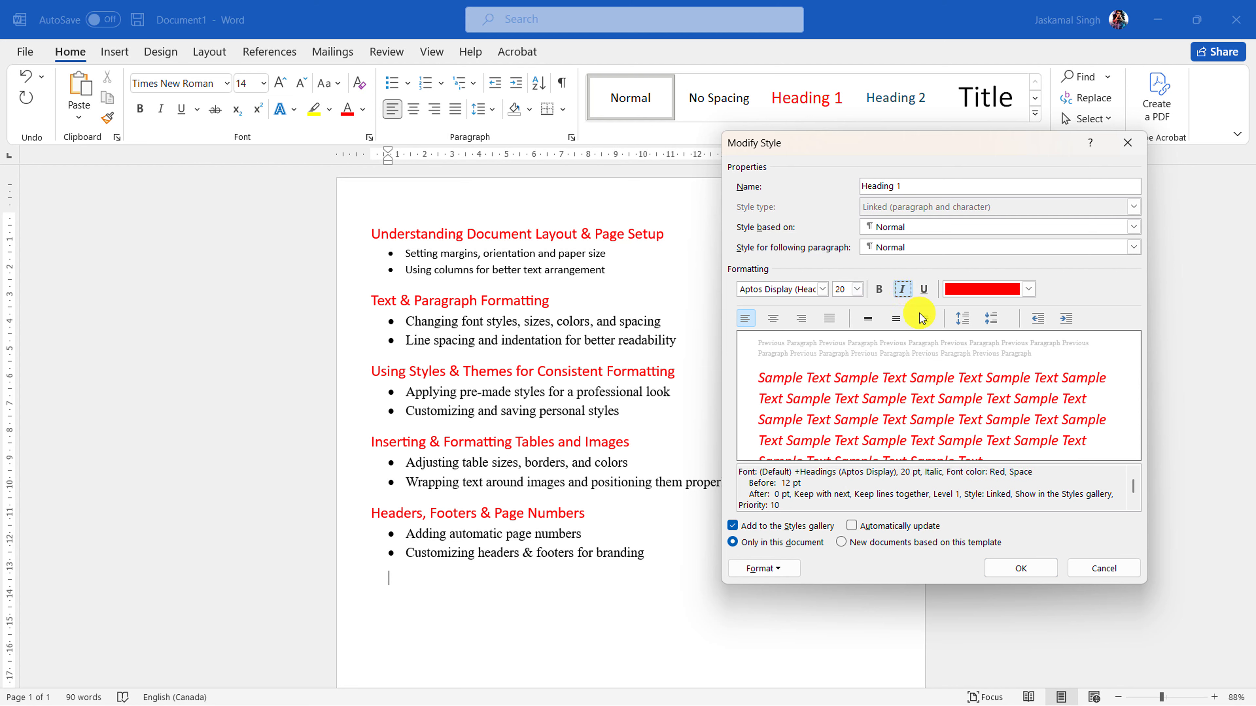
- Set the Heading 1 style's font to Cinzel at size 18 and apply the style changes
click(812, 291)
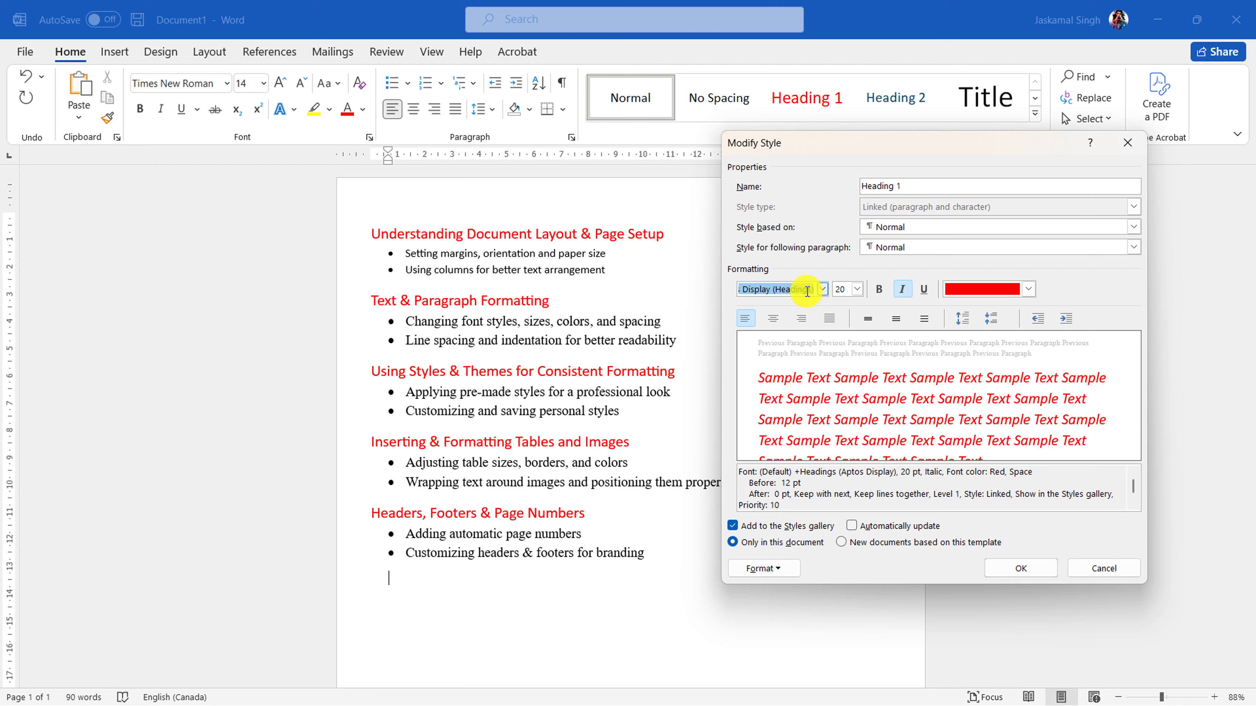
text(Cin)
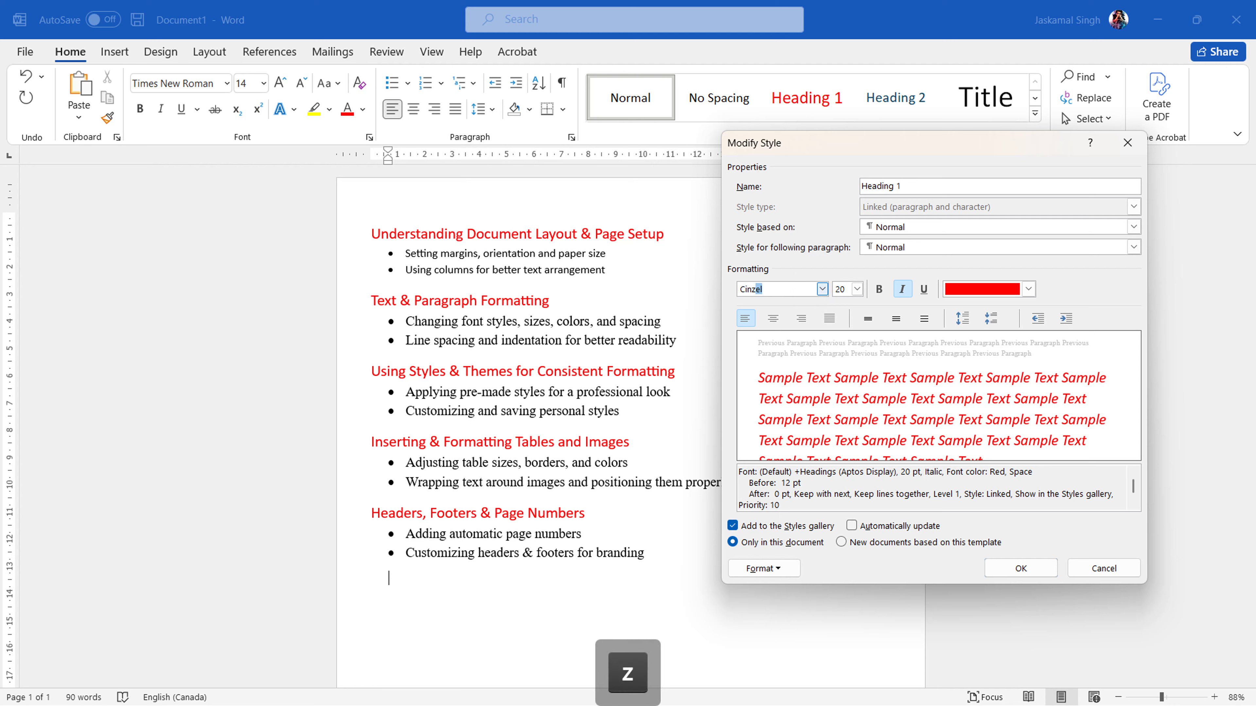
text(z)
key(Return)
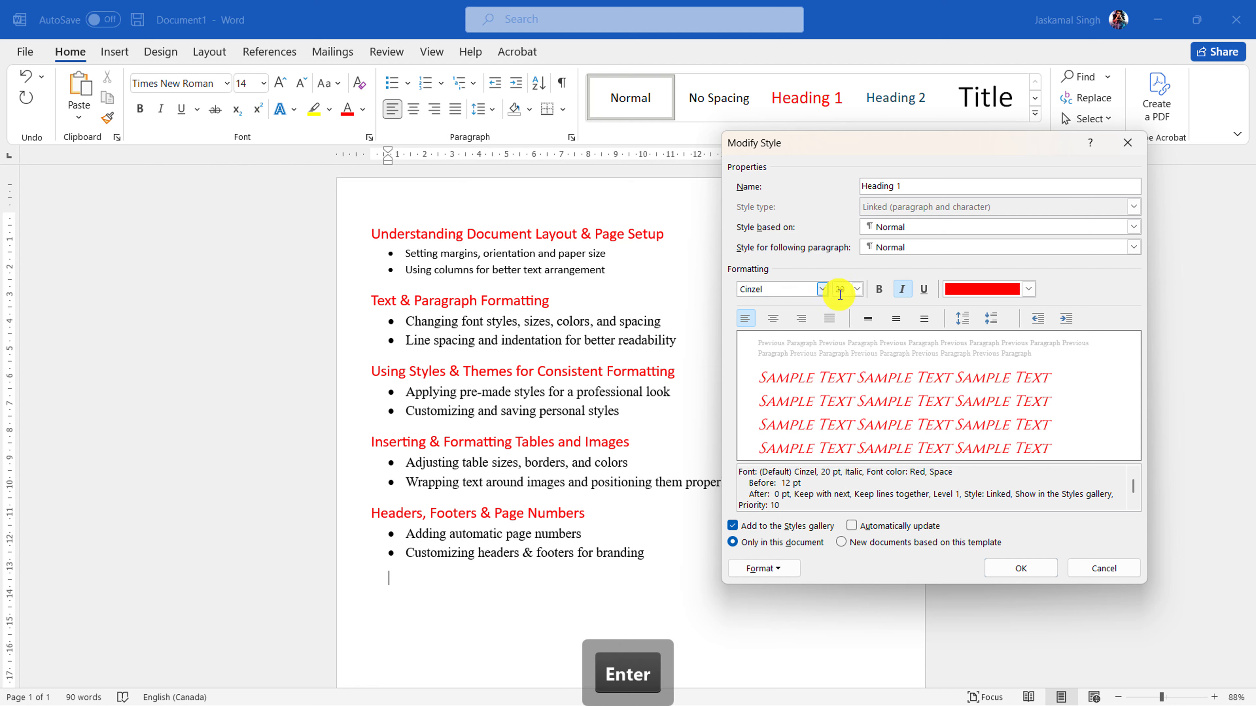
click(857, 288)
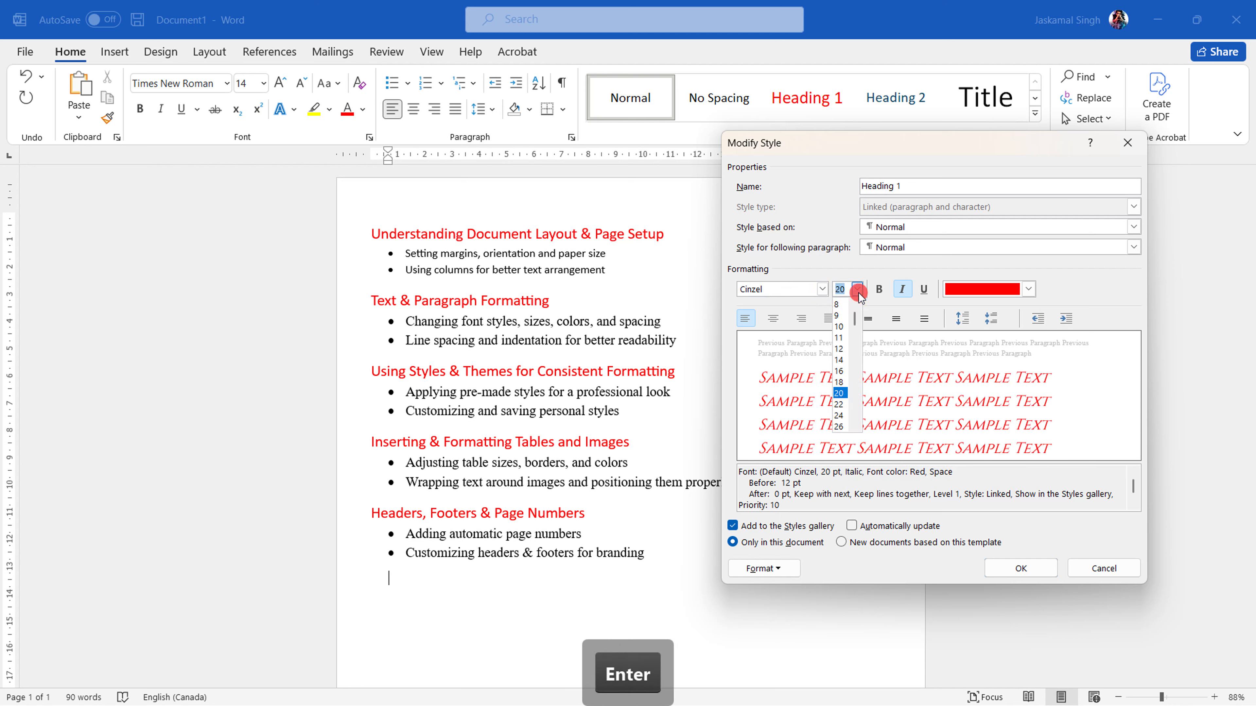
click(839, 382)
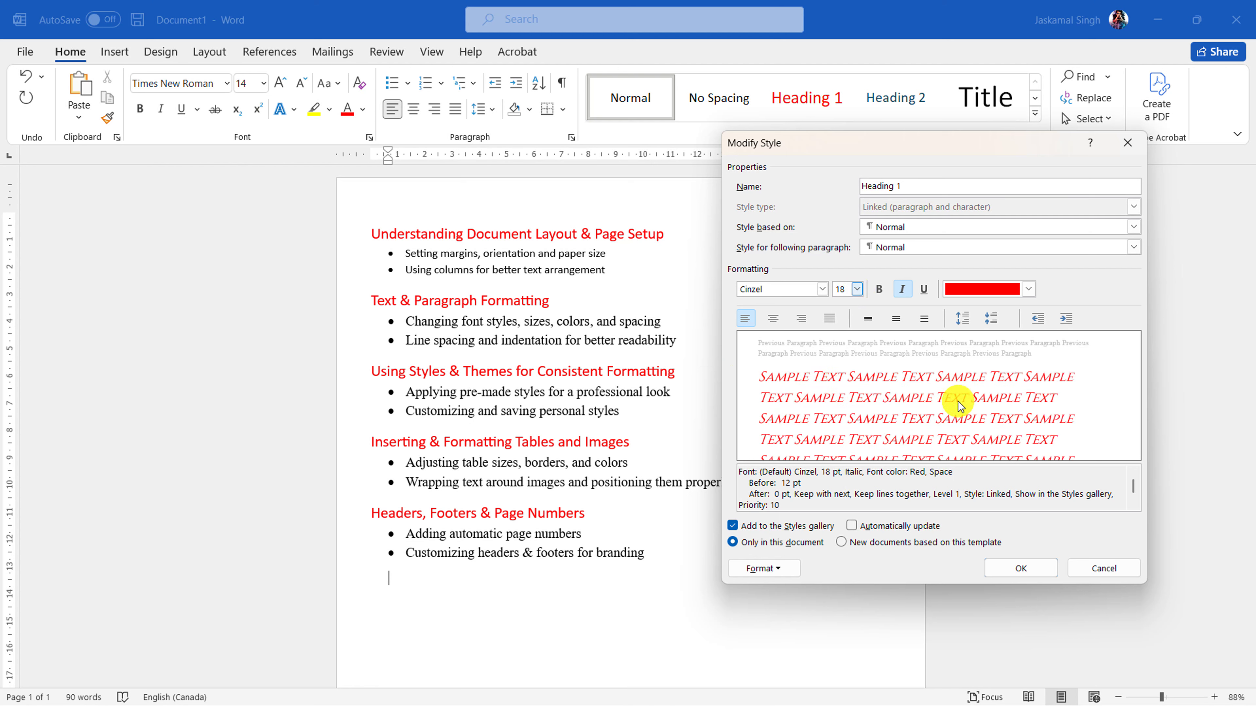
click(1020, 566)
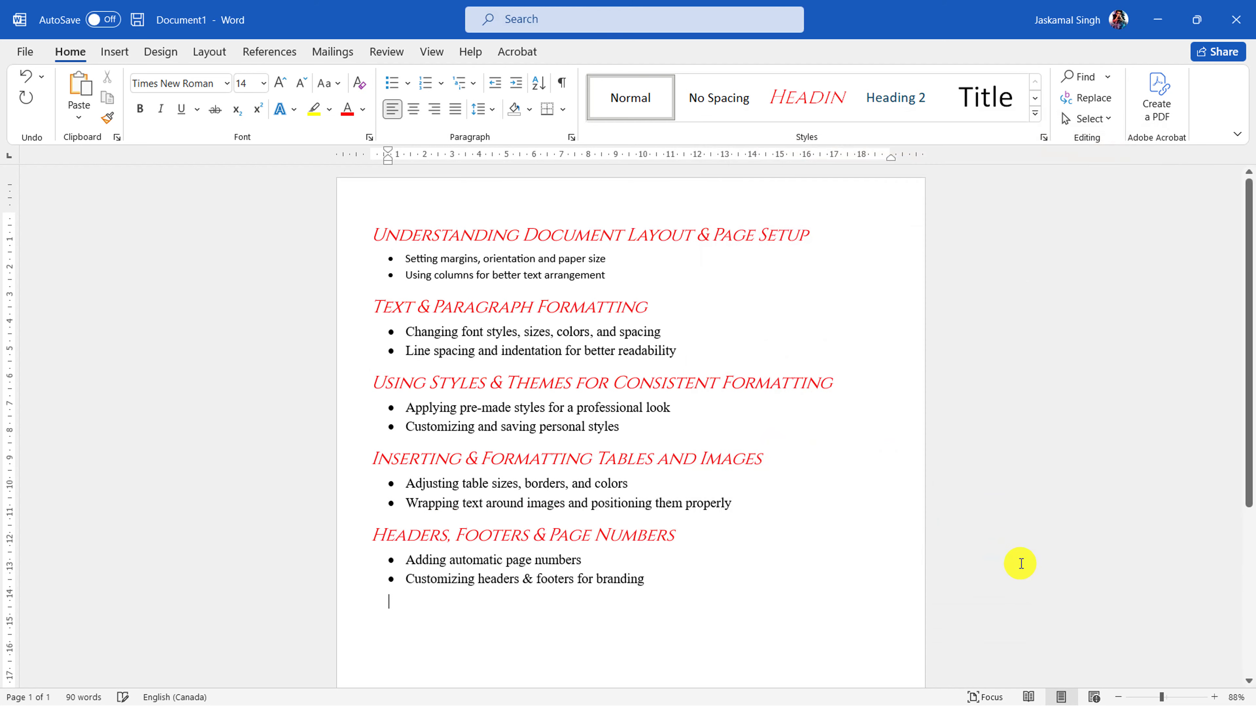
click(308, 225)
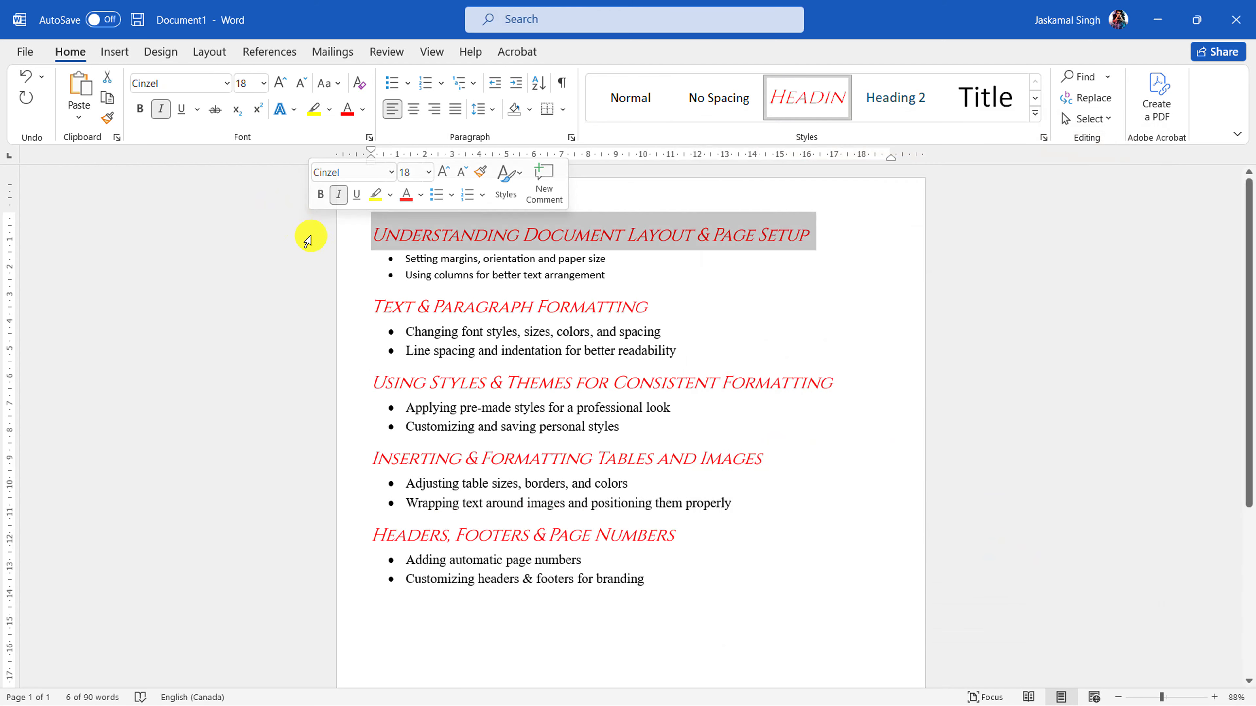
click(341, 312)
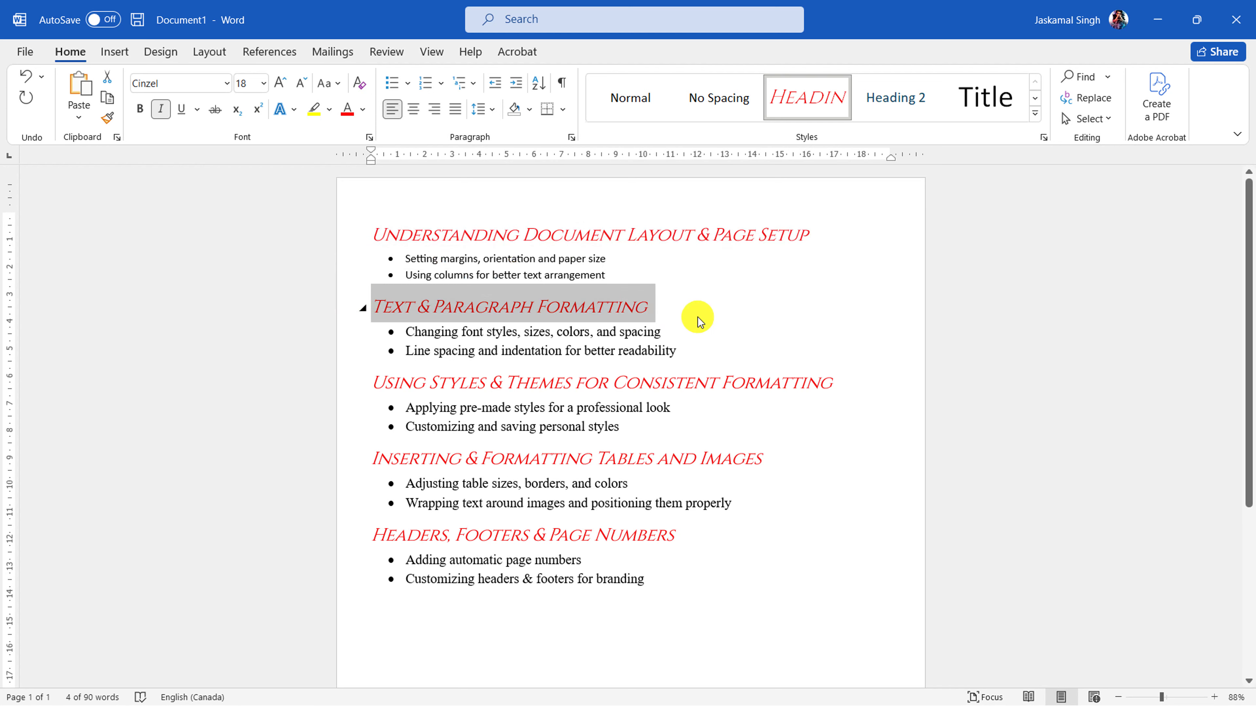
- Apply the List Paragraph style to all the bulleted lines under the five headings
ctrl+scroll(697, 321, up, 3)
click(784, 371)
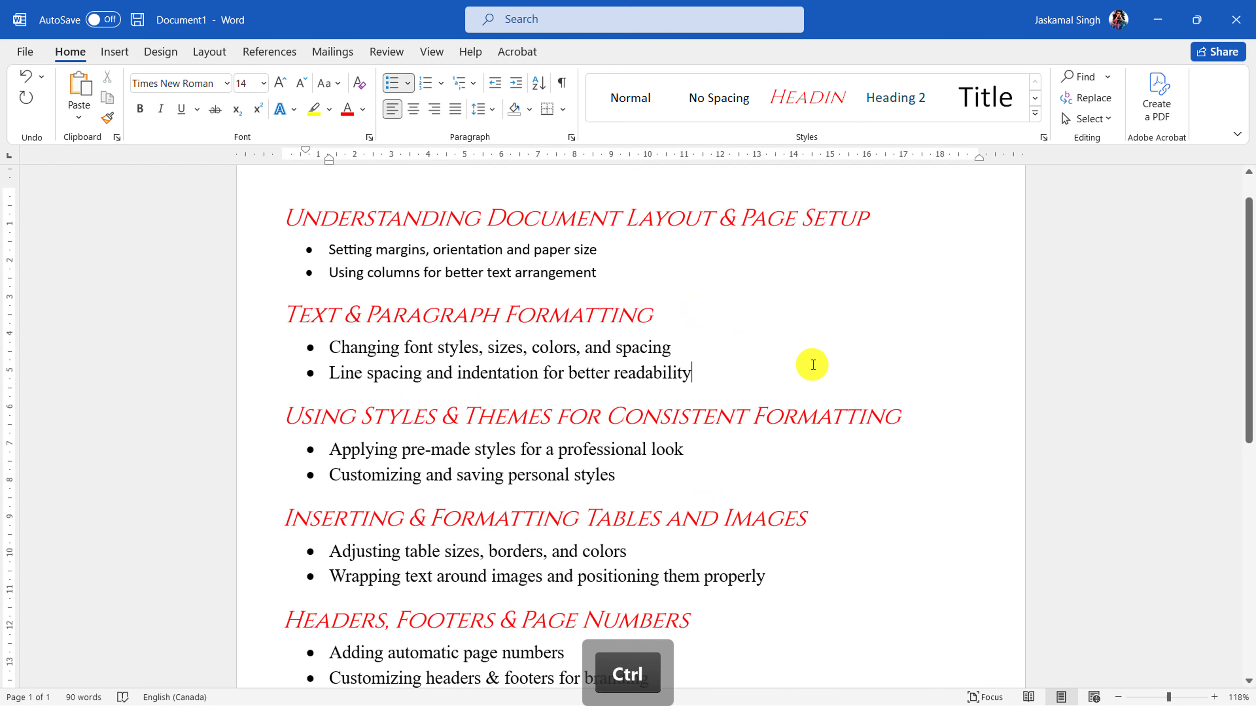
drag(239, 251, 247, 272)
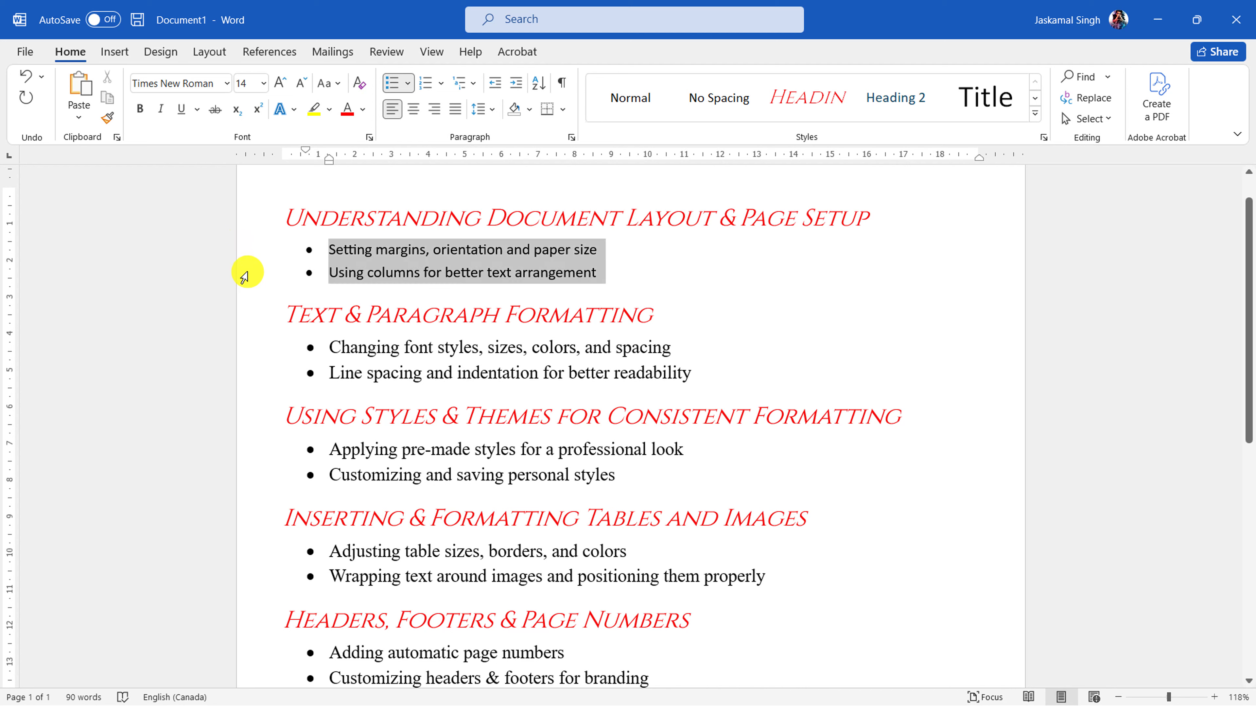
ctrl+drag(251, 346, 255, 379)
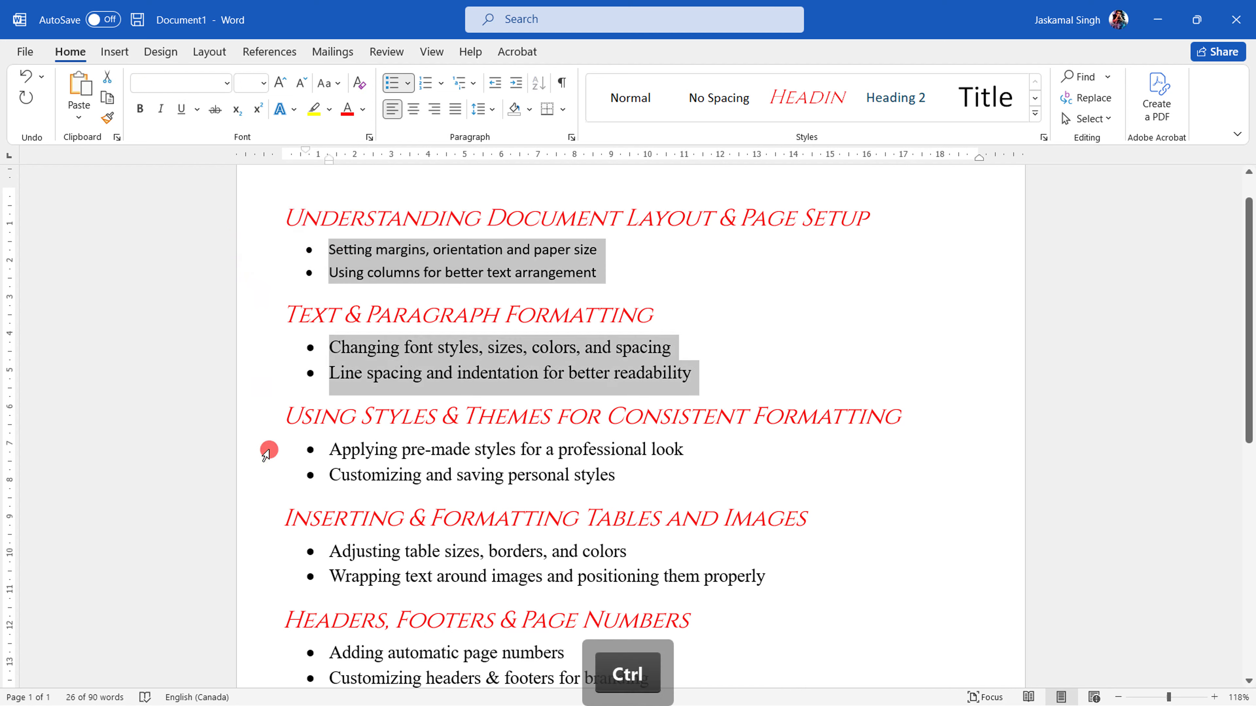
ctrl+drag(267, 453, 266, 476)
ctrl+drag(250, 558, 252, 575)
scroll(239, 558, down, 3)
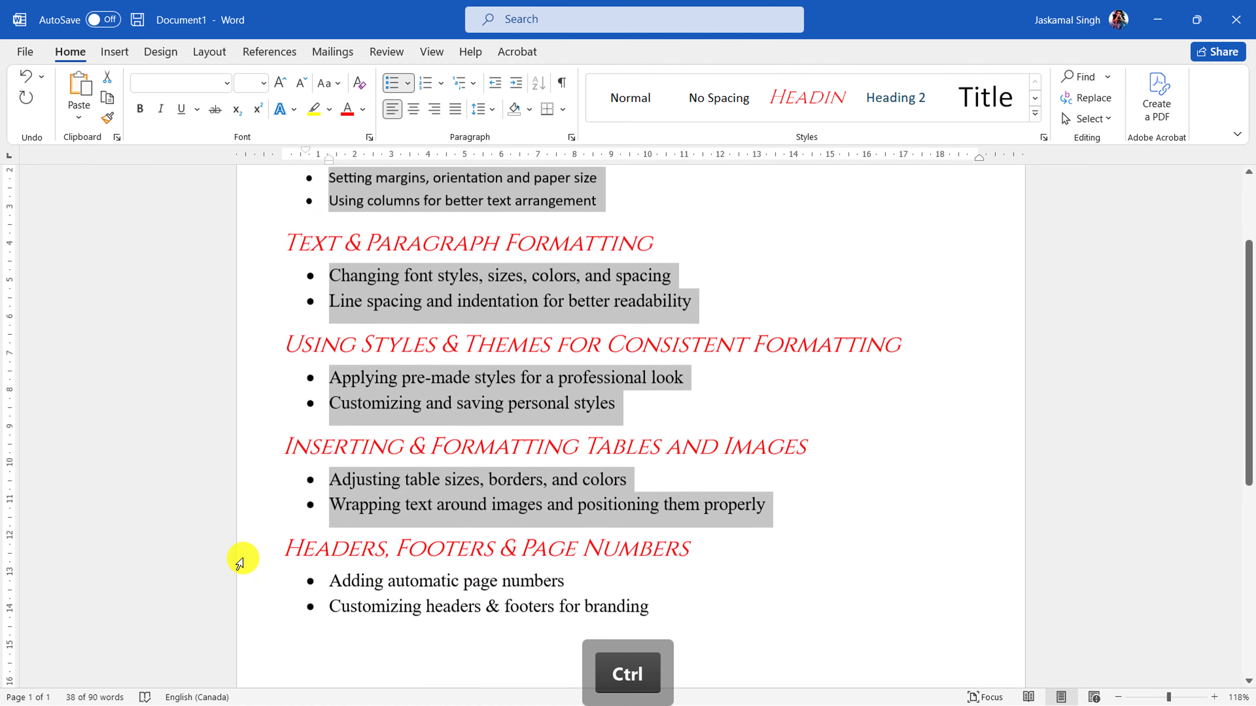
ctrl+drag(244, 523, 244, 544)
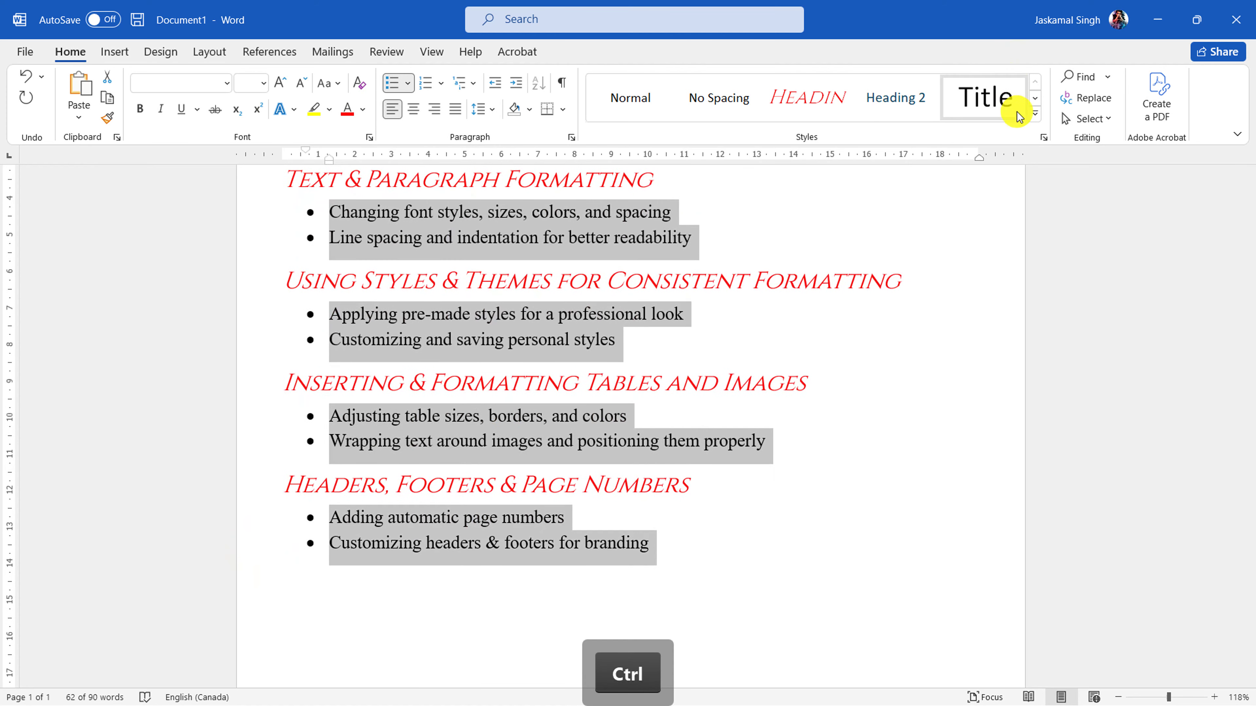
click(1035, 114)
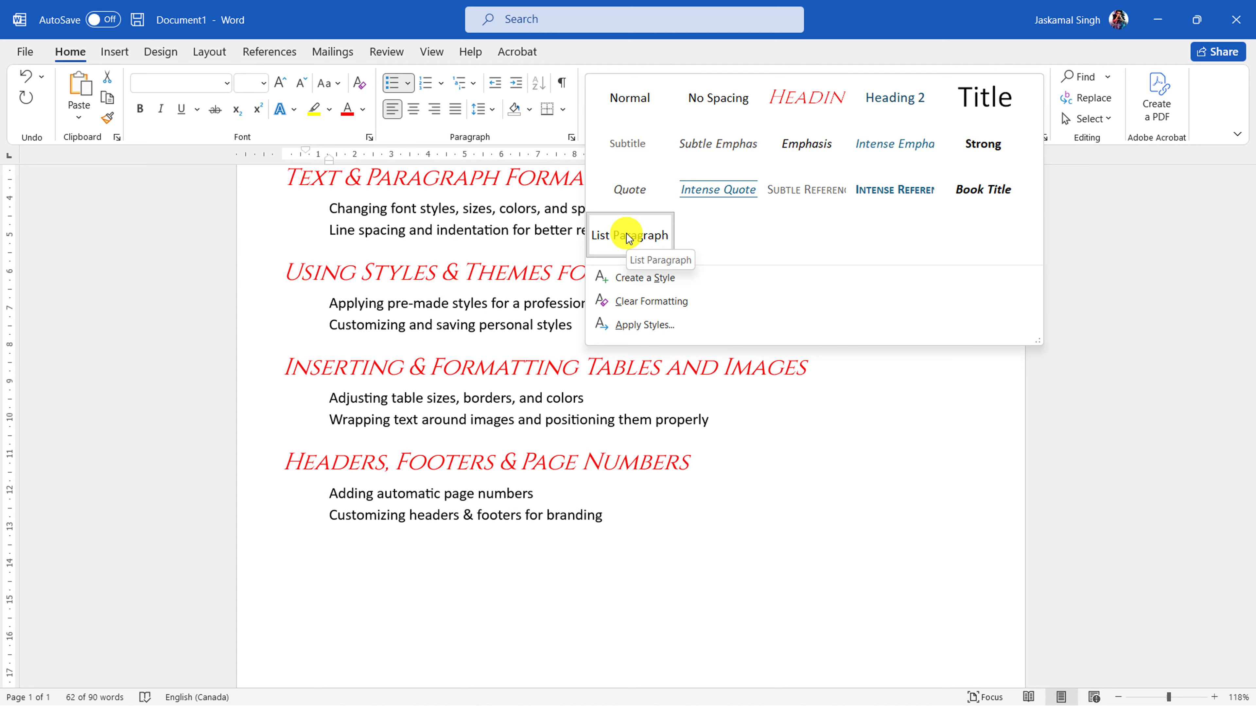
click(629, 237)
scroll(698, 236, up, 1)
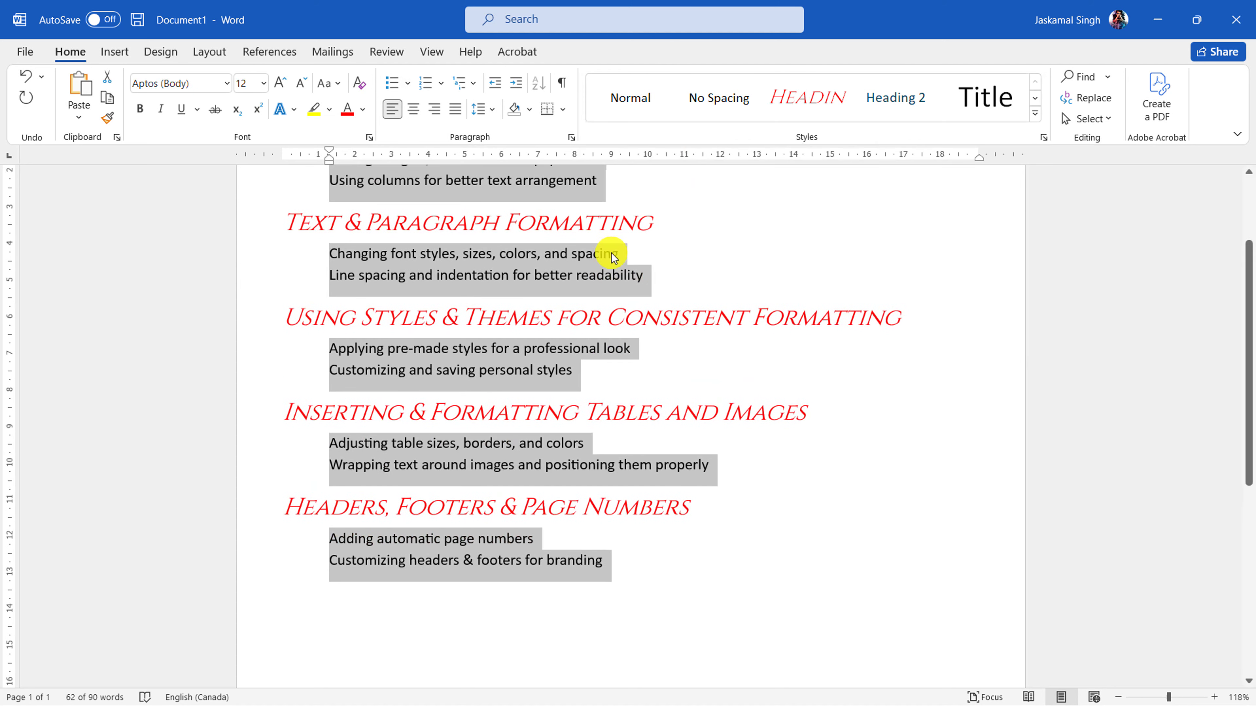
- Modify the List Paragraph style to use italic Times New Roman at size 14
click(1035, 114)
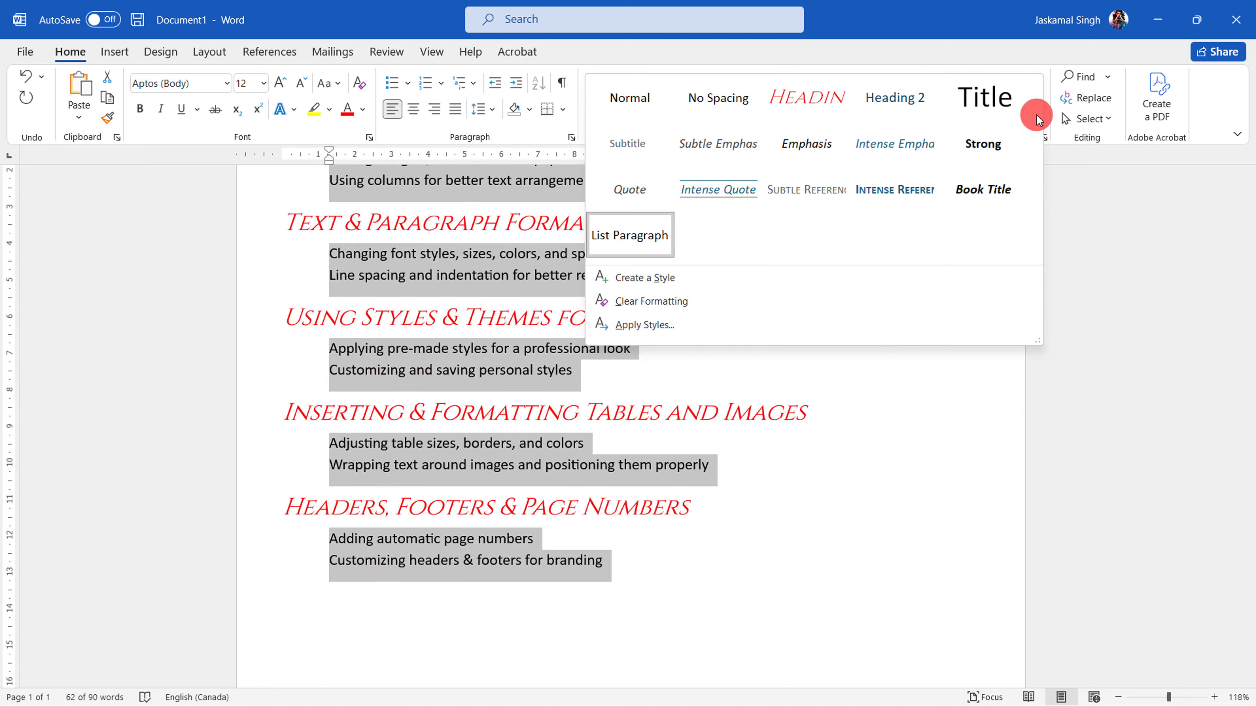
right_click(634, 239)
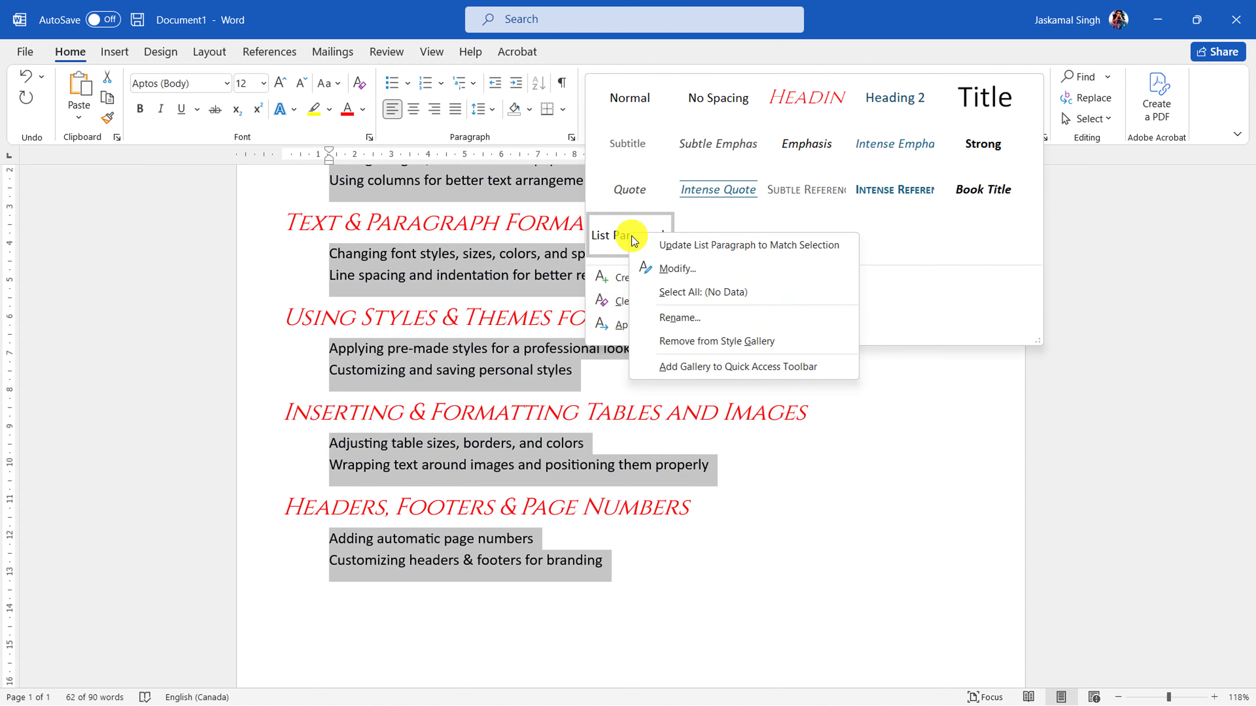
click(674, 268)
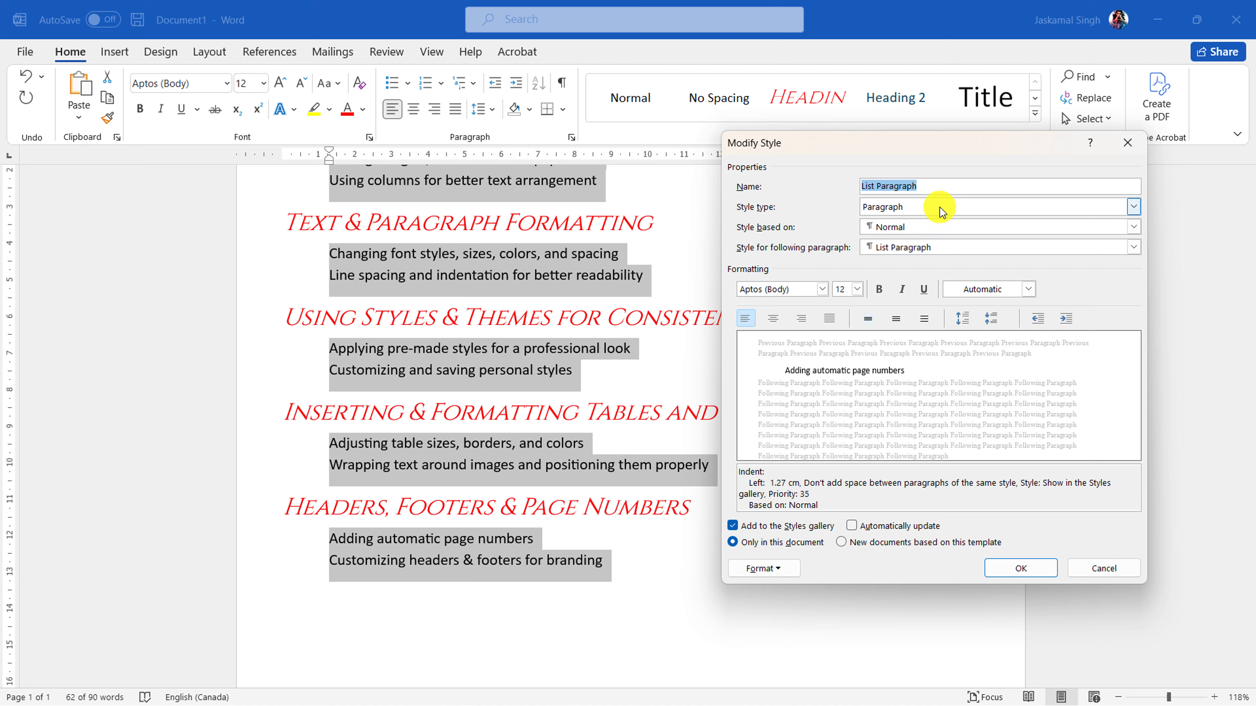
click(901, 290)
click(795, 296)
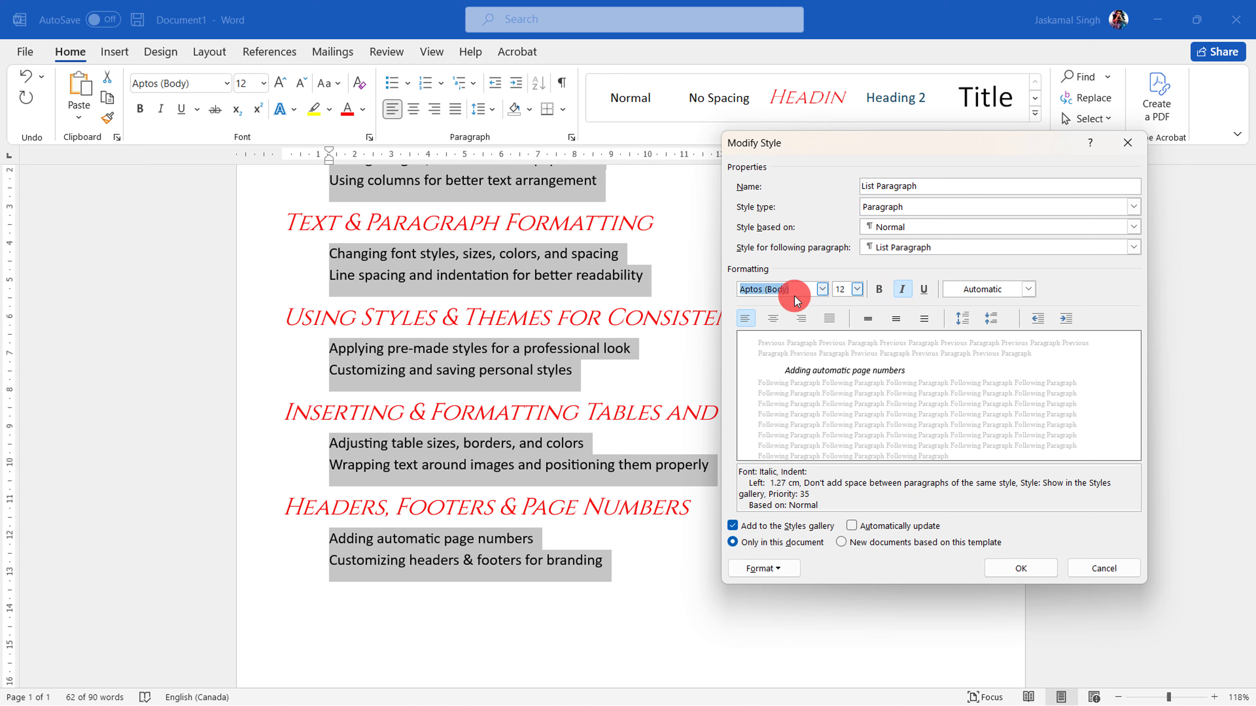
text(Times New Roman)
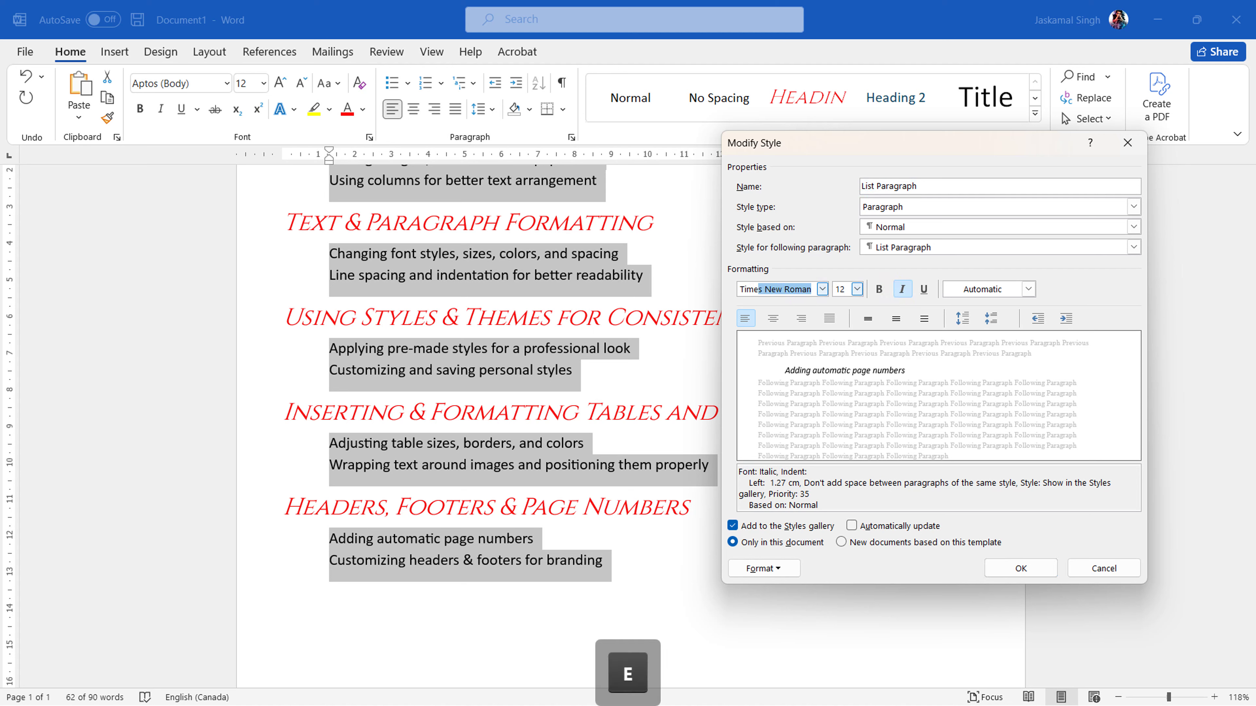
key(Return)
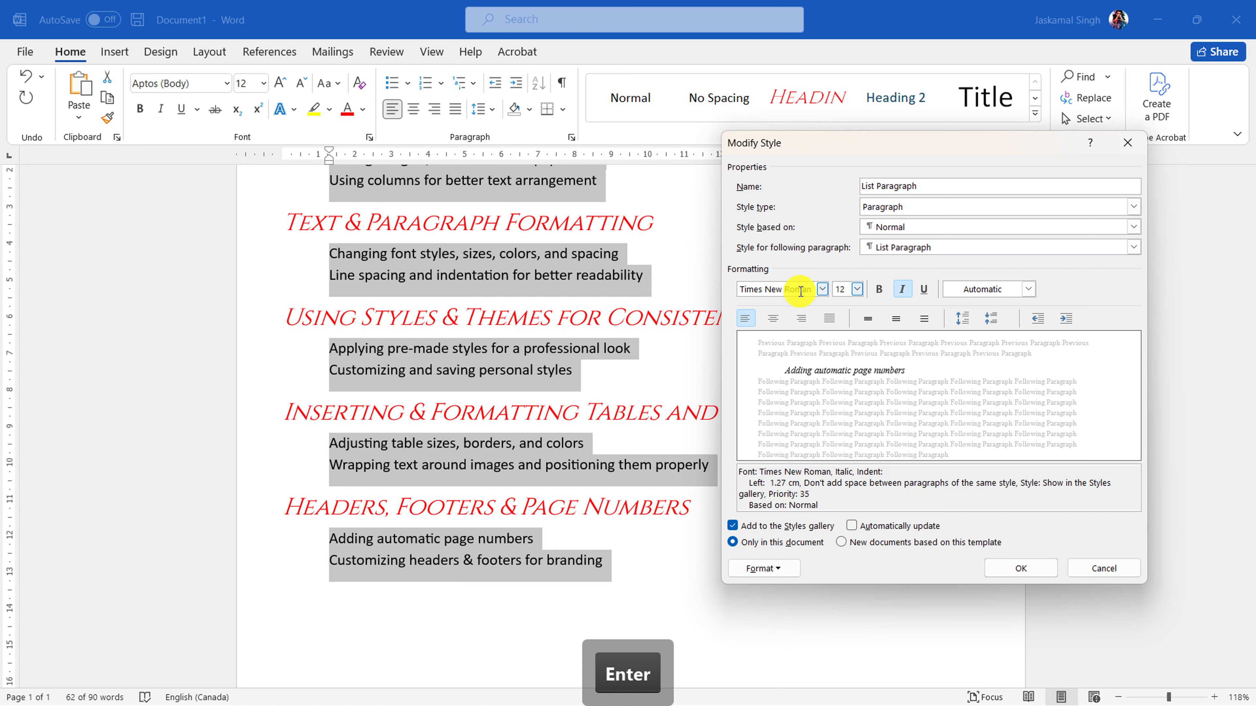
click(857, 290)
click(839, 360)
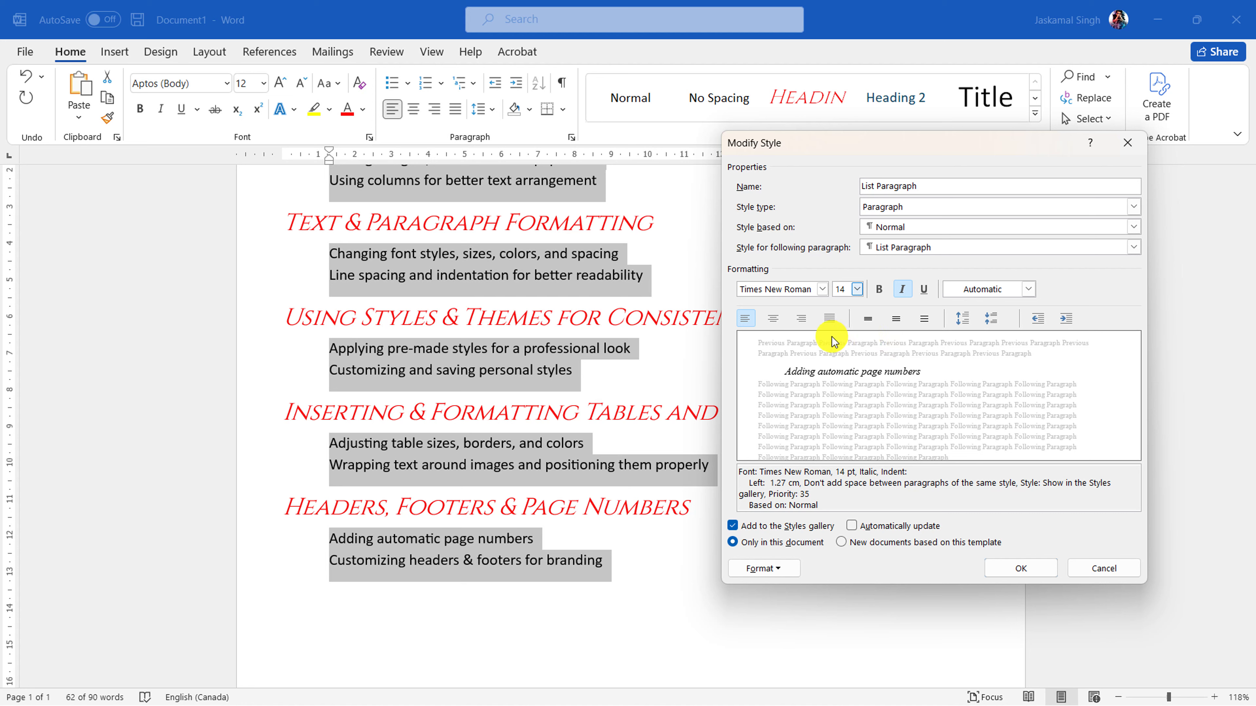
- Set the List Paragraph style to justified alignment with the standard green font color and apply the style changes
click(775, 321)
click(829, 322)
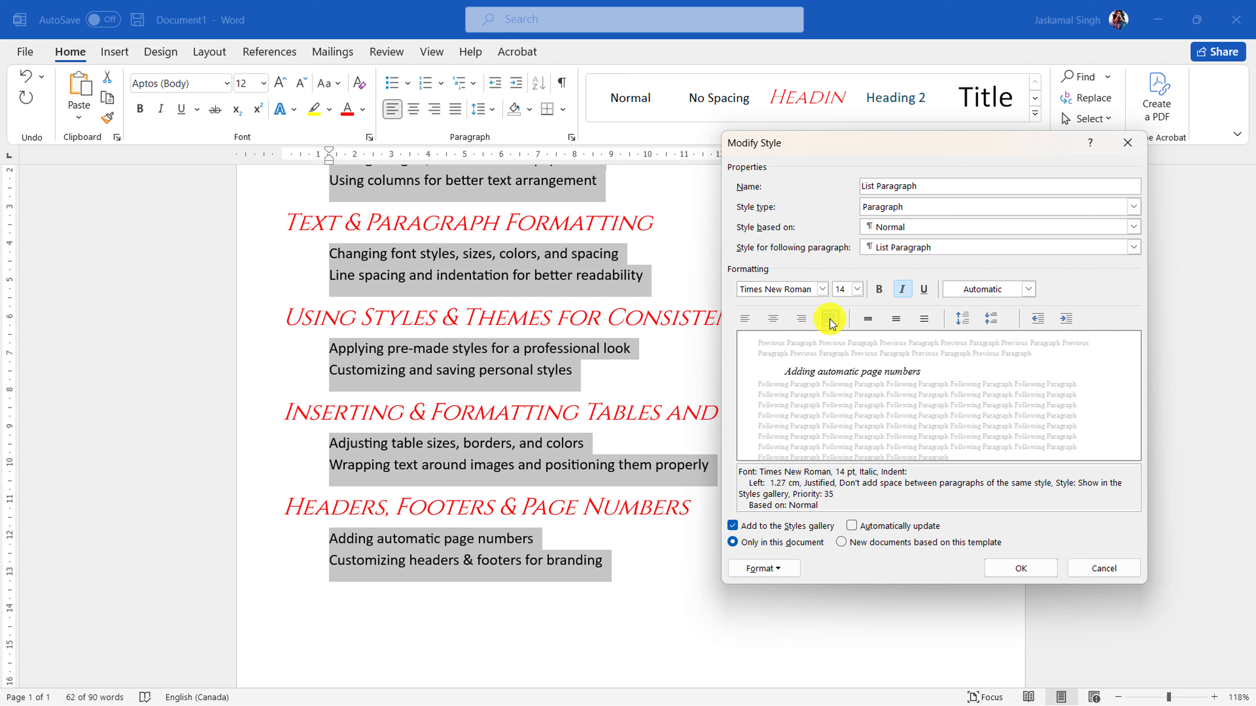
click(1001, 290)
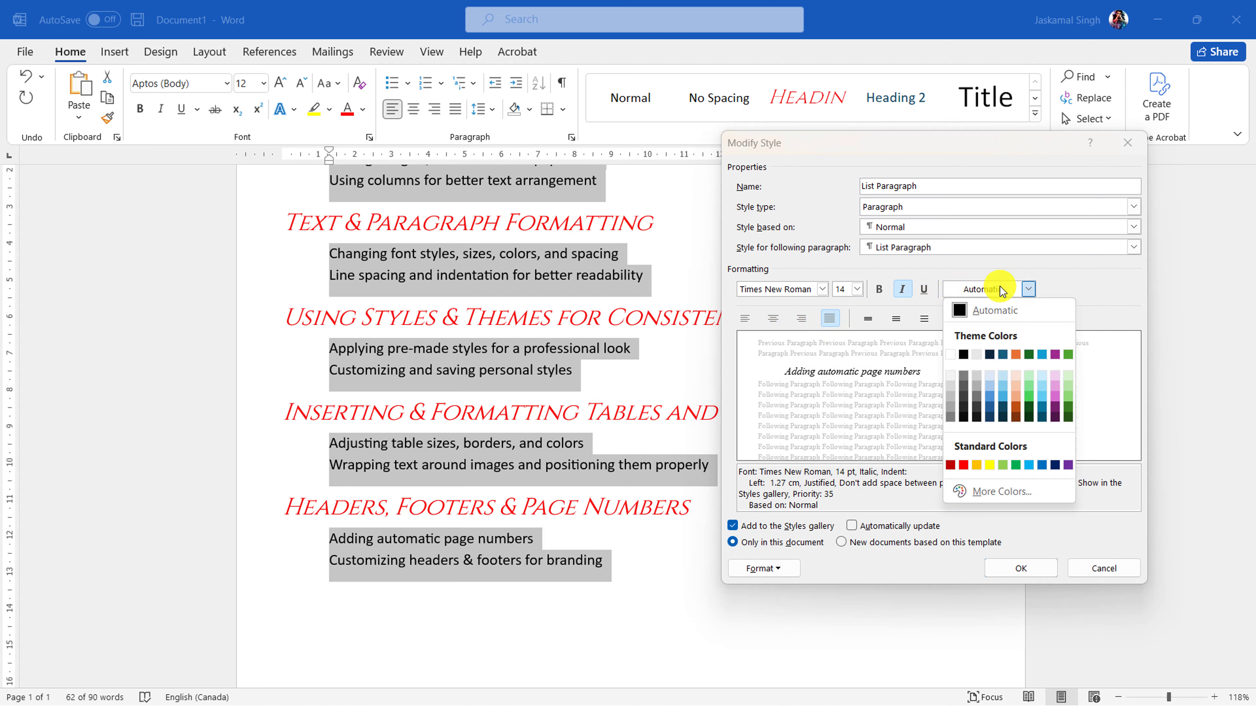
click(1001, 291)
click(1029, 289)
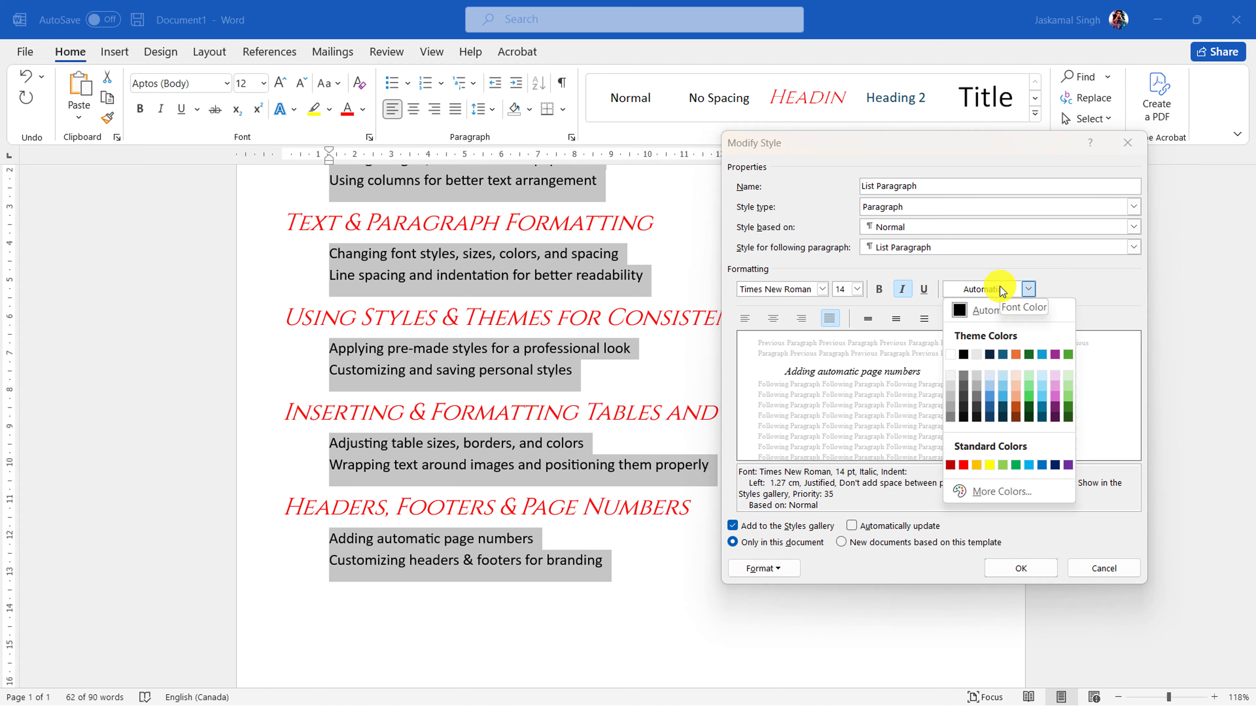
click(1015, 466)
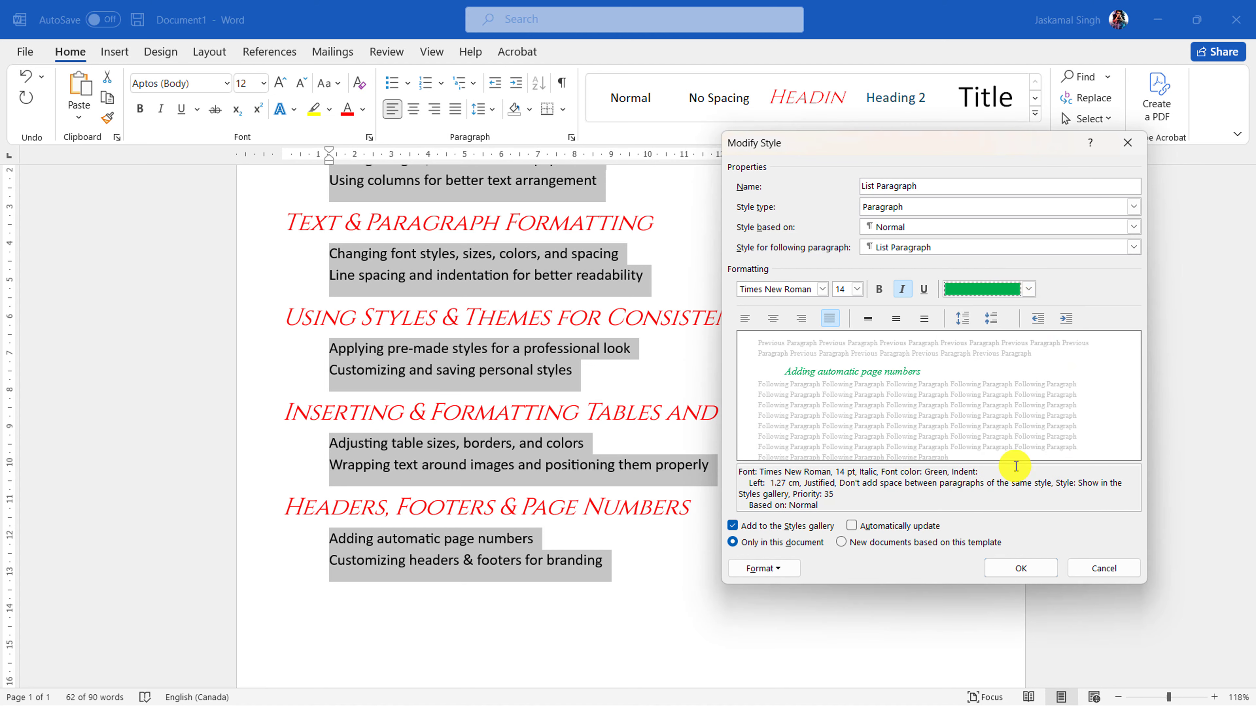
click(1033, 571)
click(834, 356)
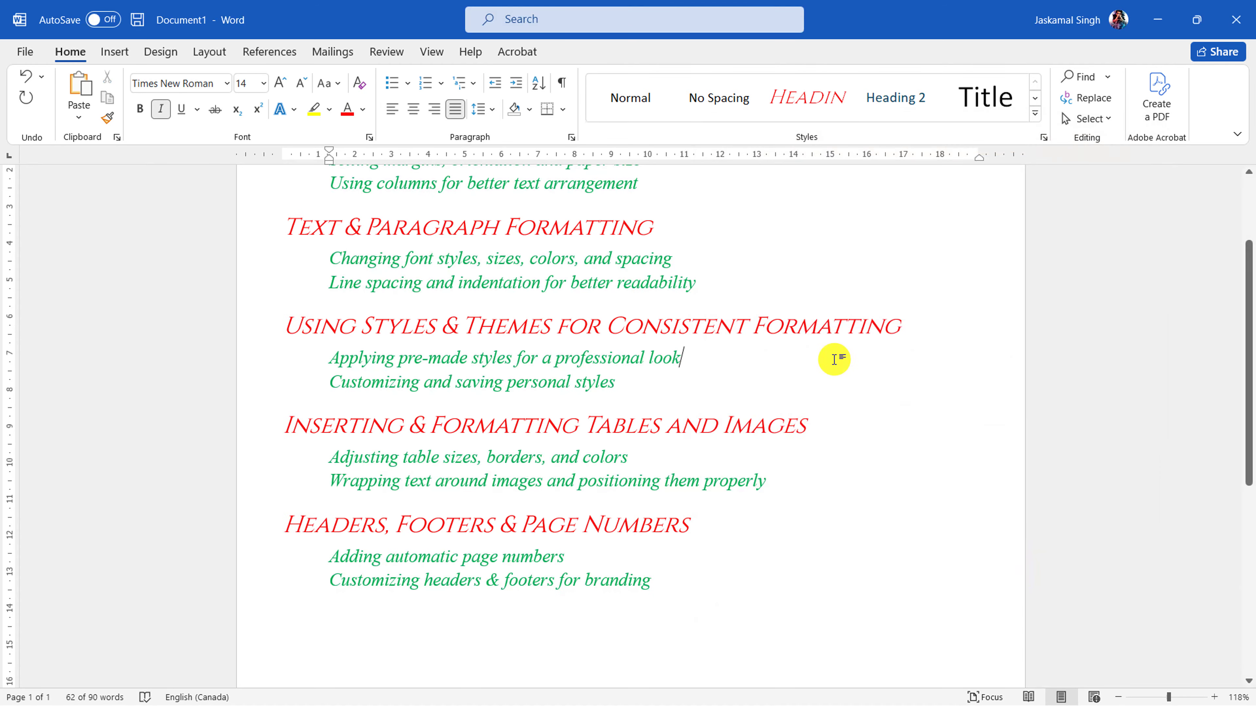
- Examine the formatting of the headings and their sub-points across the whole page for consistency
scroll(824, 353, down, 4)
scroll(861, 325, up, 3)
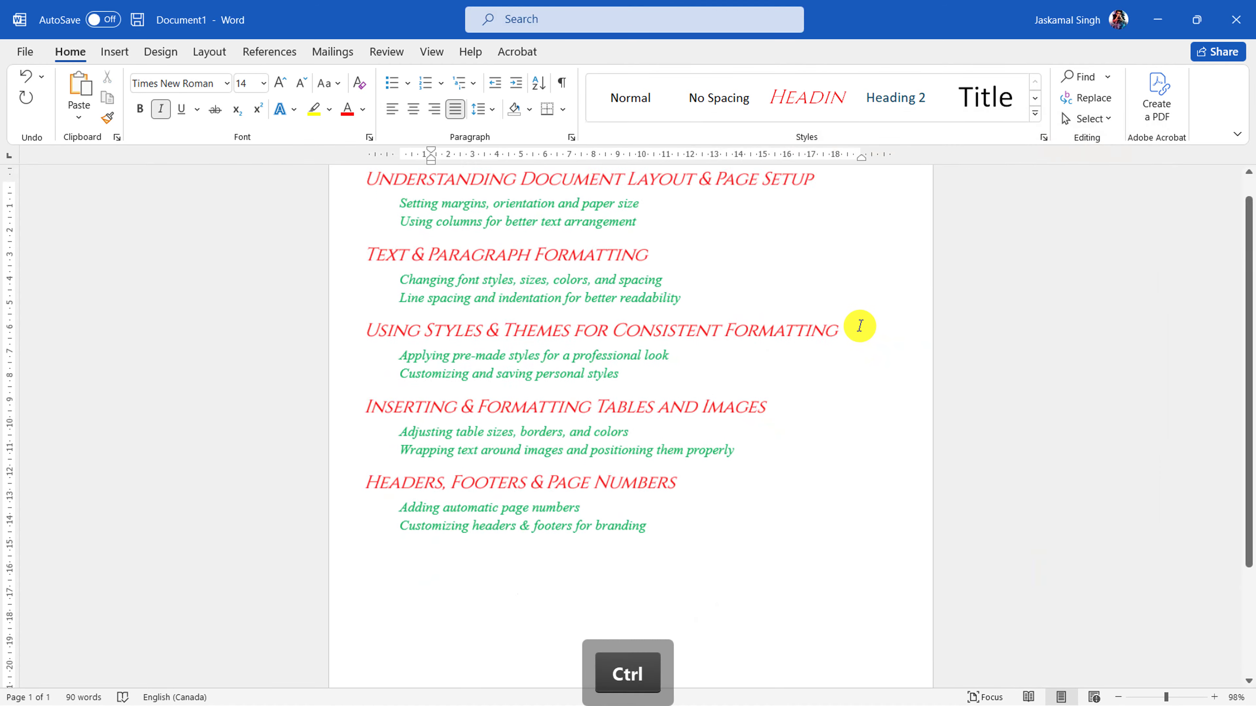
scroll(860, 325, up, 3)
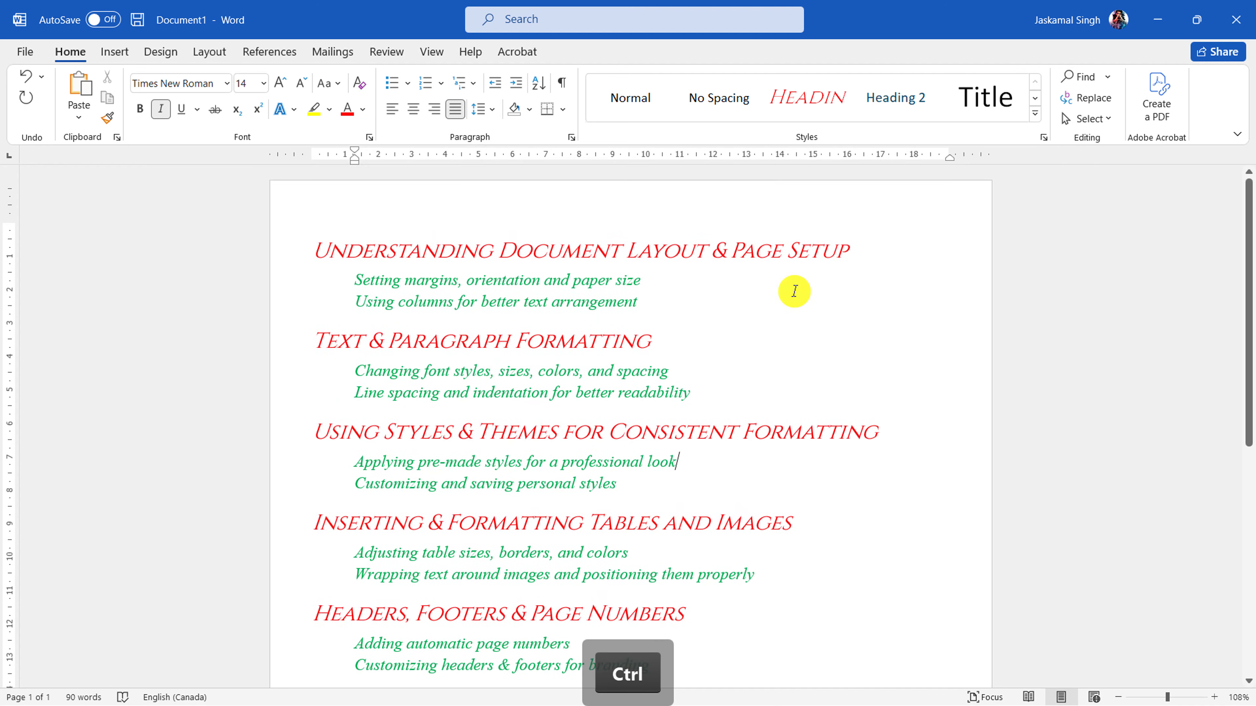
scroll(682, 317, down, 6)
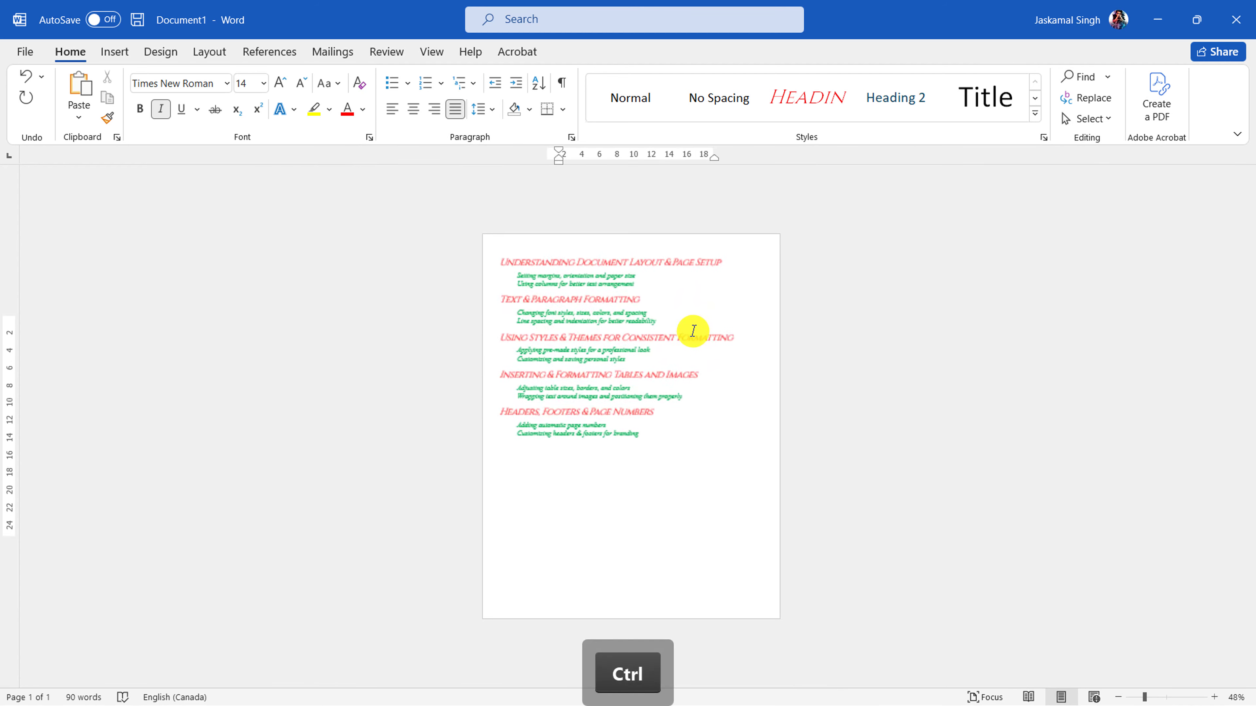
scroll(693, 331, up, 1)
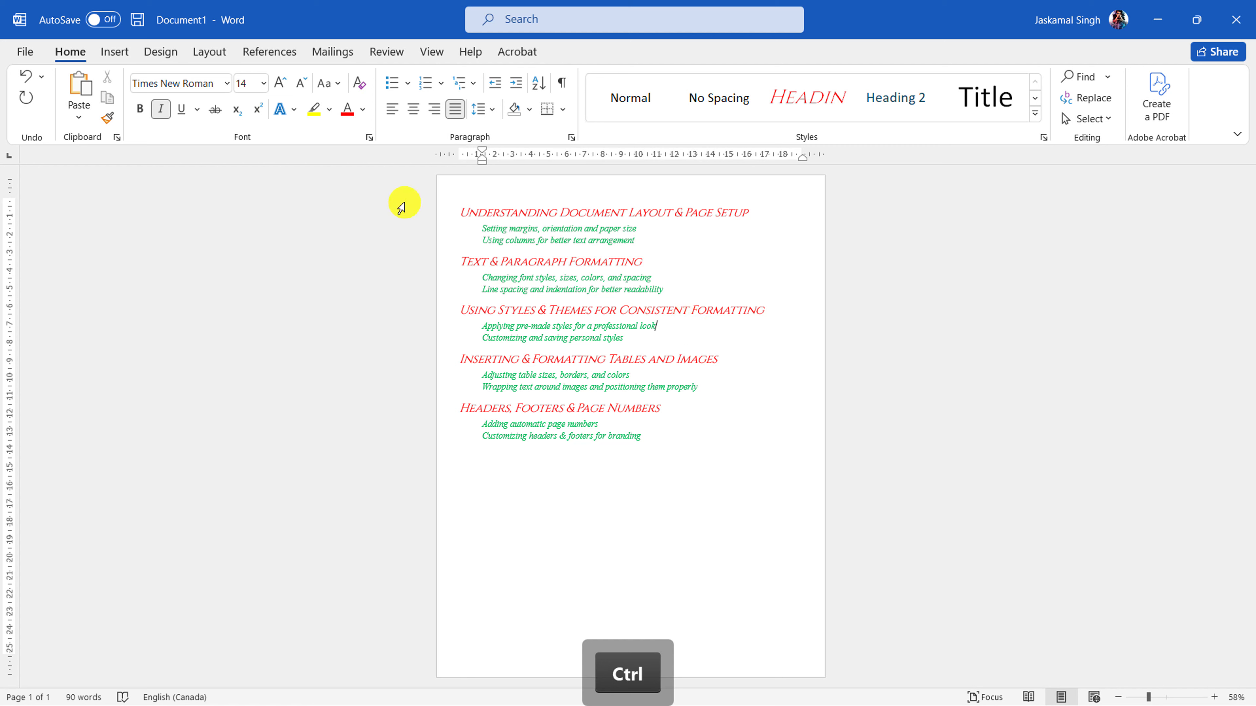
click(415, 218)
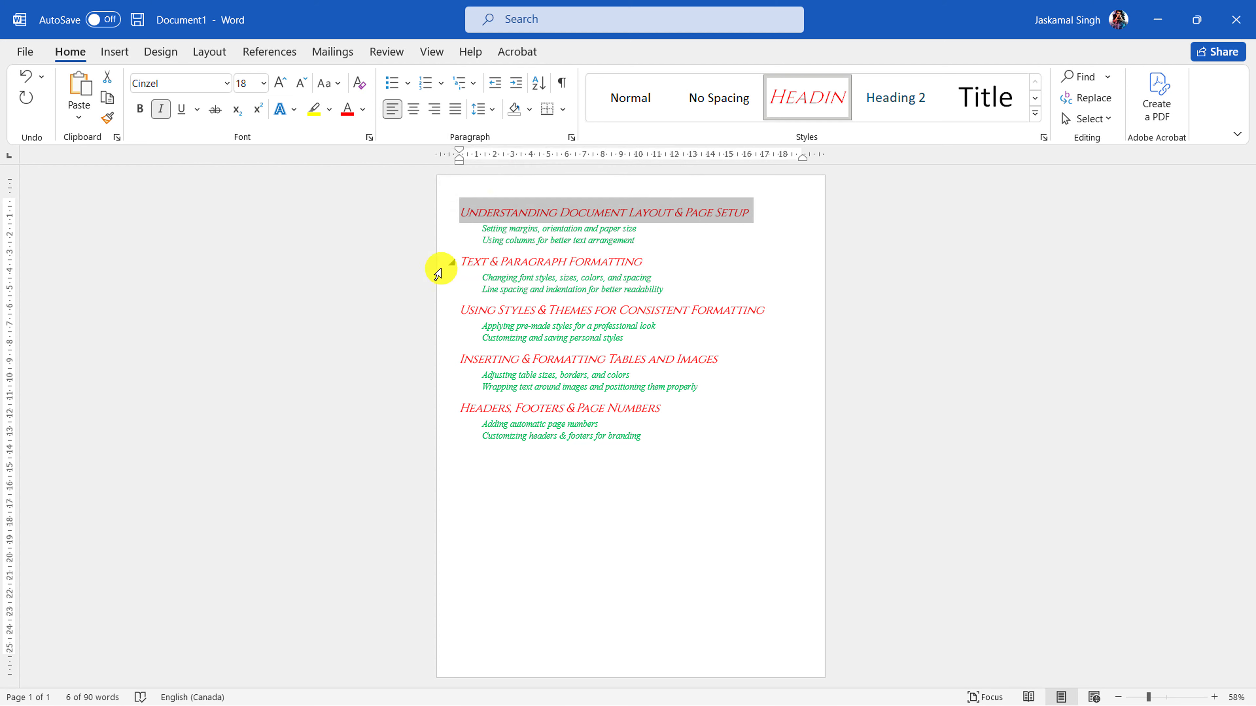
click(410, 266)
click(408, 293)
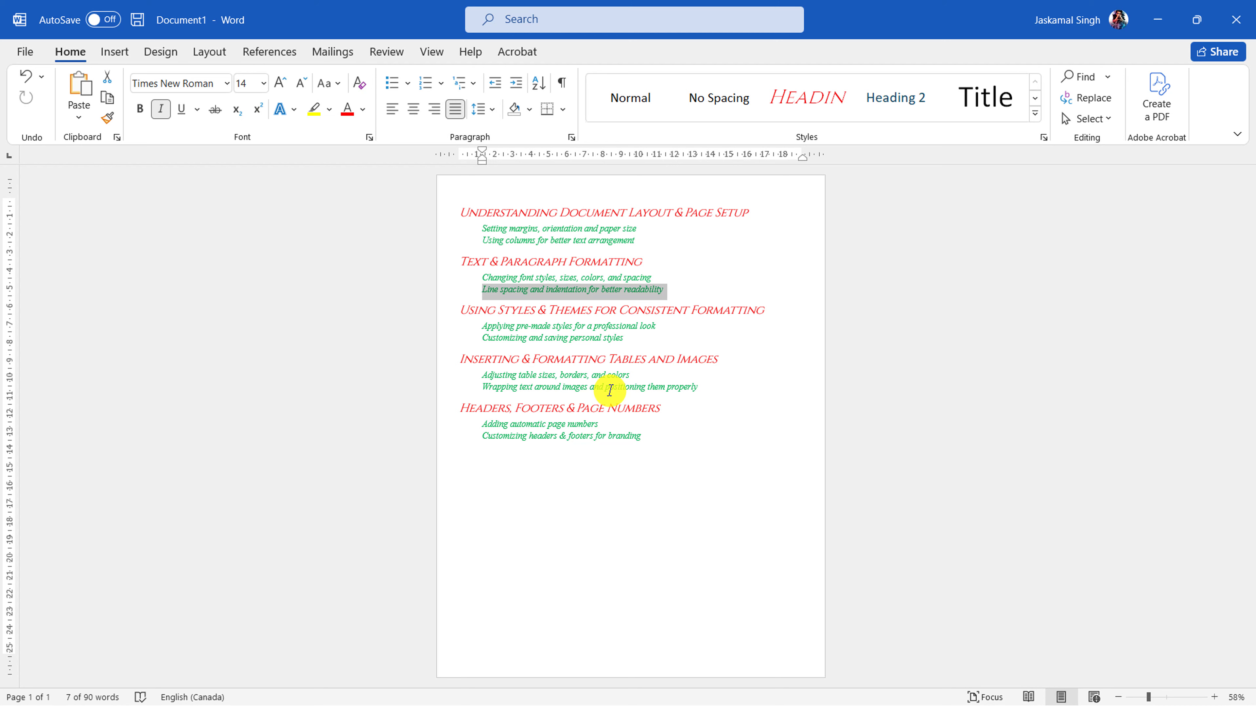
ctrl+scroll(574, 351, up, 5)
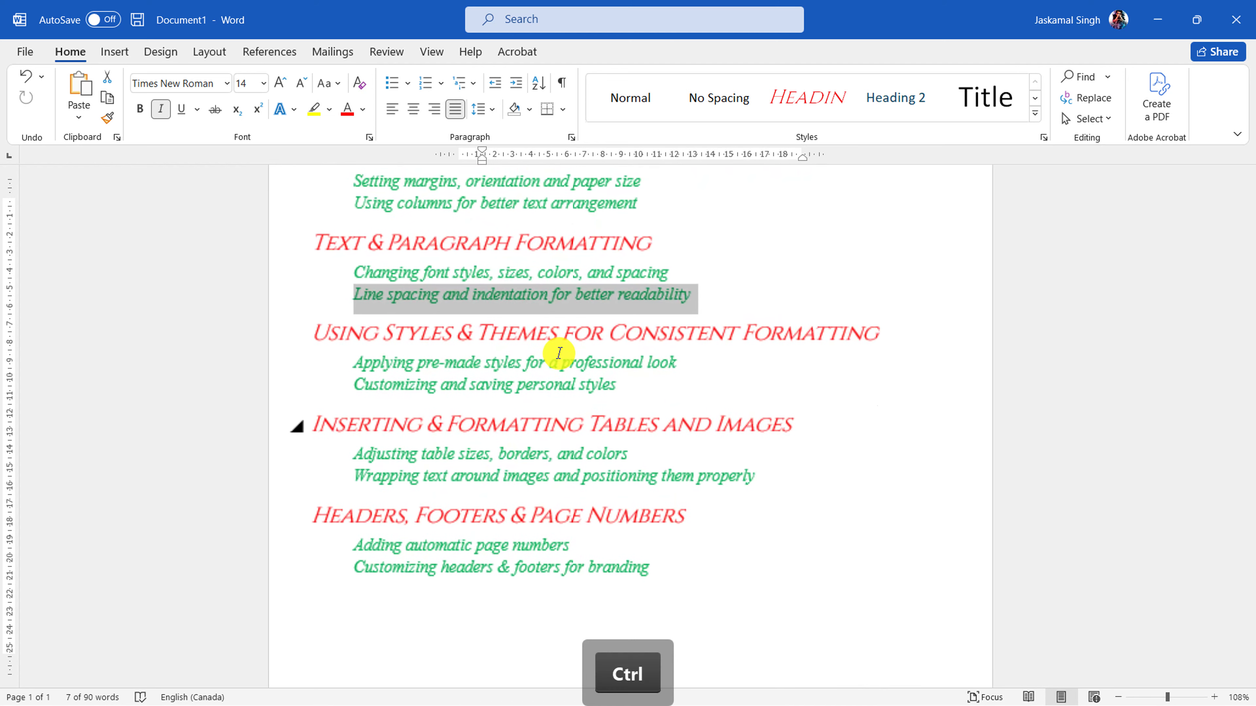
click(746, 320)
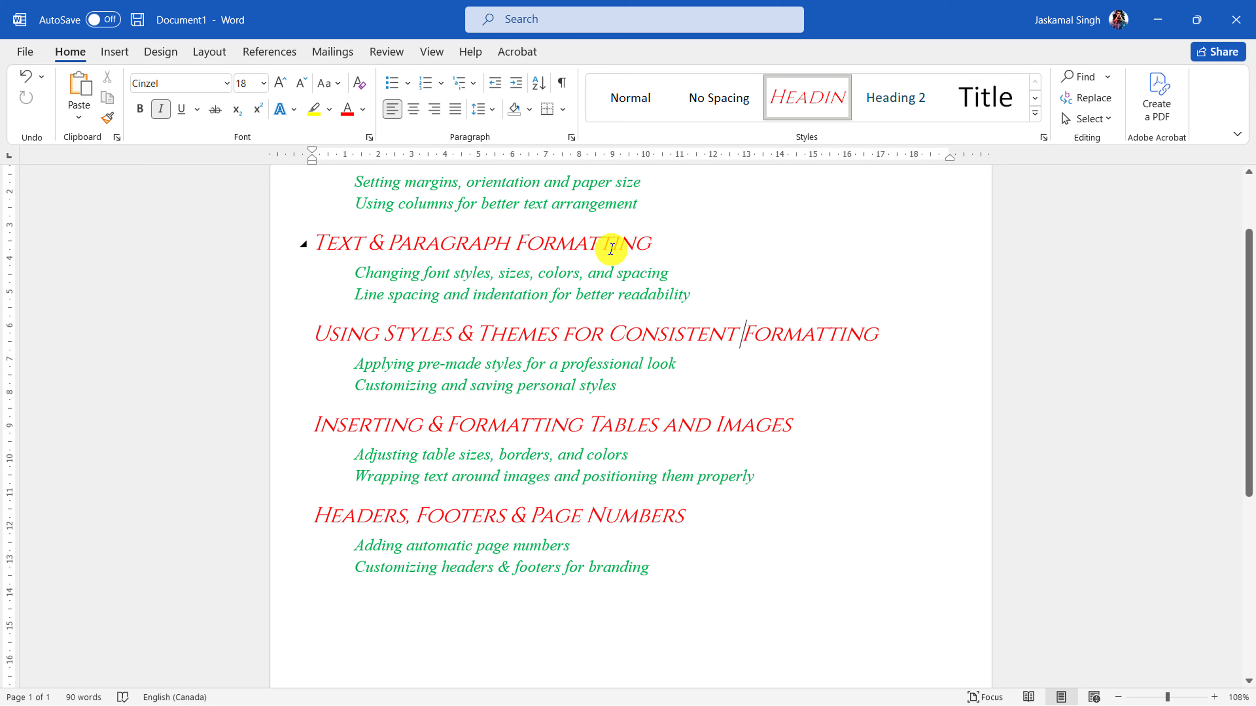
scroll(611, 249, up, 2)
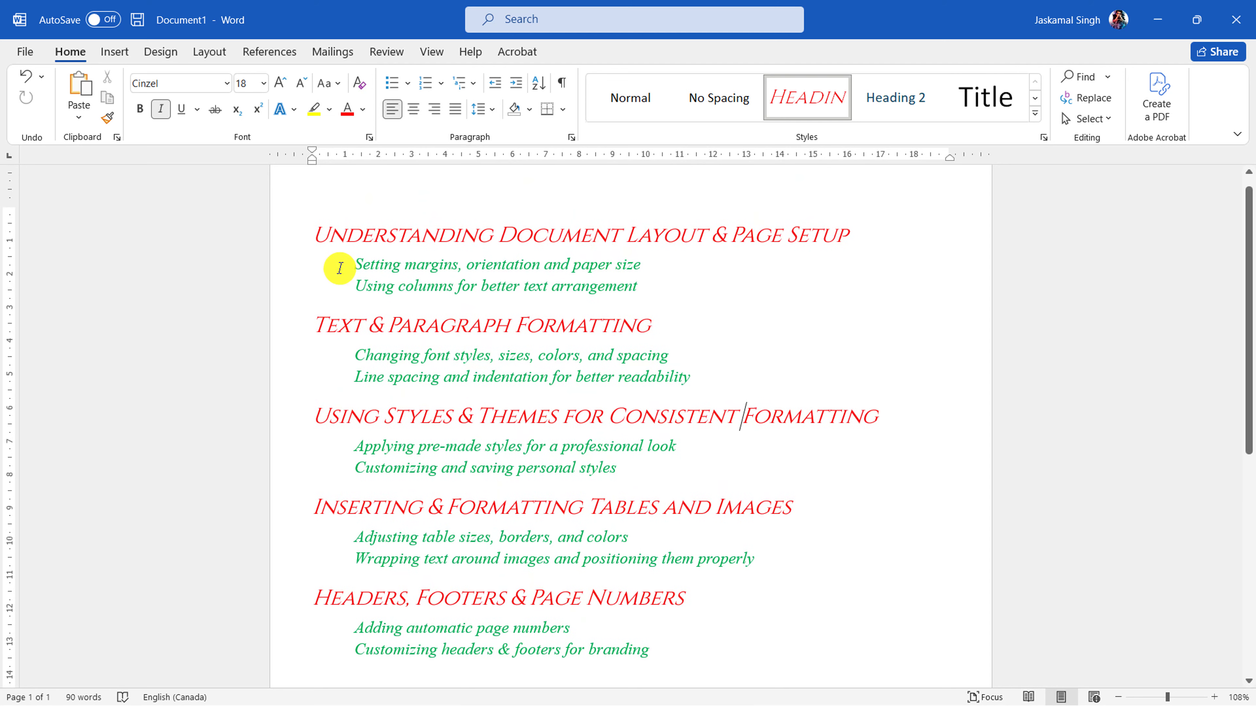
drag(339, 270, 368, 287)
click(622, 310)
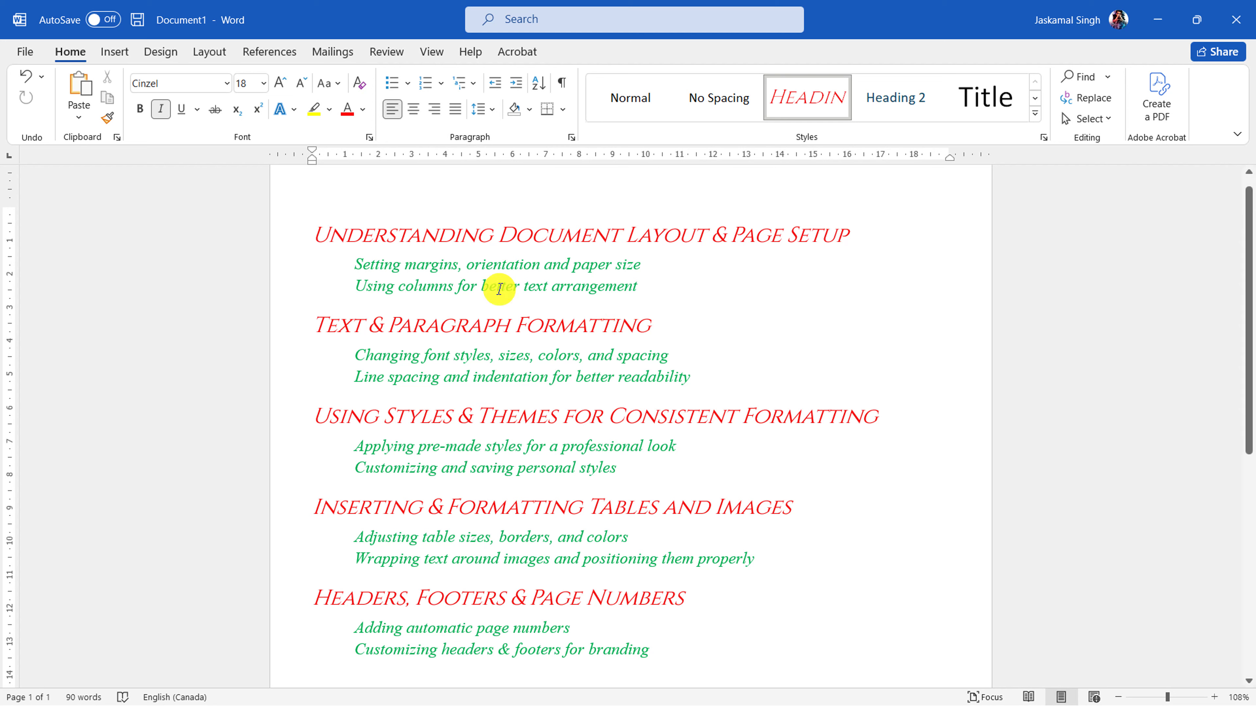
- Undo every change back through the first page orientation toggle, keeping only the initial paste
click(43, 78)
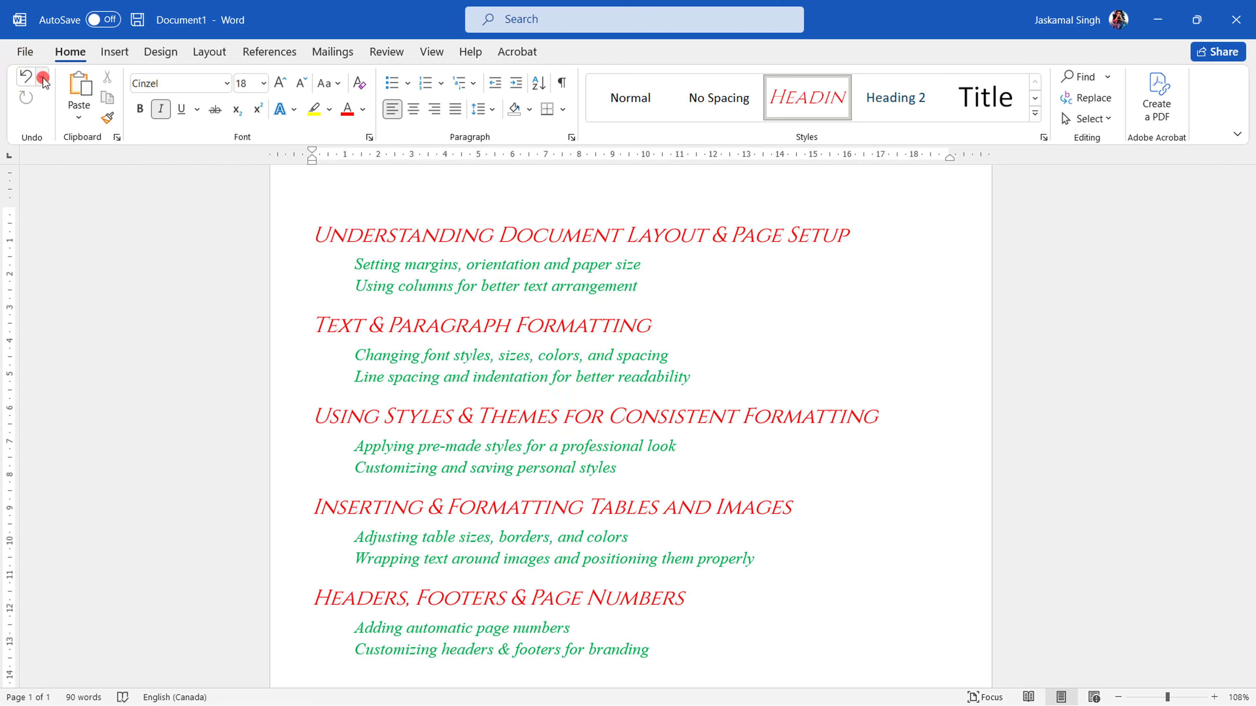
scroll(90, 451, down, 7)
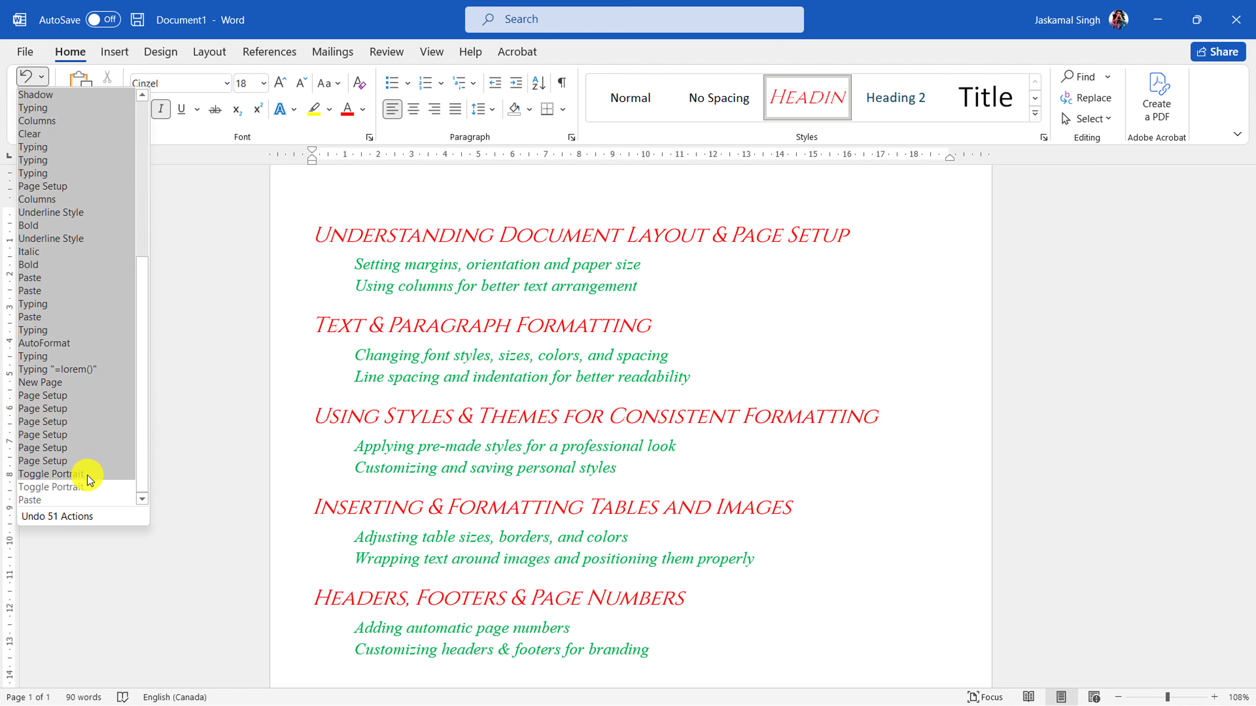
click(76, 487)
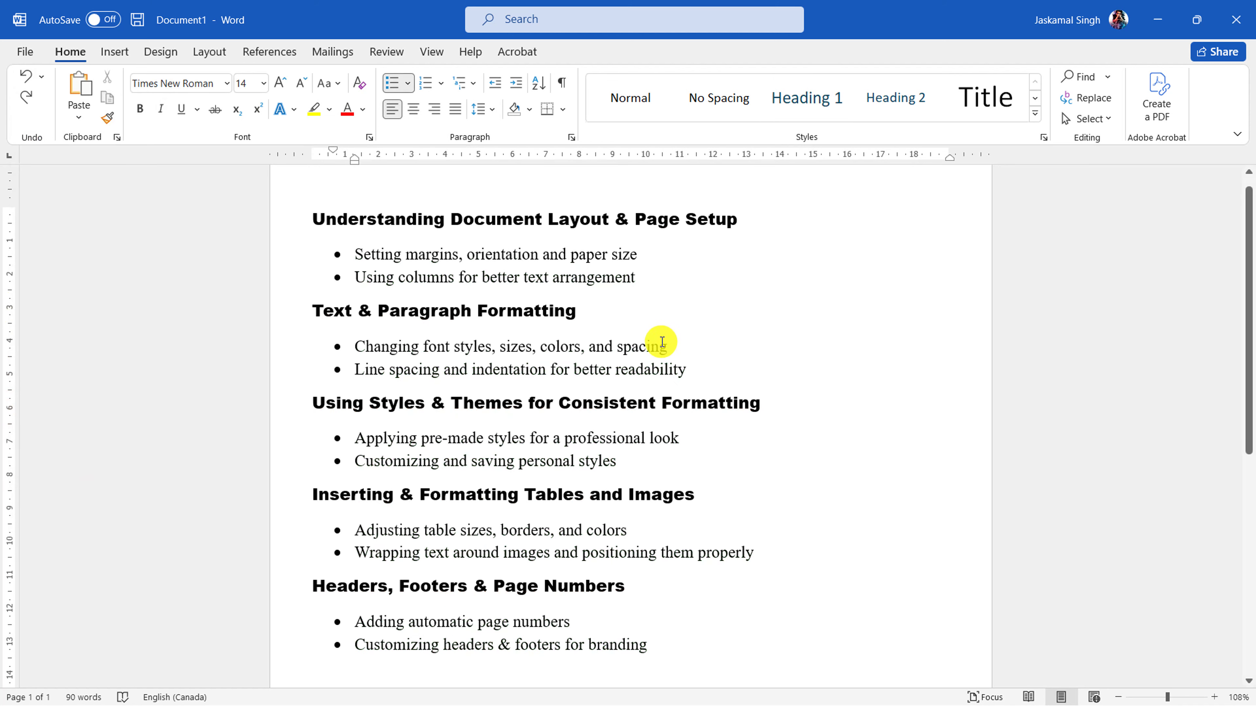
scroll(662, 342, down, 2)
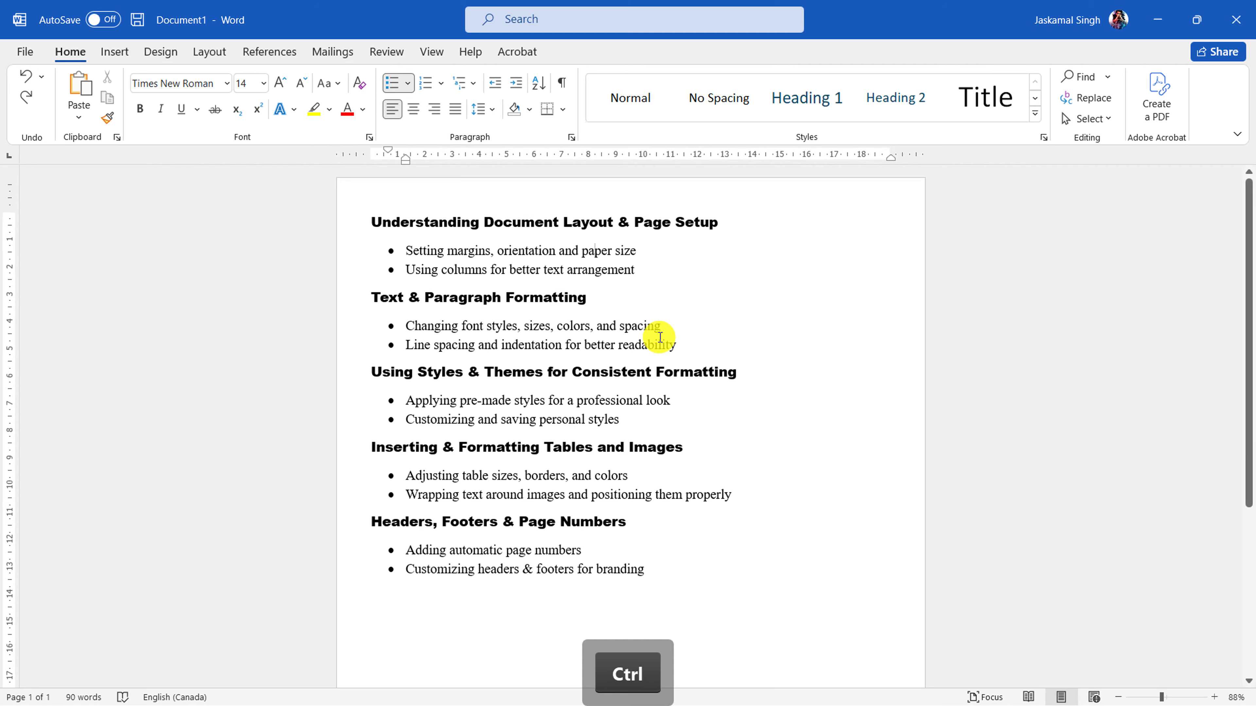
scroll(637, 432, up, 1)
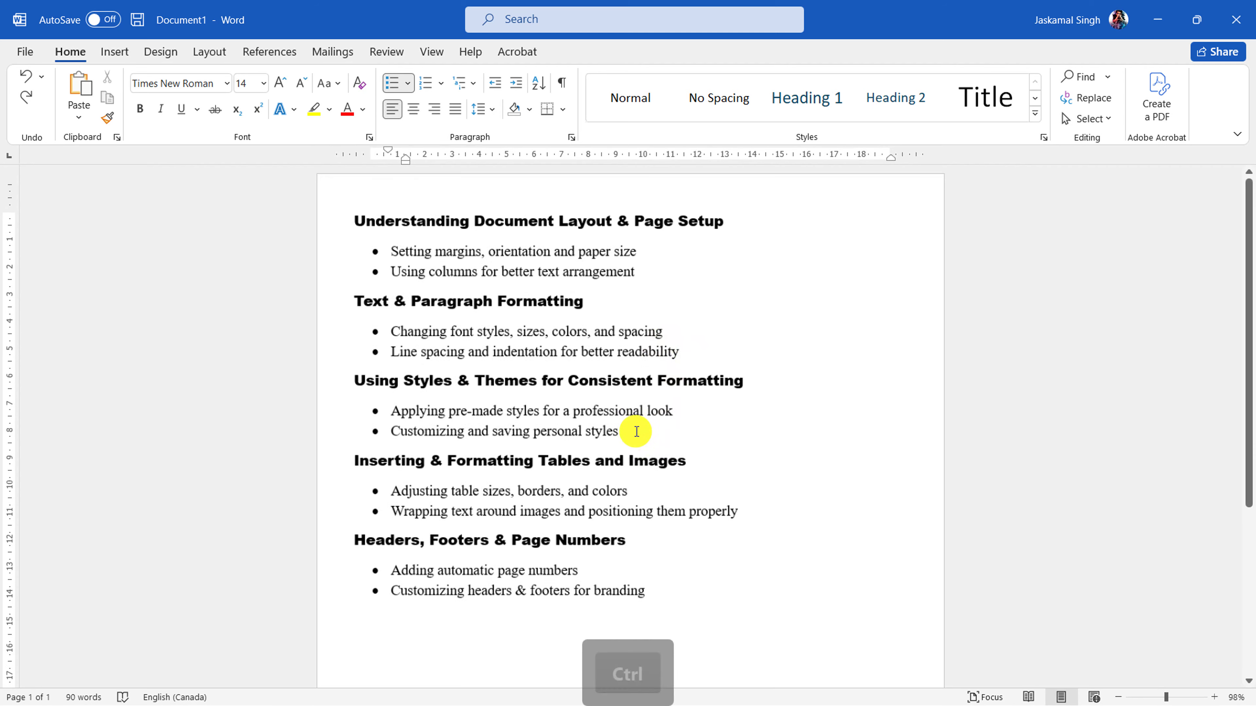
scroll(637, 432, up, 4)
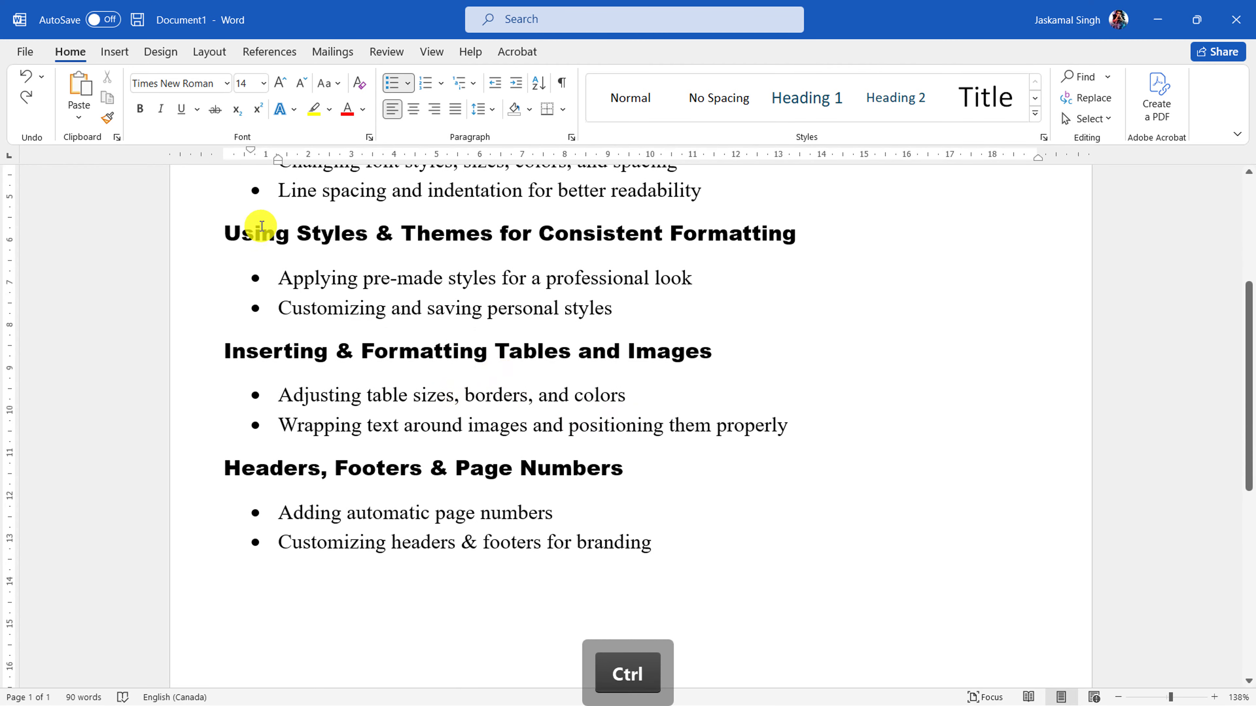
- Create a new style from the "Inserting & Formatting Tables and Images" heading, name it with the author's name, and open its full formatting options
drag(279, 278, 692, 280)
drag(281, 309, 613, 313)
click(465, 339)
click(696, 332)
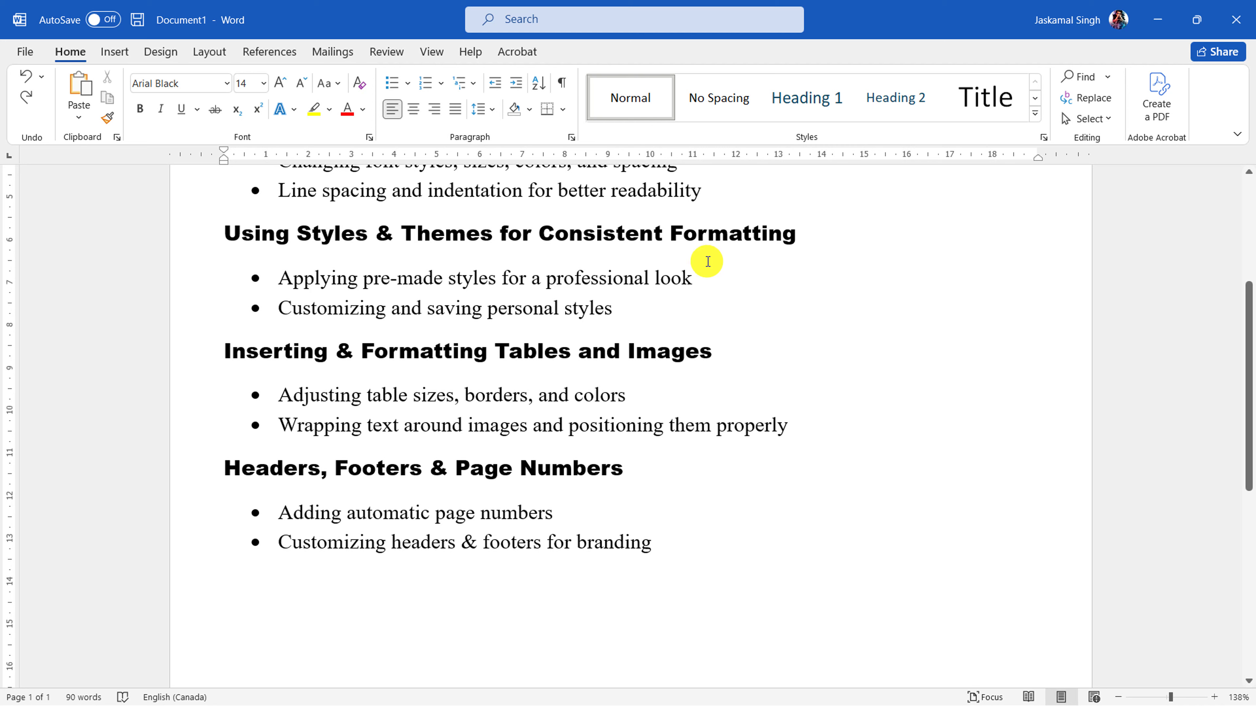
click(1035, 114)
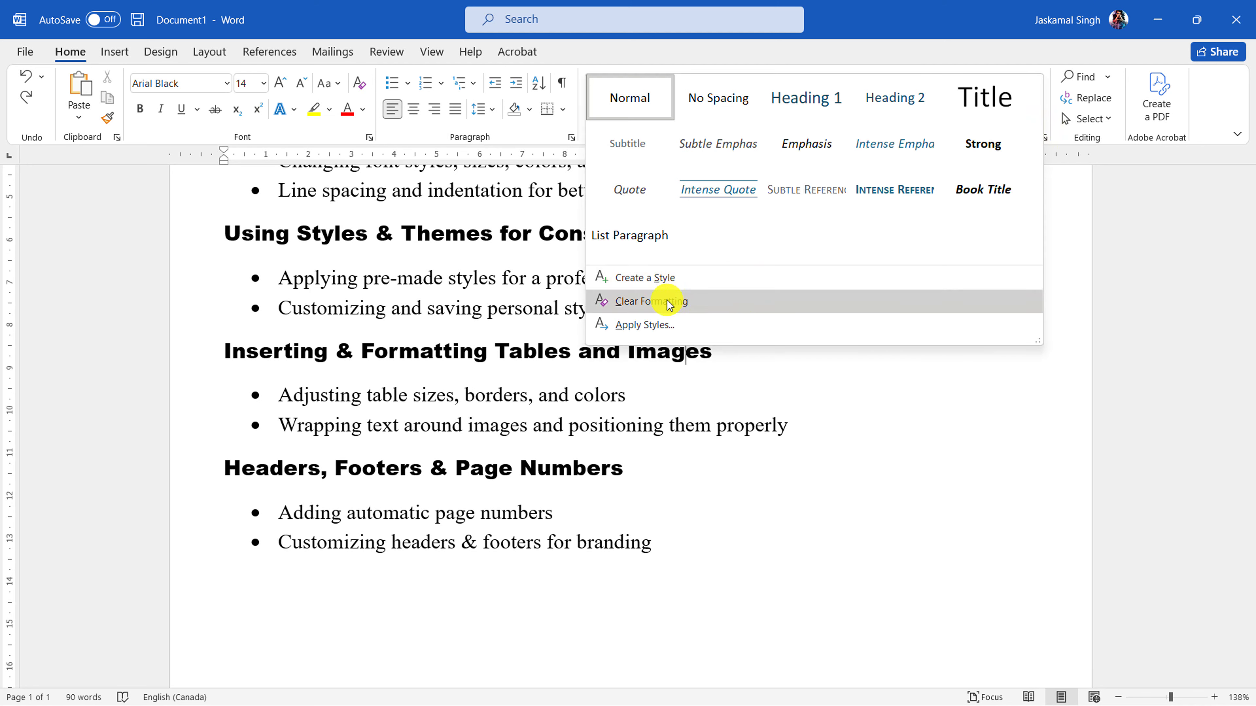
click(640, 277)
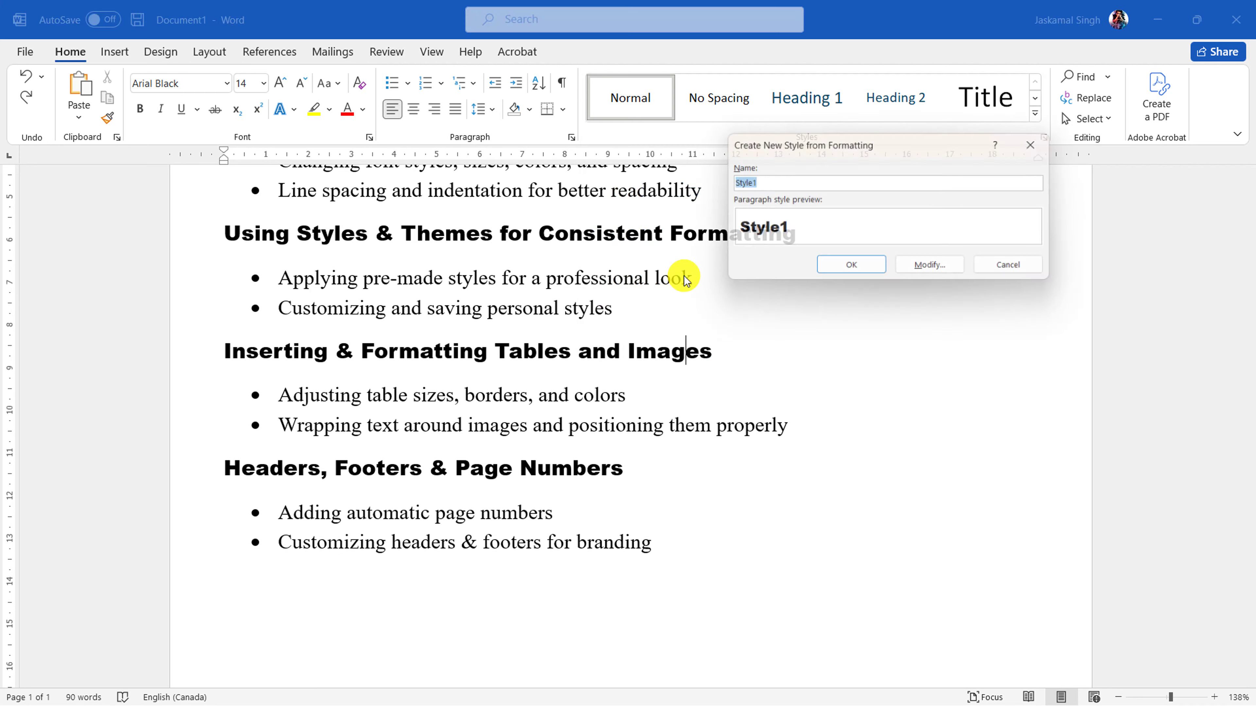
drag(811, 138, 804, 227)
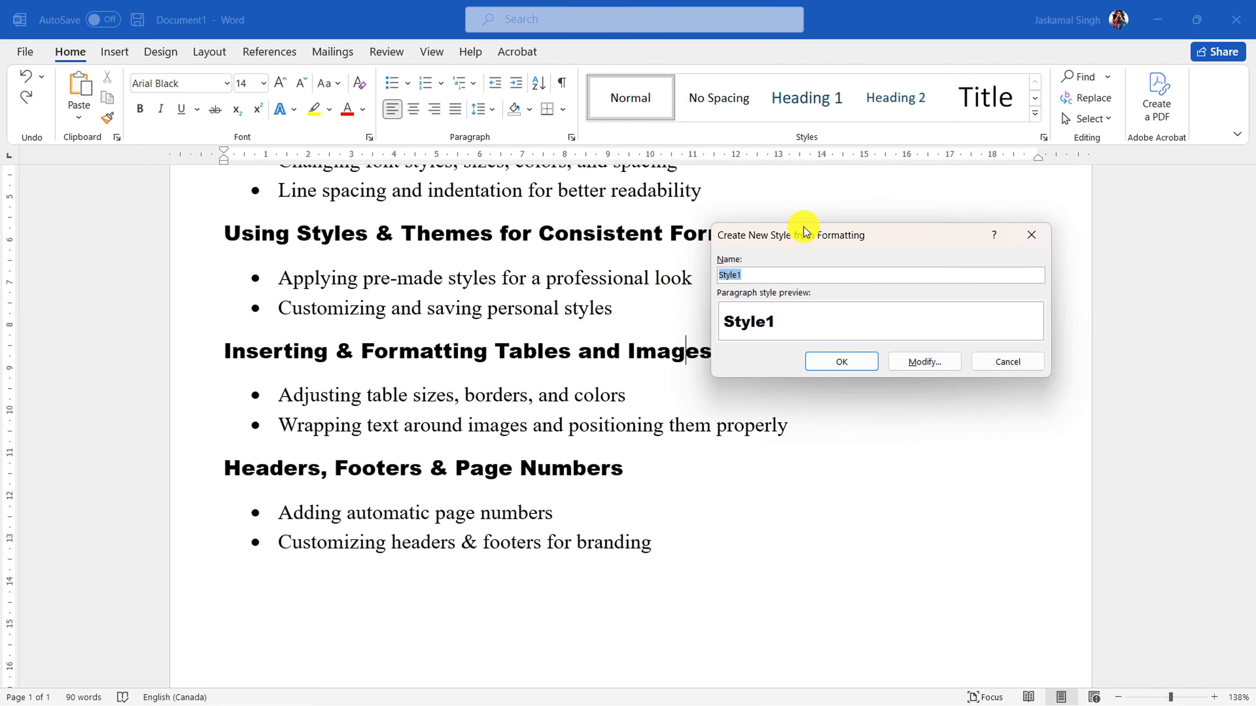
text(J Singh)
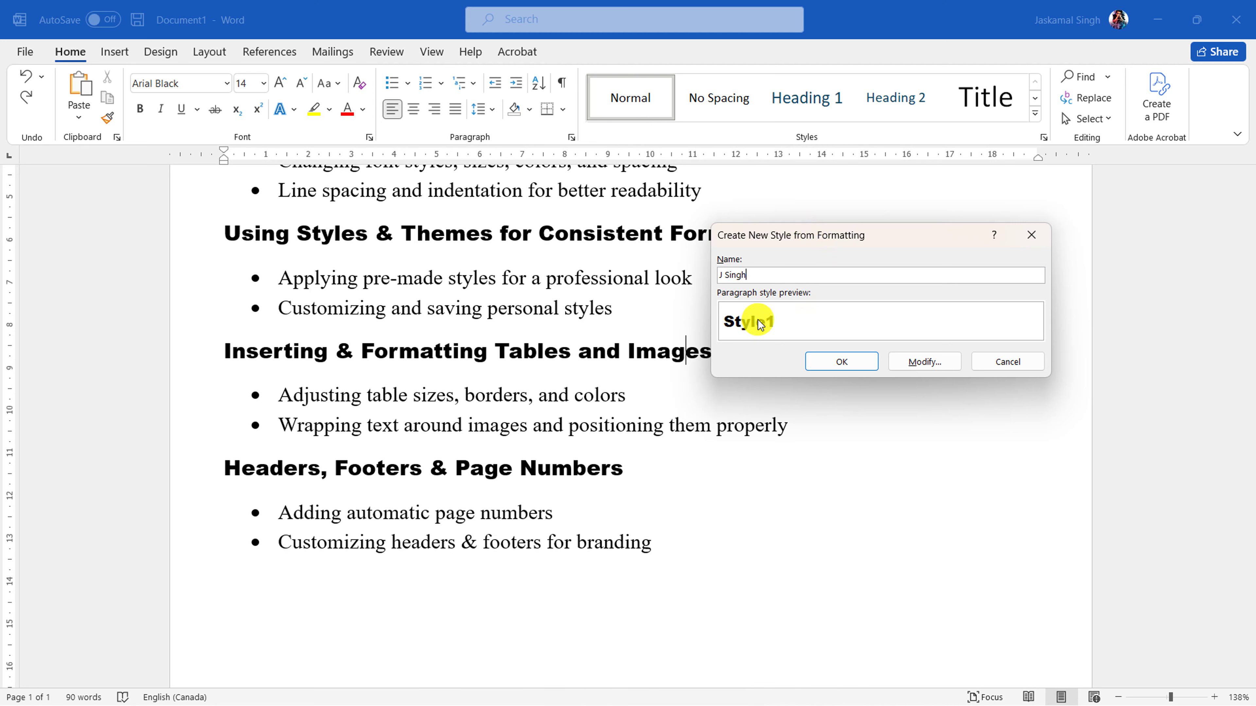
click(924, 362)
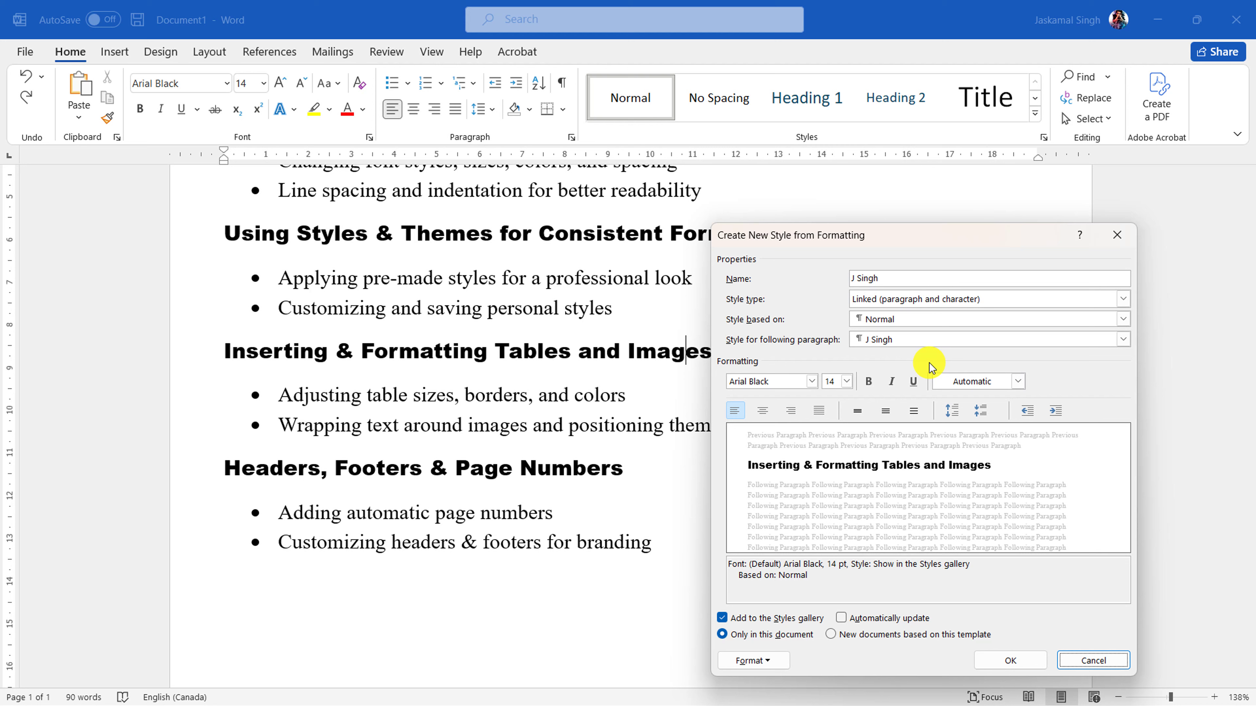
- Set the new style's font to Cinzel at size 18
drag(886, 235, 924, 145)
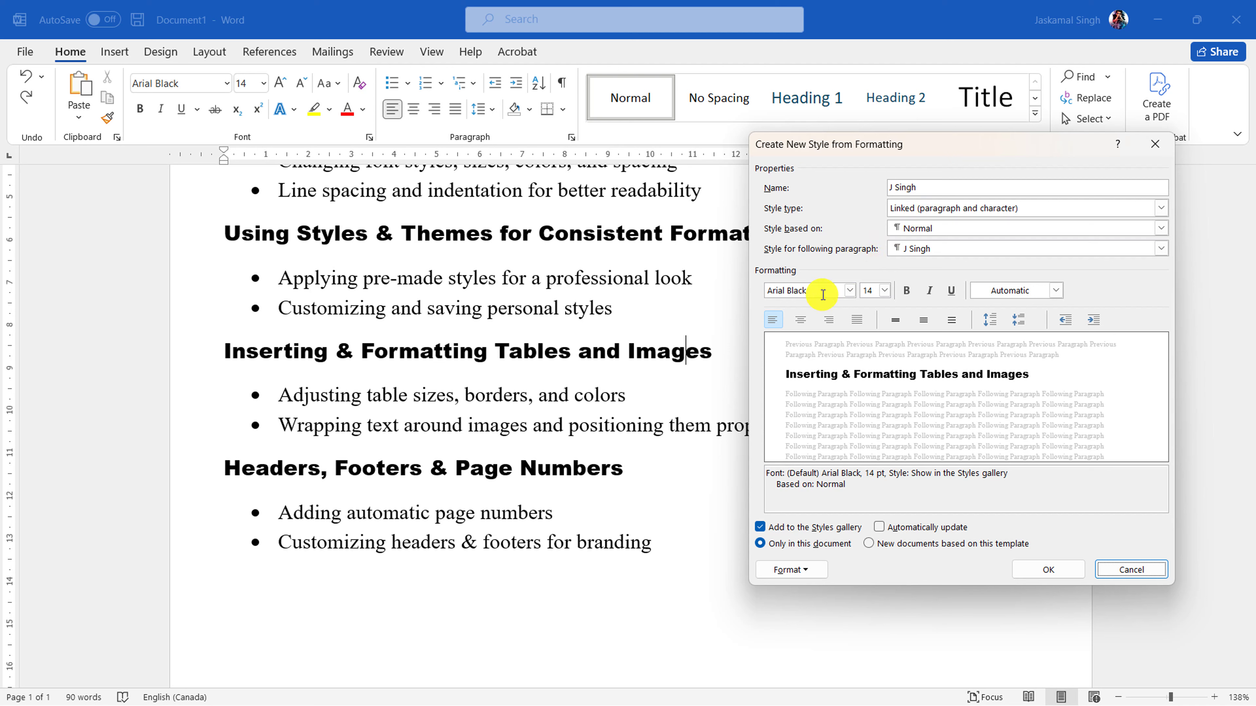
click(819, 290)
text(Cinzel)
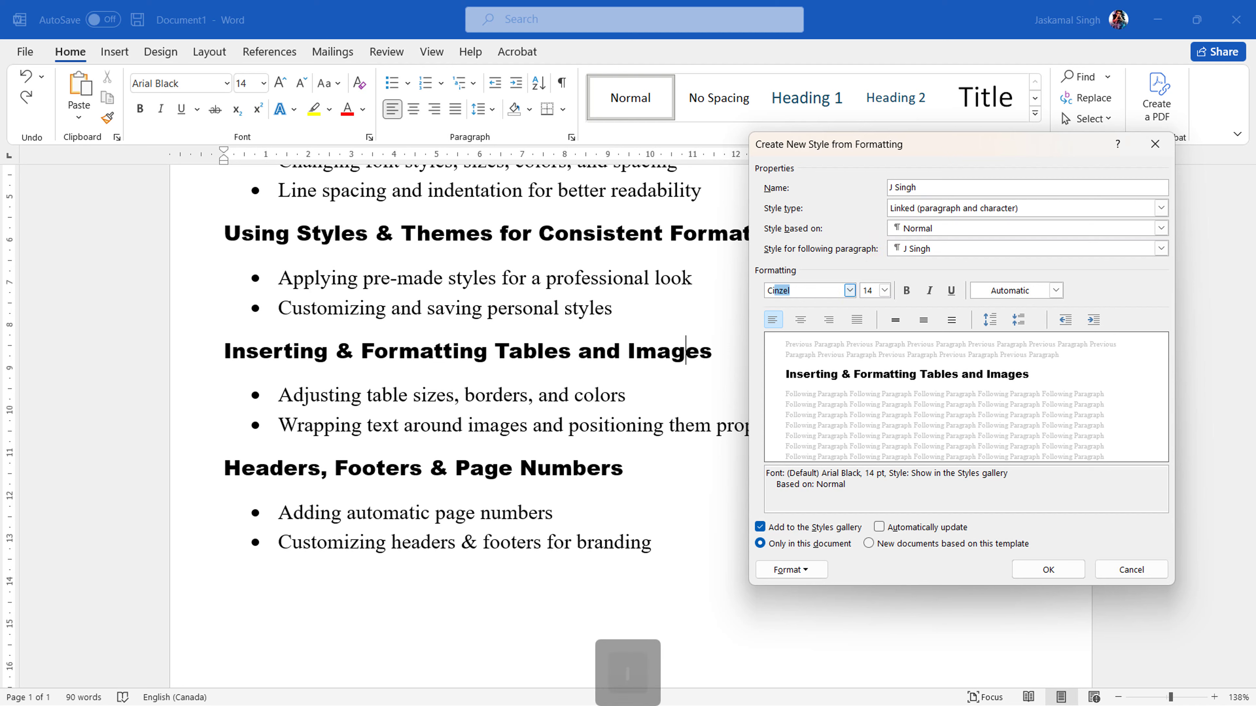
key(Return)
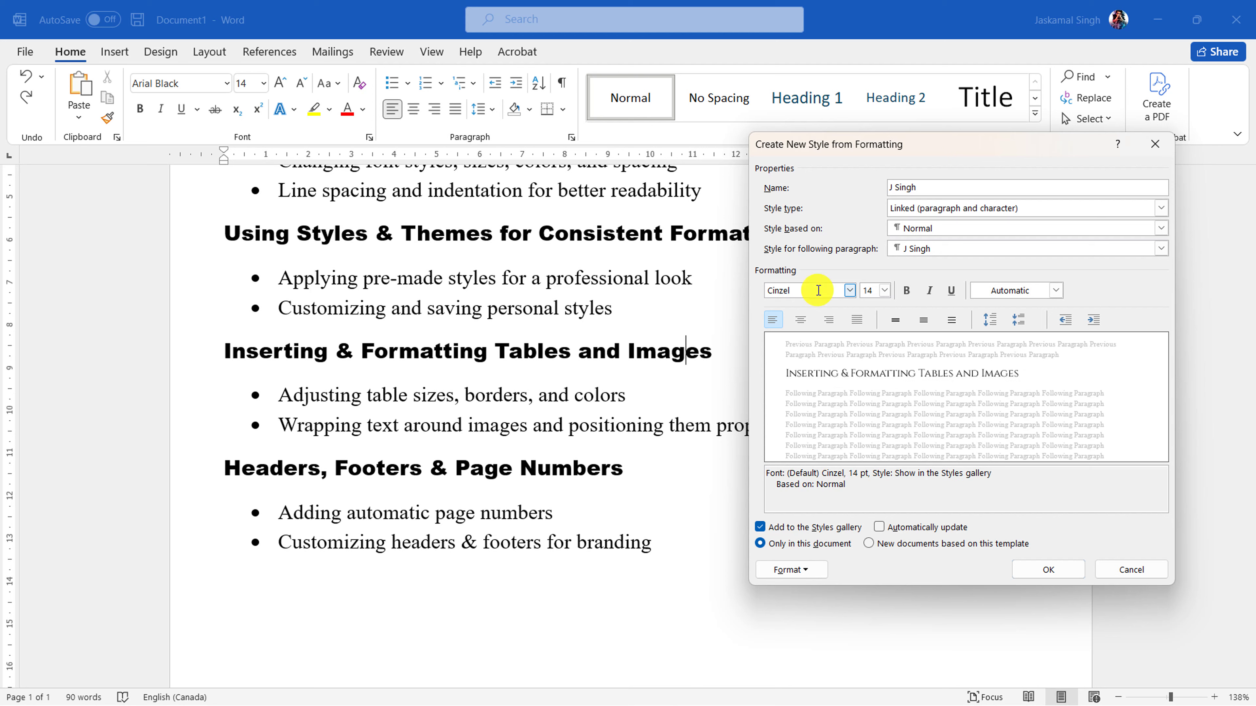
click(885, 294)
click(894, 364)
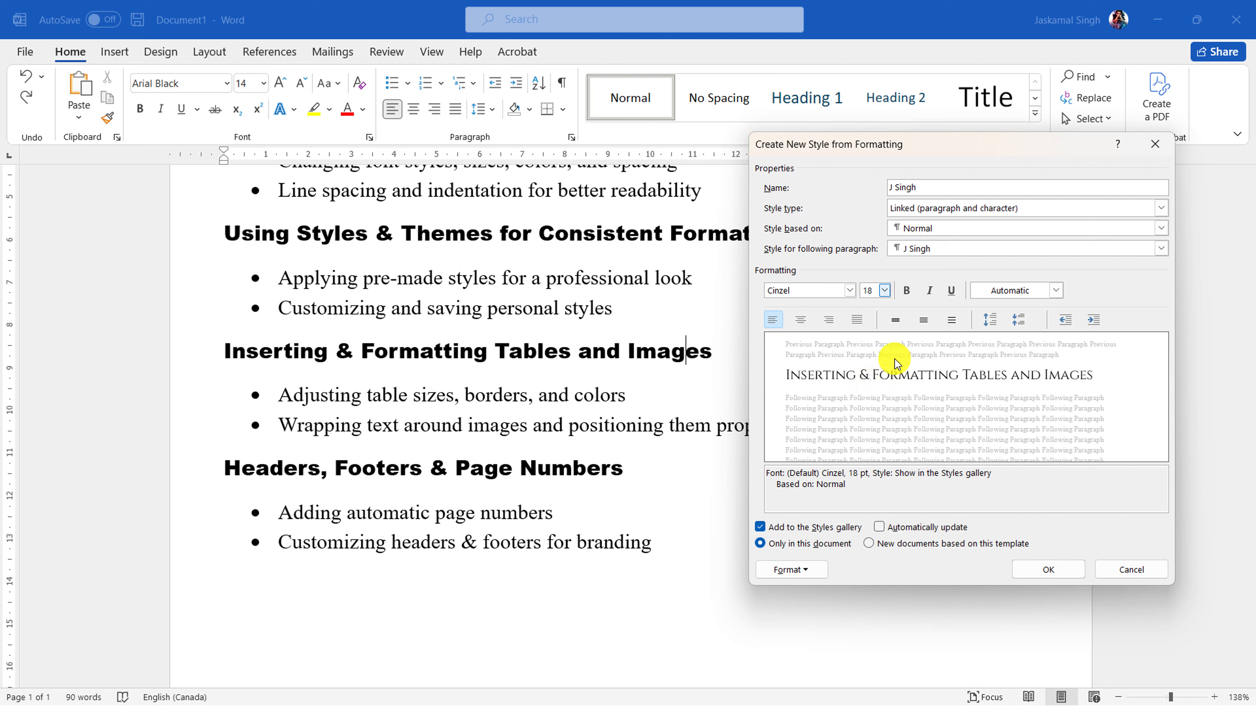
- Make the new style bold and italic with the standard blue font color
click(906, 291)
click(928, 291)
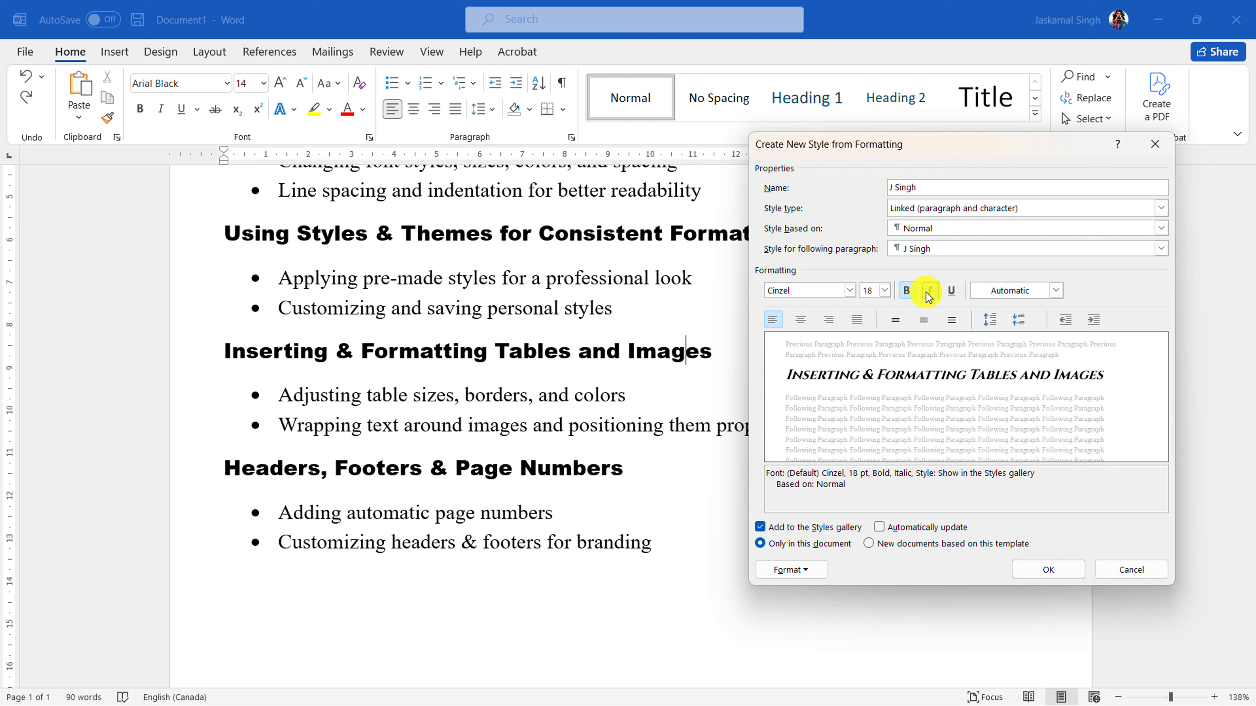
click(1050, 294)
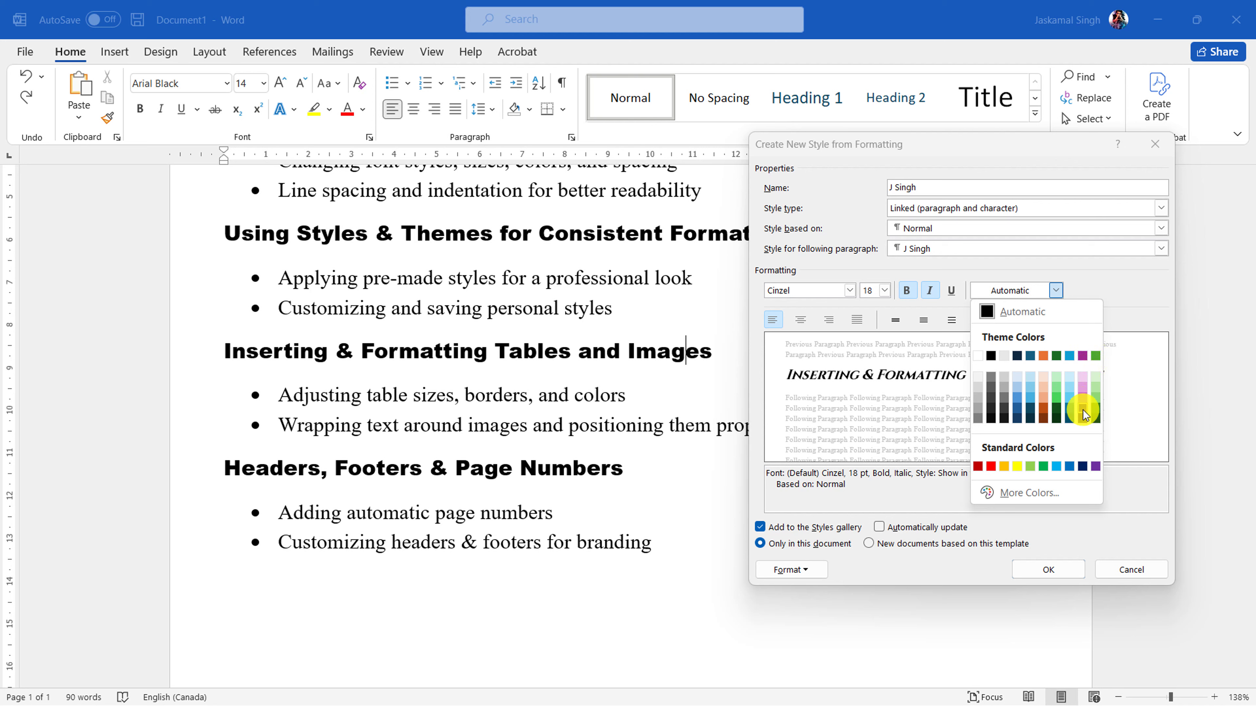
click(1070, 467)
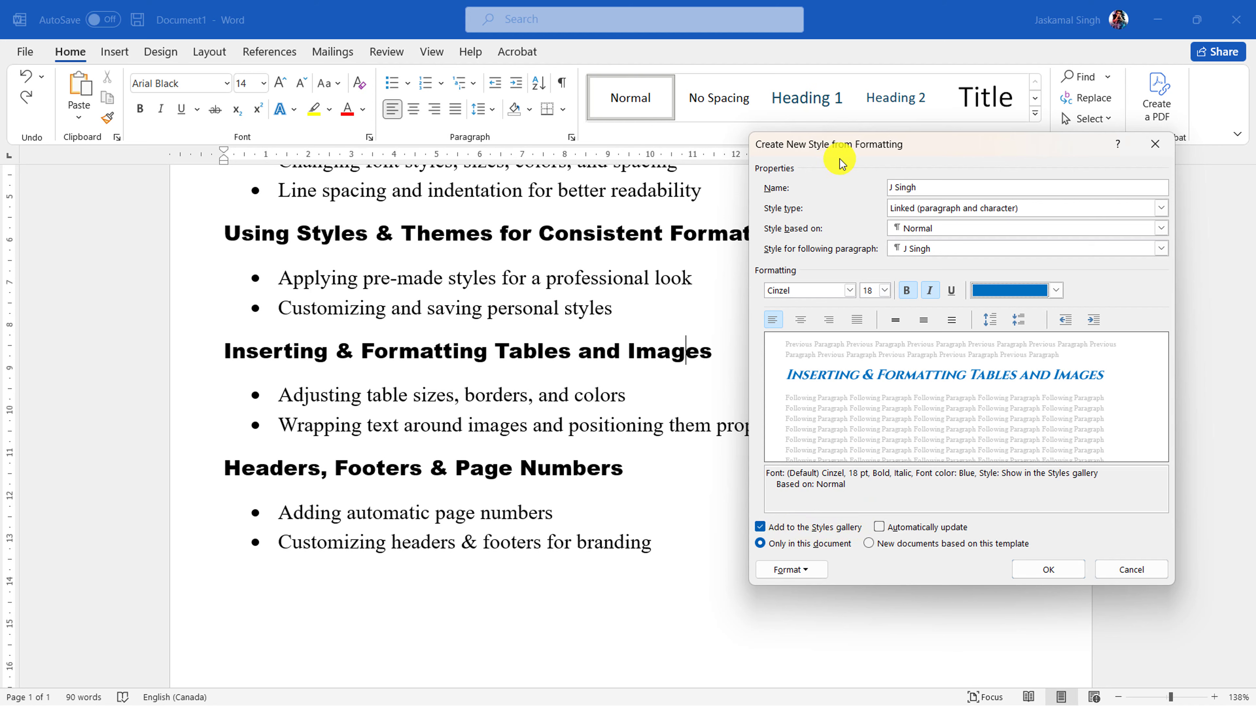
- Examine the new style's gallery option and the available choices for its base style and following-paragraph style
drag(840, 163, 831, 214)
click(753, 578)
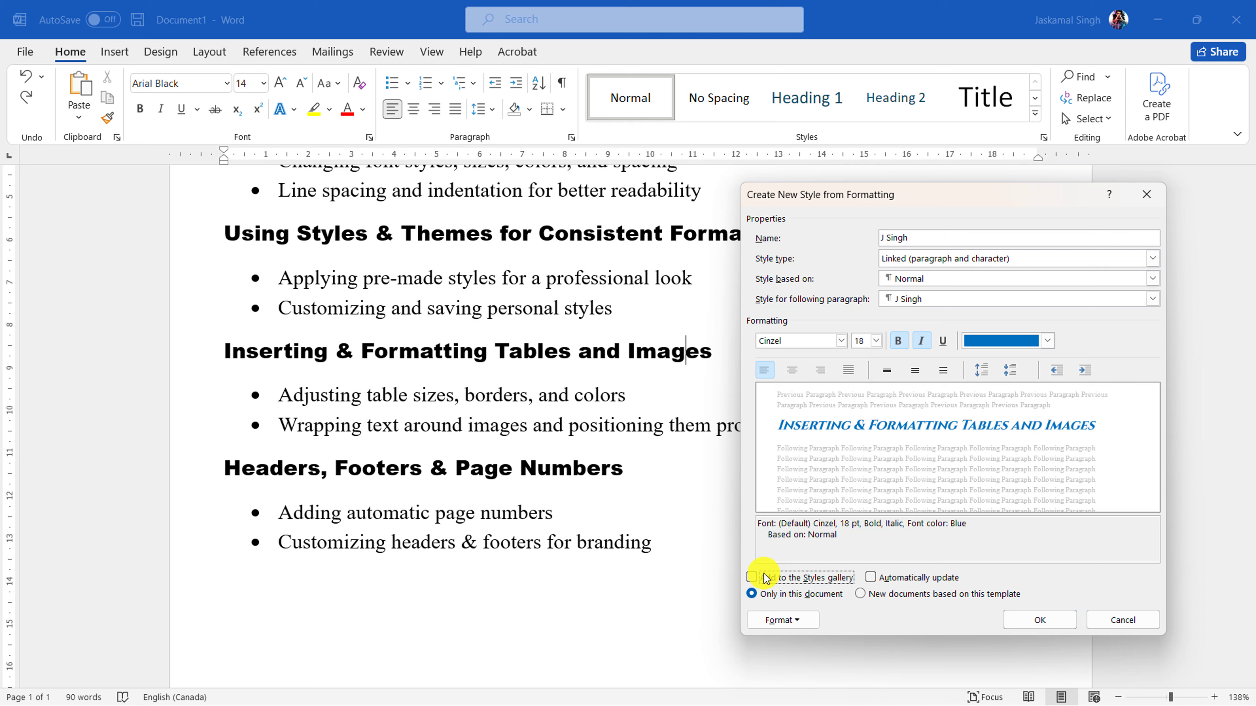
click(751, 579)
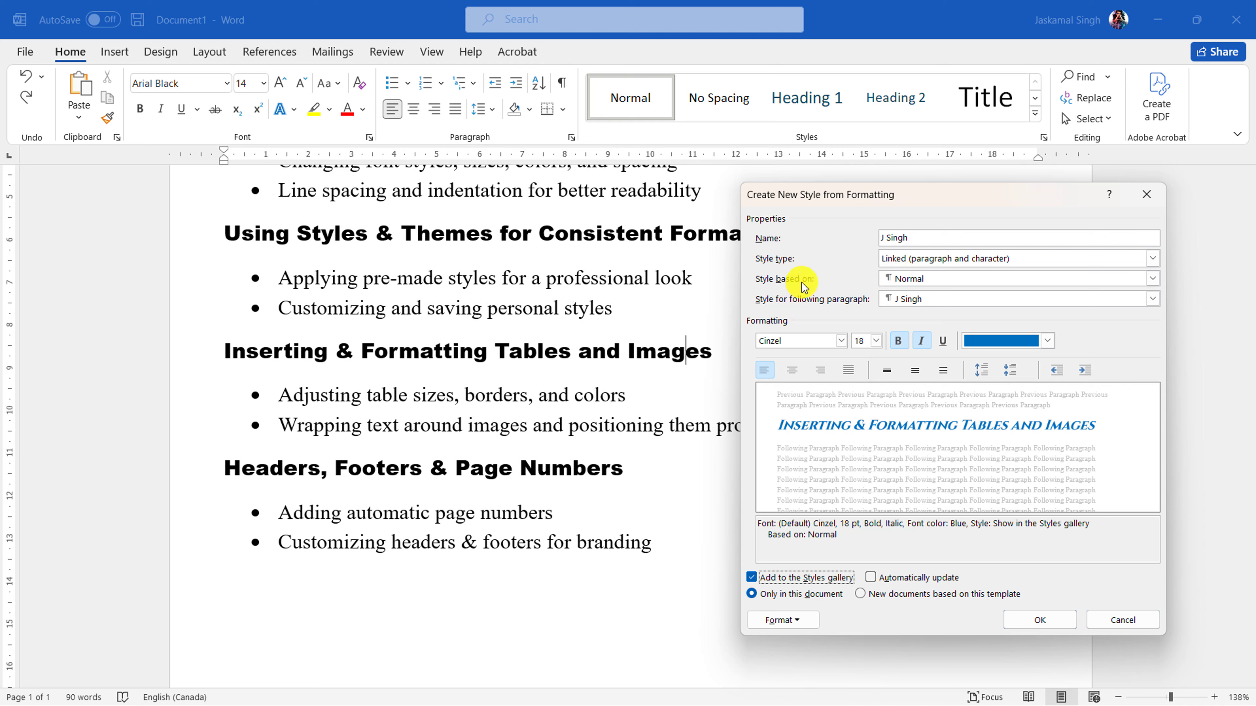
click(914, 278)
click(913, 278)
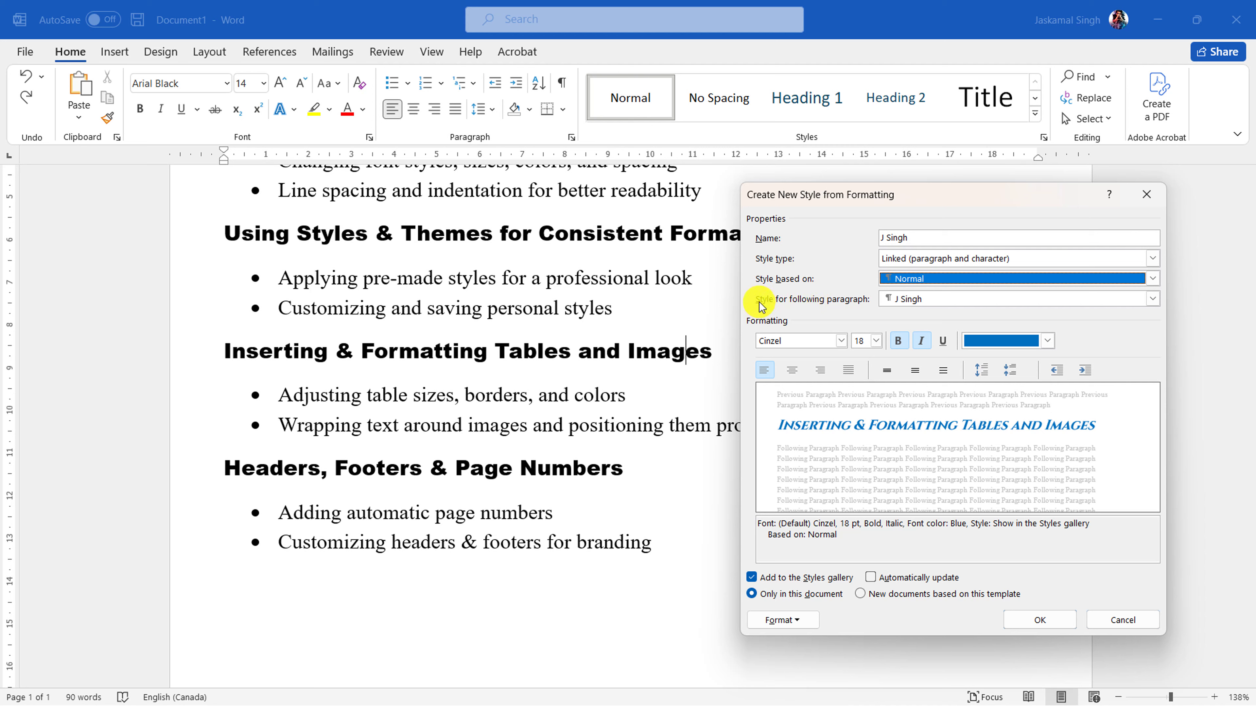
click(937, 300)
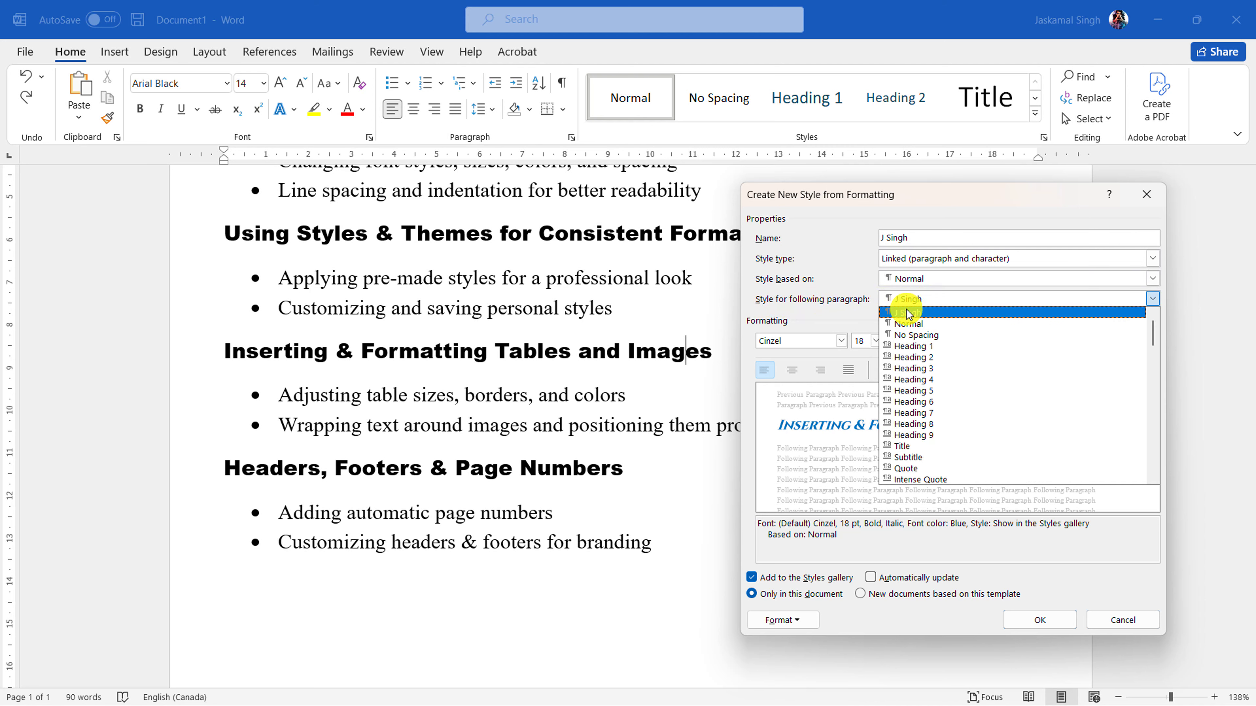
click(916, 308)
click(914, 298)
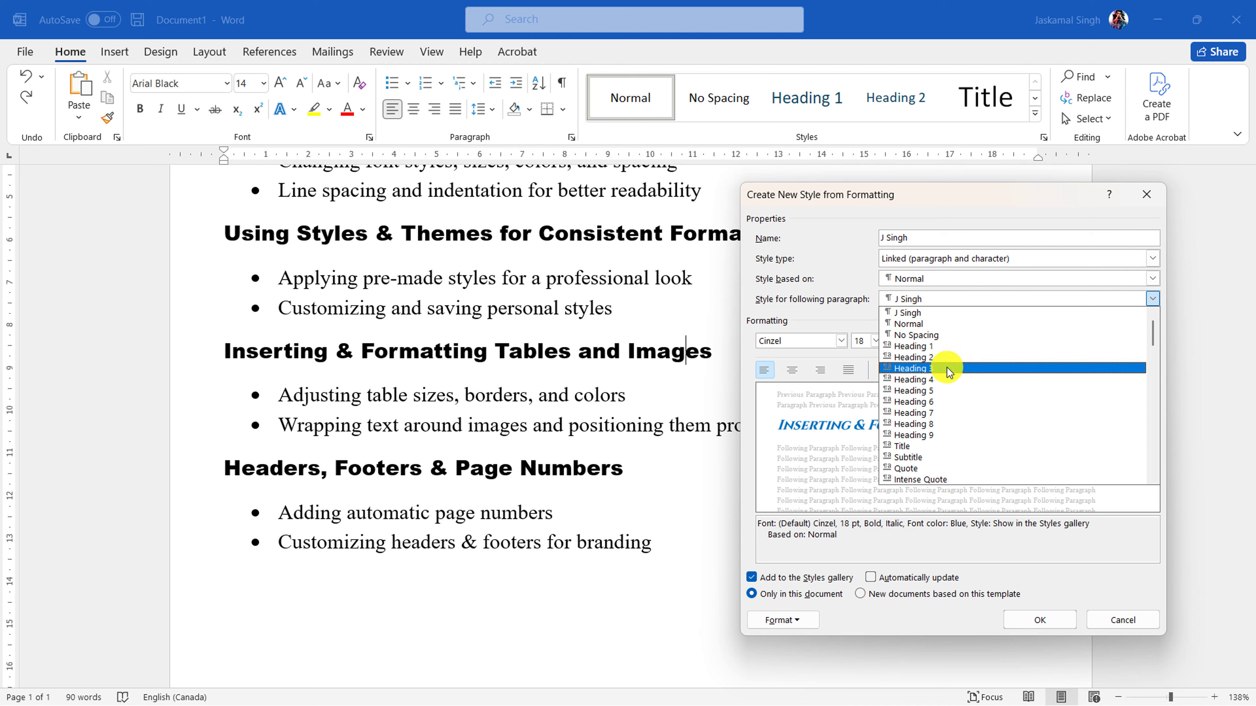
click(890, 300)
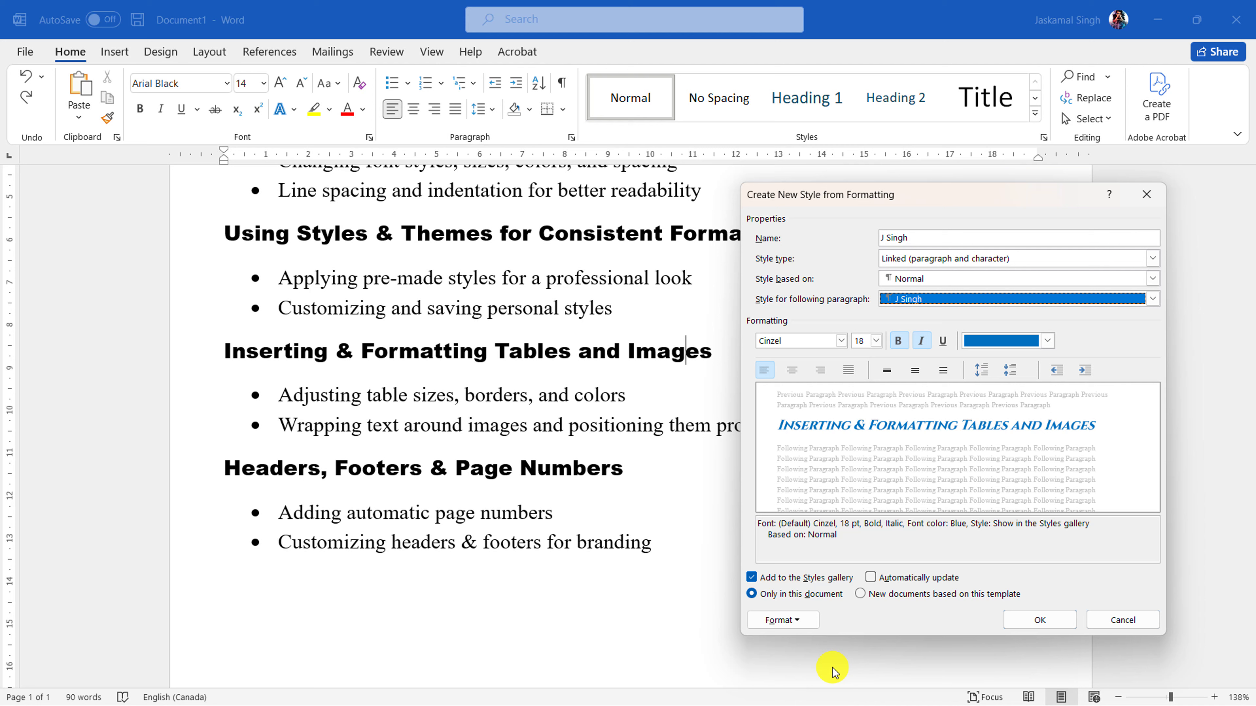
- Make the new style available in new documents based on this template, and open the choices for its following-paragraph style
click(861, 595)
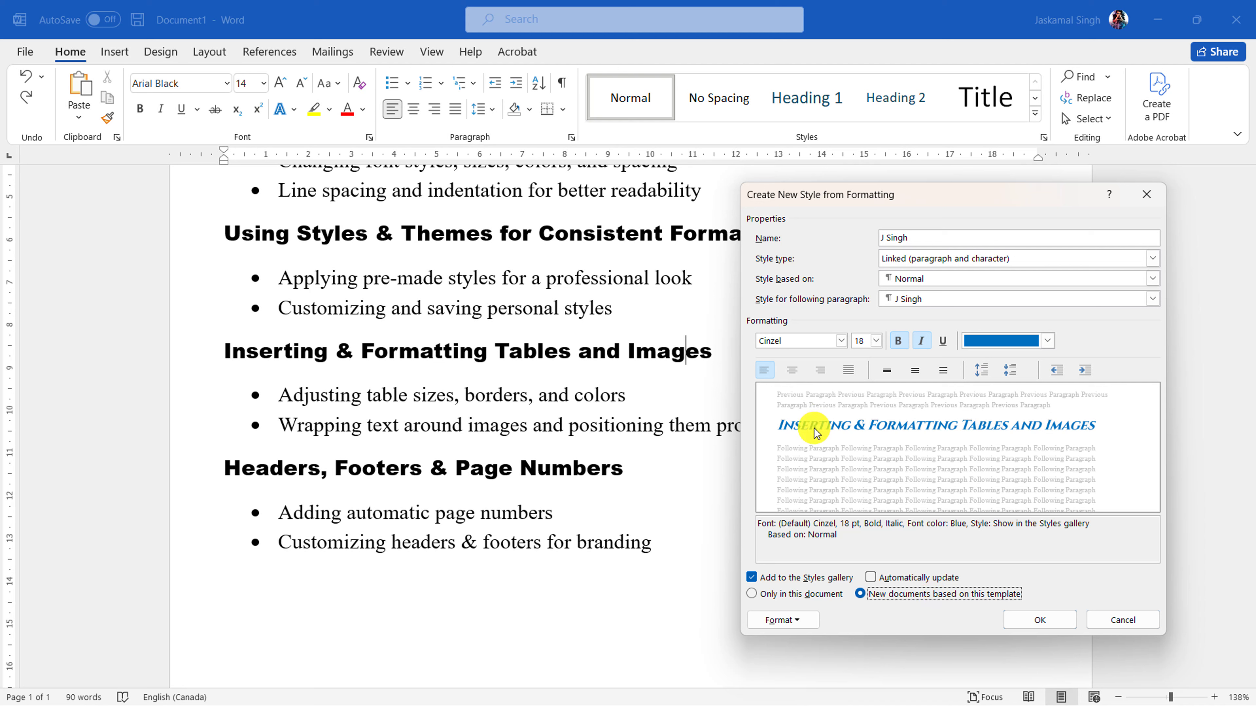
click(972, 301)
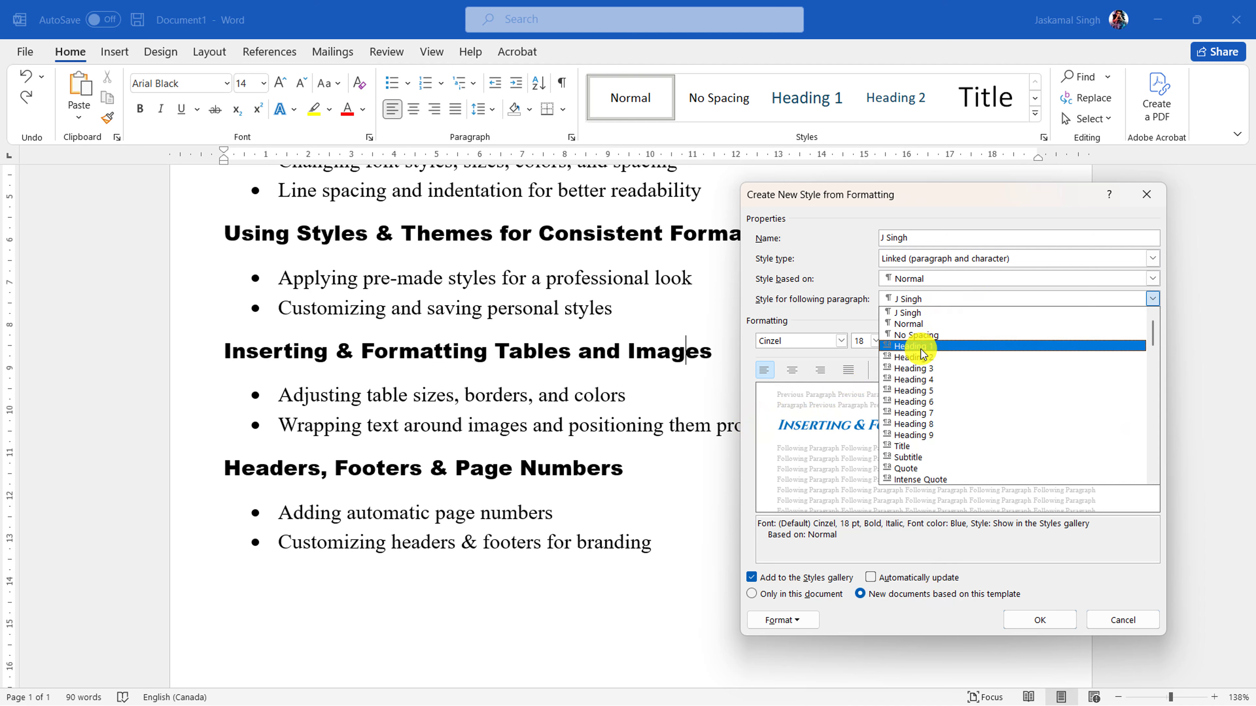
- Finish creating the custom heading style with itself as the following paragraph style, restricted to only this document
click(920, 349)
click(952, 299)
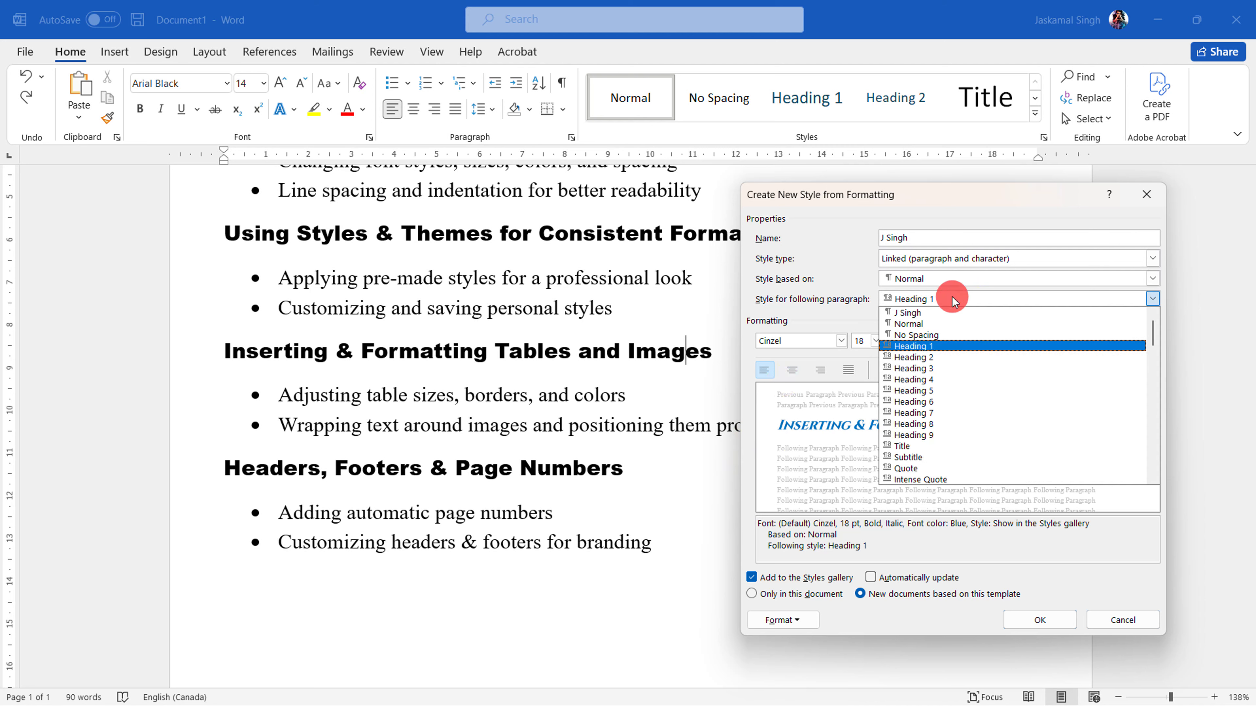
click(897, 312)
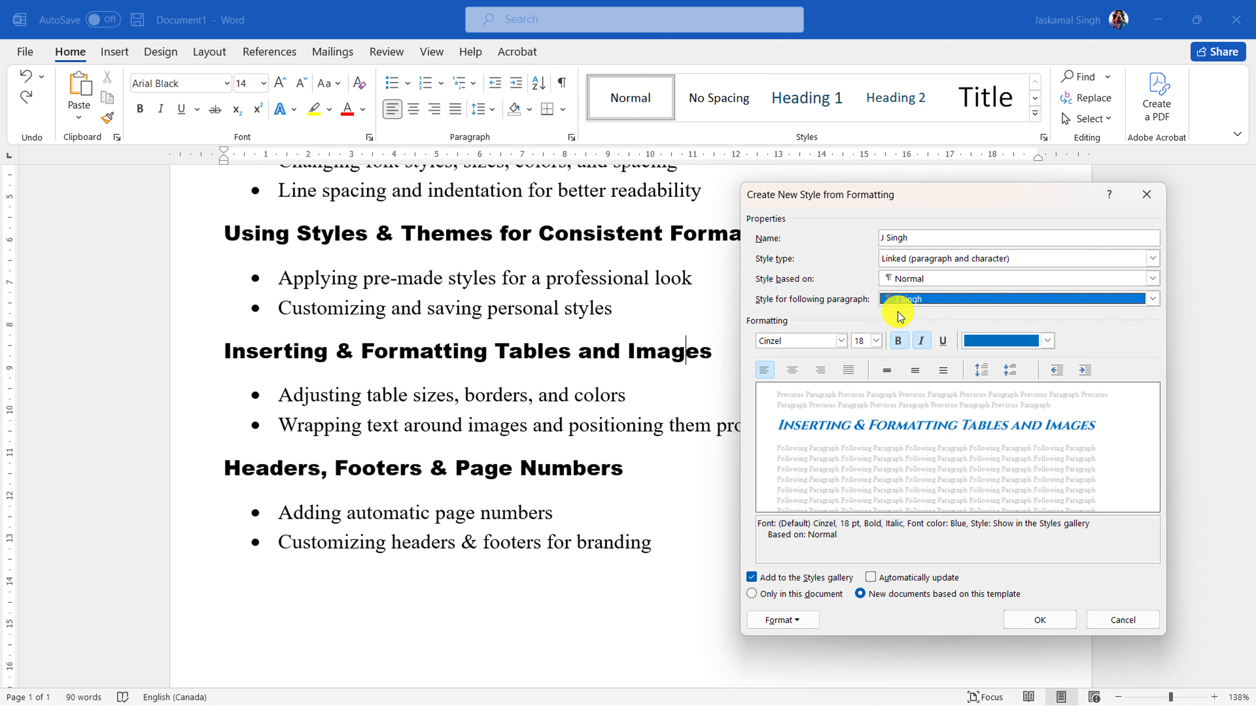
click(753, 594)
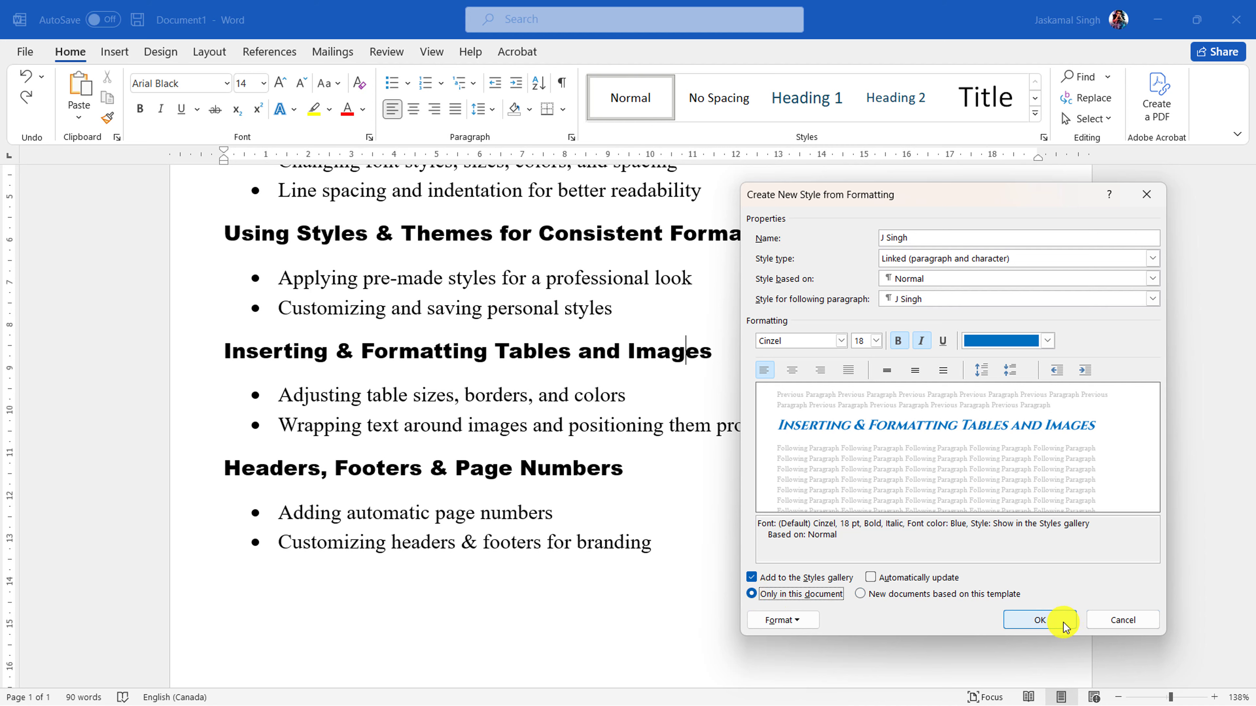
click(1038, 619)
click(897, 393)
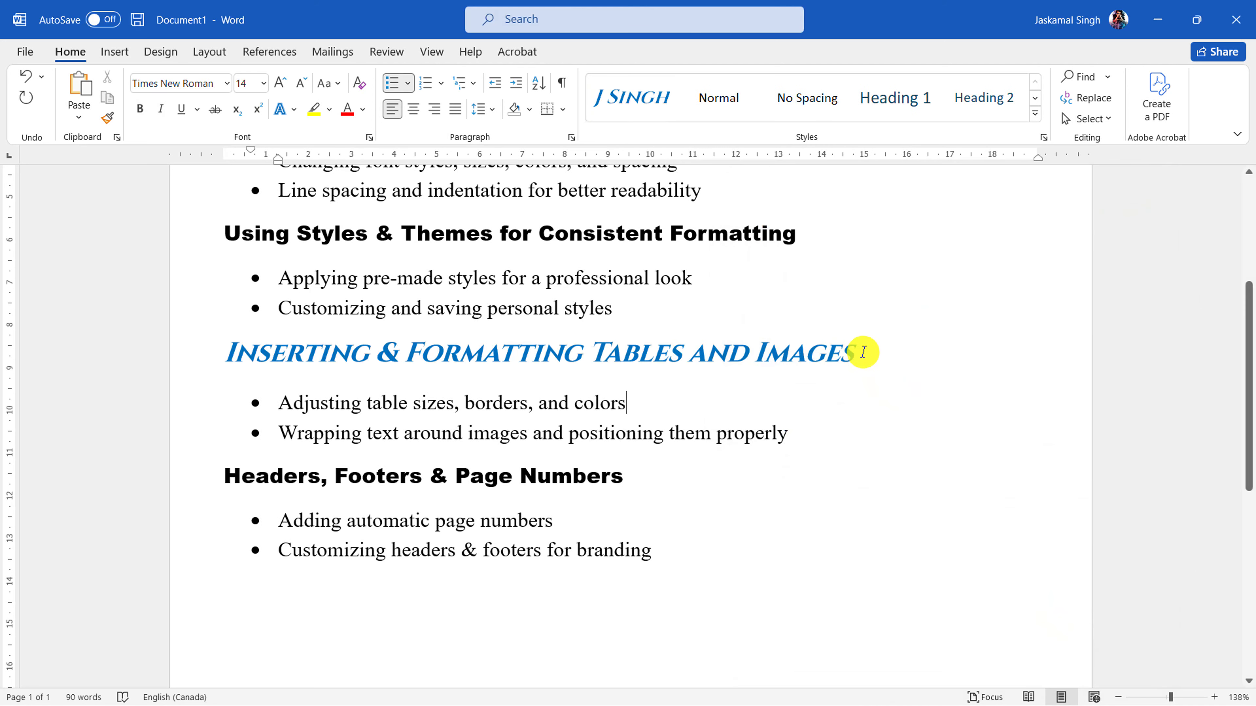
- Examine the newly styled "Inserting & Formatting Tables and Images" heading and preview the custom style in the styles gallery
drag(863, 353, 301, 368)
click(694, 433)
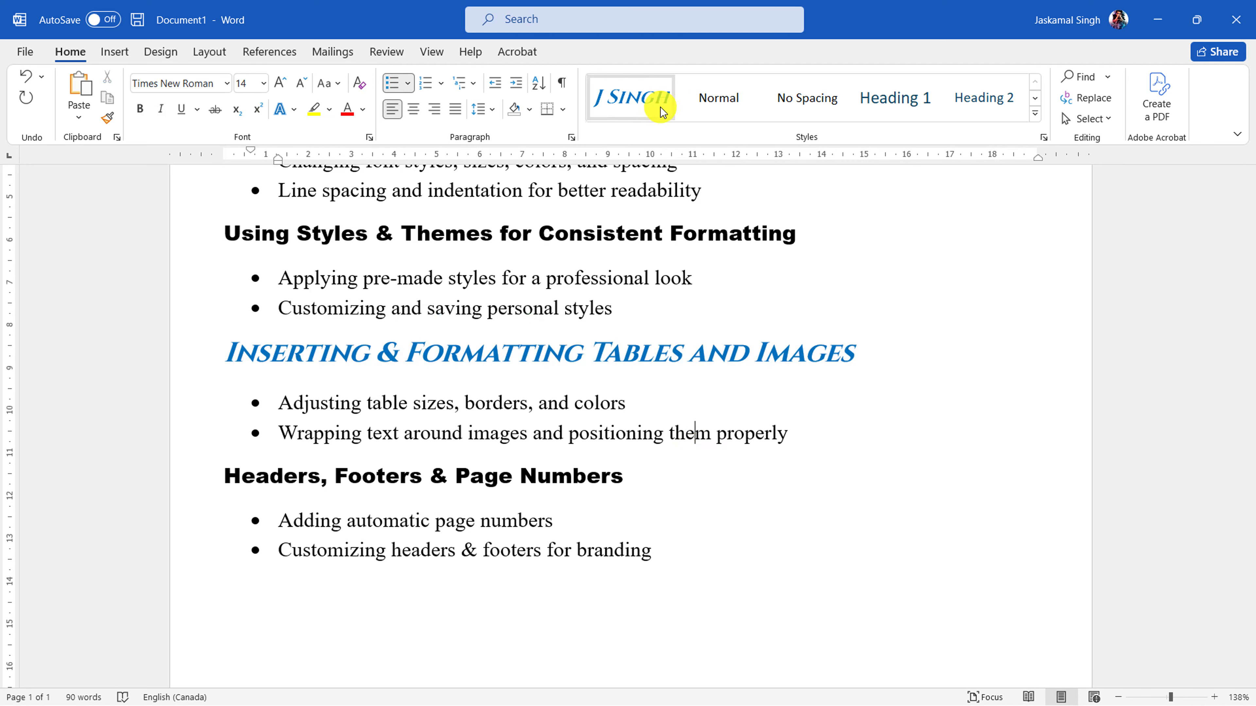
click(619, 105)
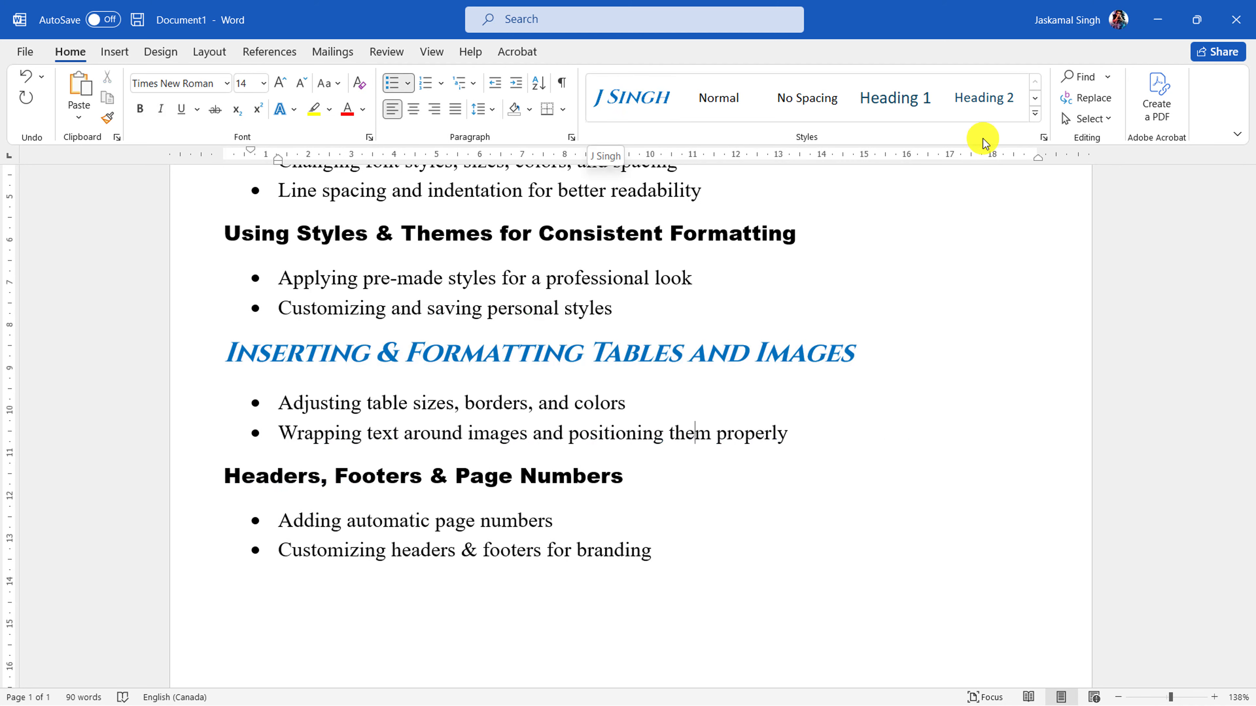
click(1034, 114)
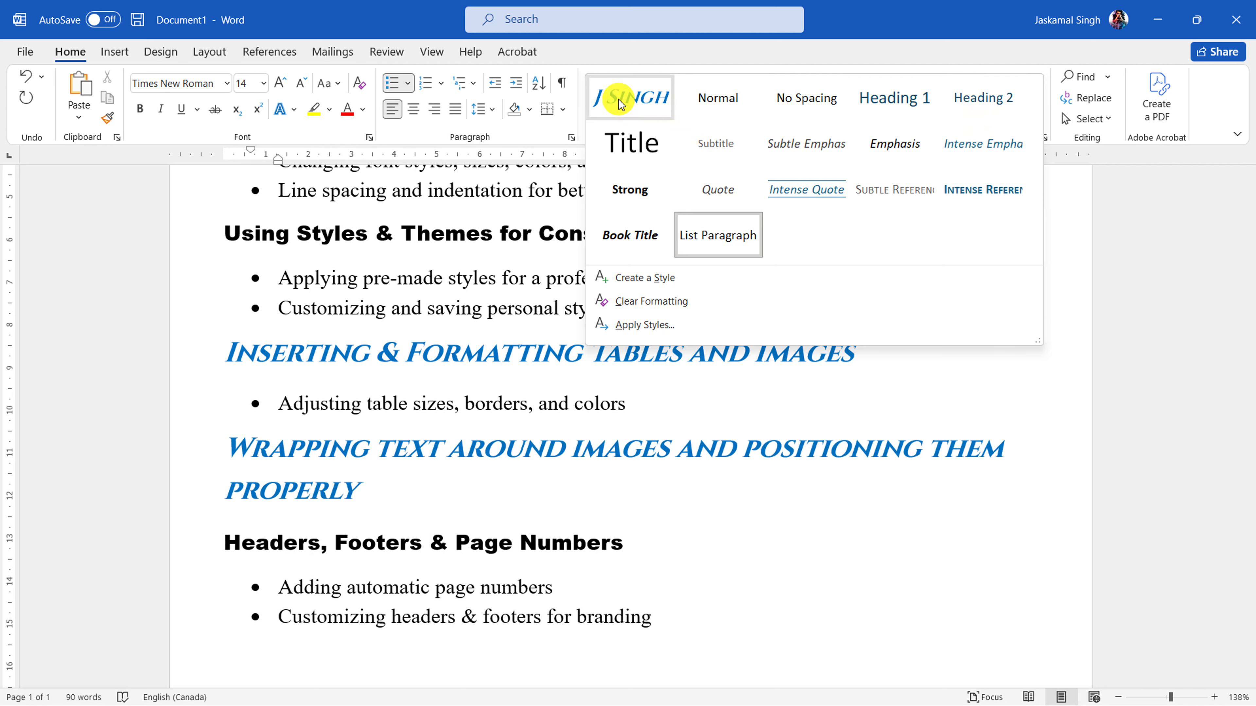
click(646, 435)
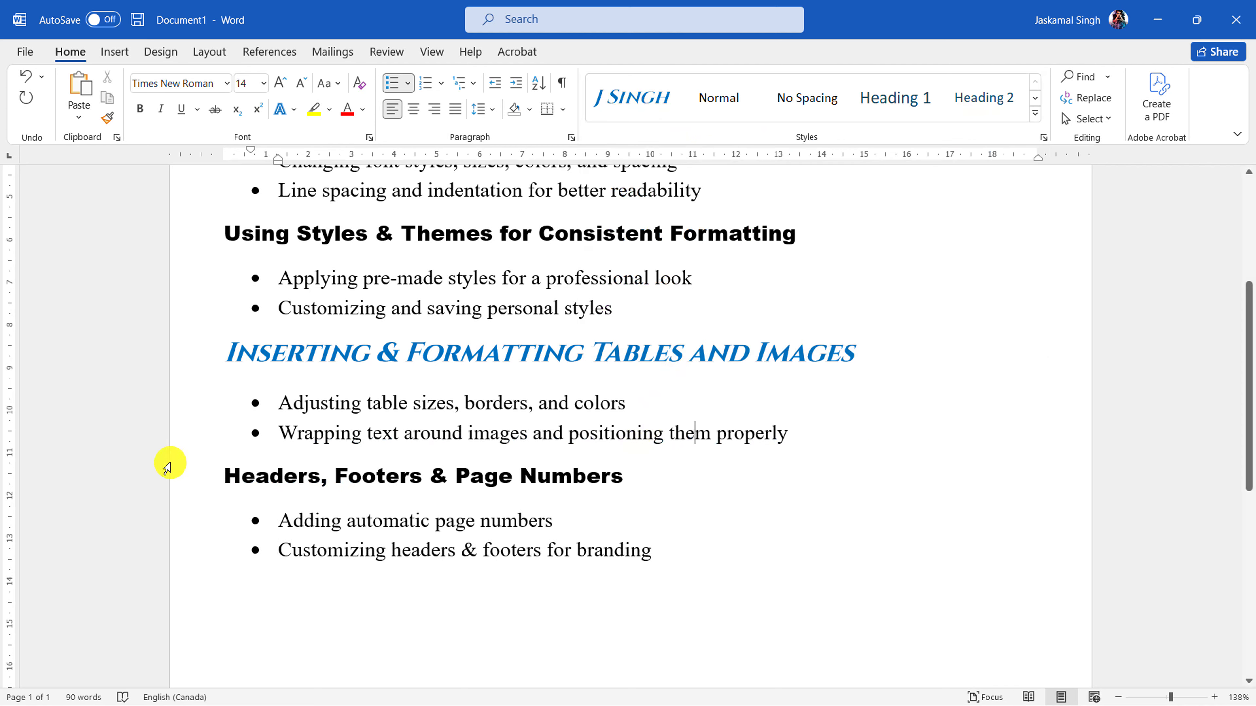
- Apply the custom style to the "Headers, Footers & Page Numbers" heading
click(159, 472)
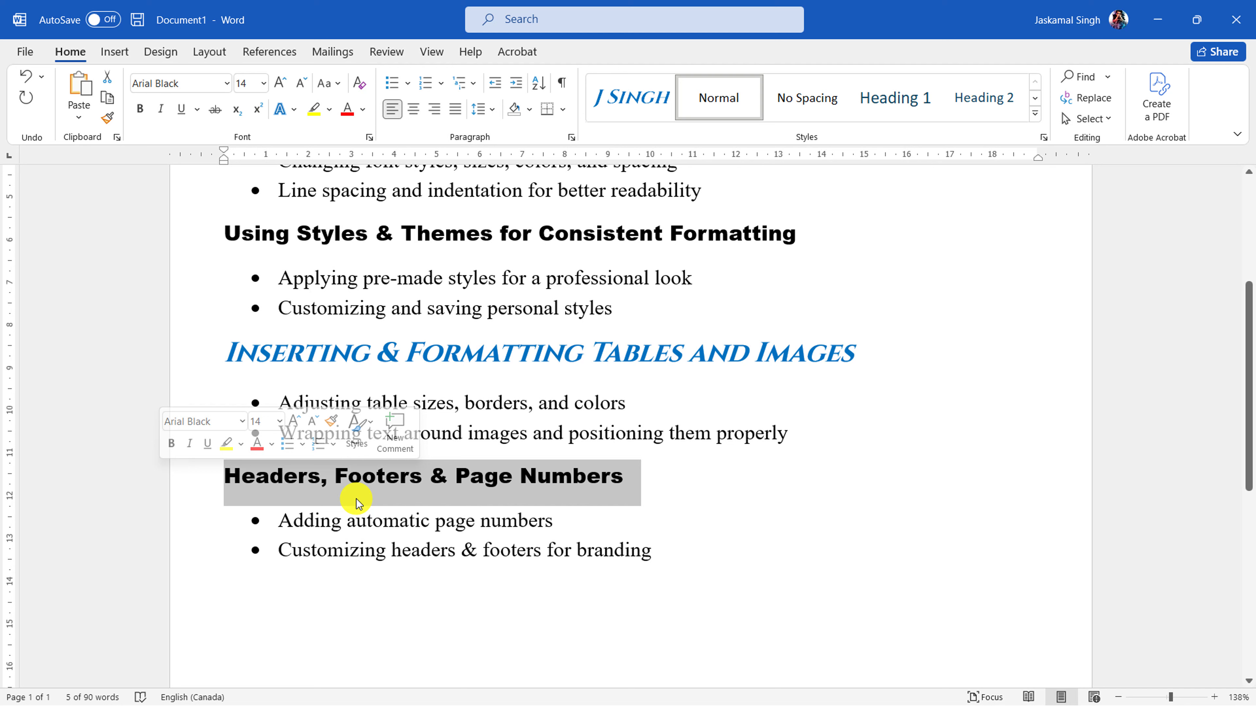
click(638, 109)
click(638, 110)
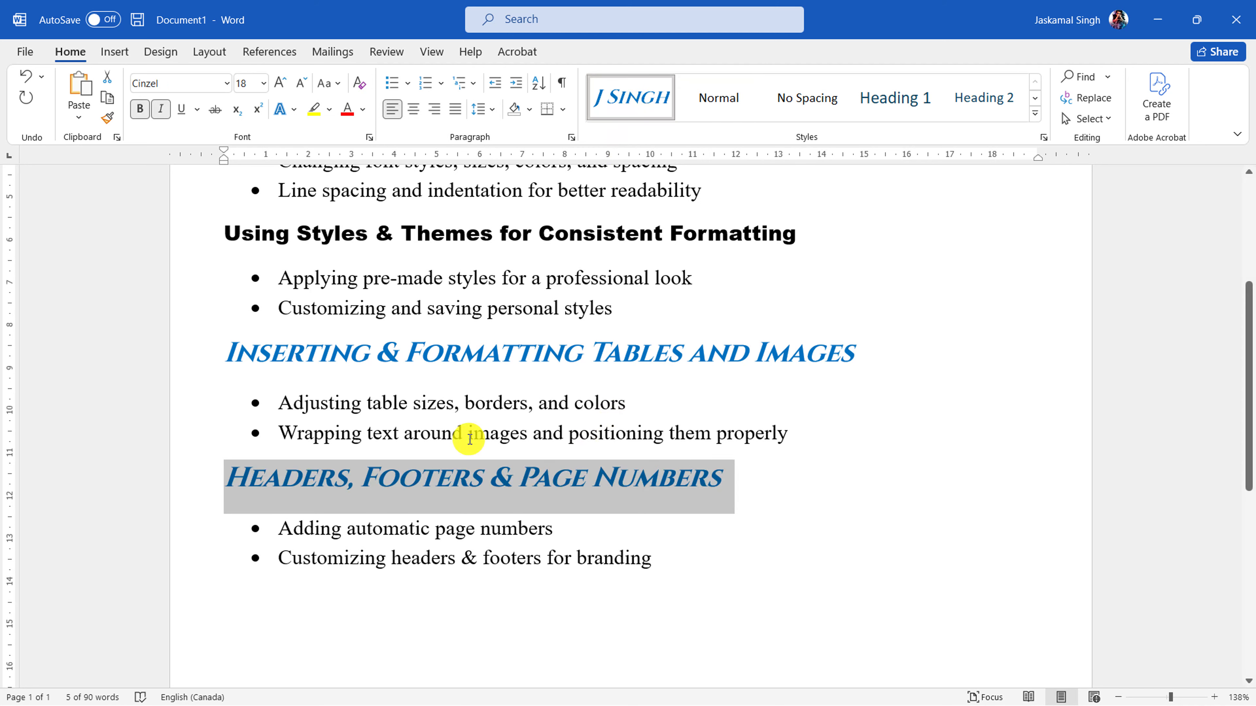
- Apply the custom style to the two bullet points under "Inserting & Formatting Tables and Images"
drag(181, 407, 177, 429)
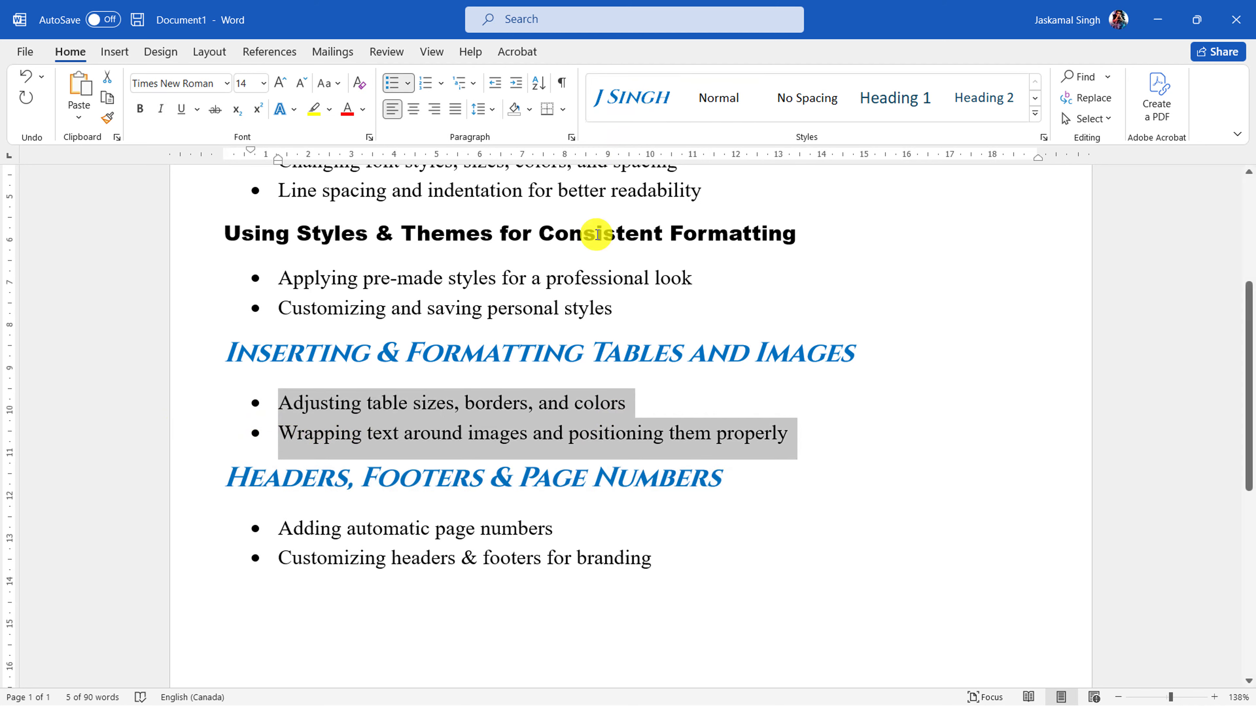
click(630, 100)
click(423, 508)
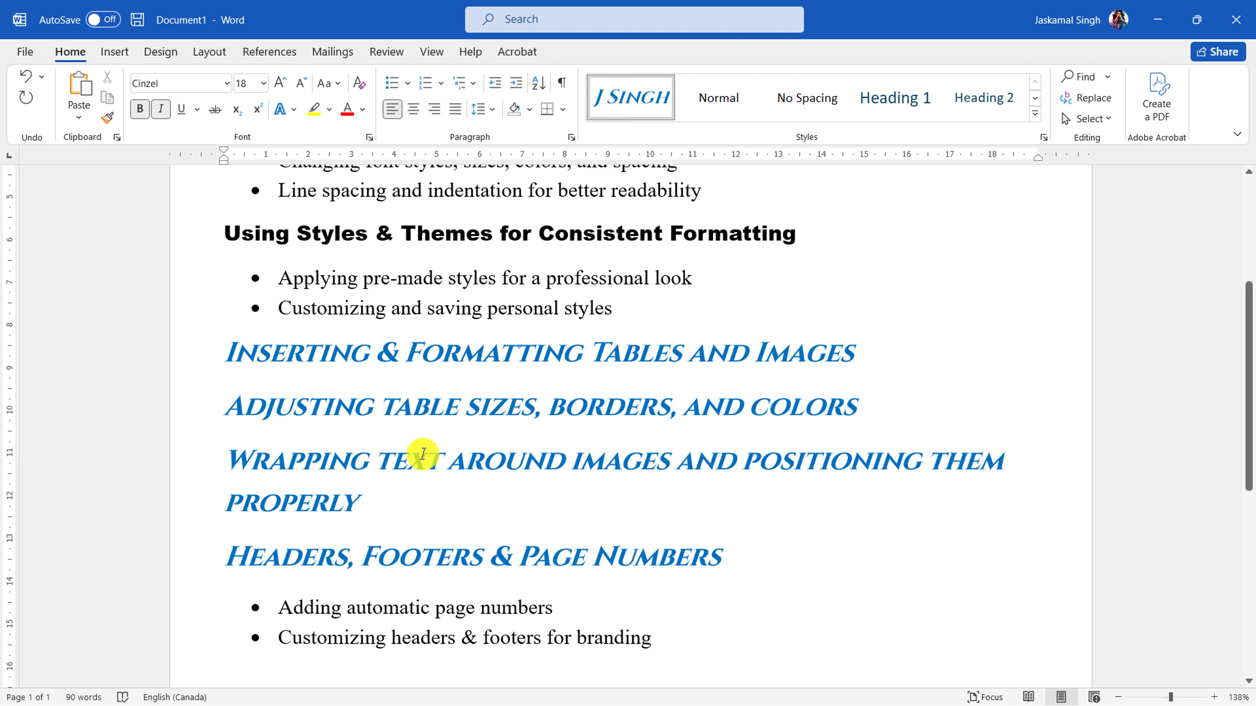
drag(379, 494, 233, 406)
click(527, 507)
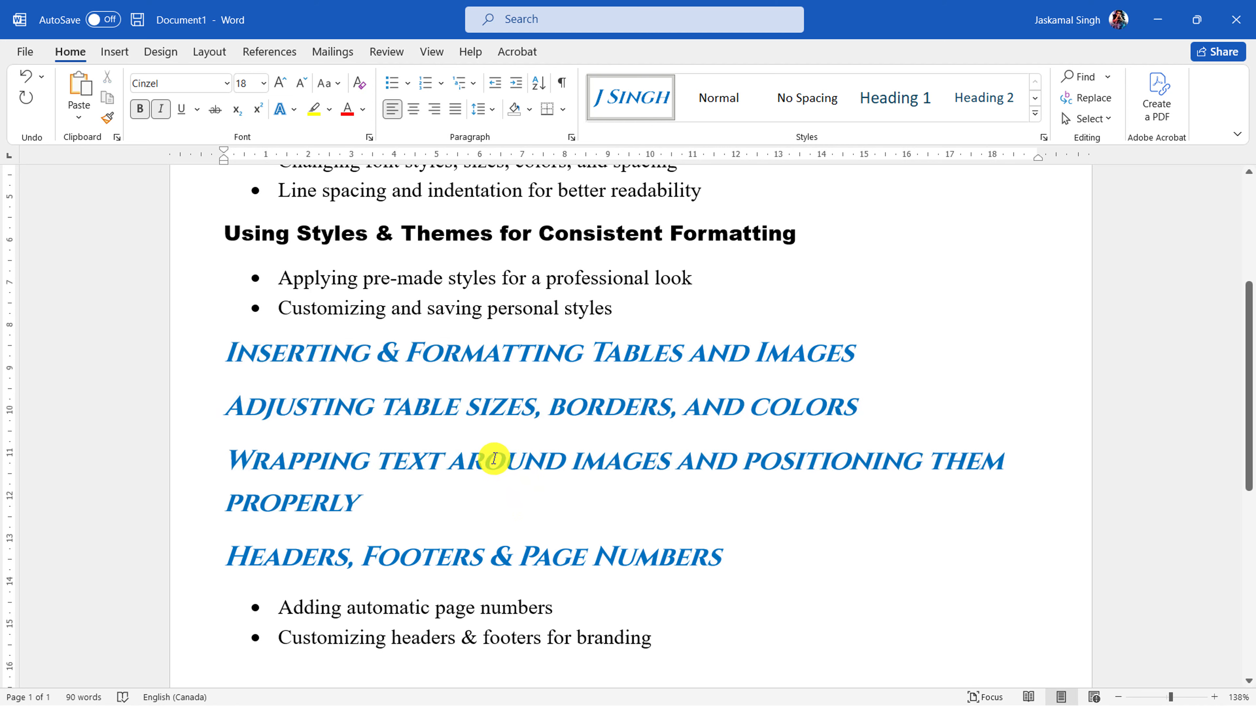
- Undo the custom style's applications and its creation, back to the original heading and bullet formatting
key(ctrl+z)
key(ctrl+z)
key(ctrl+z)
key(ctrl+z)
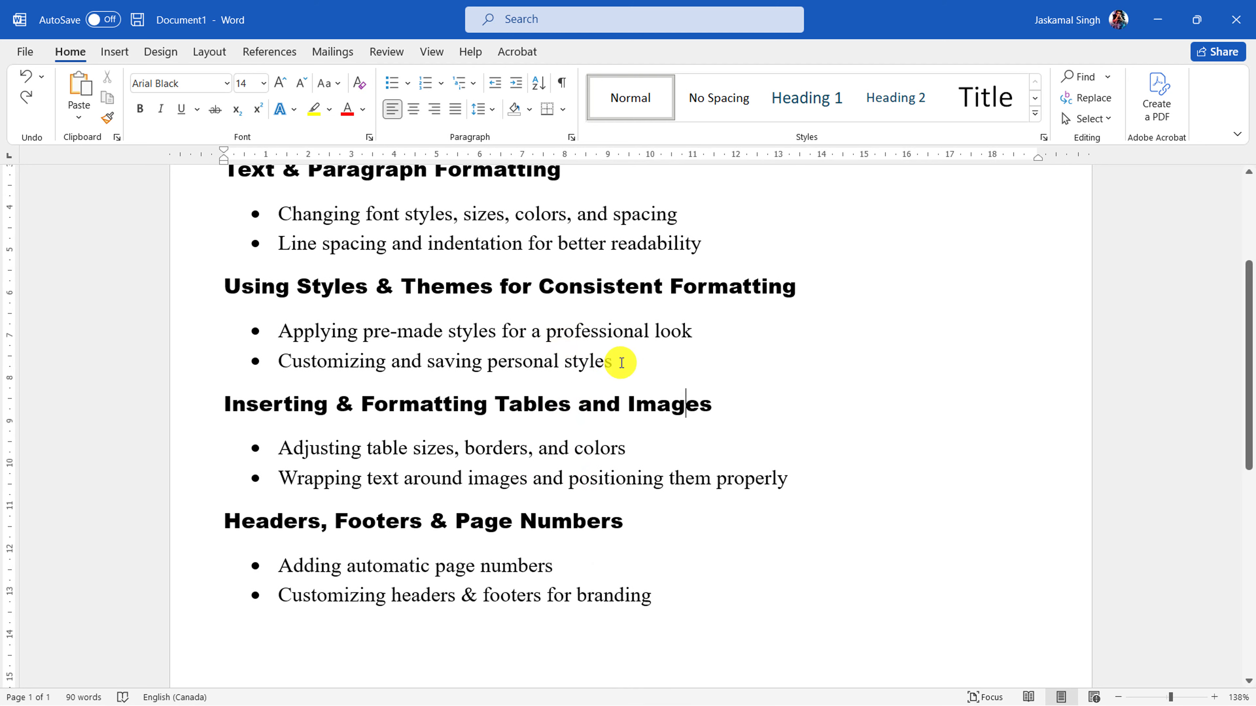
drag(618, 362, 443, 369)
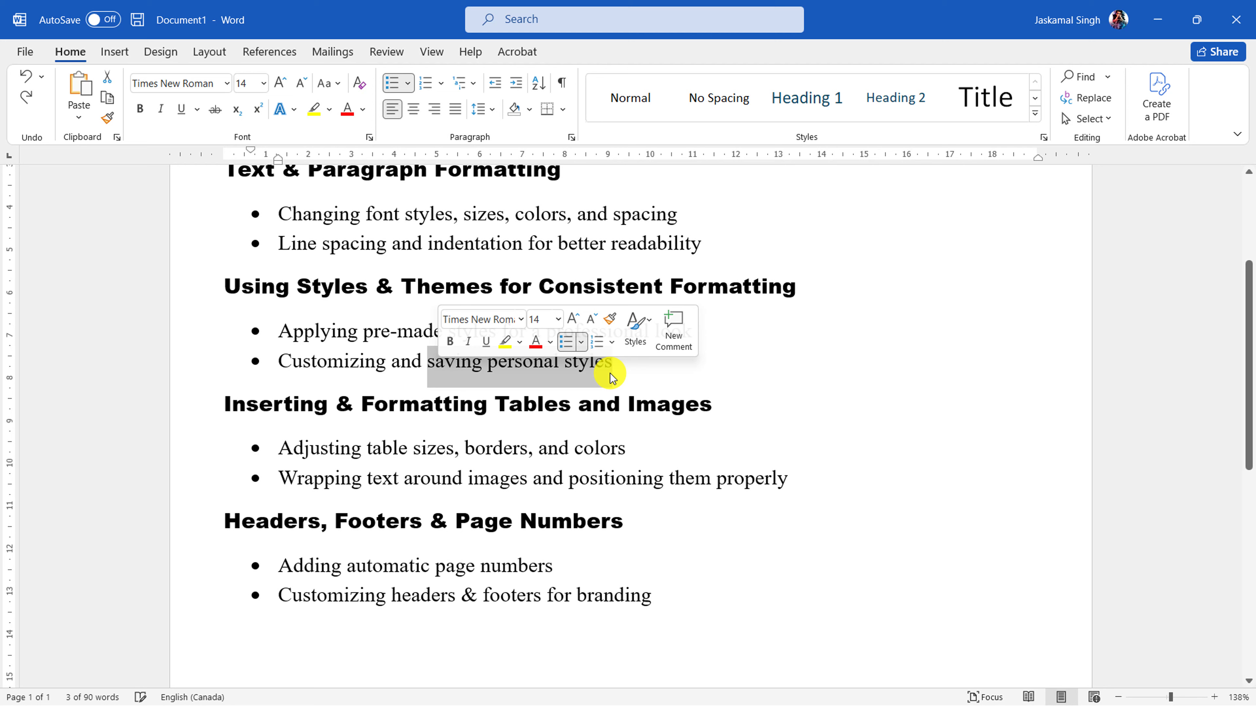
click(638, 372)
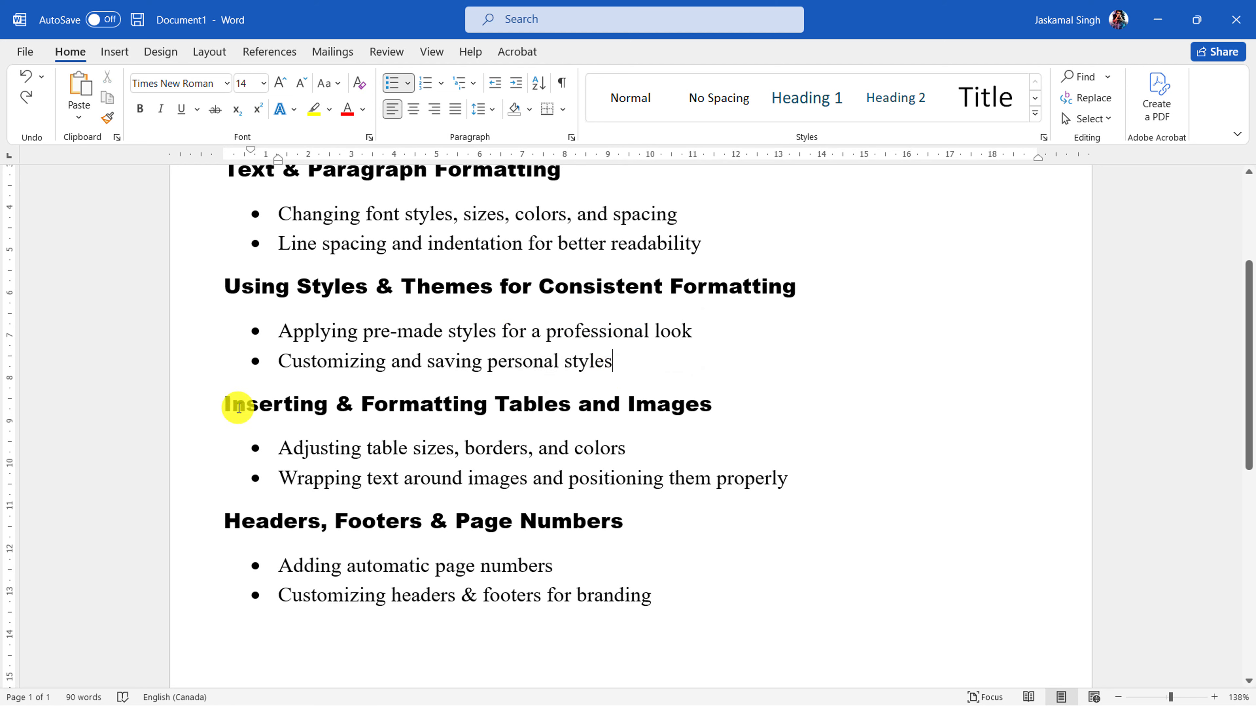
drag(239, 407, 764, 483)
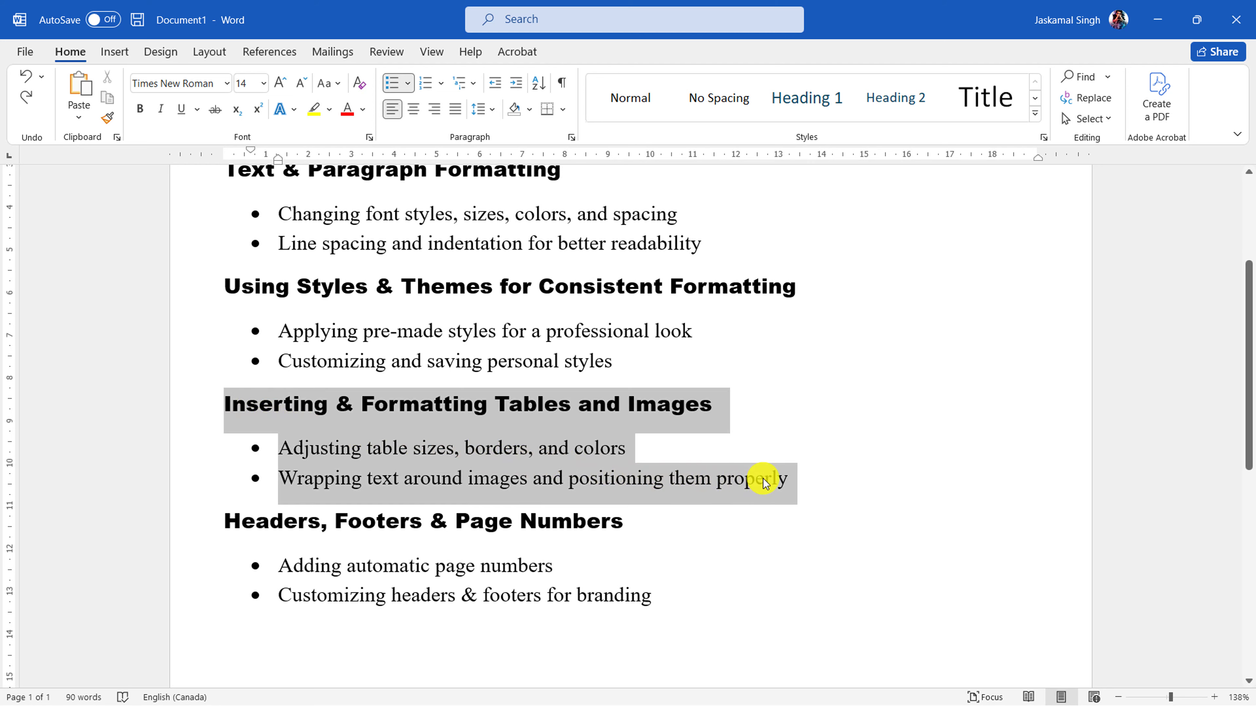
click(586, 504)
- Insert a blank page after the last bullet point of the document
scroll(553, 487, down, 3)
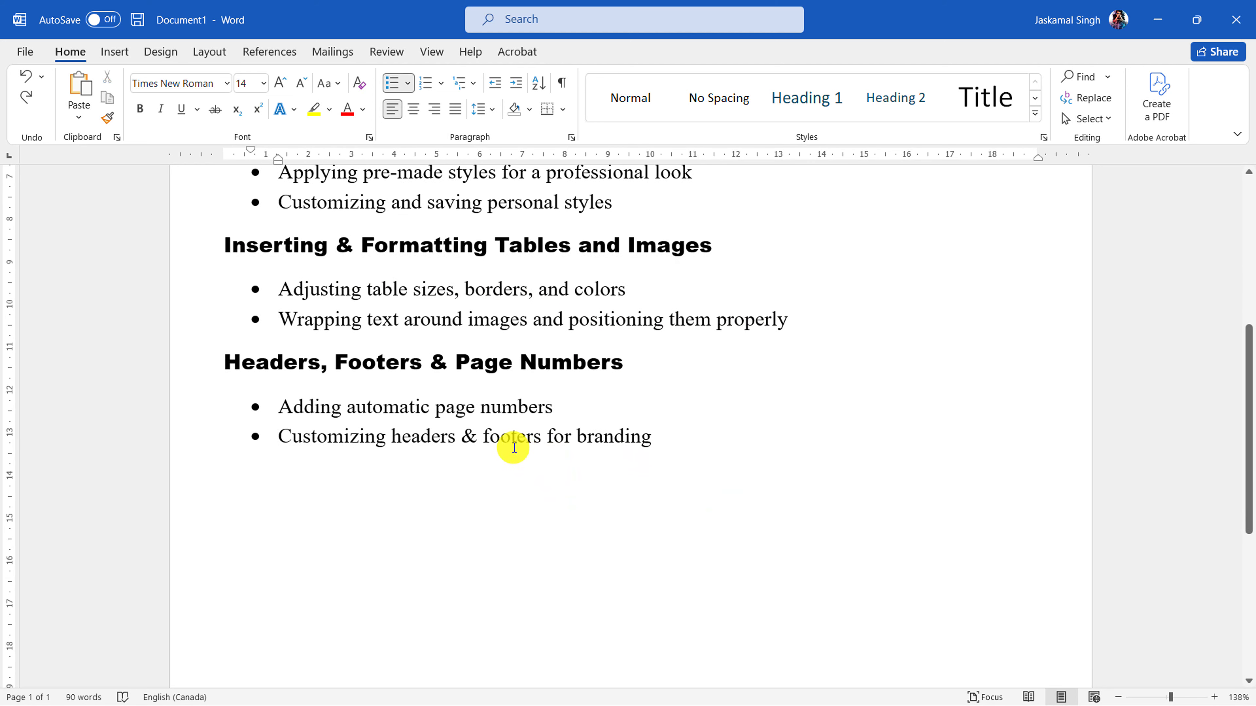
scroll(653, 415, down, 2)
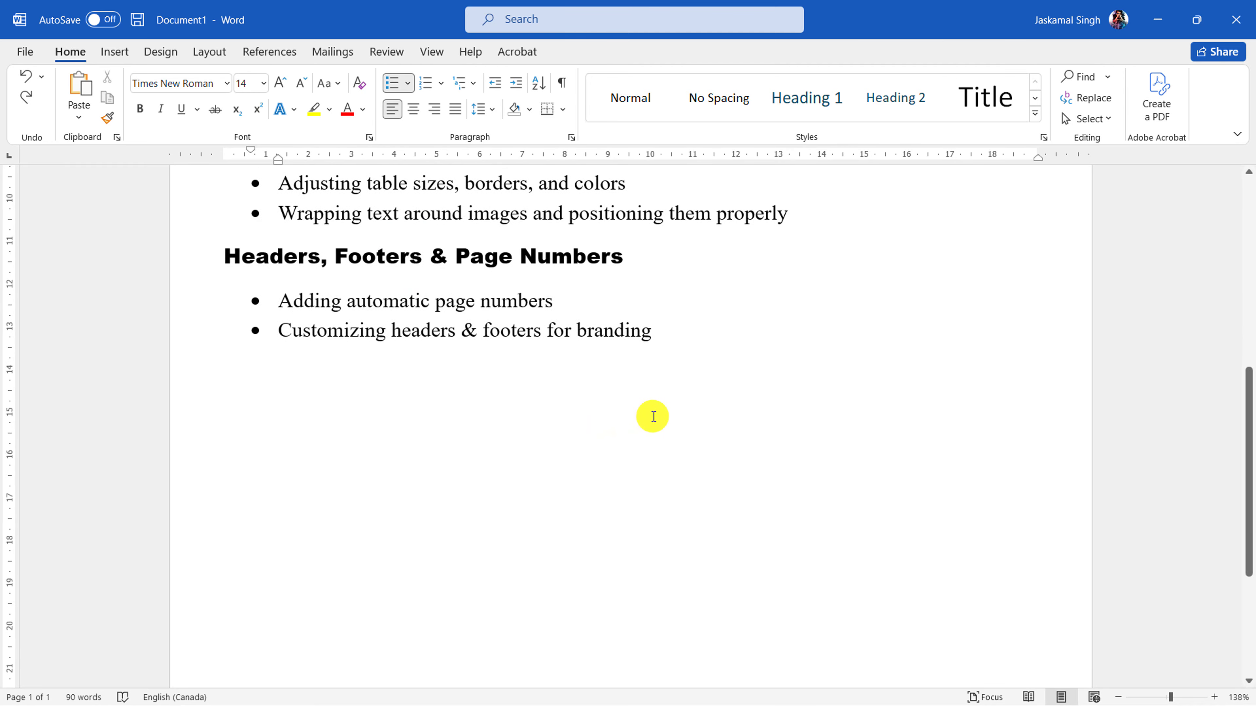
scroll(654, 416, down, 6)
click(675, 395)
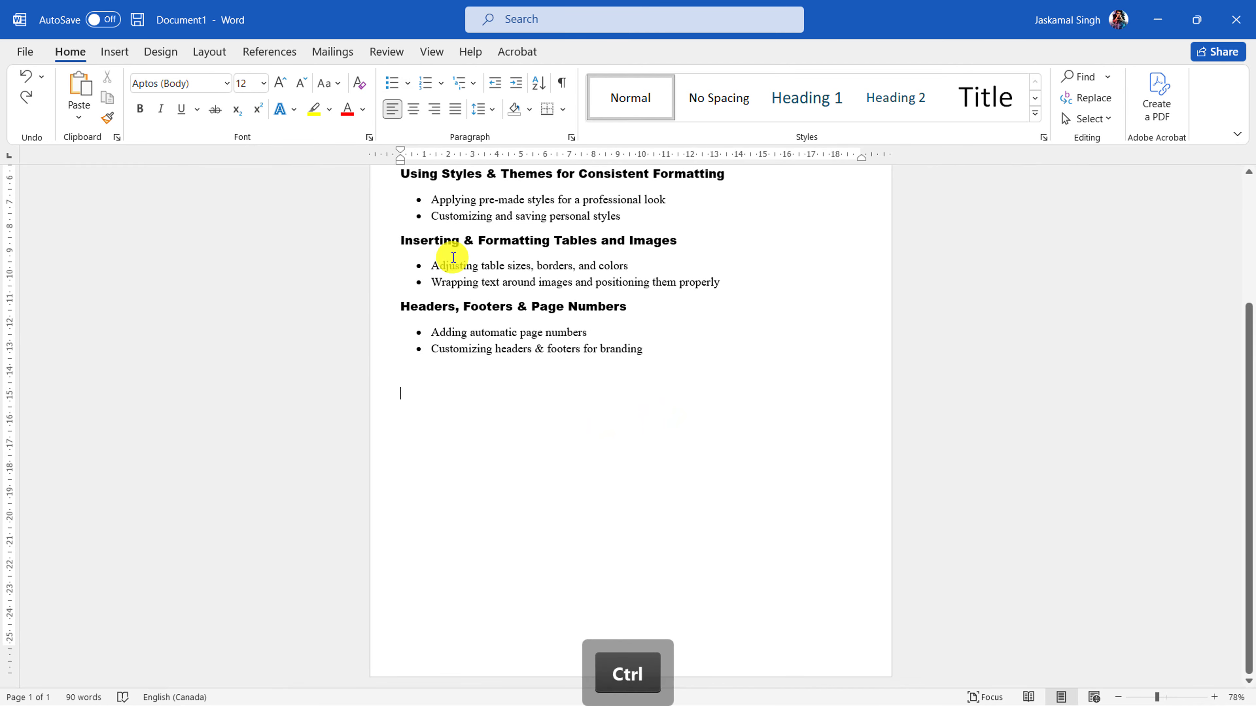
click(114, 51)
click(45, 98)
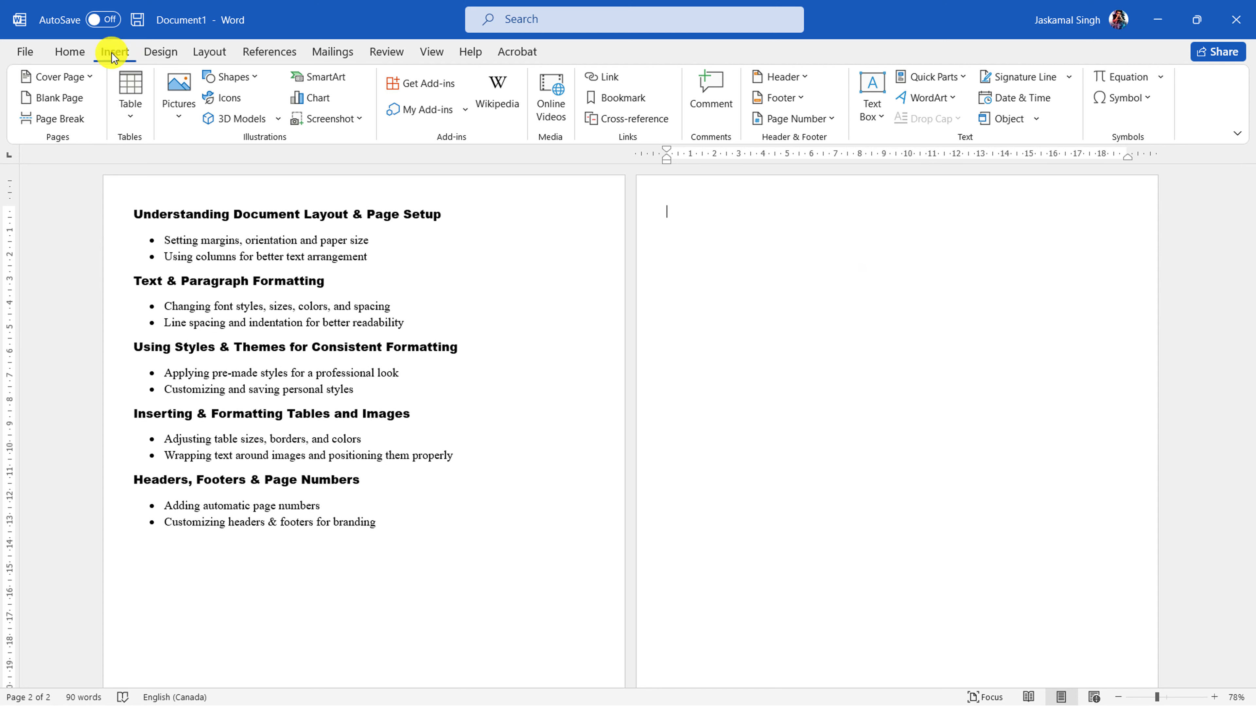
- Try inserting a table of 3 columns and 8 rows on the blank page, and undo the insertion
click(138, 122)
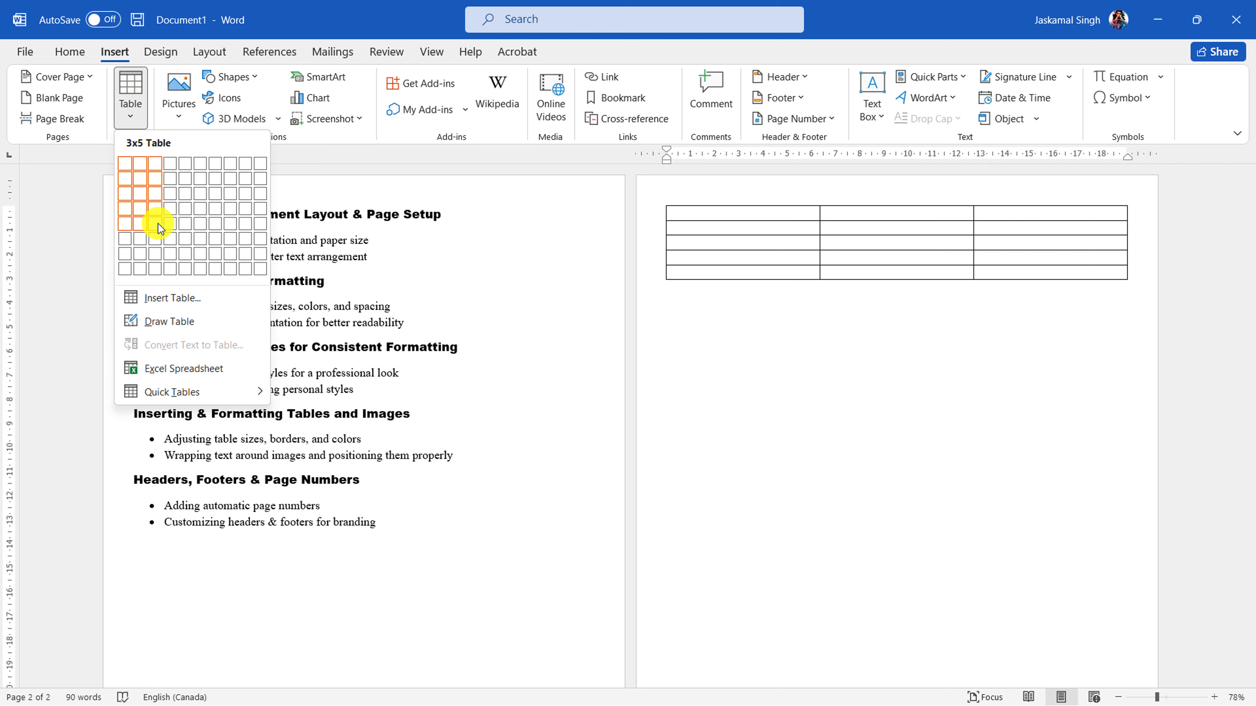
click(154, 271)
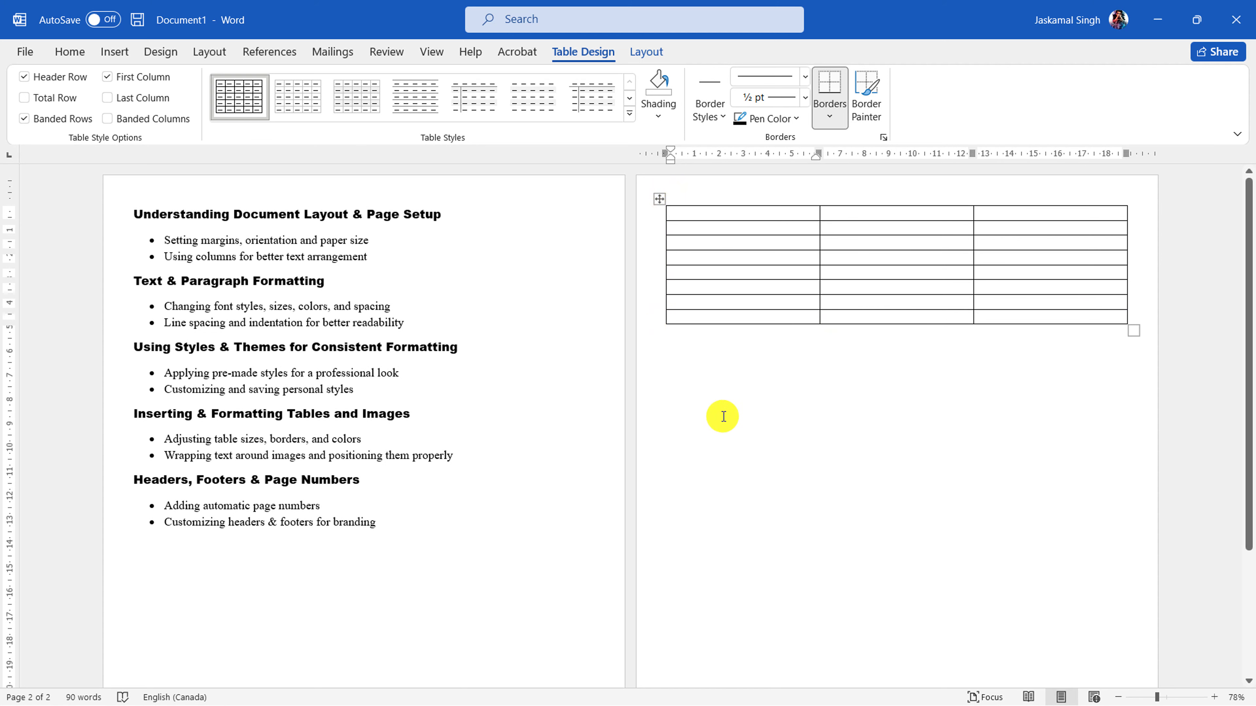
key(ctrl+z)
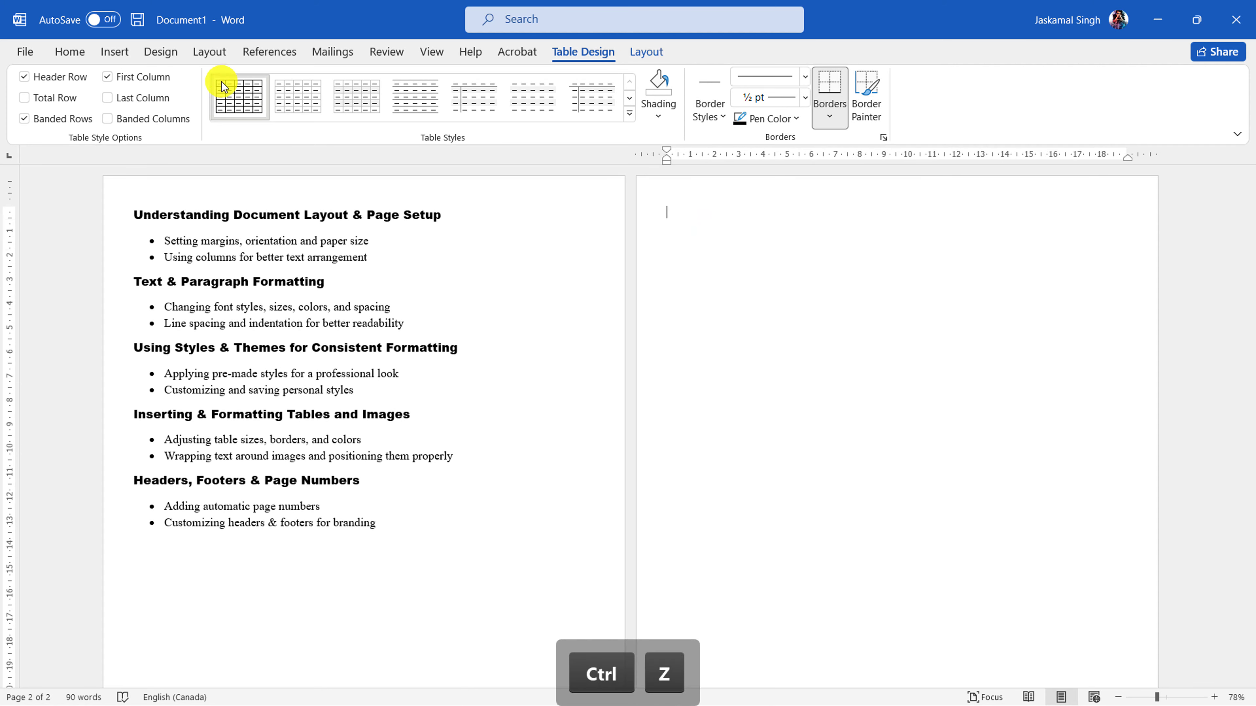
- Set up a new table for the blank page with 4 columns and 10 rows
click(114, 52)
click(126, 109)
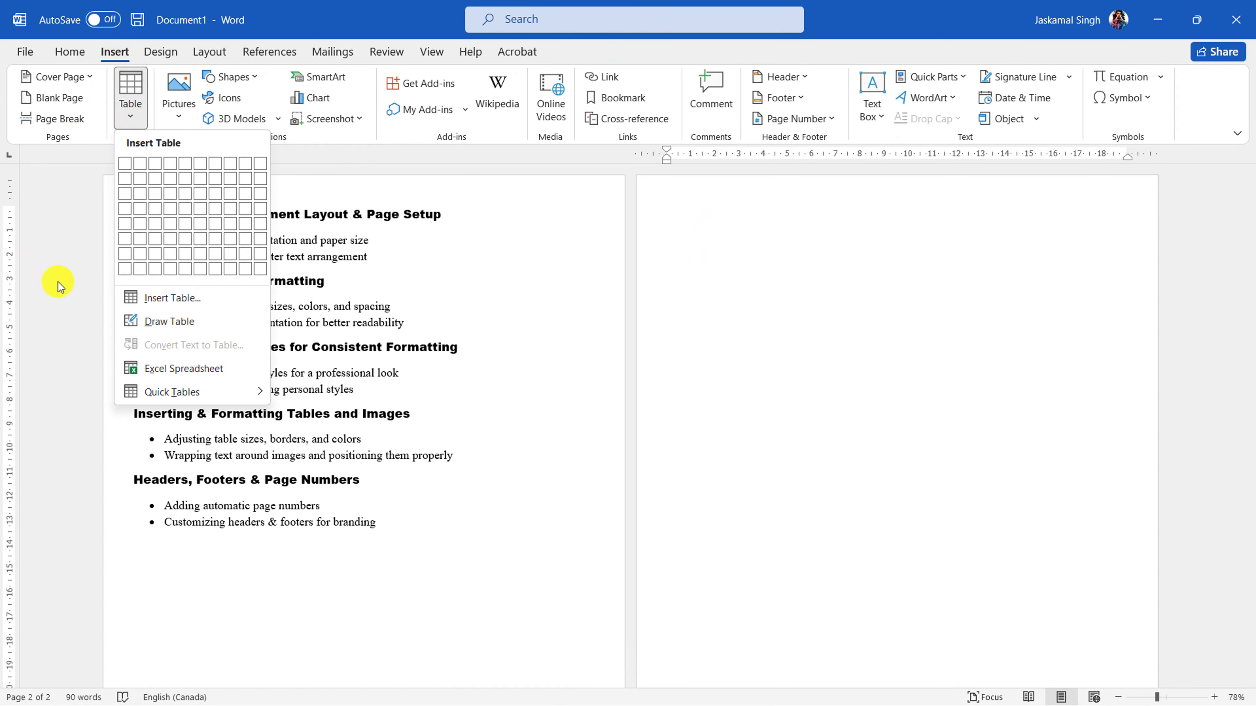
click(184, 298)
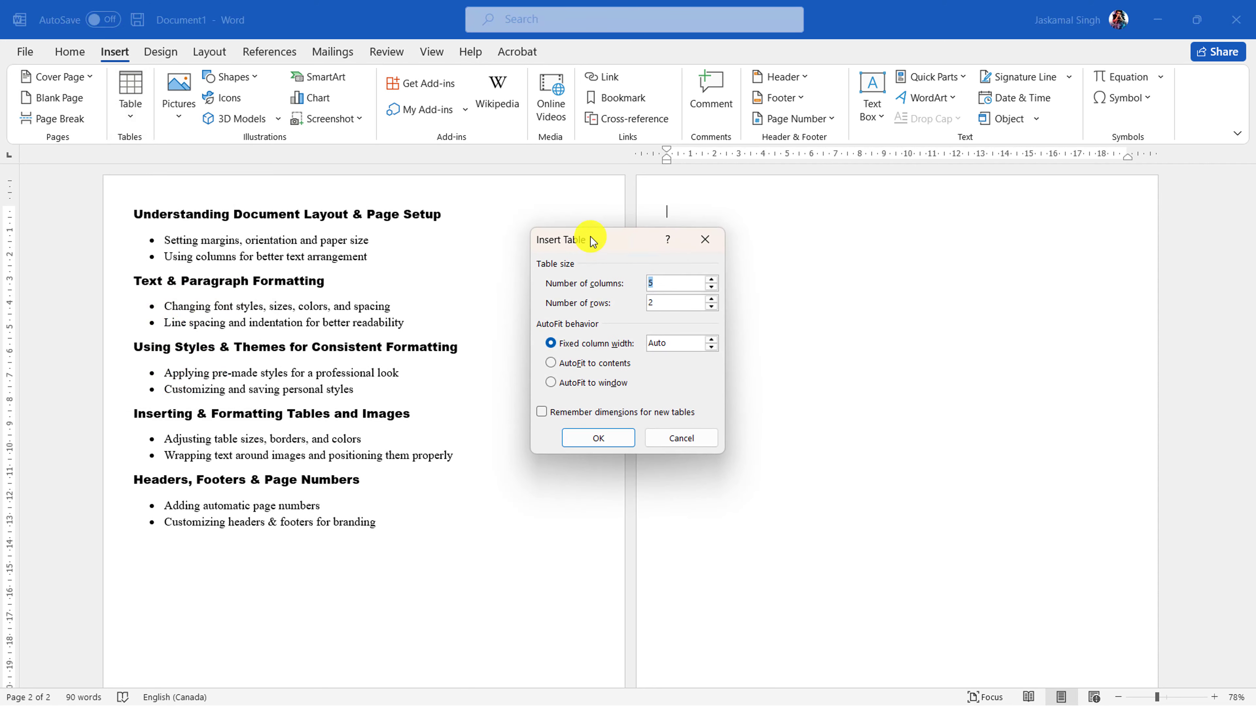
drag(589, 239, 474, 254)
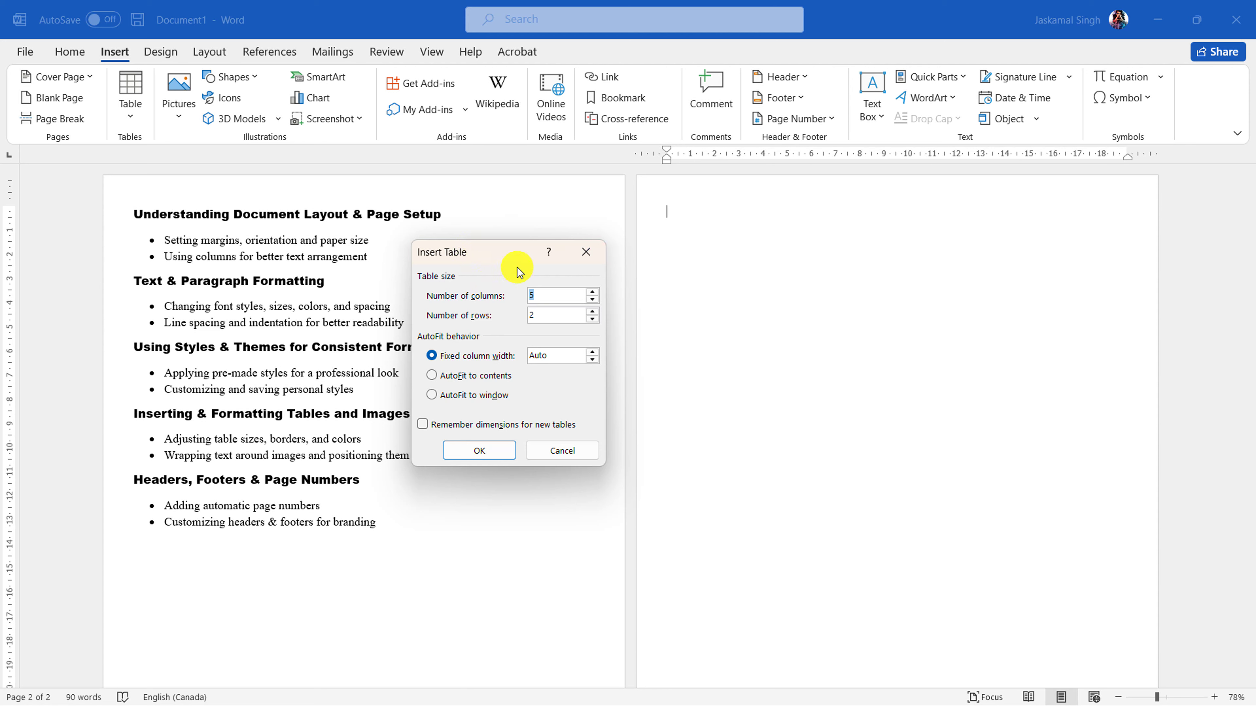
text(10)
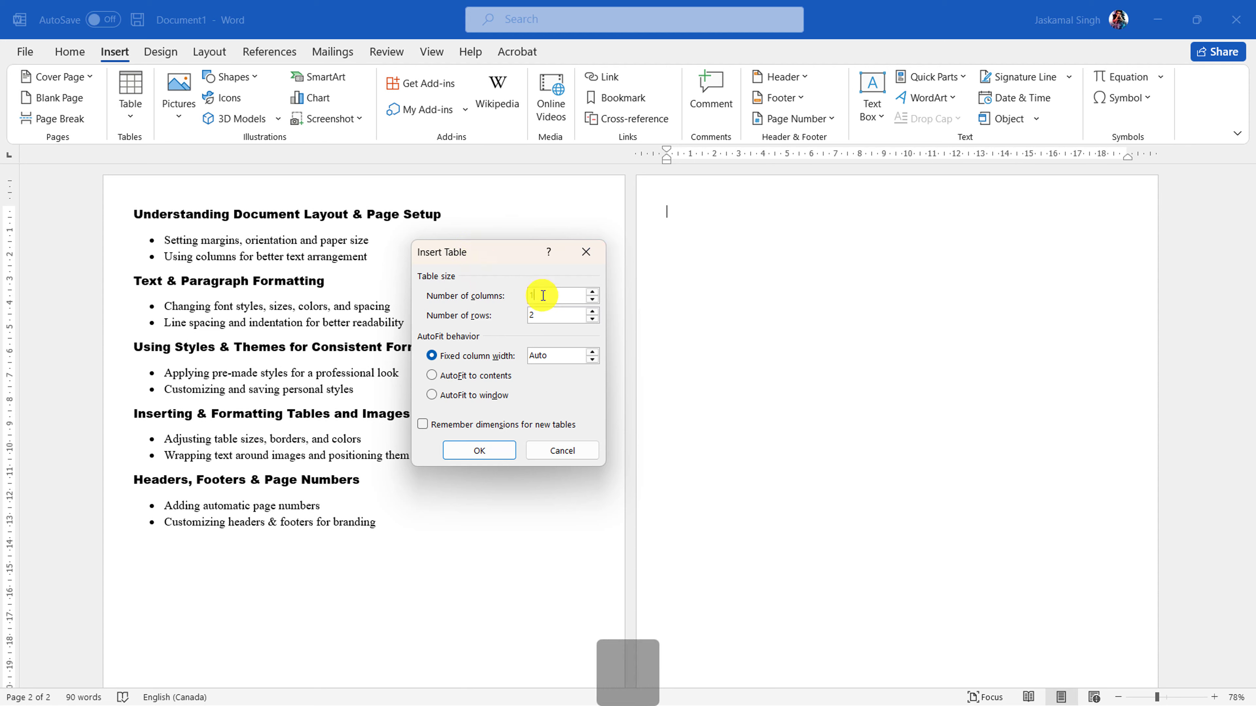
key(BackSpace)
key(BackSpace)
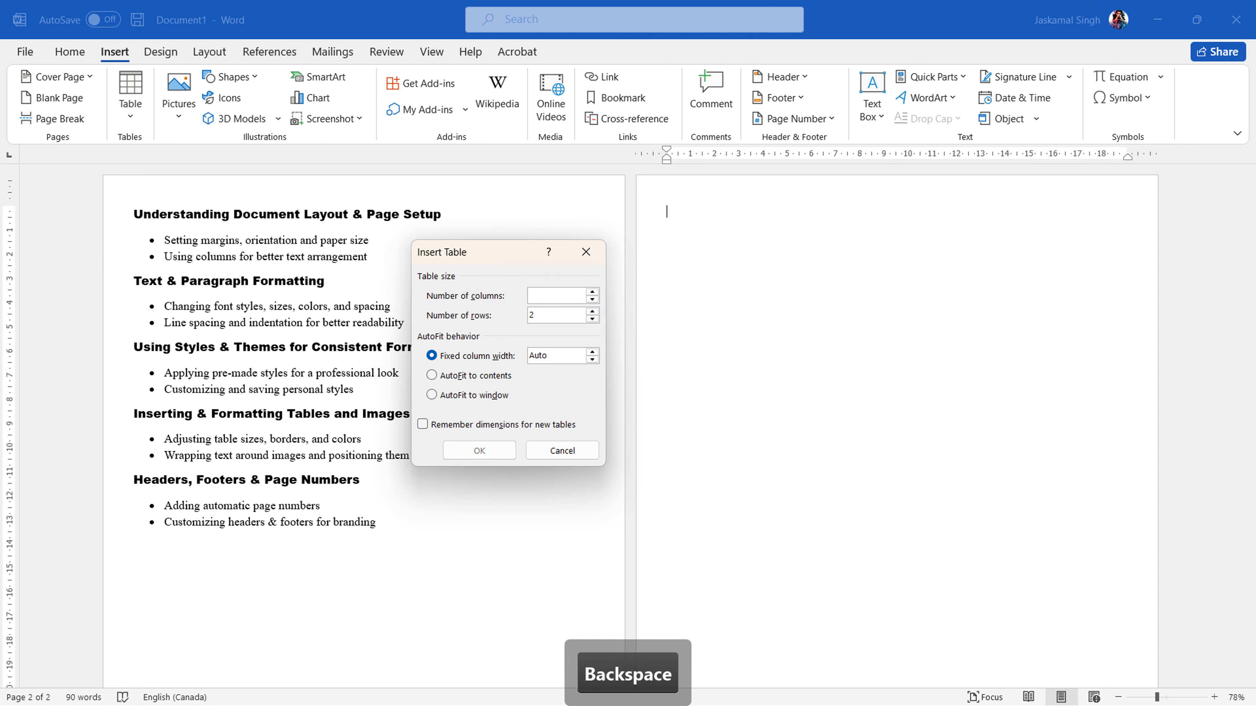
text(4)
double_click(541, 315)
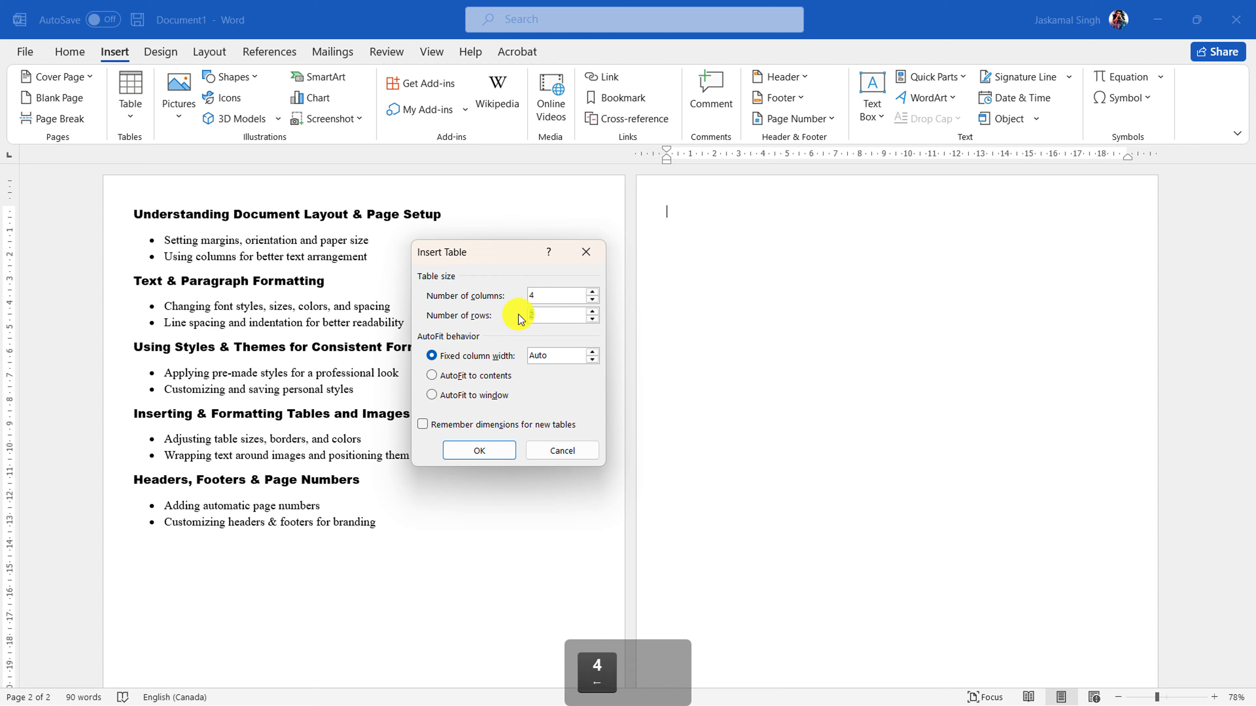
text(10)
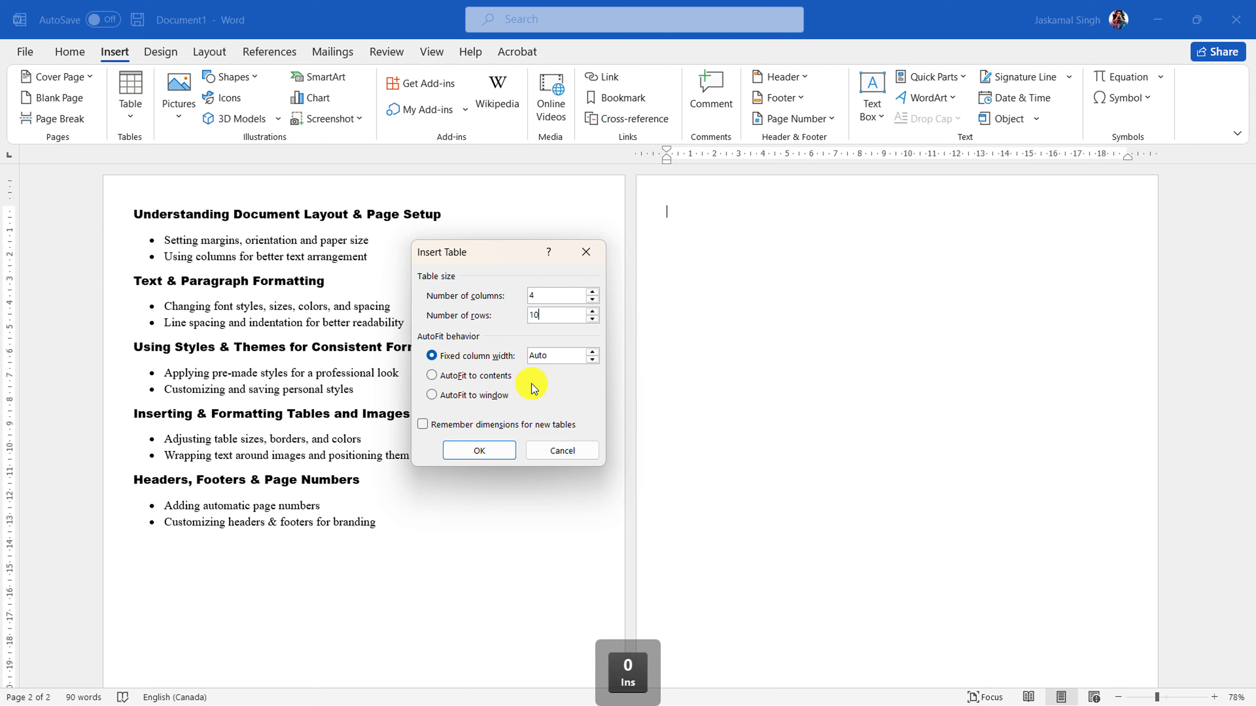
- Set the new table's fixed column width to 5 cm and insert the table
double_click(575, 356)
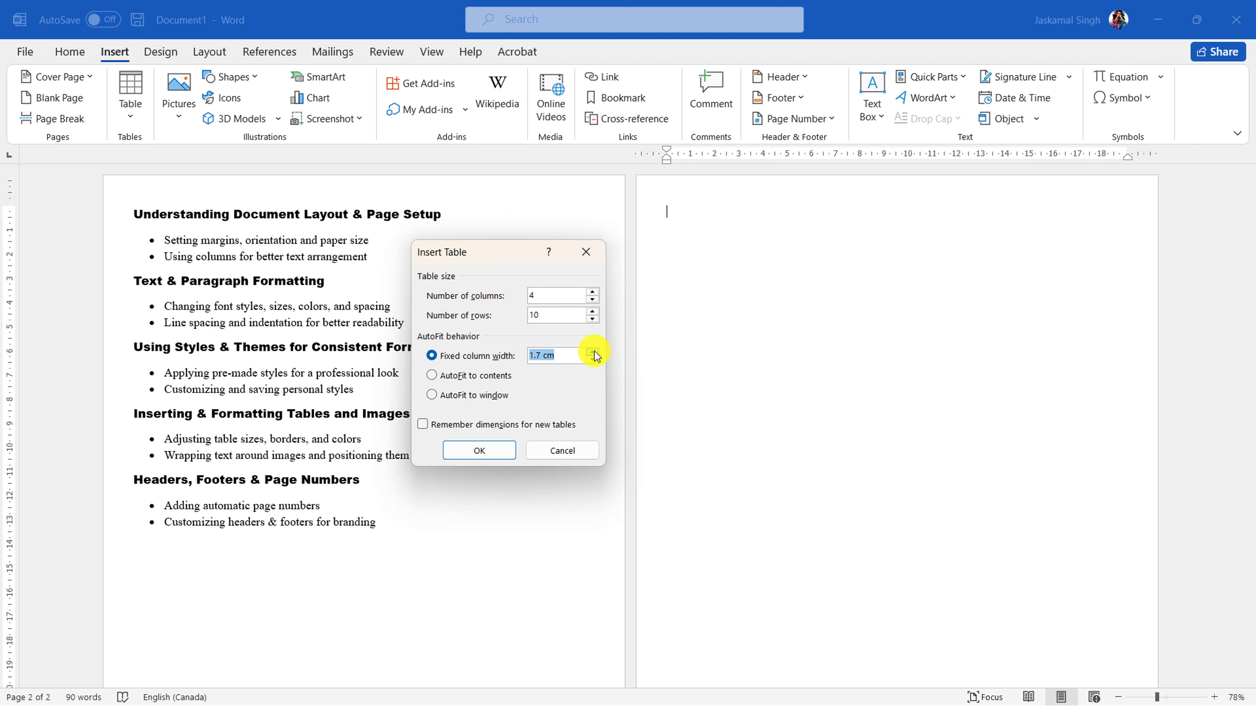
text(5 cm)
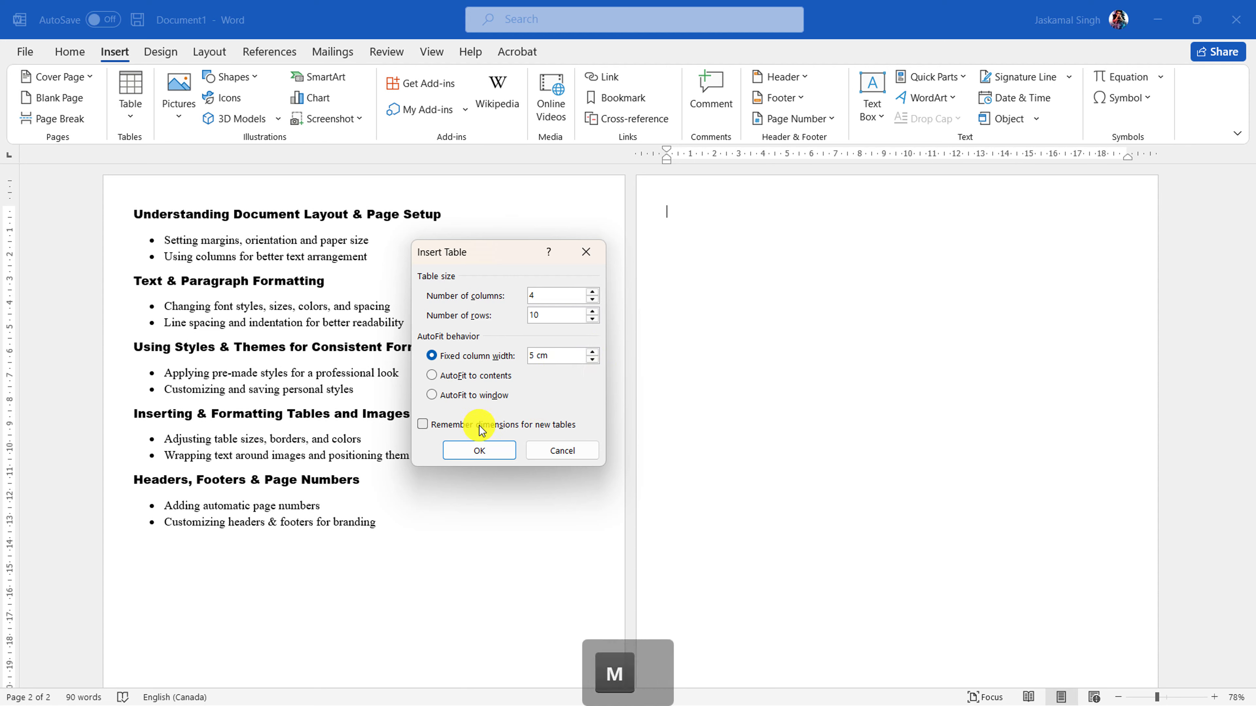
click(492, 455)
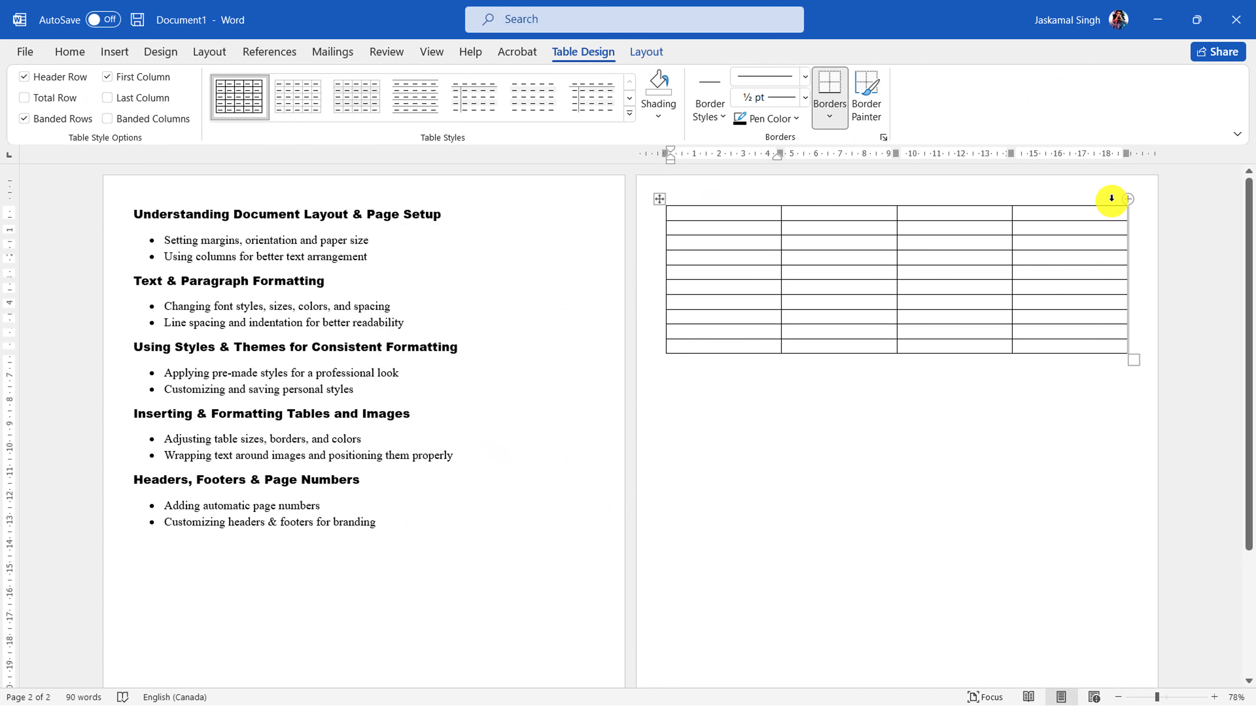
- Select the table's first column and look over the commands available for it
click(715, 194)
right_click(717, 215)
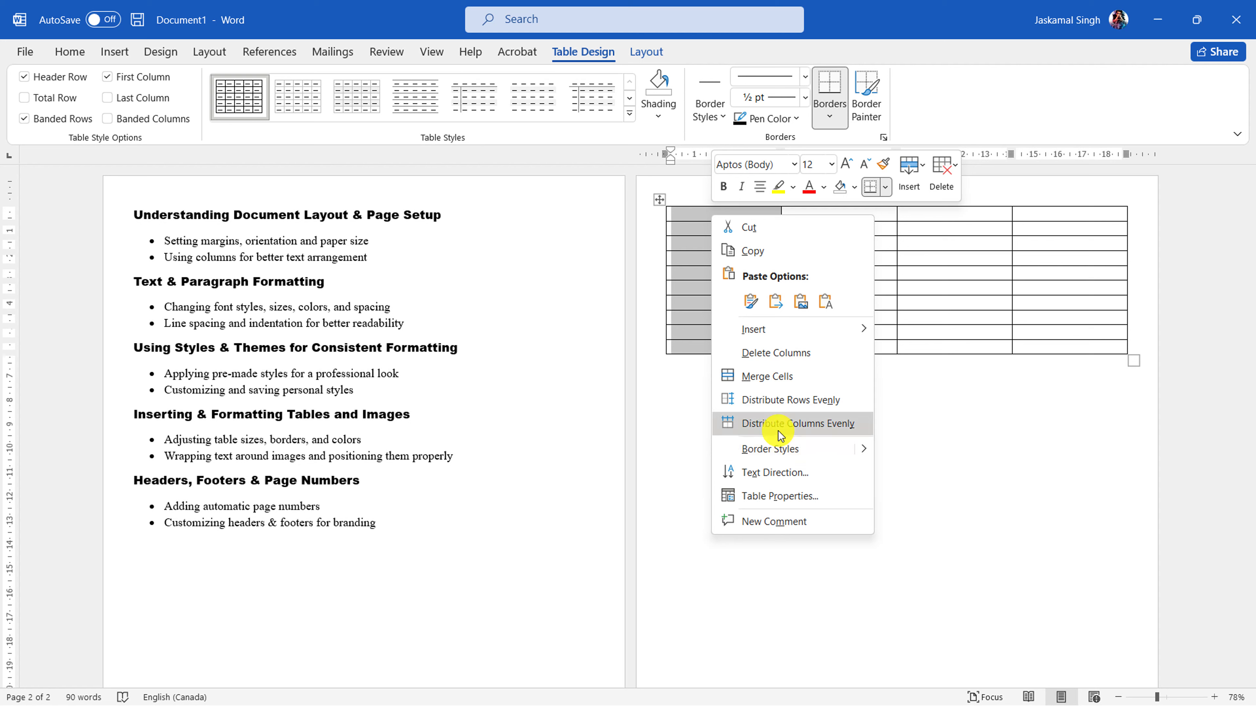
click(1012, 84)
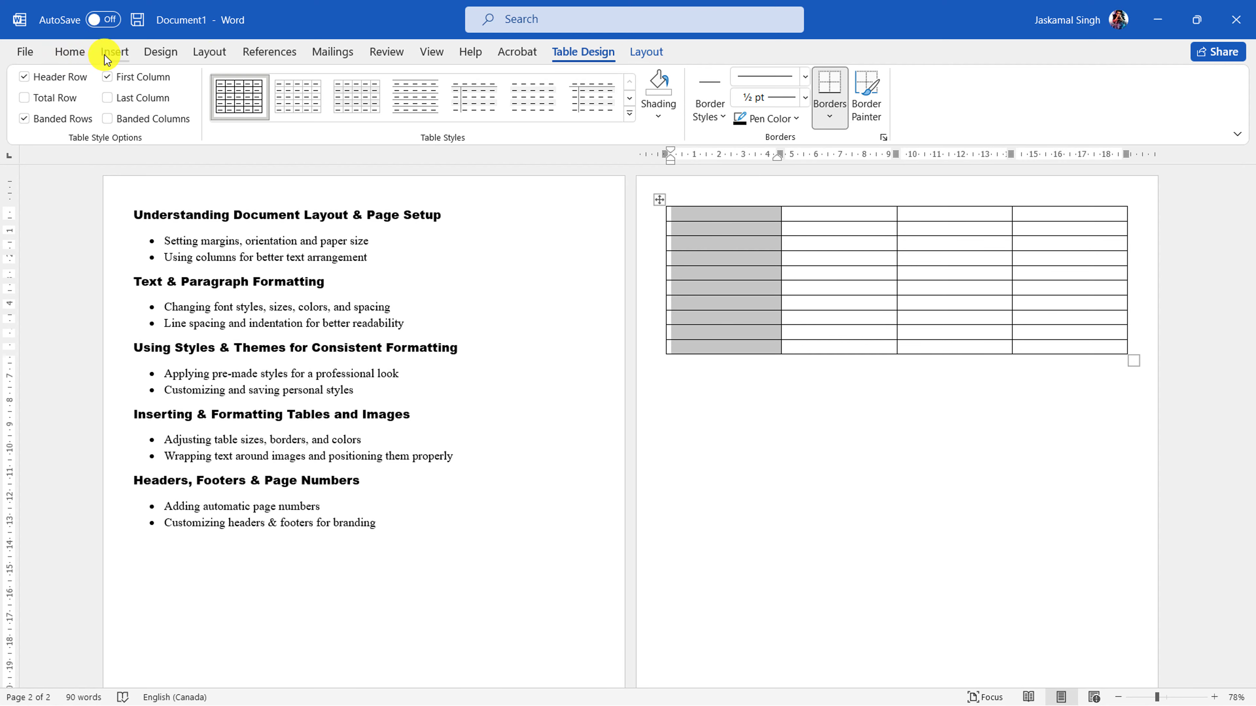
click(114, 51)
click(138, 115)
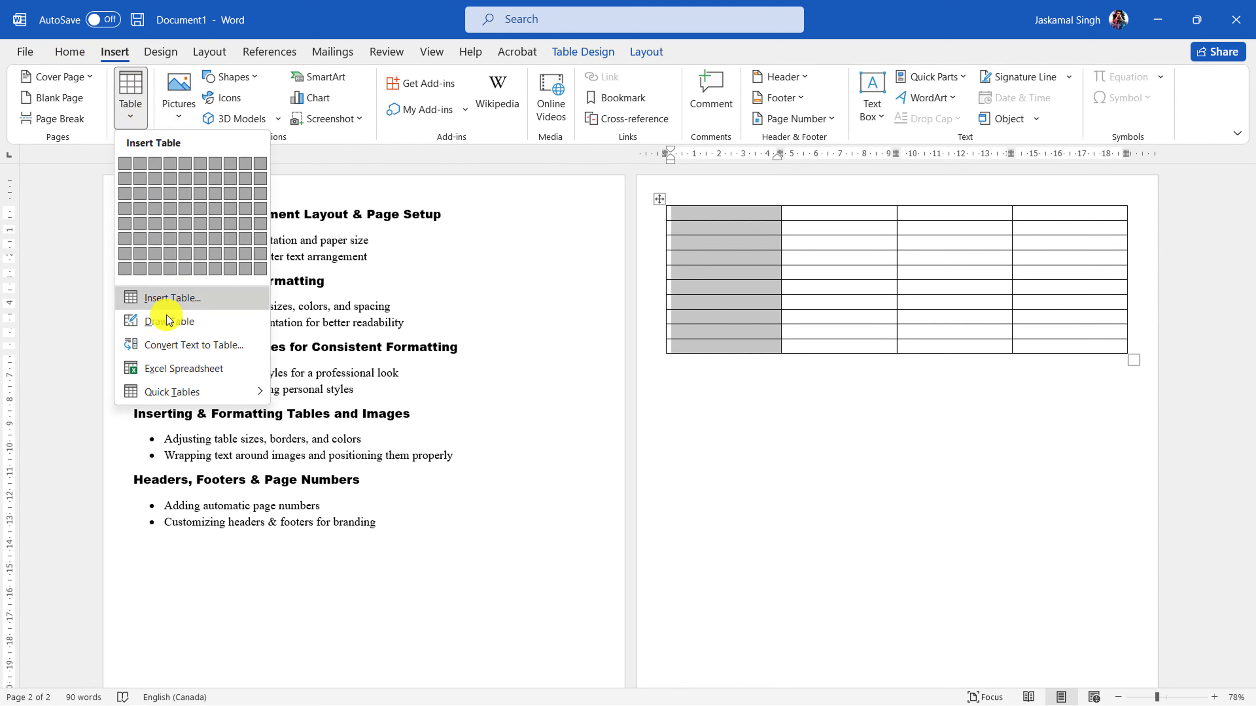
click(187, 296)
key(ctrl+z)
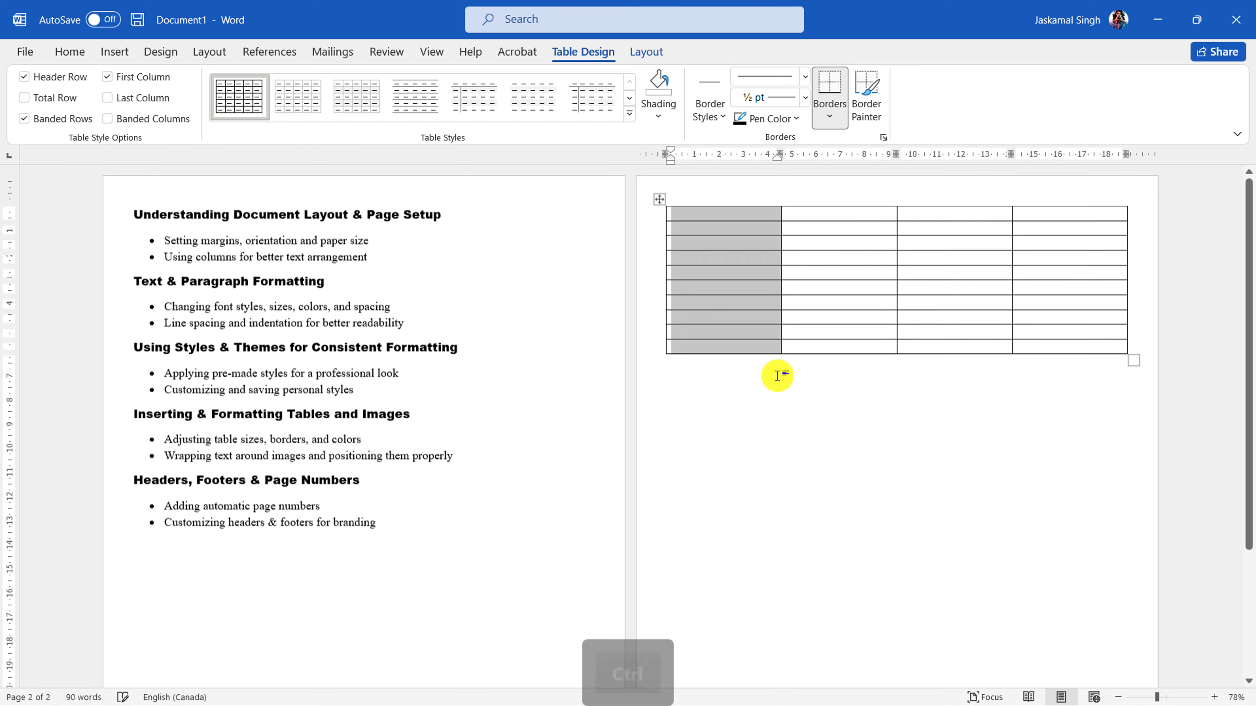
click(779, 394)
click(124, 53)
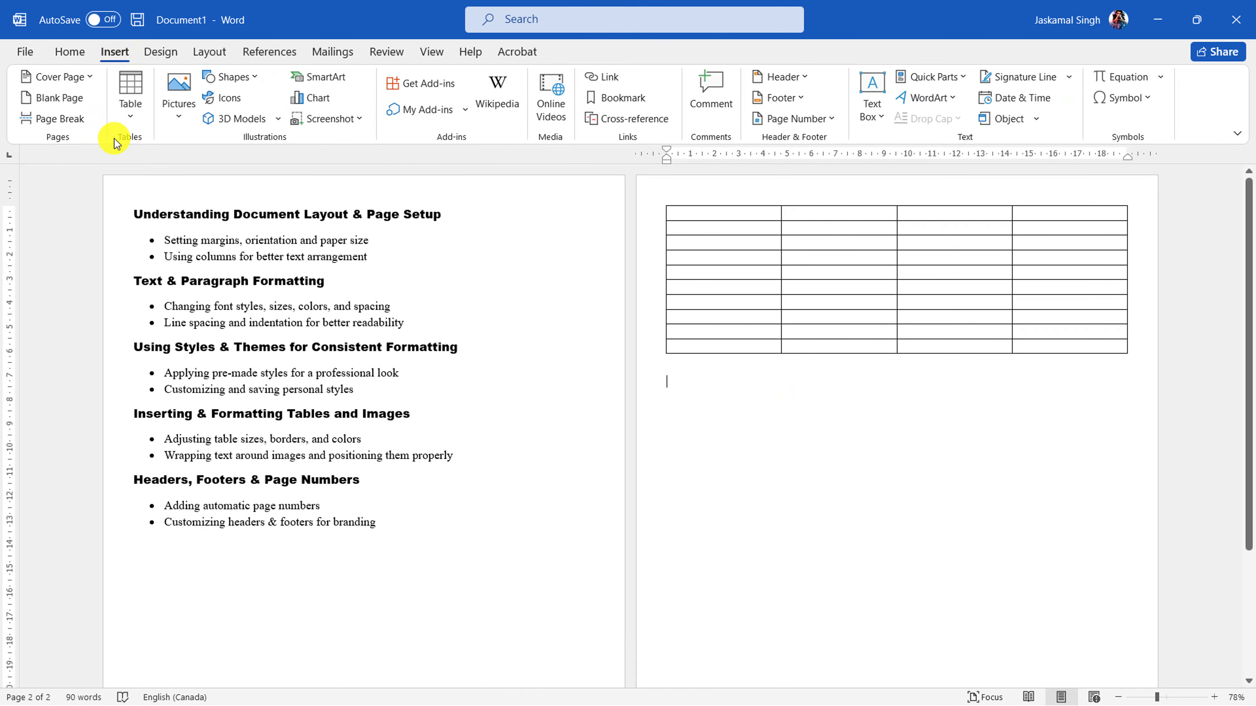
click(130, 109)
click(186, 296)
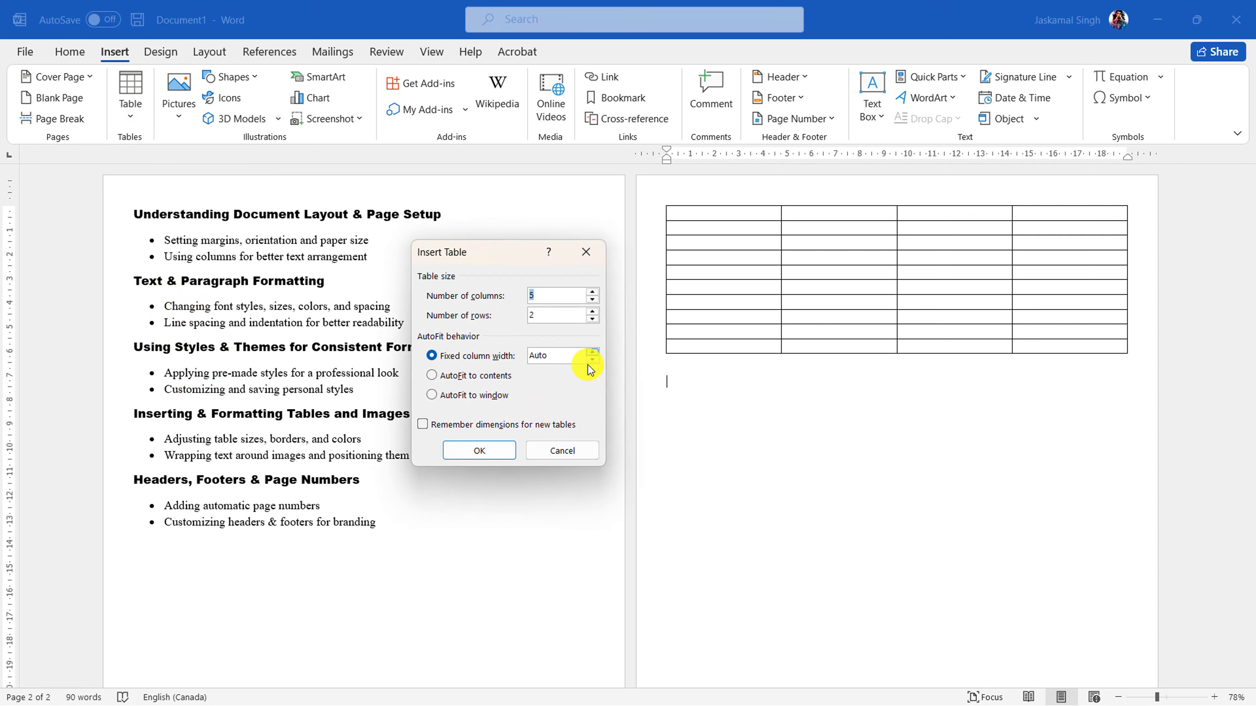
click(576, 449)
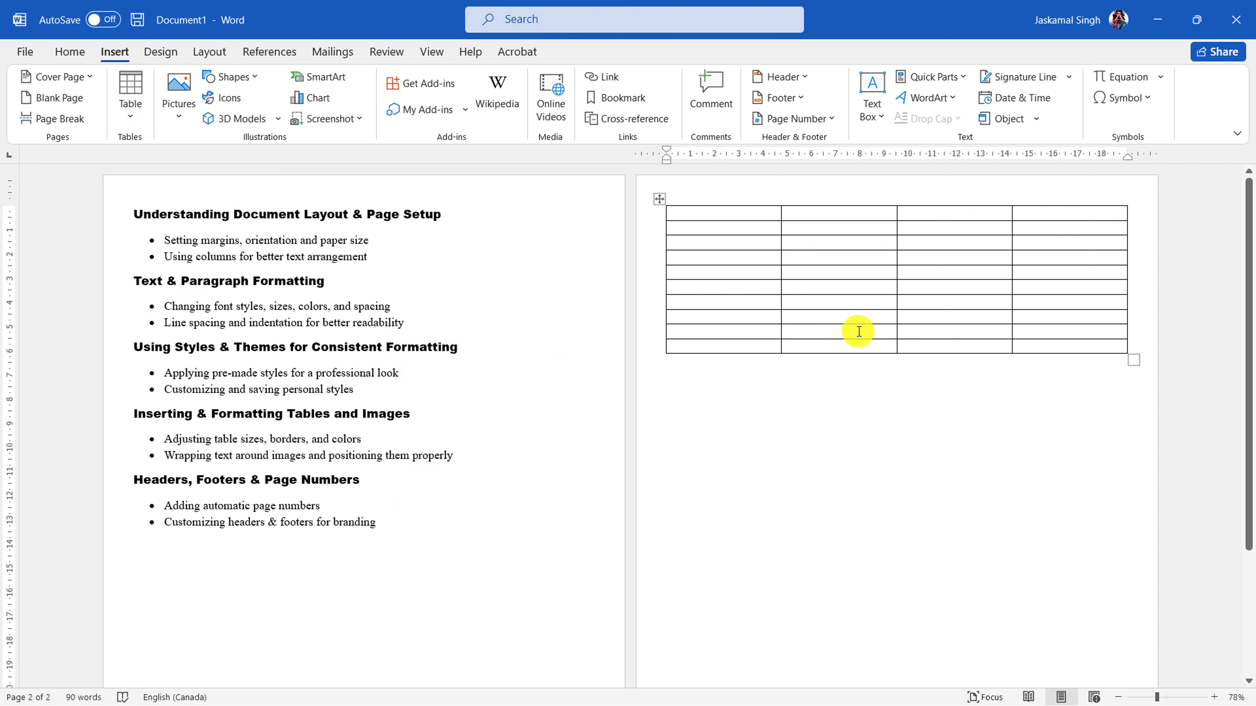
click(725, 181)
click(732, 289)
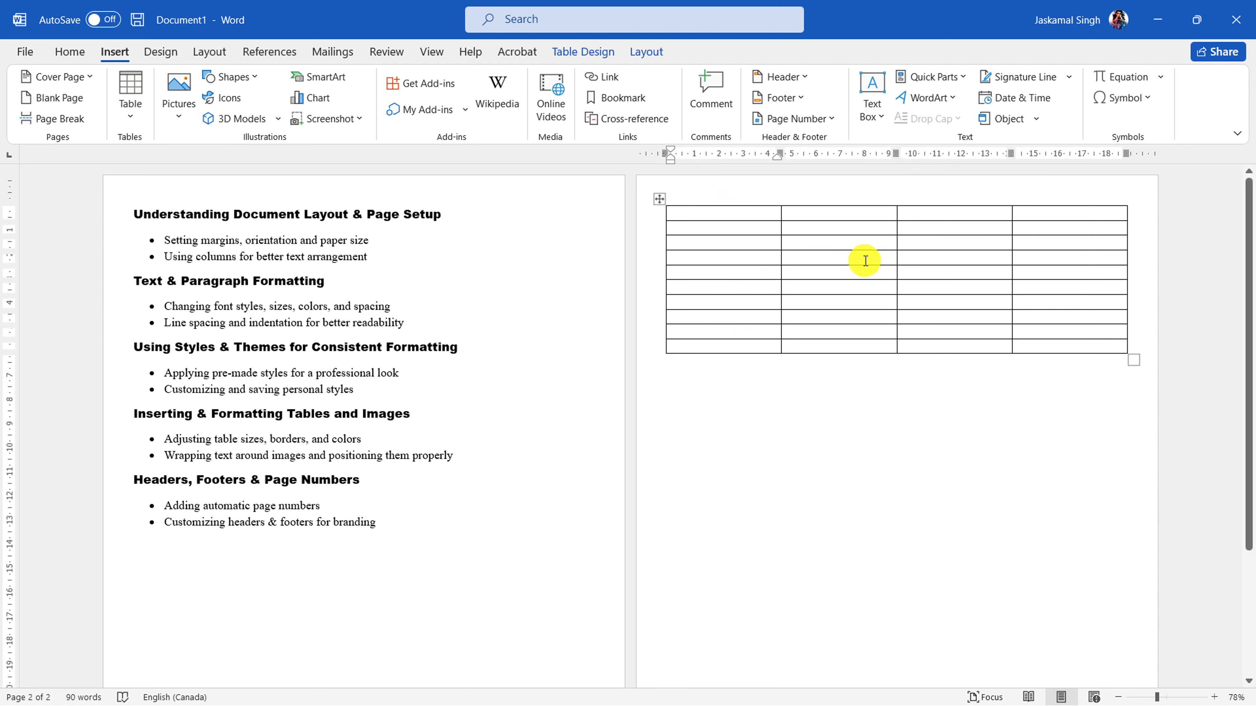
click(1058, 316)
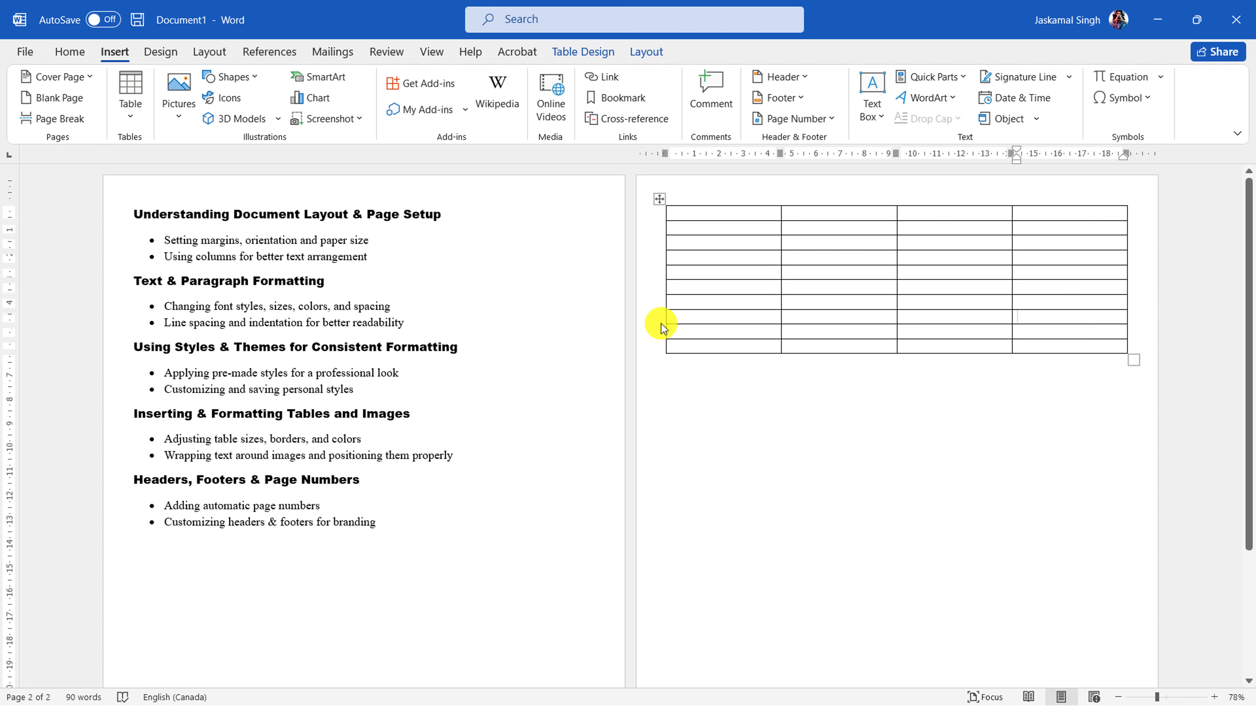
- Enter "Text 1" and "Text 2" in the first two cells of the table's top row
click(708, 213)
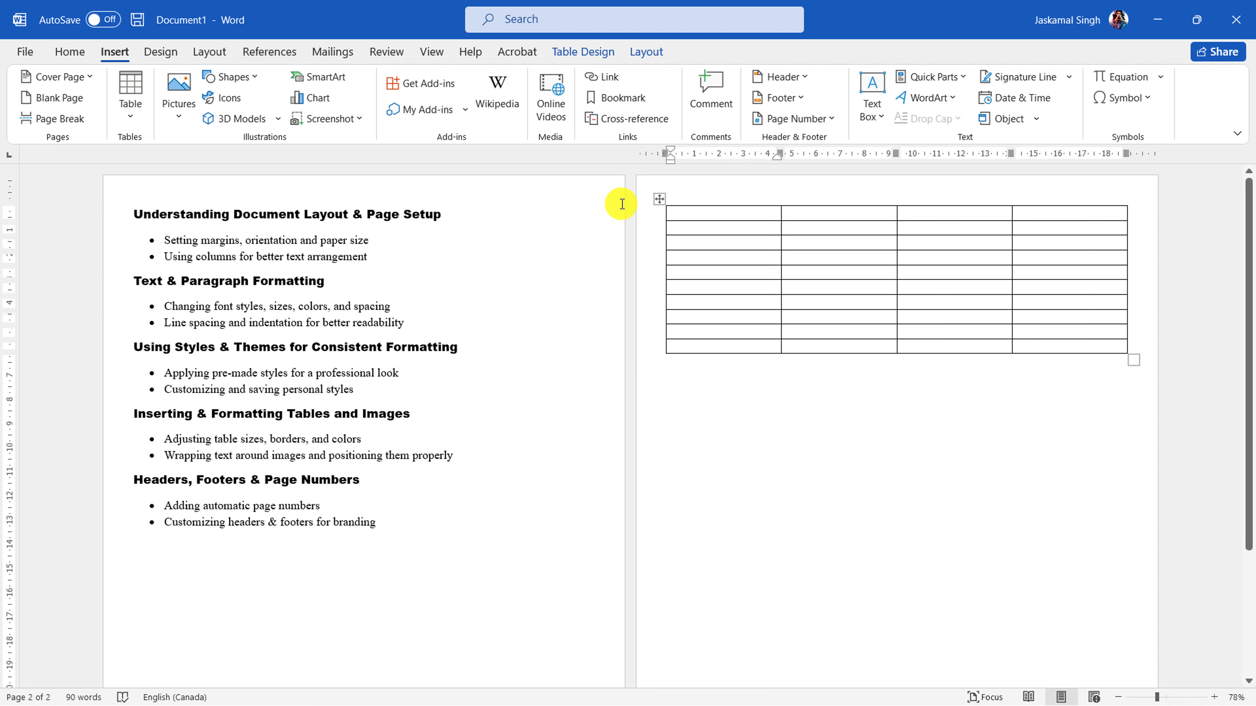
text(J)
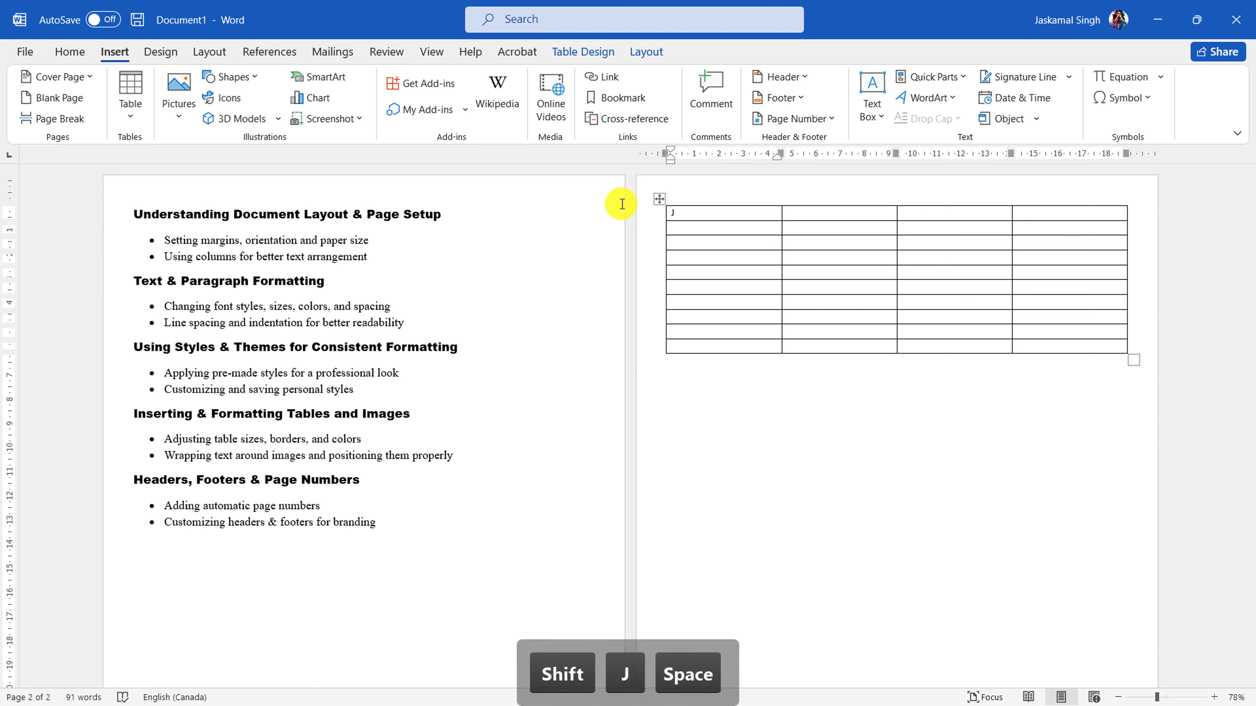
key(BackSpace)
key(BackSpace)
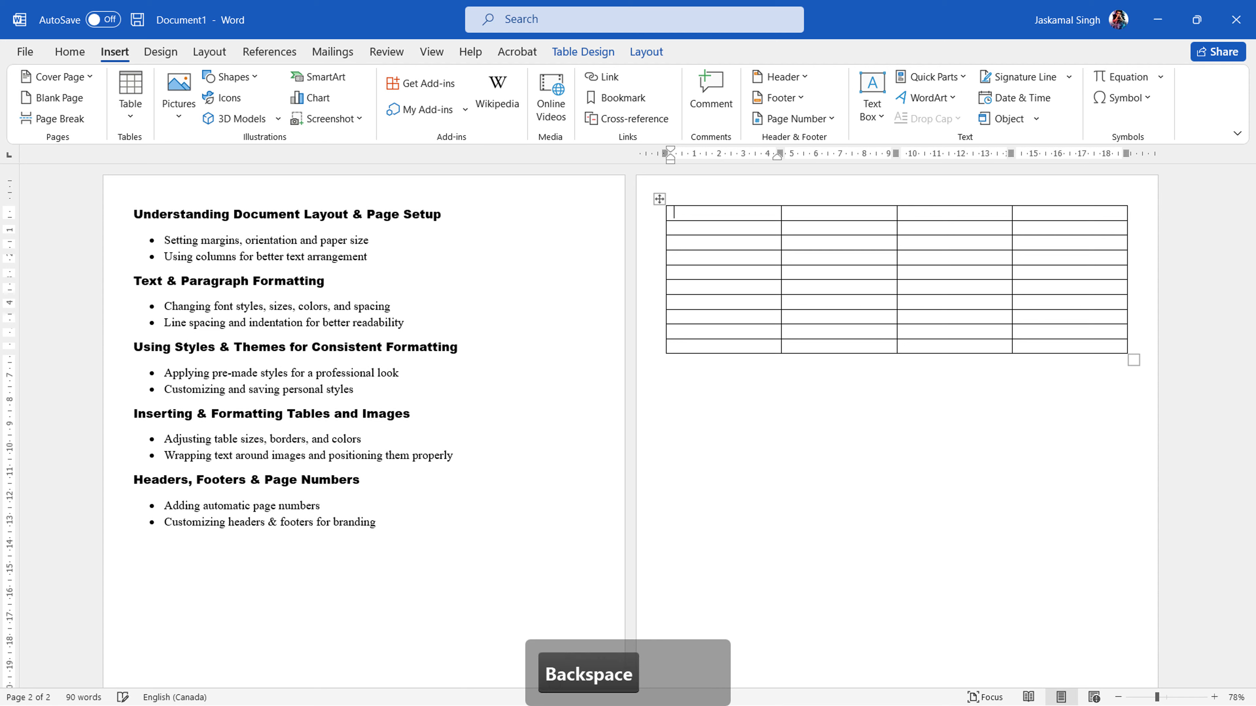
text(Text 1)
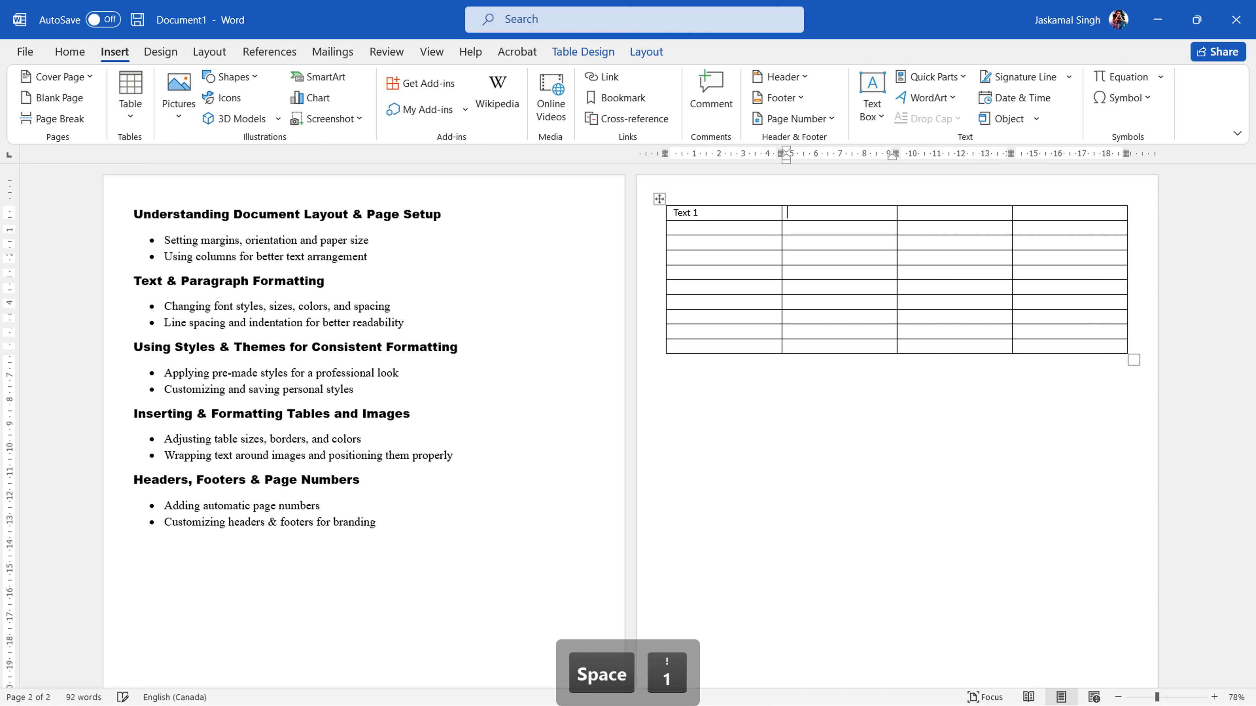
key(Tab)
text(R)
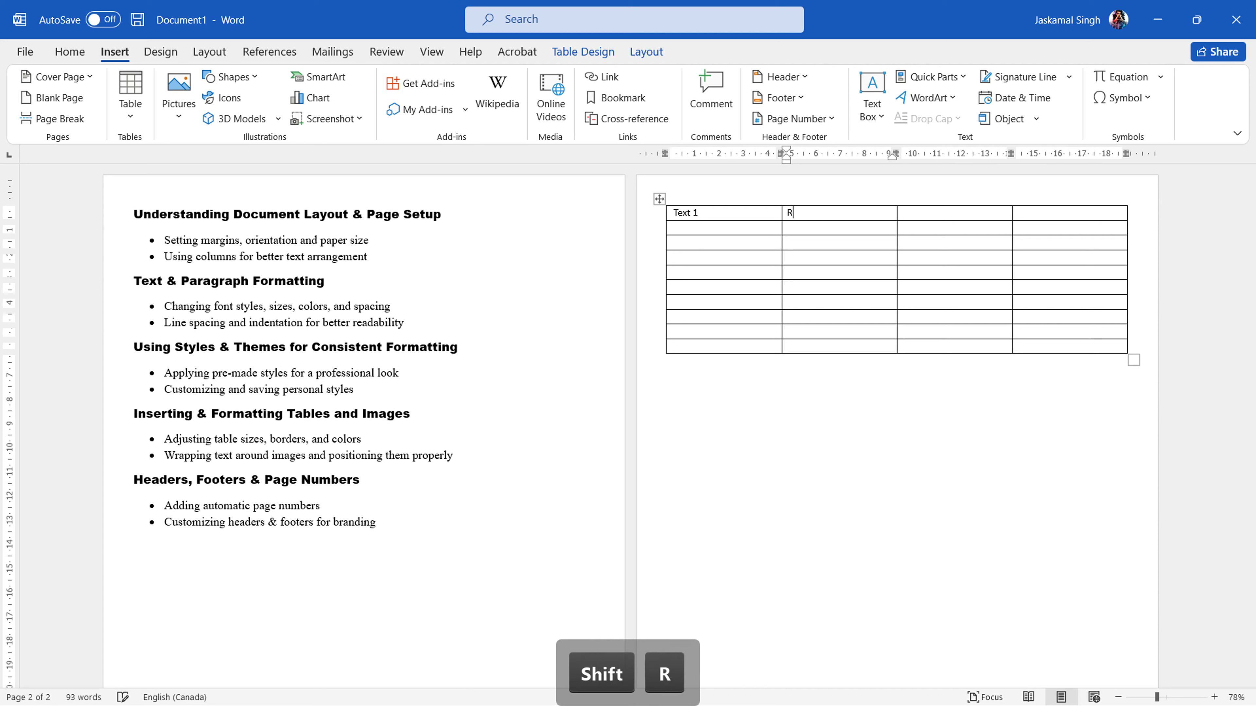
key(BackSpace)
text(Te)
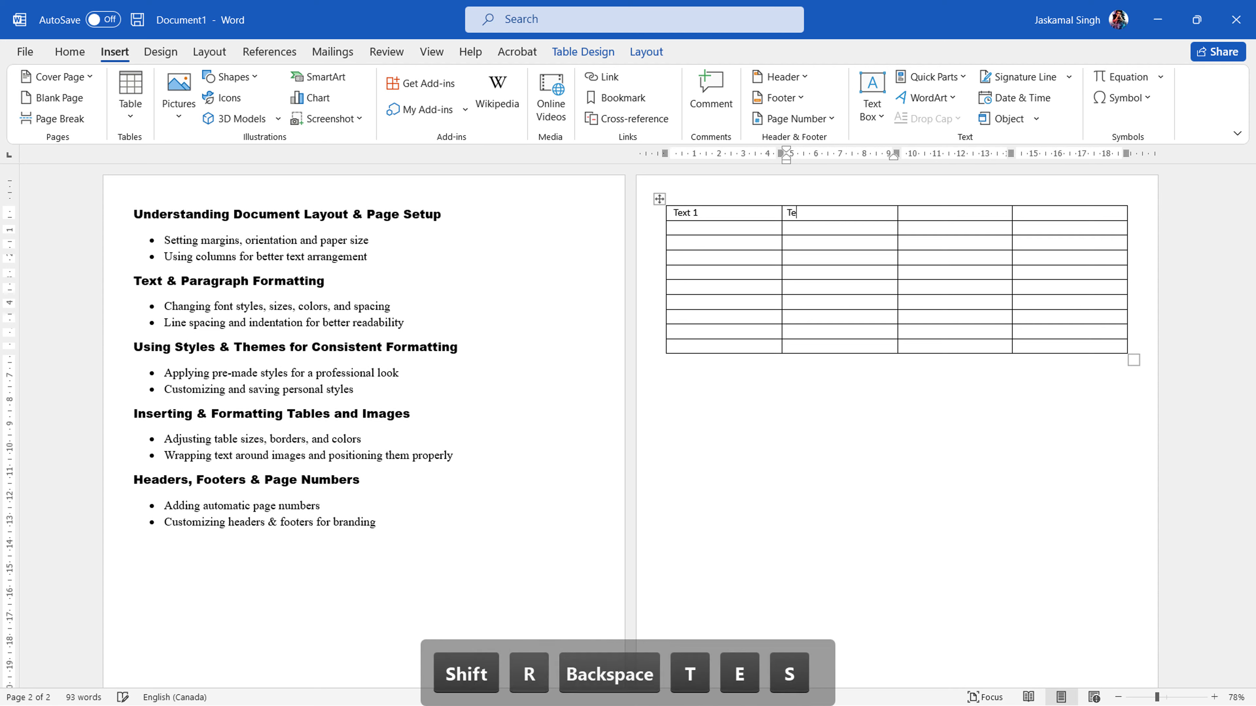
text(xt 2)
- Enter "Text 3" and "Text 4" in the third and fourth cells of the table's top row
key(Tab)
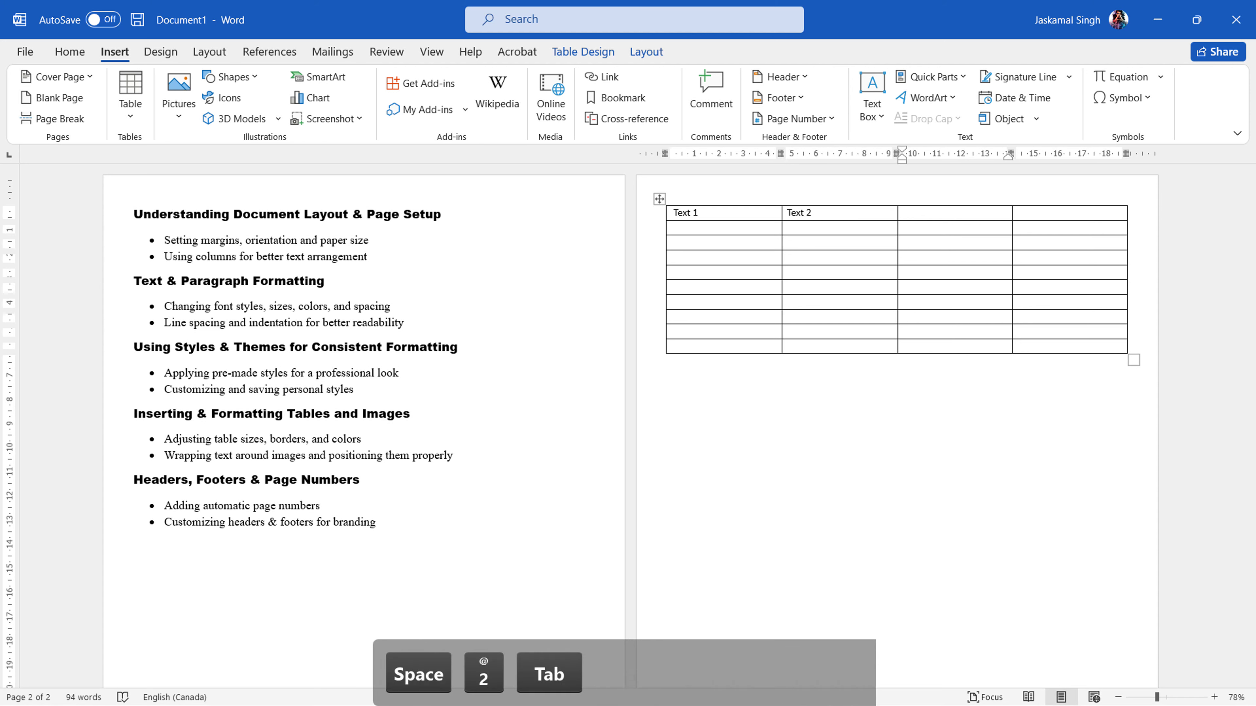
text(Text 3)
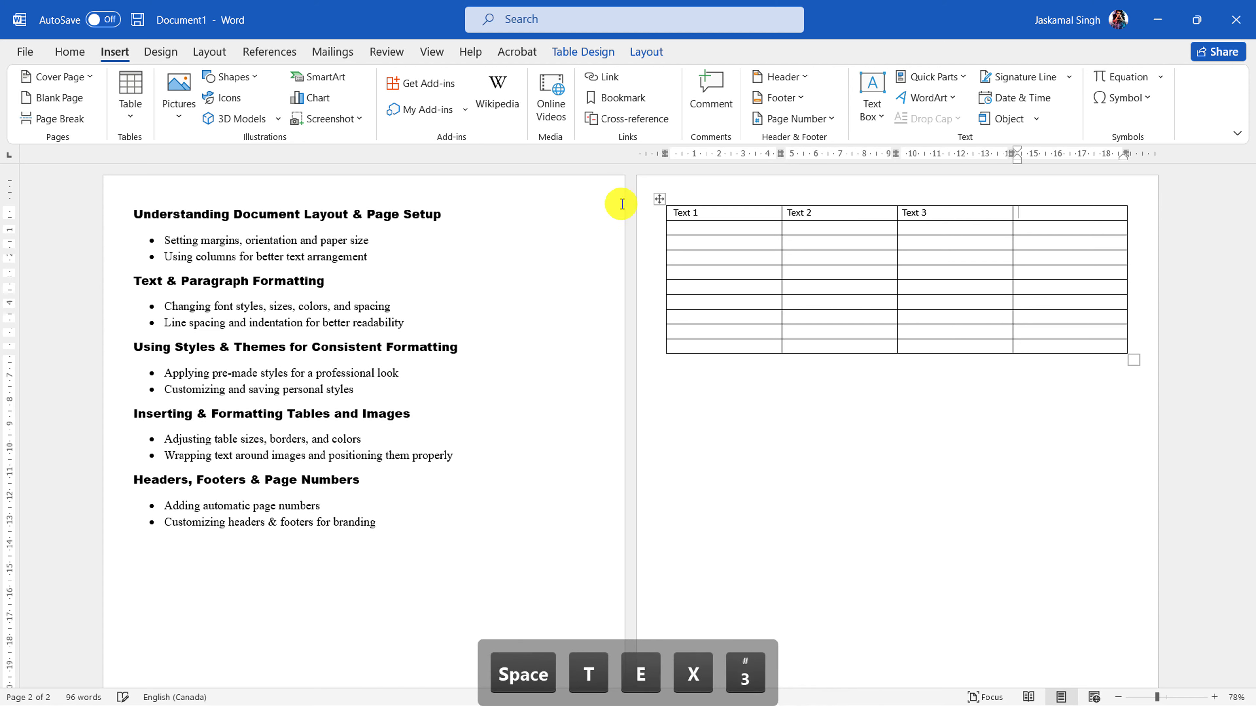
key(Tab)
text(Text4)
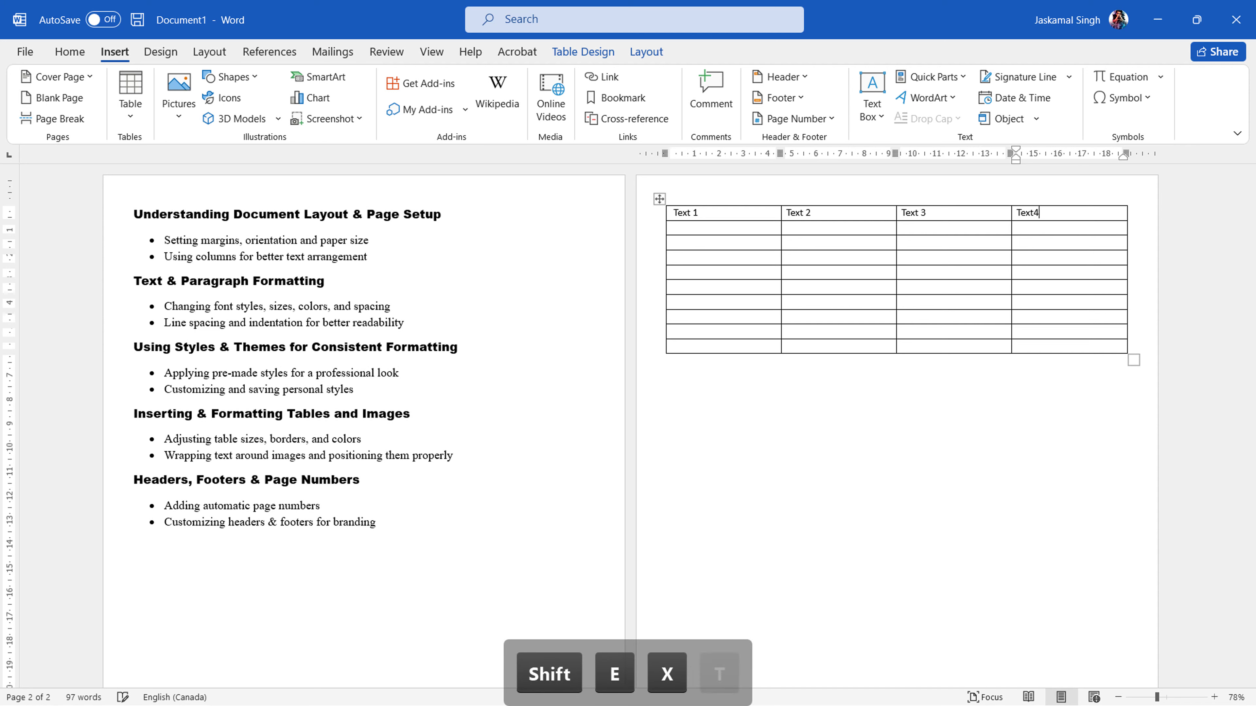
key(BackSpace)
text(4)
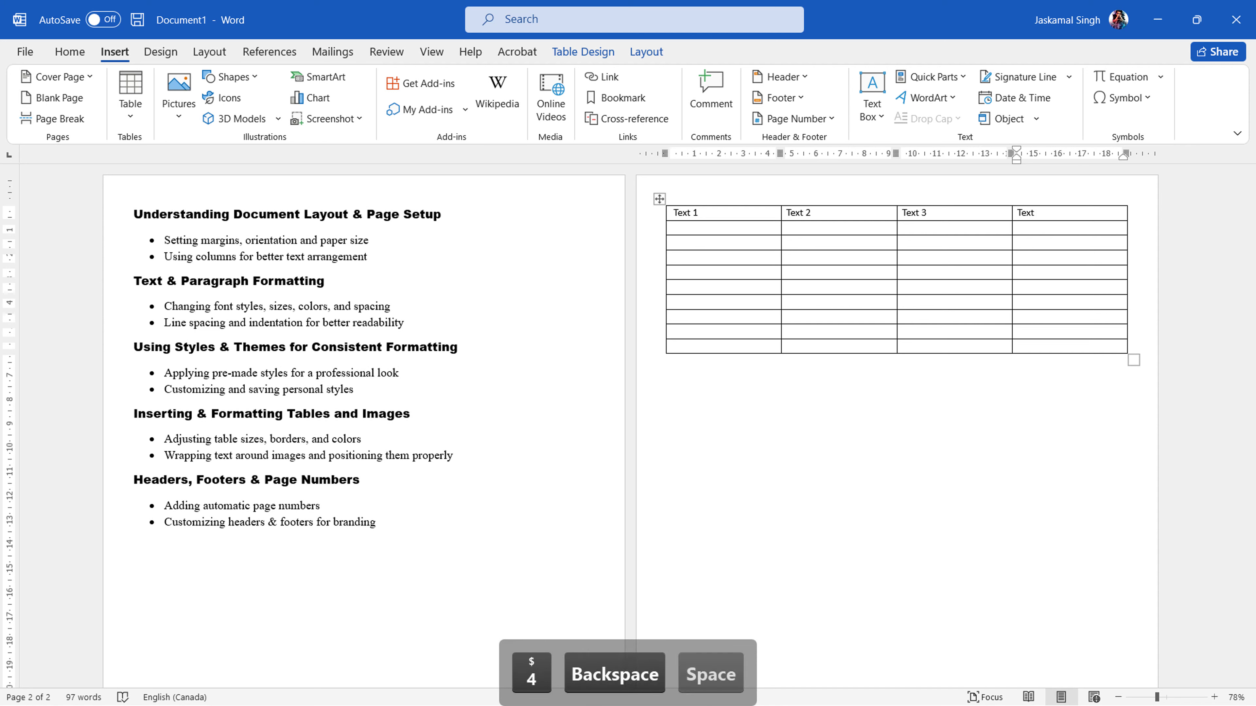
- Enter "Text 5" in the first cell of the table's last row and "Text 6" in the cell directly above it
click(688, 226)
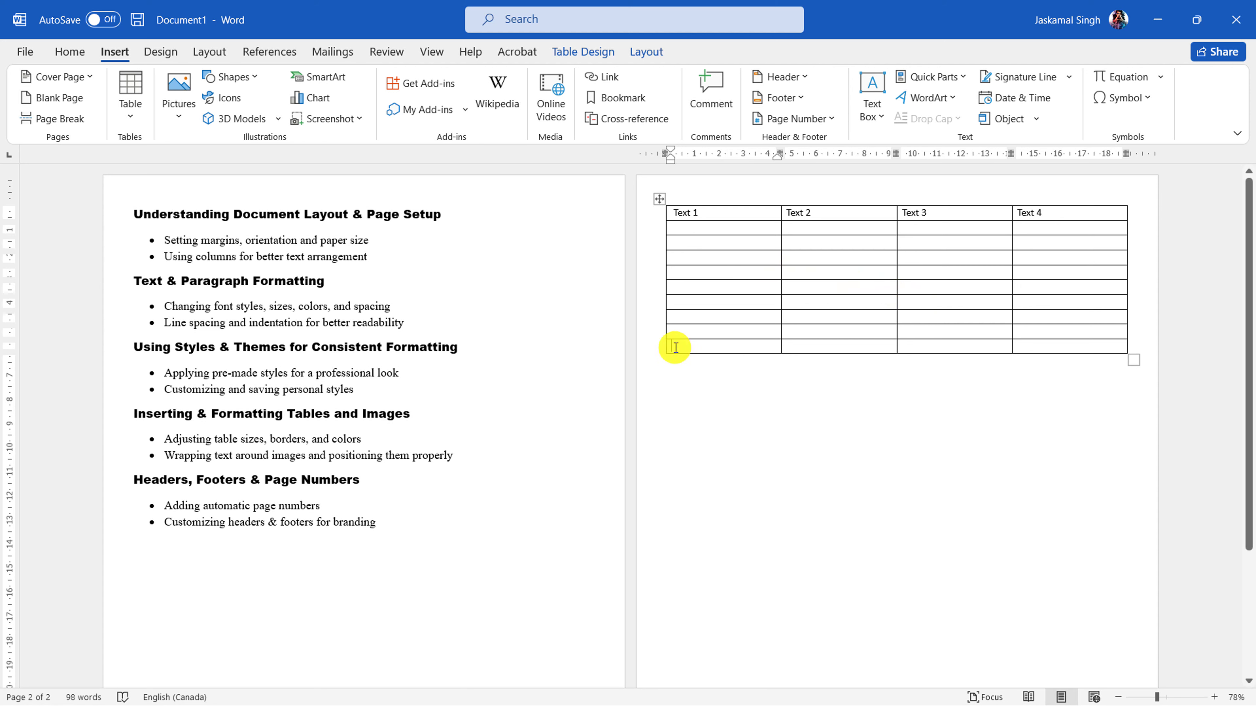
click(575, 52)
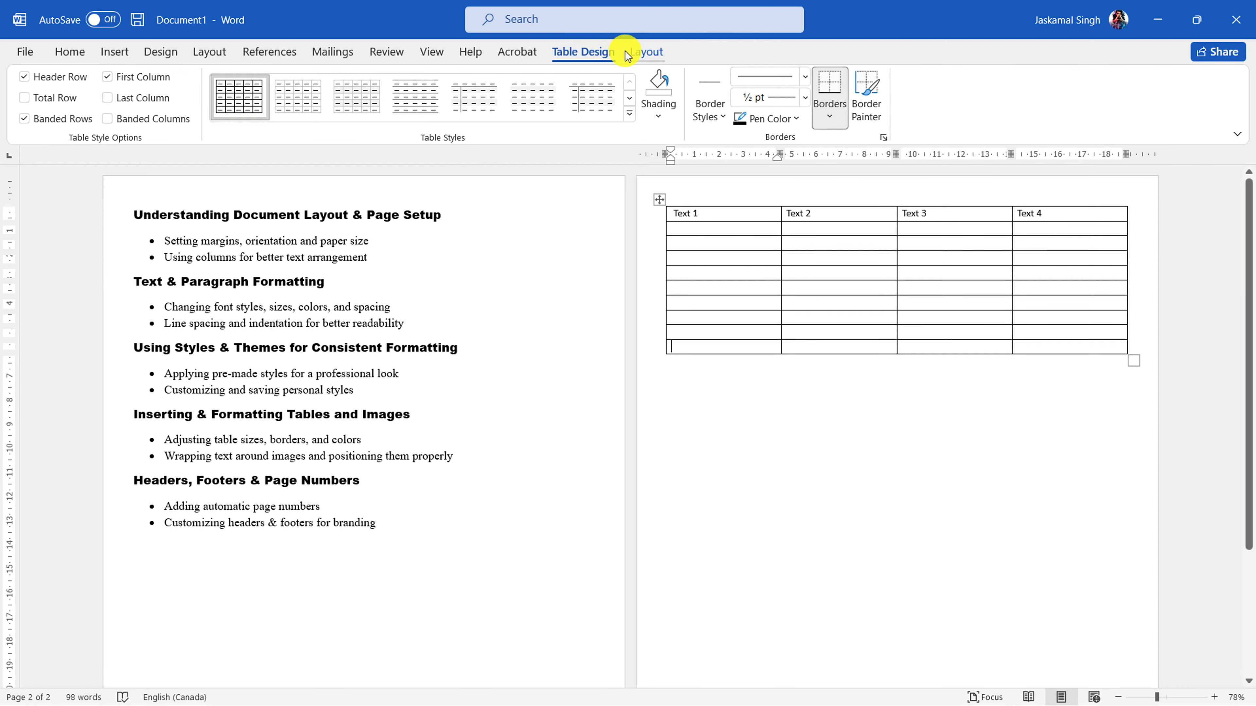
click(669, 51)
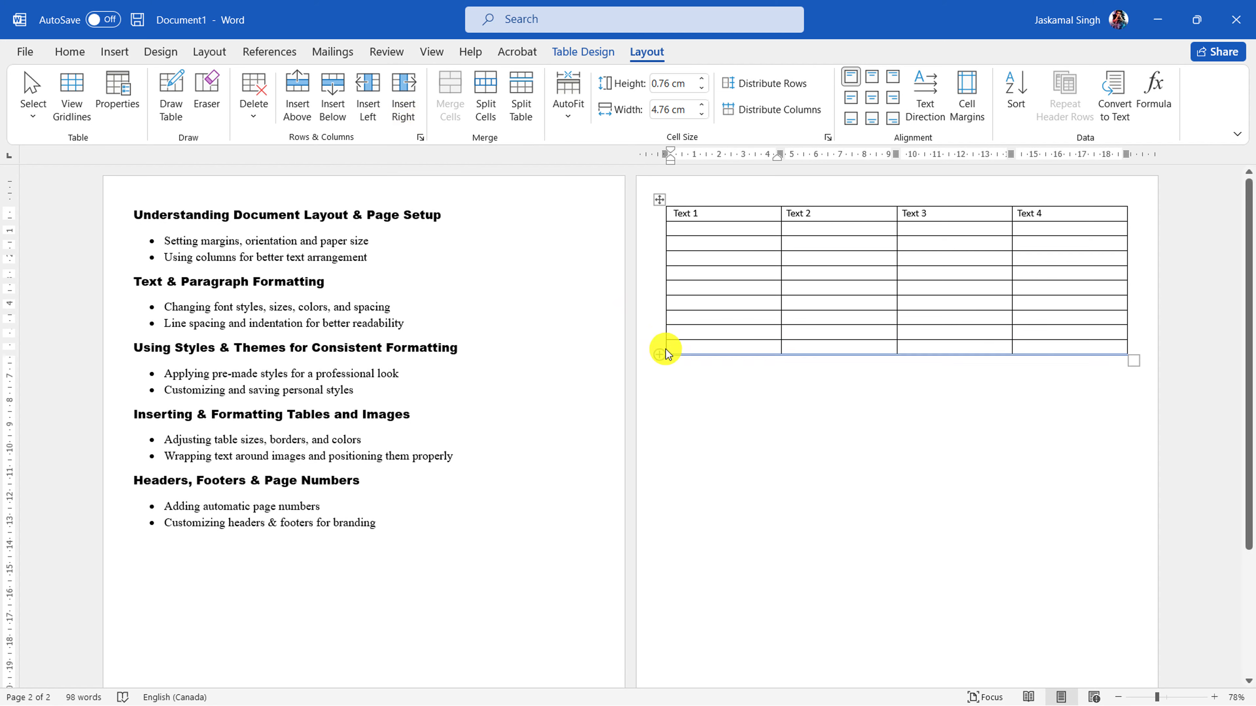
click(676, 347)
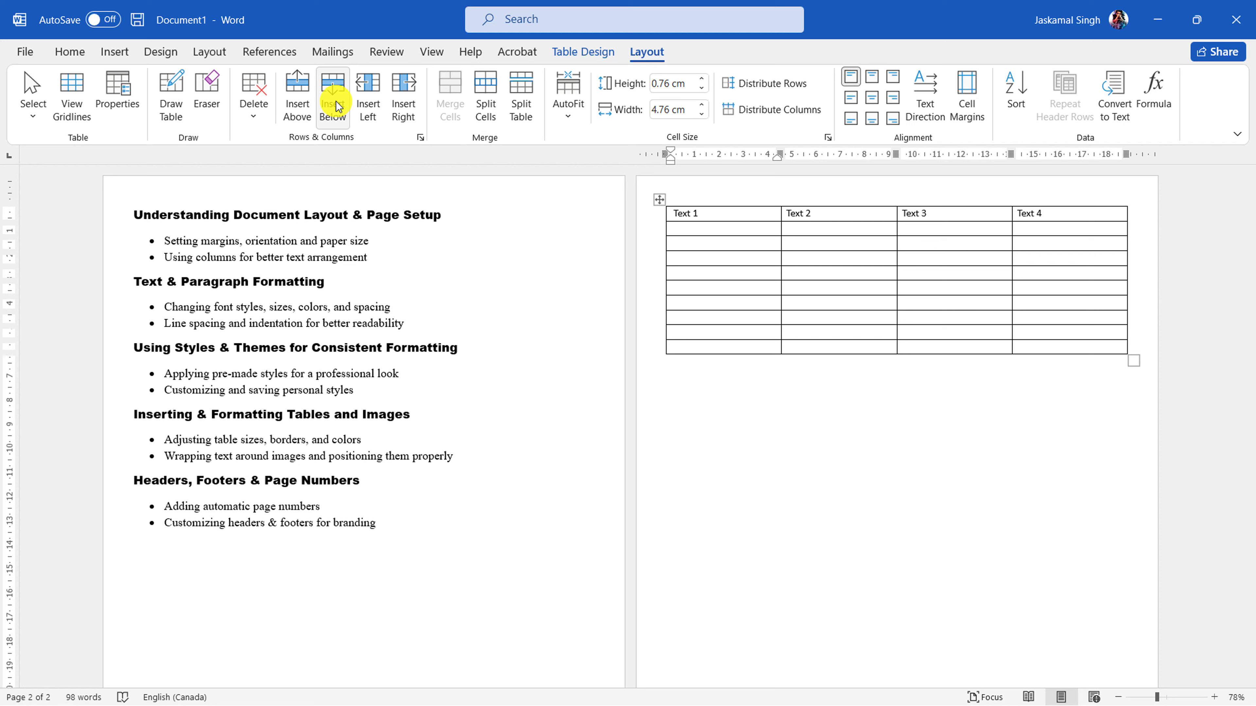
text(Tex)
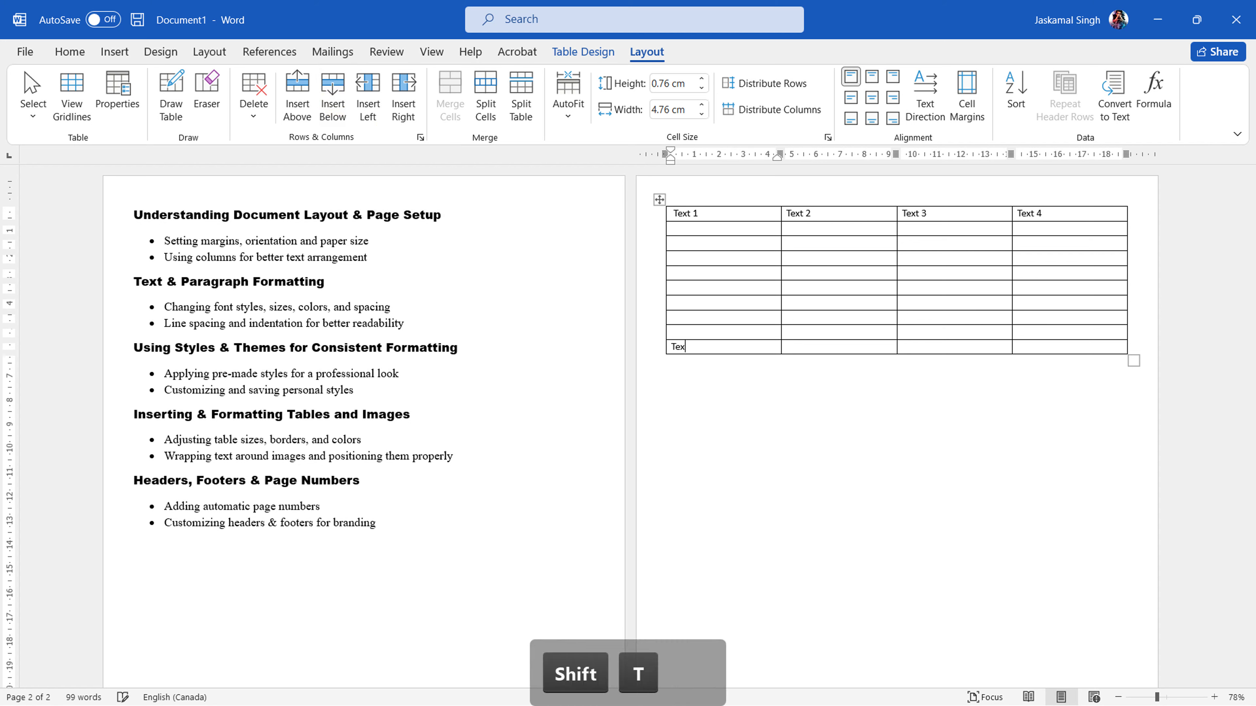
text(t)
text(5)
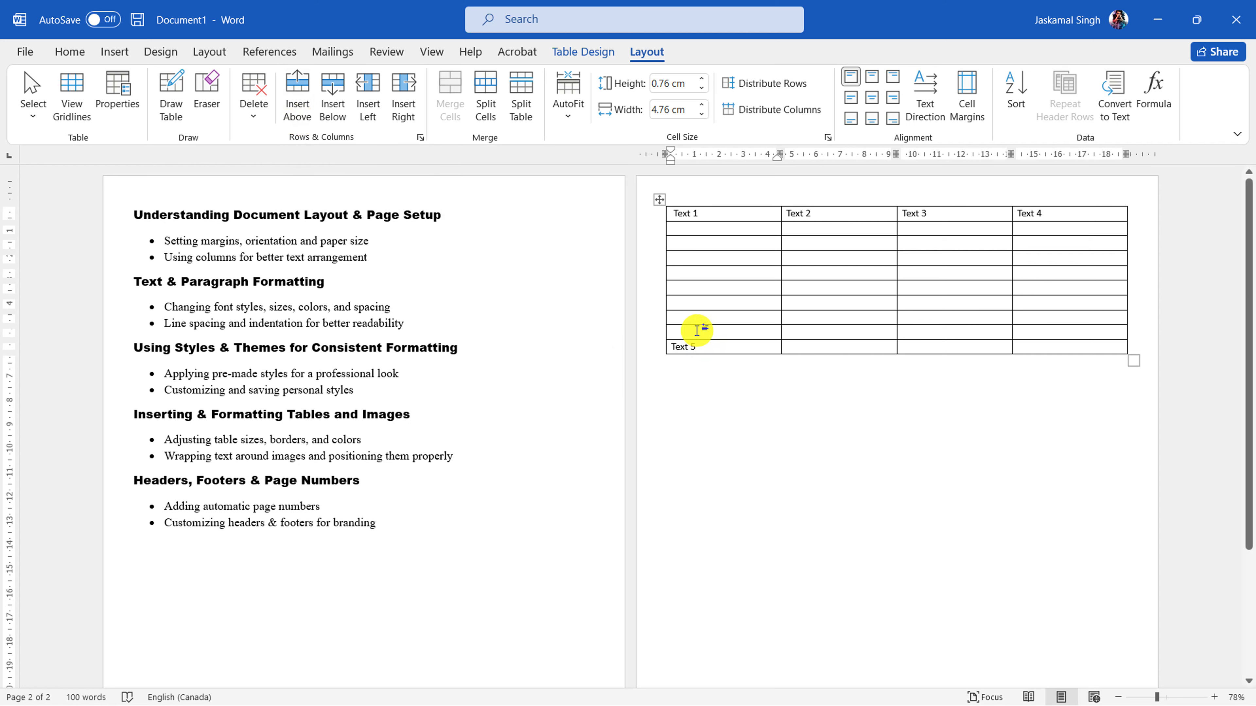
text(Text 6)
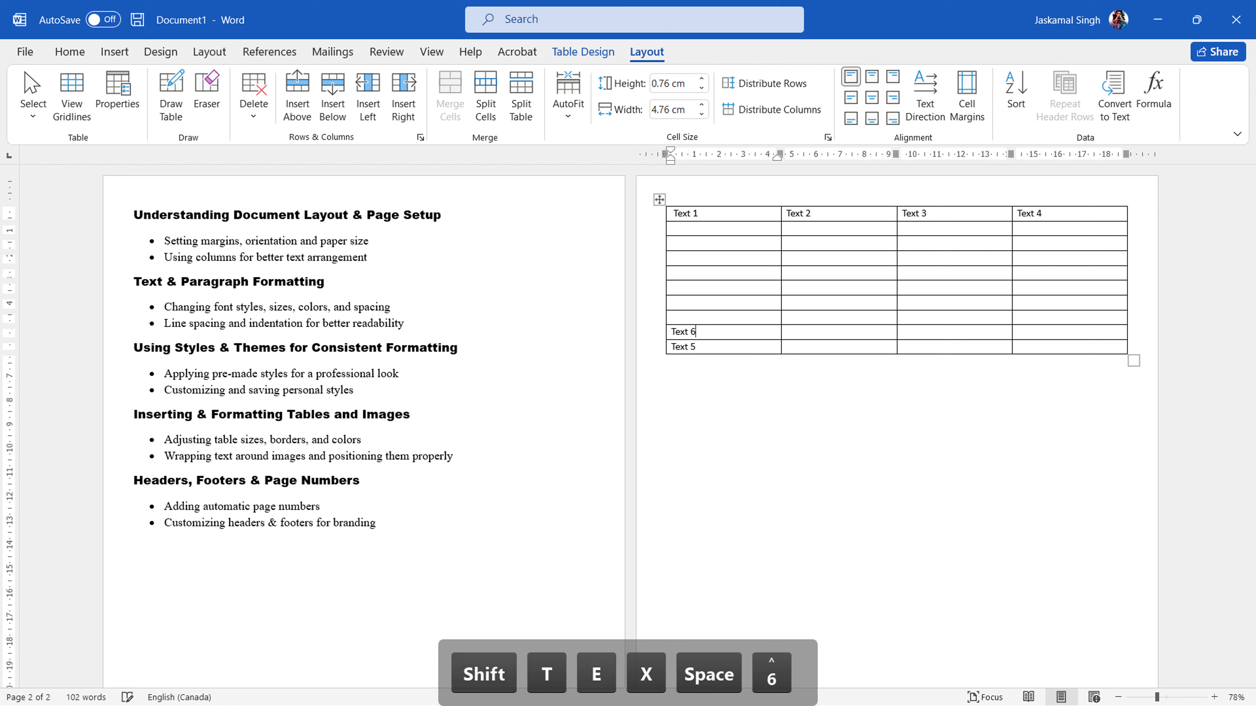
- Insert a new row above the "Text 5" row of the table
click(716, 348)
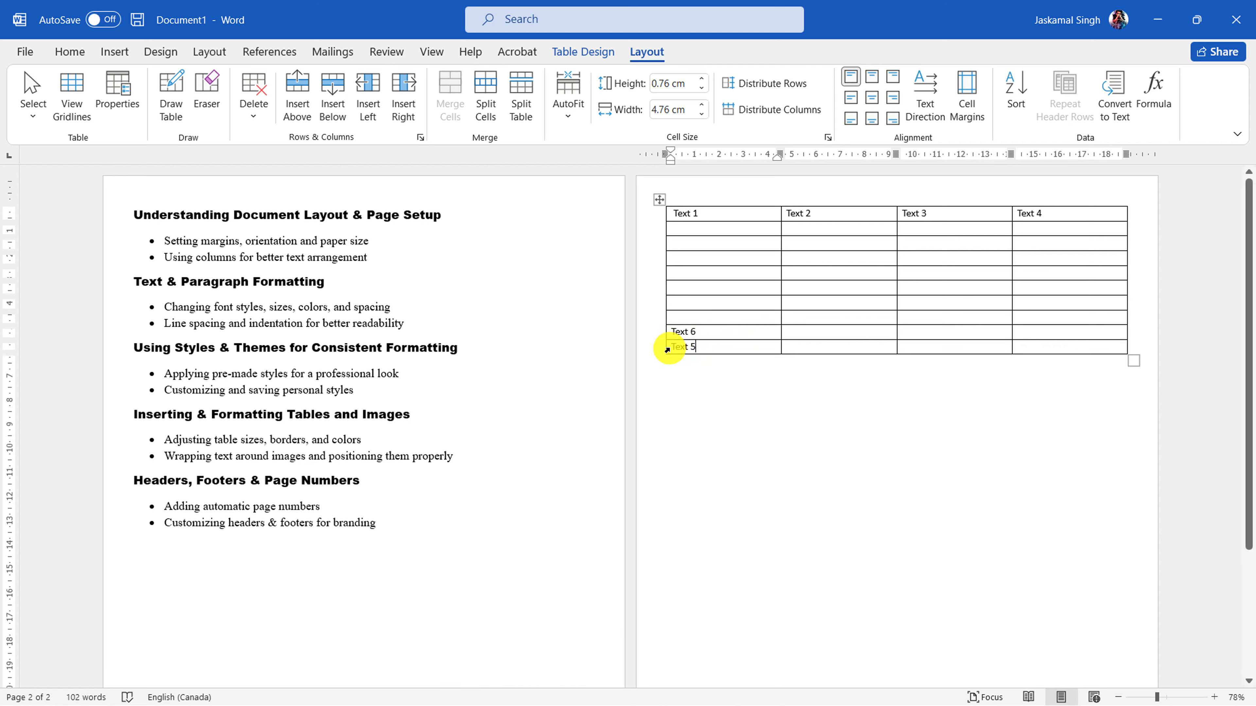
click(643, 347)
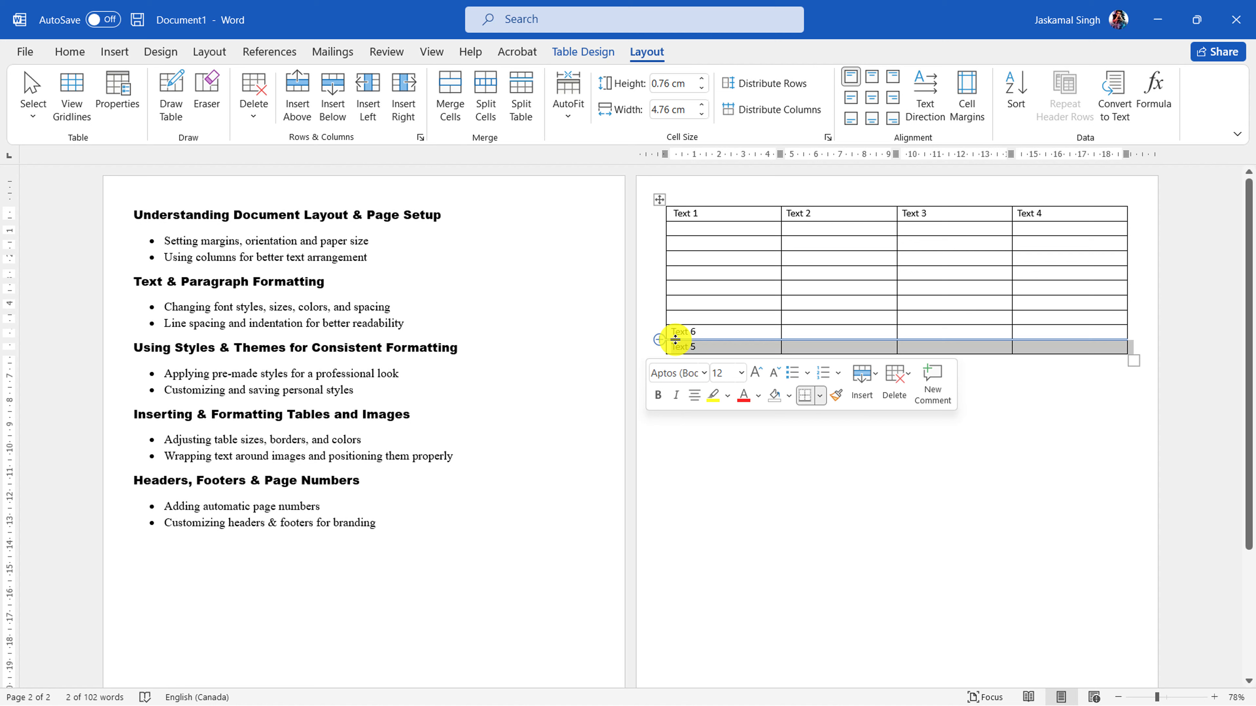
click(665, 293)
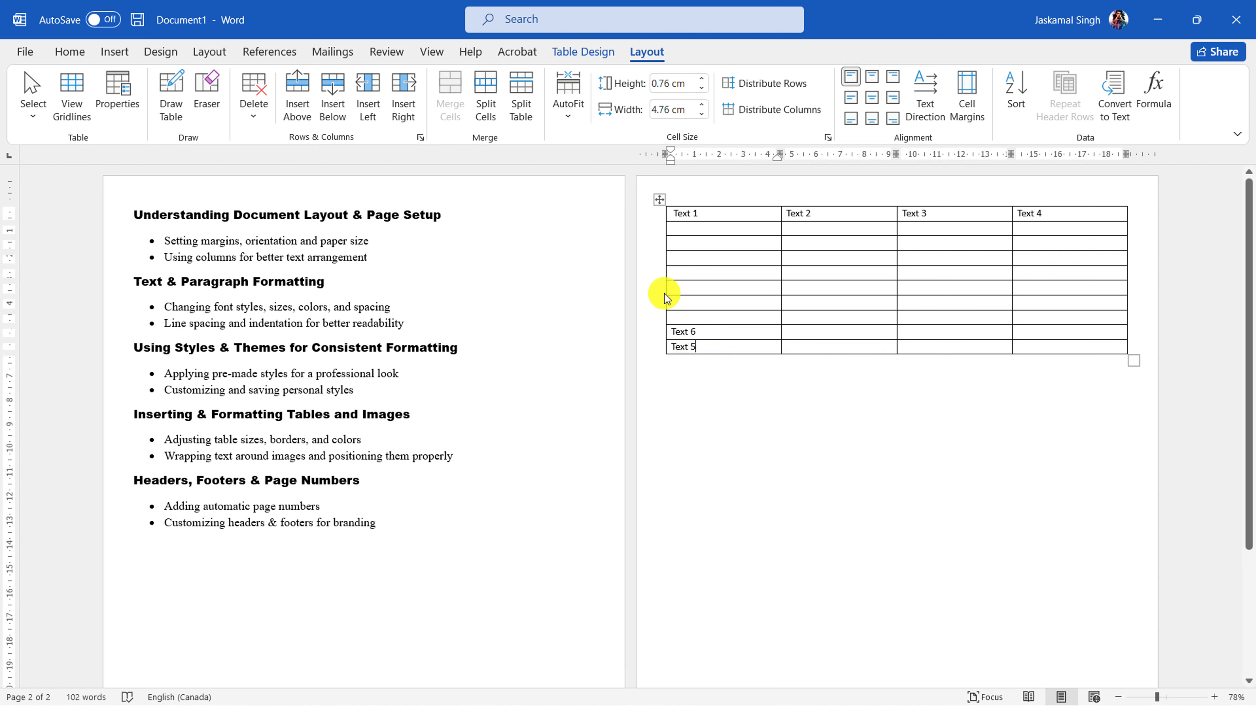
click(301, 114)
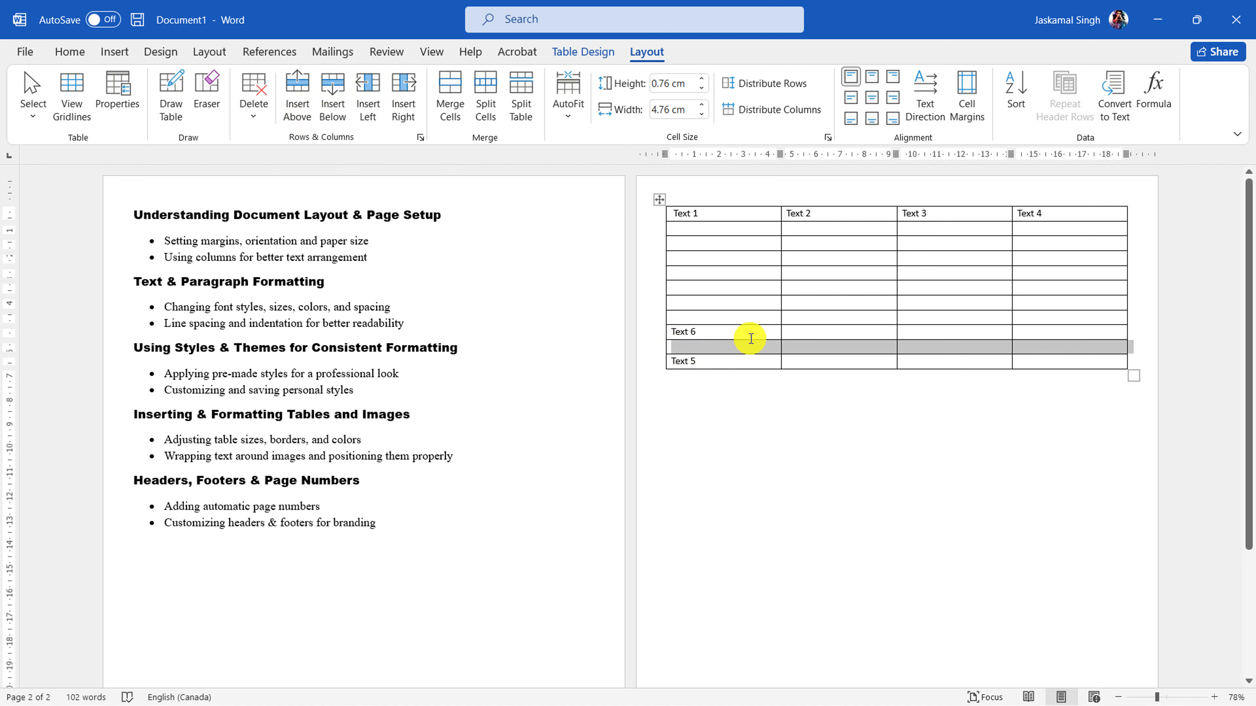
mouse_move(682, 348)
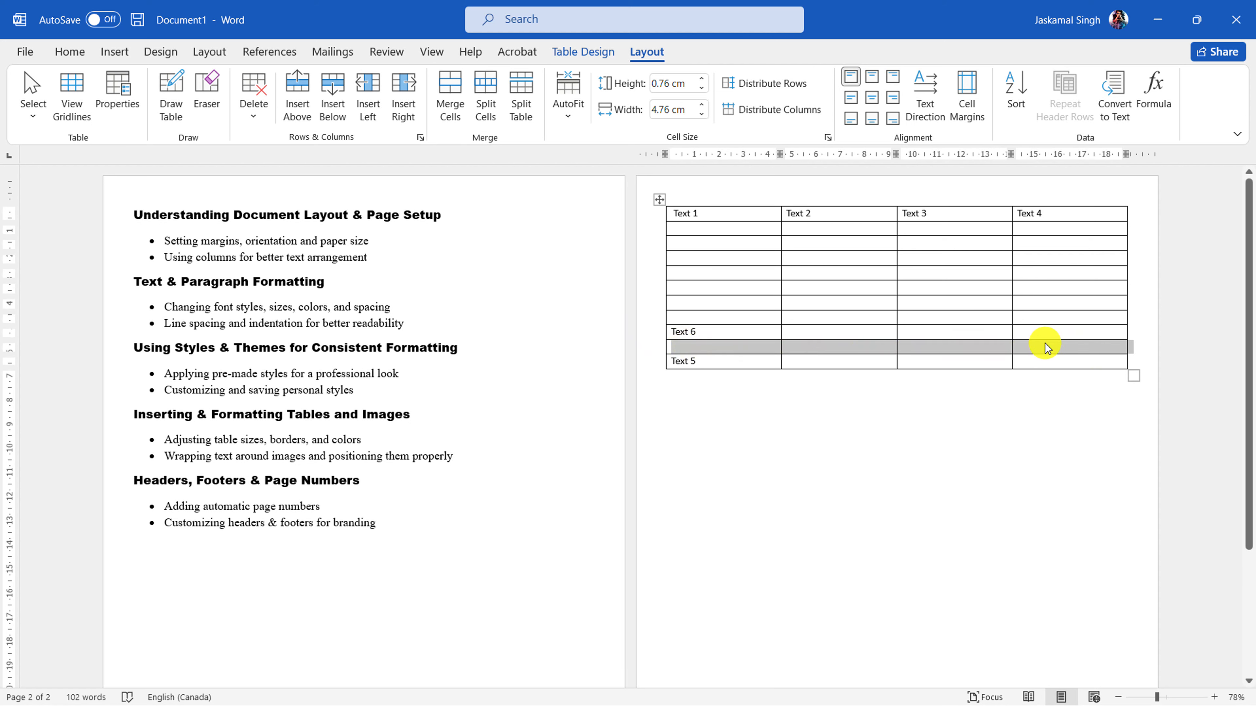
- Insert a new row below the "Text 5" row at the end of the table
click(704, 349)
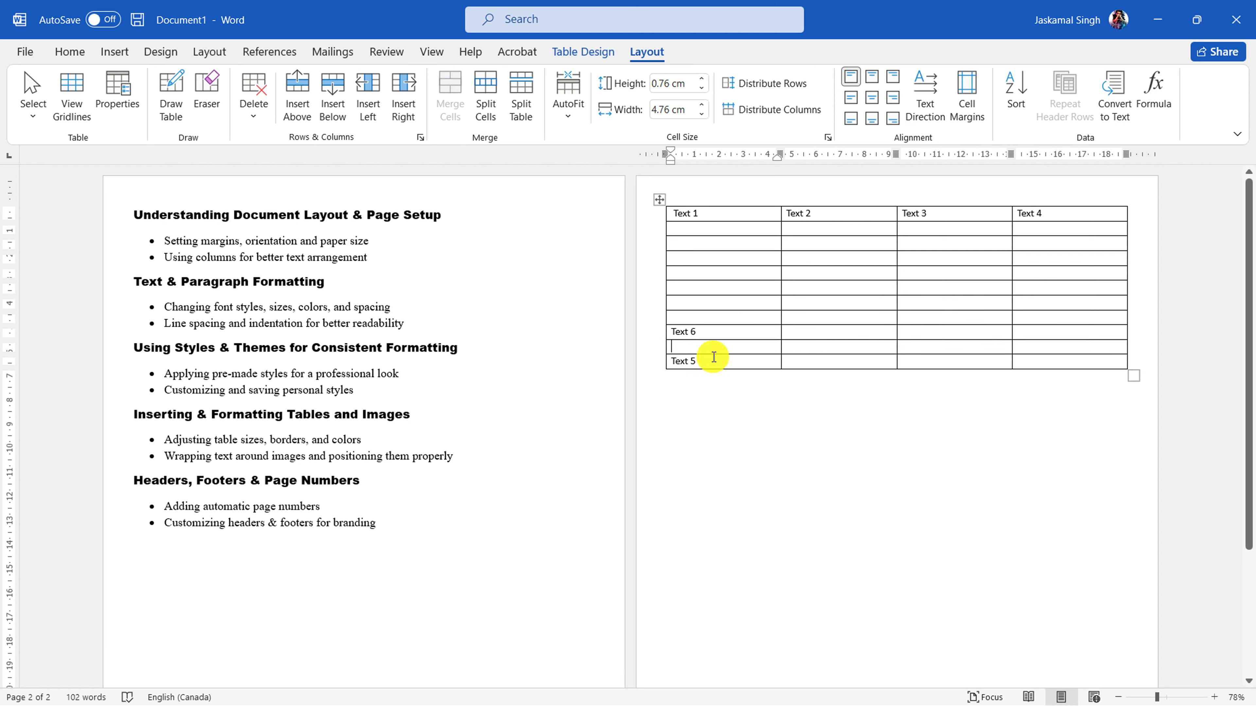
click(338, 115)
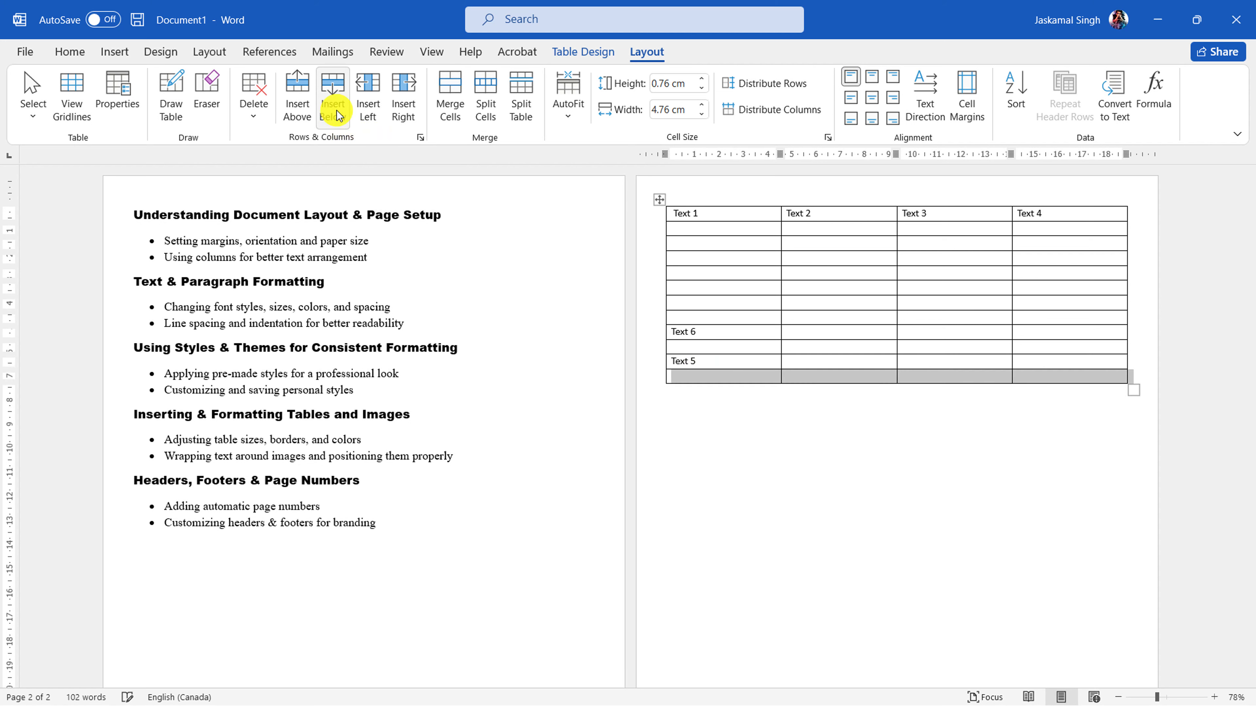
click(635, 380)
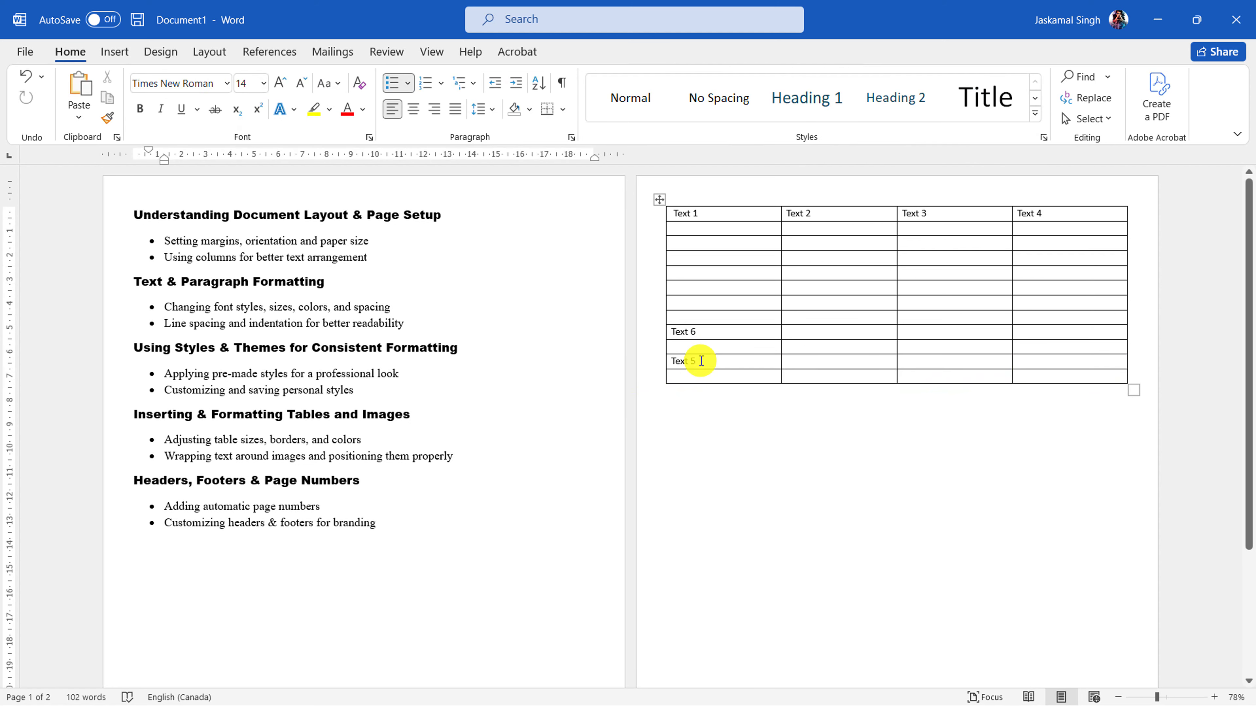
click(707, 361)
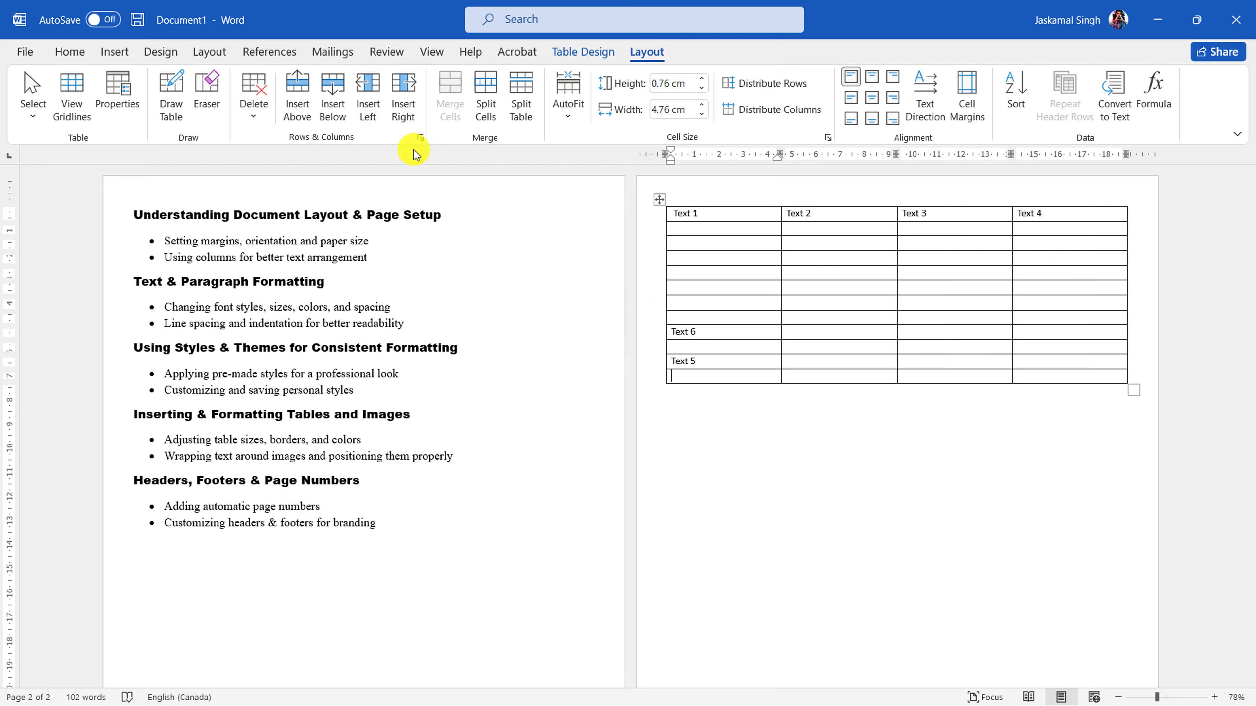
- Insert two columns before the table's first column and two more to the right of the newly added column
click(375, 116)
click(375, 117)
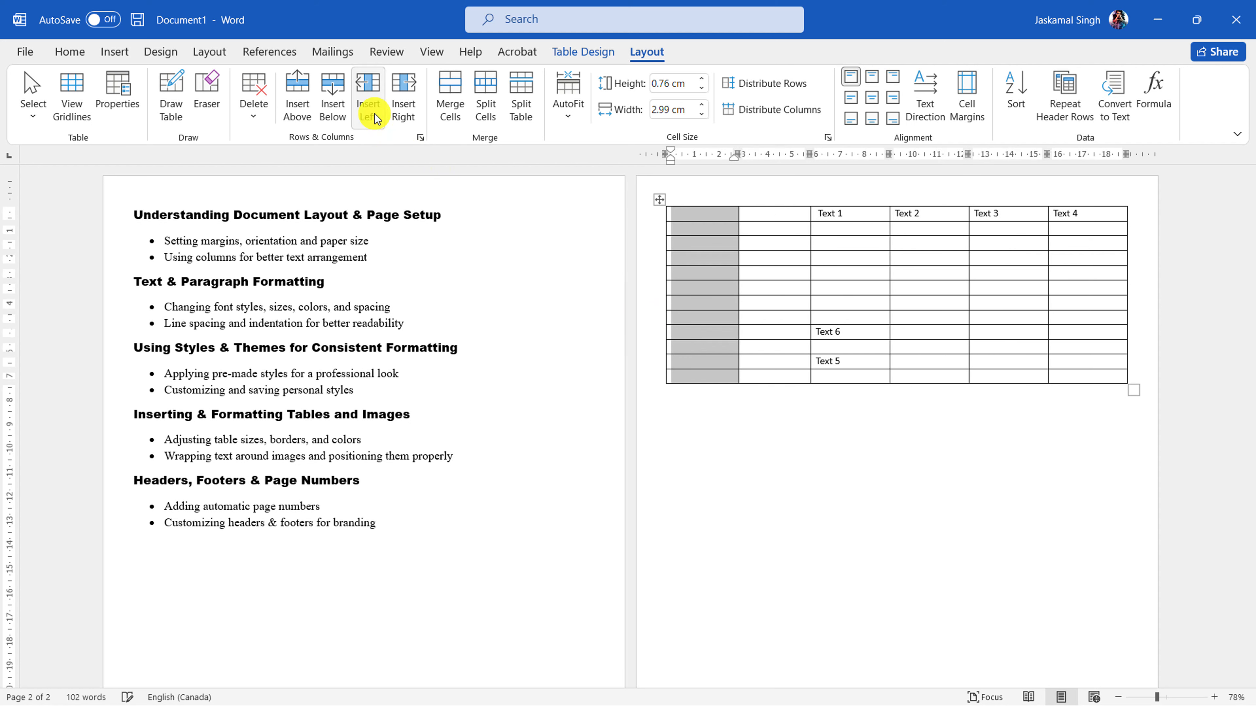
click(403, 113)
click(403, 113)
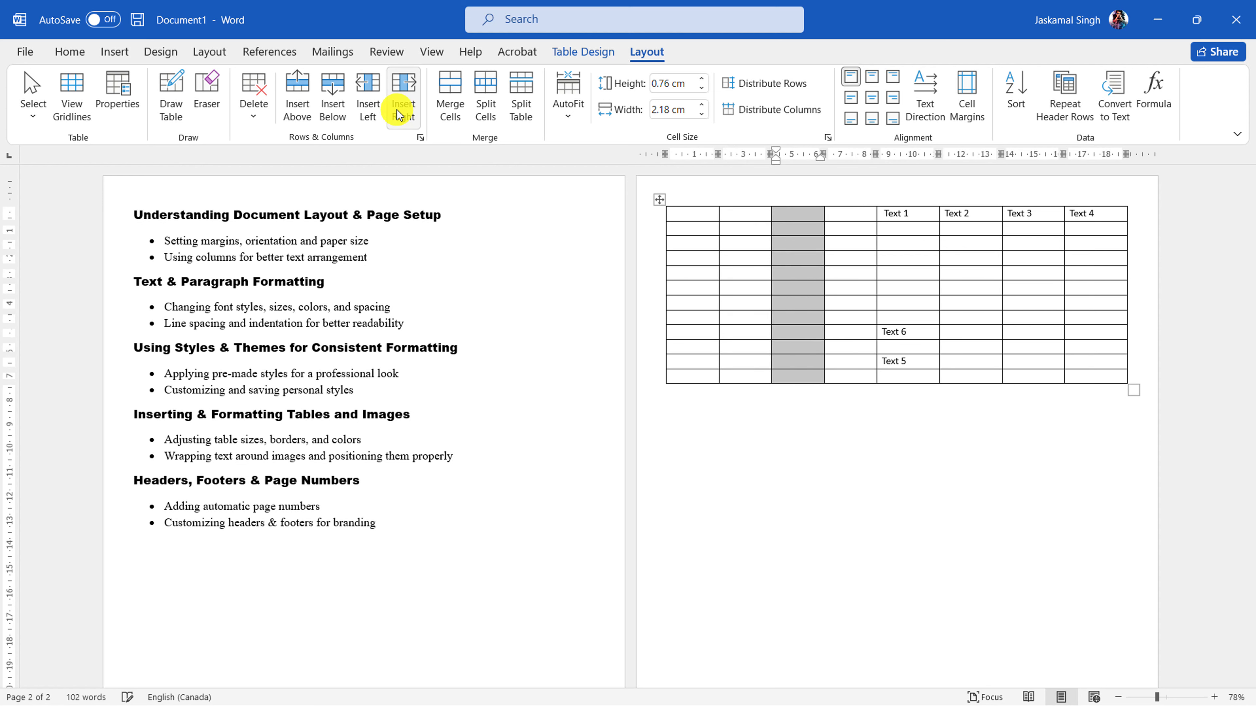
click(934, 418)
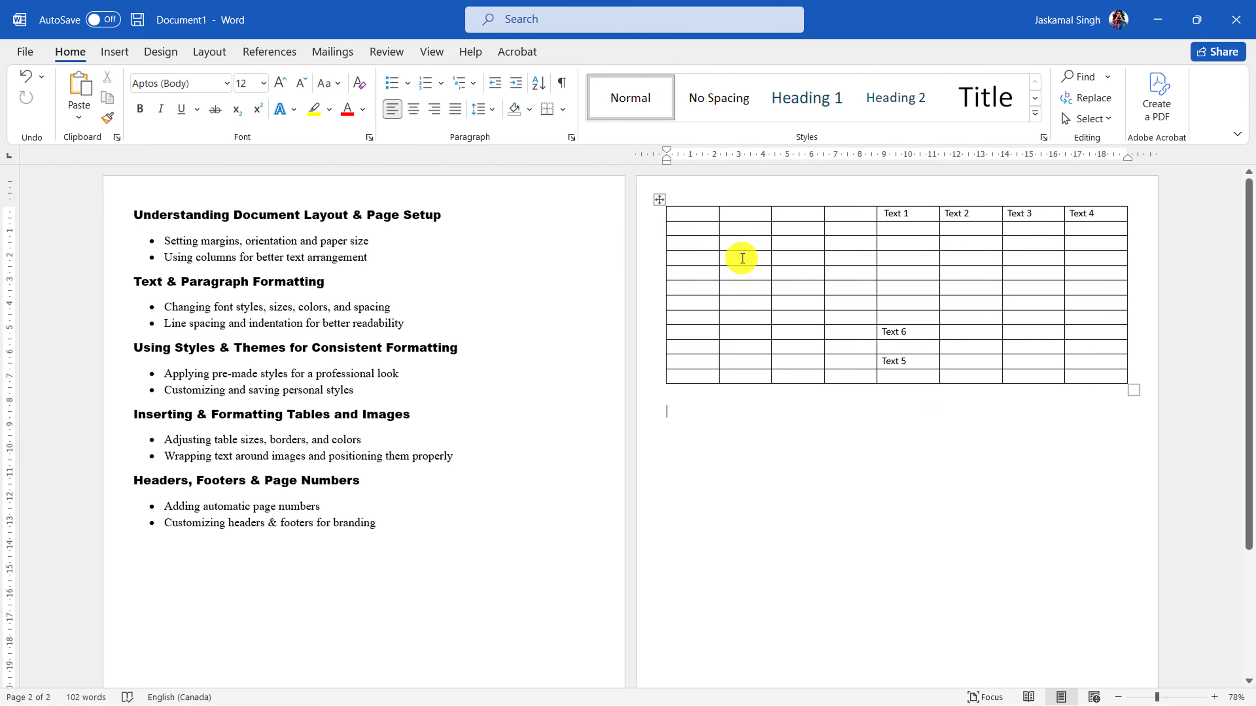
- Clear all text from the table and delete the entire table from the second page
mouse_move(658, 243)
click(660, 199)
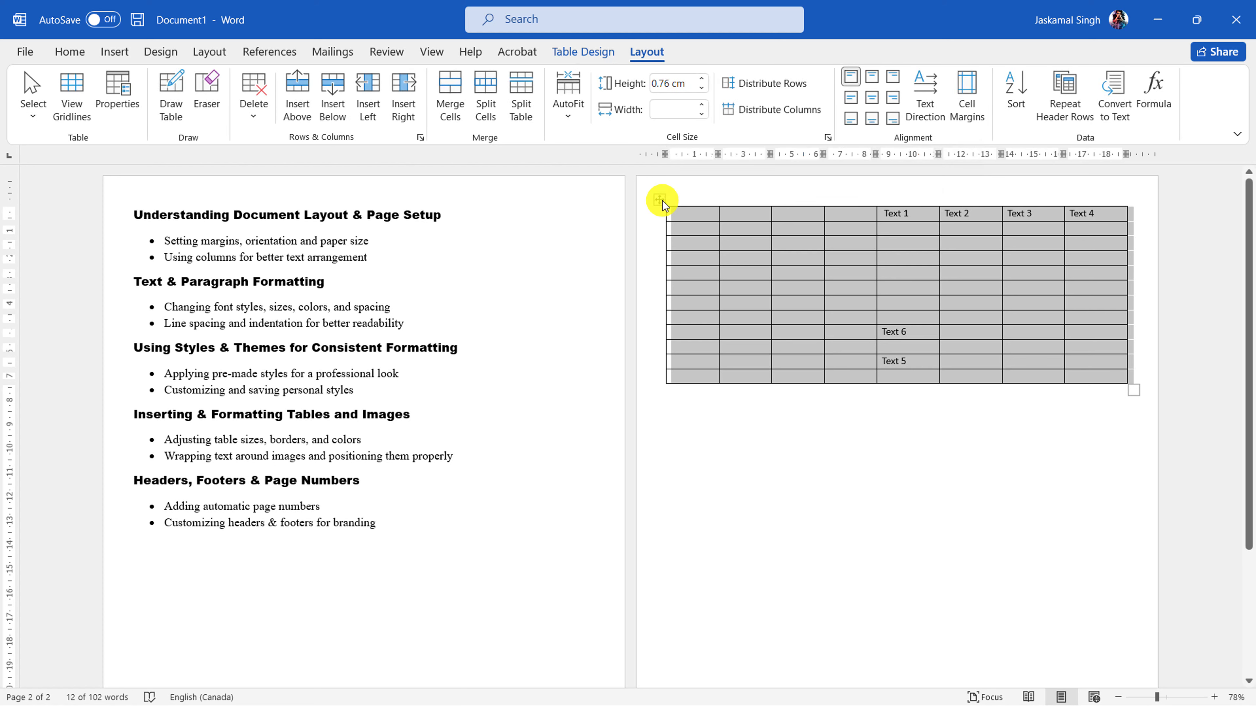
key(Delete)
click(663, 202)
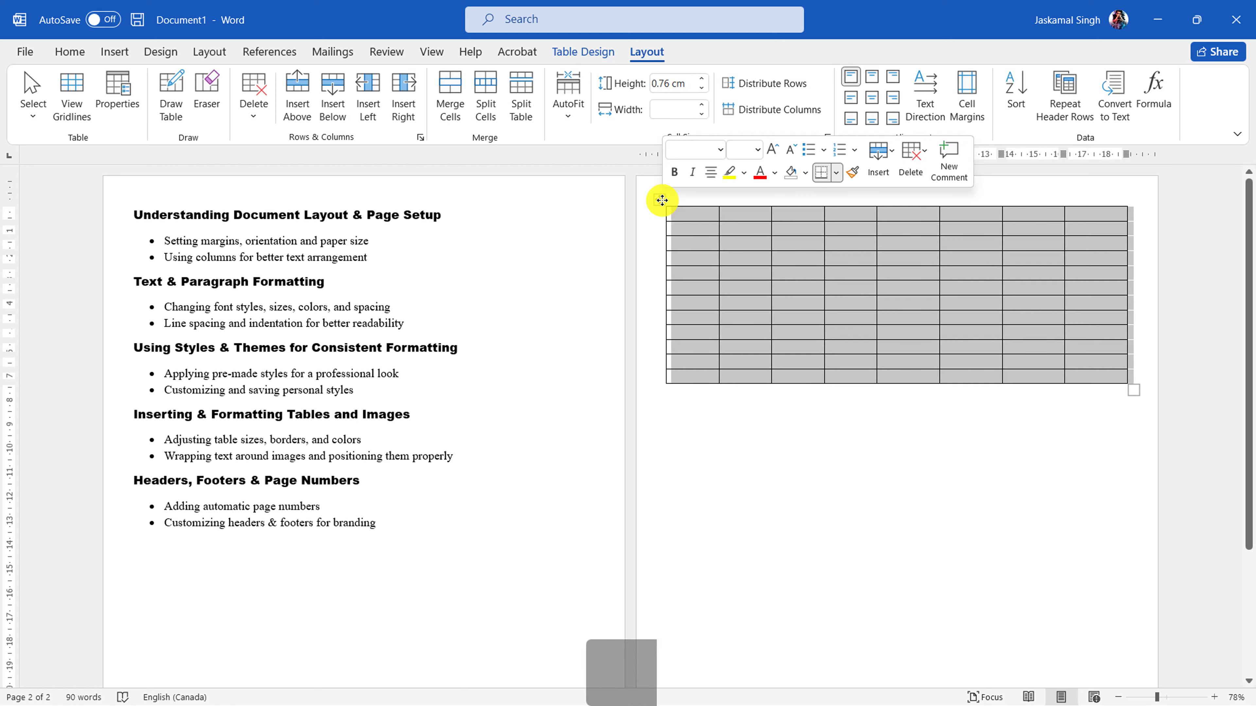
right_click(663, 203)
click(726, 338)
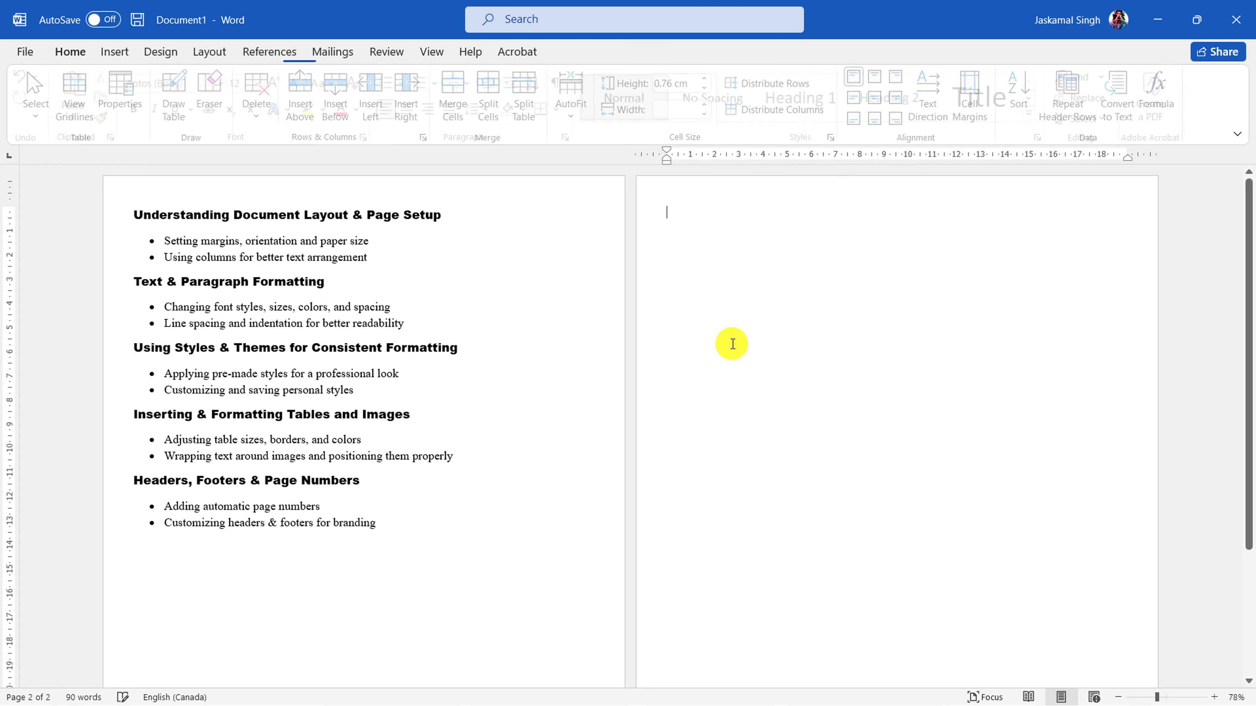
- Examine the outline's bullet on adjusting table sizes, borders, and colors
scroll(331, 472, down, 1)
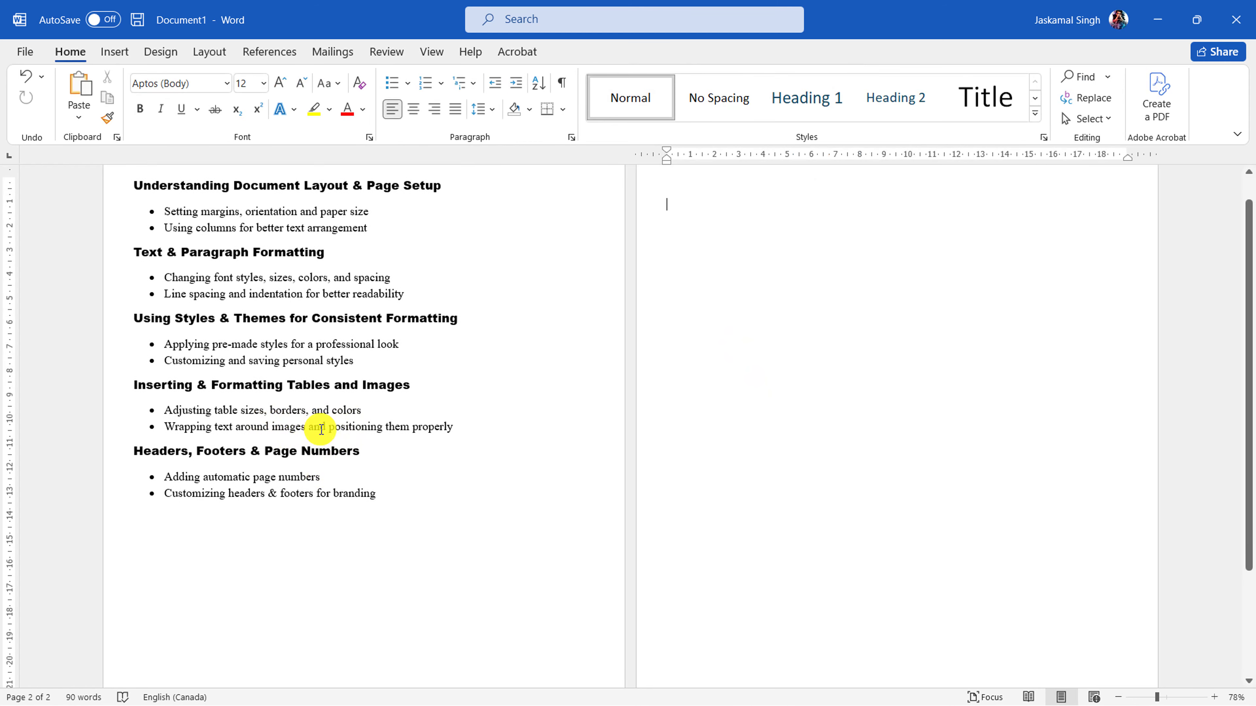
click(190, 431)
scroll(183, 438, up, 1)
scroll(176, 442, up, 5)
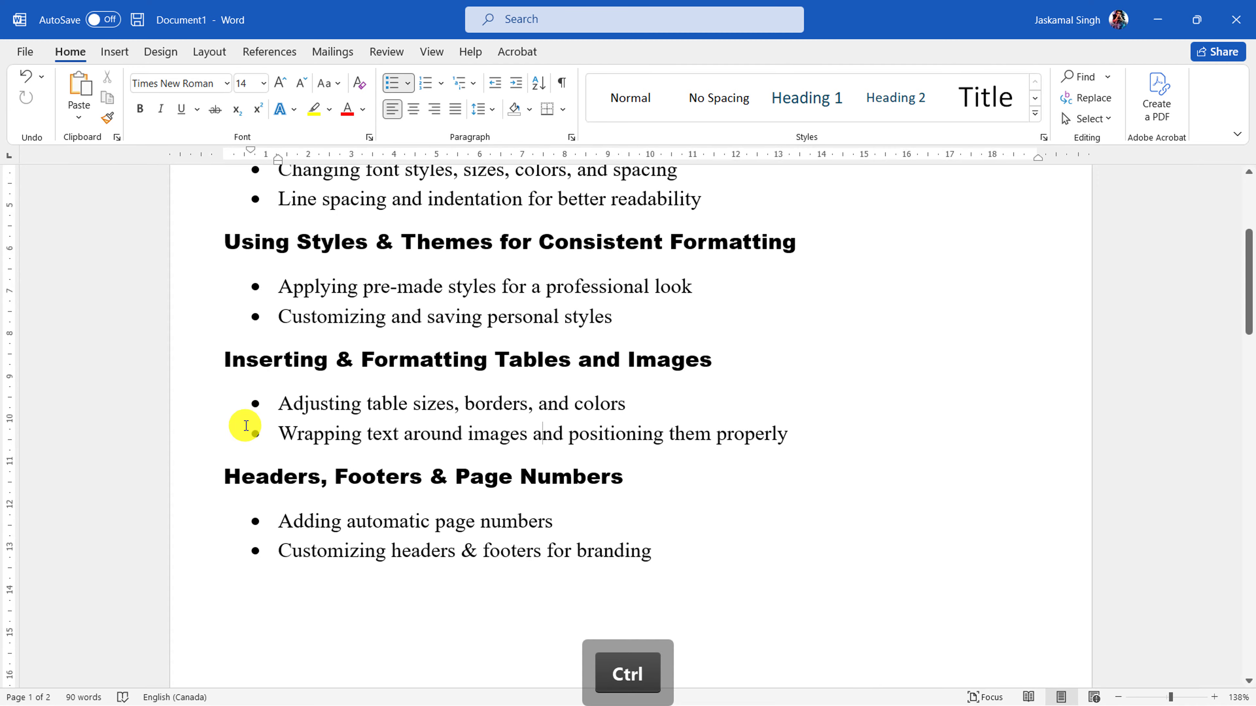
drag(478, 404, 622, 400)
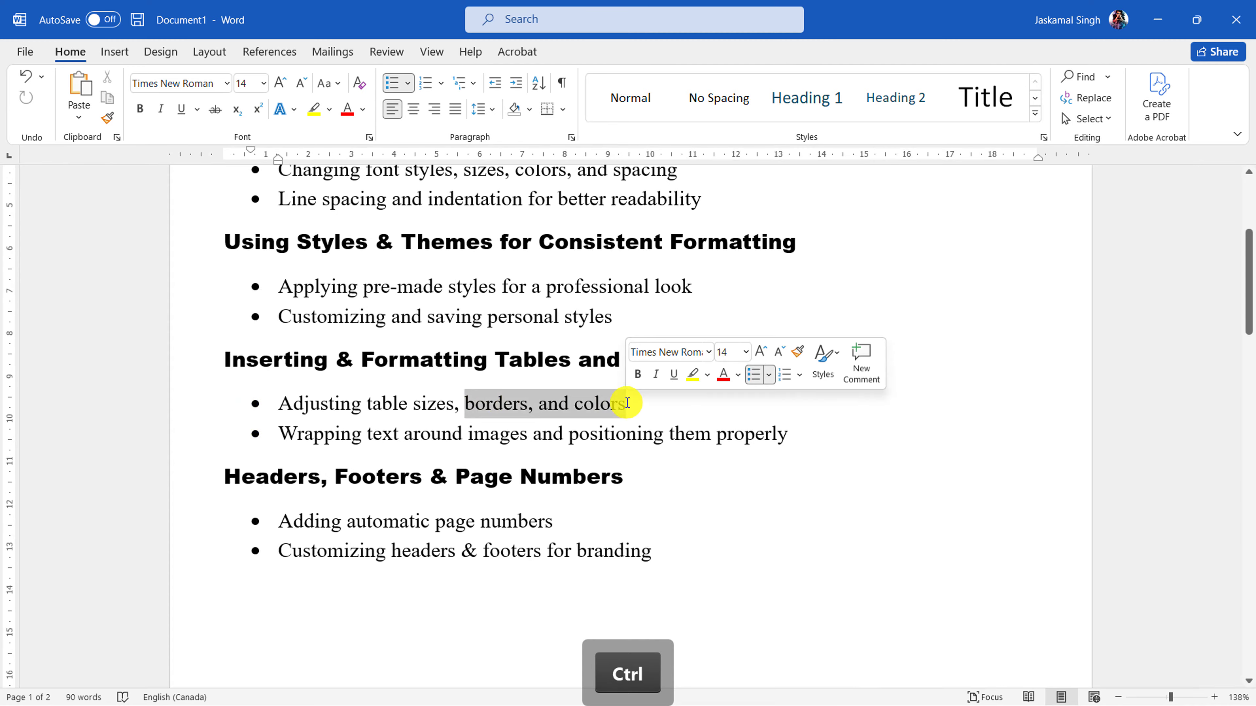
click(661, 426)
- Undo the table deletion, the clearing of its text, and the insertion of the extra columns
scroll(653, 426, down, 7)
key(ctrl+z)
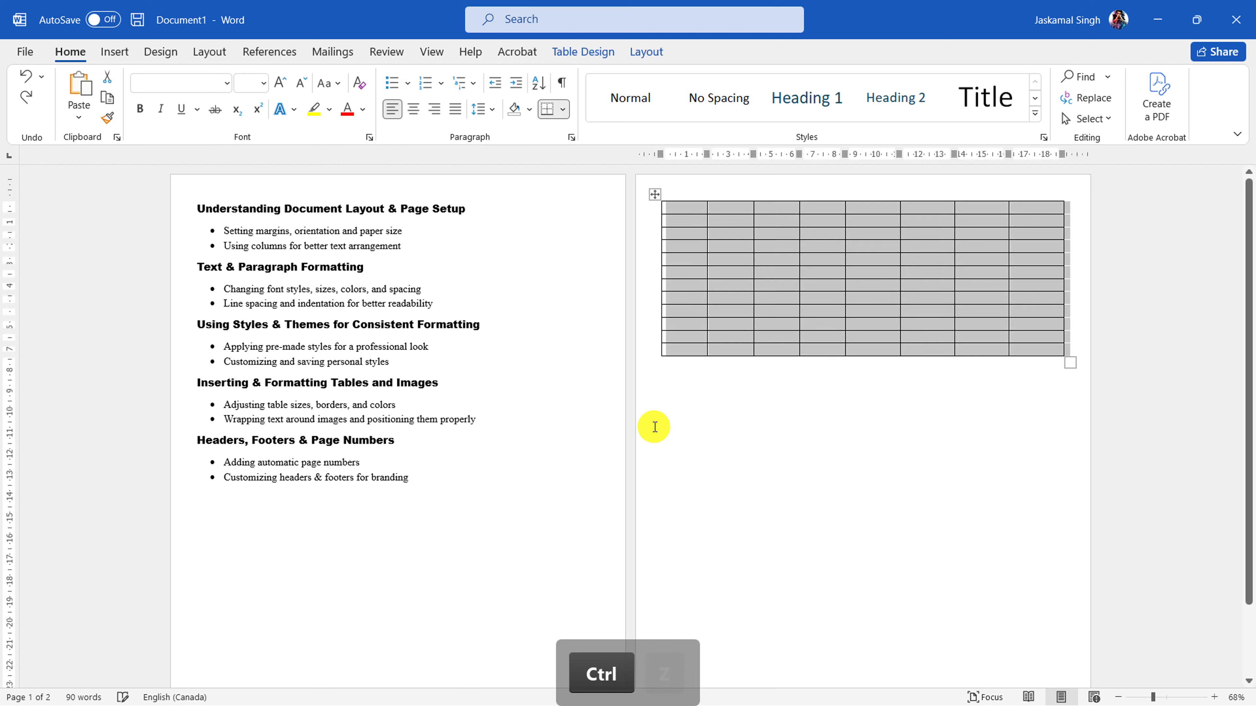
key(ctrl+z)
key(ctrl+z)
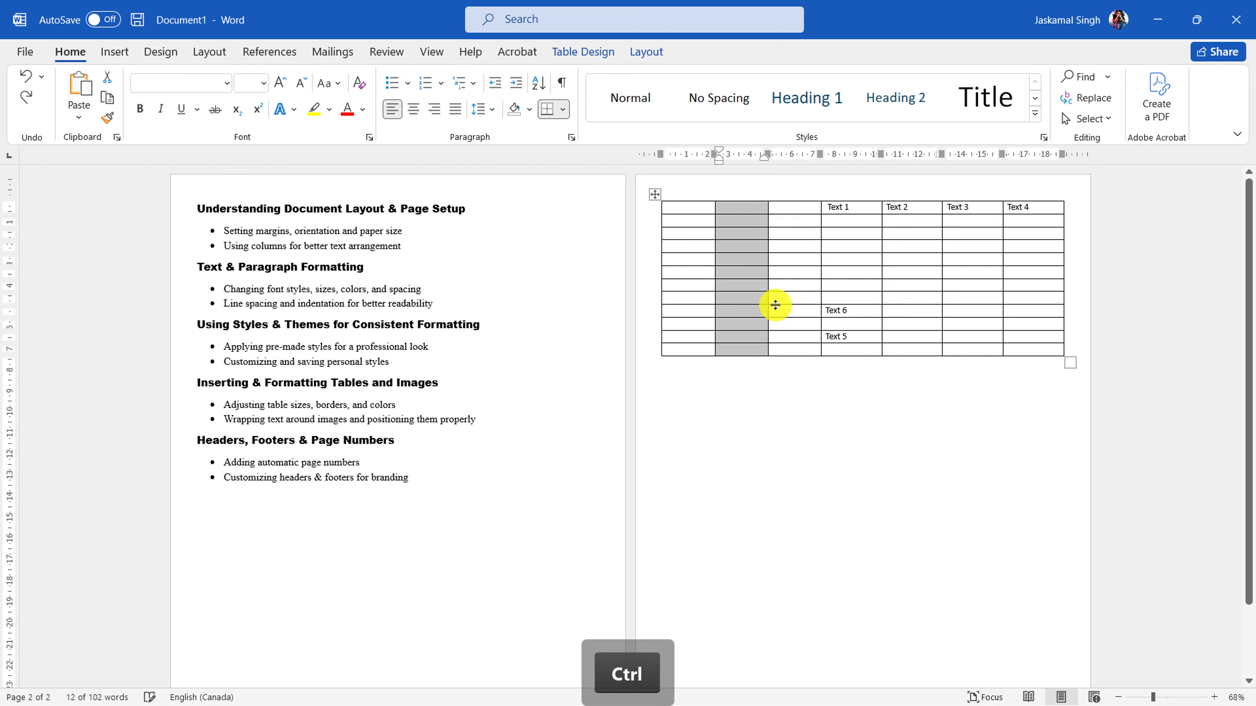
key(ctrl+z)
key(ctrl+z)
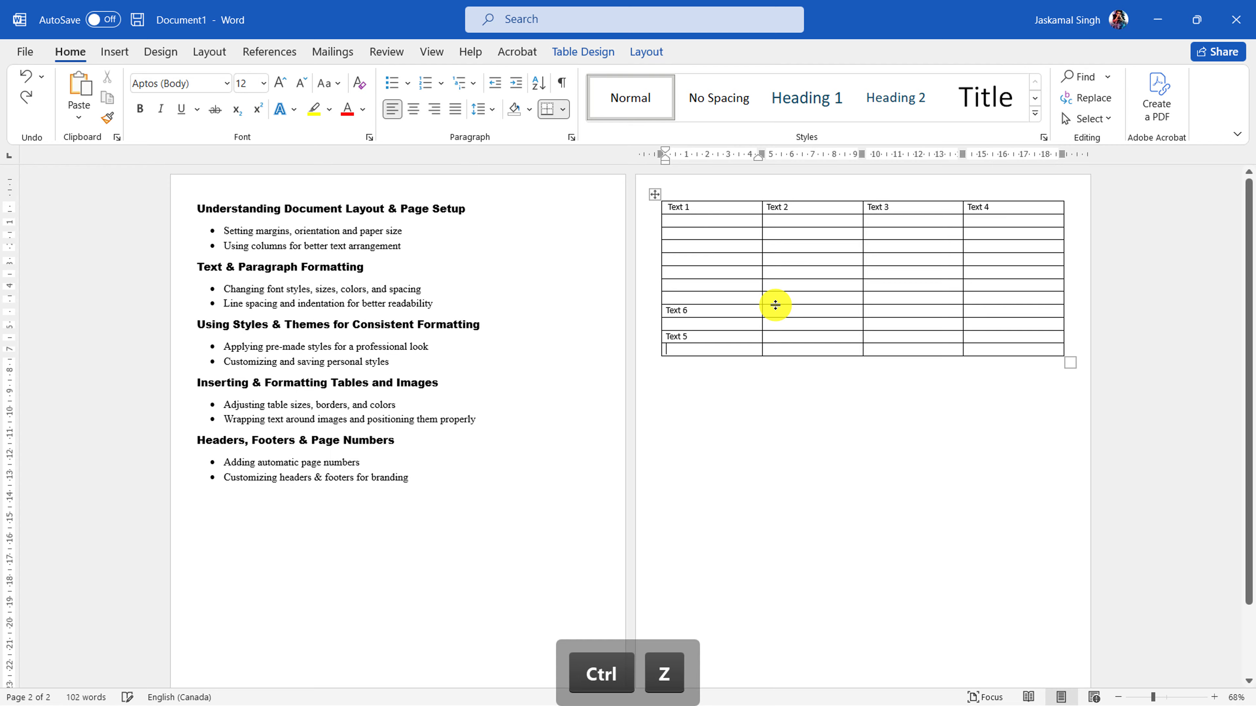
- Apply the purple text effect with reflection to "Text 1" in the table's first cell
scroll(890, 293, up, 1)
scroll(890, 292, up, 3)
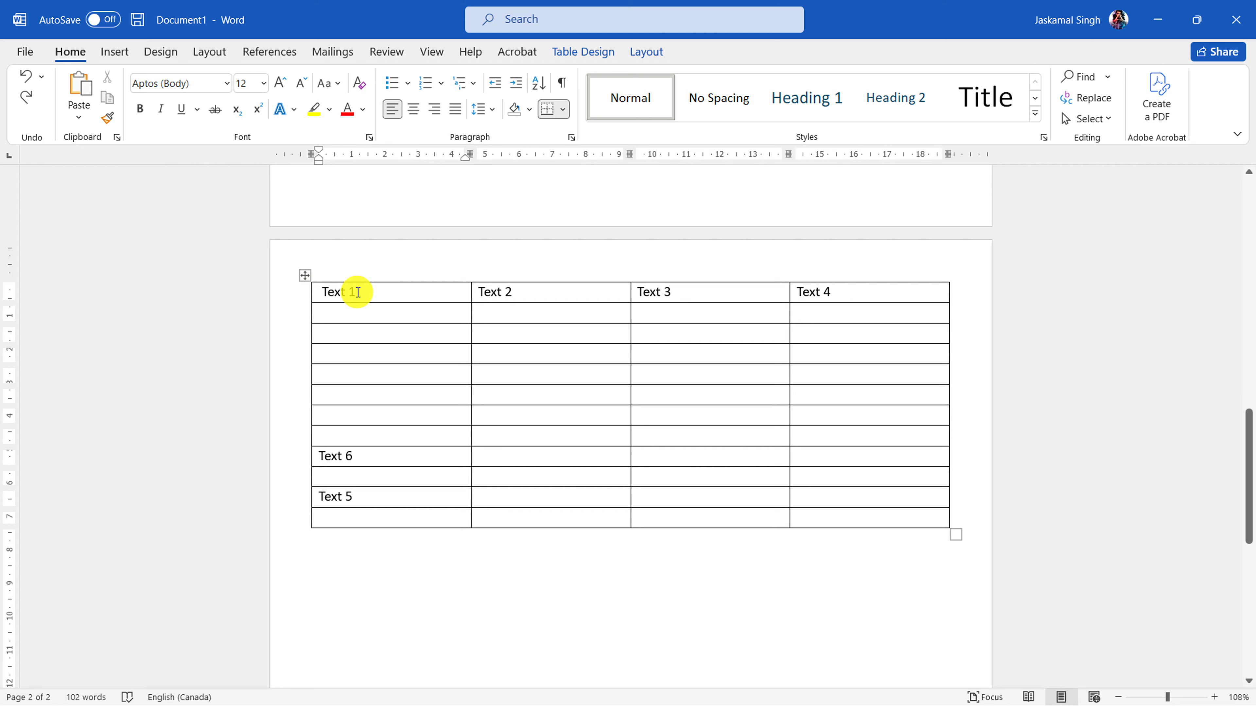
scroll(589, 291, up, 10)
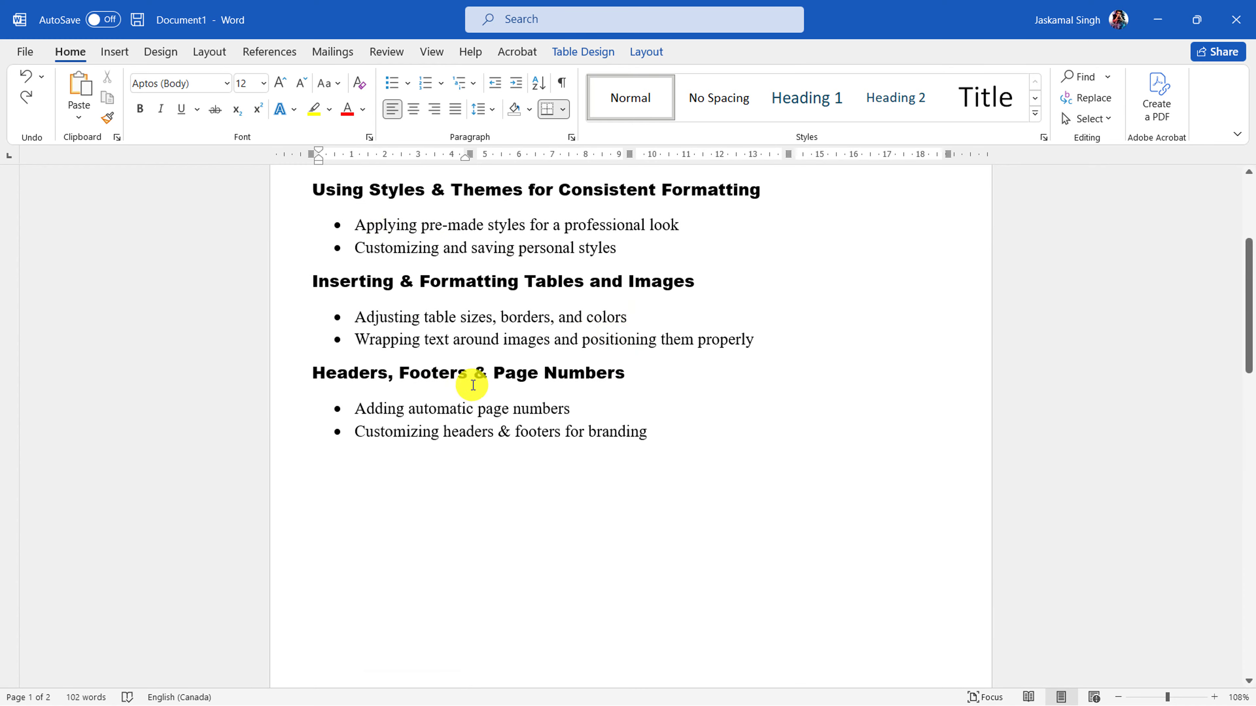
scroll(465, 396, down, 10)
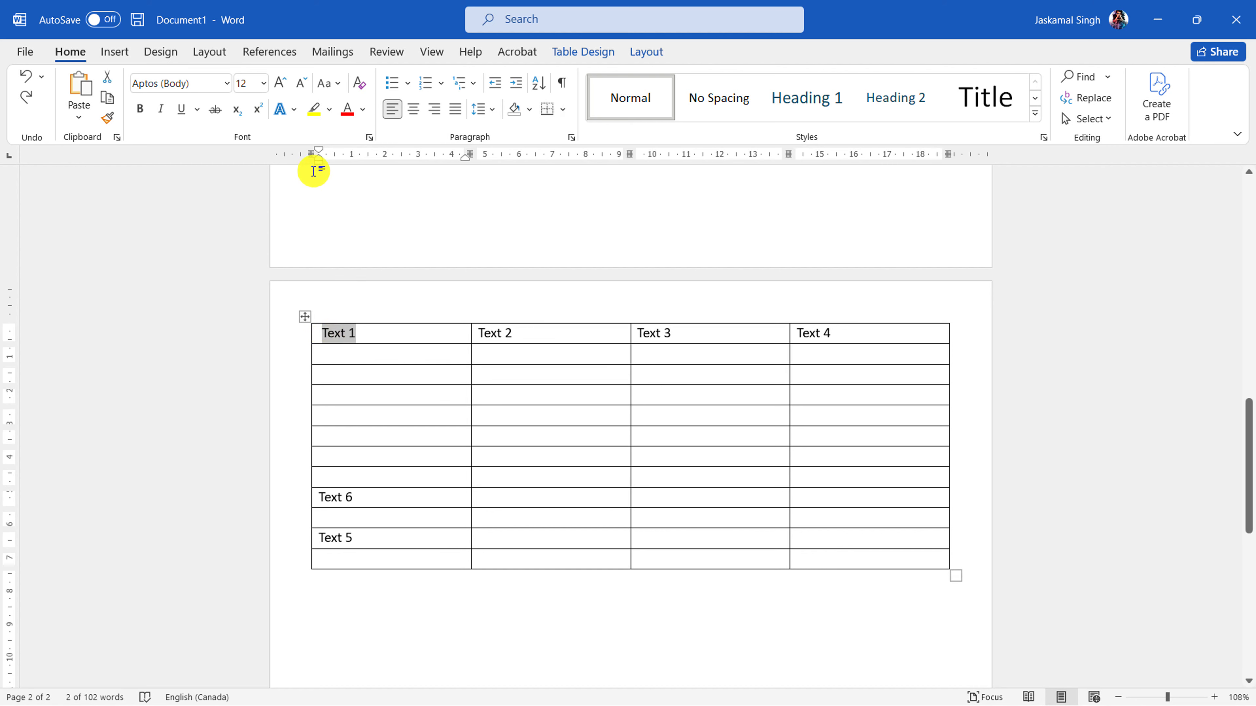
click(329, 109)
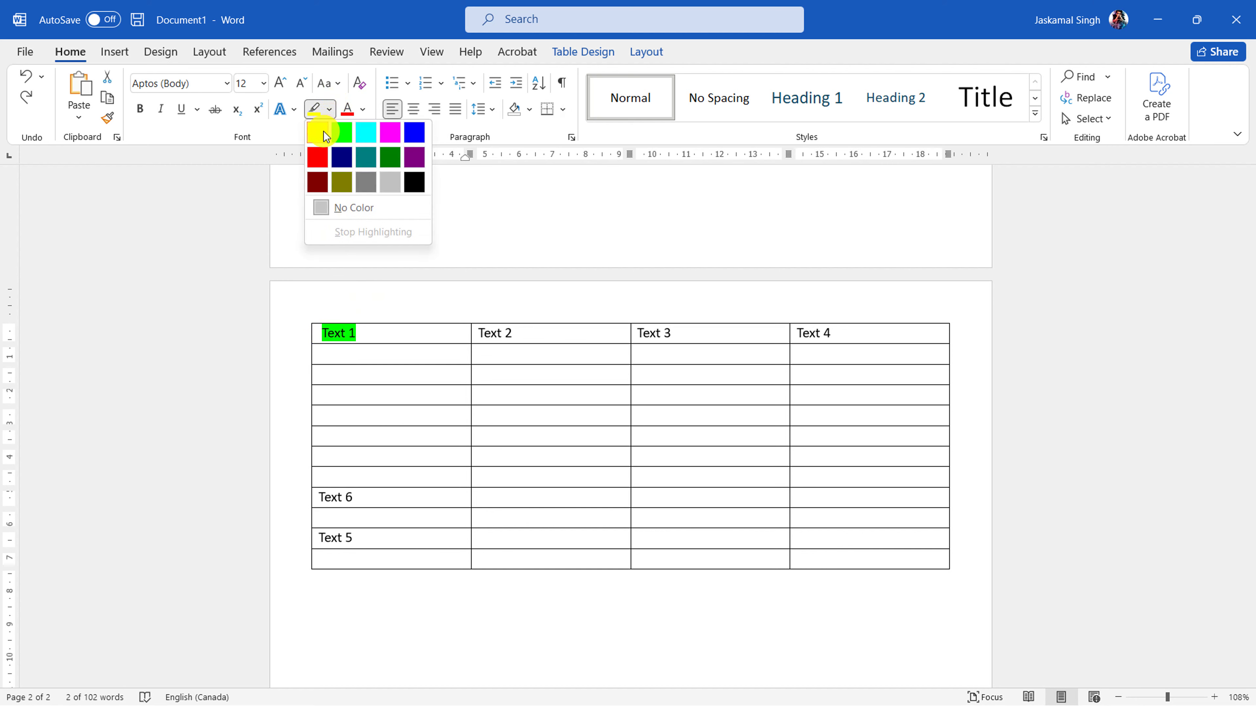
click(362, 109)
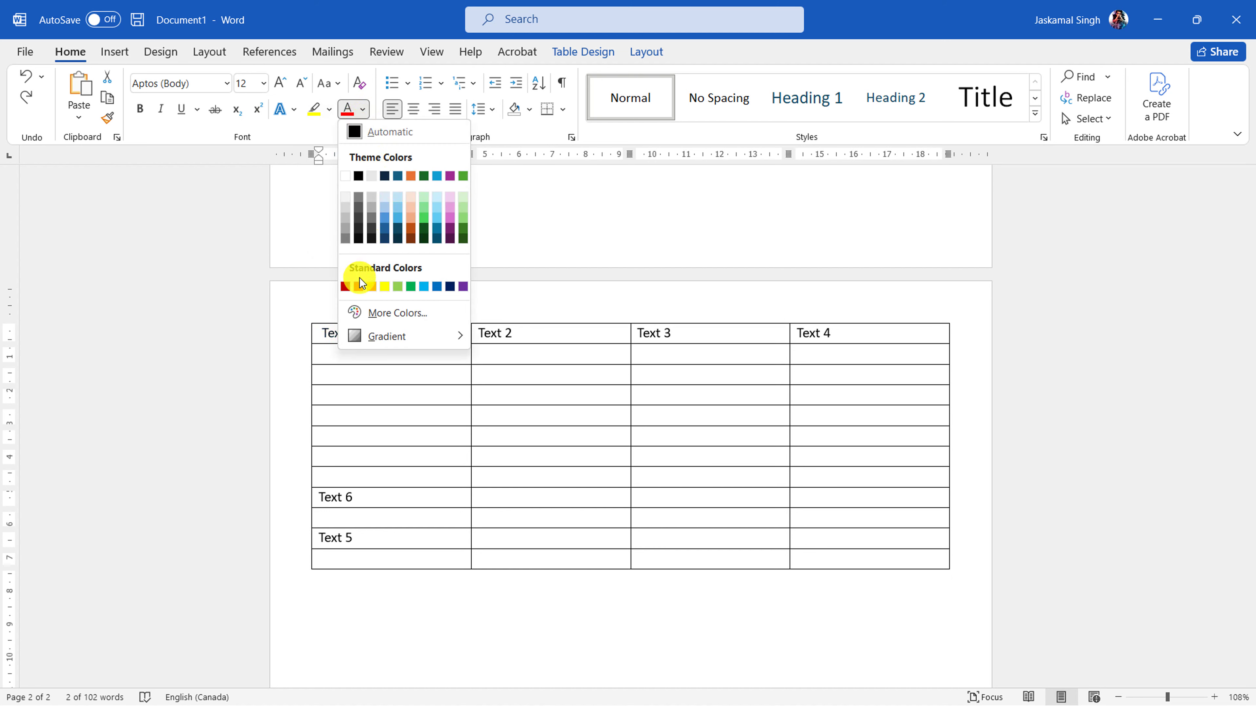
click(294, 110)
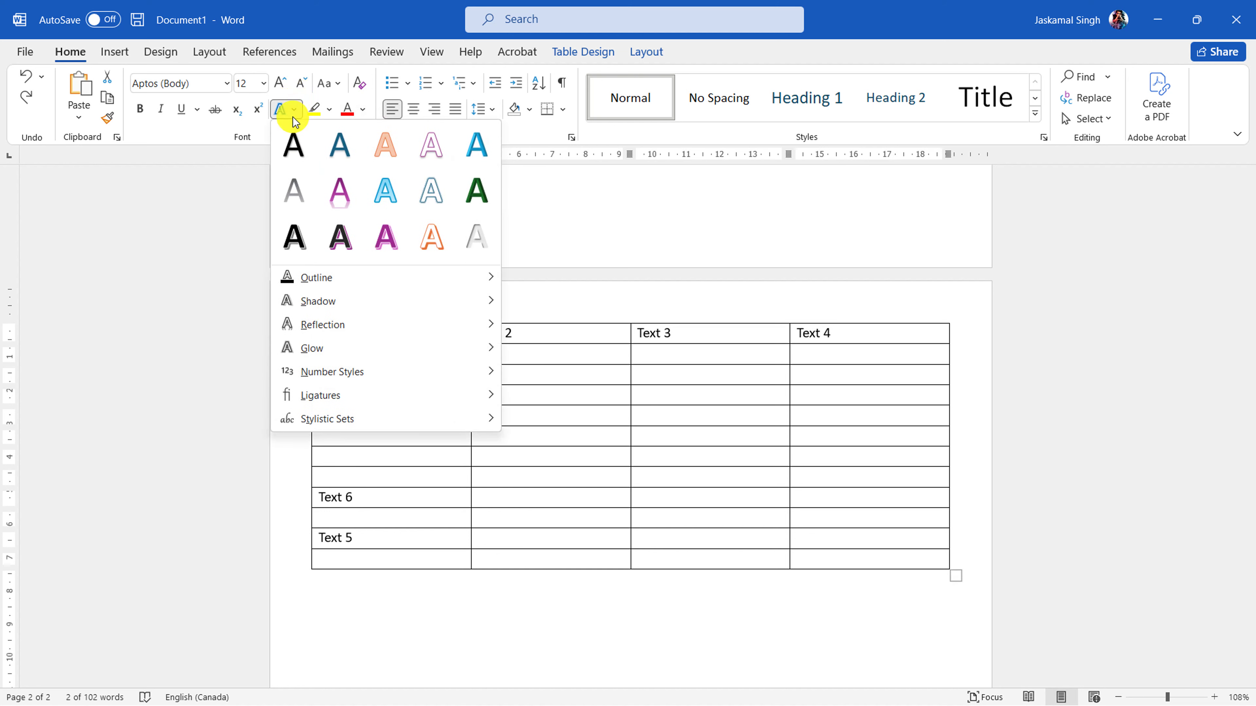
click(340, 193)
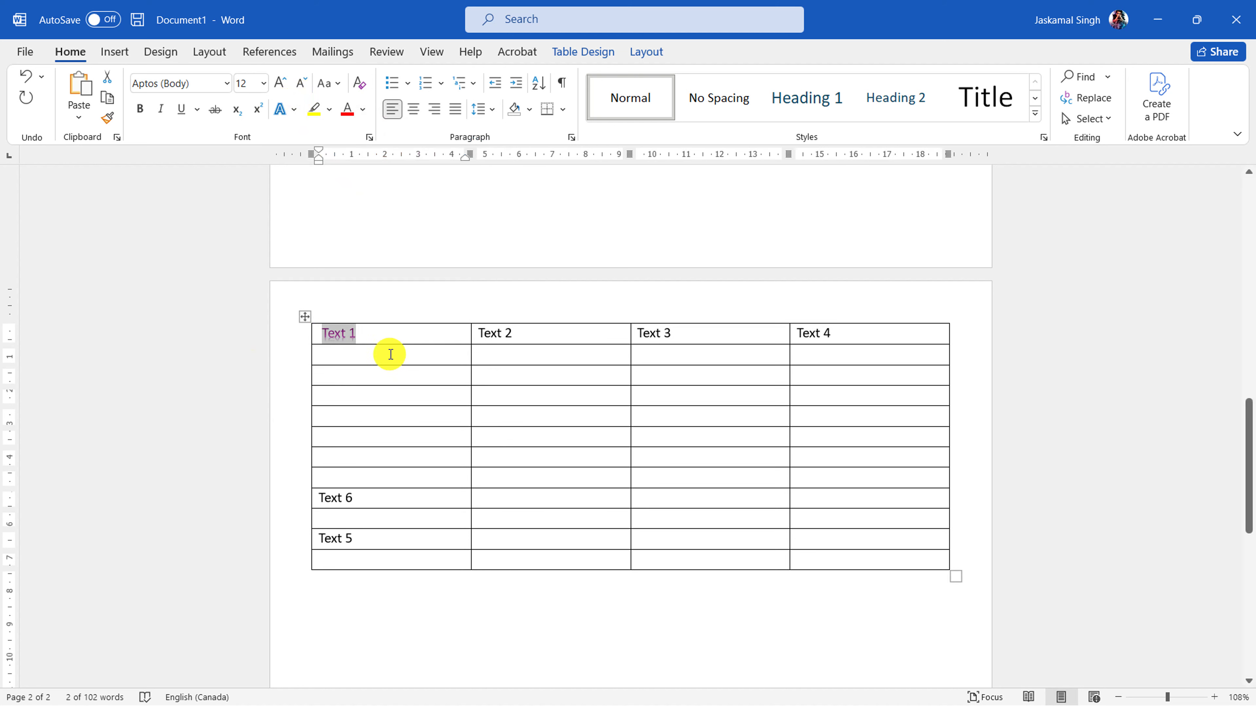
click(406, 340)
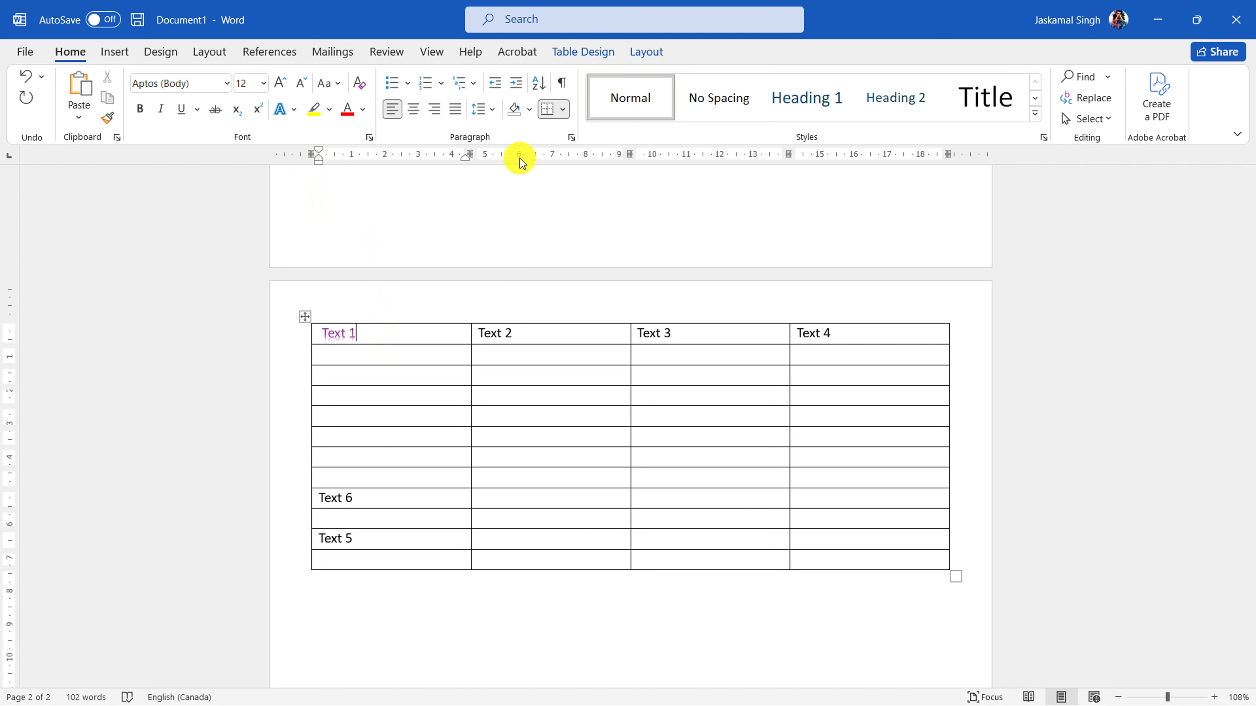
- Select the "Text 1" cell and increase the height of the table's top row to 2 cm
click(648, 53)
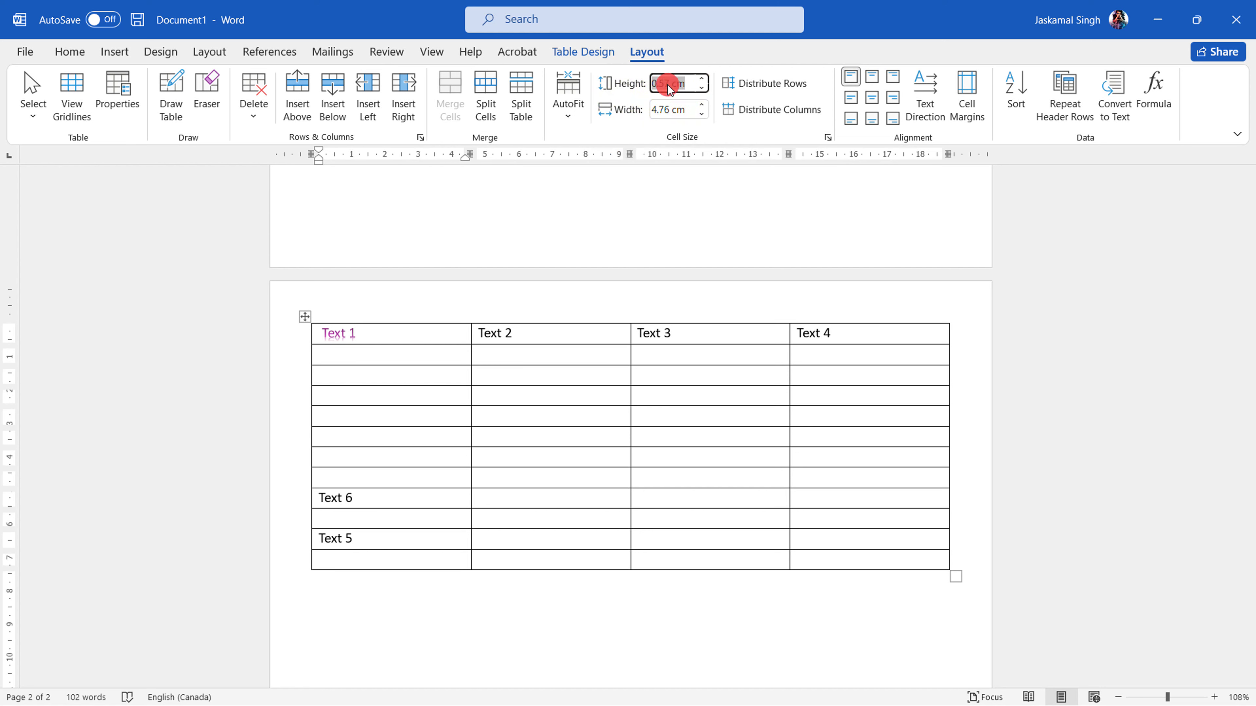
click(393, 331)
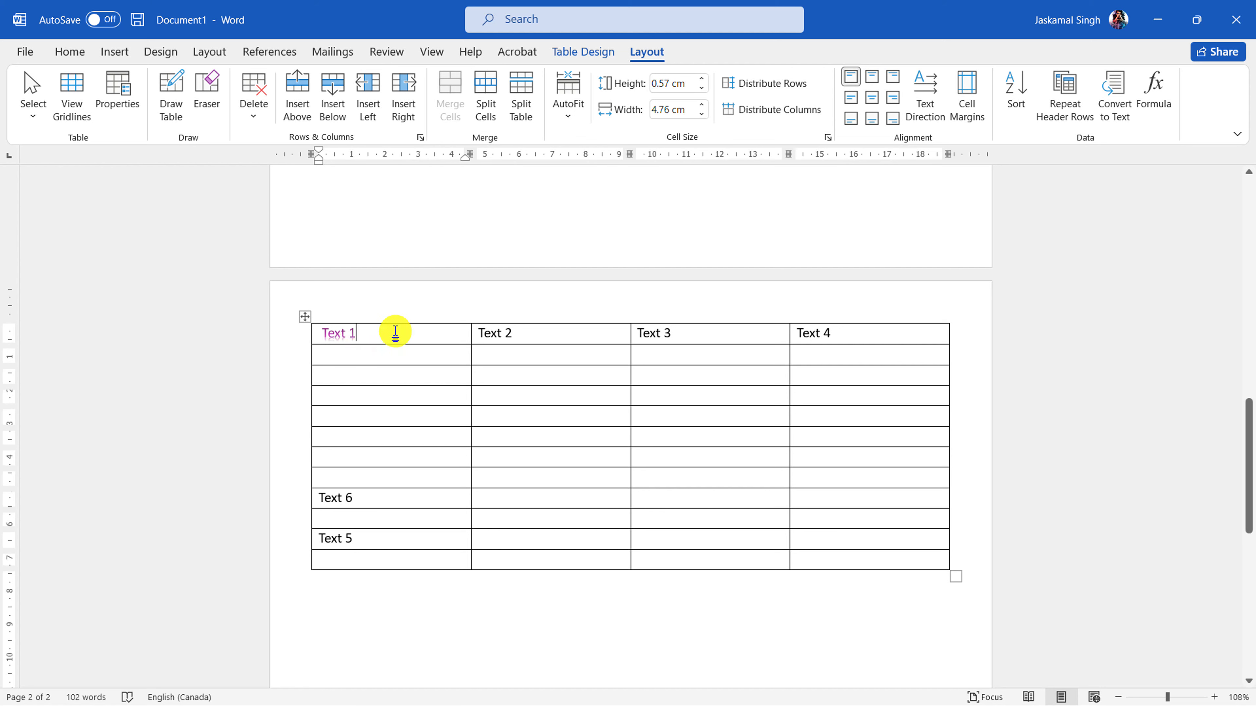
click(315, 343)
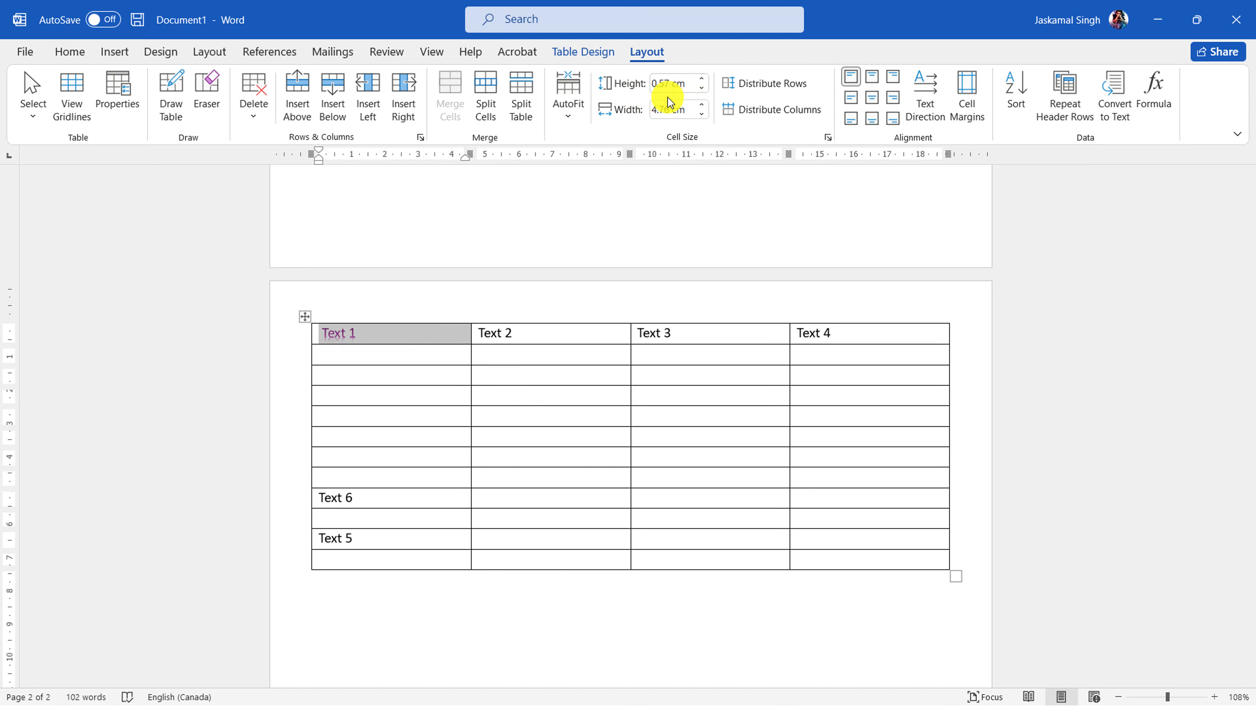
click(701, 79)
click(701, 79)
click(701, 79)
click(701, 79)
click(702, 79)
click(701, 79)
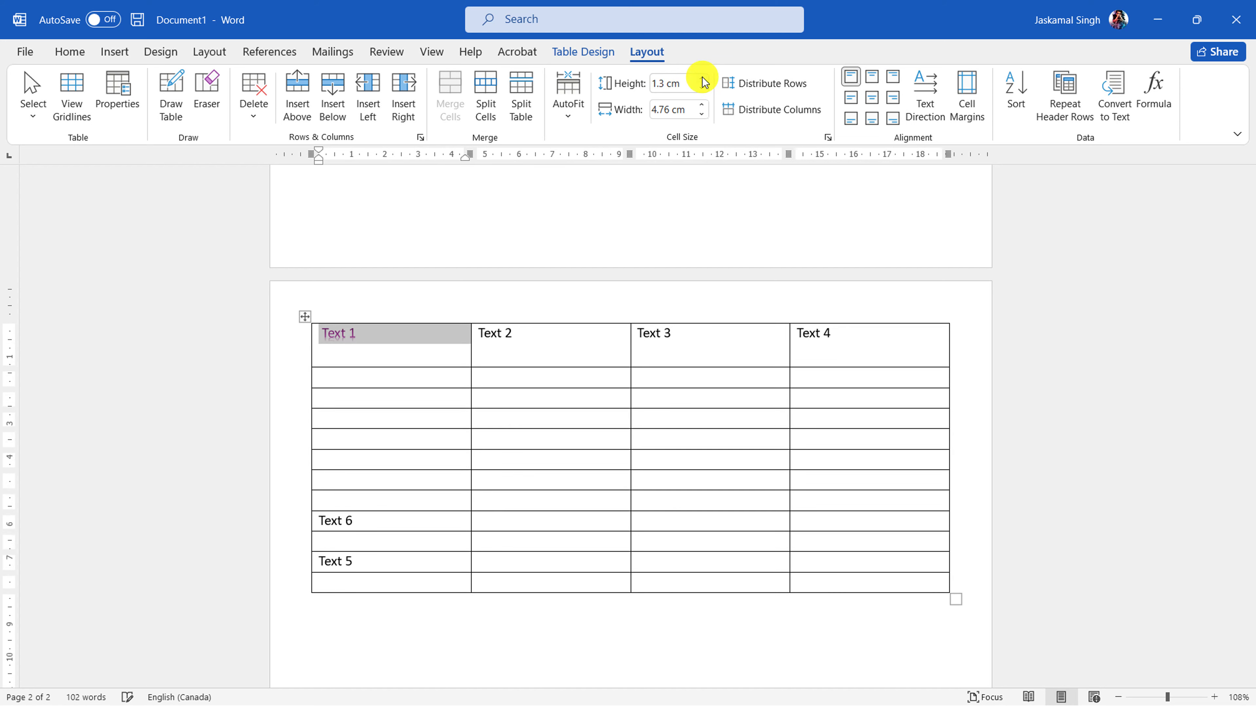
click(702, 79)
click(702, 79)
click(701, 79)
click(701, 79)
click(702, 79)
click(702, 79)
click(701, 79)
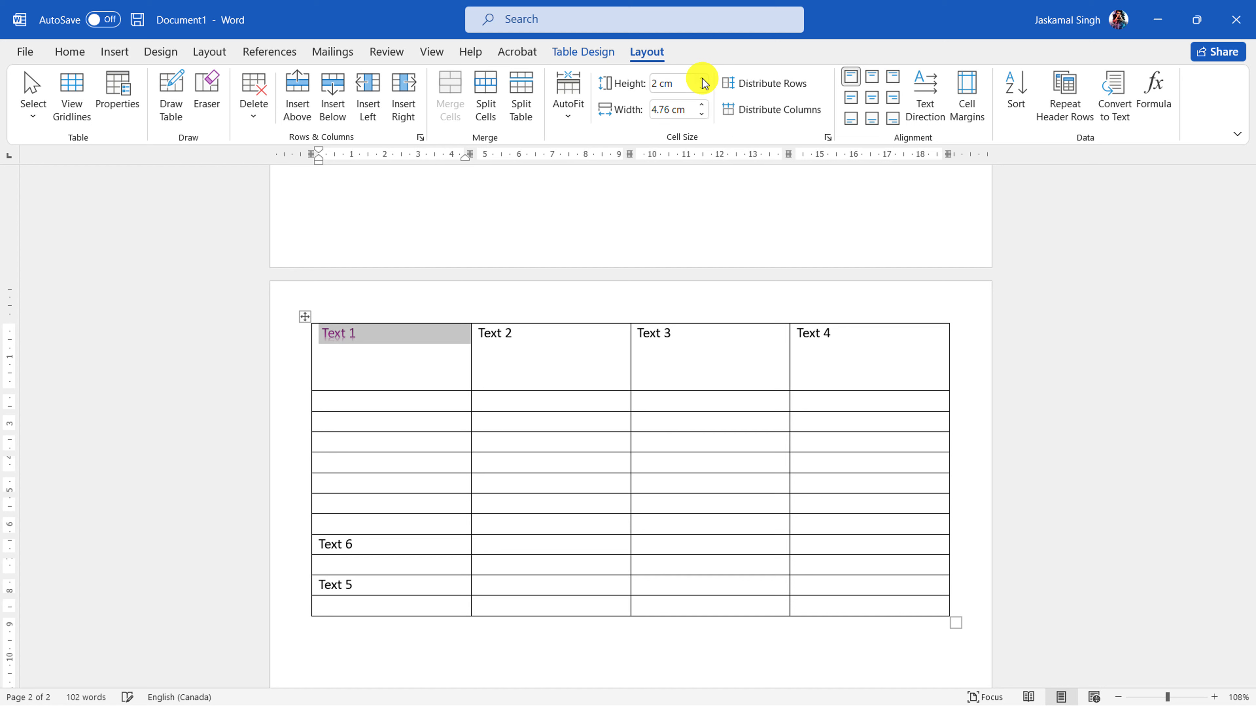
- Select the "Text 1" cell on its own and, separately, the table's whole top row
click(374, 366)
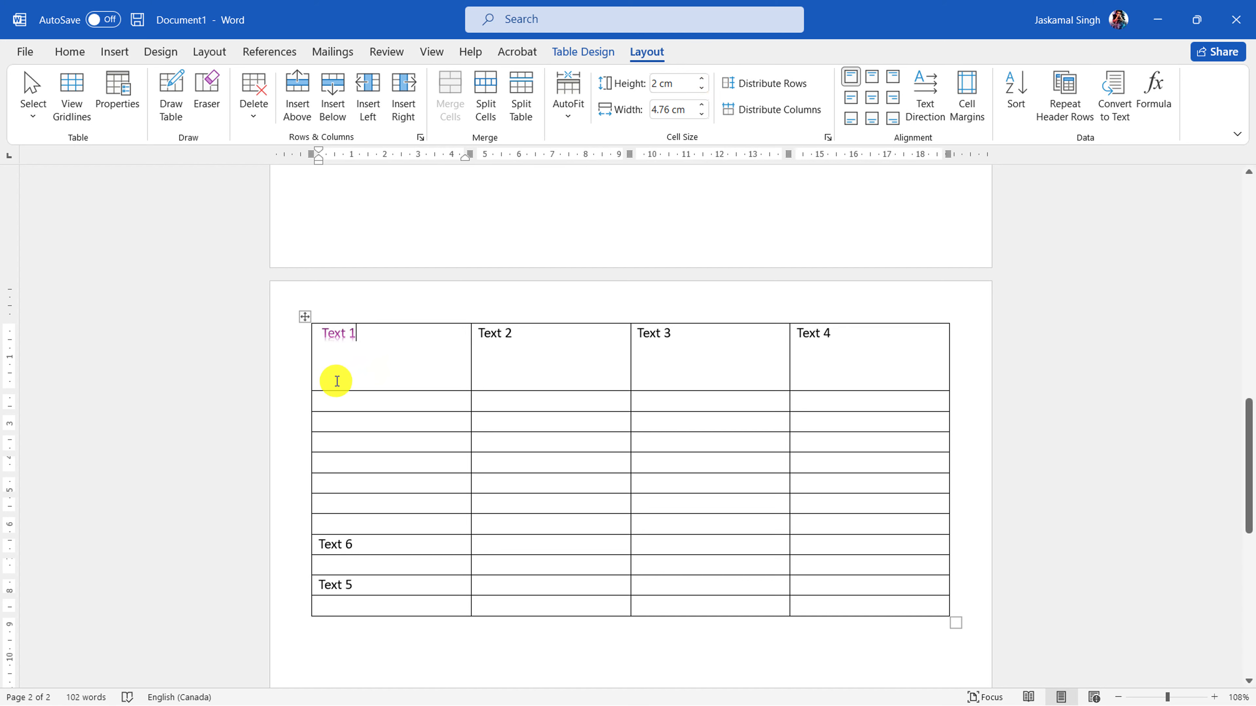
click(311, 386)
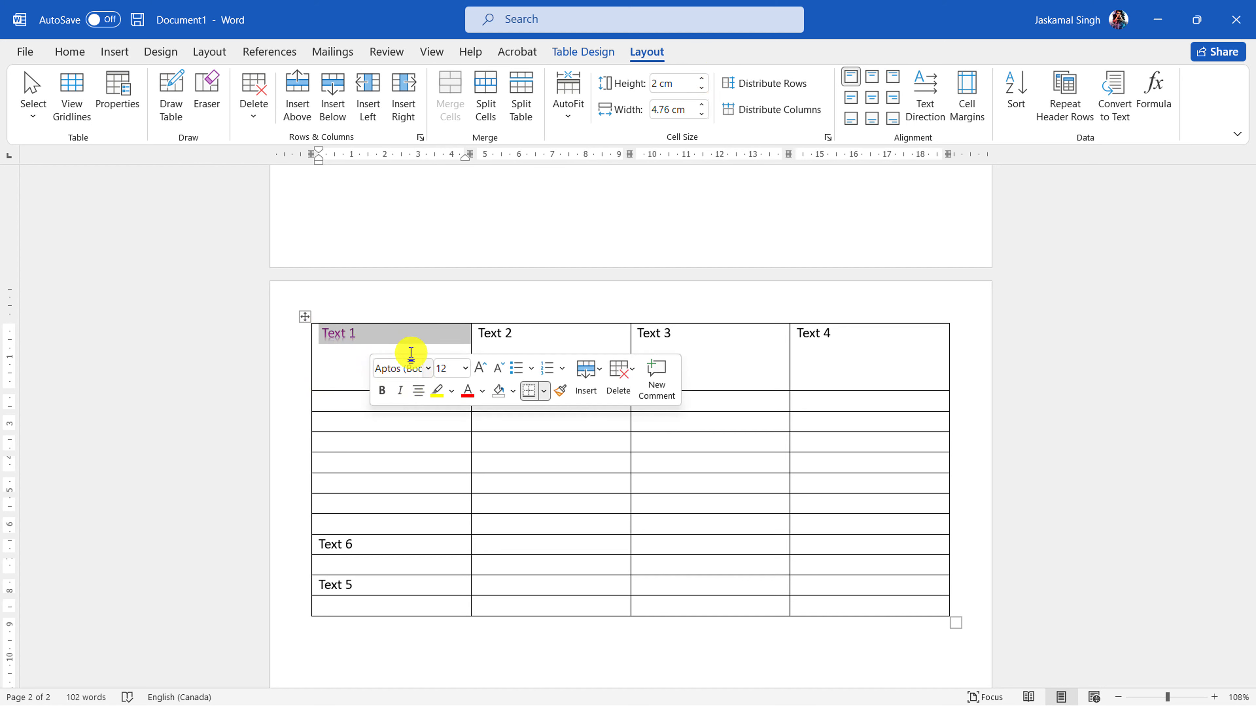
click(391, 339)
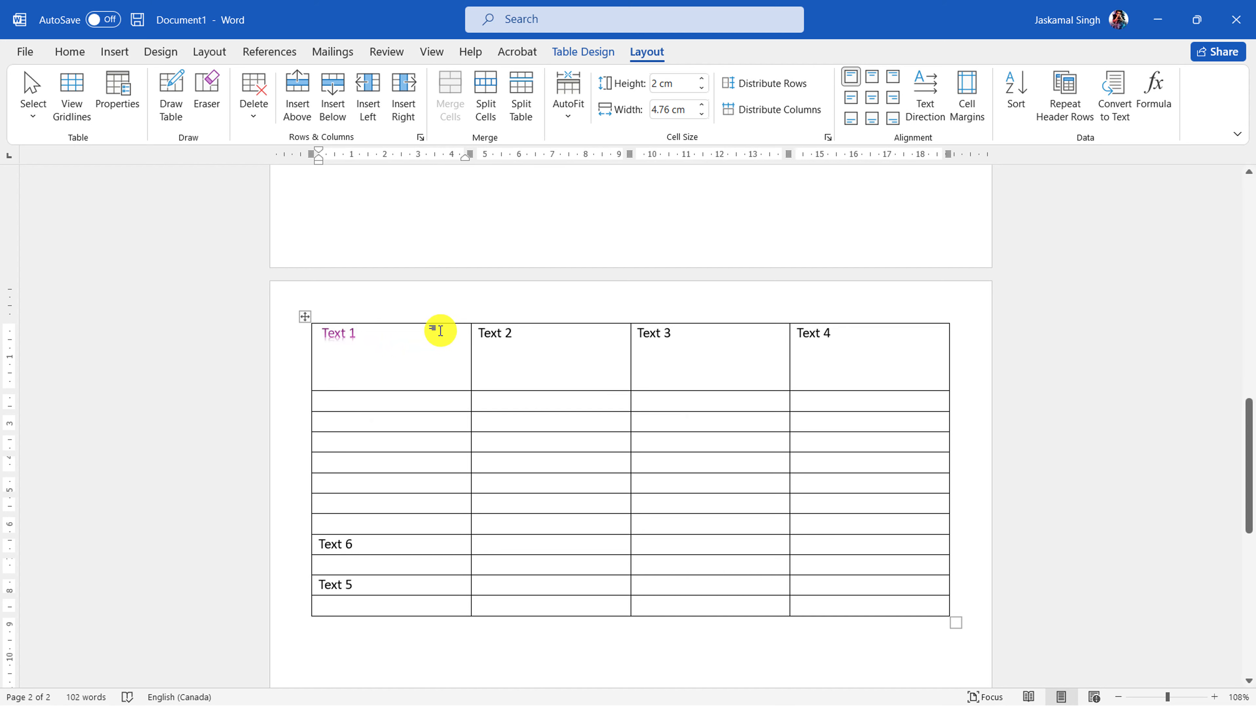
click(254, 368)
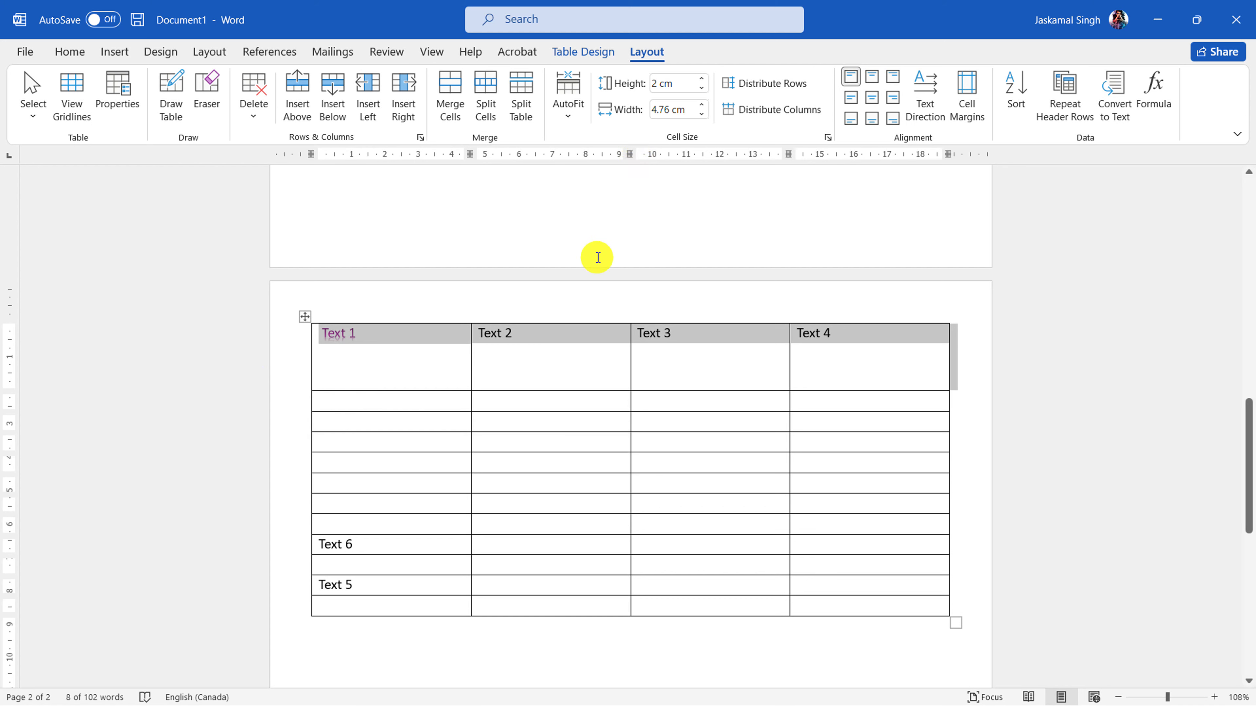
- Undo the height increases made to the table's top row
click(386, 385)
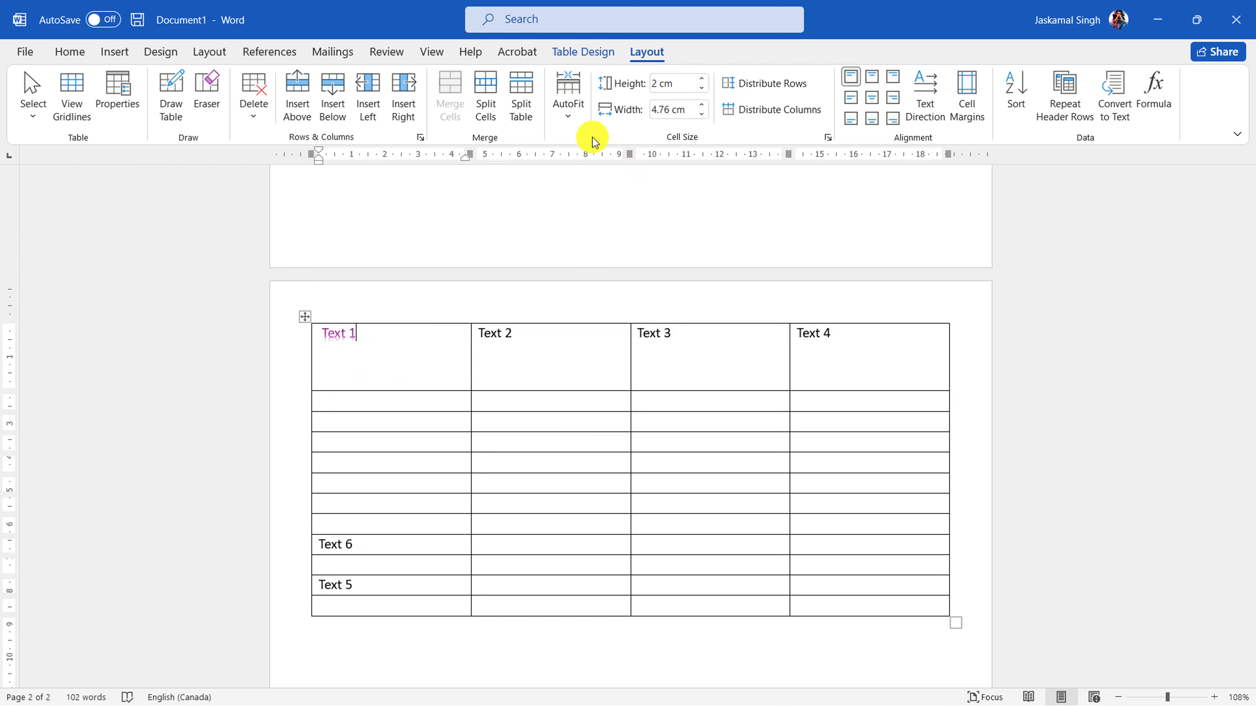
key(ctrl+z)
key(ctrl+z)
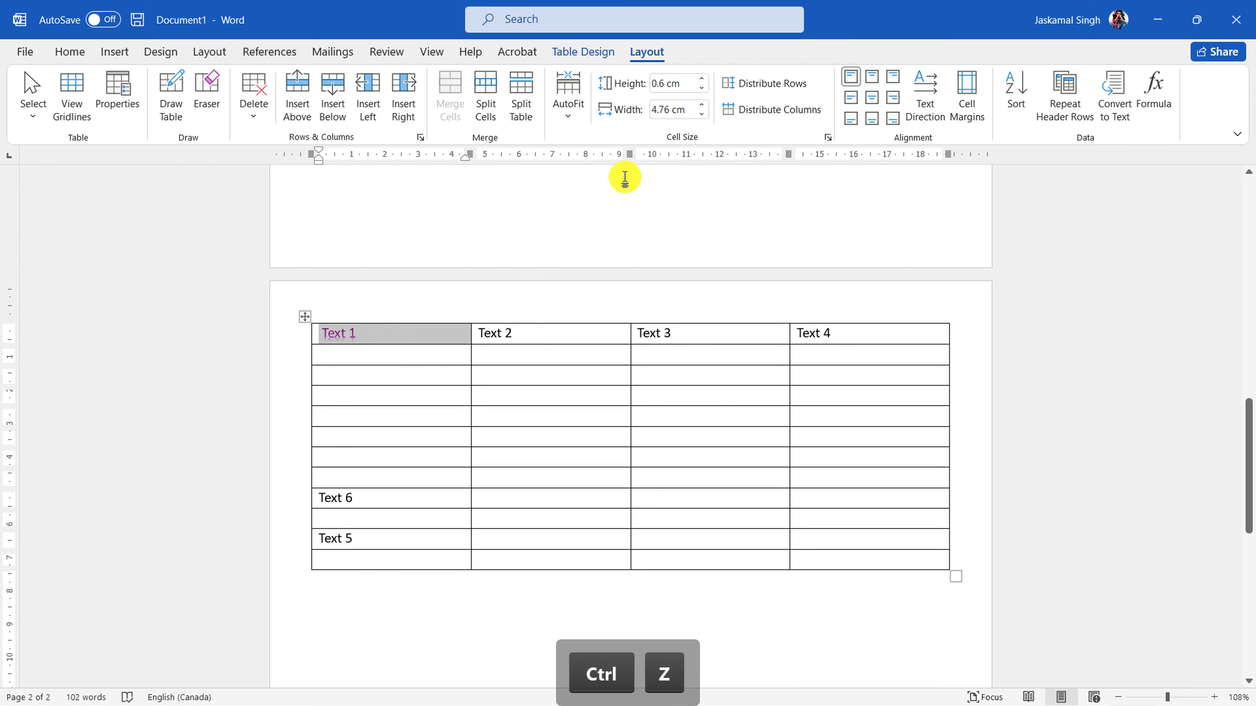
- Increase the width of the "Text 1" cell to 6.4 cm
click(702, 105)
click(702, 105)
click(701, 105)
click(701, 105)
click(701, 105)
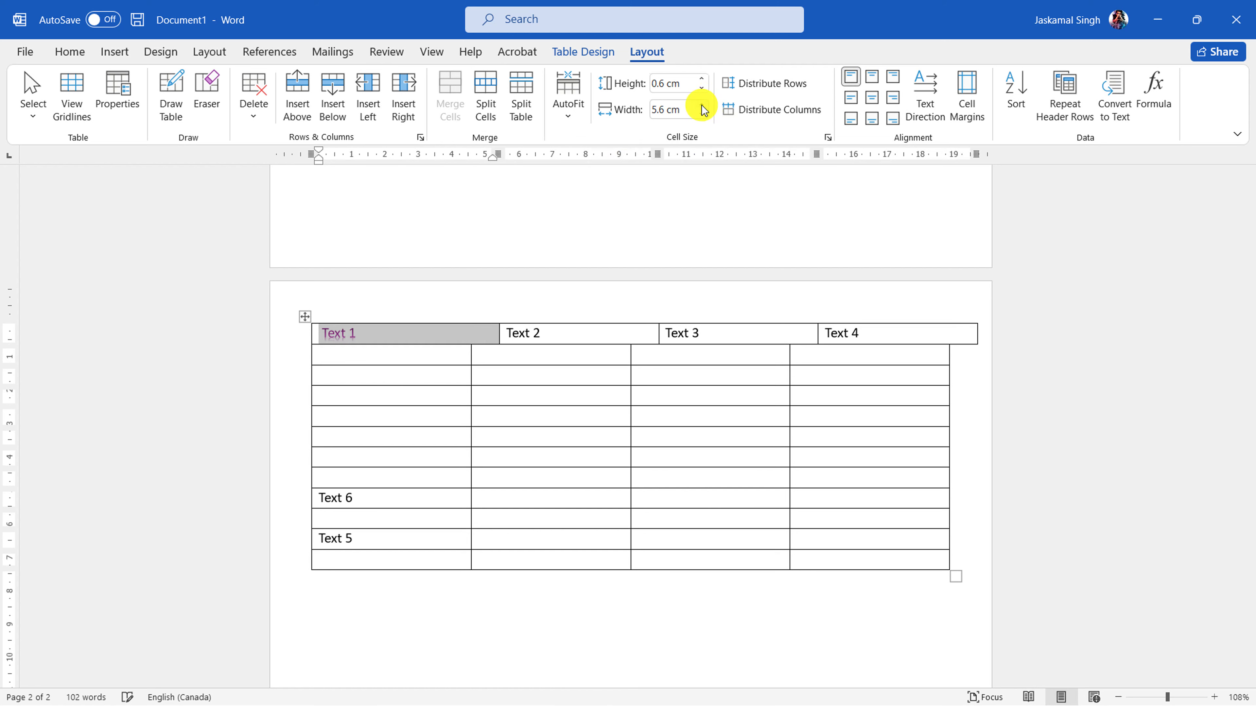
click(701, 105)
click(701, 105)
click(702, 105)
click(701, 105)
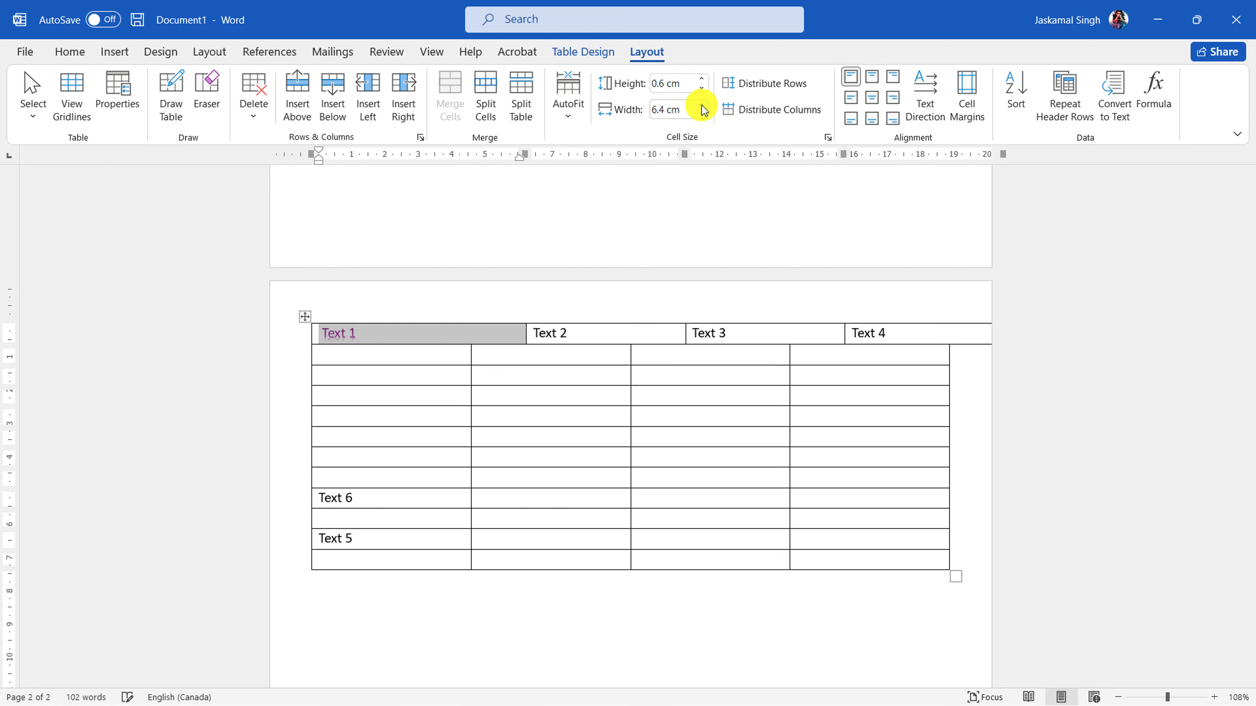
- Reduce the width of the table's first column to 1.2 cm
click(284, 333)
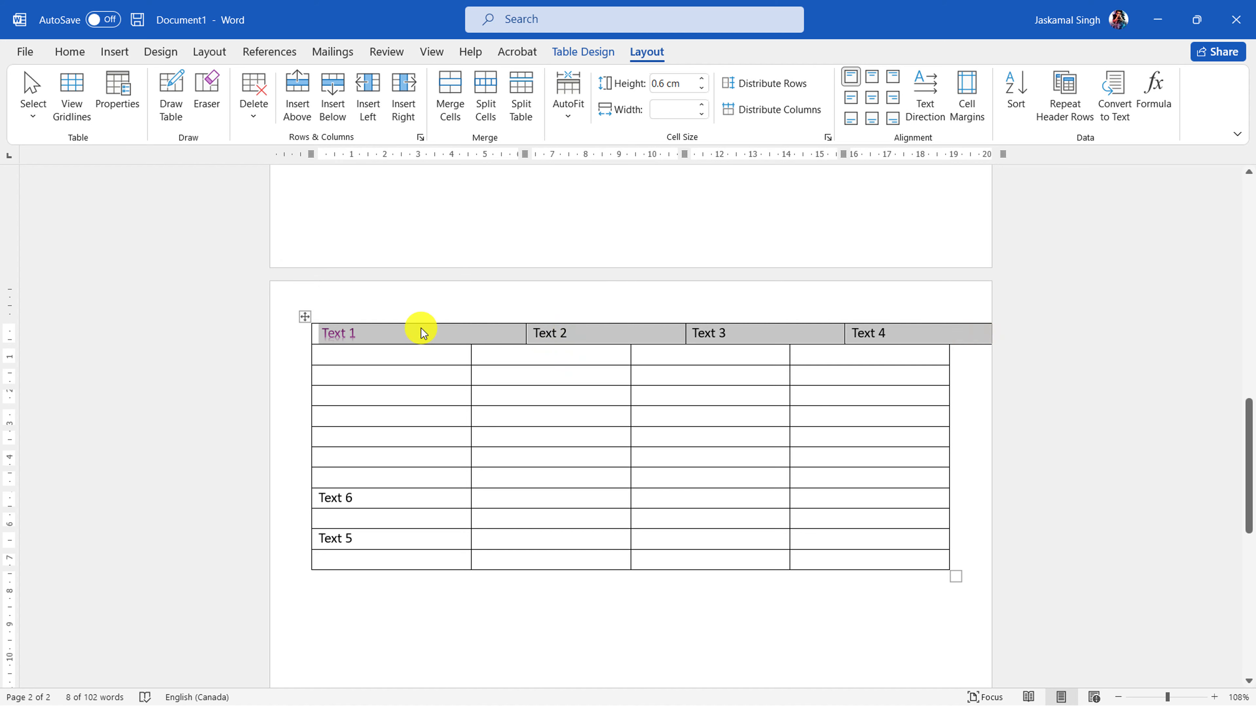
click(401, 301)
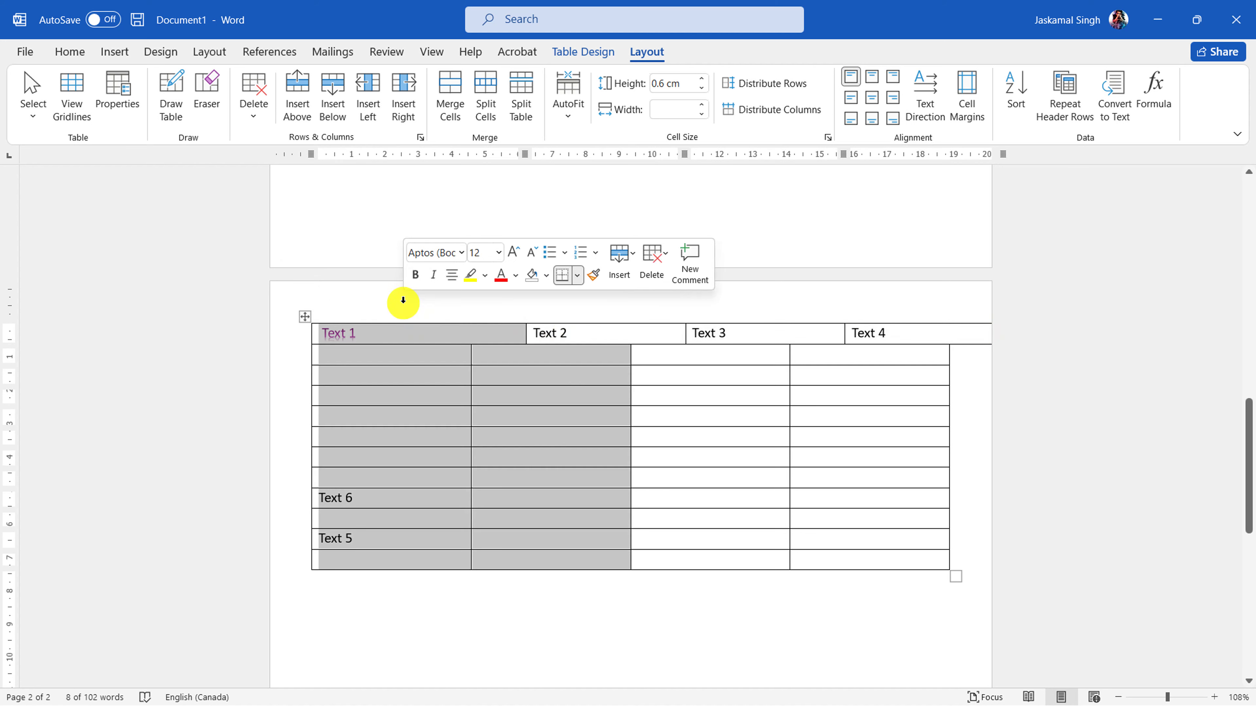
click(541, 356)
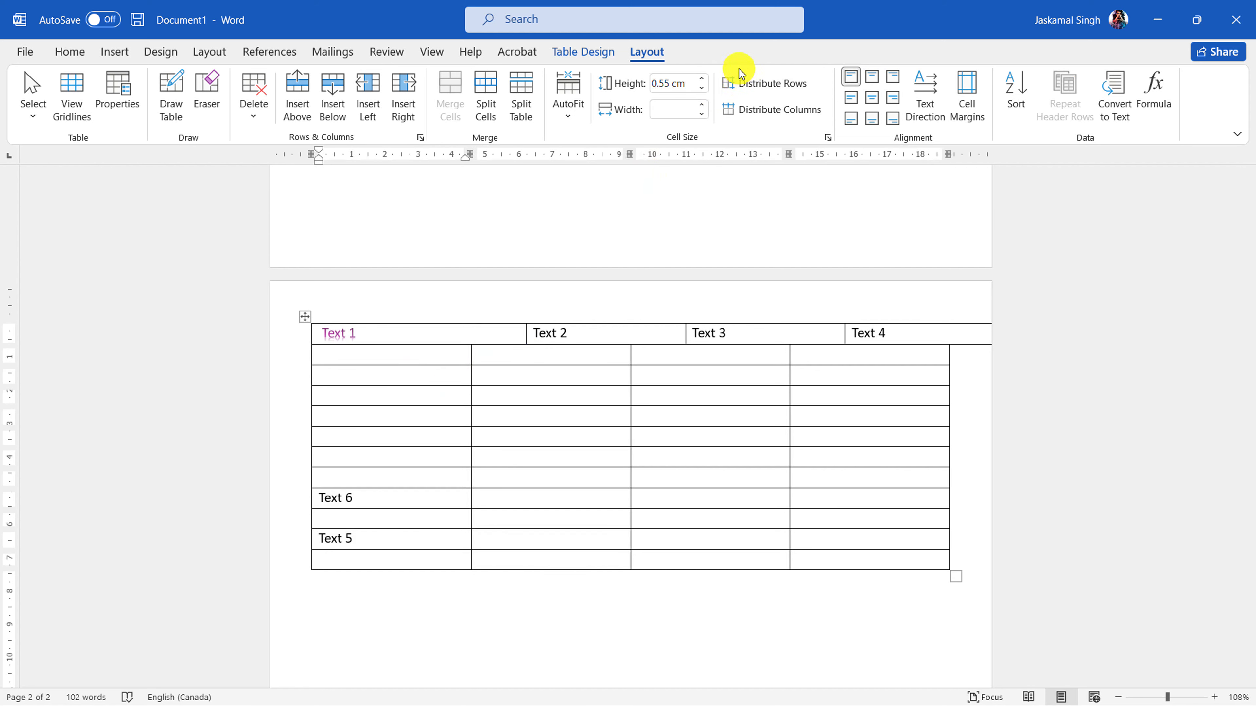
click(705, 104)
click(705, 104)
click(705, 104)
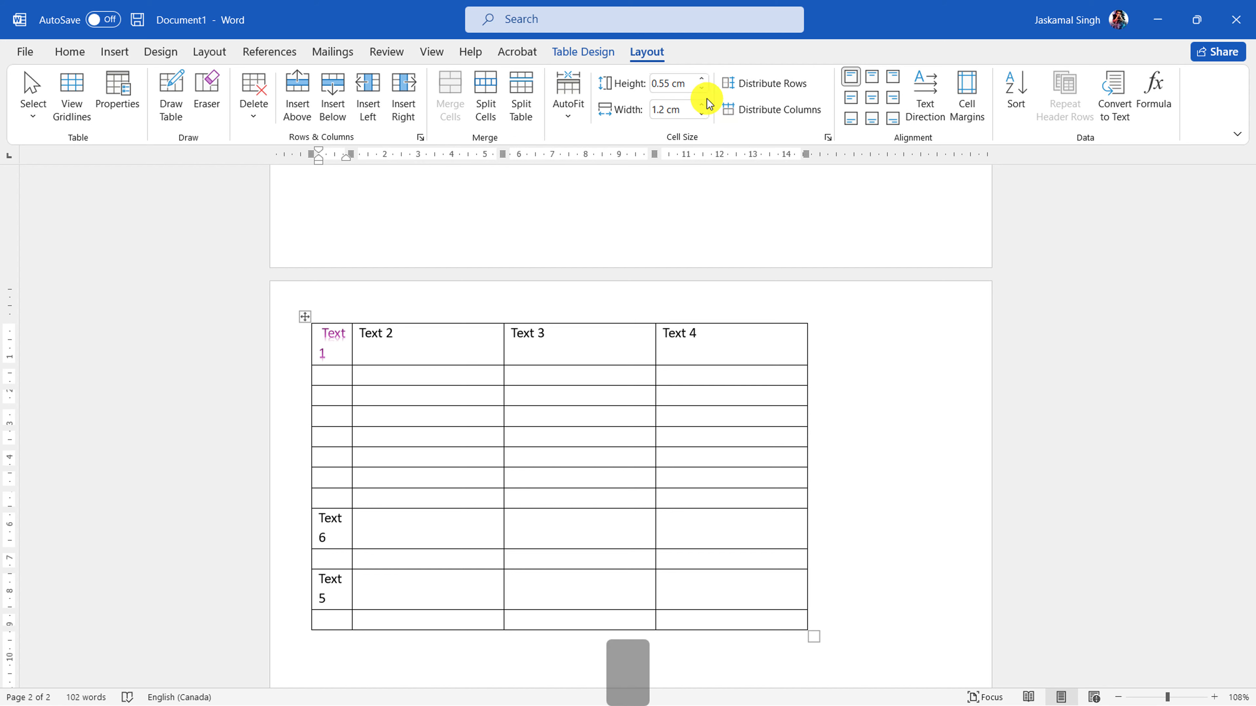
- Undo the width reductions made to the table's first column
key(ctrl+z)
key(ctrl+z)
key(ctrl+z)
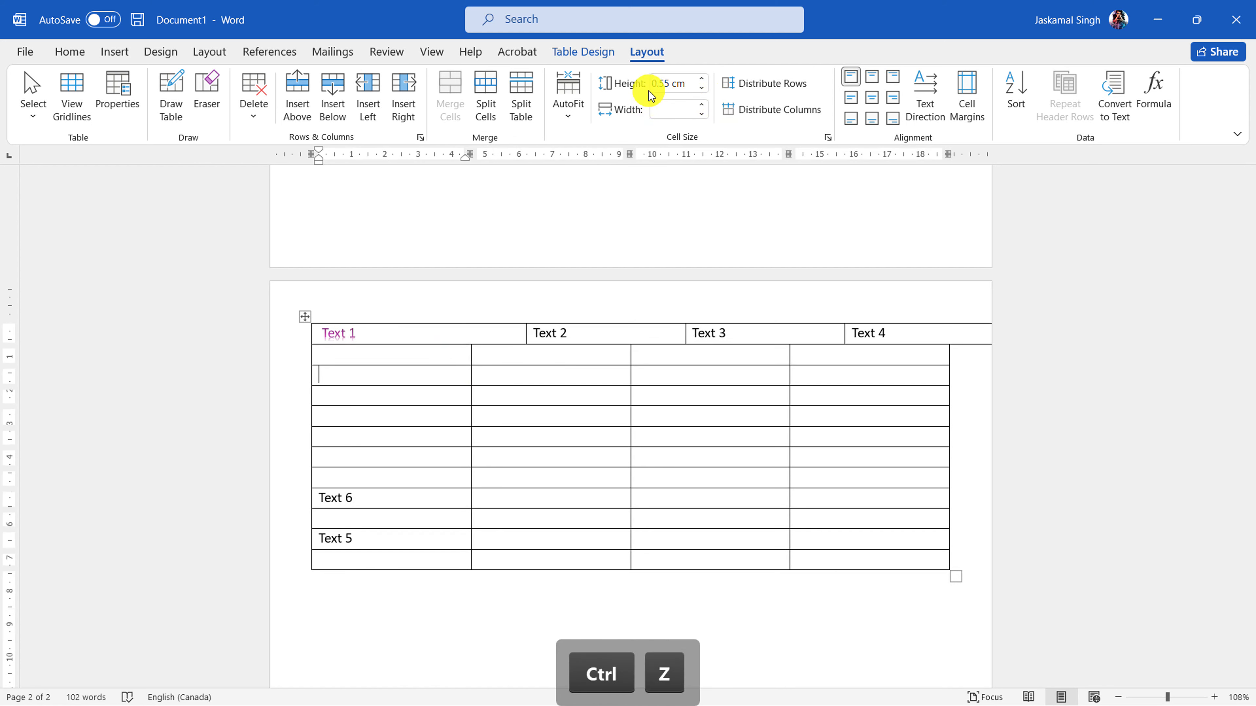
- Set the first column's width to 2 cm, and undo that change
text(2)
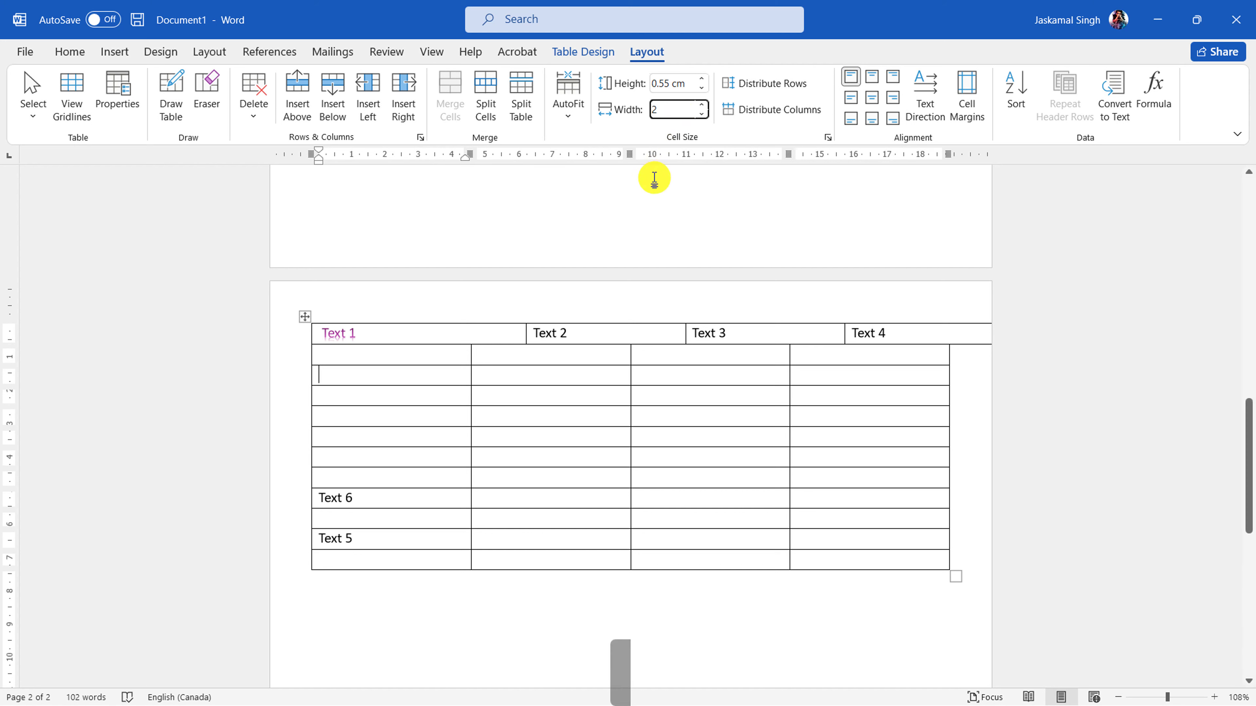
click(529, 376)
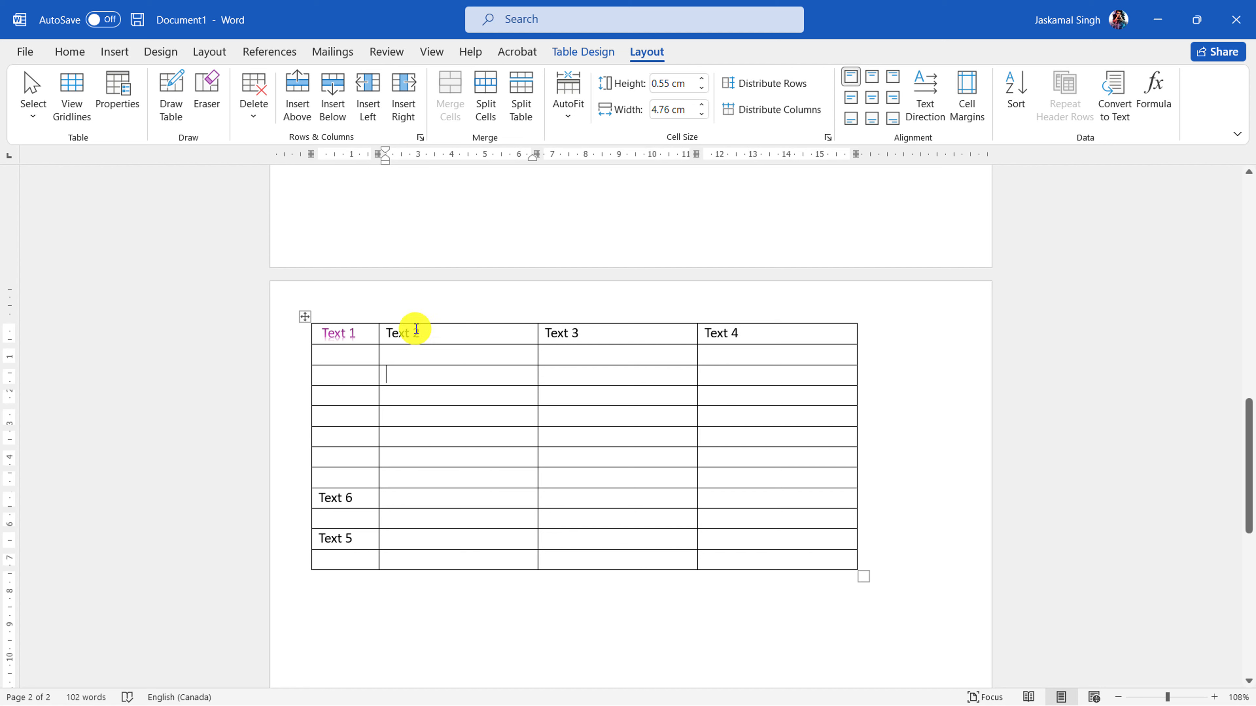
key(ctrl+z)
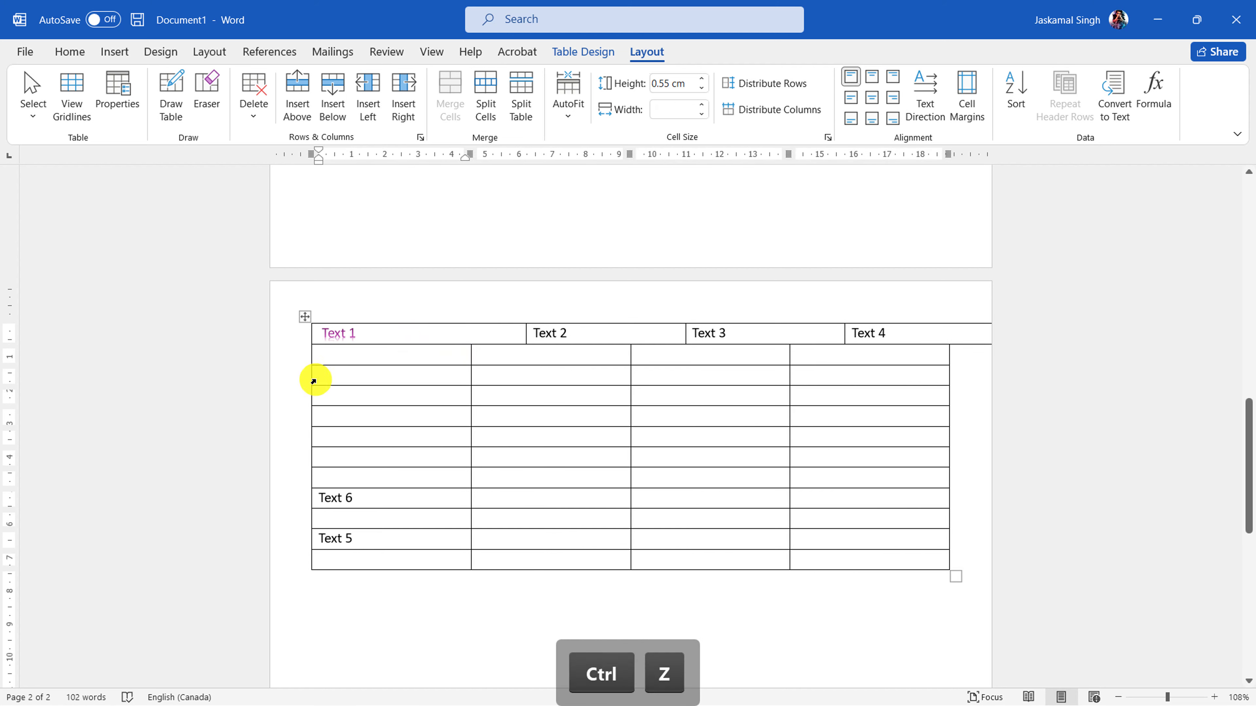
- Select only the first cell of the third row and increase its width to 4.9 cm
click(313, 381)
click(702, 105)
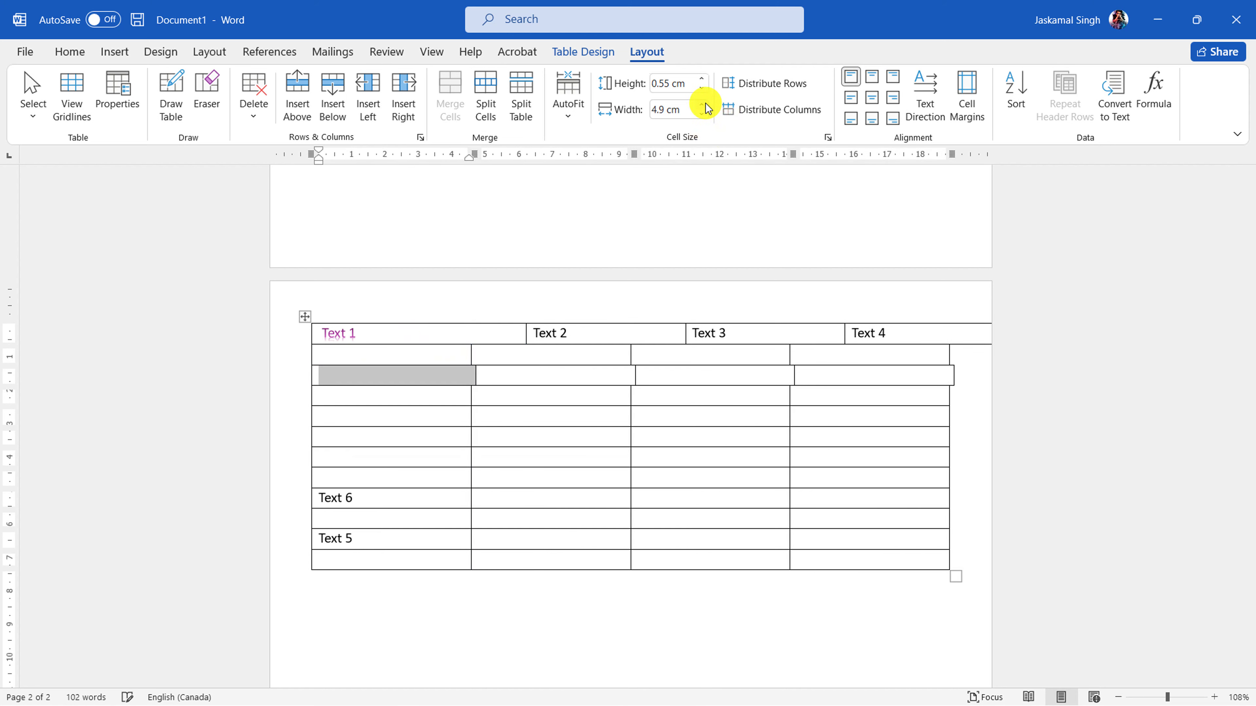
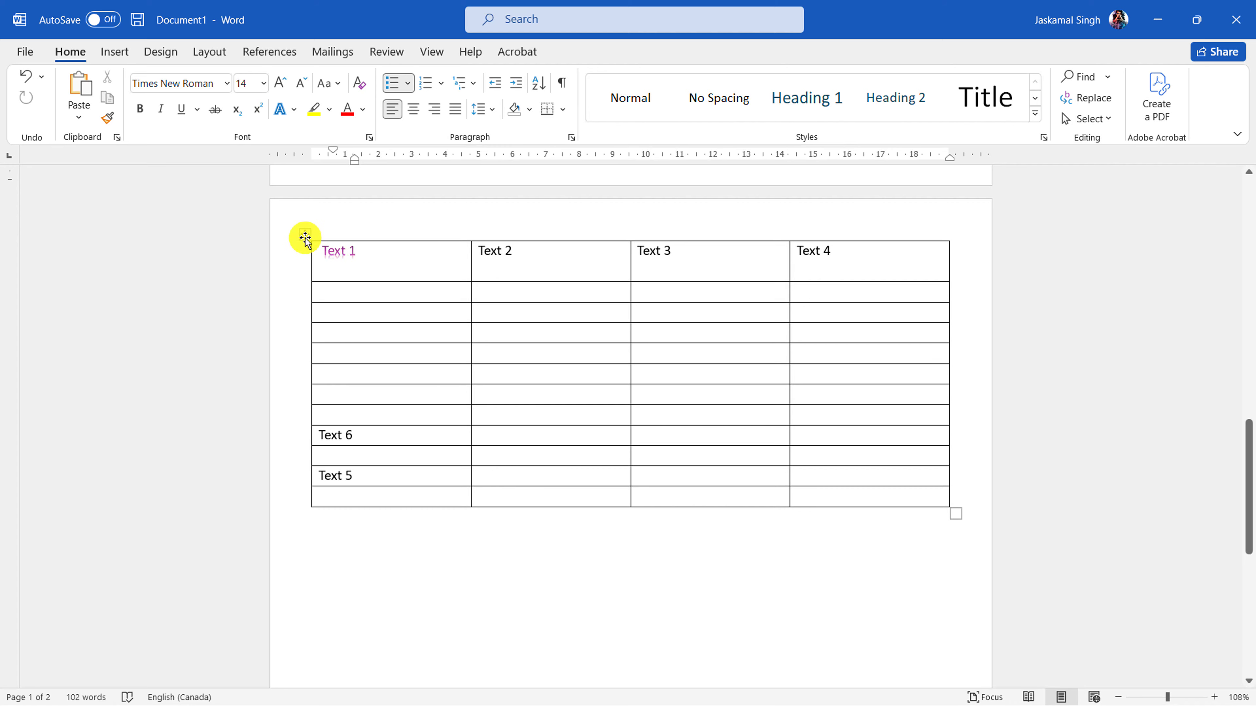
- Select the whole table and apply the Plain Table 3 style
click(305, 238)
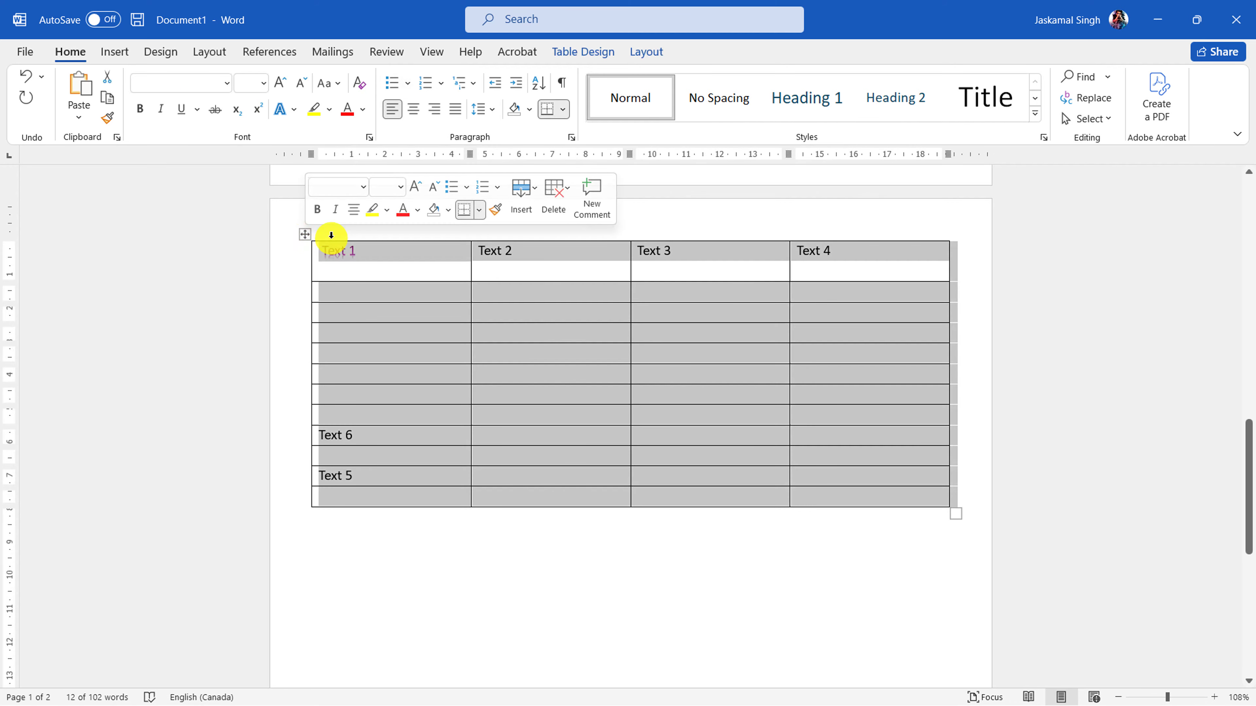
click(589, 52)
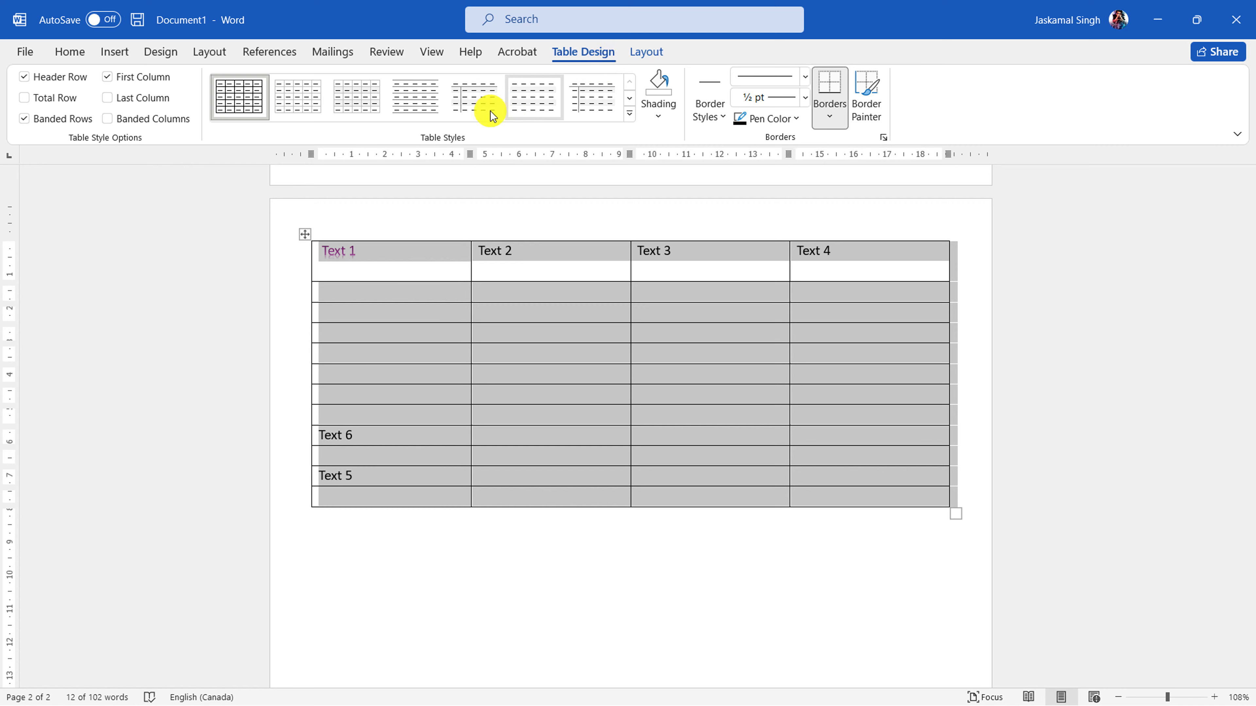
click(629, 116)
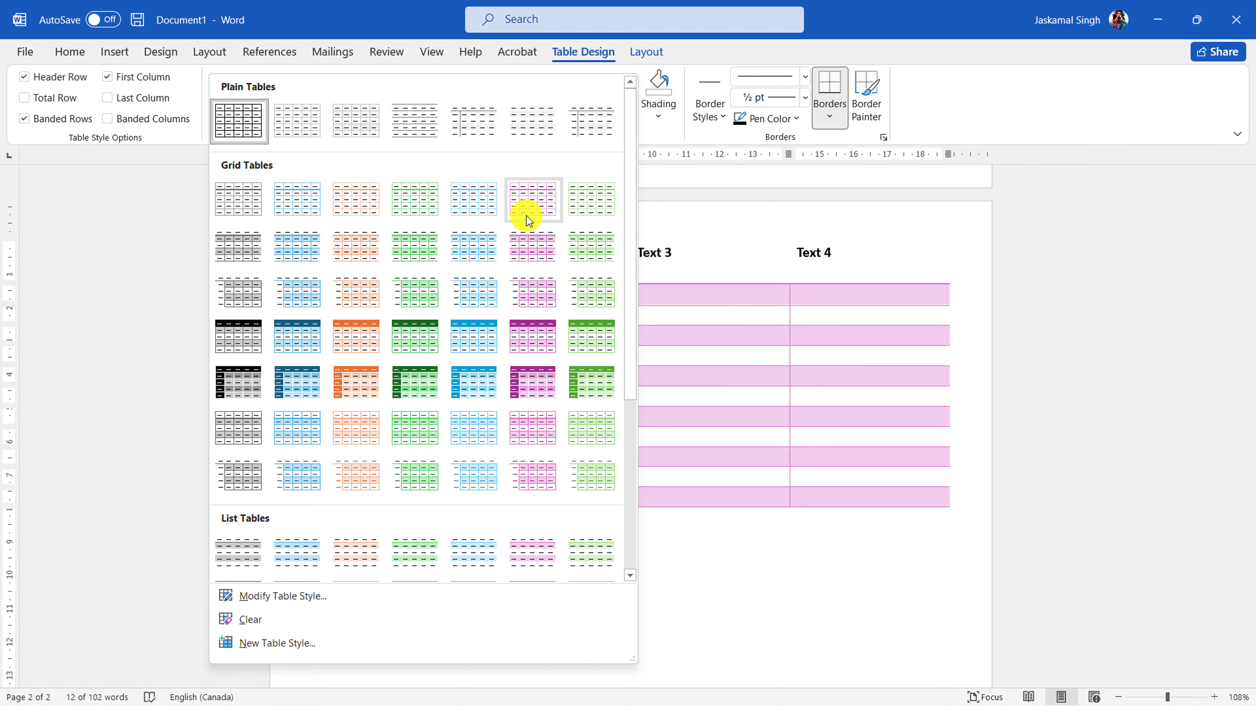
click(483, 130)
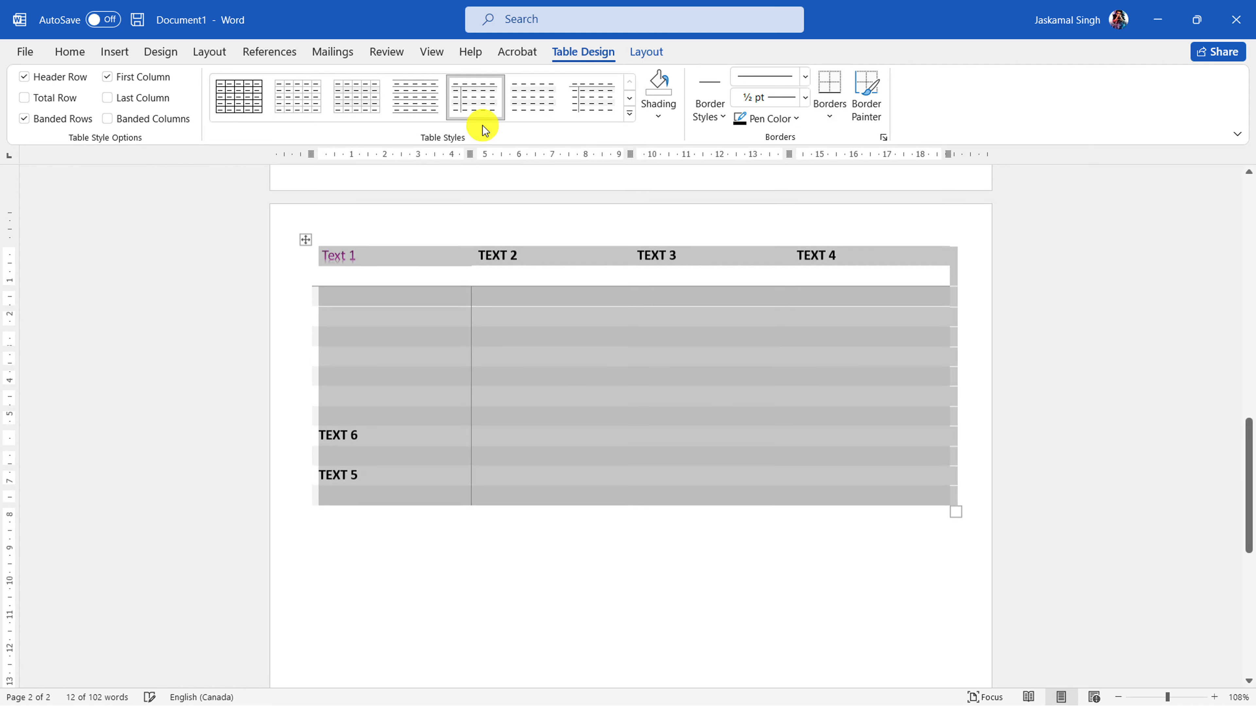
click(521, 394)
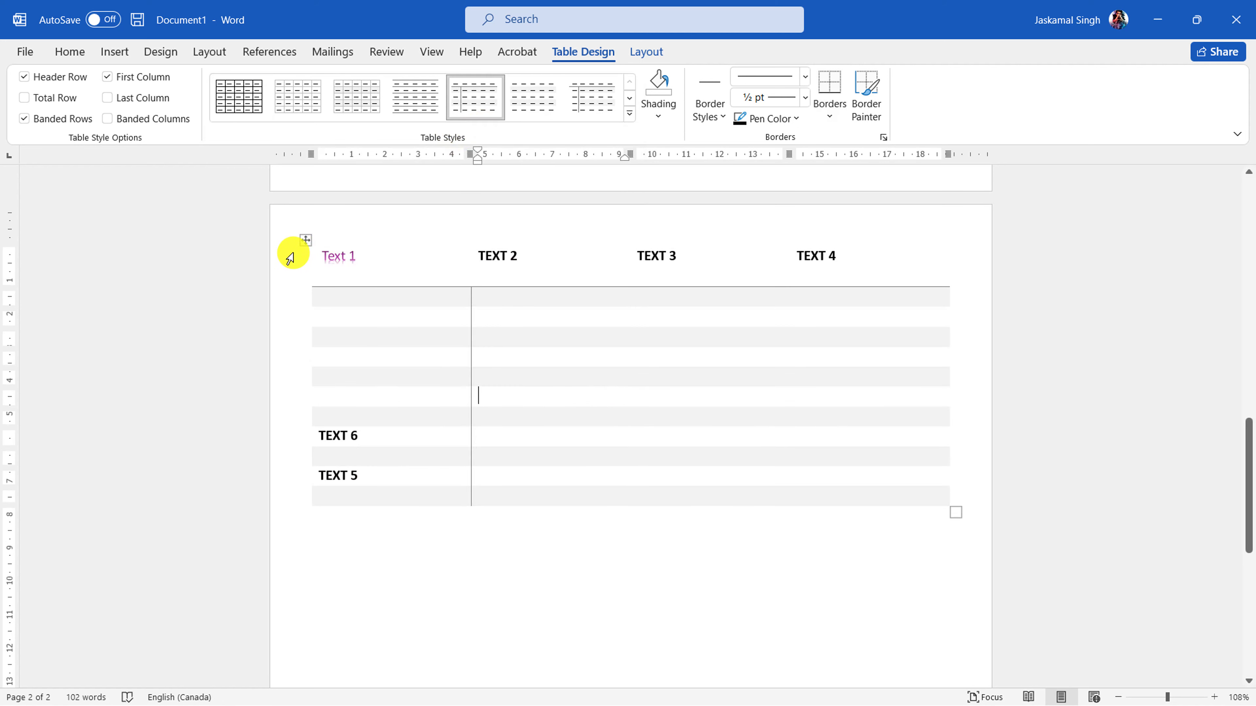
- Fill the row below the headings with the sample entries "sdfvb", "Yufgjg", "Kgkjg" and "Kg"
click(370, 298)
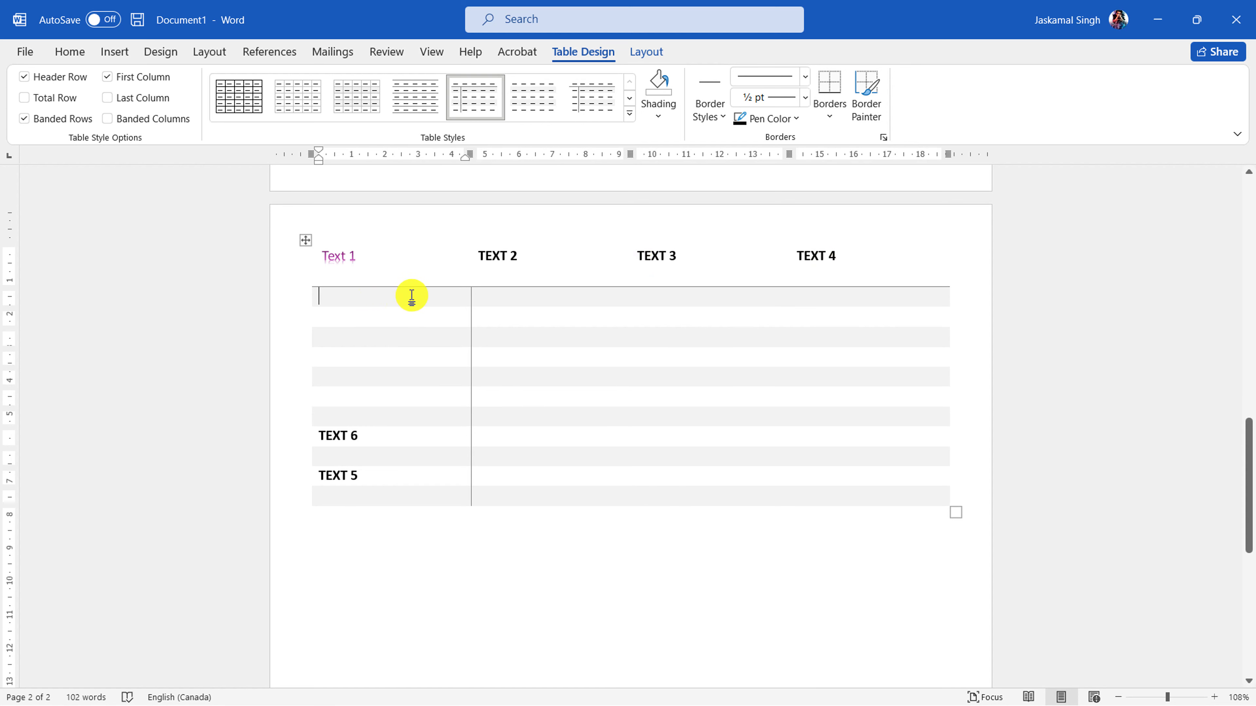
text(SDFVB)
key(Tab)
text(Yufgig)
key(Tab)
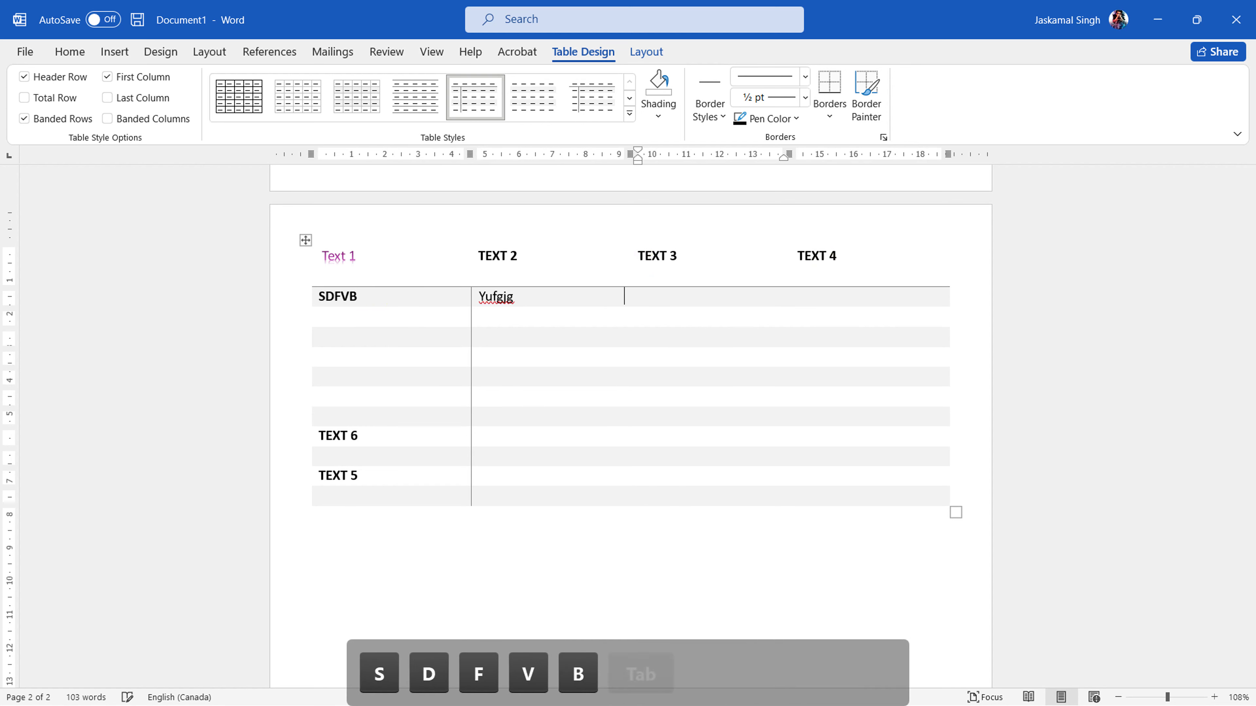
text(kgkjg)
key(Tab)
text(kg)
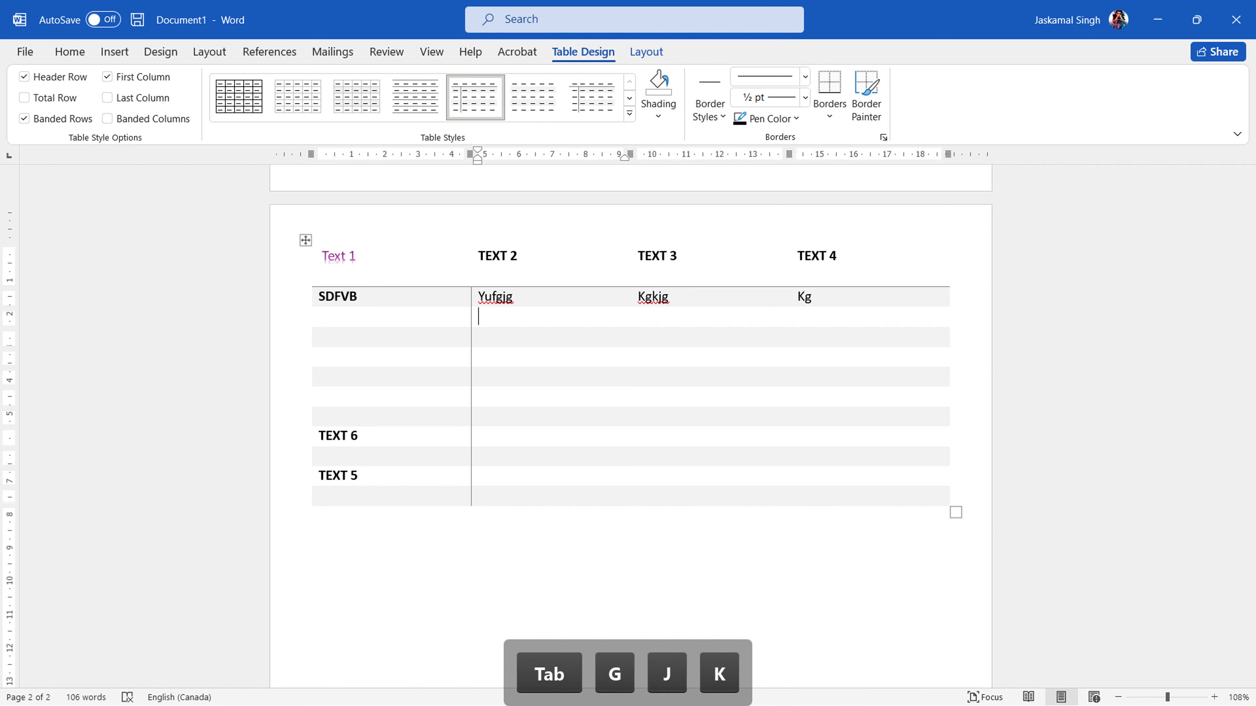
key(Tab)
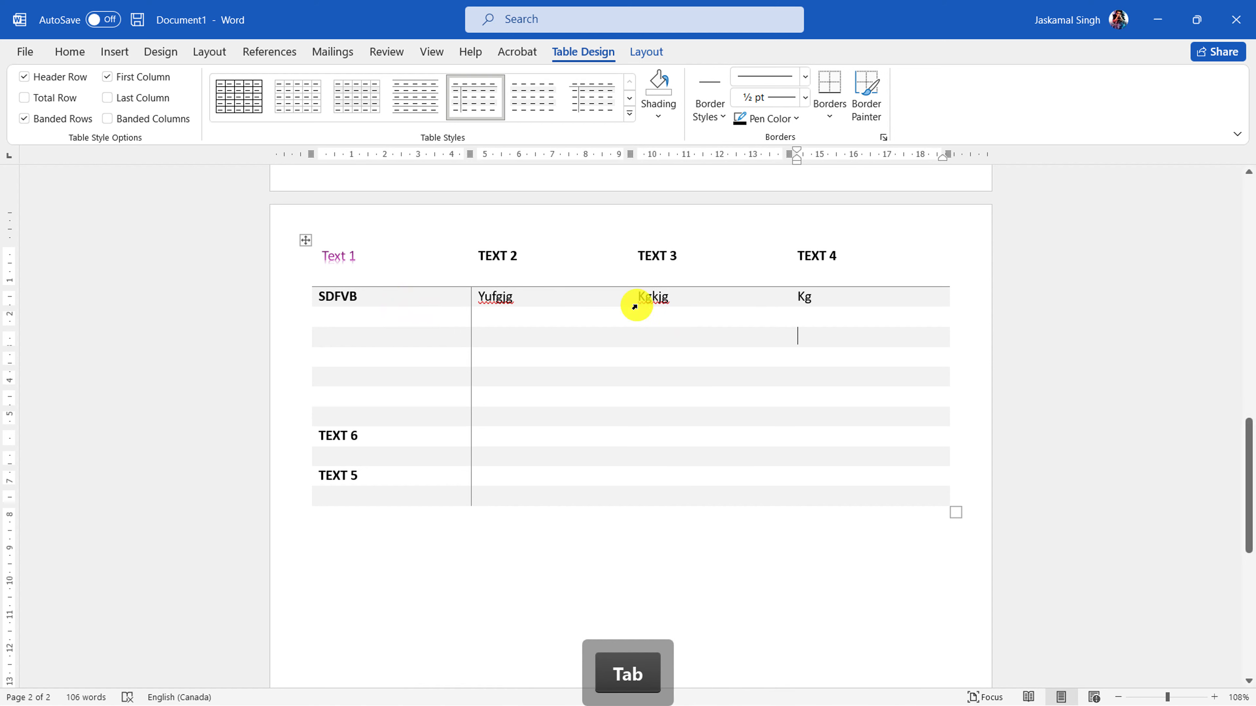
- Apply the black grid table style with dark header row and first column, and replace it with the first gray banded list table style
click(1032, 430)
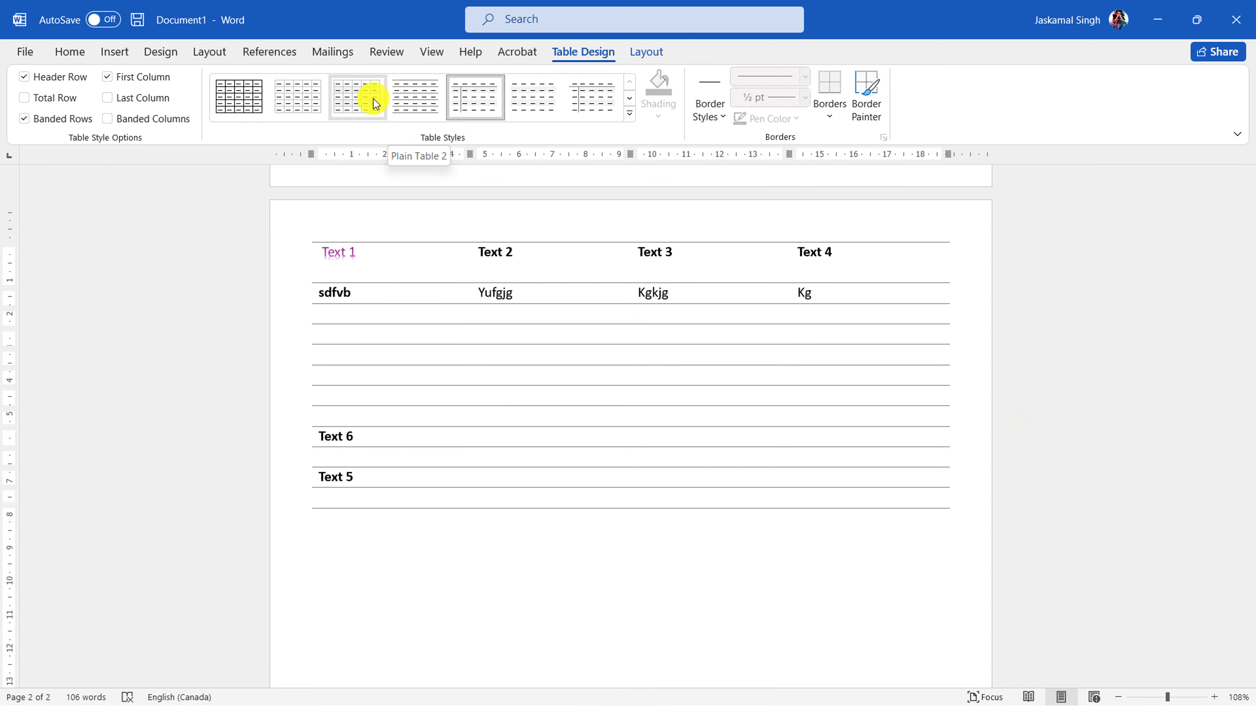
click(629, 113)
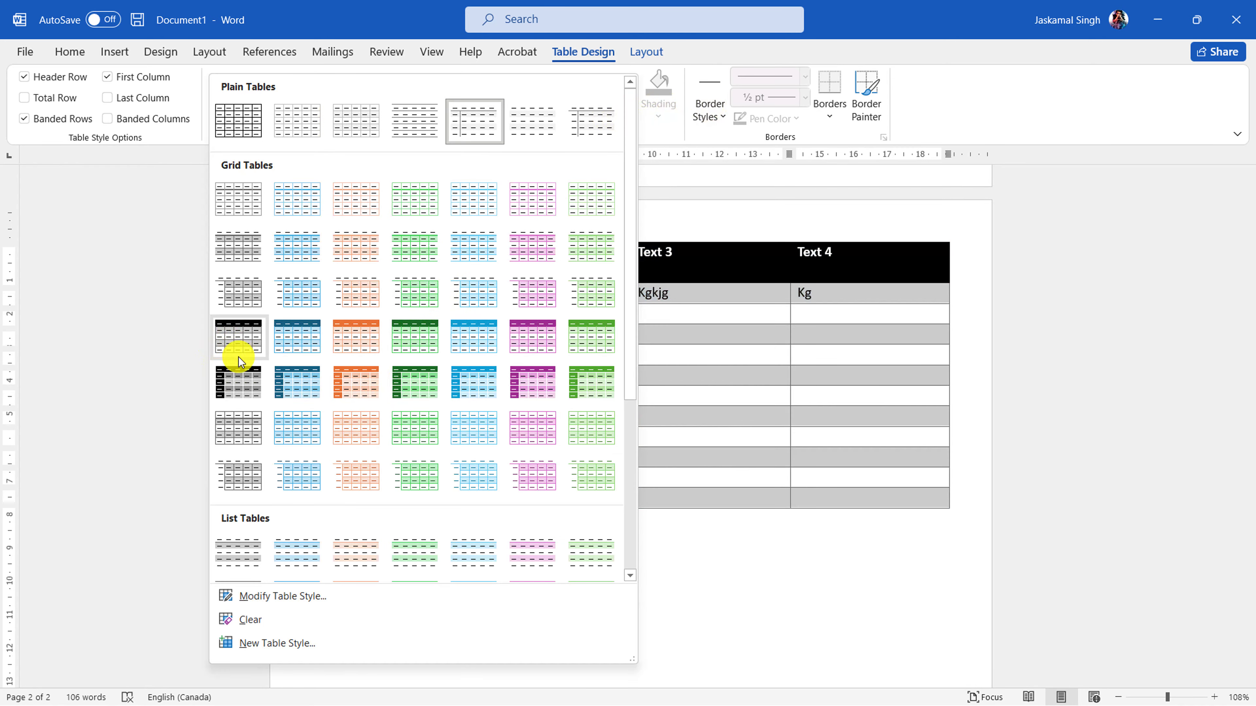
click(237, 373)
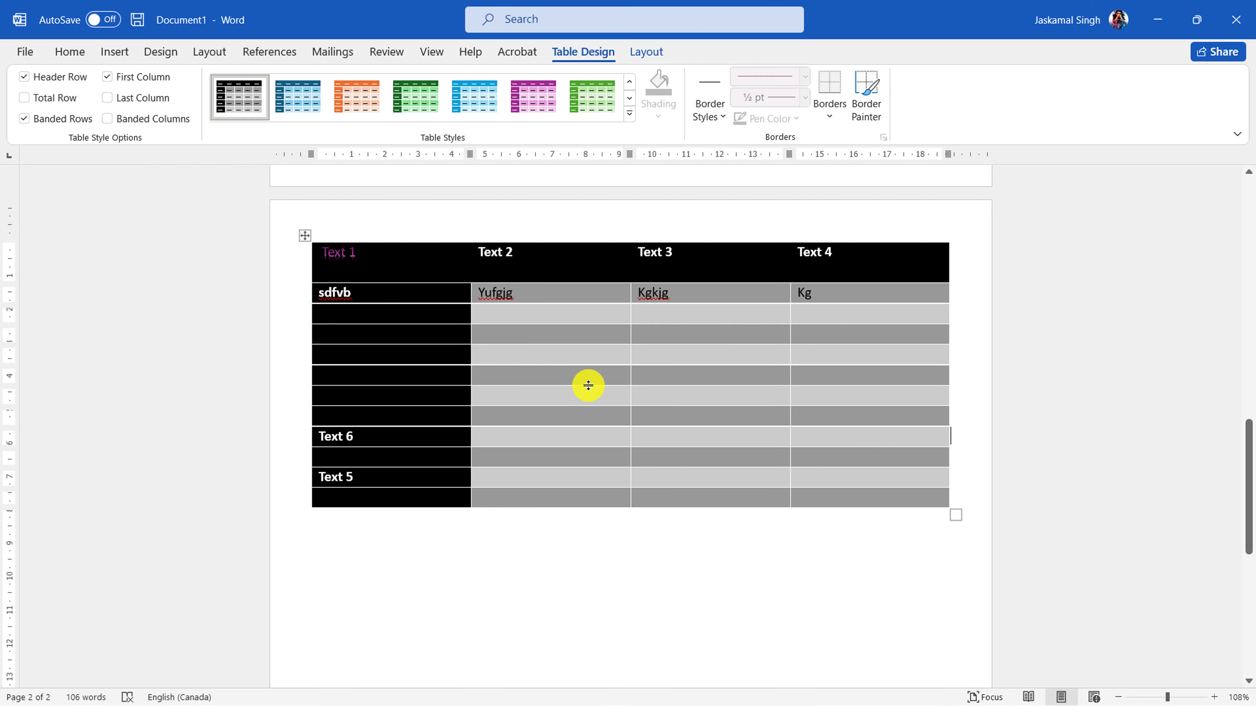
click(629, 114)
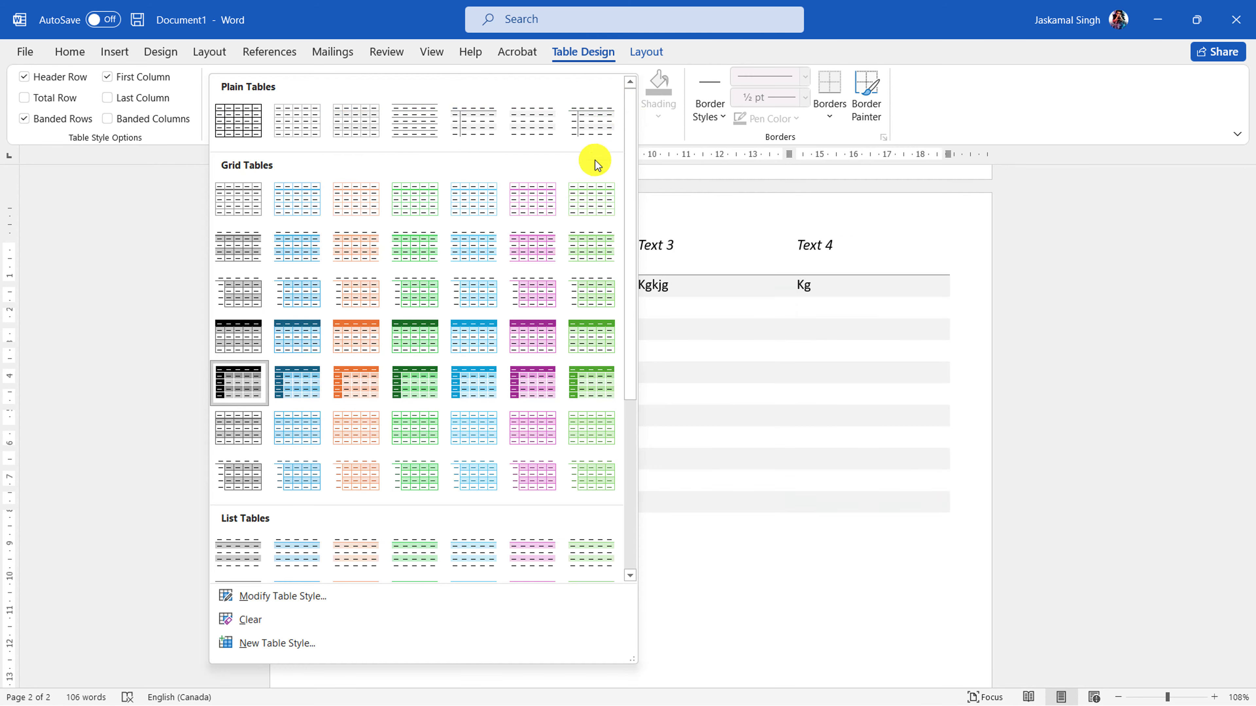
click(253, 548)
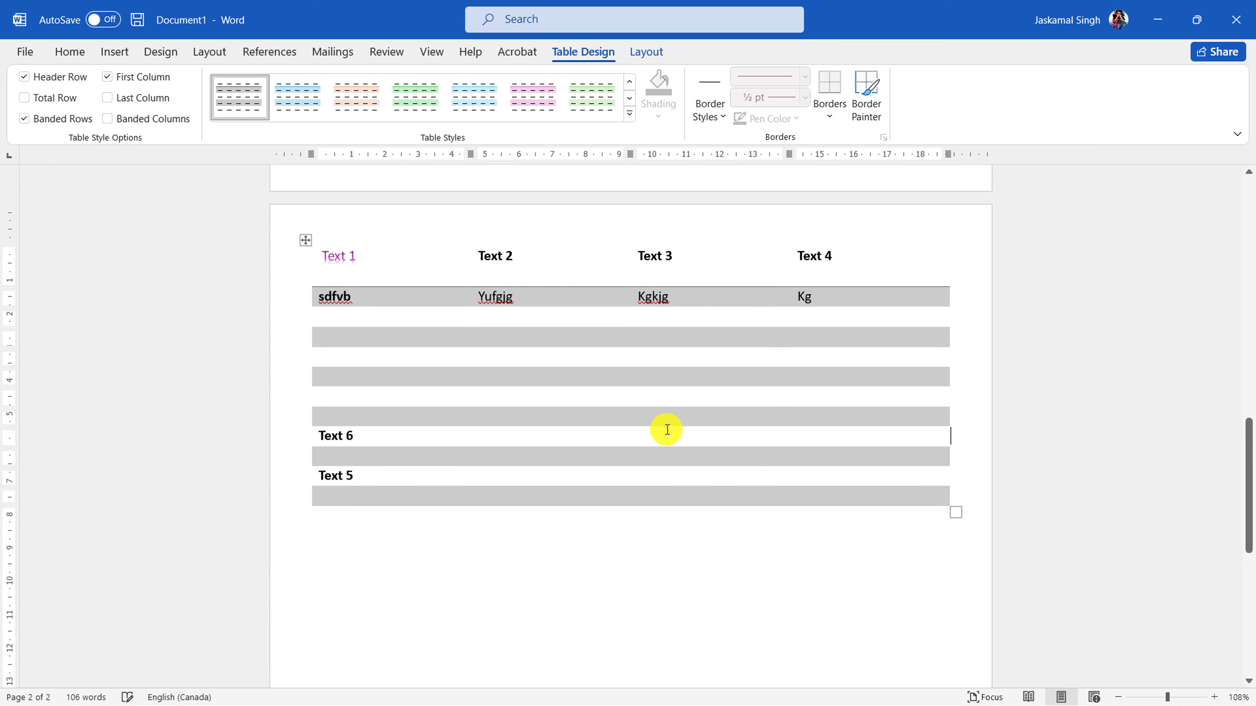
- Delete the entire table from the second page
right_click(301, 240)
click(402, 382)
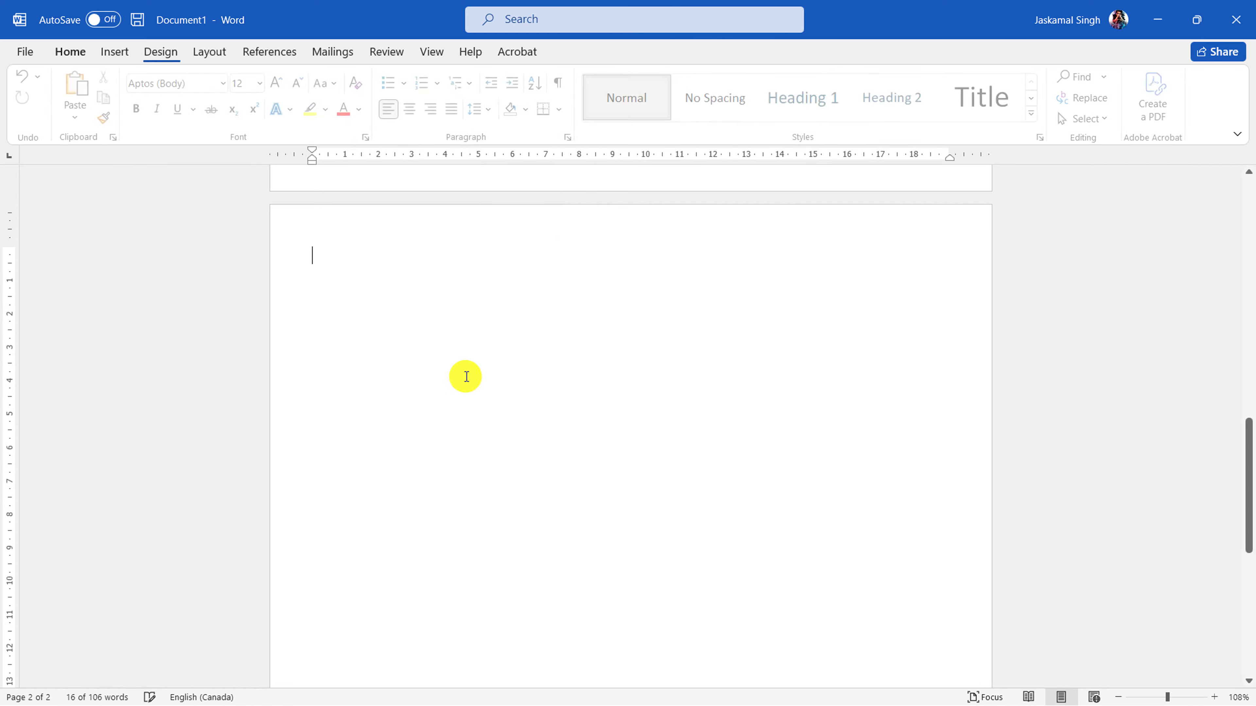
scroll(453, 377, up, 10)
key(BackSpace)
- Review the outline's bullets on adjusting table sizes, borders and colors and on wrapping text around images
scroll(479, 395, up, 2)
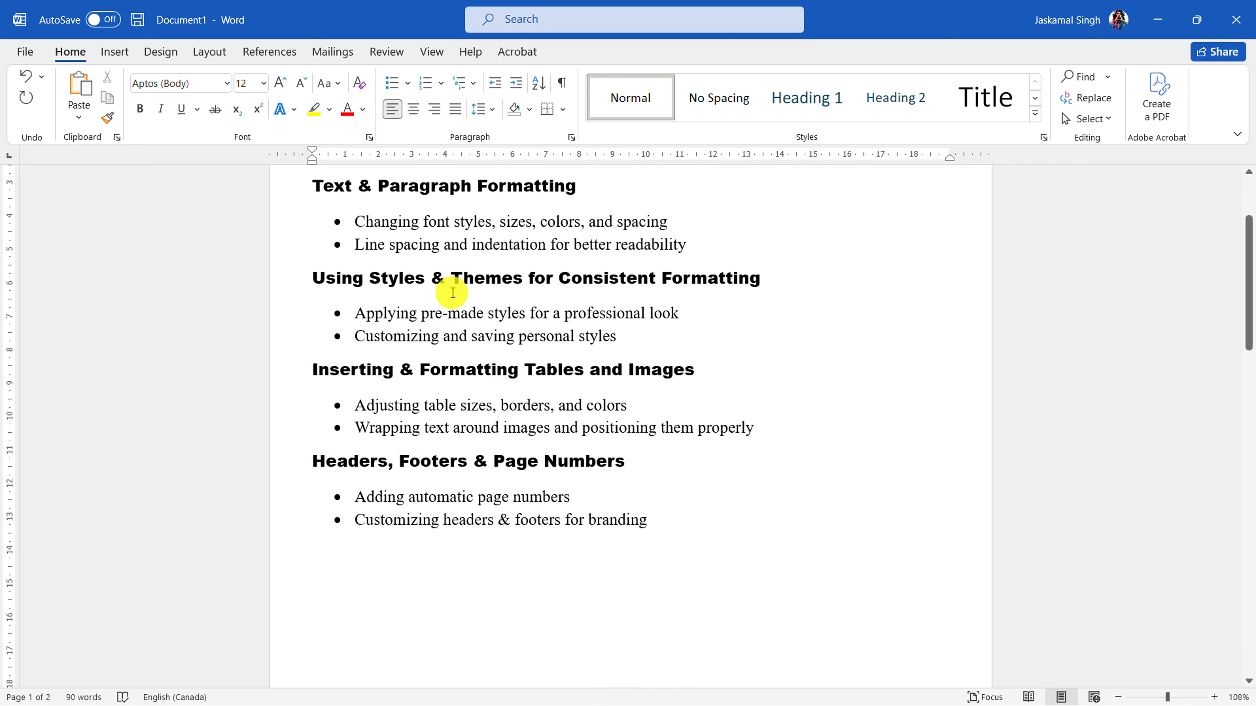
scroll(485, 314, up, 1)
drag(635, 446, 374, 456)
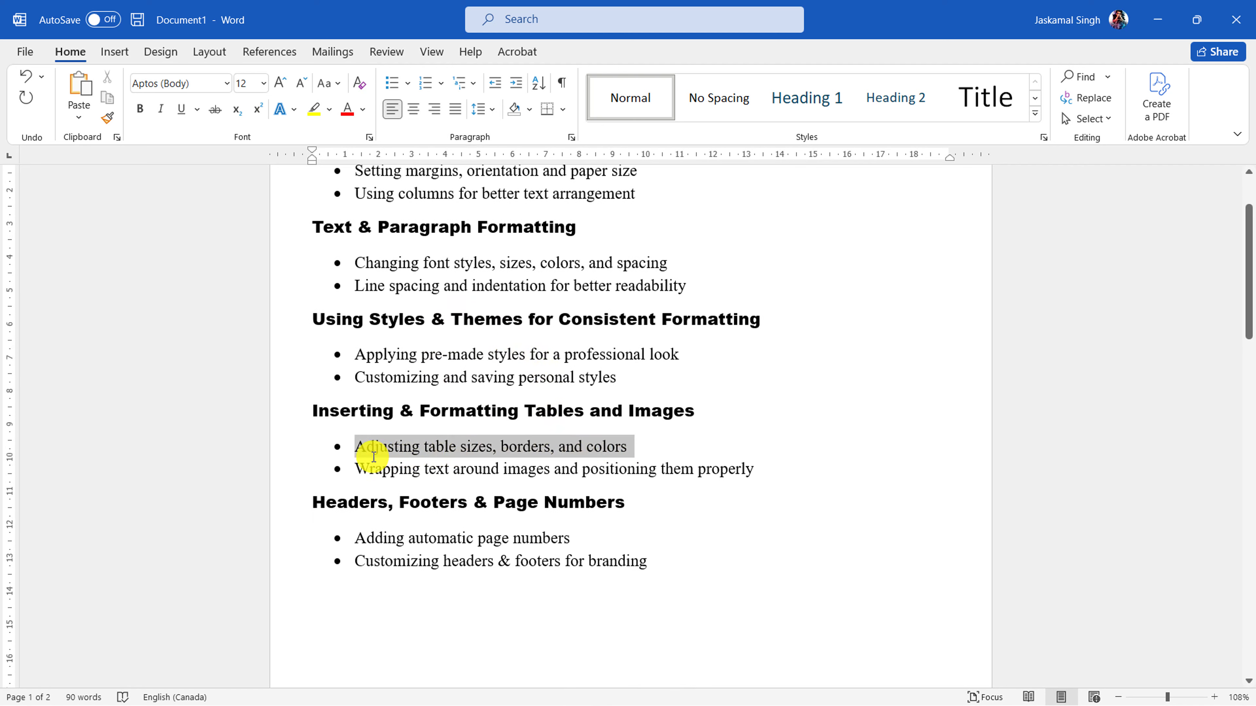
scroll(648, 459, down, 1)
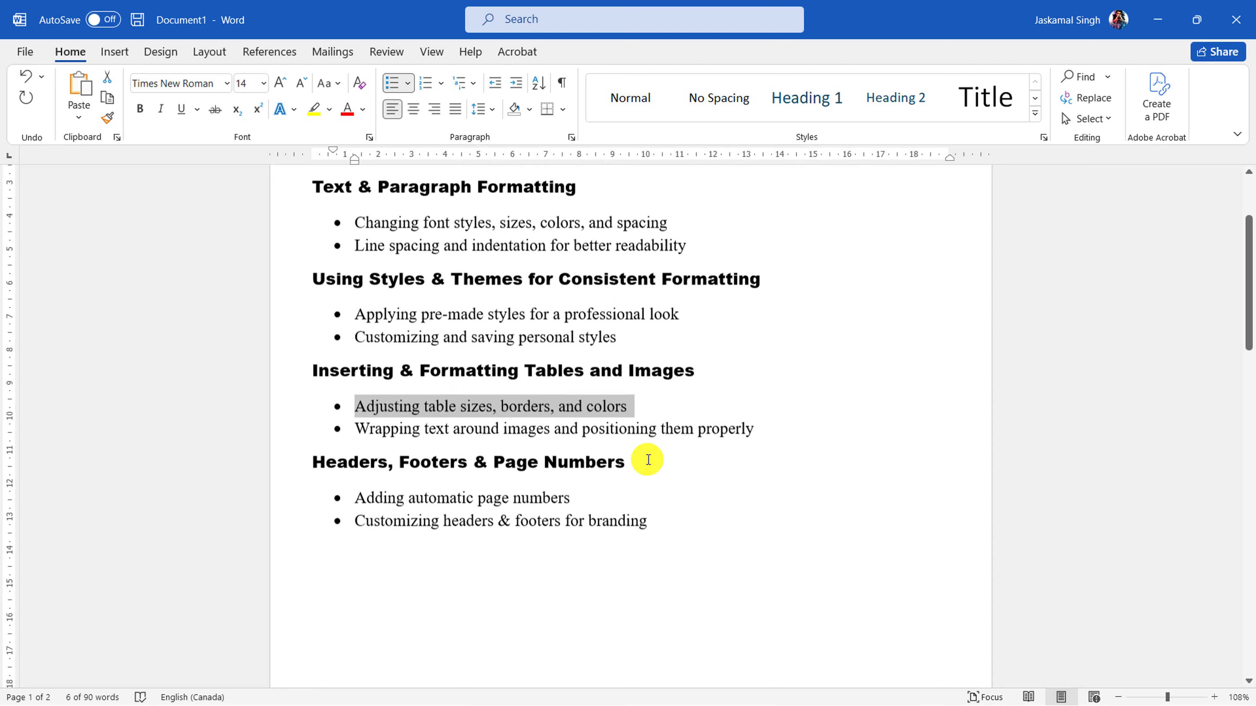
click(642, 460)
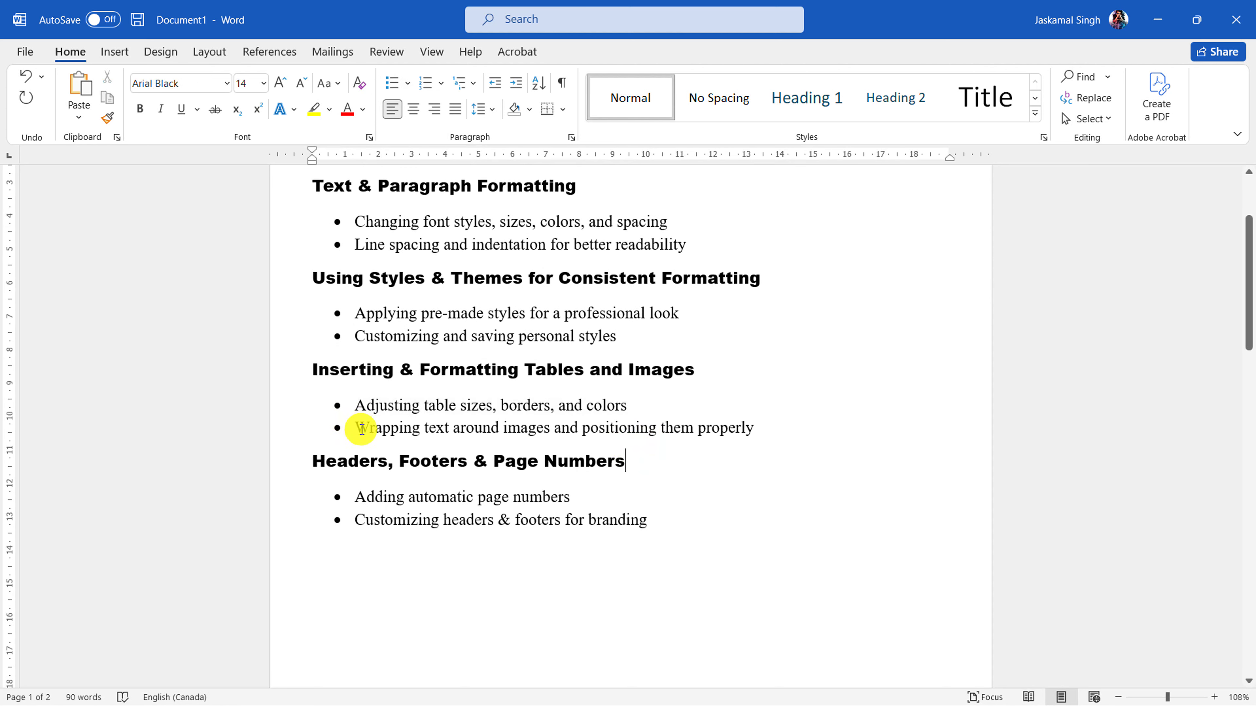
drag(407, 436, 609, 429)
click(701, 439)
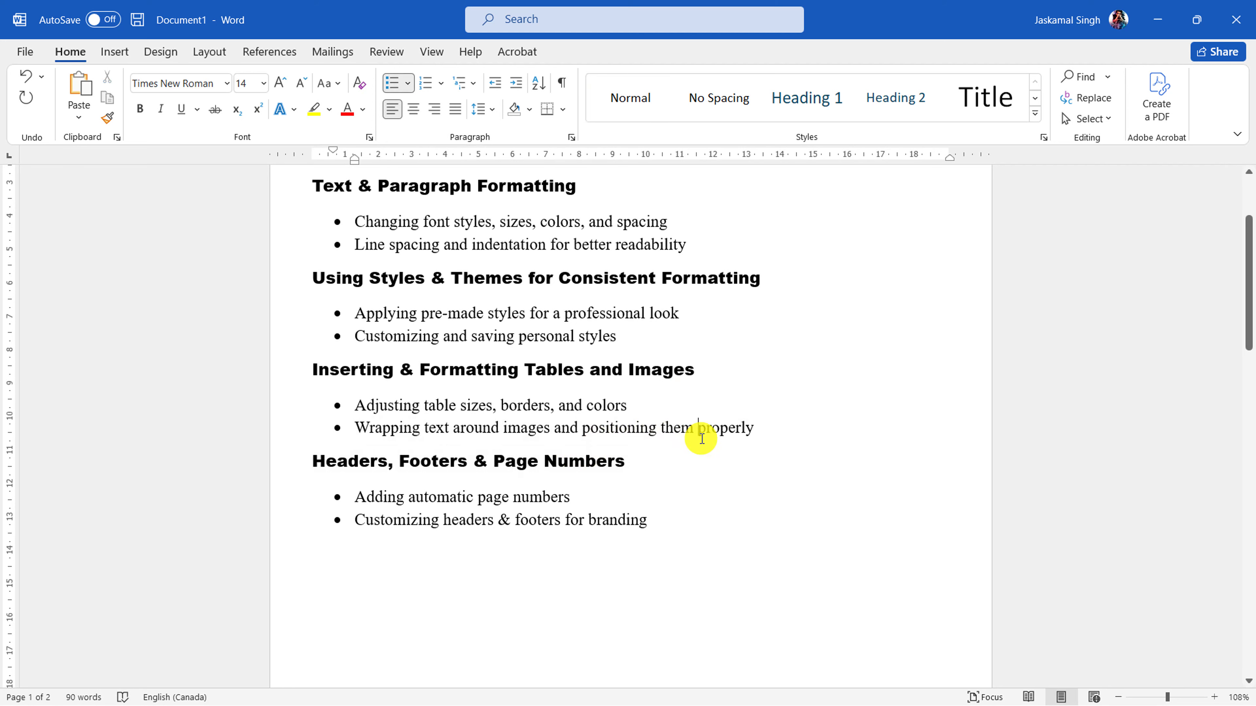
- Generate lorem ipsum placeholder paragraphs on the blank second page with the =lorem() function
scroll(703, 465, down, 5)
ctrl+scroll(702, 472, down, 2)
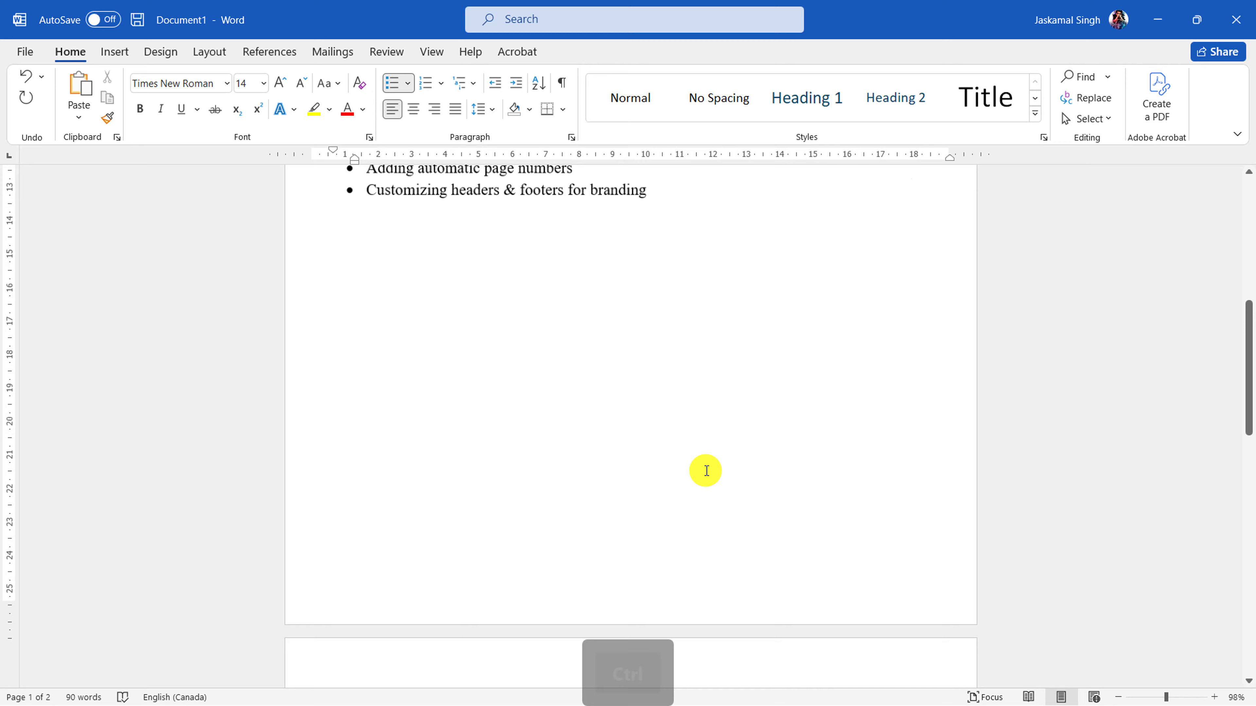
scroll(692, 395, up, 5)
click(807, 314)
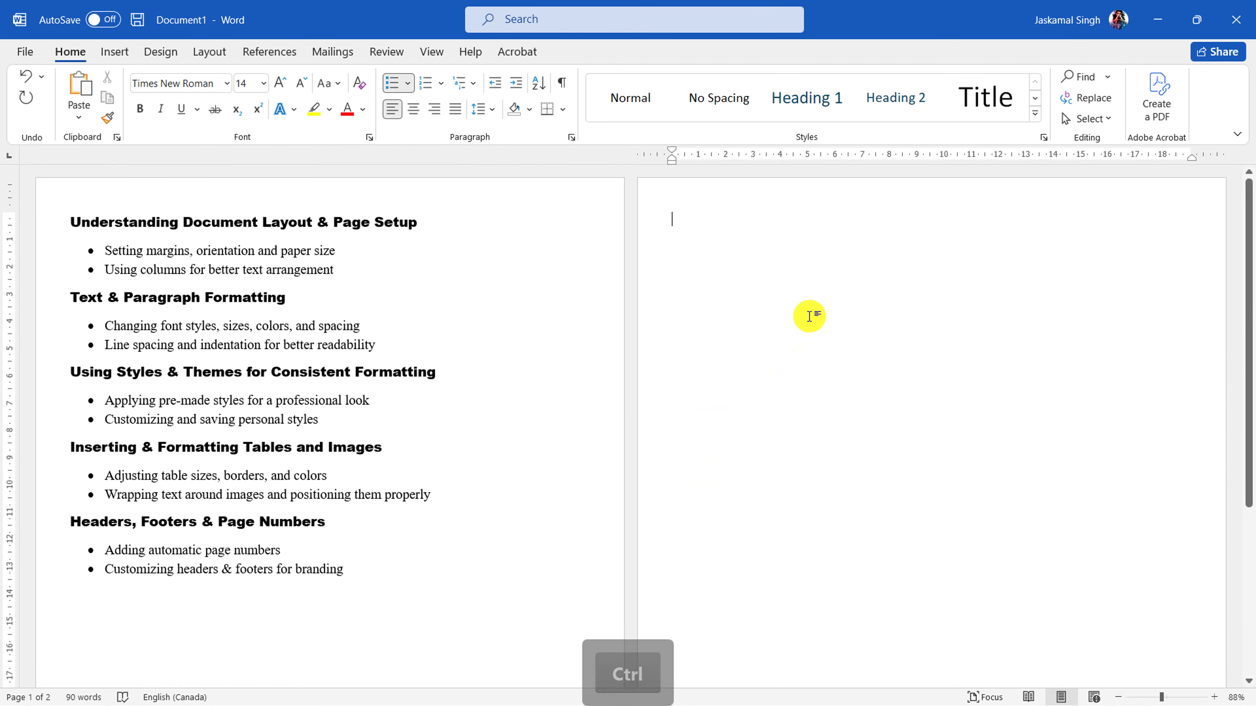
text(=lerom)
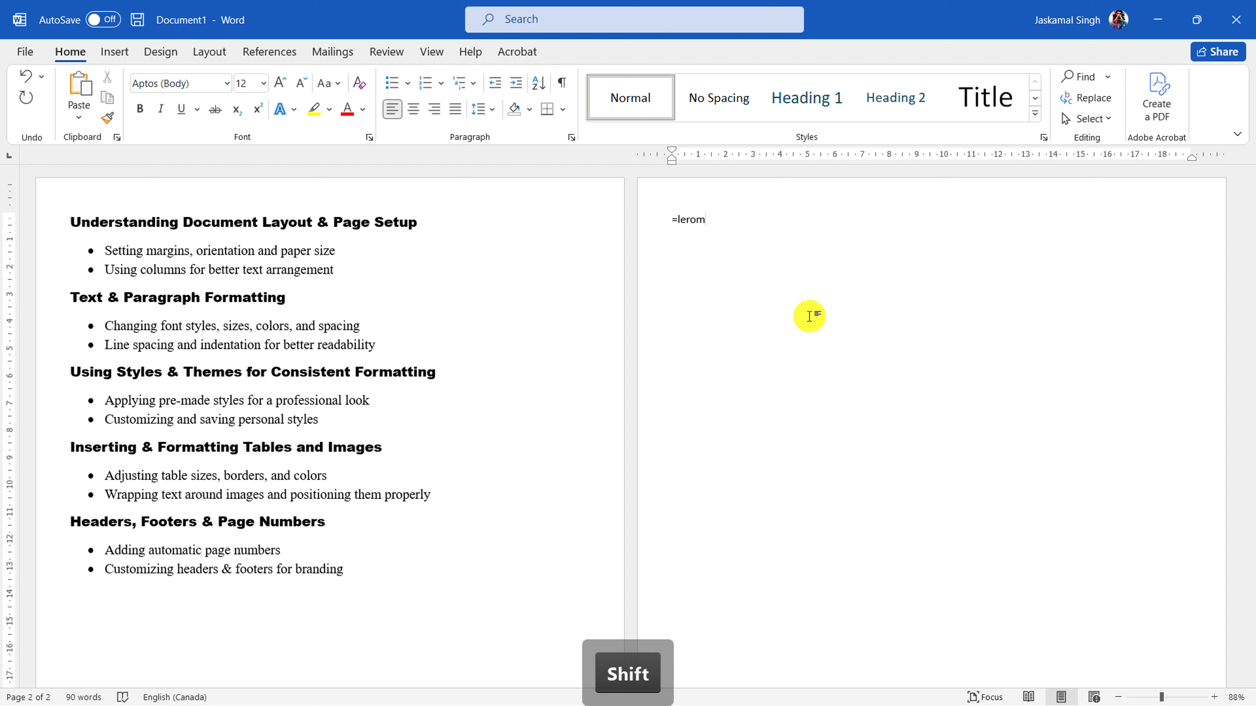
key(BackSpace)
key(BackSpace)
key(BackSpace)
text(o)
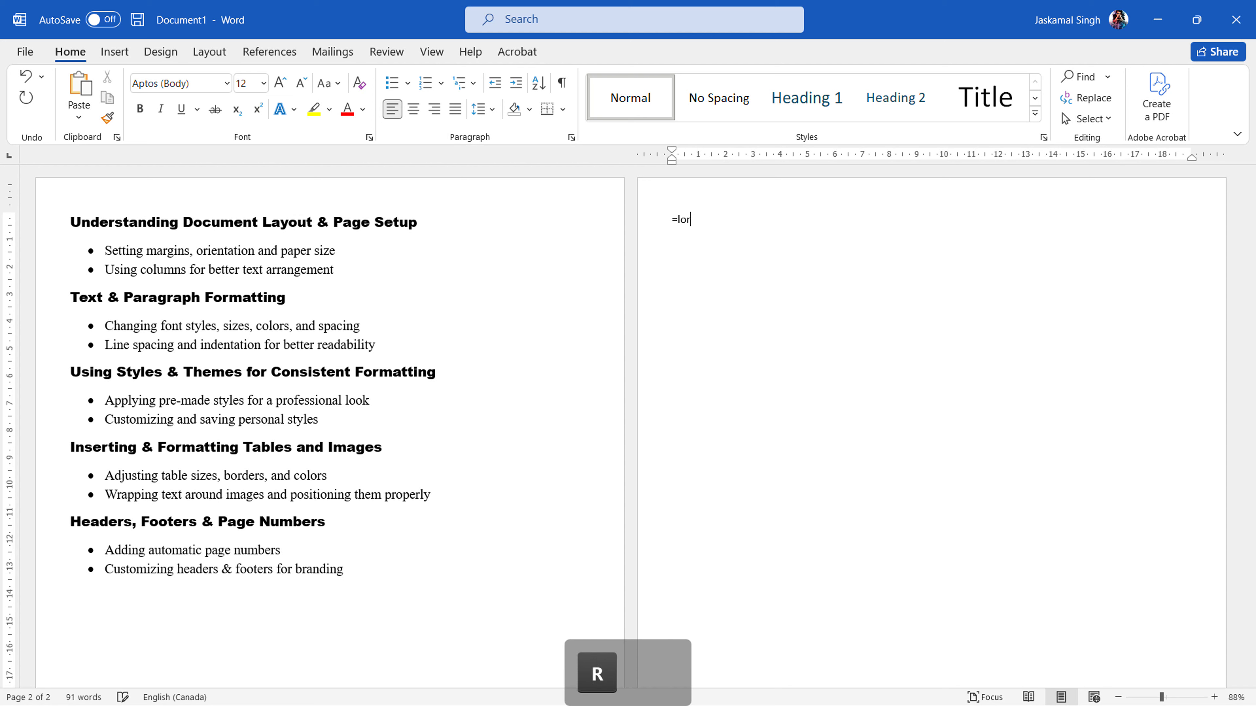
text(rem())
key(Return)
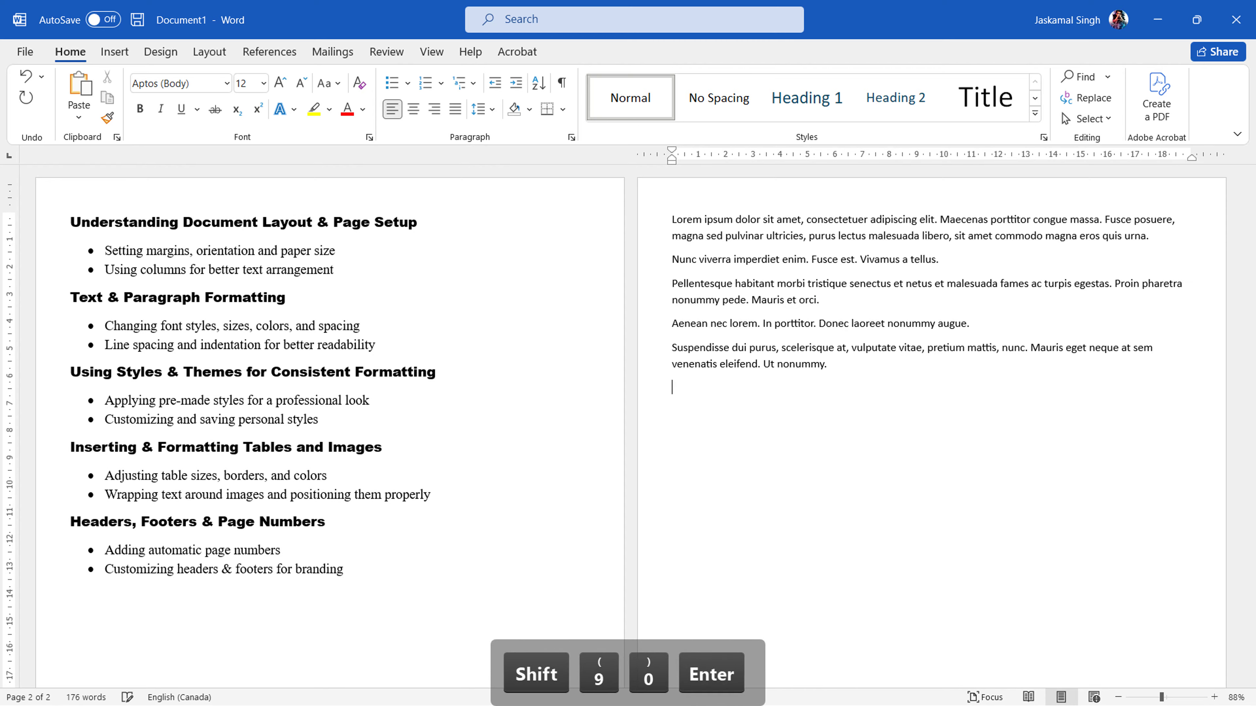
ctrl+scroll(911, 507, up, 3)
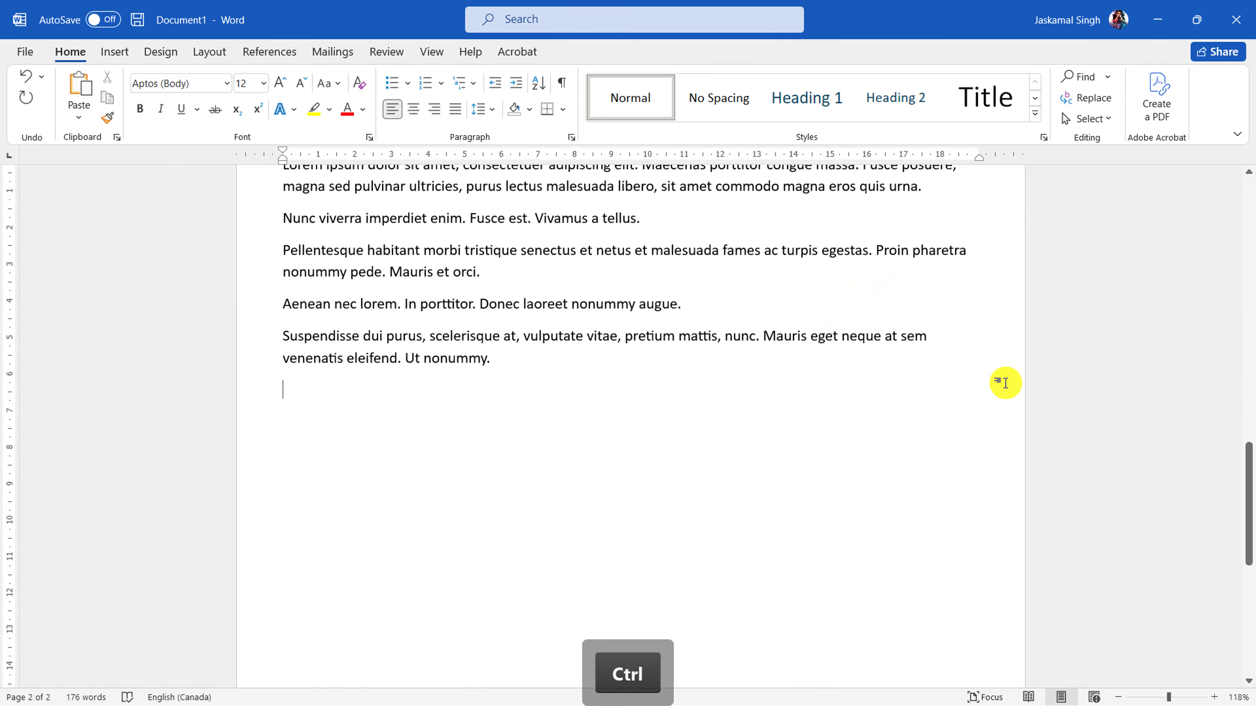
scroll(696, 297, down, 3)
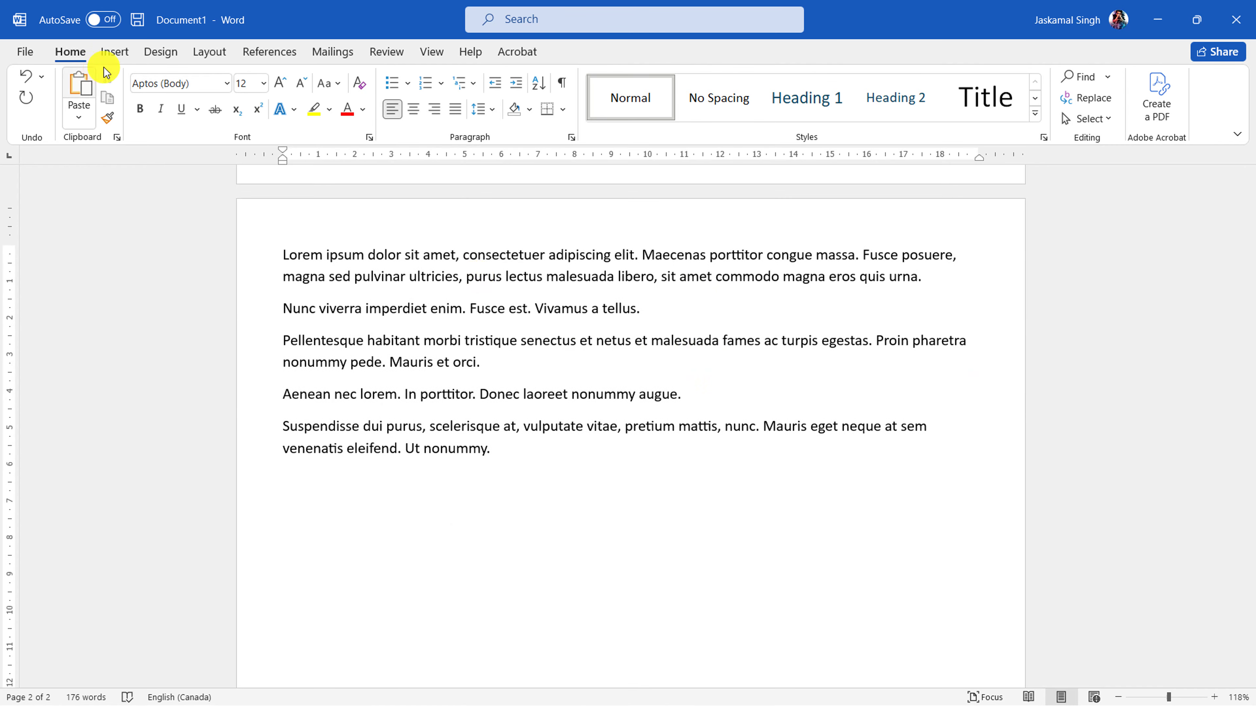
click(123, 55)
click(174, 110)
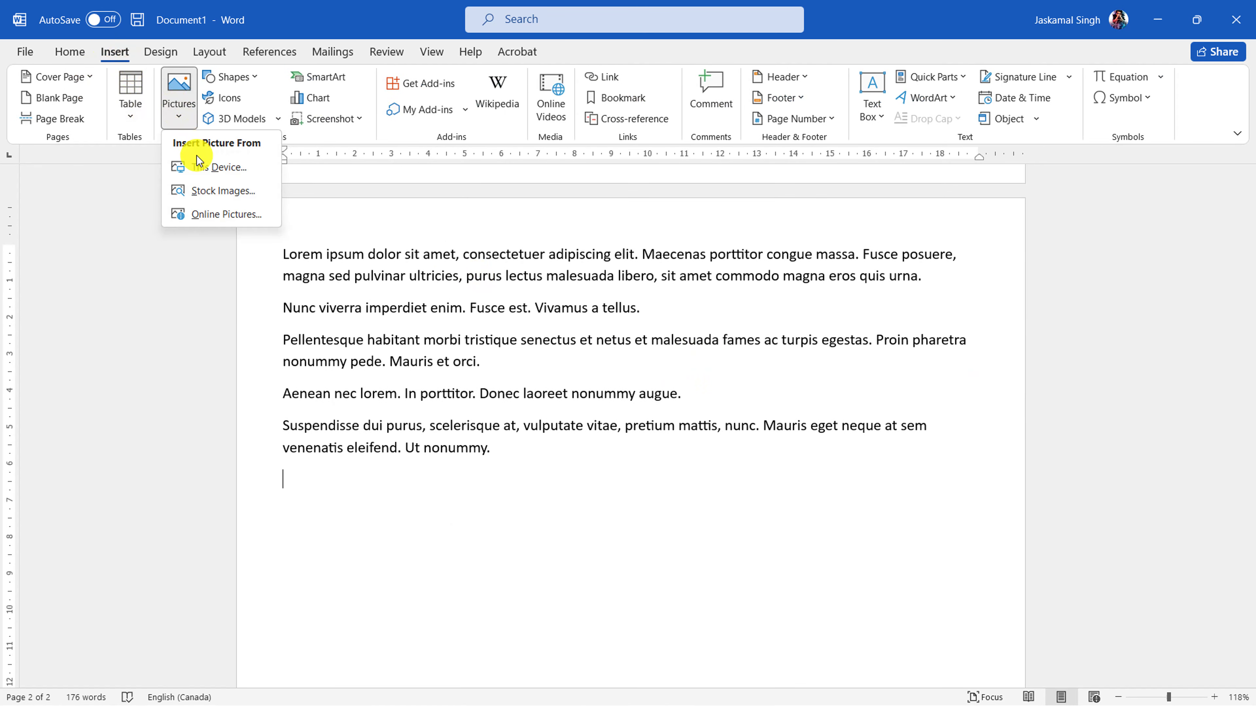
click(199, 168)
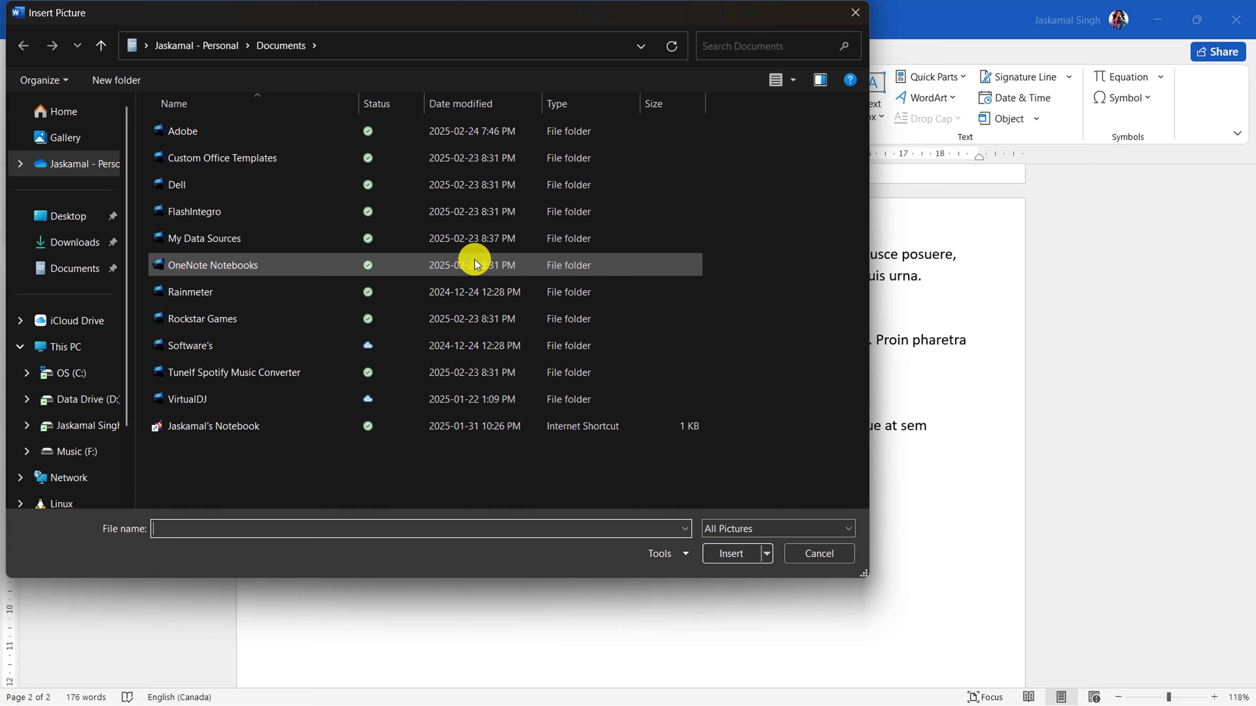
click(858, 22)
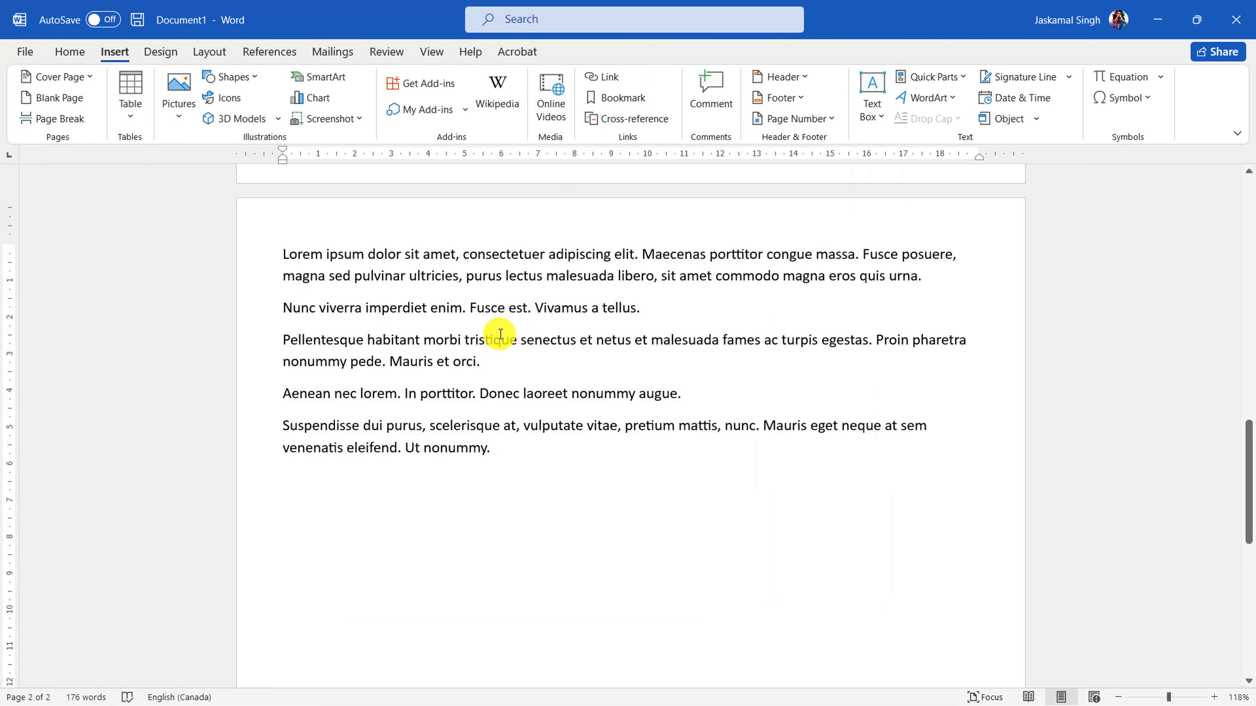
- Insert the dark blue picture with neon rounded squares from the online Background category, with the Creative Commons only filter off
click(181, 118)
click(187, 214)
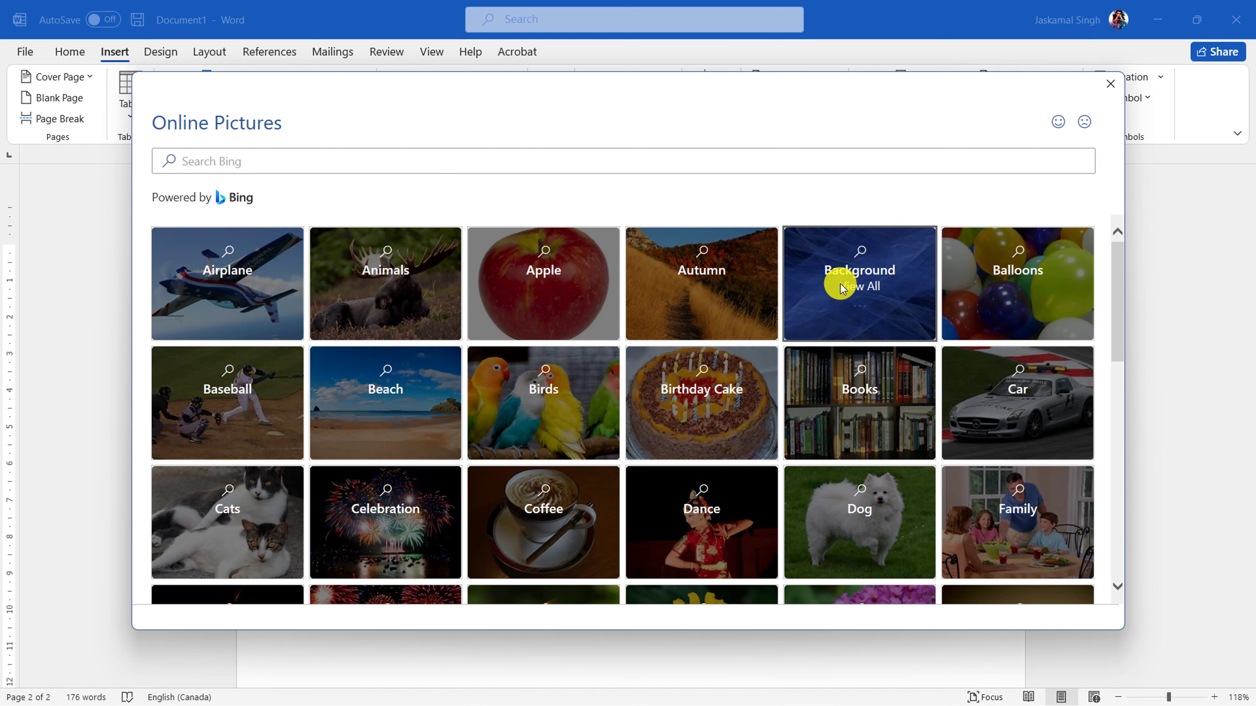
click(842, 283)
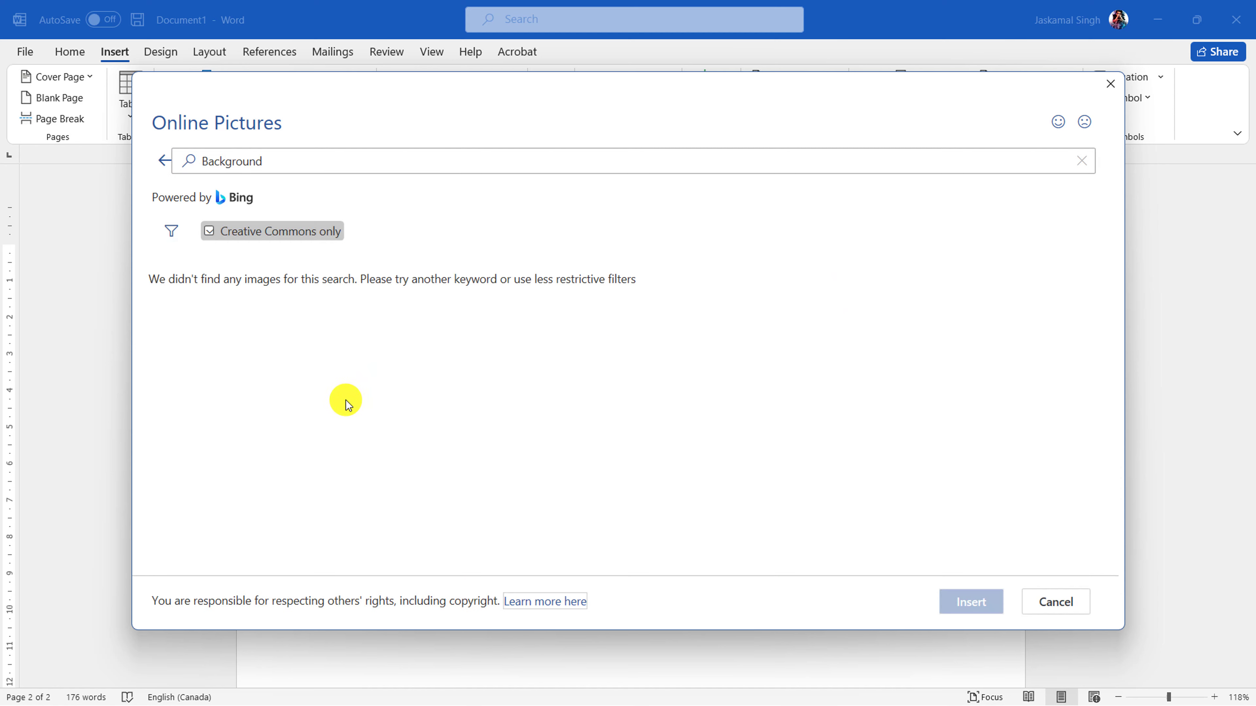
click(211, 232)
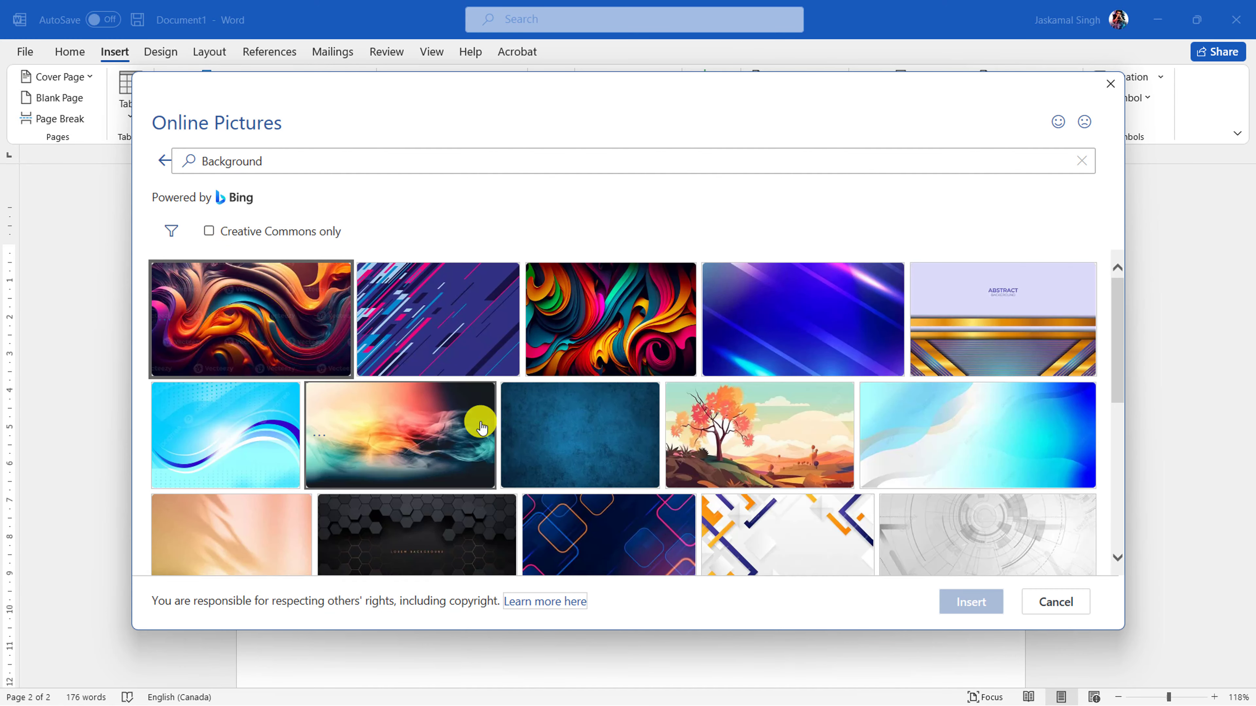
scroll(594, 454, down, 2)
click(637, 482)
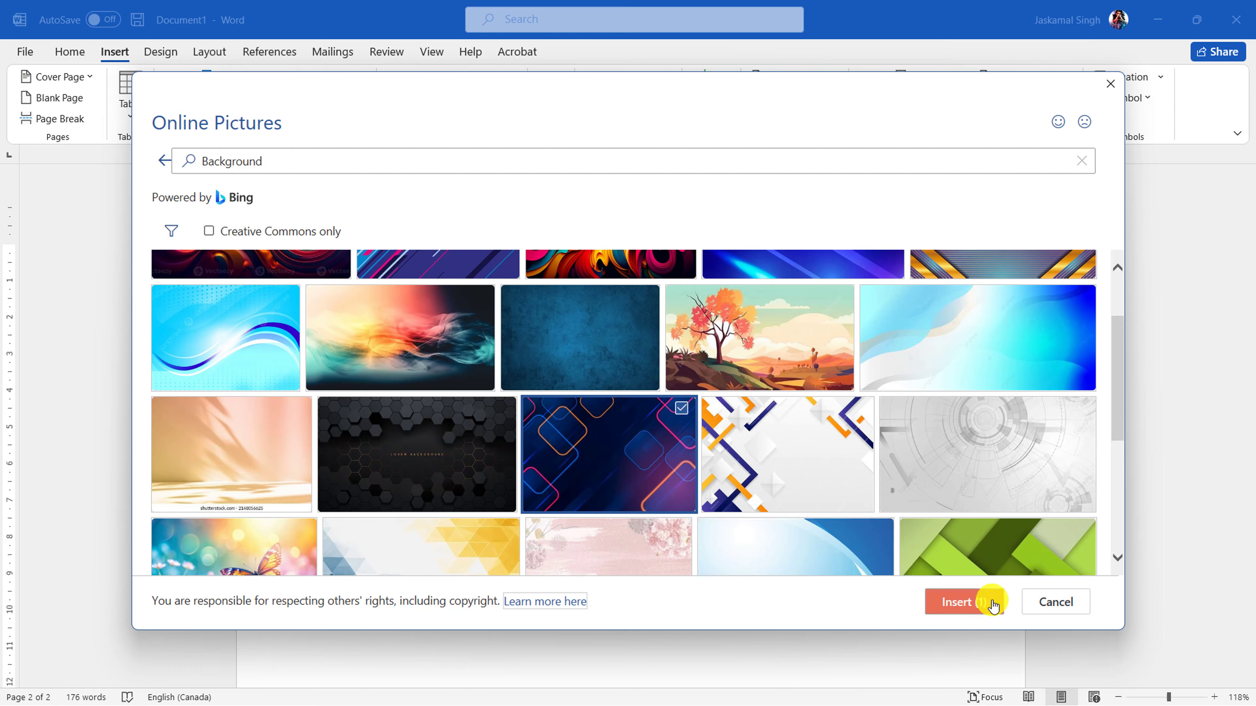
click(967, 601)
- Scale the inserted picture down proportionally to about 3.69 cm high by 5.53 cm wide
scroll(688, 459, down, 3)
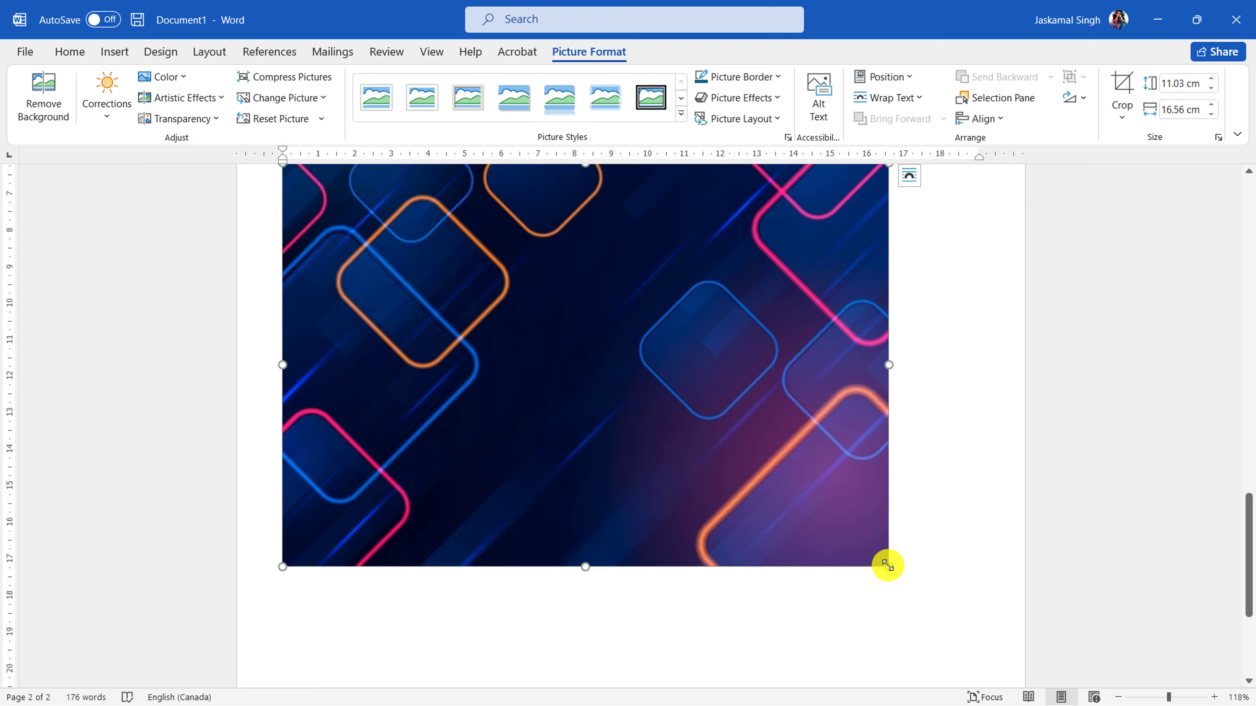
drag(888, 565, 485, 298)
scroll(532, 337, up, 2)
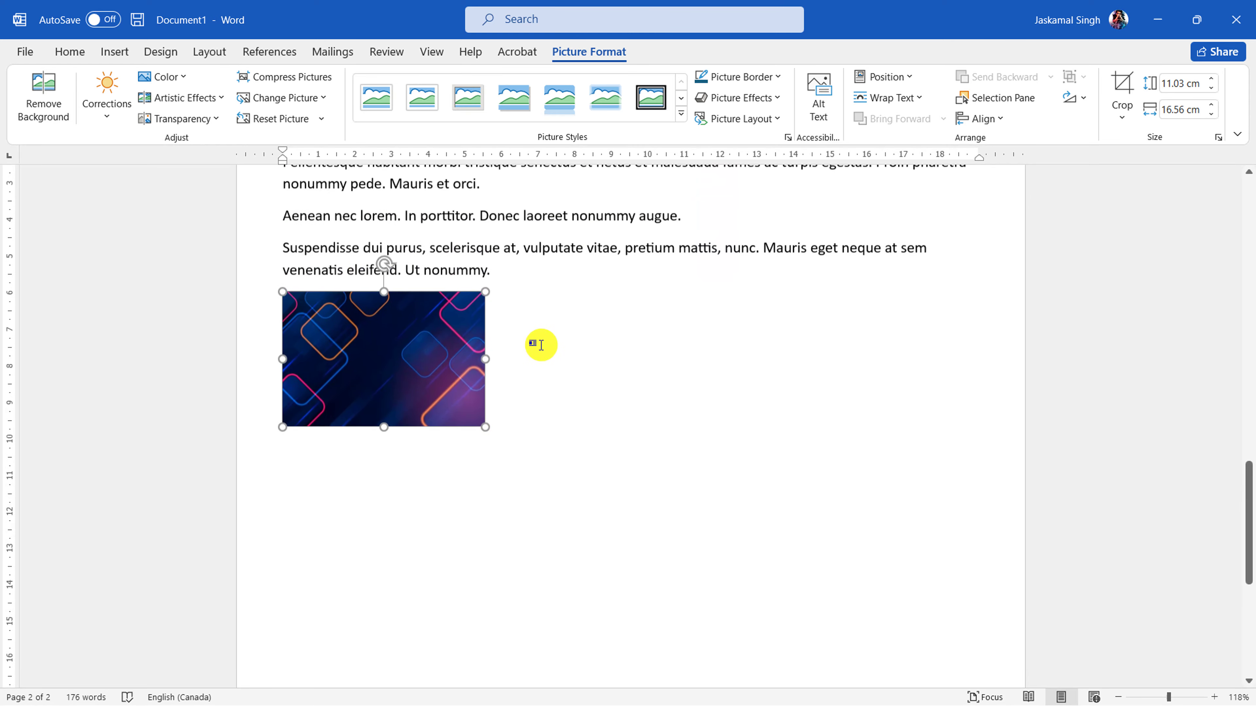
- Move the picture into the third lorem ipsum paragraph, directly after "Pellentesque habitant"
scroll(541, 345, up, 3)
drag(364, 505, 428, 262)
scroll(732, 378, up, 3)
click(742, 384)
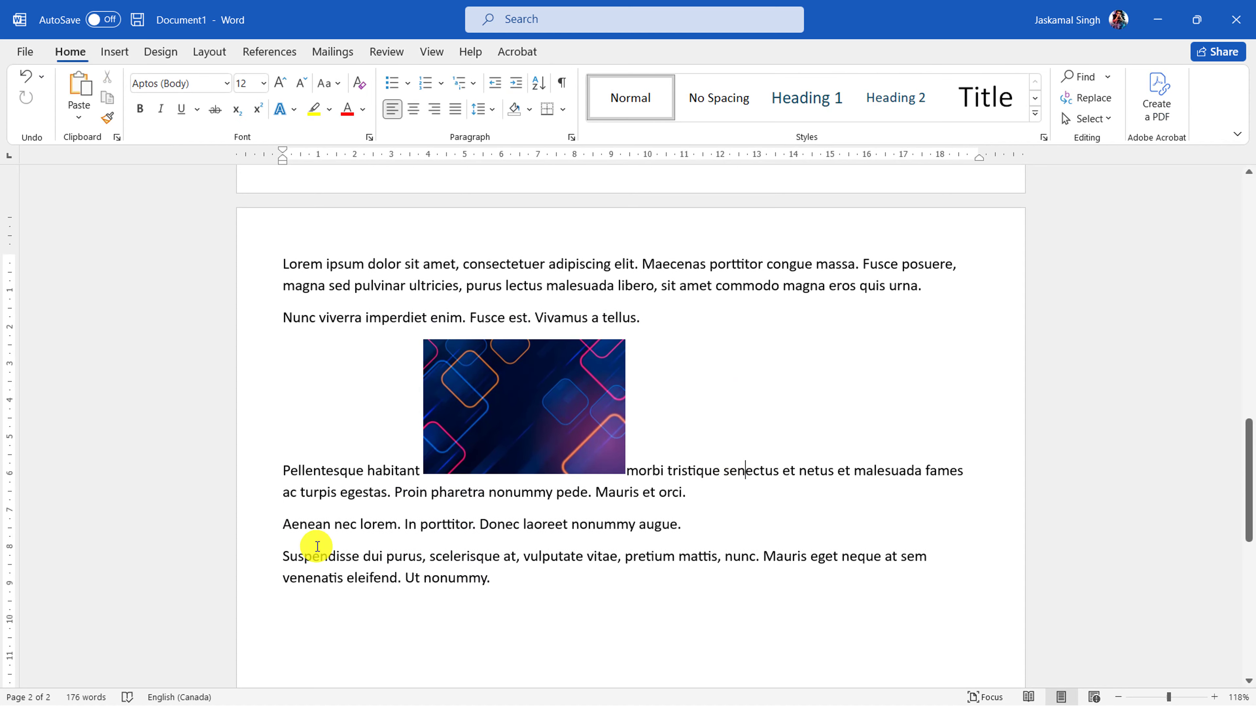
- Examine how the in-line picture sits within the third paragraph's text, and view the available text wrapping options
click(245, 473)
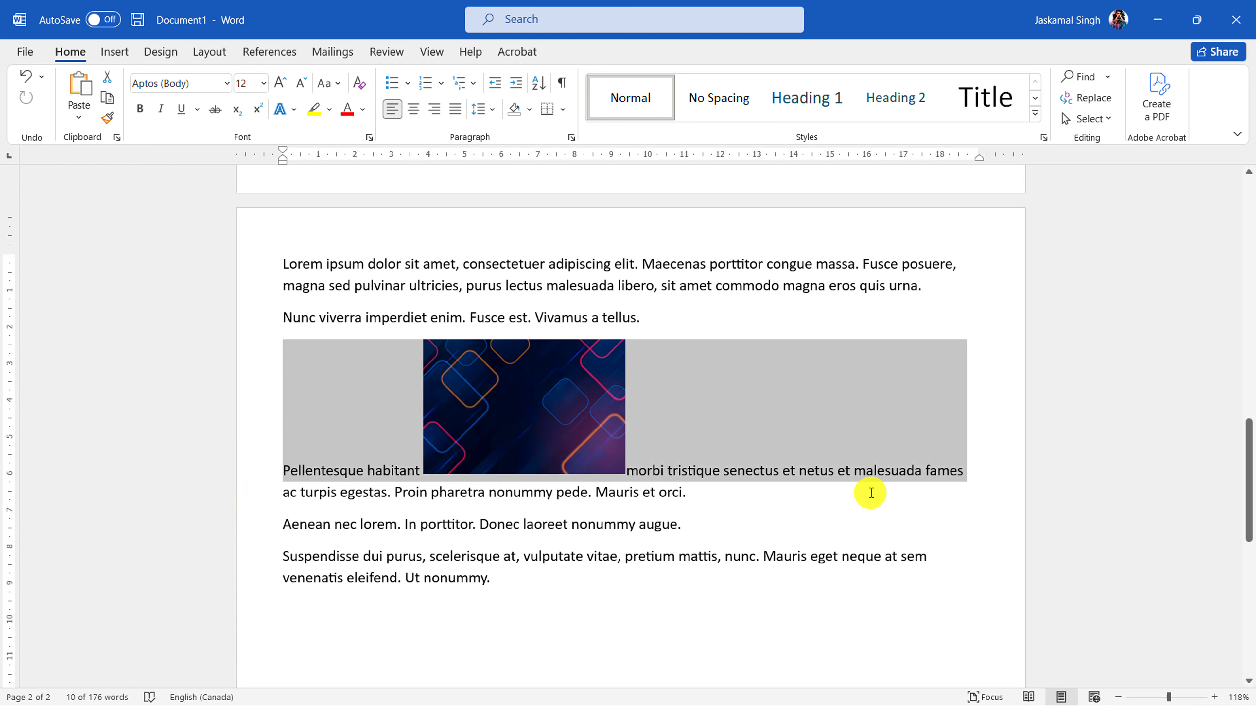
click(799, 499)
click(548, 431)
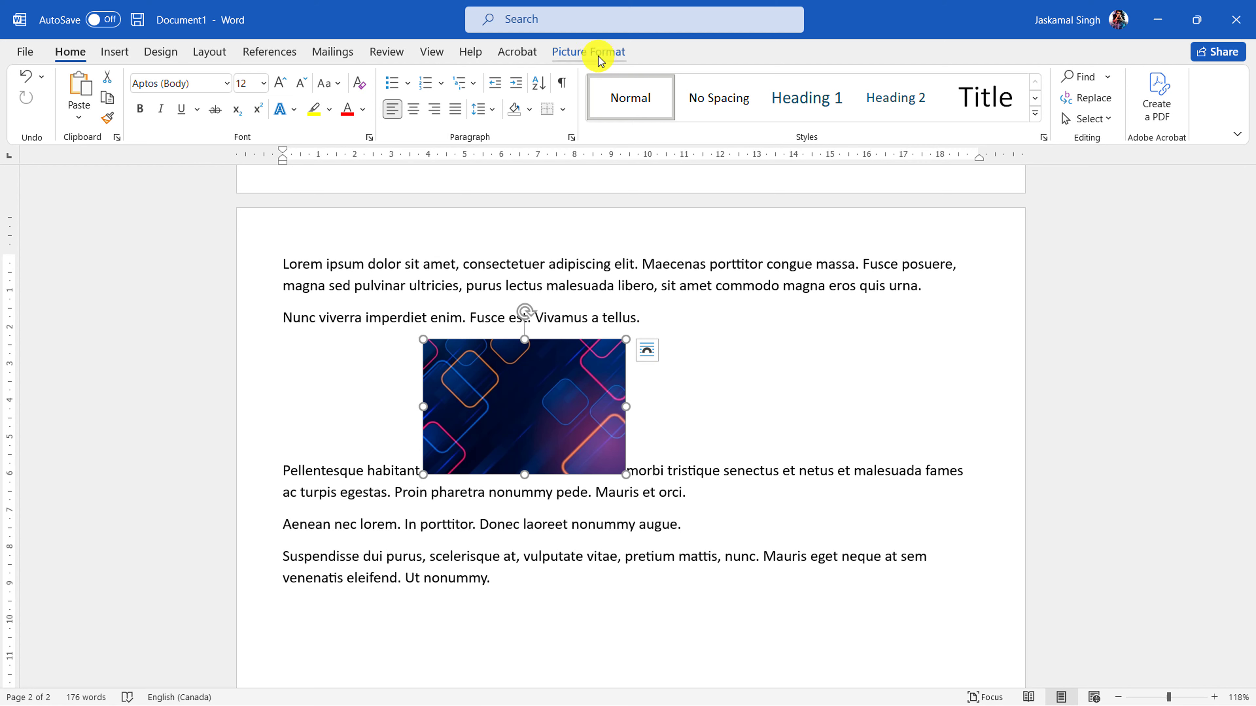
click(576, 51)
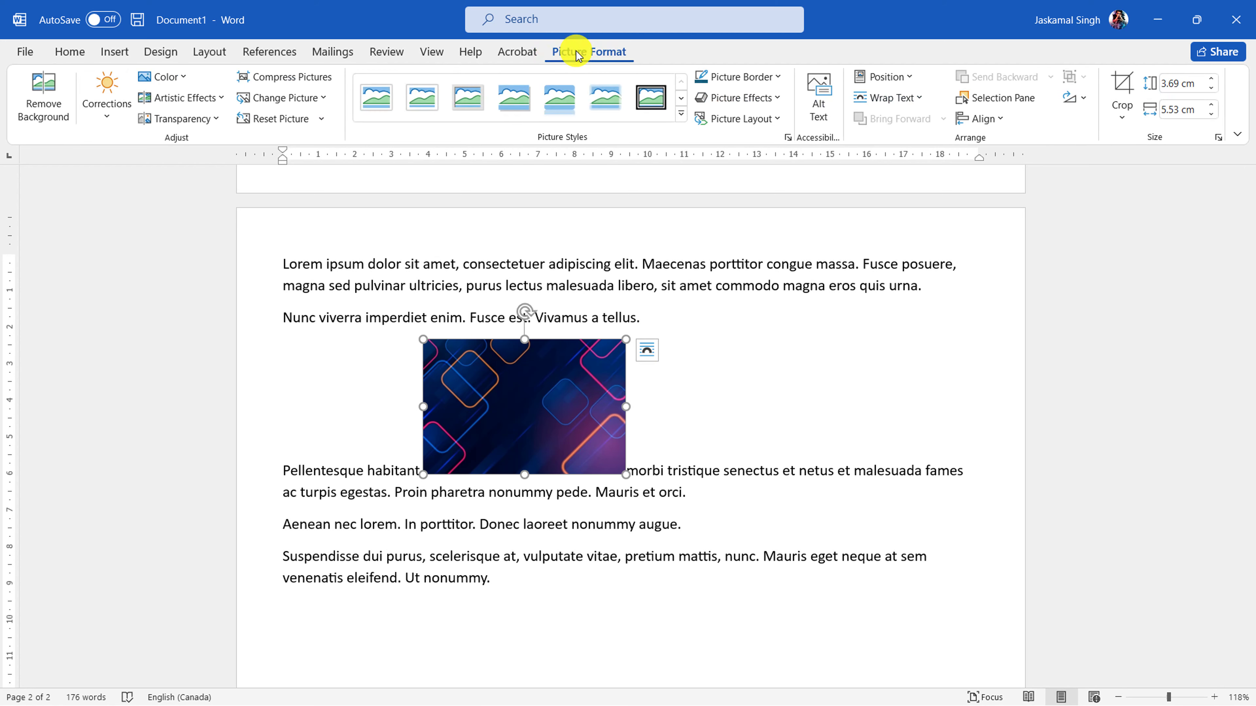
click(911, 102)
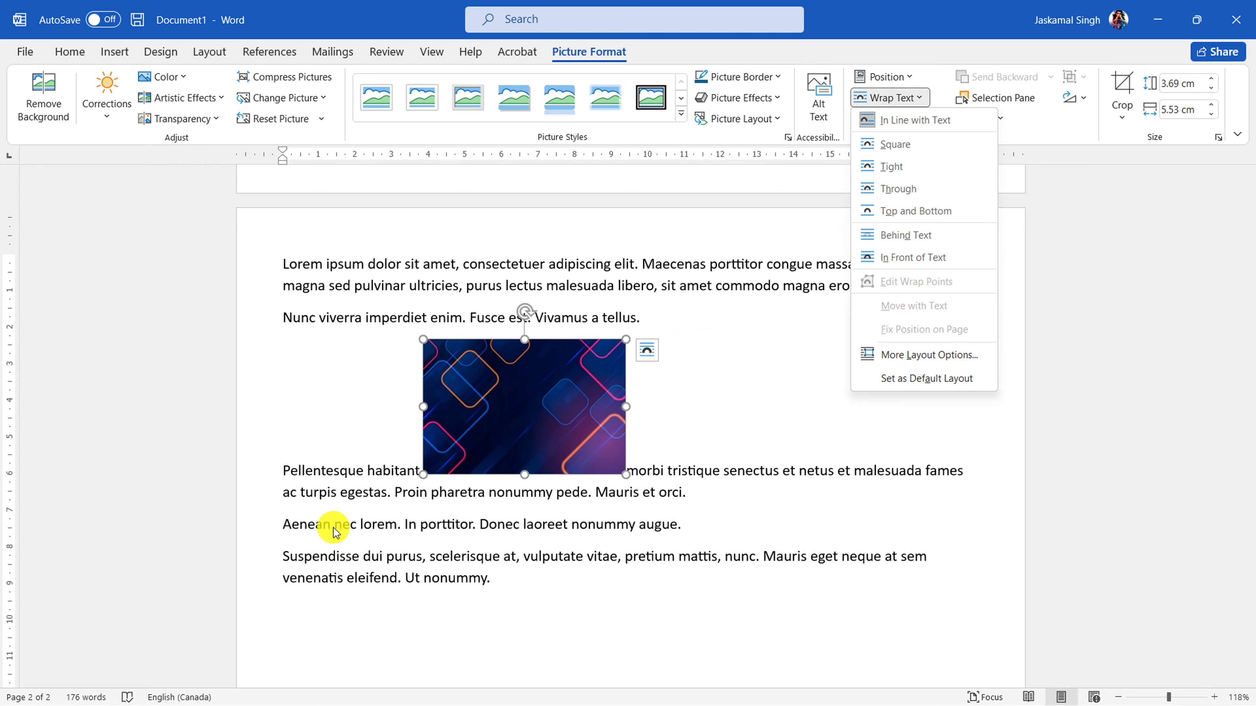
click(284, 474)
click(273, 477)
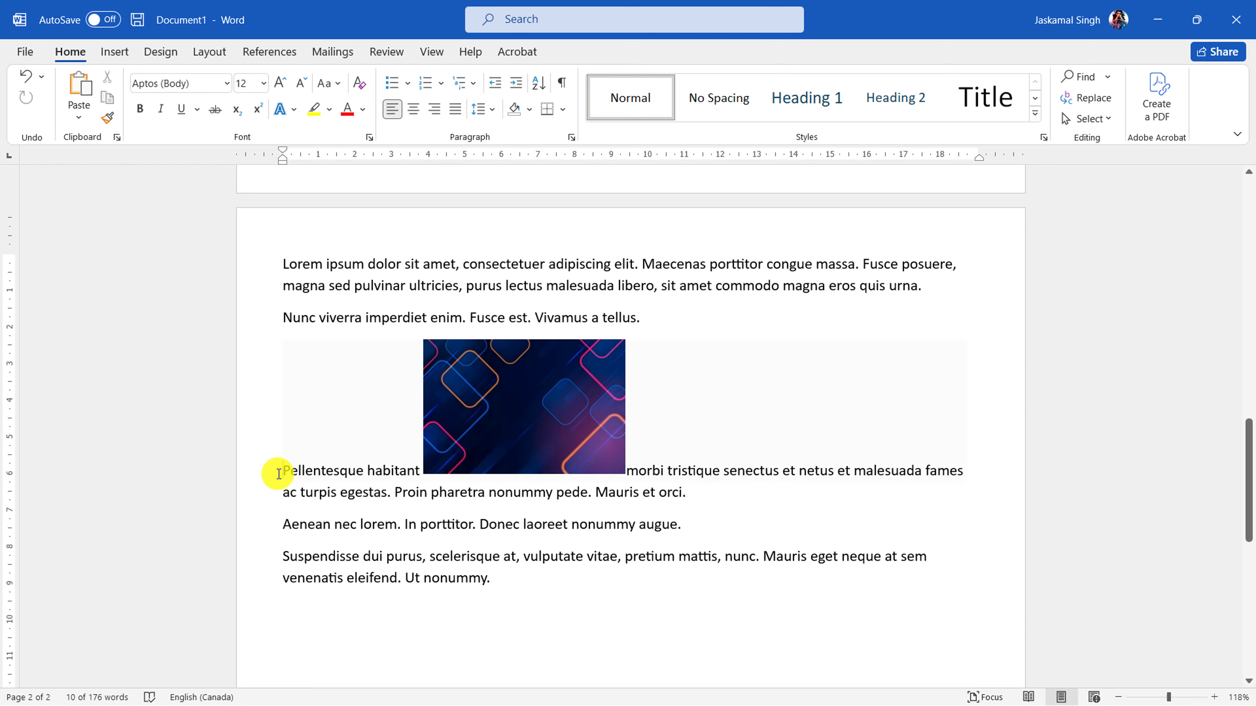
drag(284, 476, 412, 475)
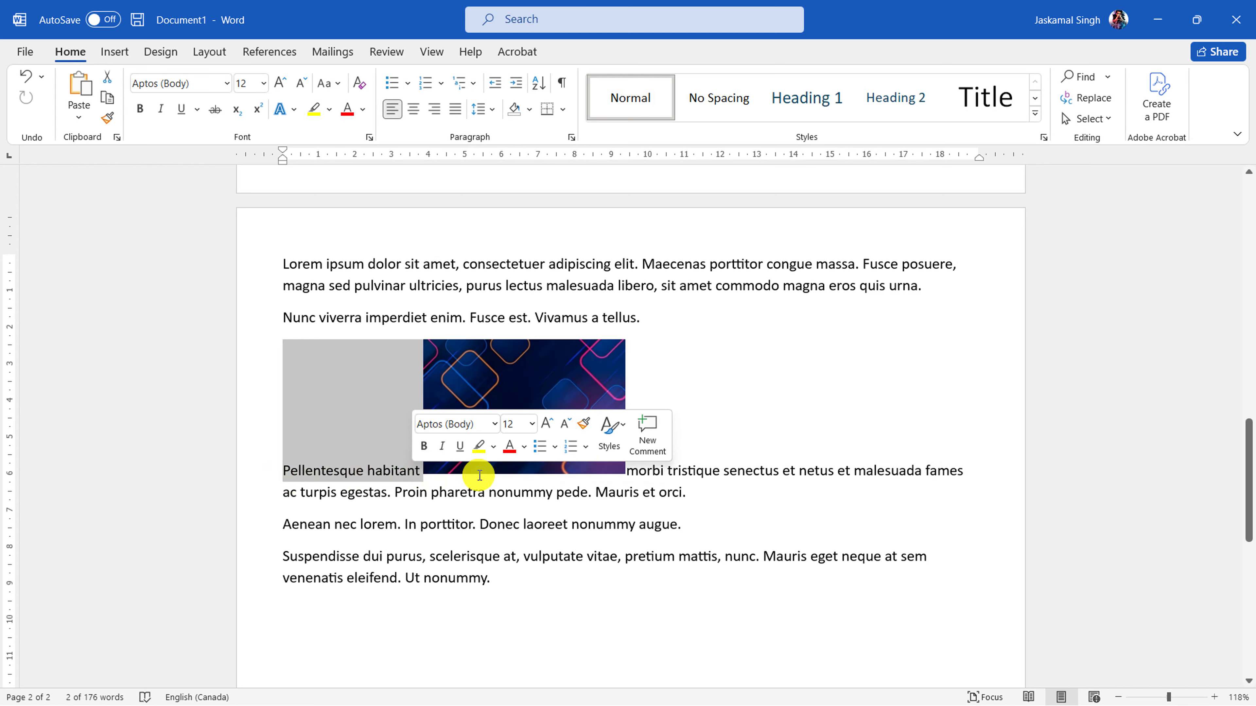
drag(632, 480, 706, 488)
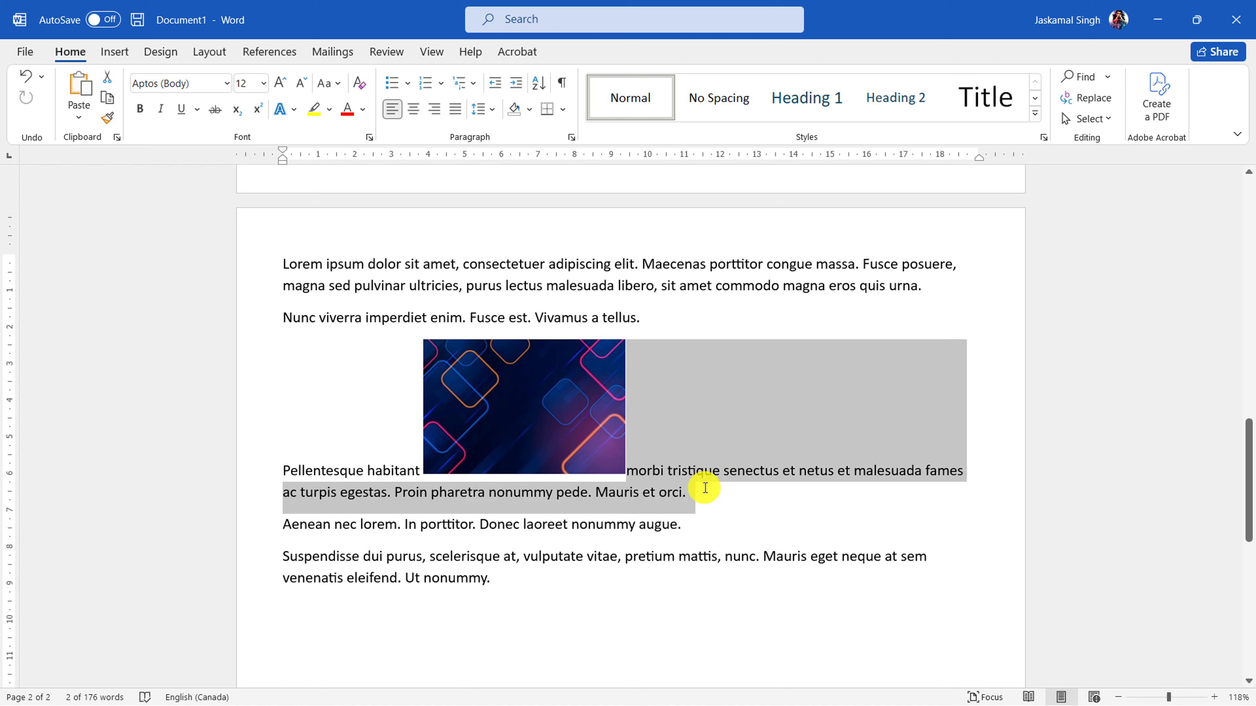
click(574, 449)
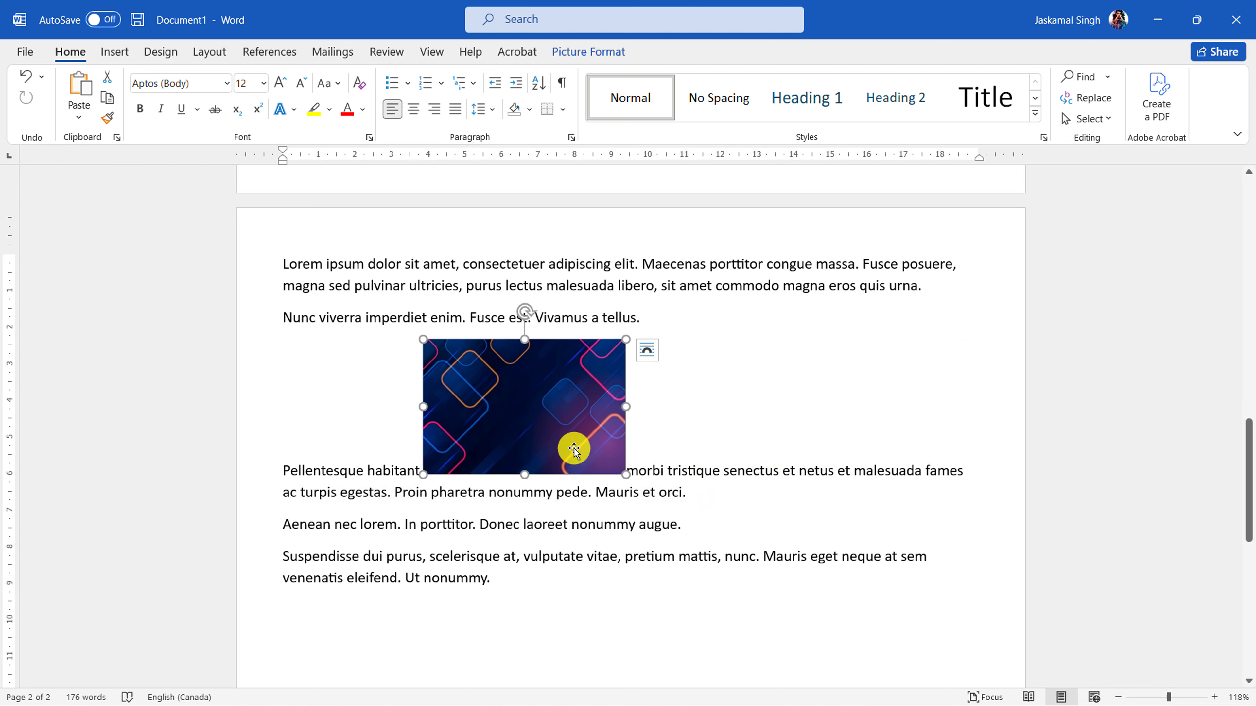
- Move the picture to the end of the last paragraph, and return it to after "Pellentesque habitant" in the third paragraph
drag(569, 448, 621, 591)
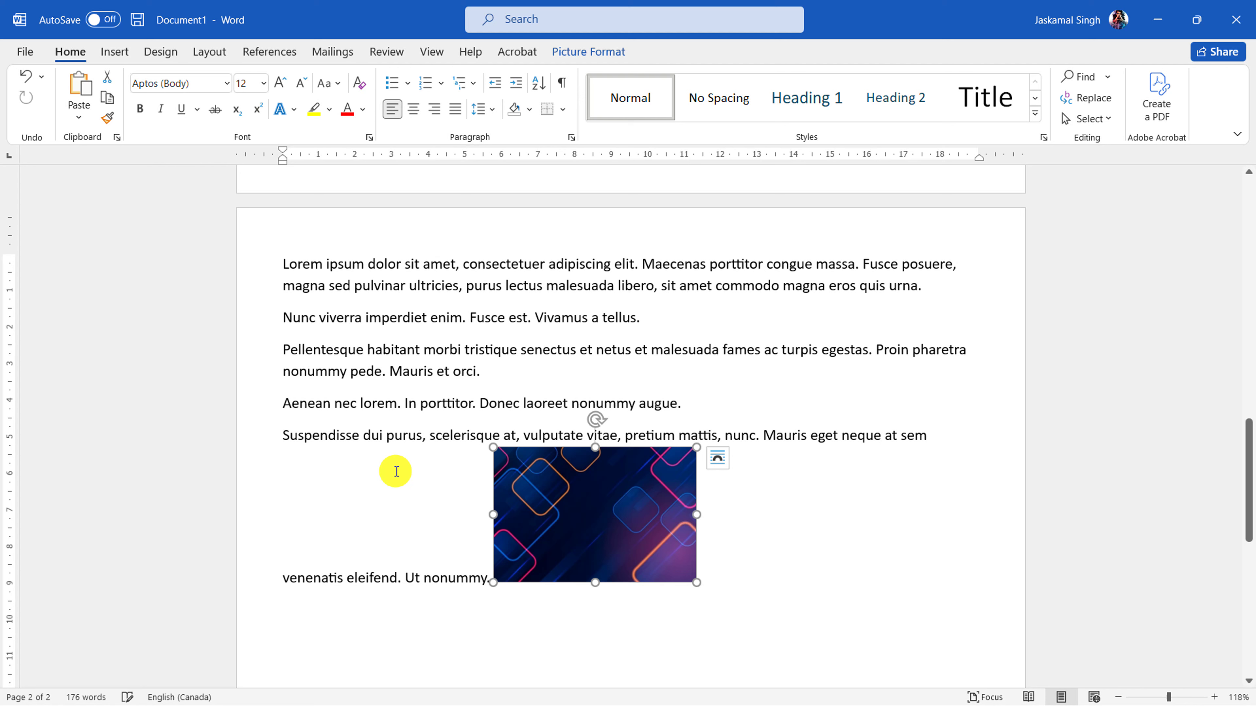
click(281, 350)
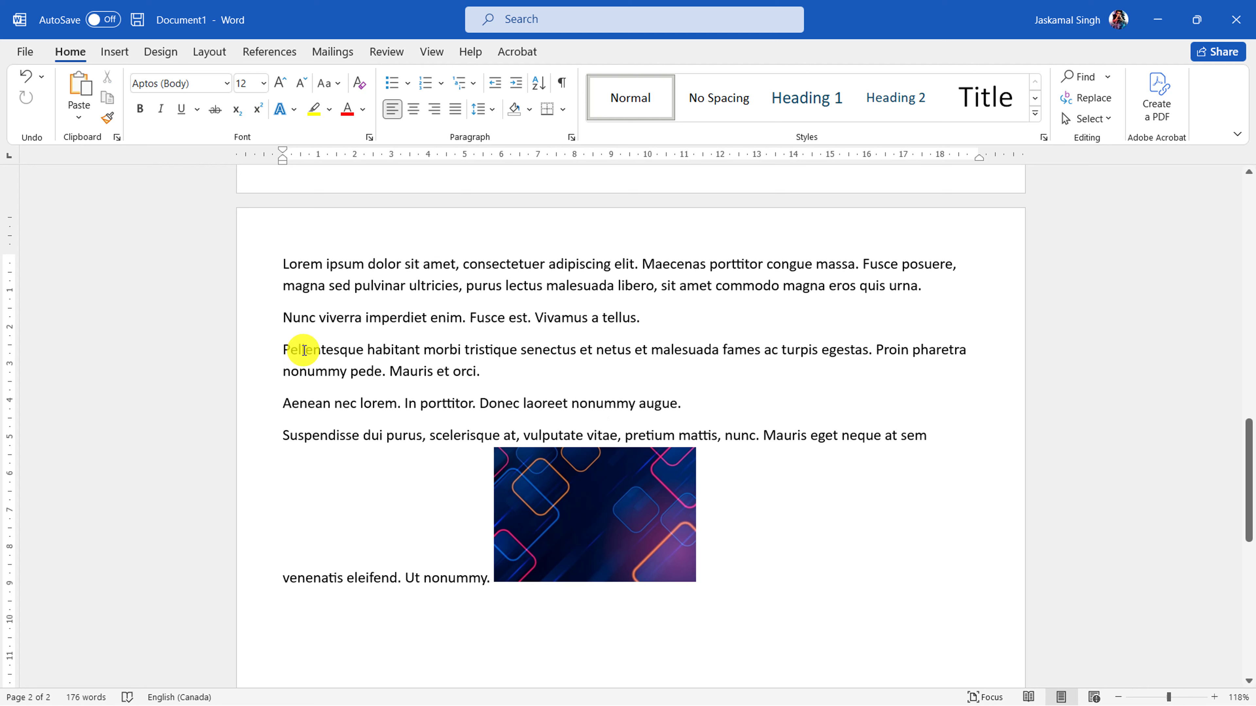
drag(569, 489, 420, 354)
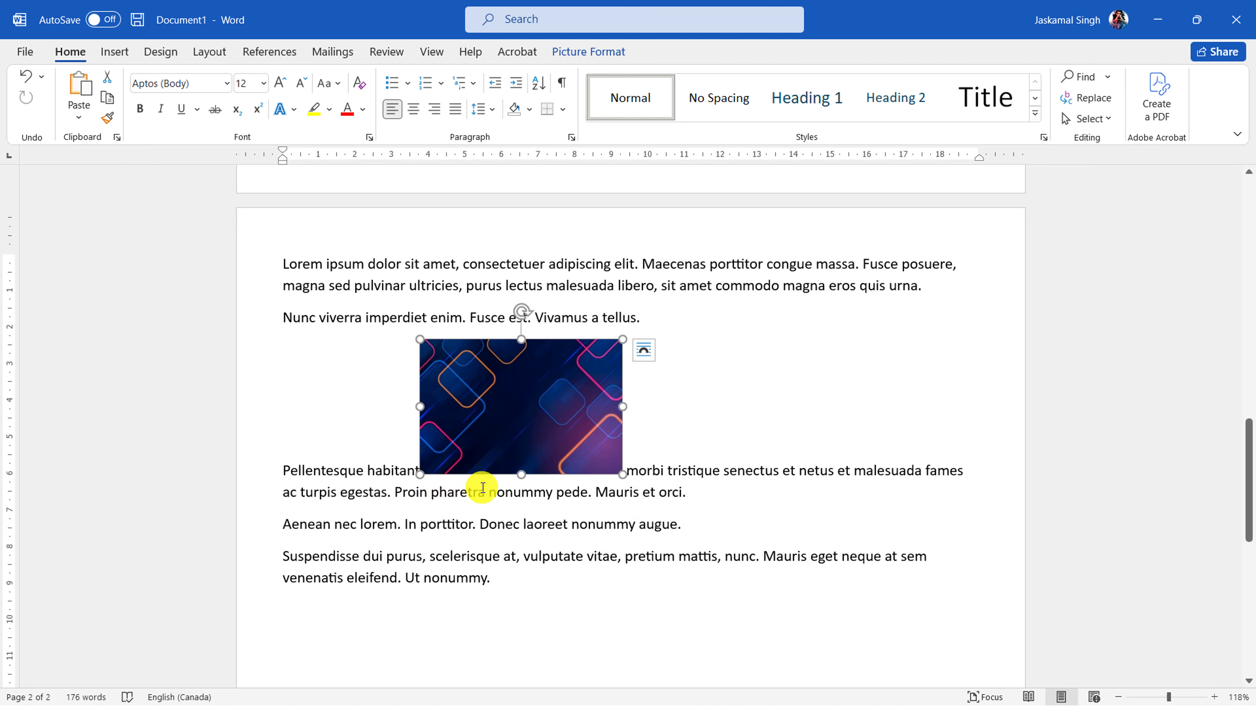
click(485, 491)
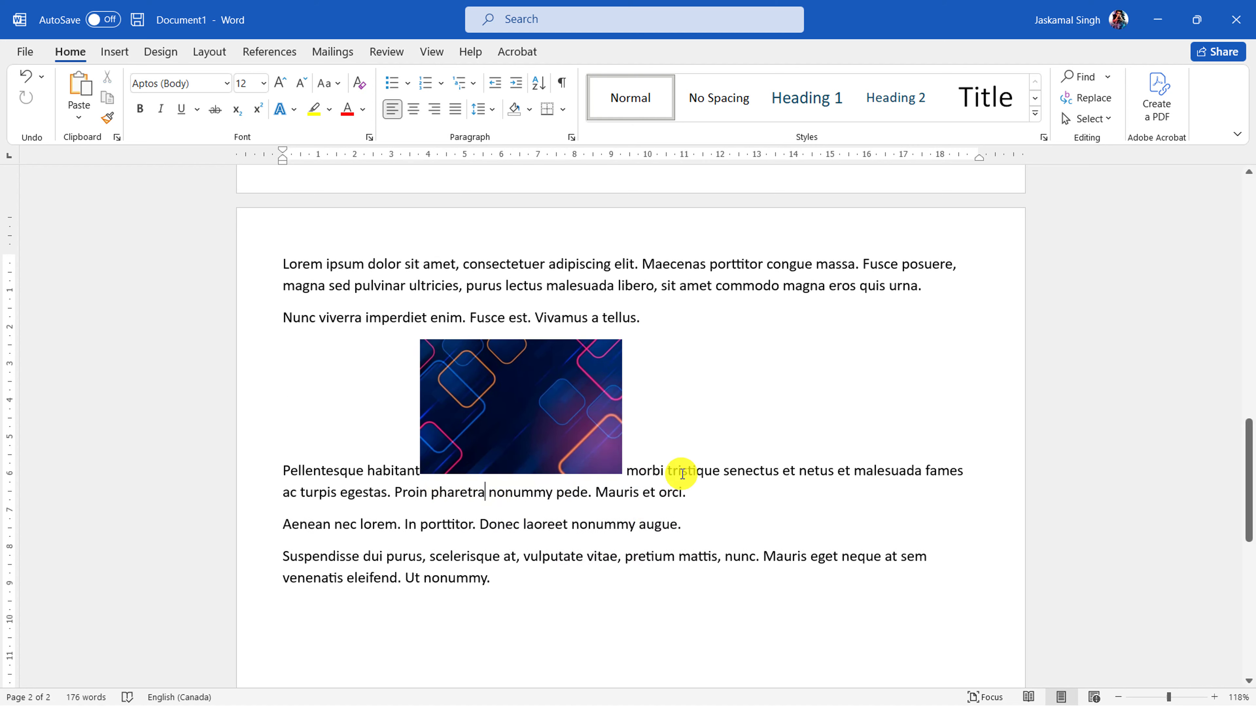
- Set the picture's text wrapping to Top and Bottom, and check how the third paragraph flows around it
click(534, 430)
click(588, 51)
click(888, 97)
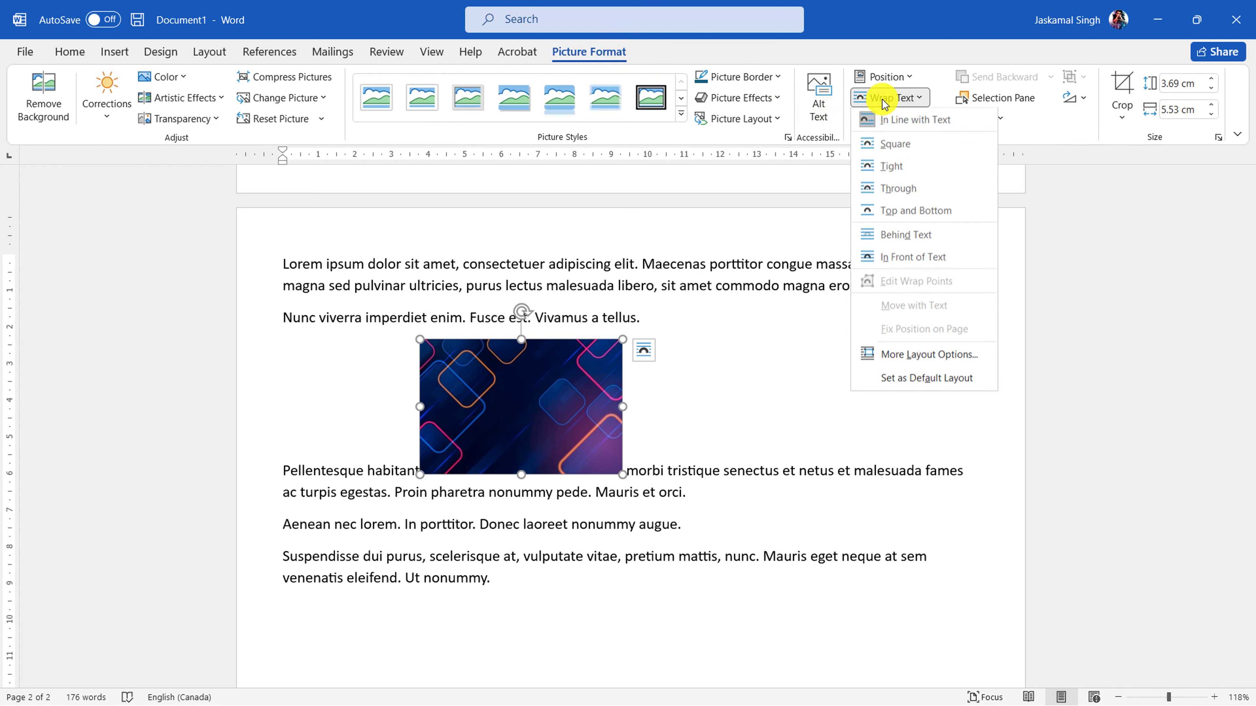
click(914, 211)
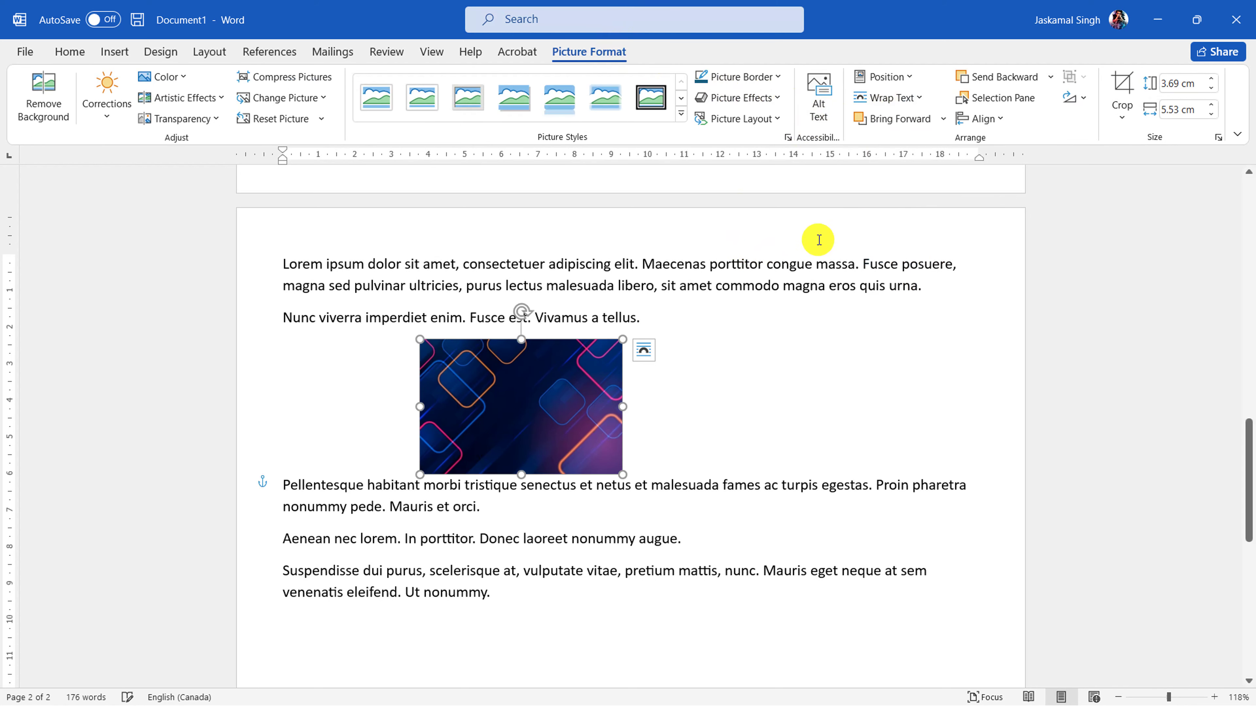
click(233, 488)
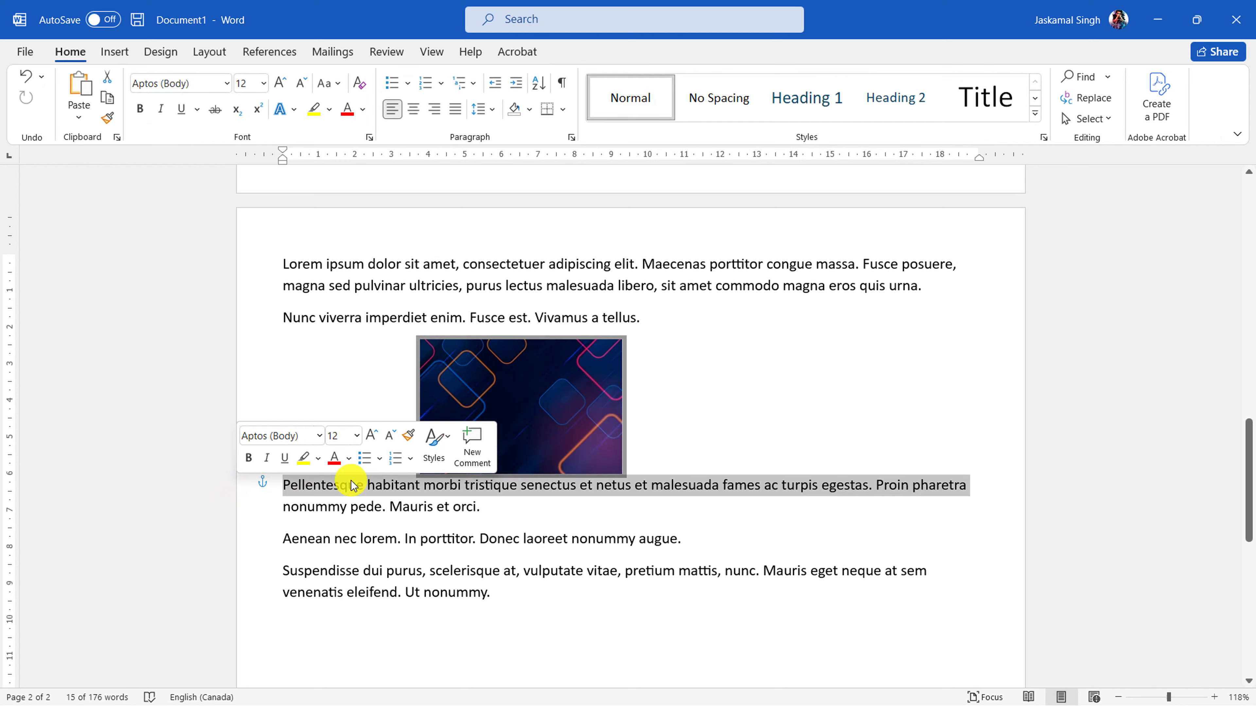
click(488, 425)
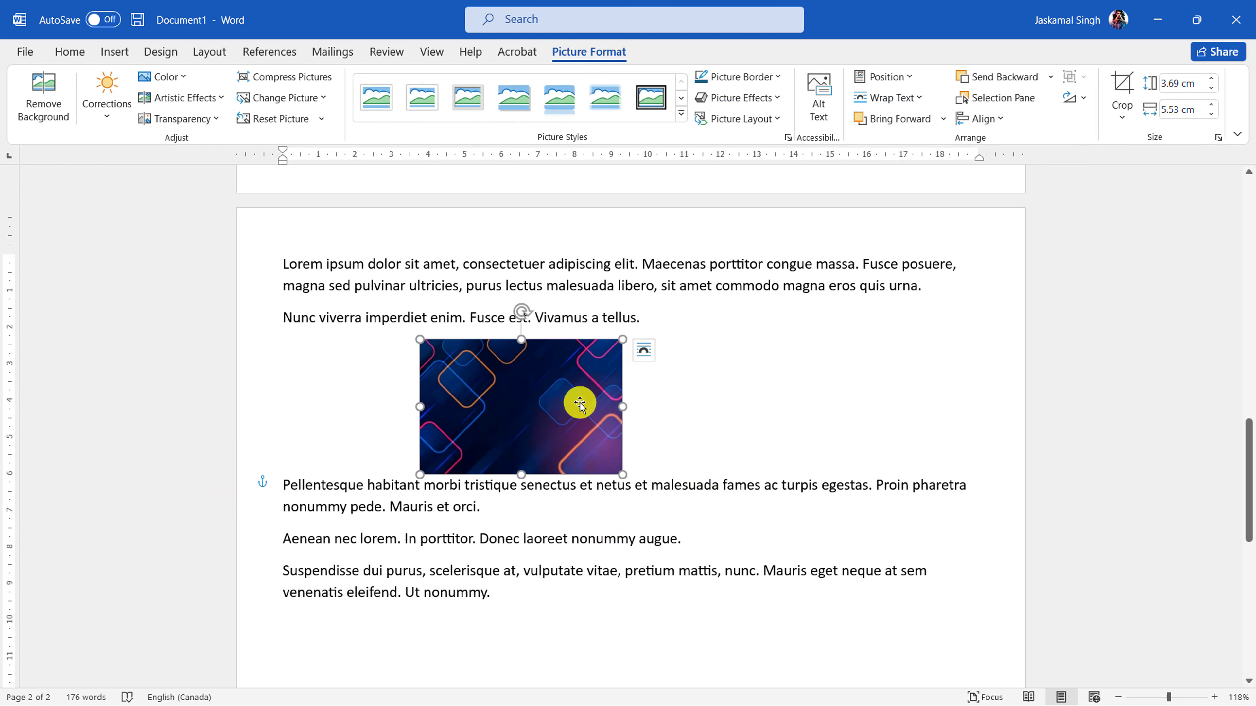
click(752, 425)
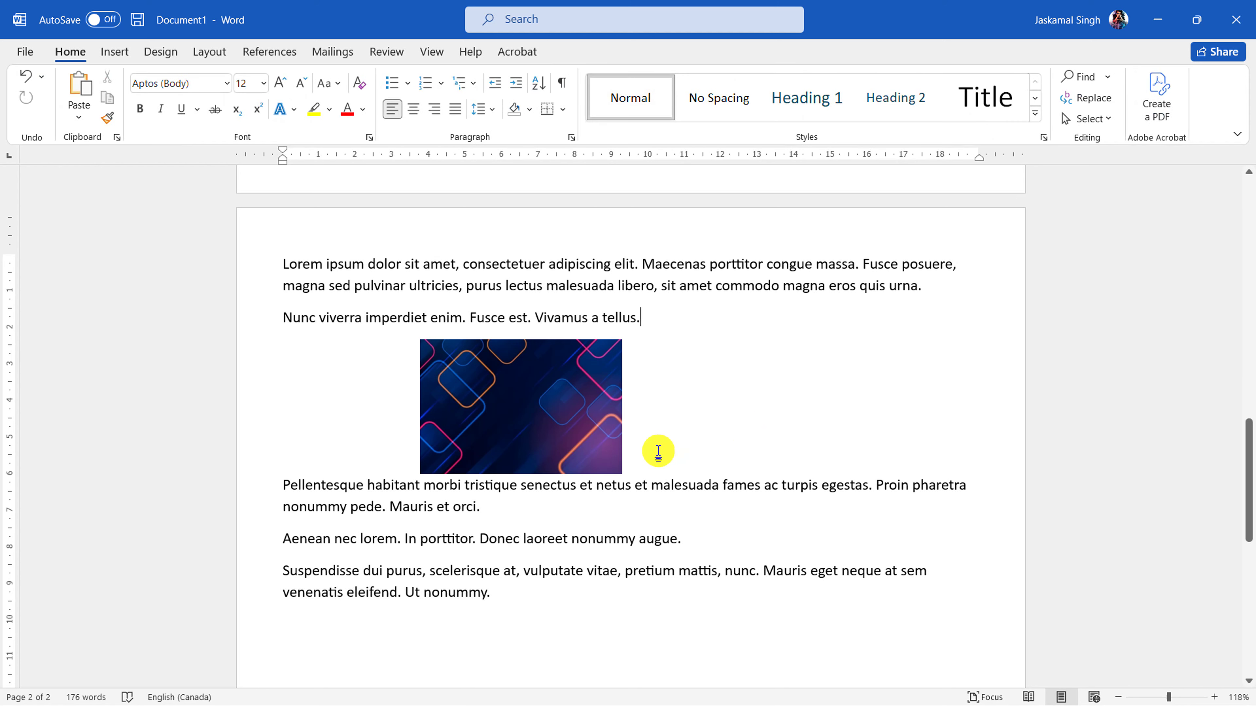
- Explore the picture's correction, artistic effect, transparency and reset options without applying any of them
click(477, 425)
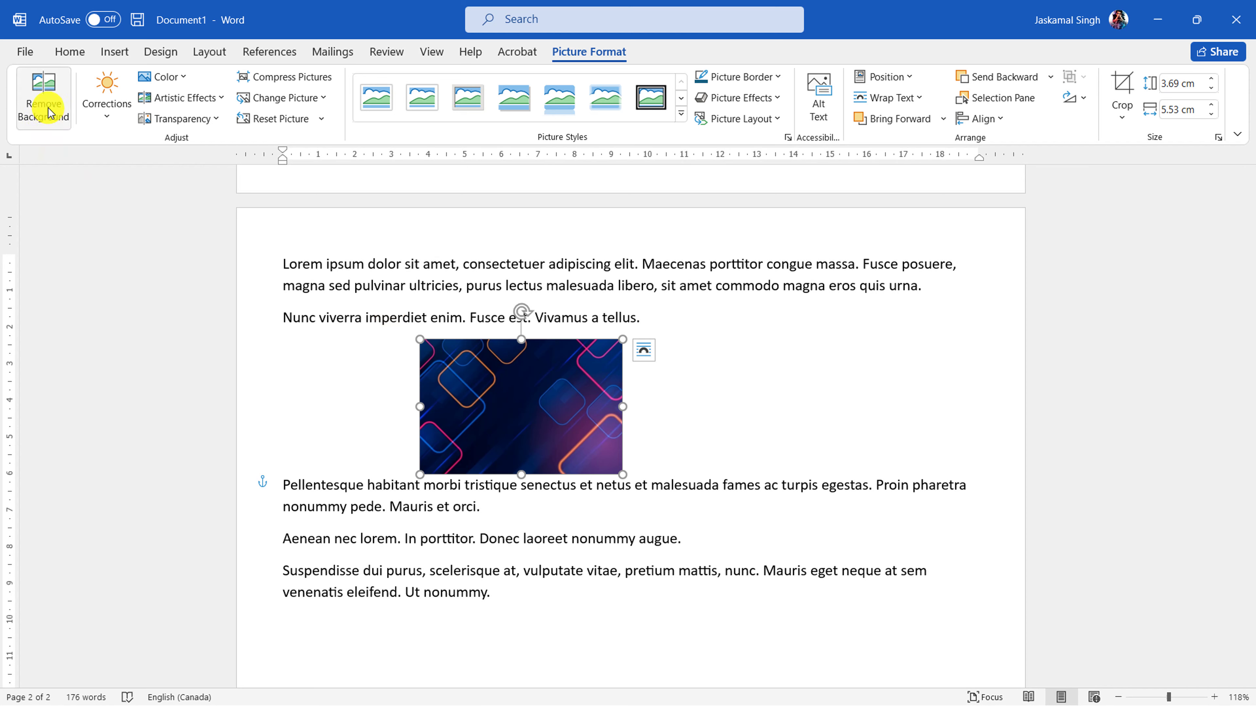
click(104, 99)
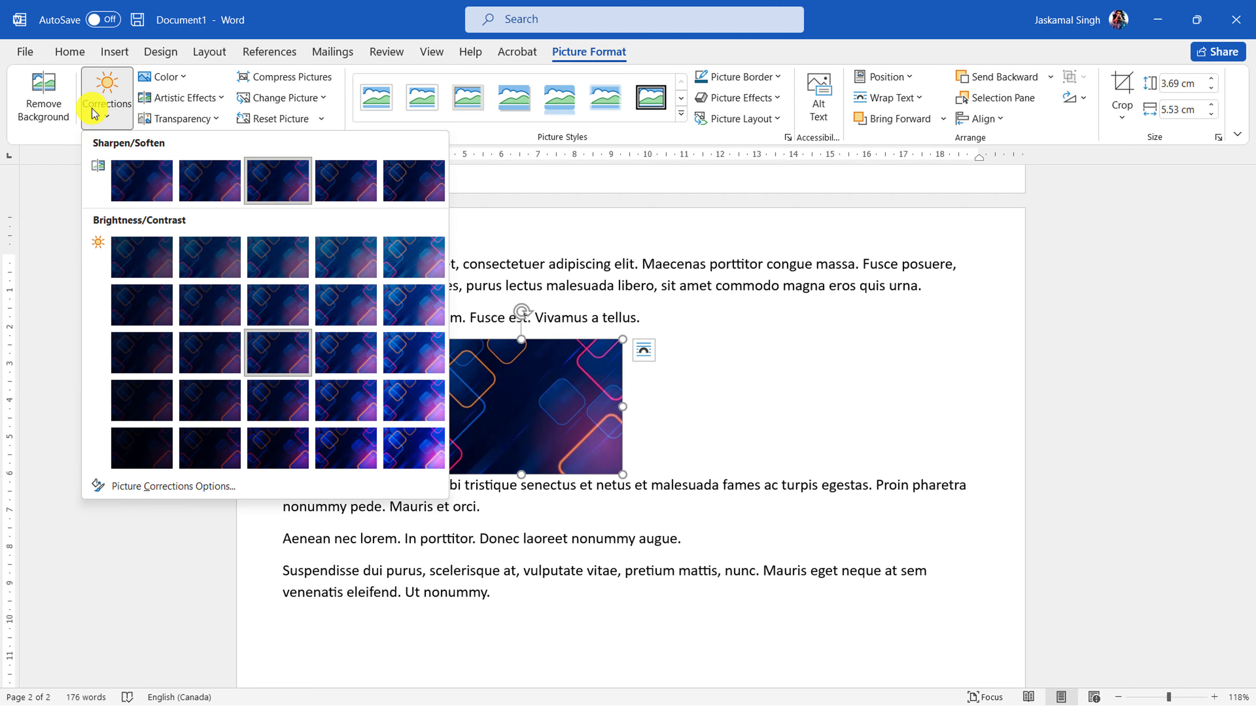
click(101, 101)
click(213, 102)
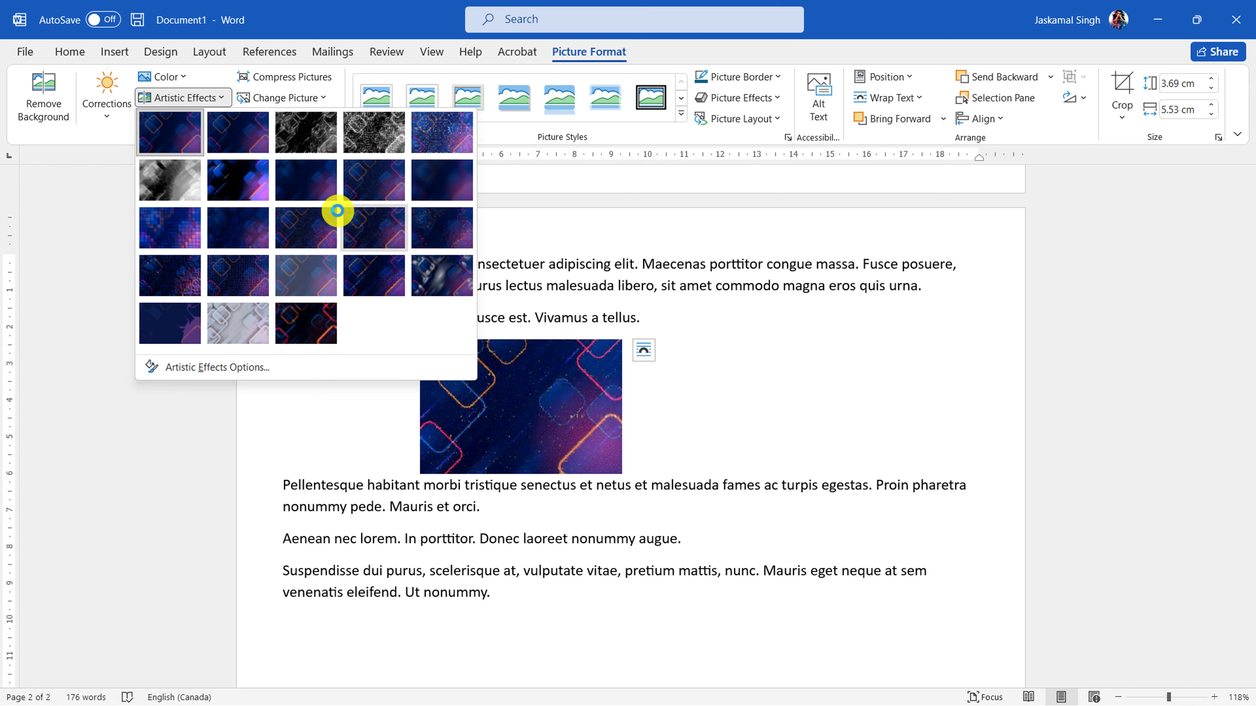
click(178, 99)
click(195, 119)
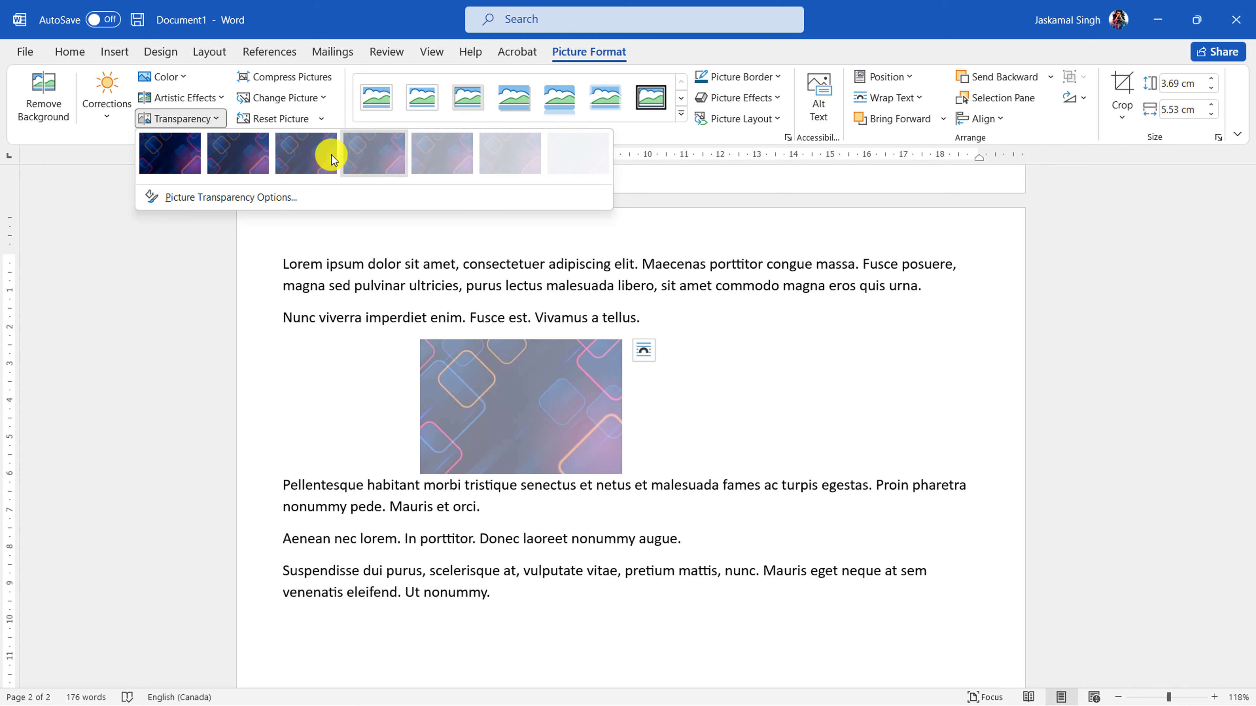
click(193, 121)
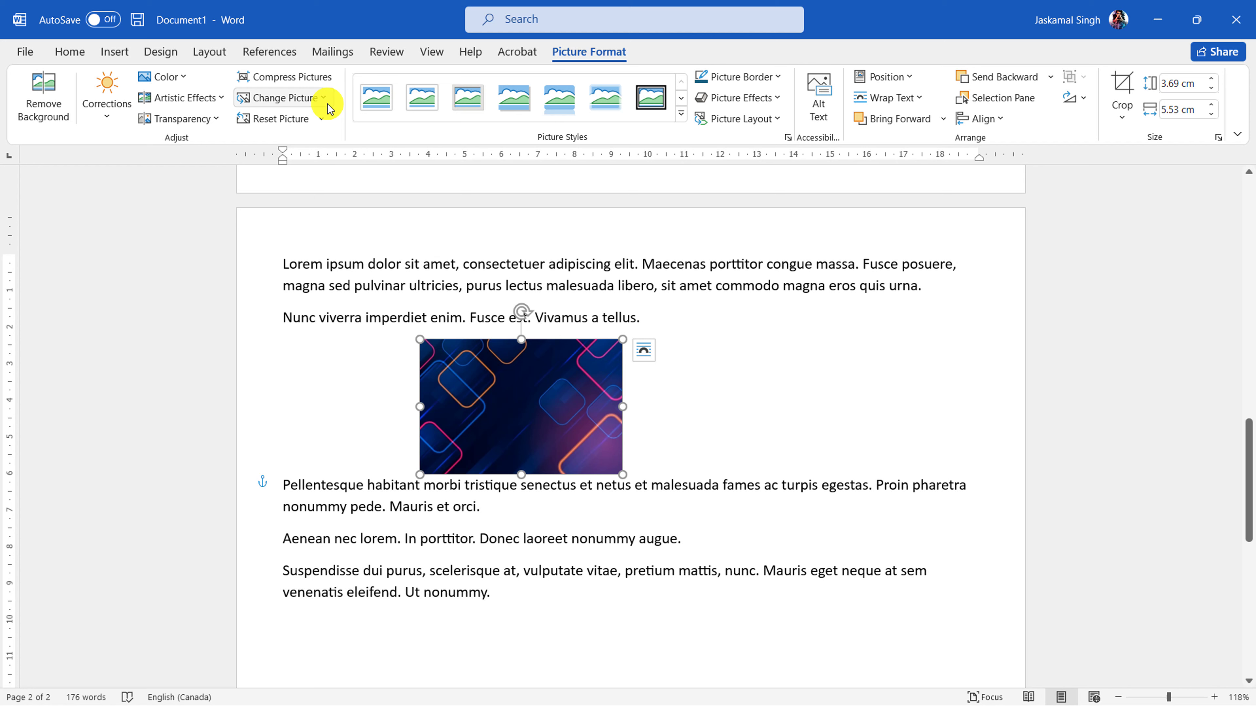
click(323, 122)
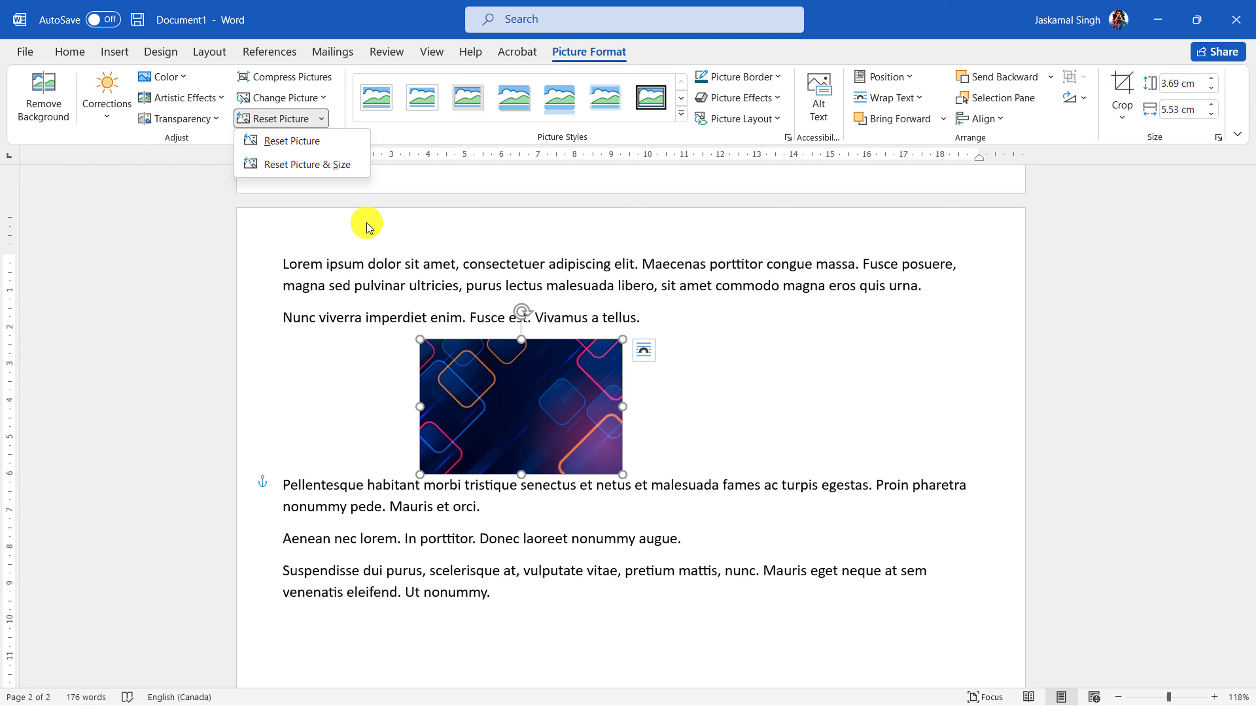
- Apply the white-framed picture style with snipped diagonal corners to the picture
click(681, 114)
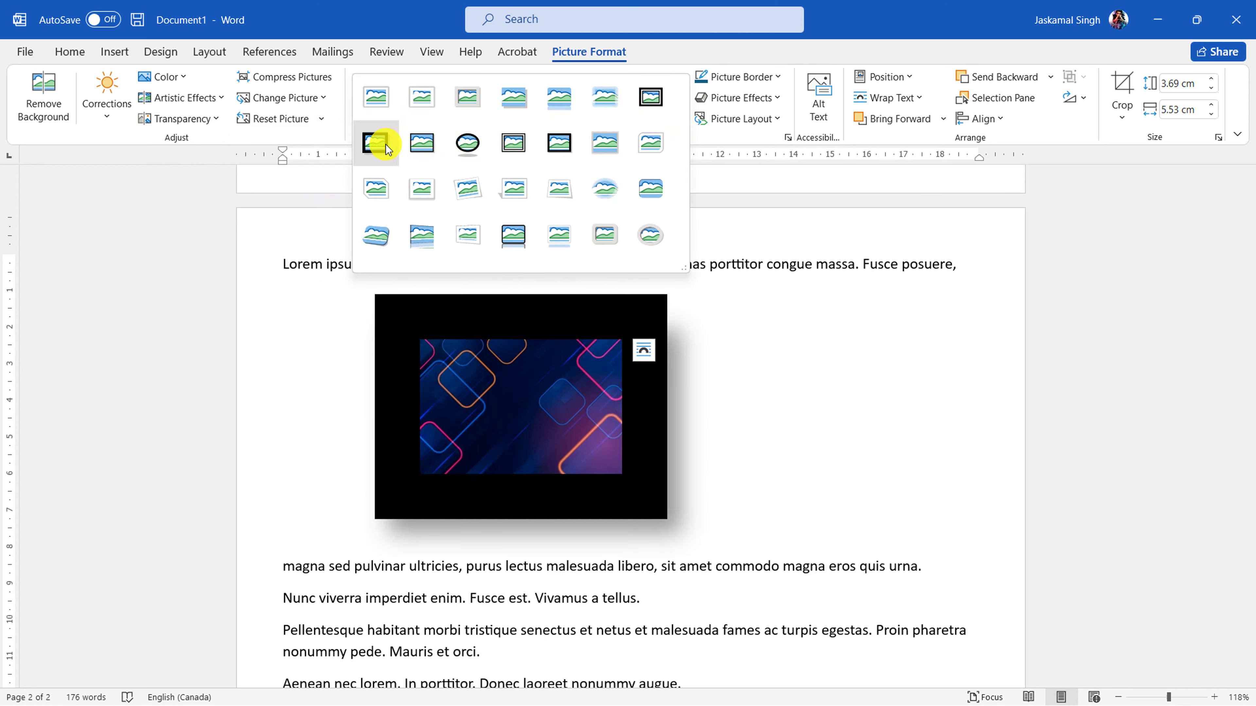
click(381, 190)
click(730, 384)
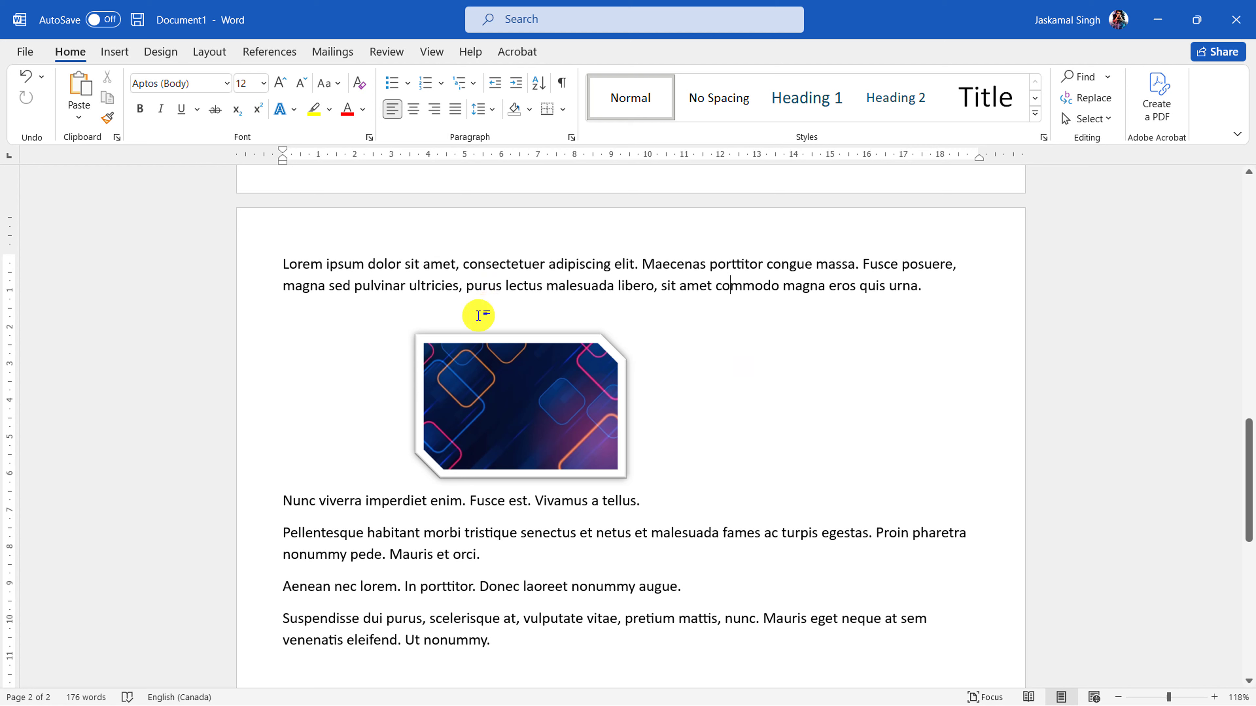
- Move the framed picture up to just below the first paragraph, and preview standard colors for its border
click(250, 316)
click(492, 357)
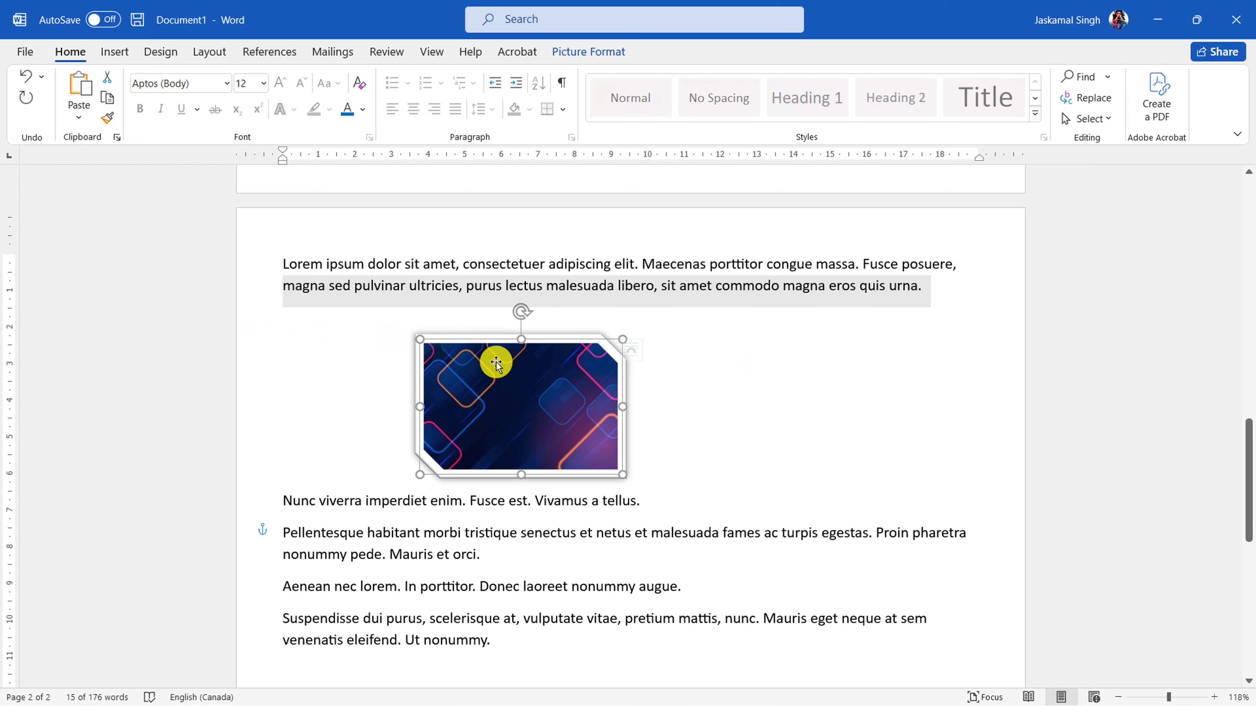
mouse_move(507, 360)
mouse_down()
mouse_move(510, 328)
mouse_move(513, 342)
mouse_up()
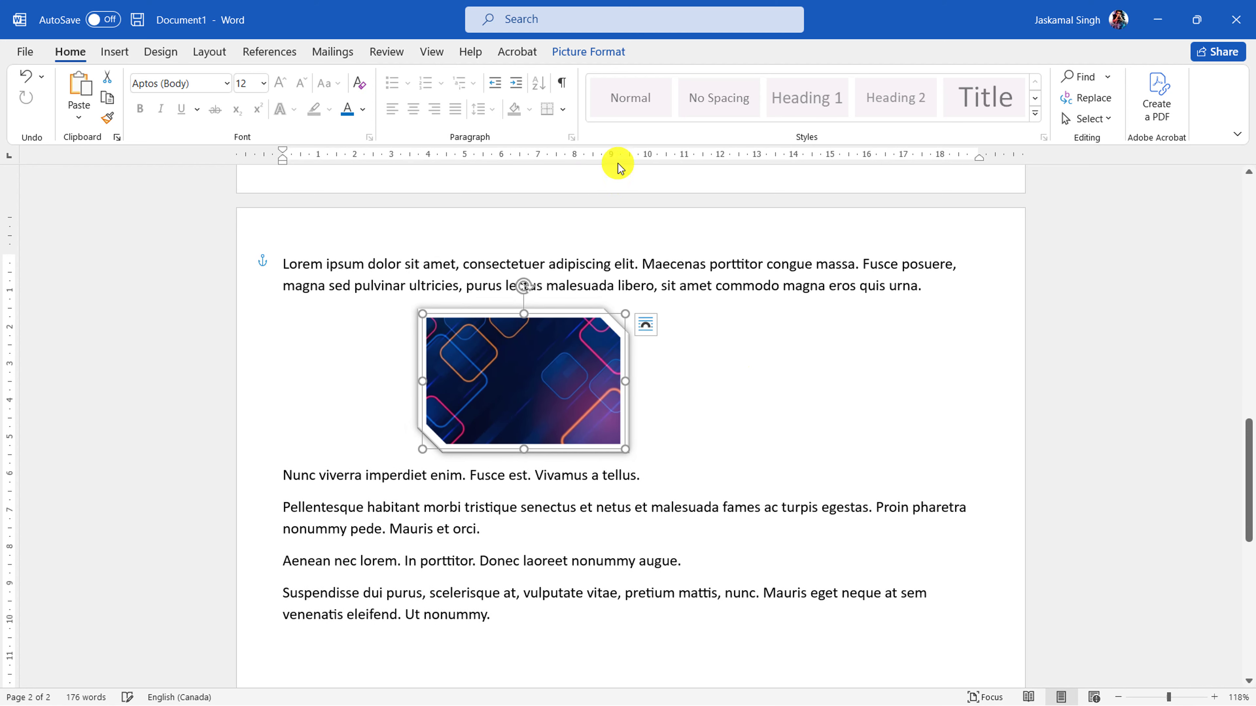
click(586, 52)
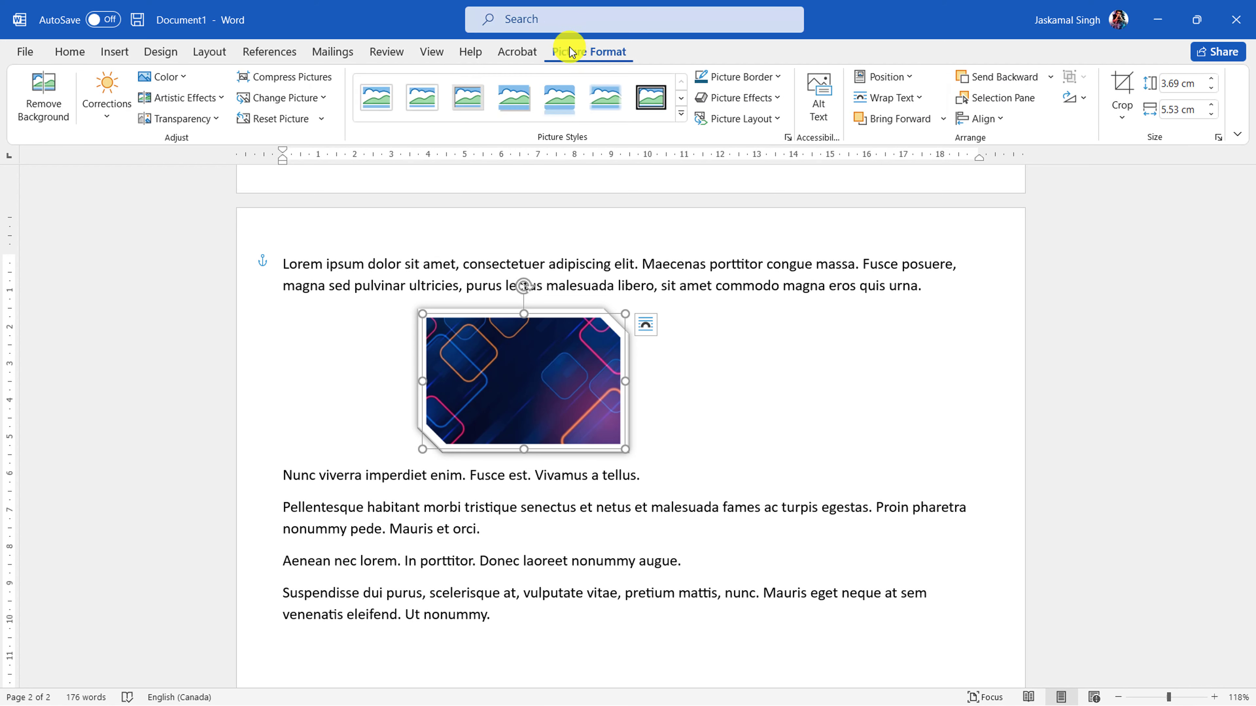
click(778, 78)
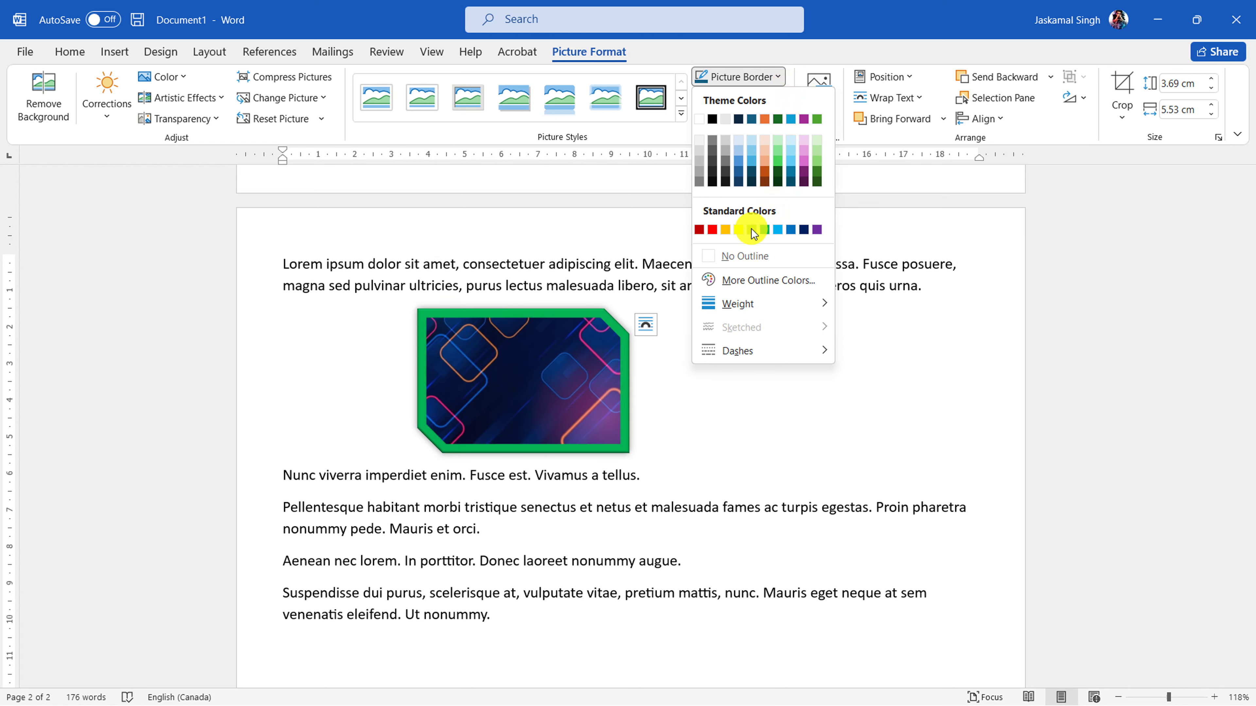
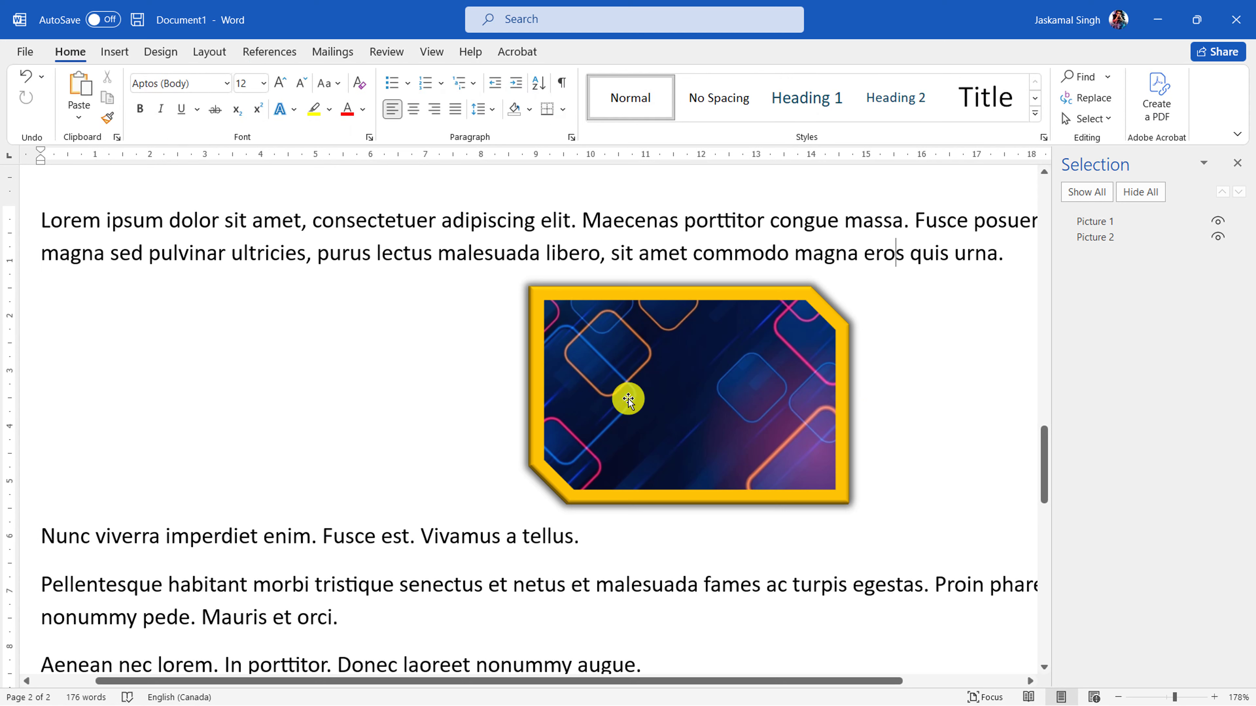
- Check which of the two overlapping pictures is selected, and move Picture 1 out to the left of Picture 2
click(625, 398)
click(910, 372)
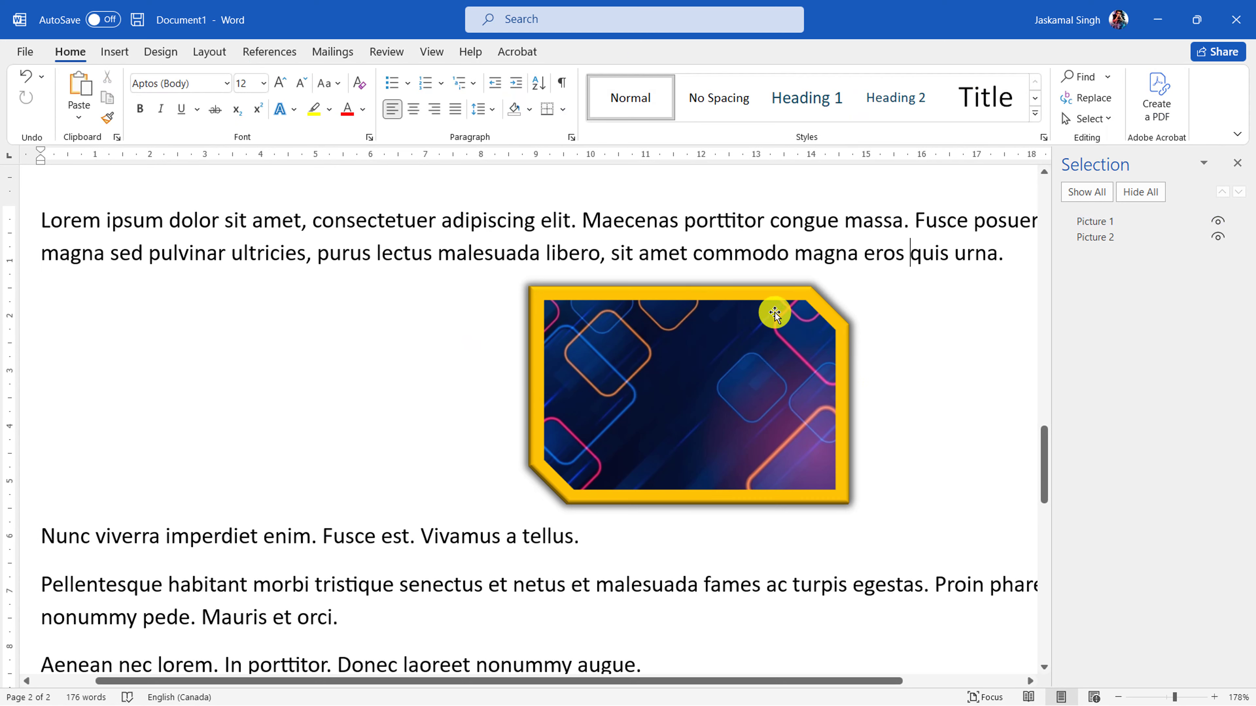
click(553, 291)
click(519, 308)
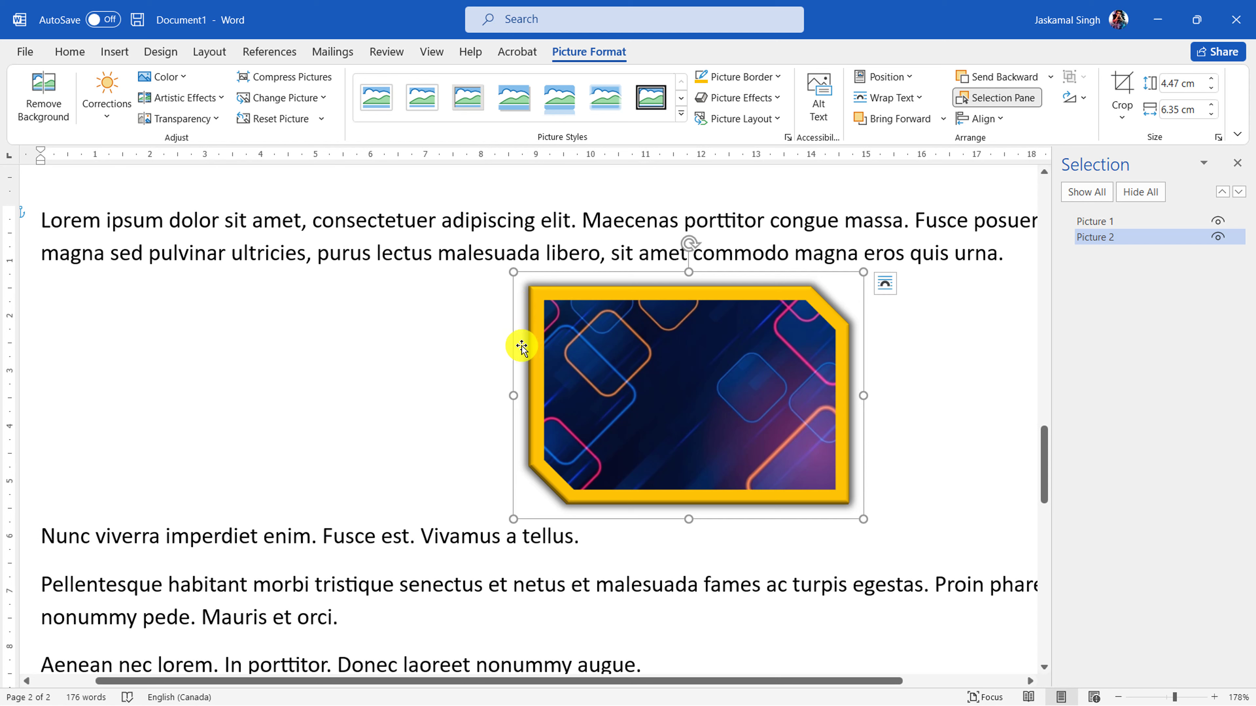
click(1031, 348)
click(717, 348)
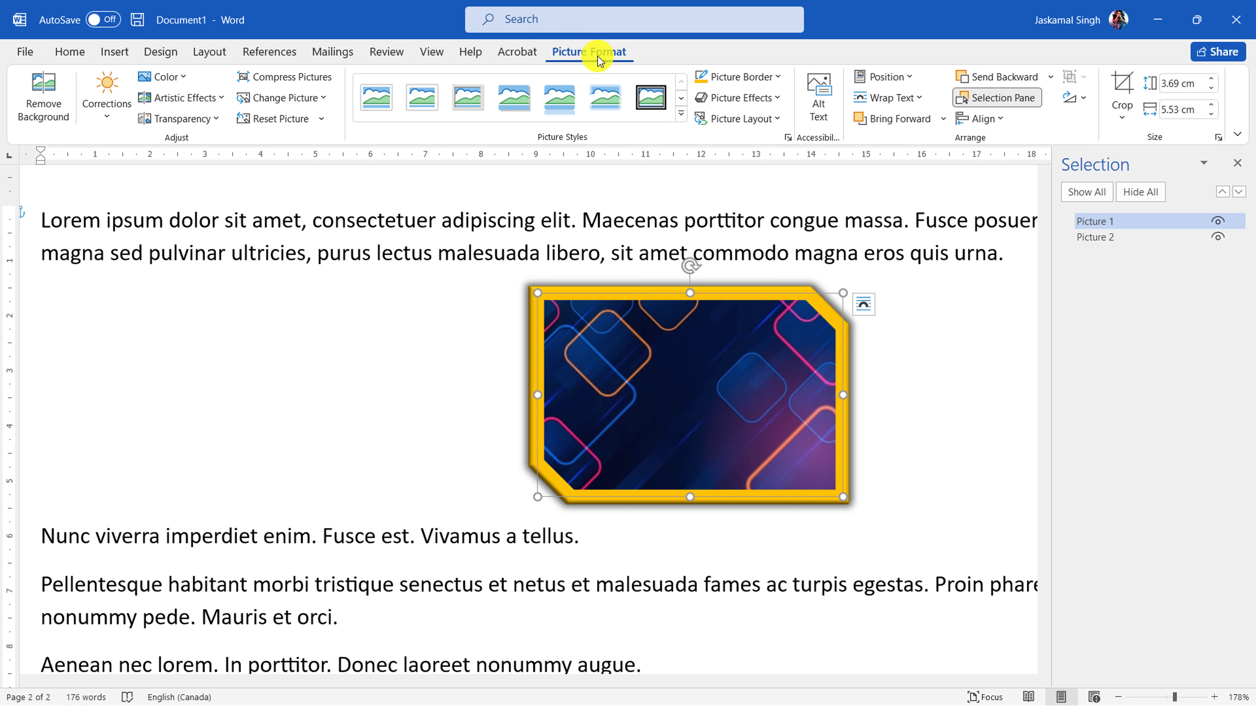
click(1021, 99)
click(1021, 99)
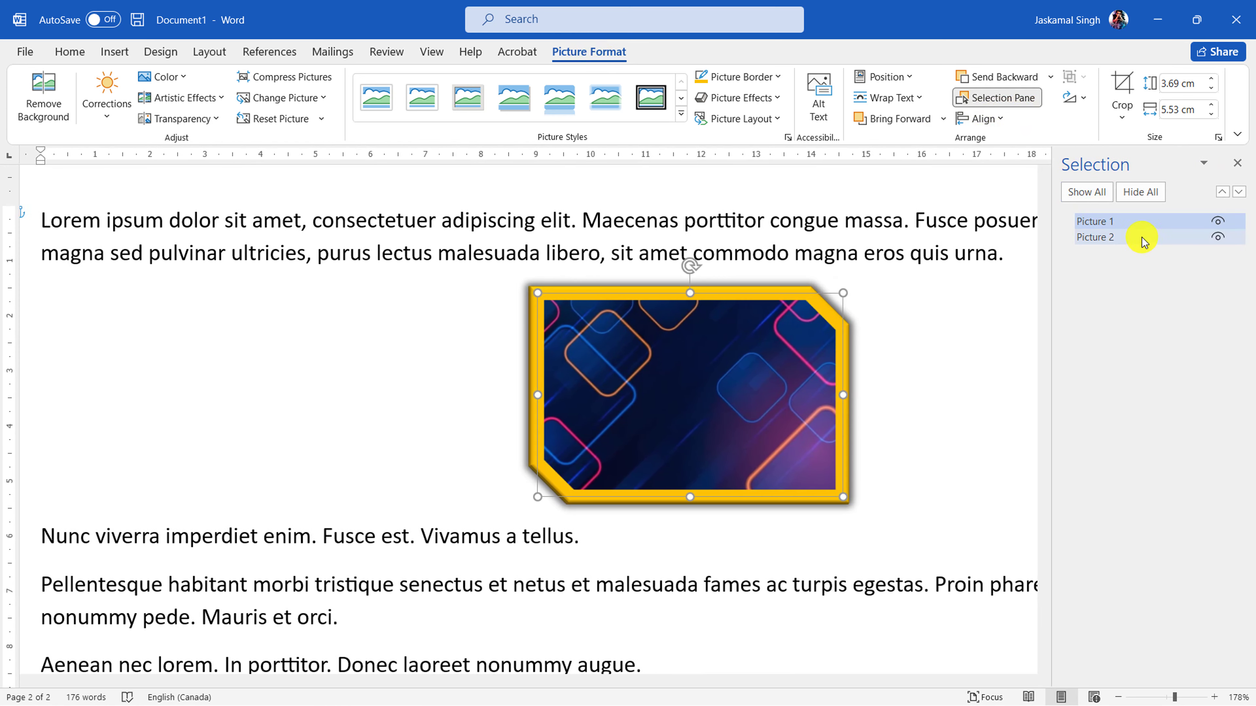
click(1100, 238)
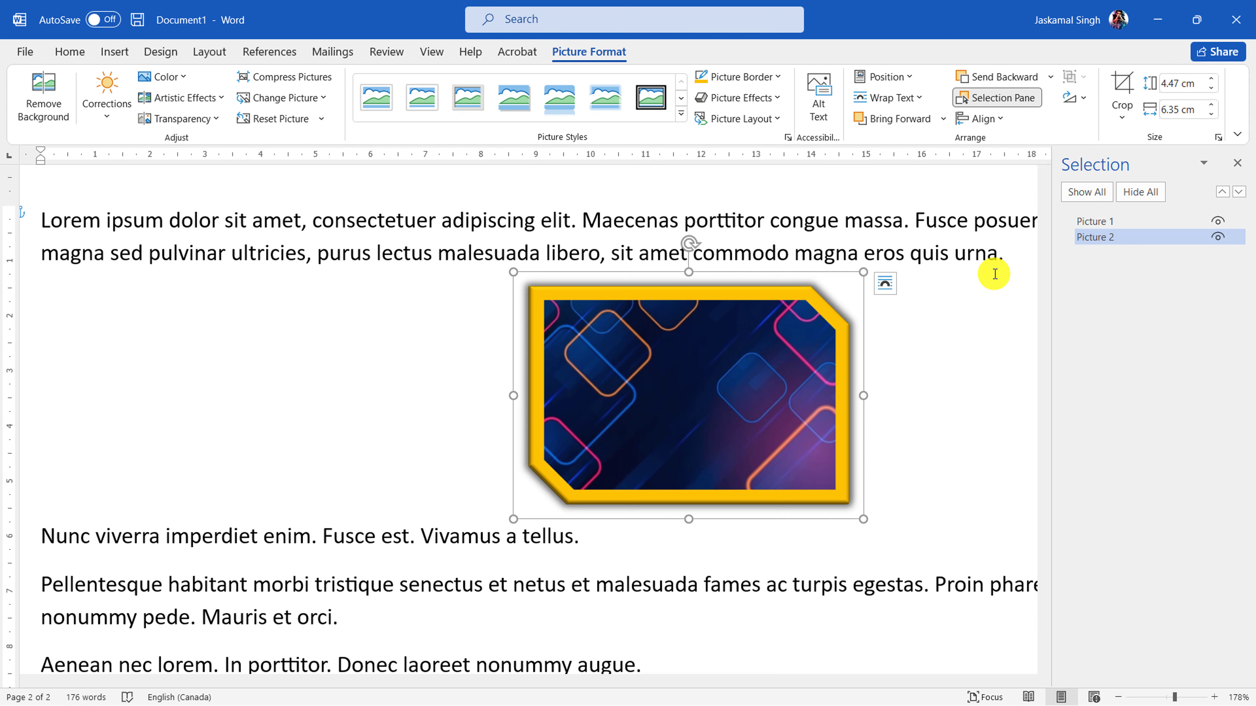
drag(690, 356, 379, 351)
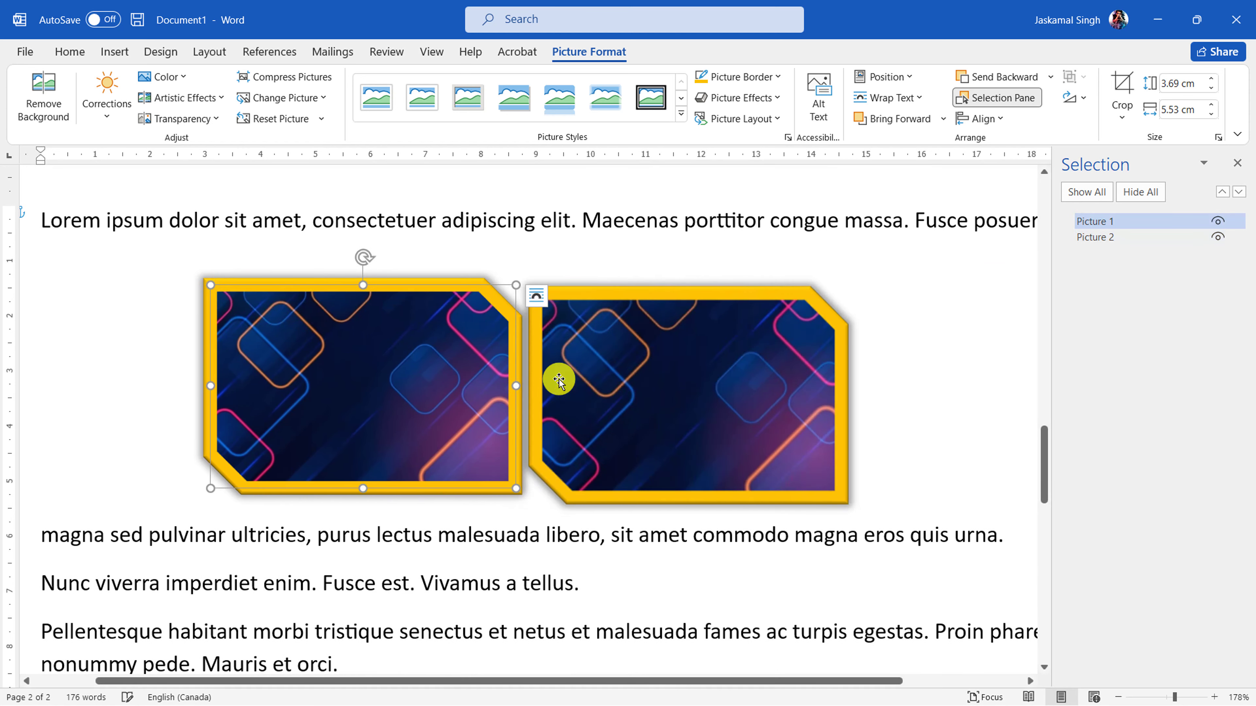
- Align Picture 2 to the top margin of the page, and check its position relative to Picture 1
click(837, 364)
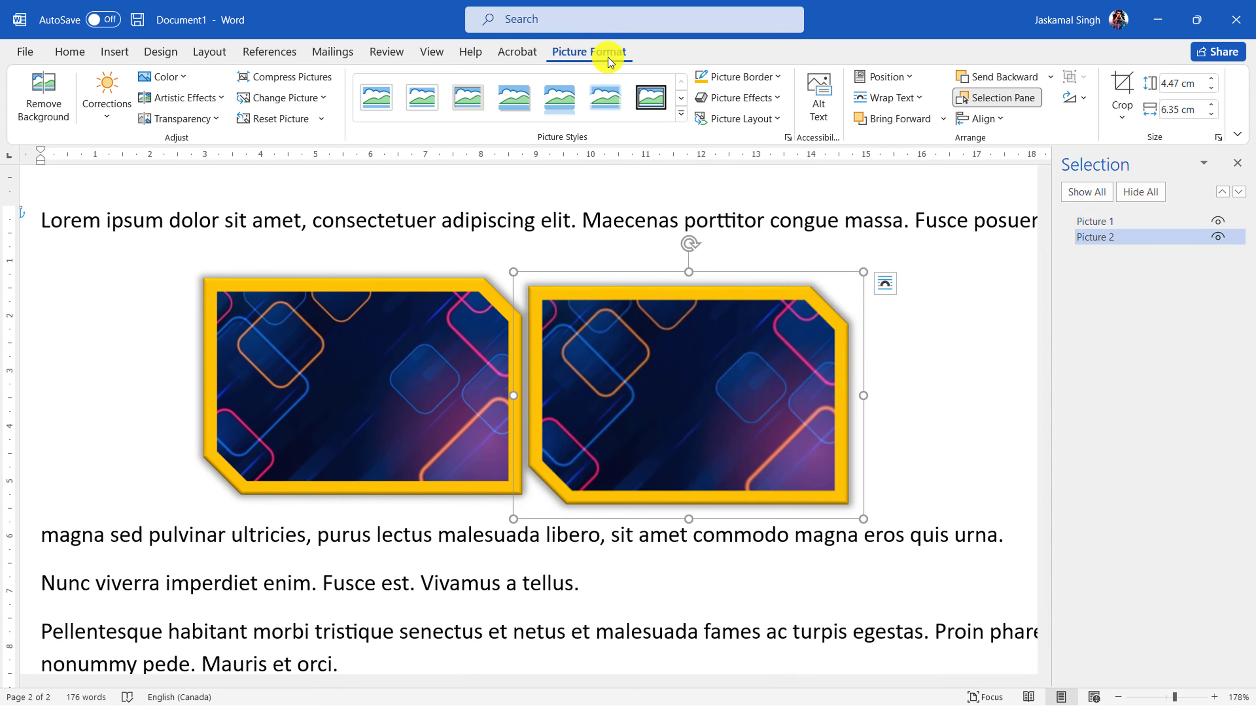
click(986, 122)
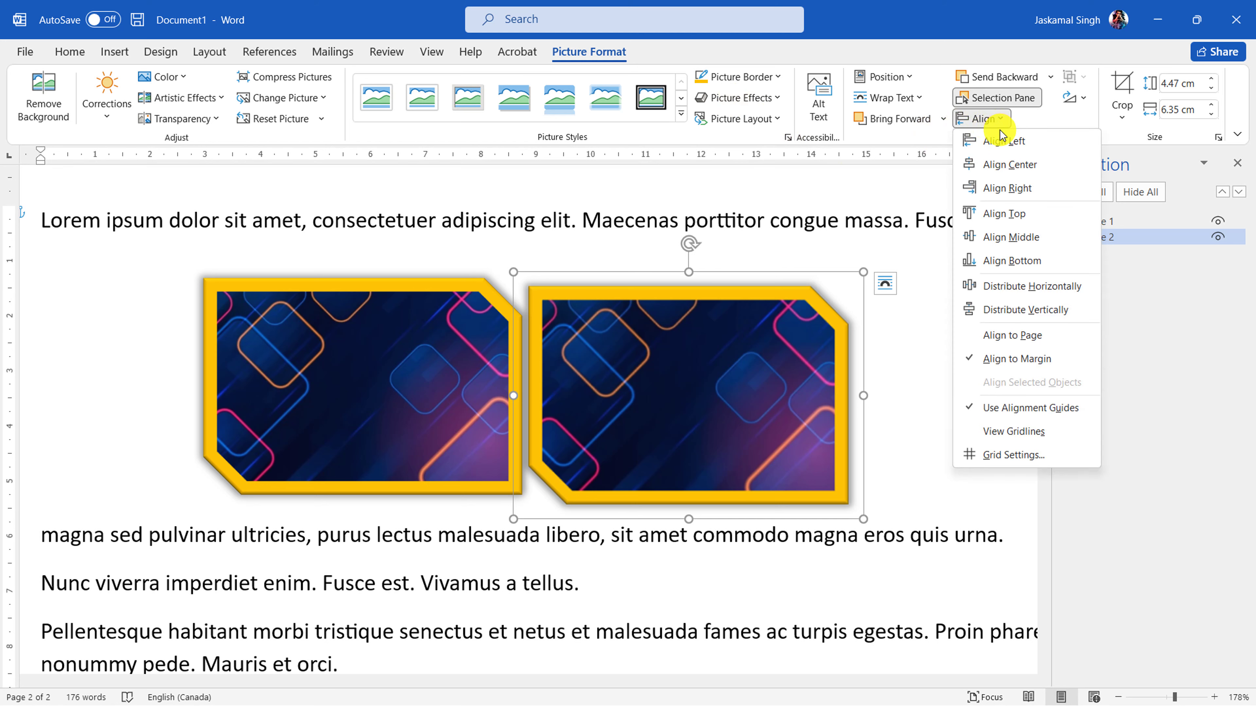
click(1009, 213)
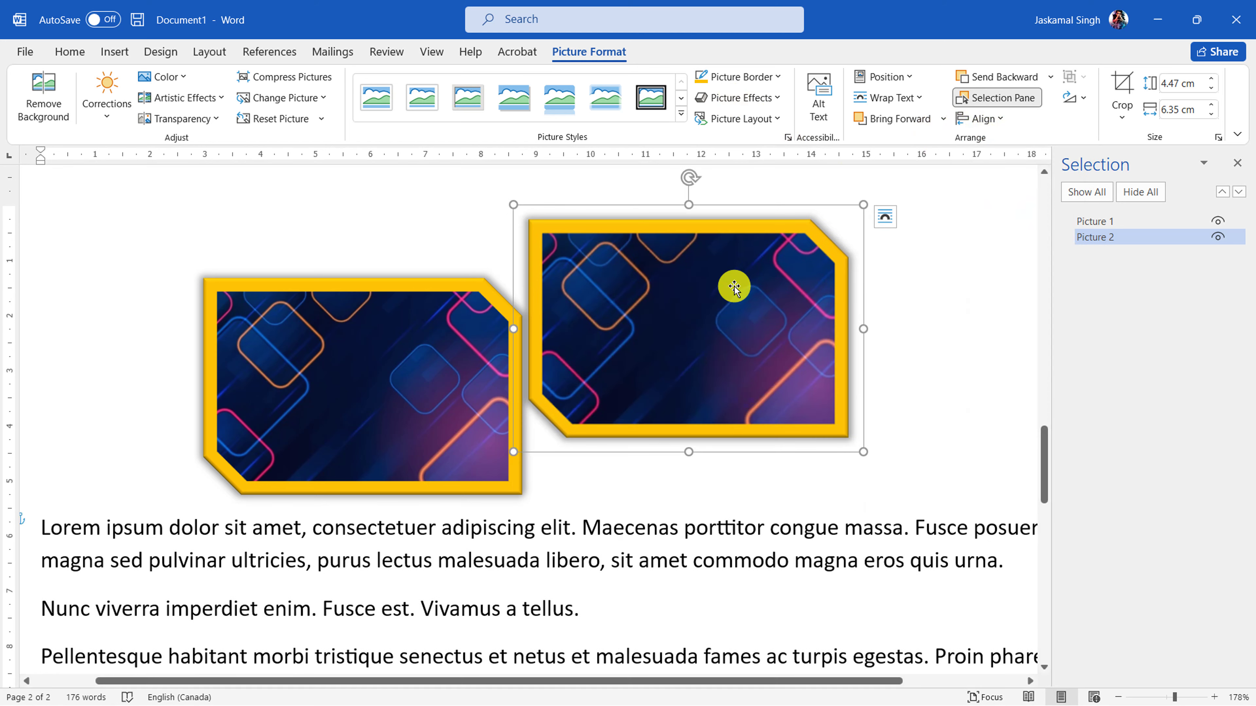
scroll(734, 287, down, 8)
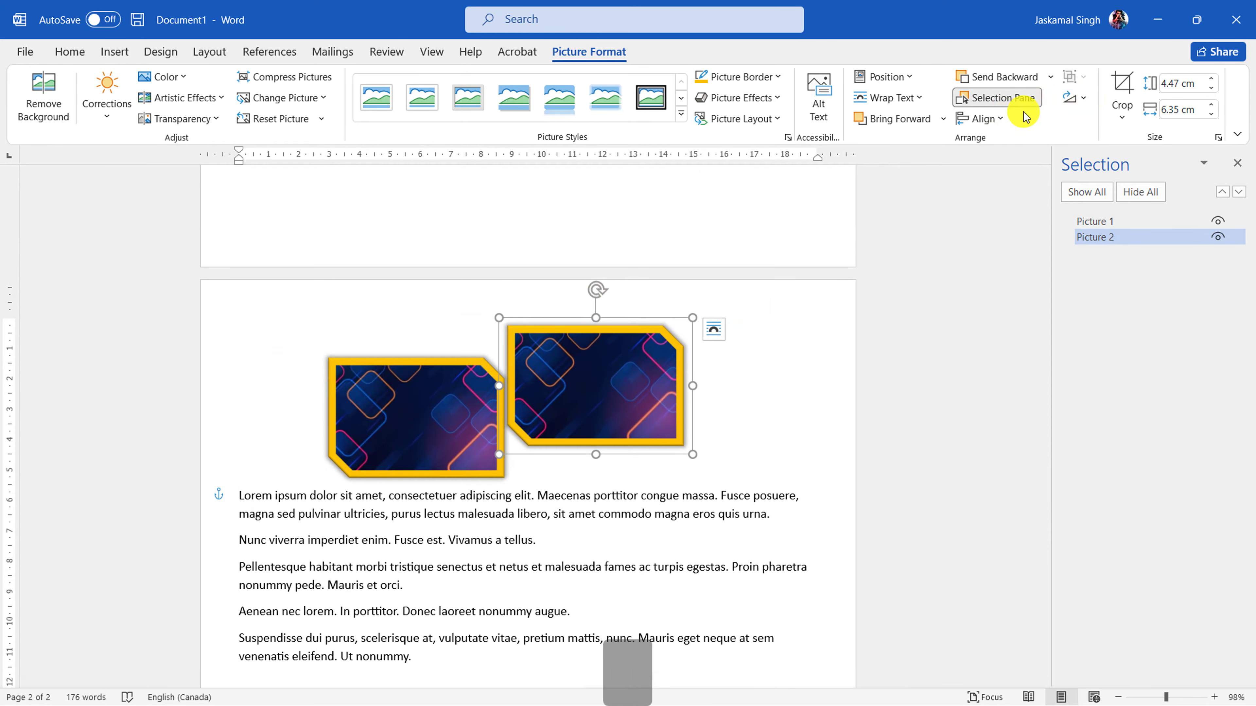
- Crop Picture 2 to the smiley face shape from the basic shapes
click(1130, 99)
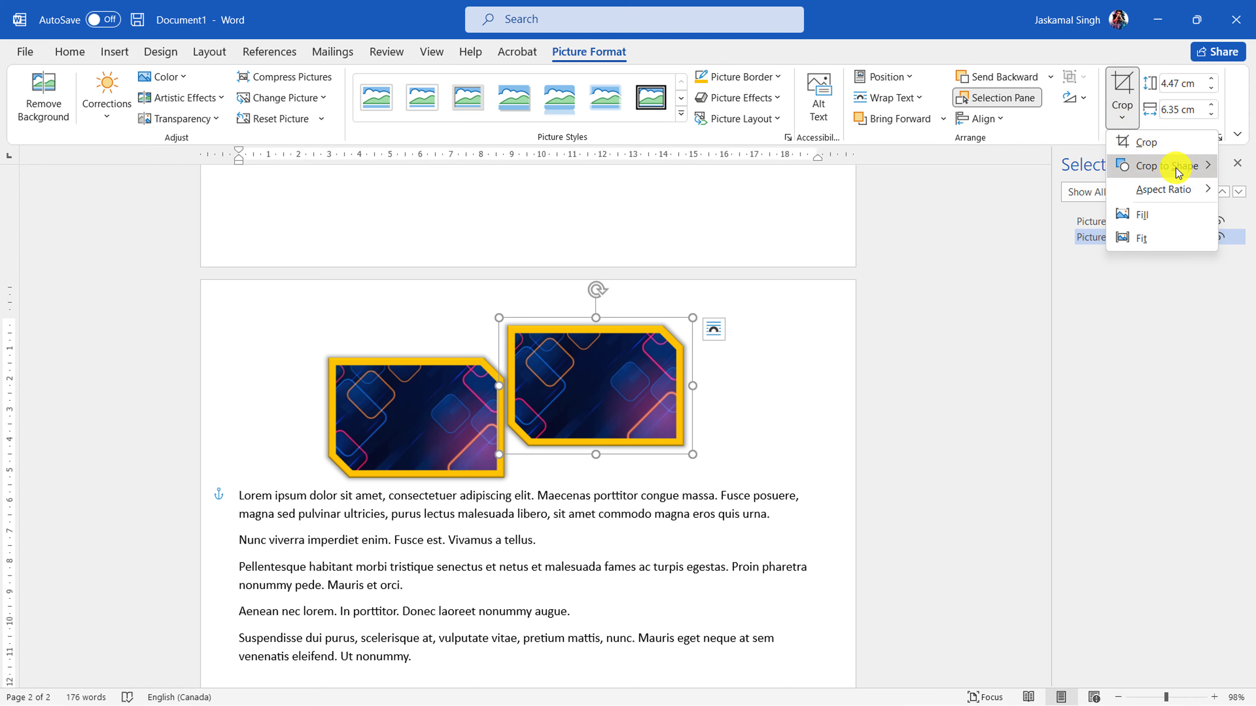
mouse_move(1178, 172)
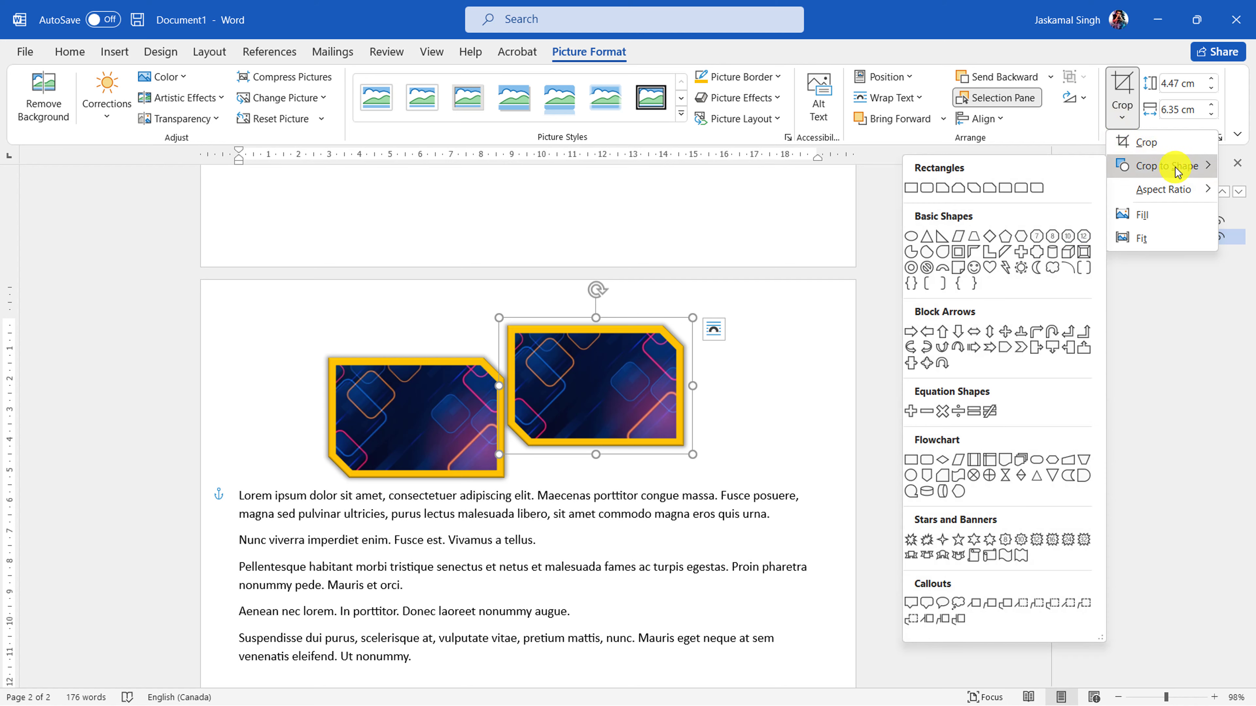
click(974, 269)
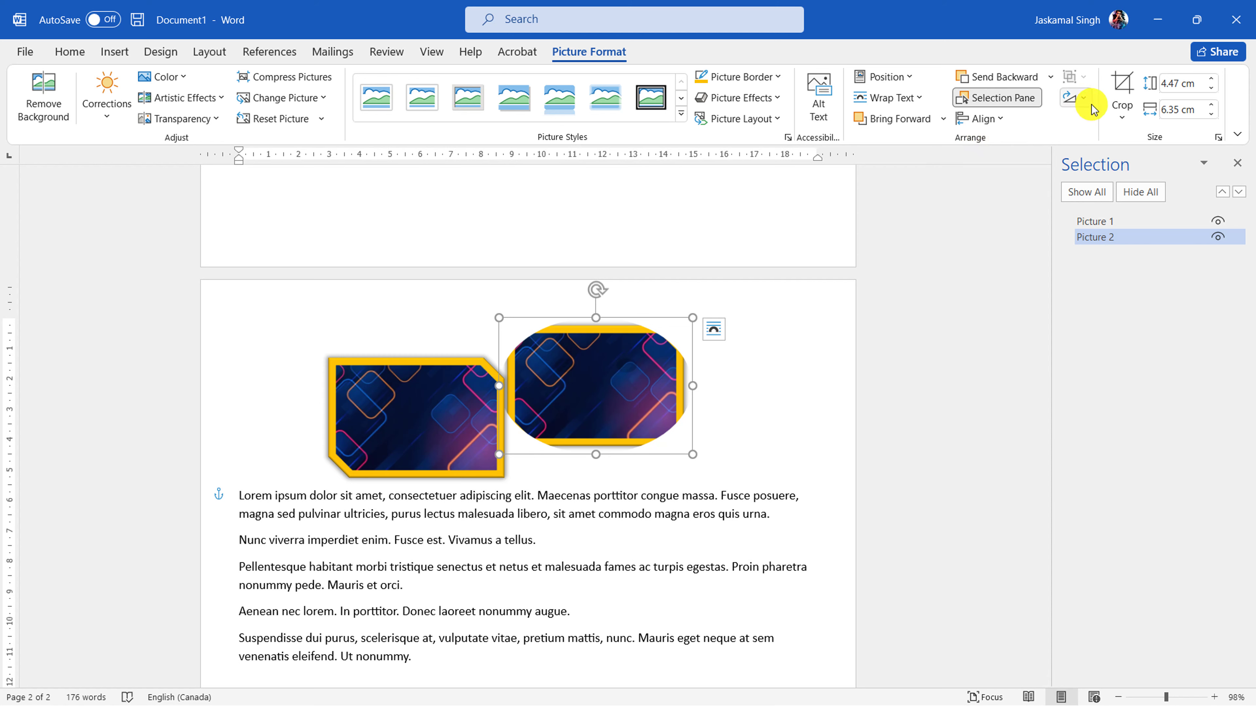
- Crop the smiley-shaped picture from its upper-right corner to about 2.6 cm high and 3.75 cm wide
click(1122, 87)
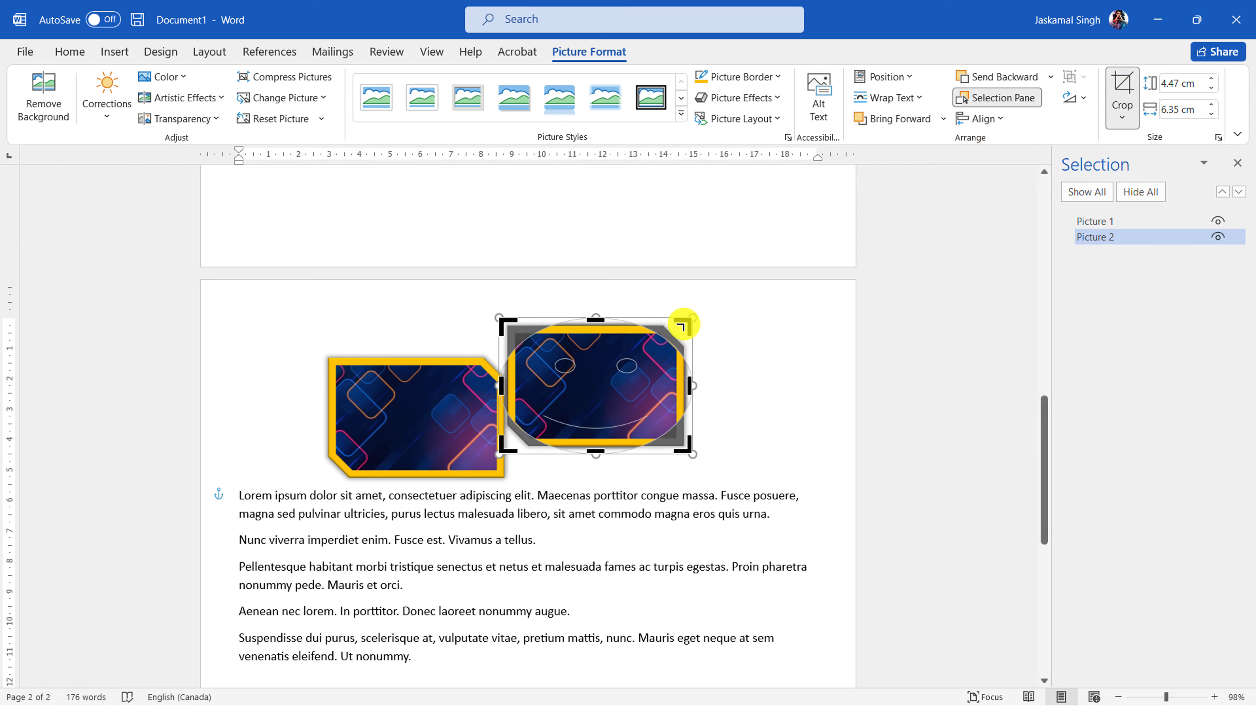
drag(685, 326, 612, 376)
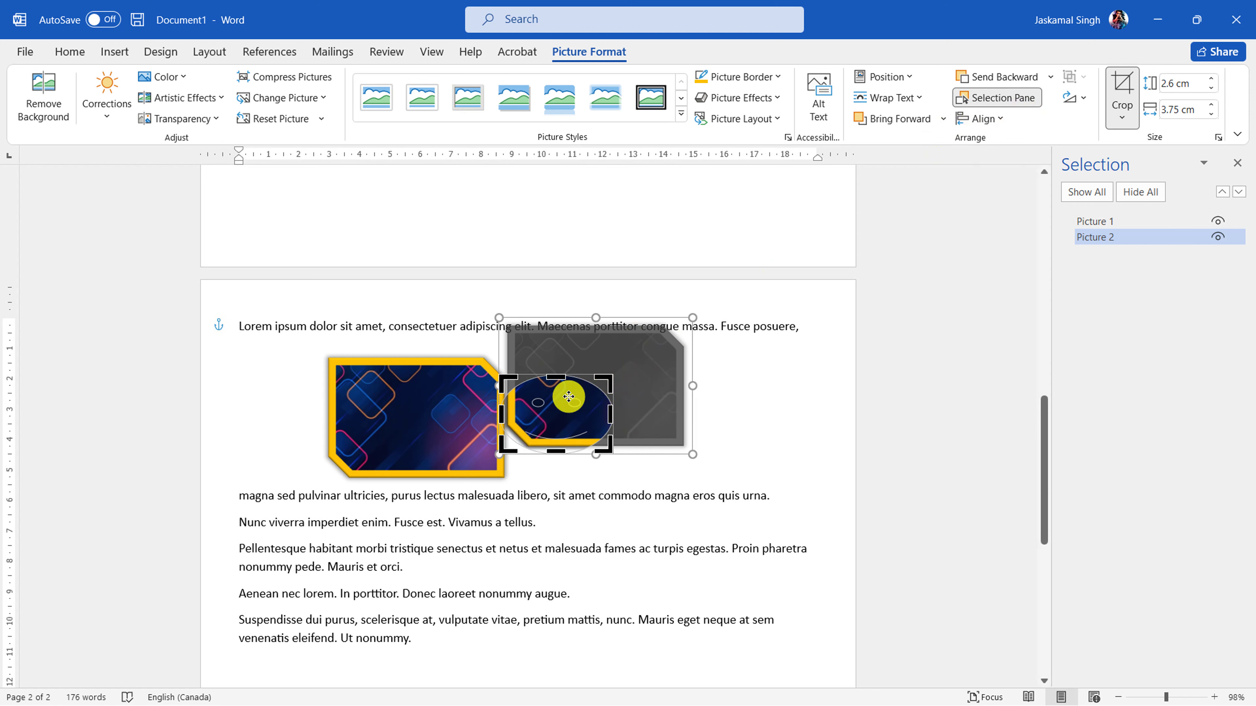
key(Return)
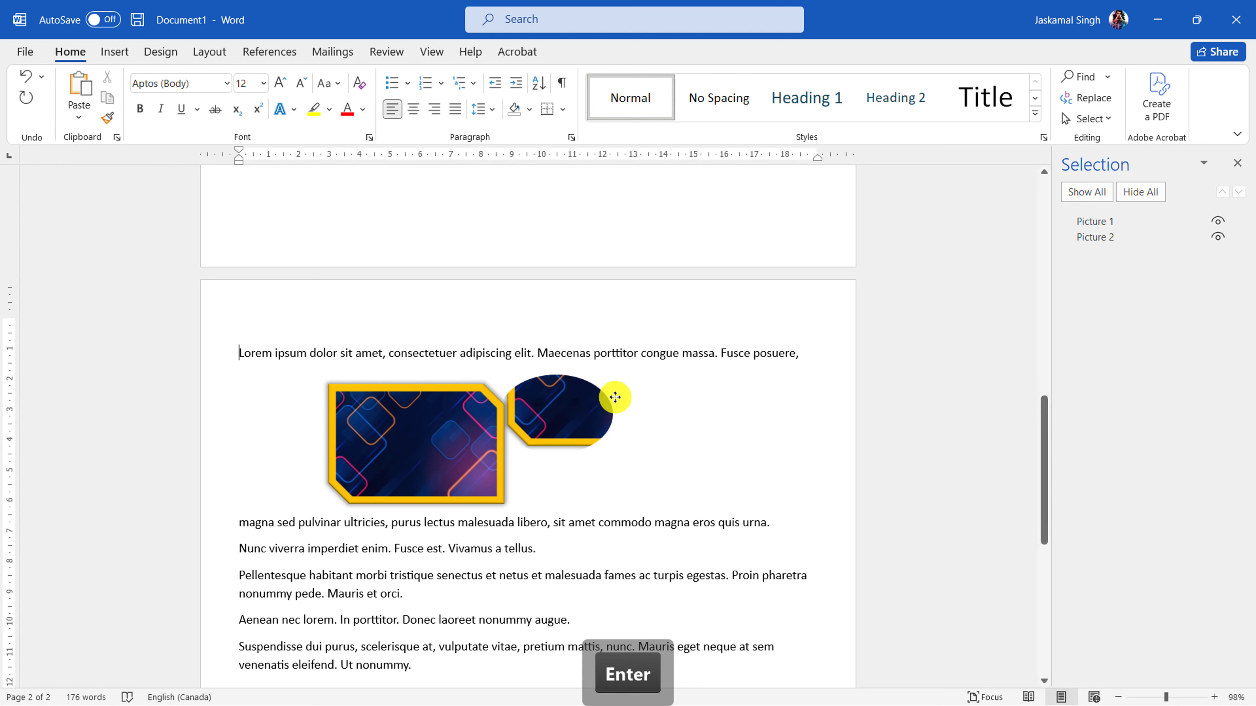
- Move the cropped picture slightly away from the larger one, and select each picture in turn to compare their sizes
click(621, 423)
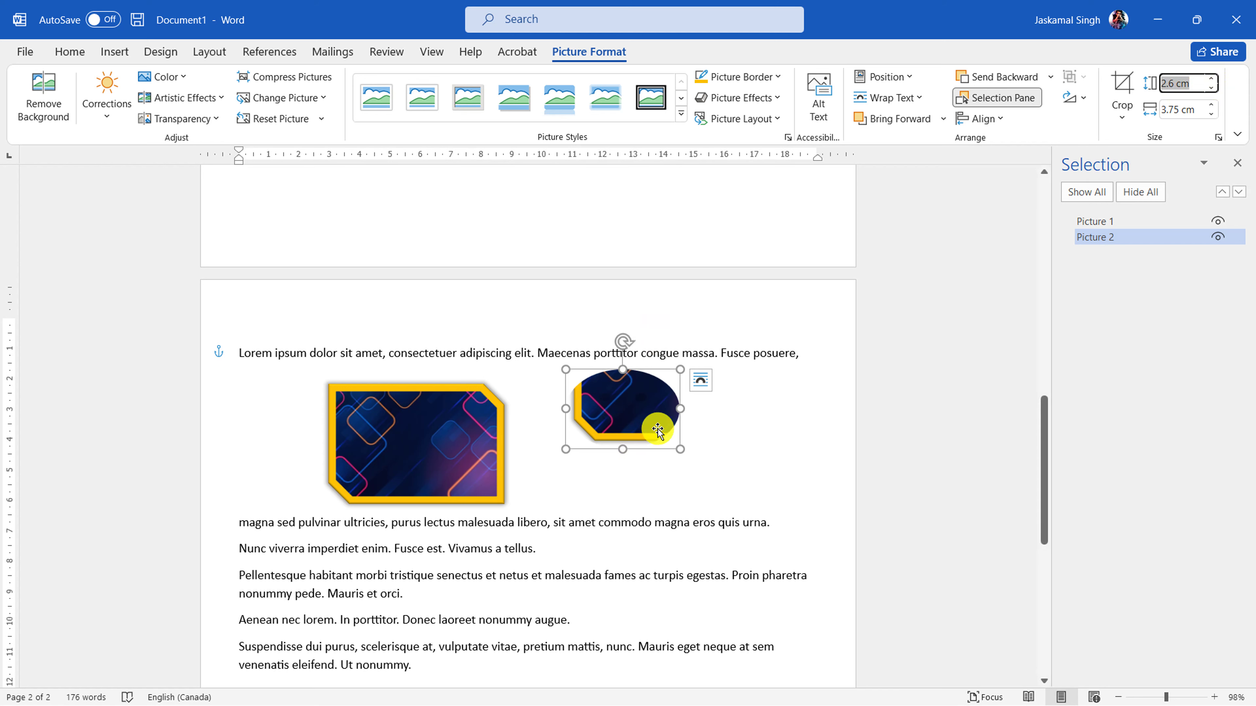
ctrl+scroll(657, 406, up, 6)
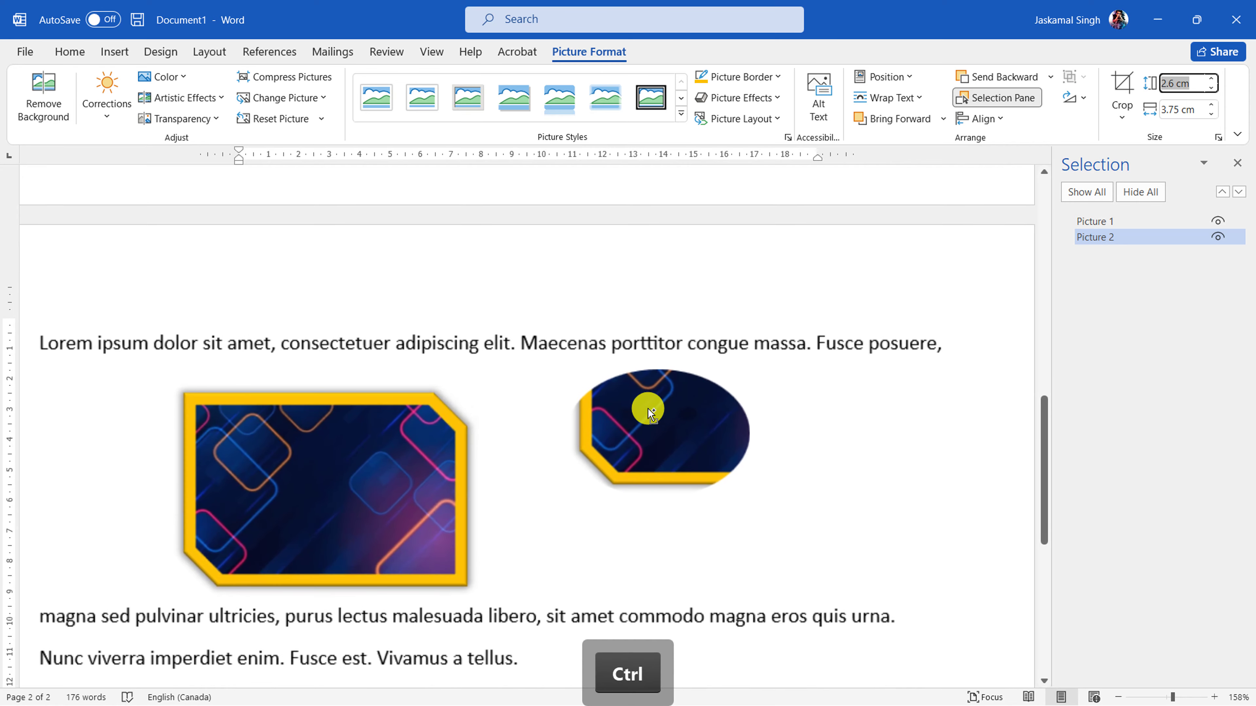
click(343, 450)
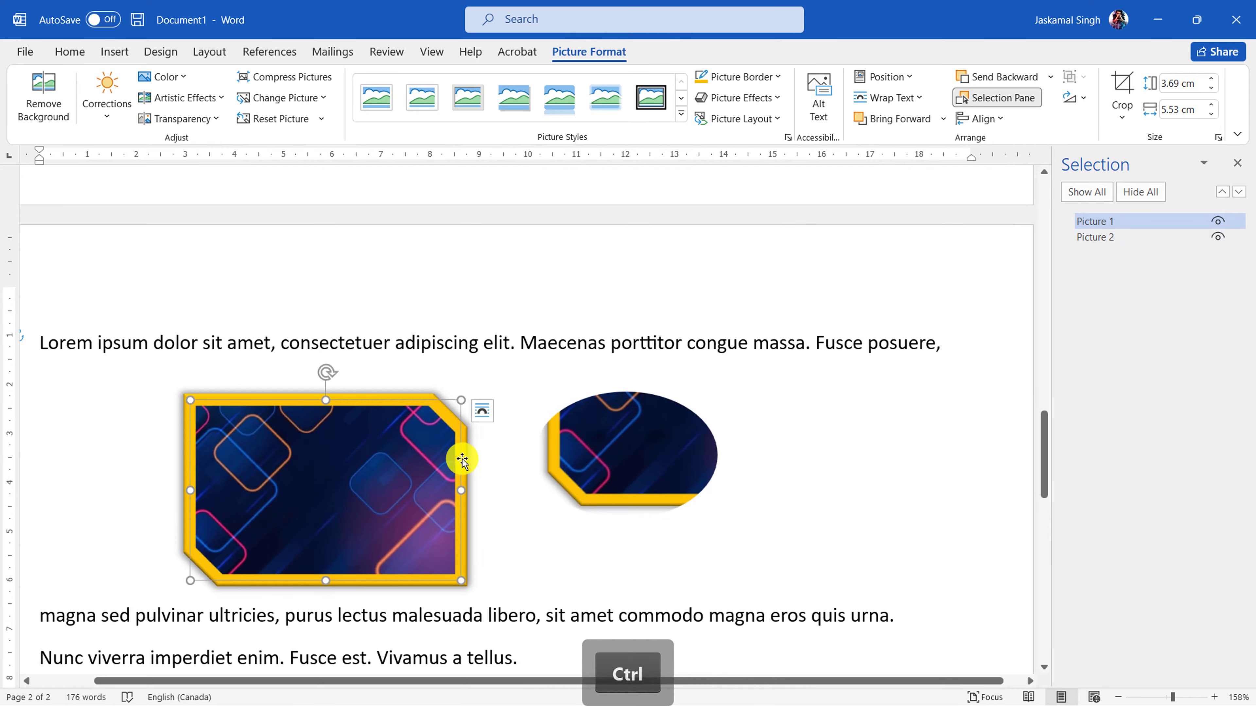
click(633, 446)
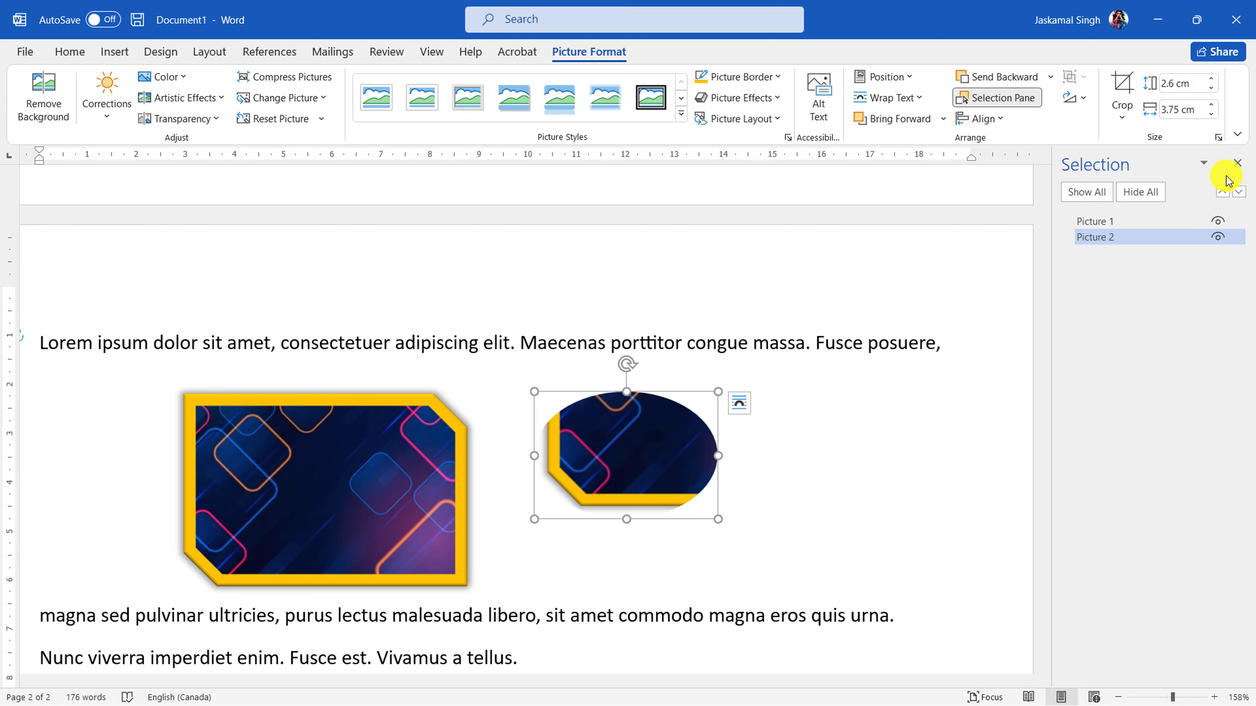
- Dismiss the list of pictures, and set the larger picture's height to 4 cm
click(1237, 163)
click(501, 469)
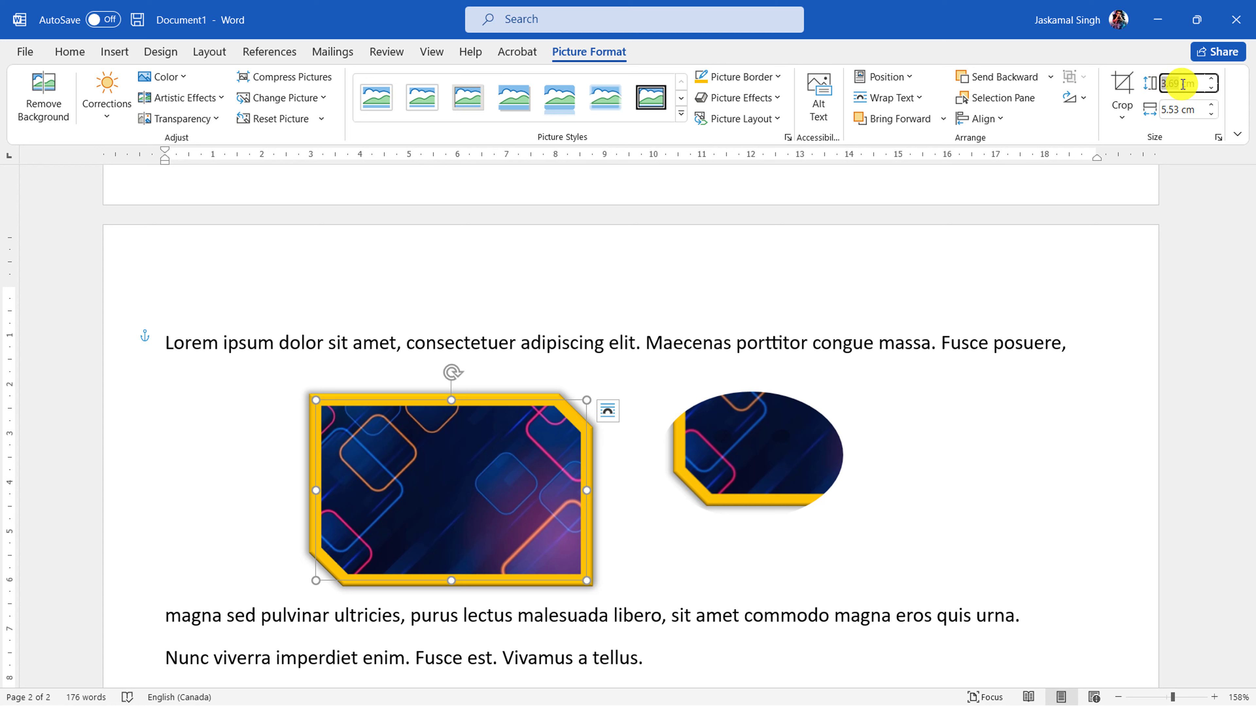
text(4)
key(Return)
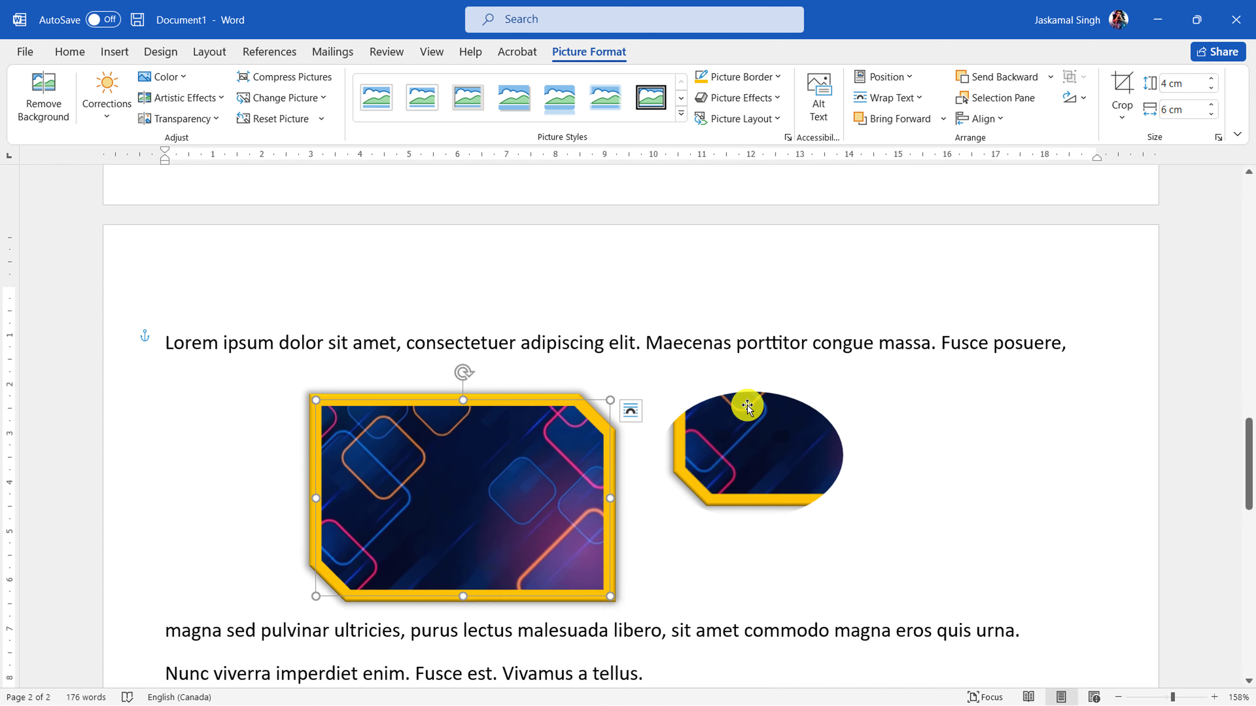
- Resize the oval cropped picture, setting its height to 4 cm and its width to 6 cm
click(746, 422)
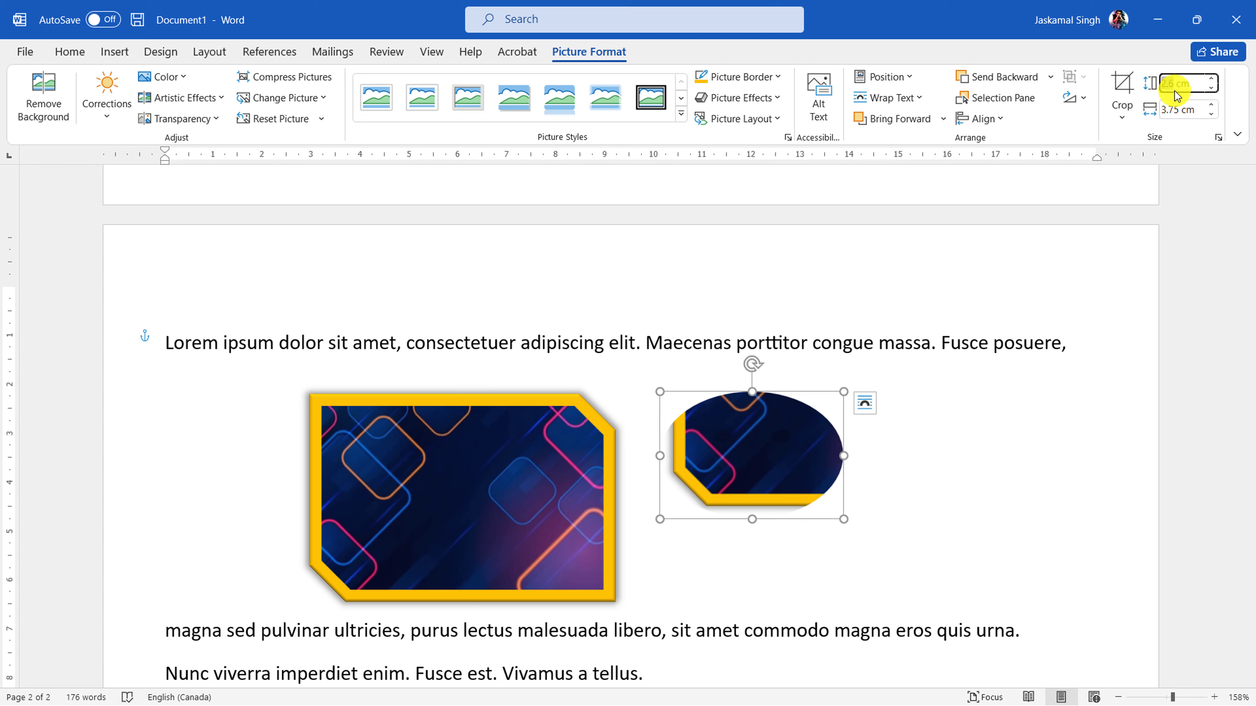
text(4)
click(1175, 134)
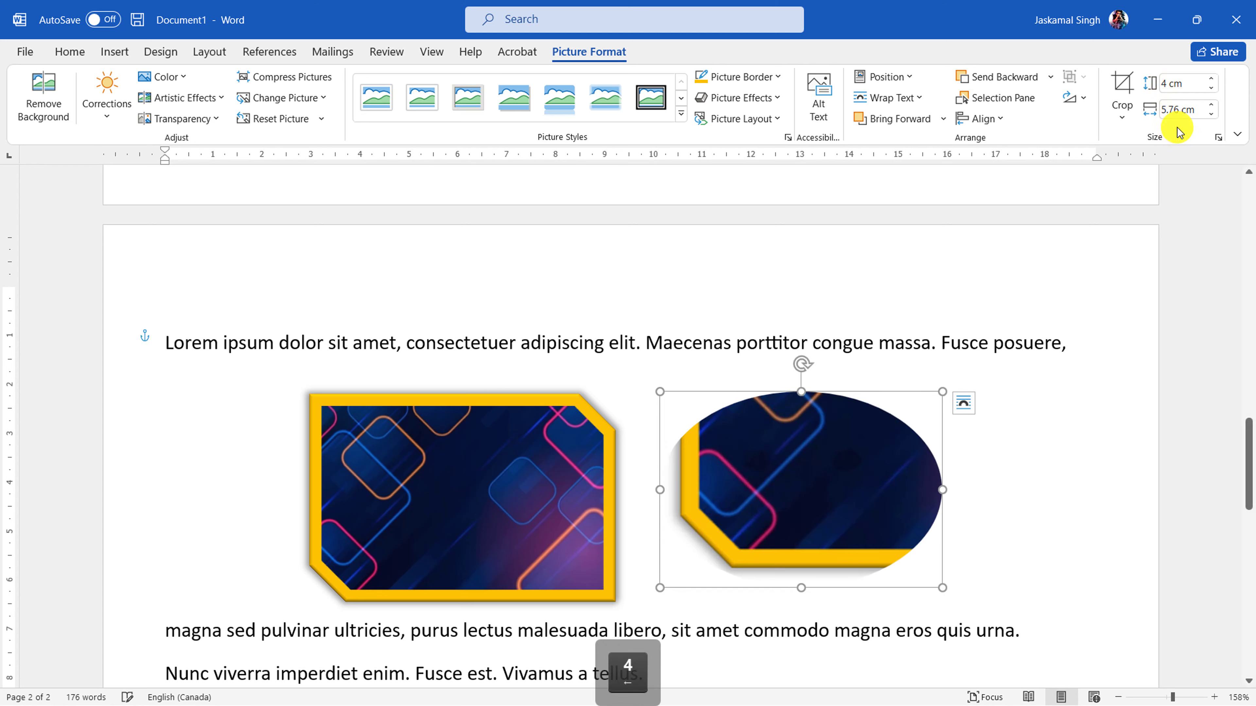
click(1180, 113)
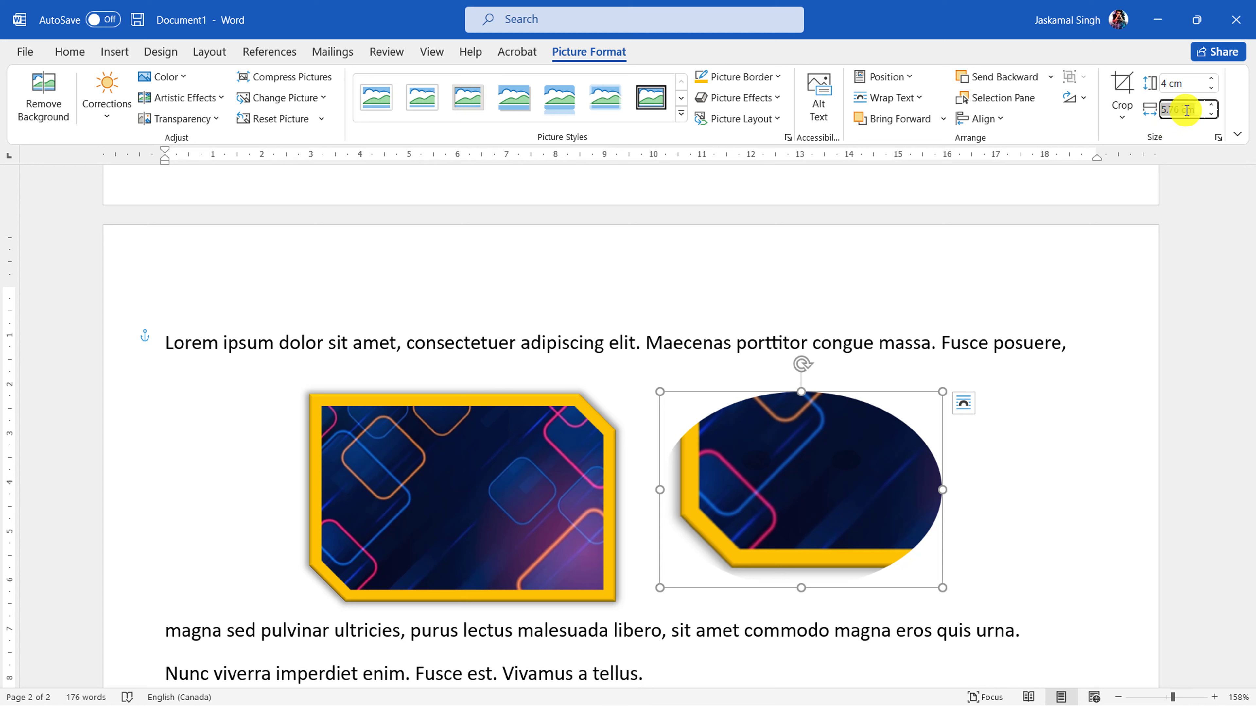
text(6)
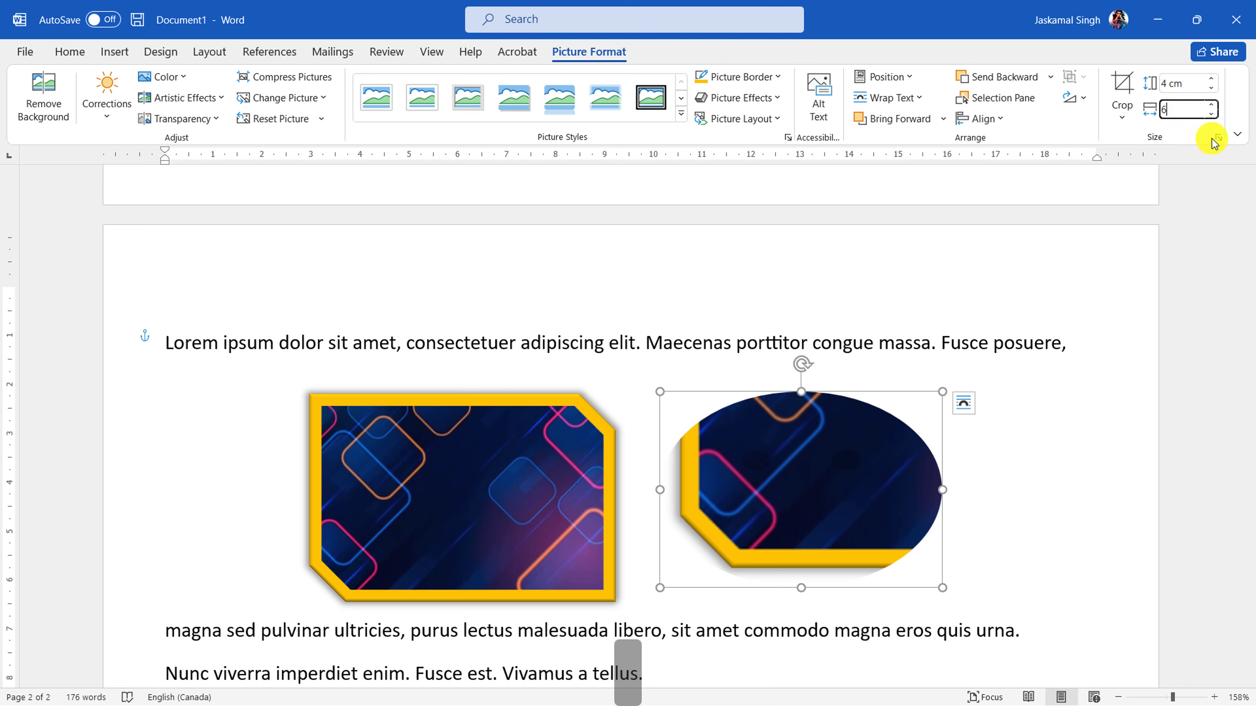
click(1180, 124)
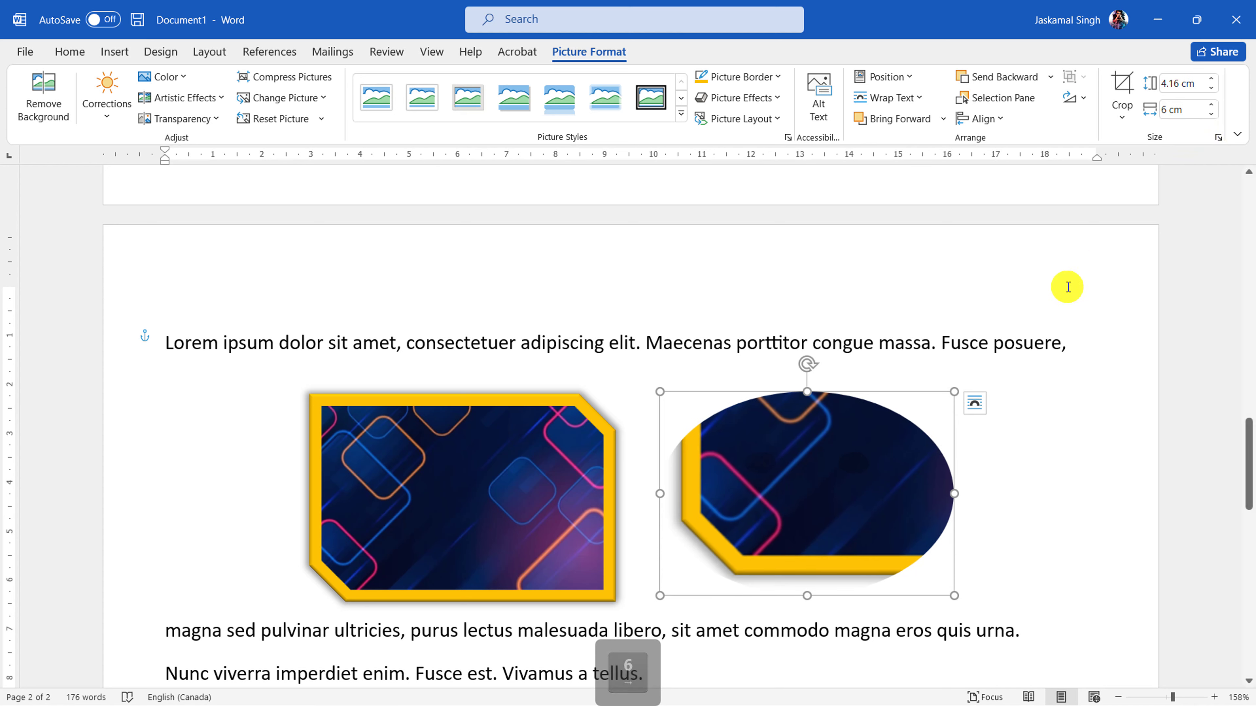
click(1080, 399)
- Review the two pages of the document and the bullet on wrapping text around images in the outline
scroll(1081, 398, down, 1)
scroll(1068, 393, down, 3)
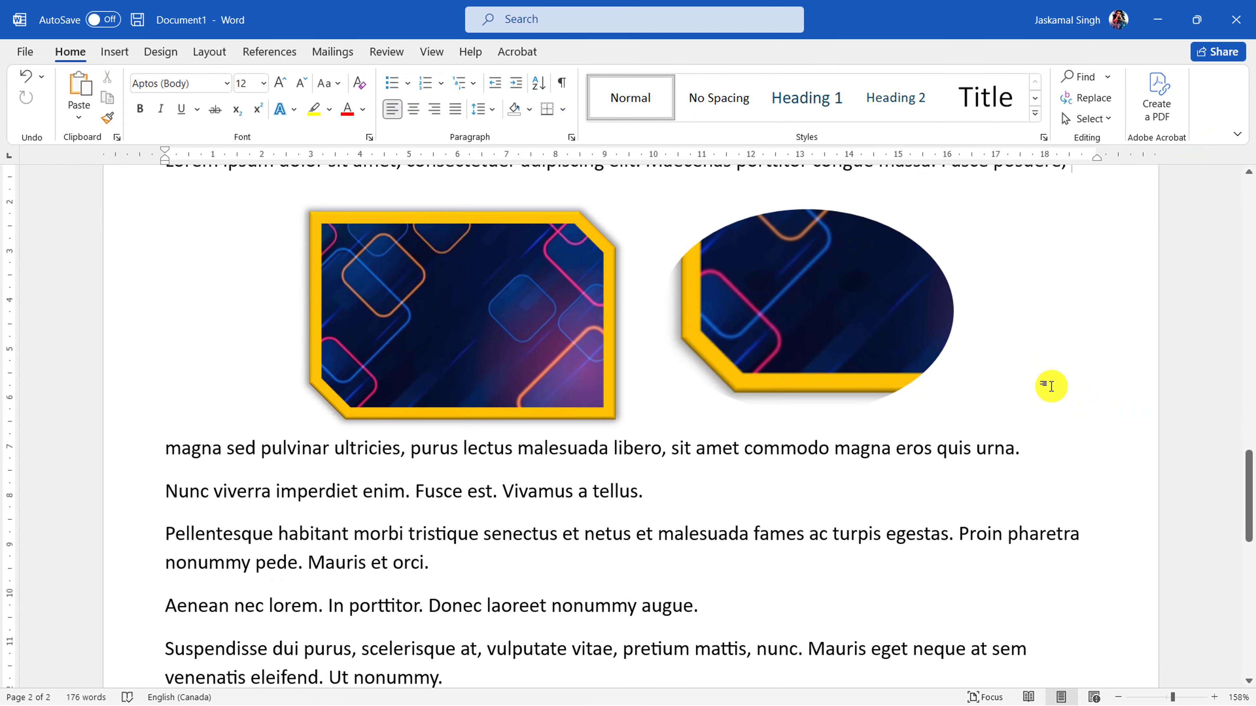
scroll(1002, 385, down, 6)
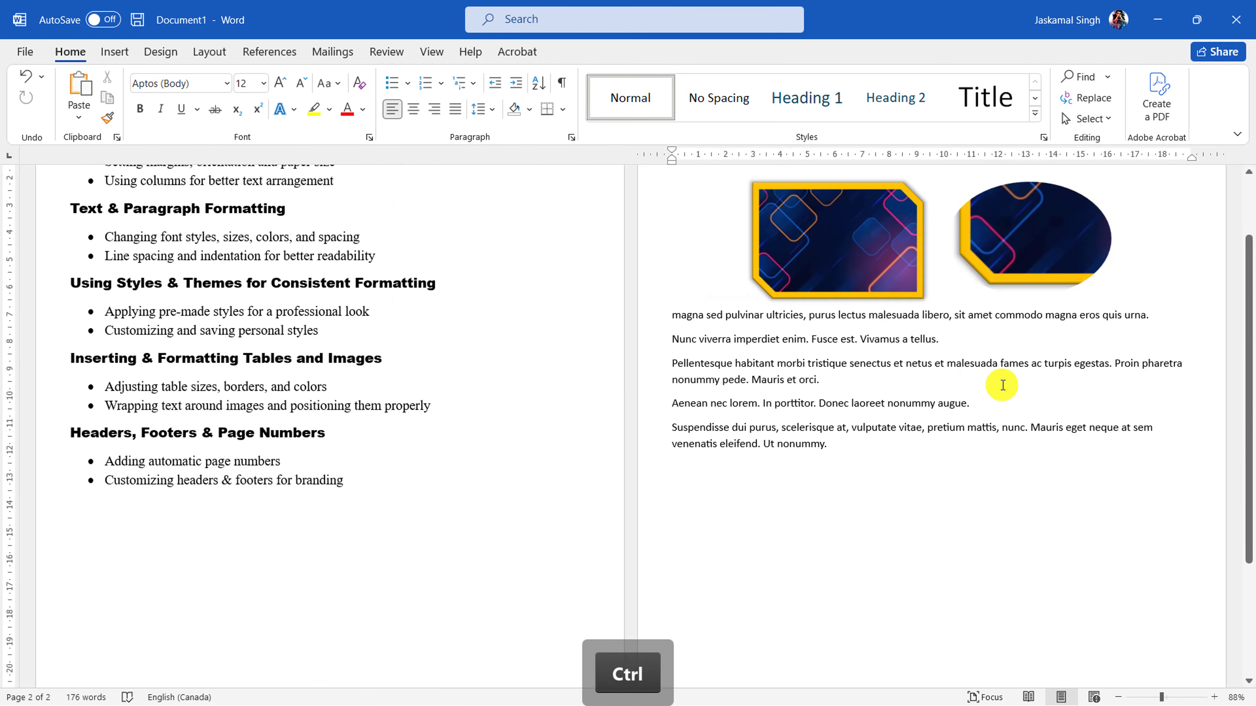
scroll(1003, 385, down, 2)
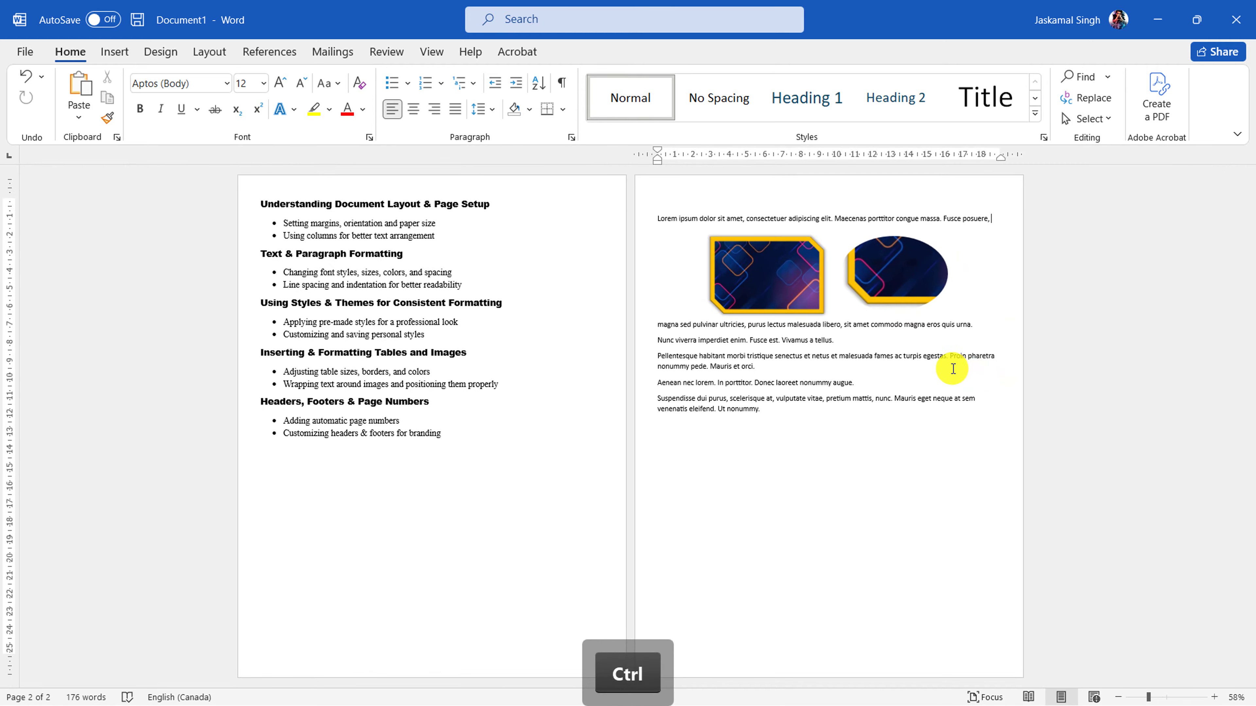
scroll(952, 365, up, 3)
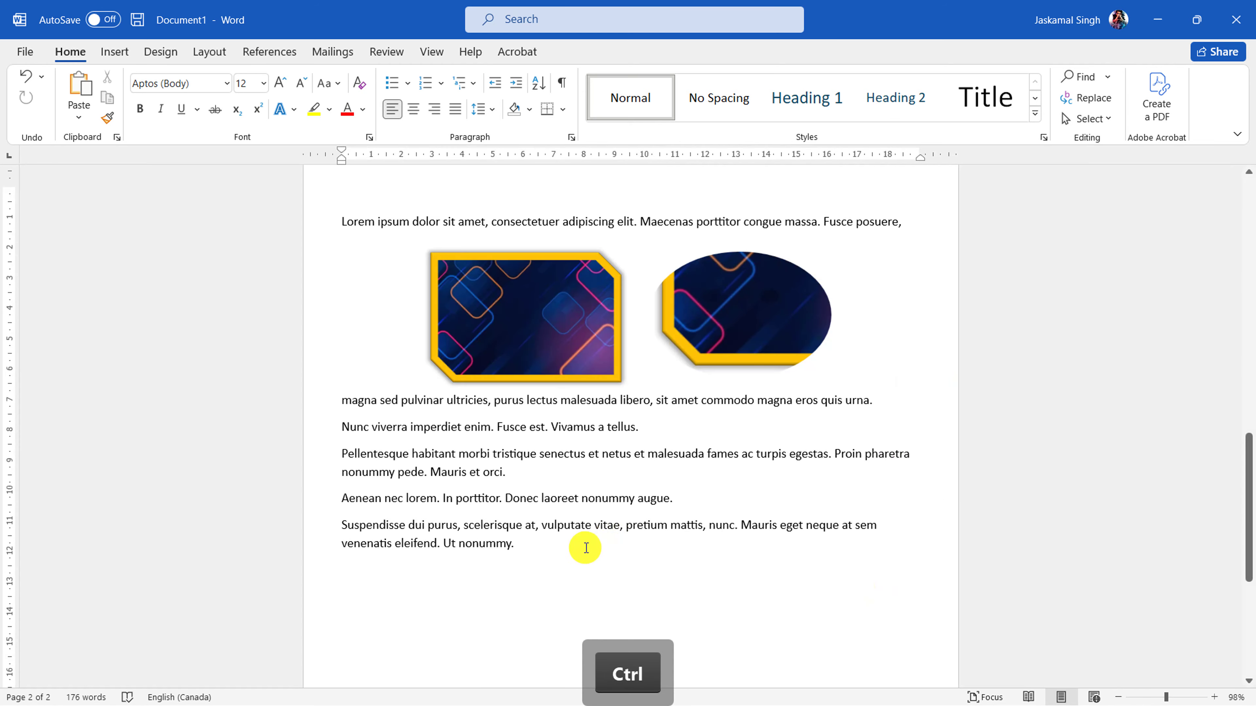
scroll(651, 496, up, 5)
scroll(654, 484, up, 1)
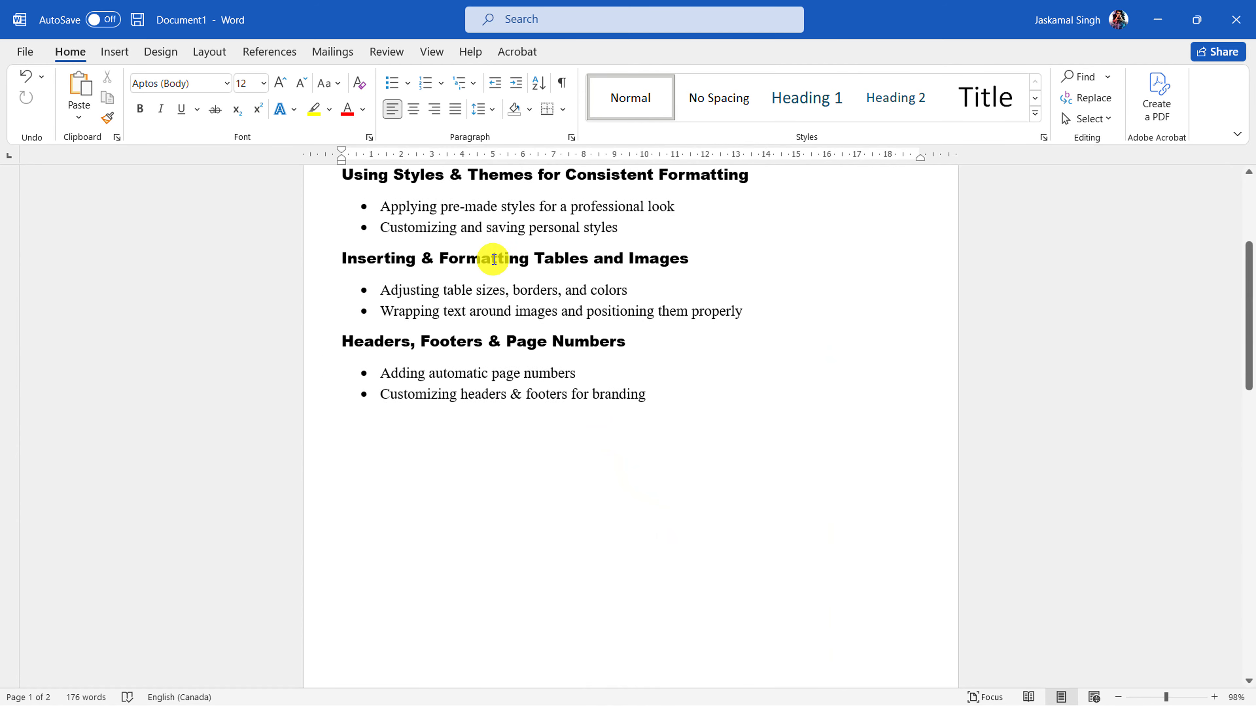
drag(353, 311, 556, 311)
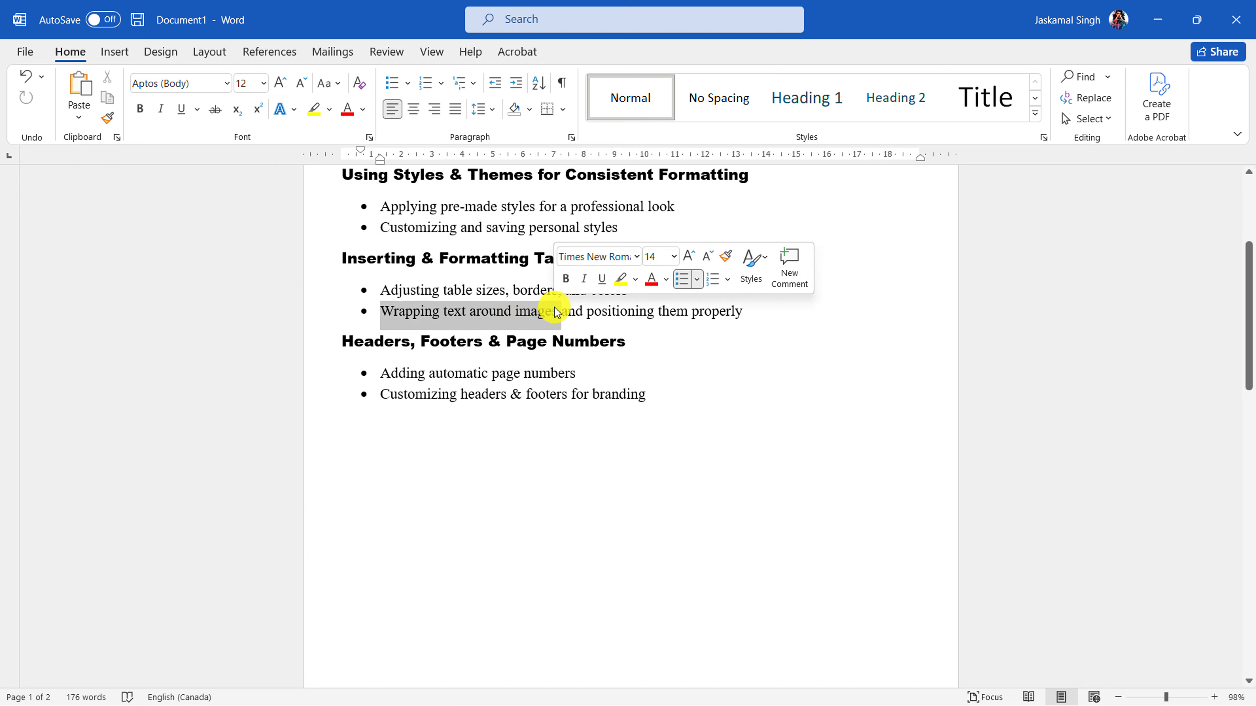
drag(764, 311, 624, 313)
click(624, 363)
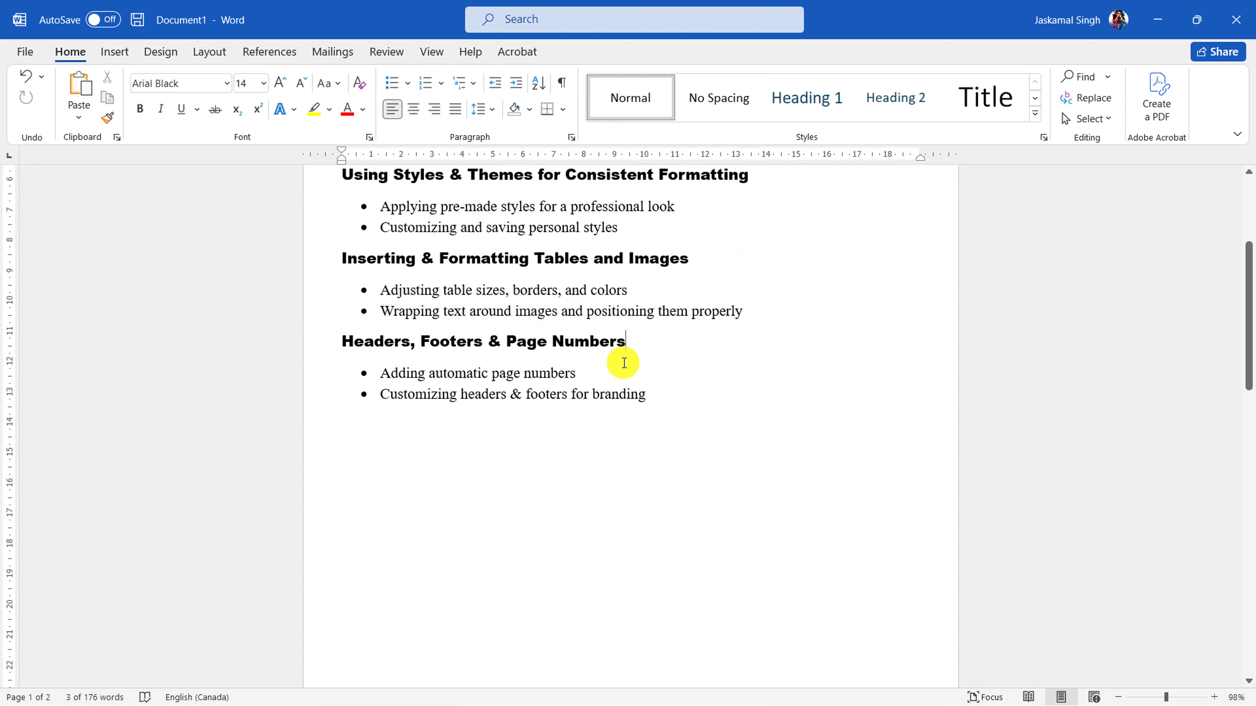
- Delete the sample text and both pictures from page two, and remove the empty second page
scroll(561, 379, down, 5)
ctrl+scroll(560, 387, down, 6)
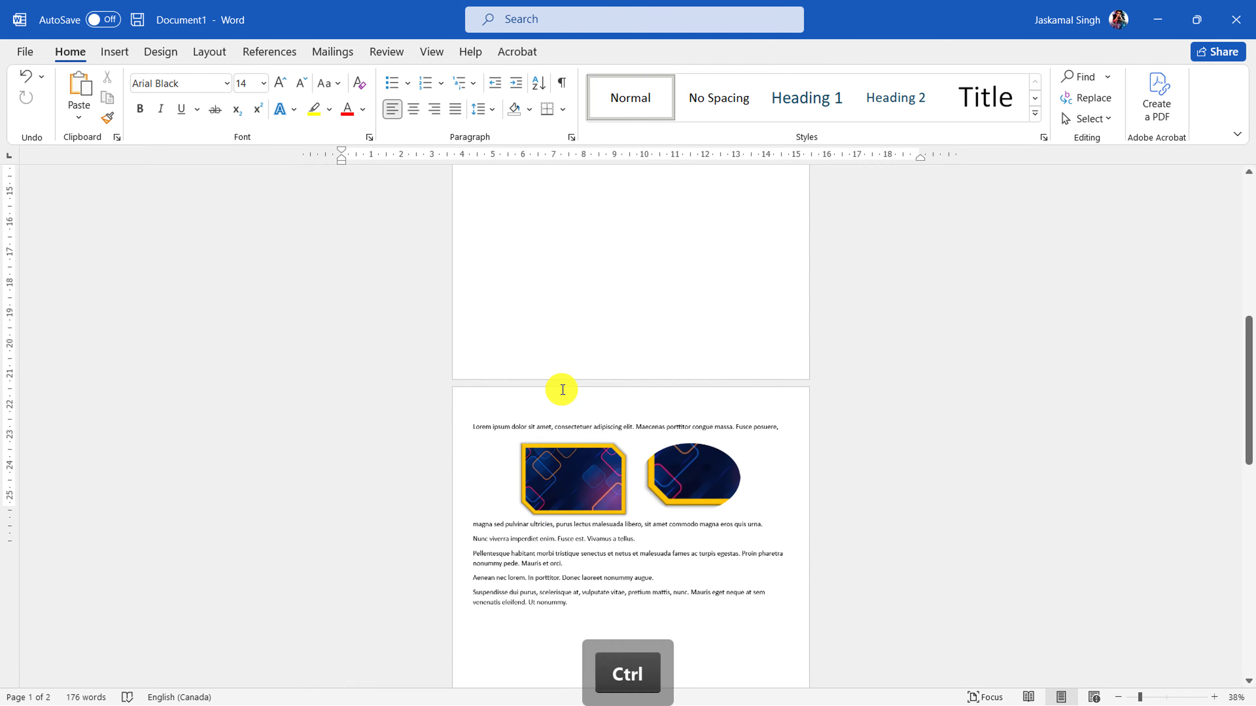
drag(762, 414, 648, 296)
key(BackSpace)
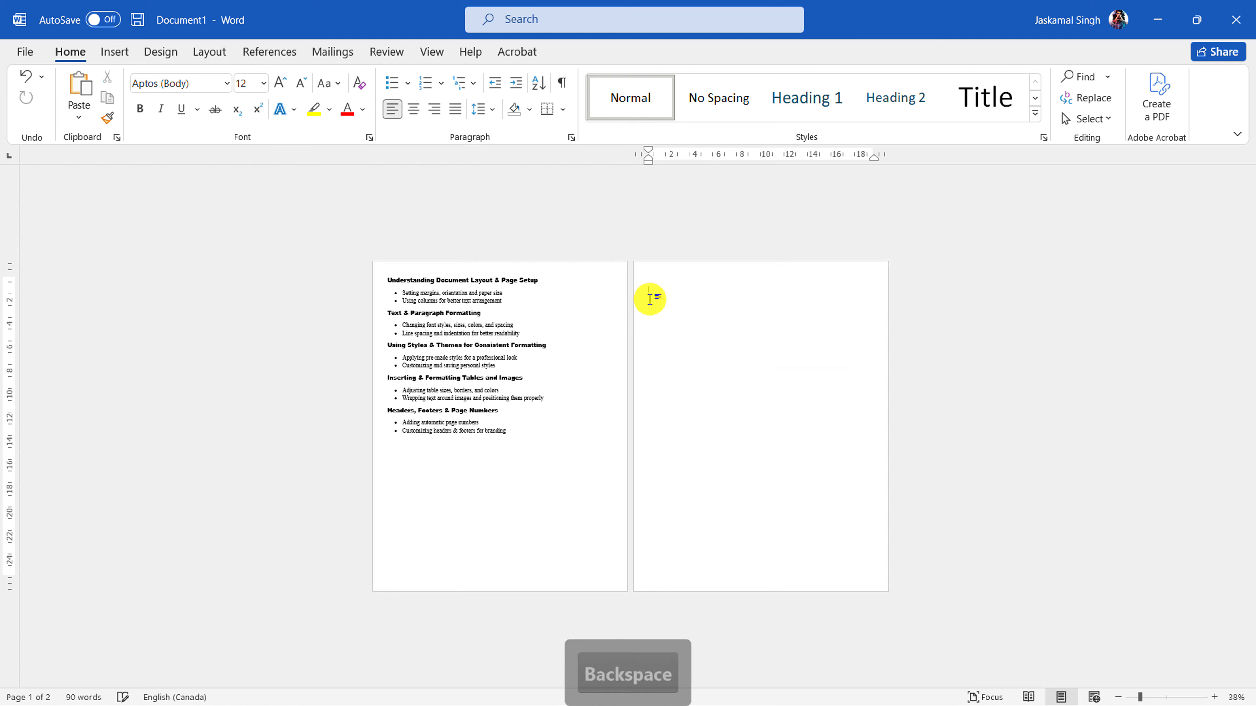
key(BackSpace)
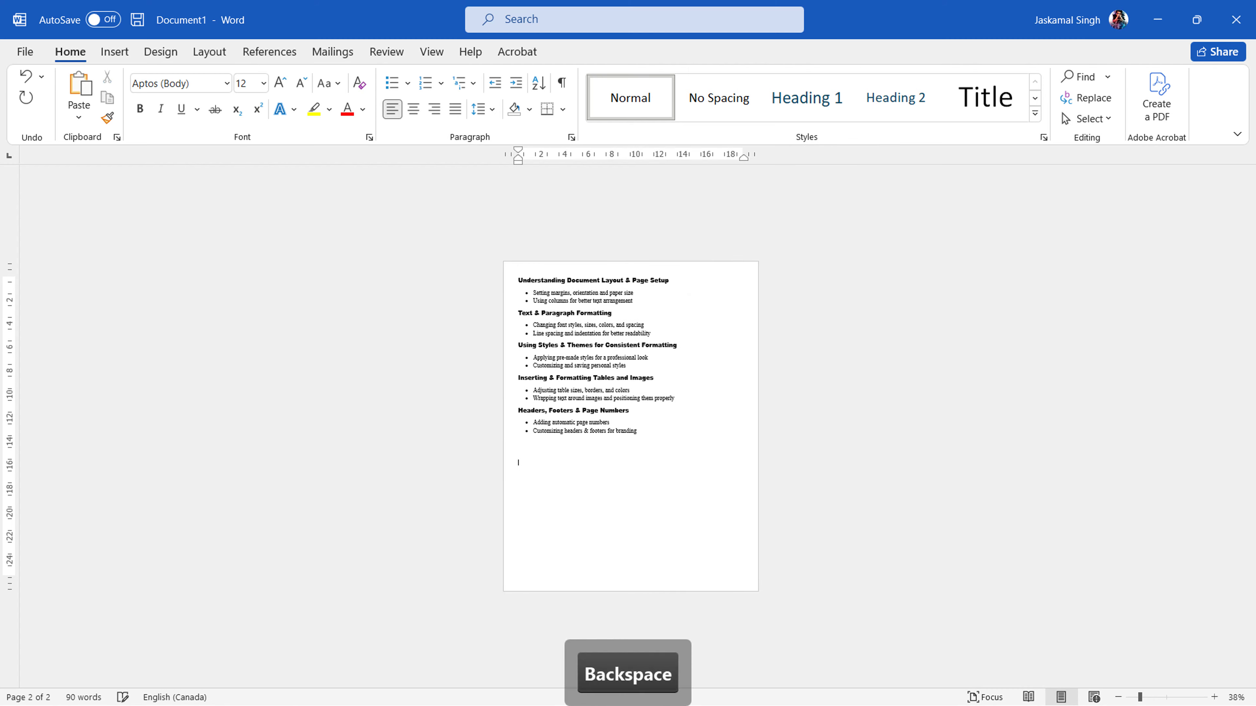
- Review the two bullets under the Headers, Footers & Page Numbers heading
ctrl+scroll(641, 451, up, 8)
ctrl+scroll(599, 420, up, 5)
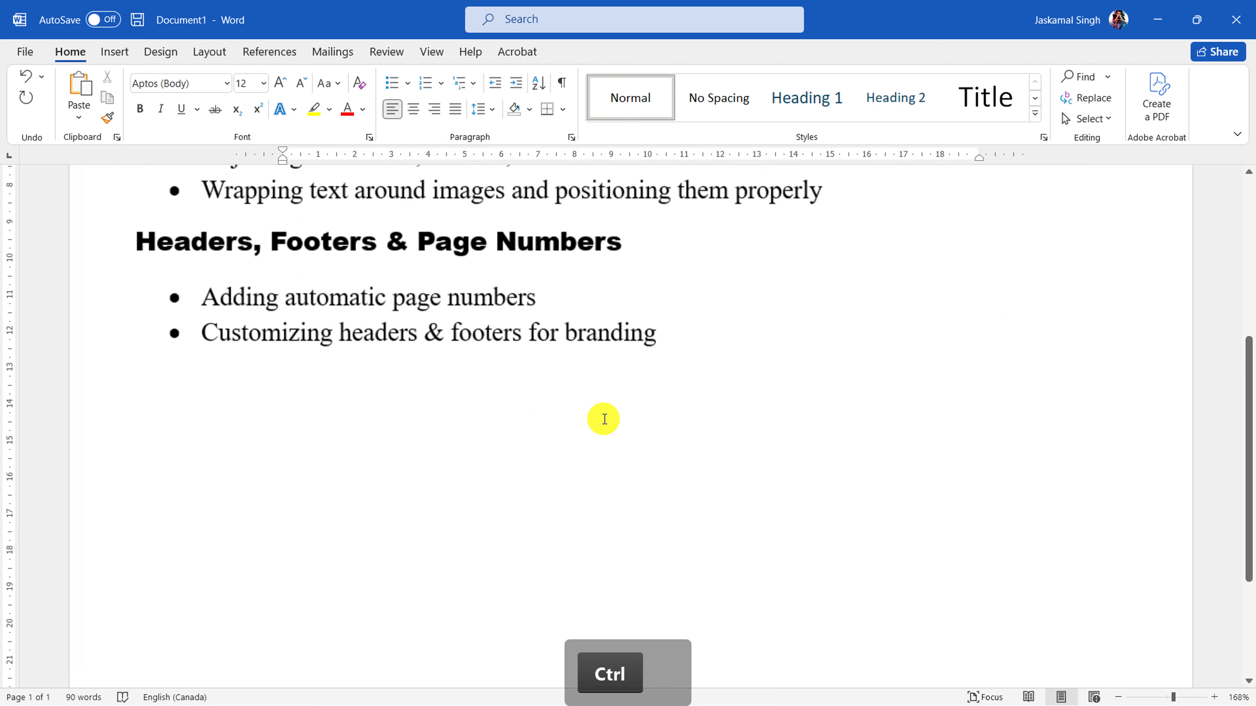
ctrl+scroll(567, 432, down, 2)
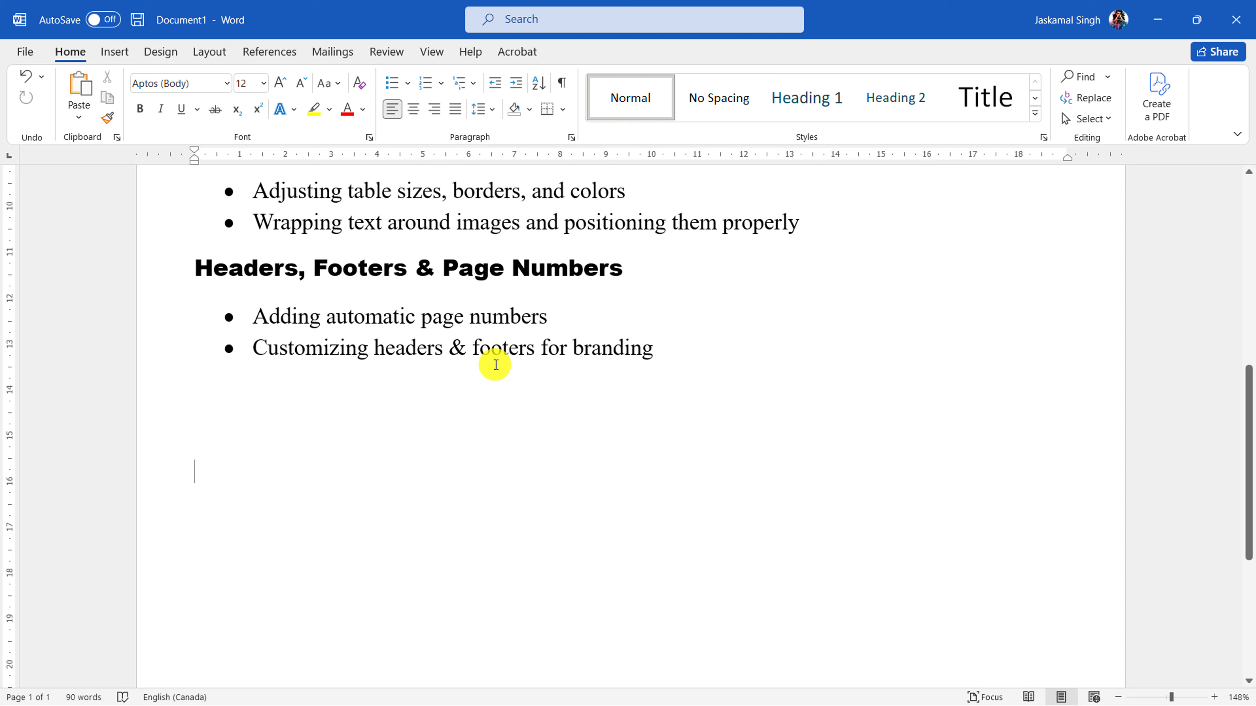
click(168, 322)
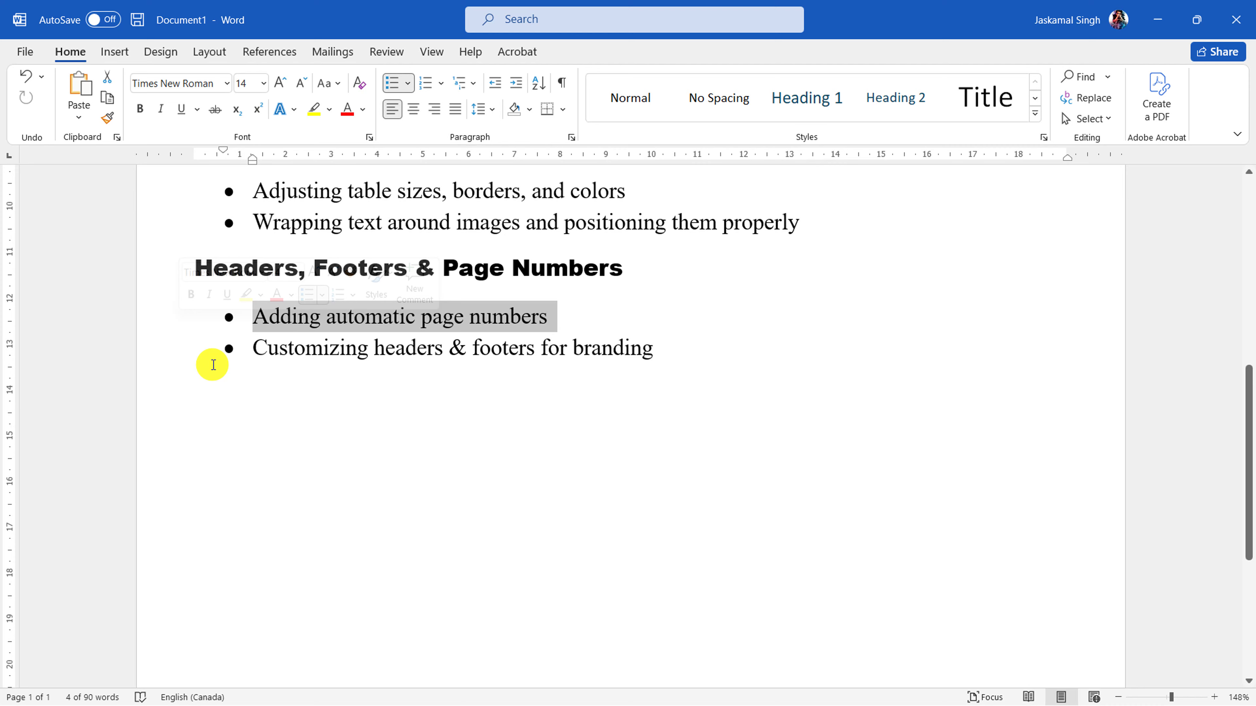
click(196, 356)
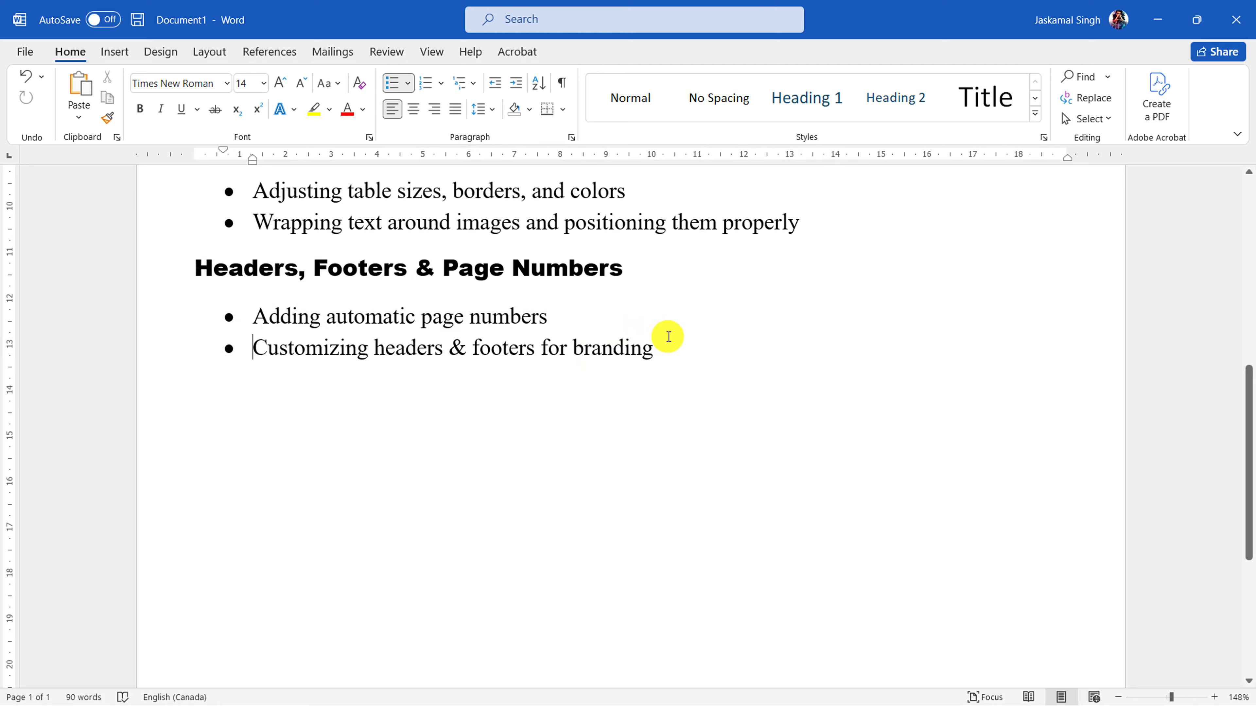
ctrl+scroll(669, 337, down, 9)
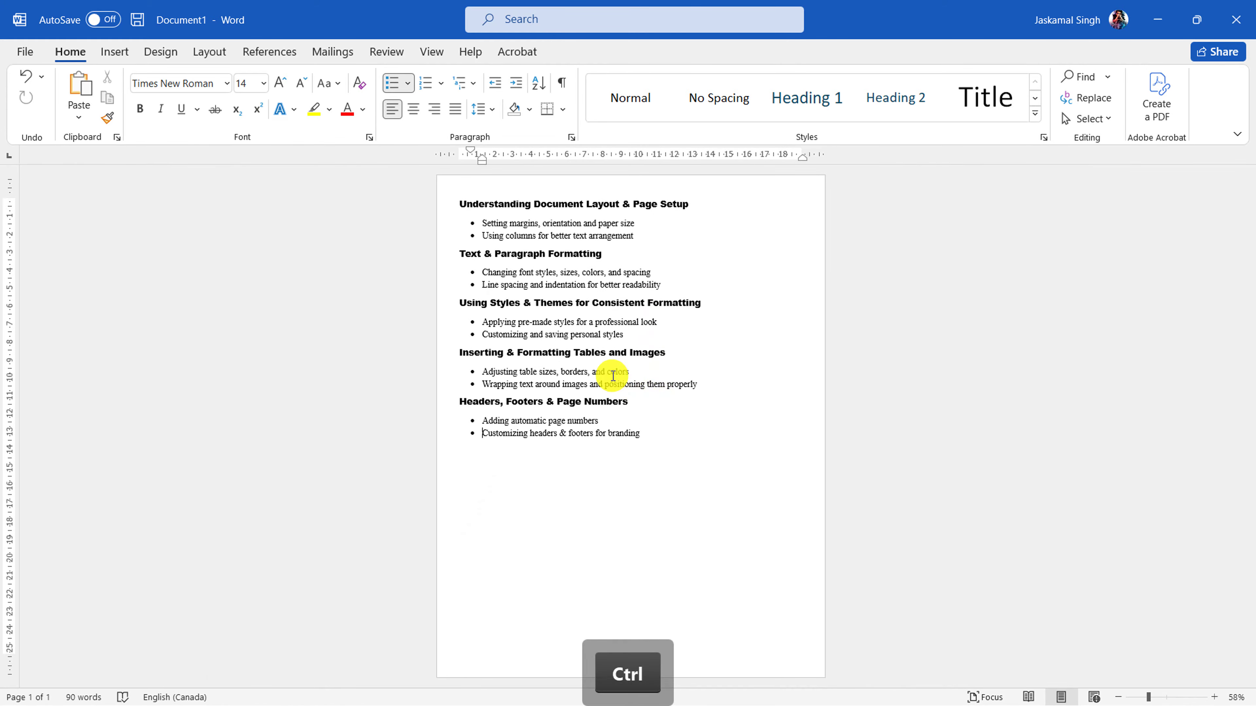
- Insert the built-in Banded header and return to the document body
click(119, 51)
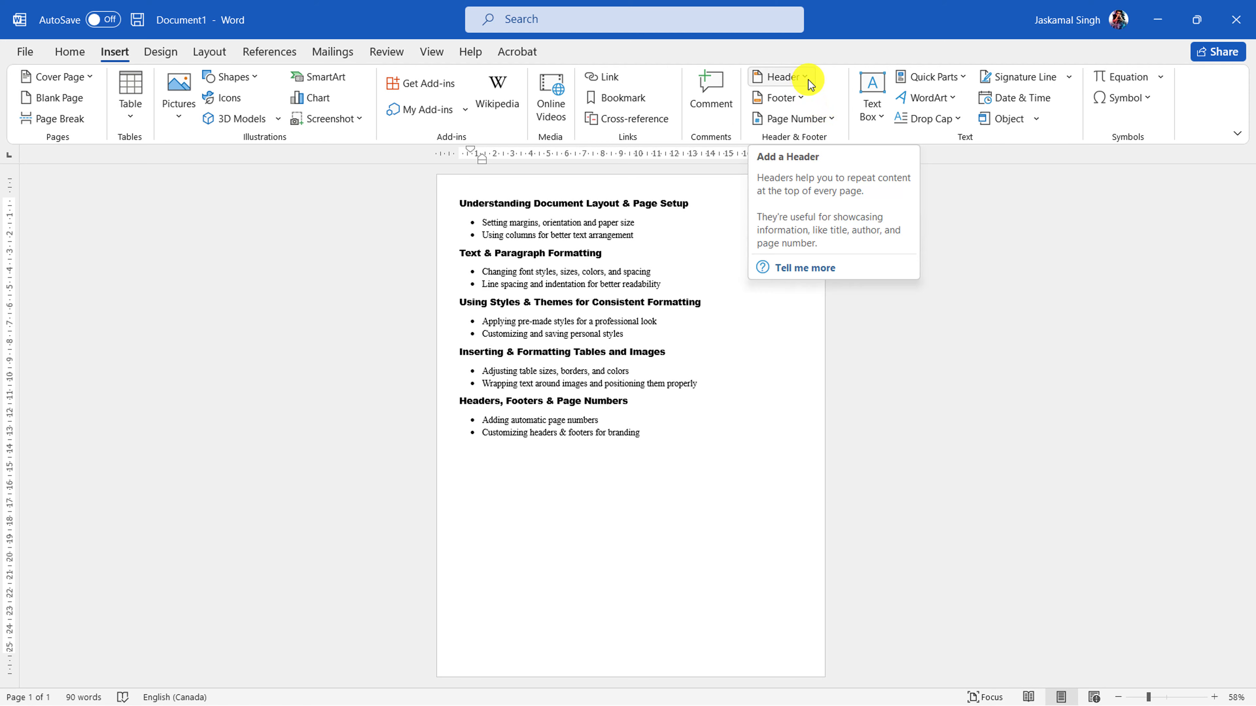
click(800, 95)
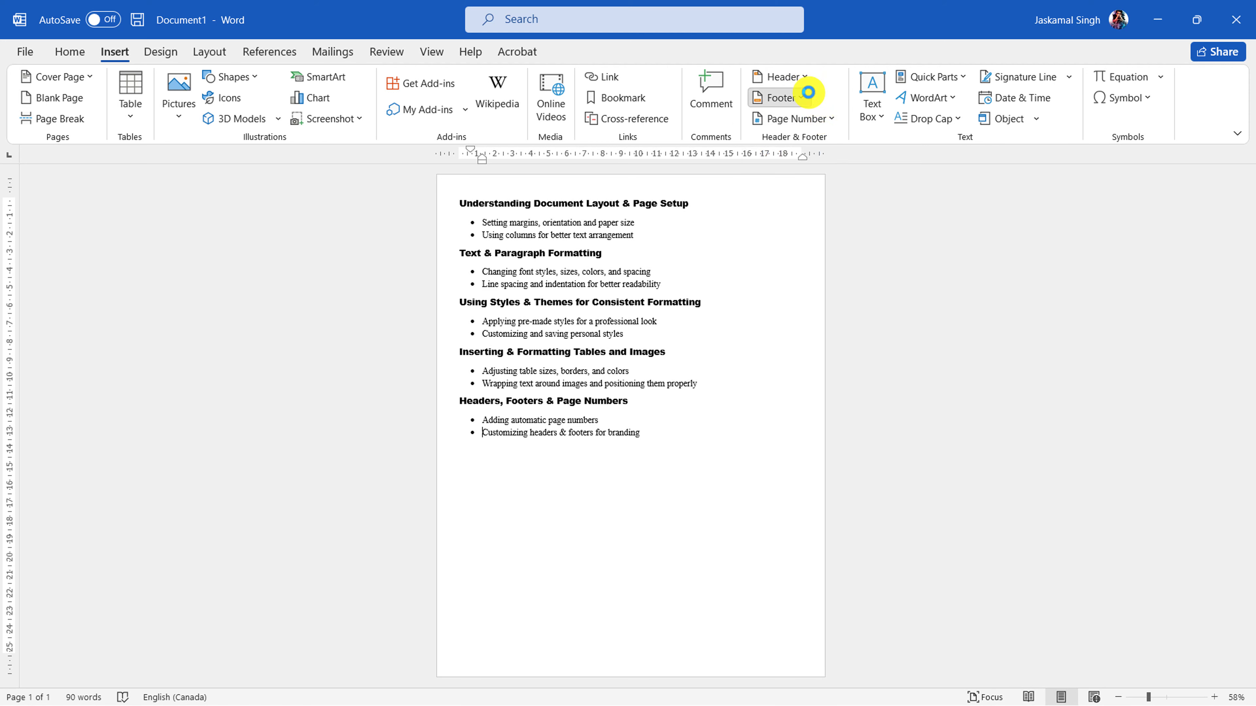
click(807, 78)
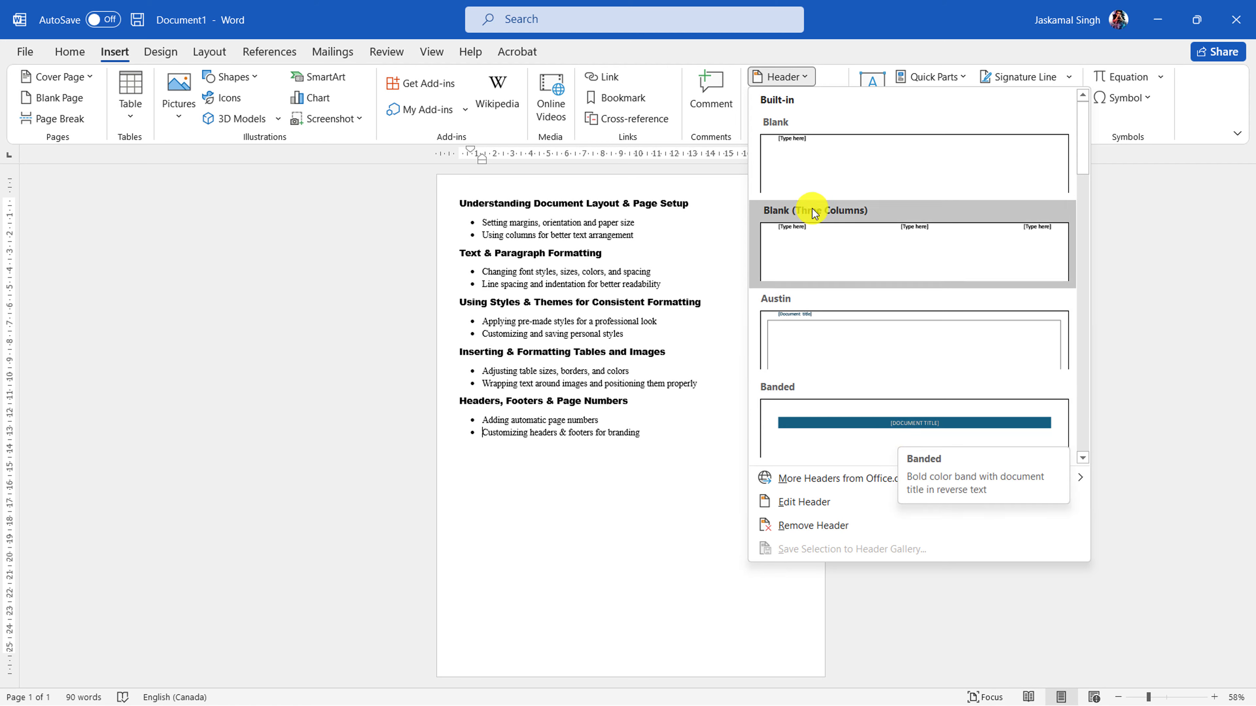
click(907, 426)
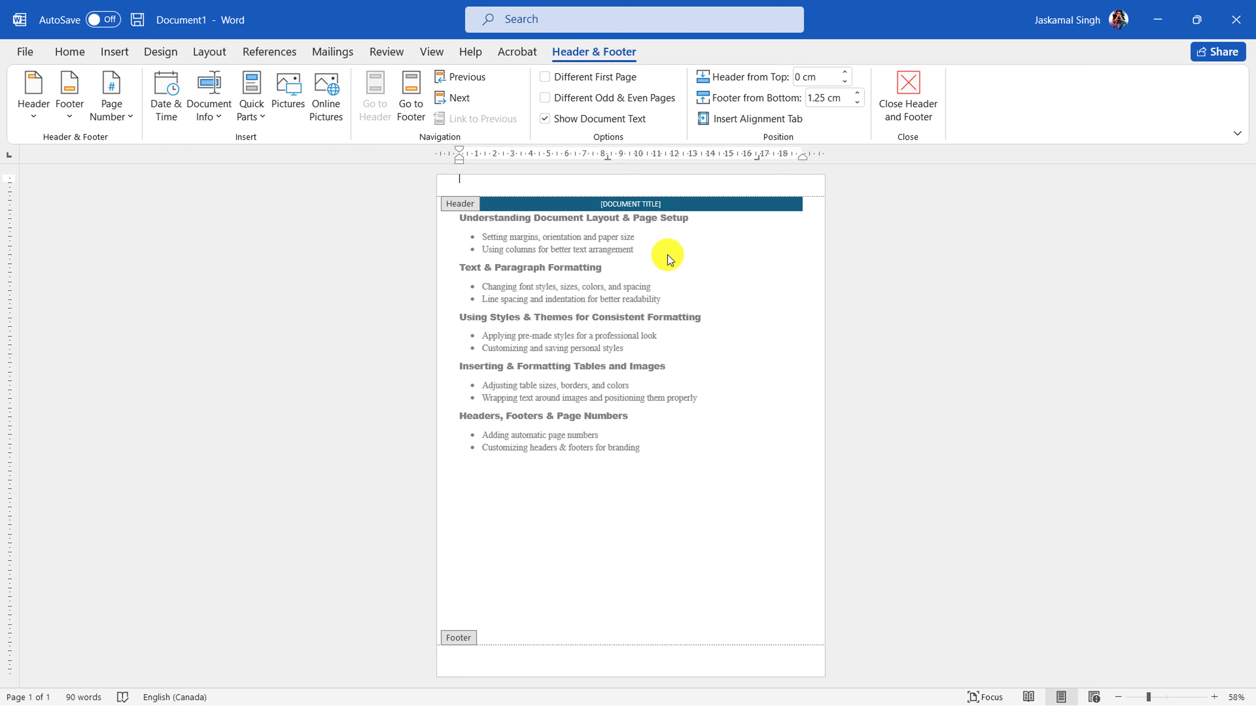
double_click(718, 285)
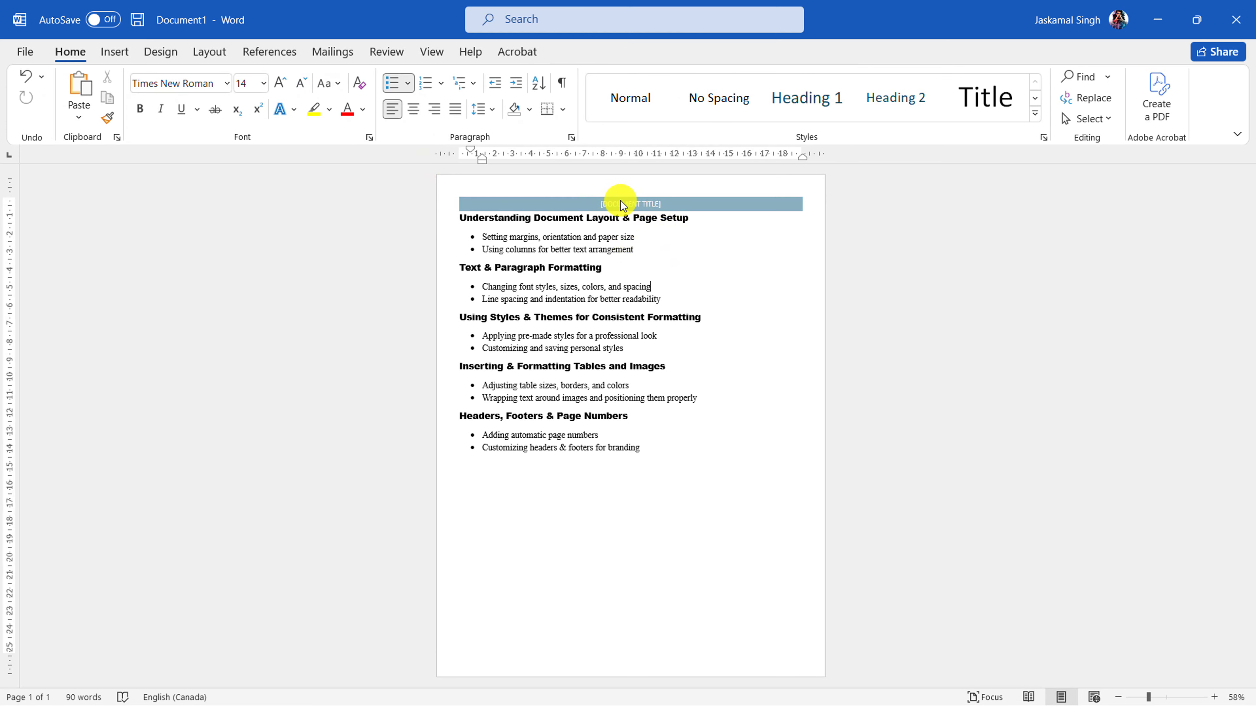
- Edit the header, replacing the document title placeholder with the author's name, and close the header
double_click(611, 208)
click(614, 299)
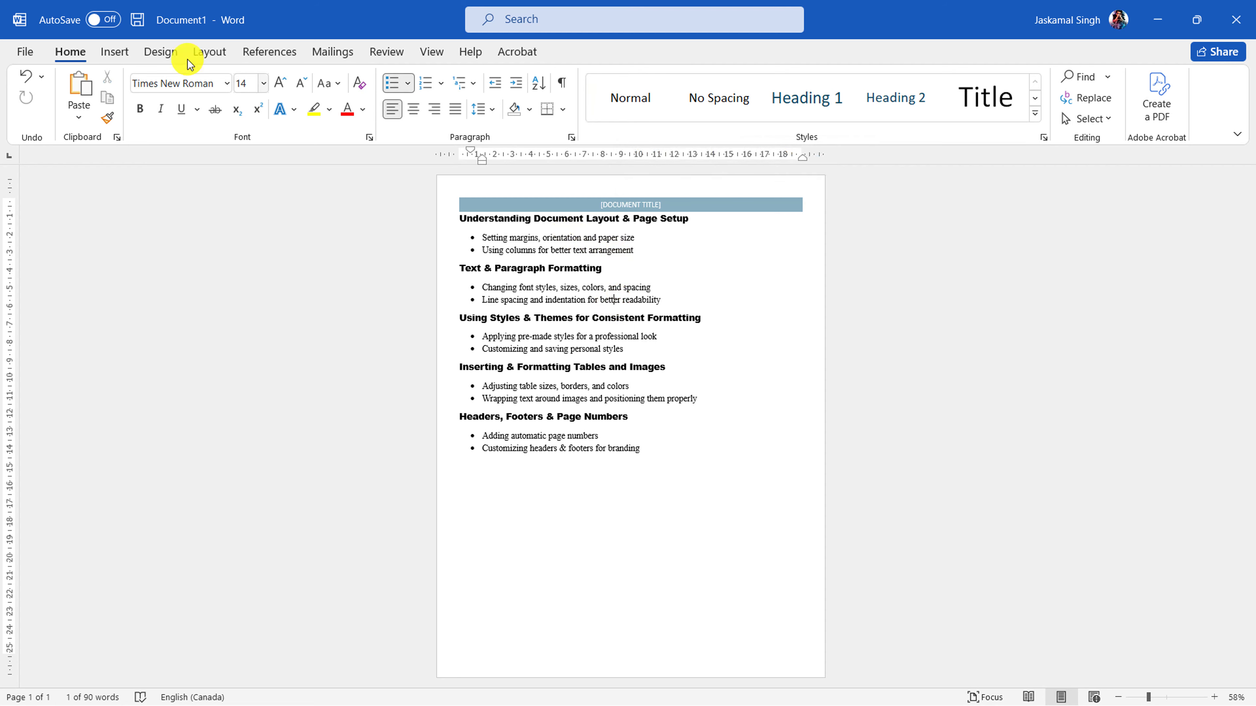
click(113, 51)
click(767, 78)
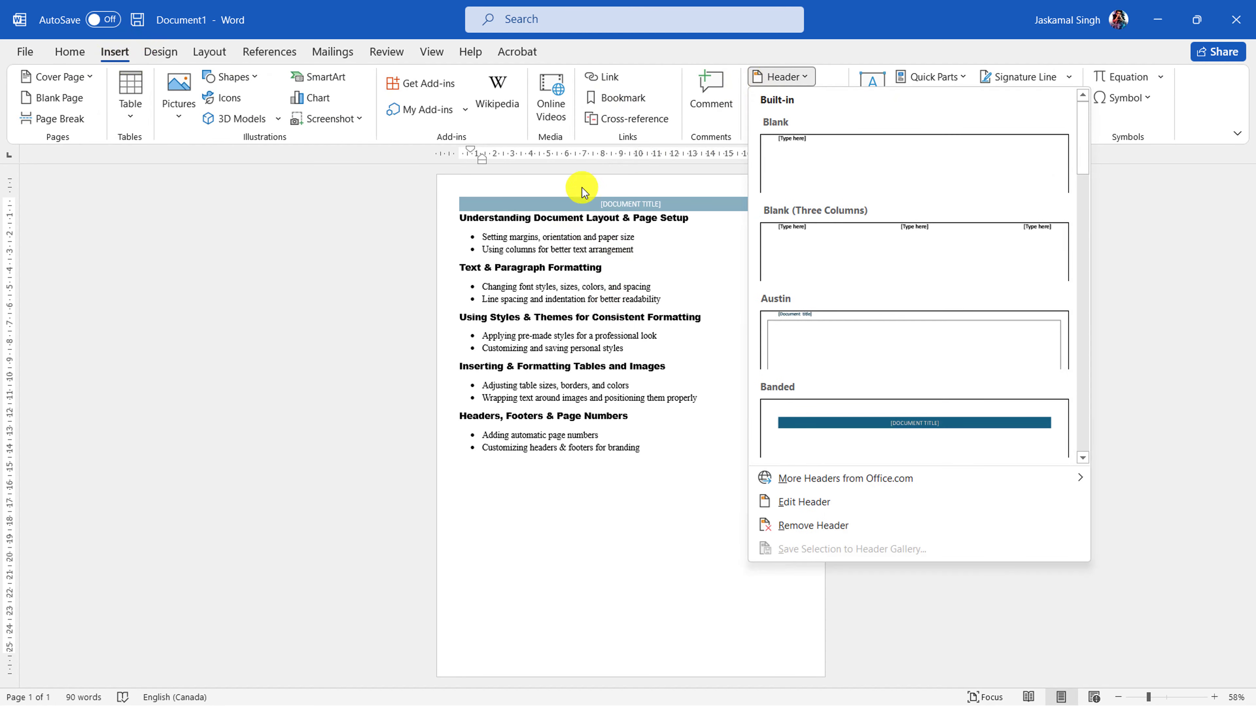
click(822, 510)
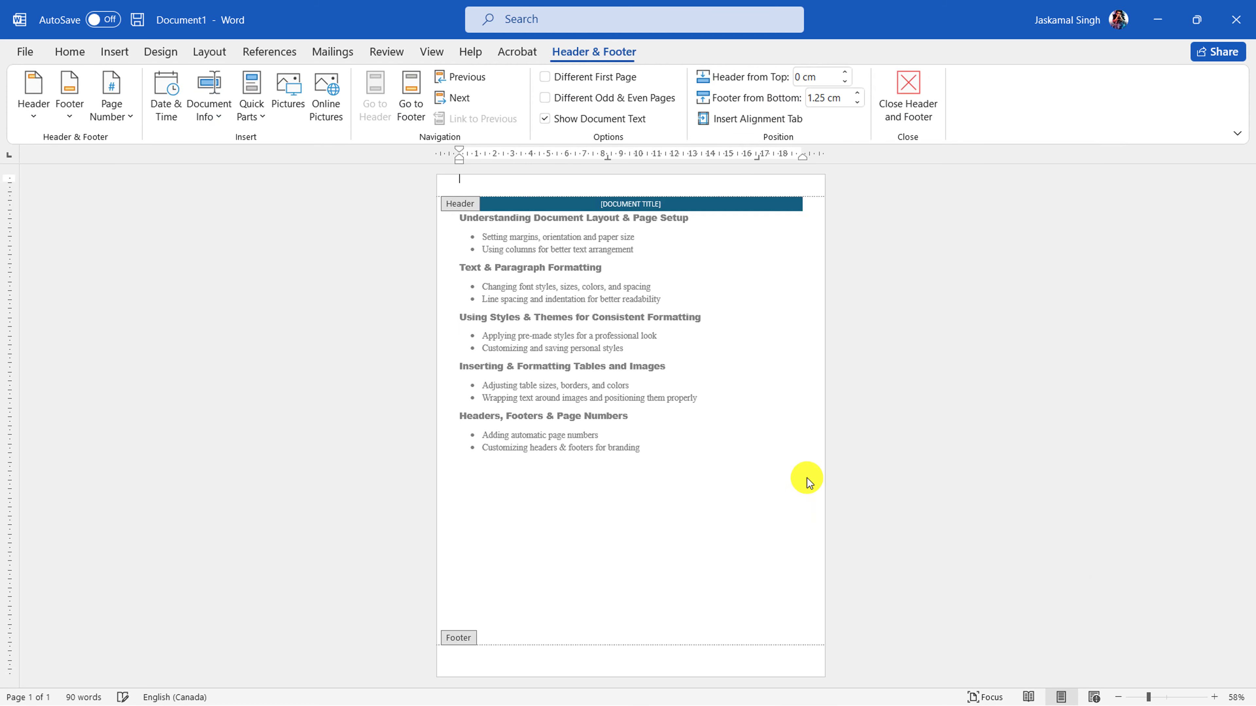
click(623, 205)
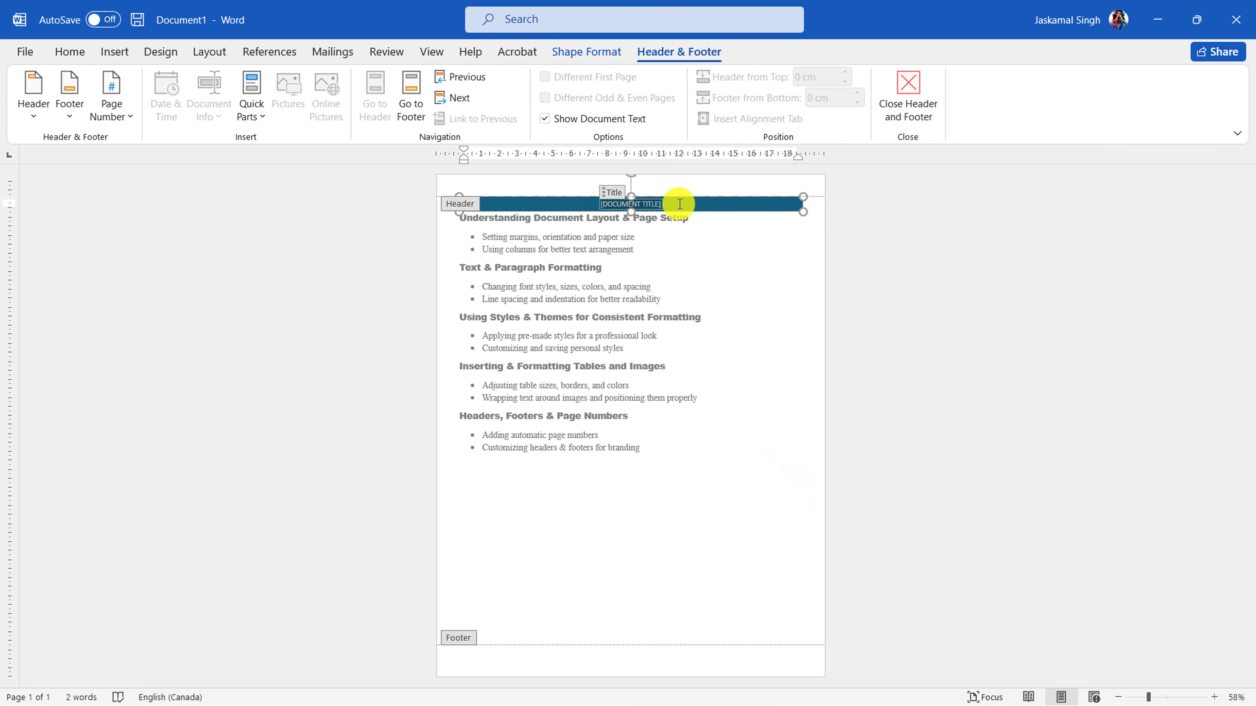
text(J Singh)
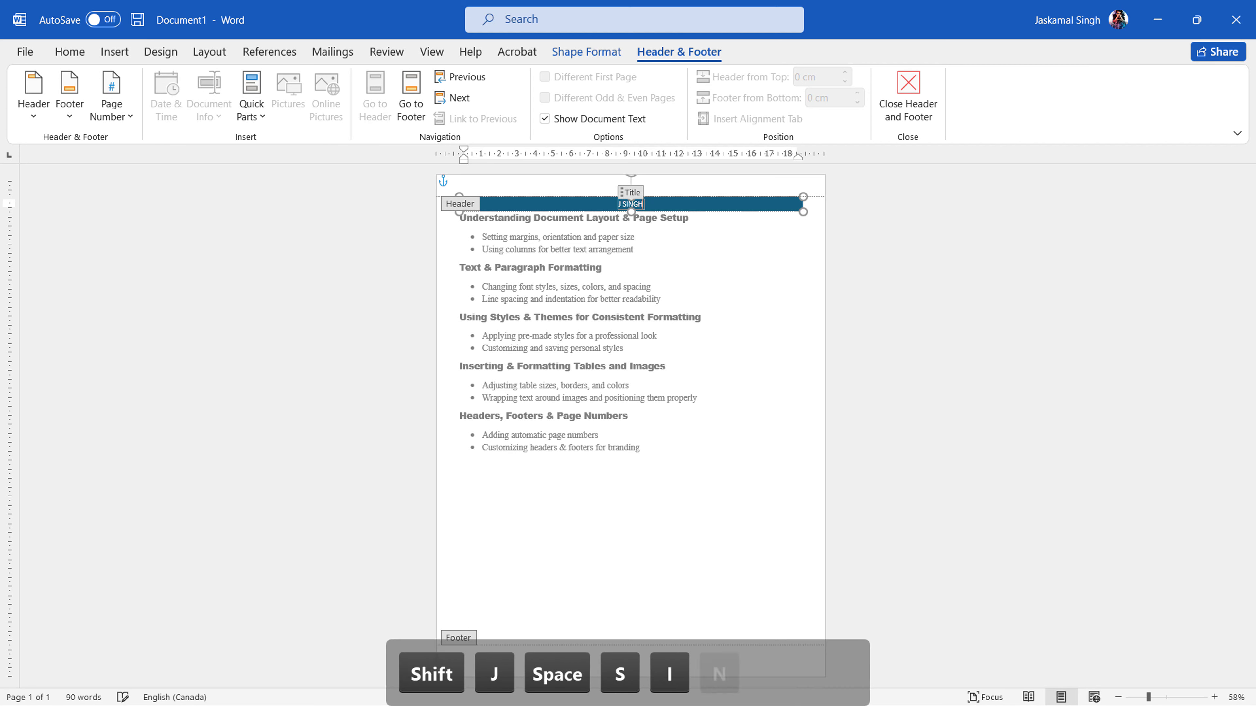
click(914, 111)
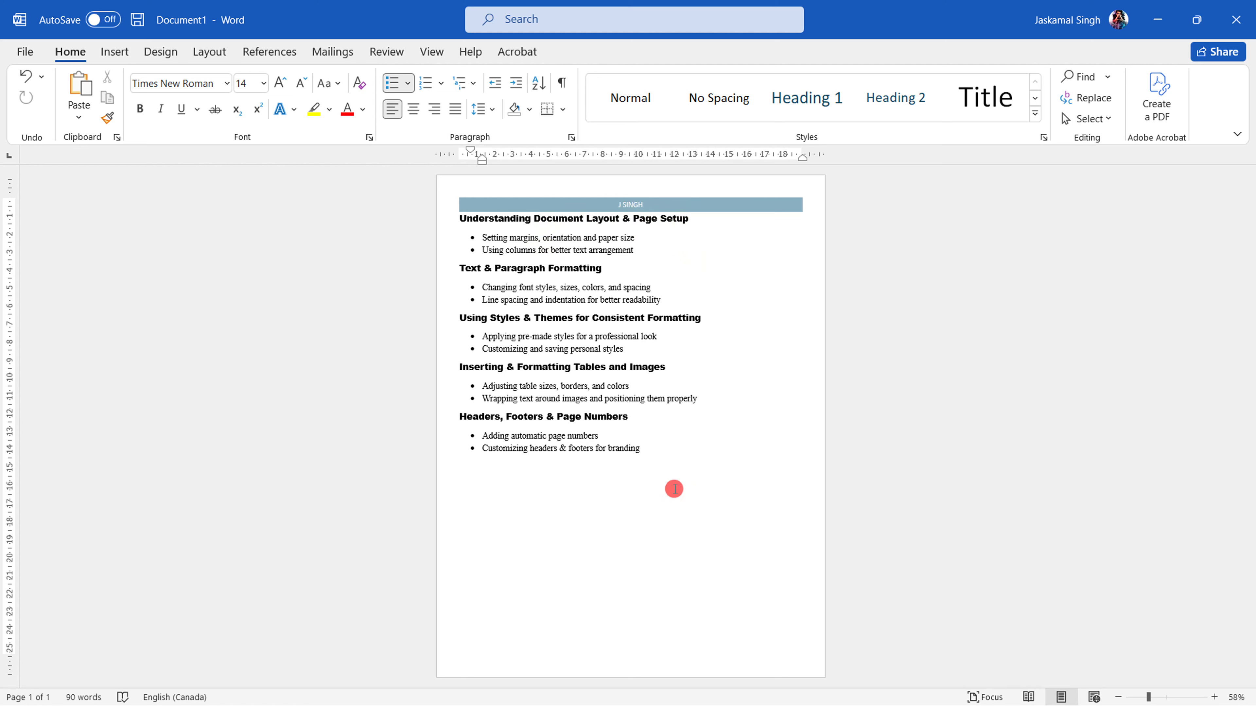
- Try deleting all of the body text, and undo the deletion
key(ctrl+a)
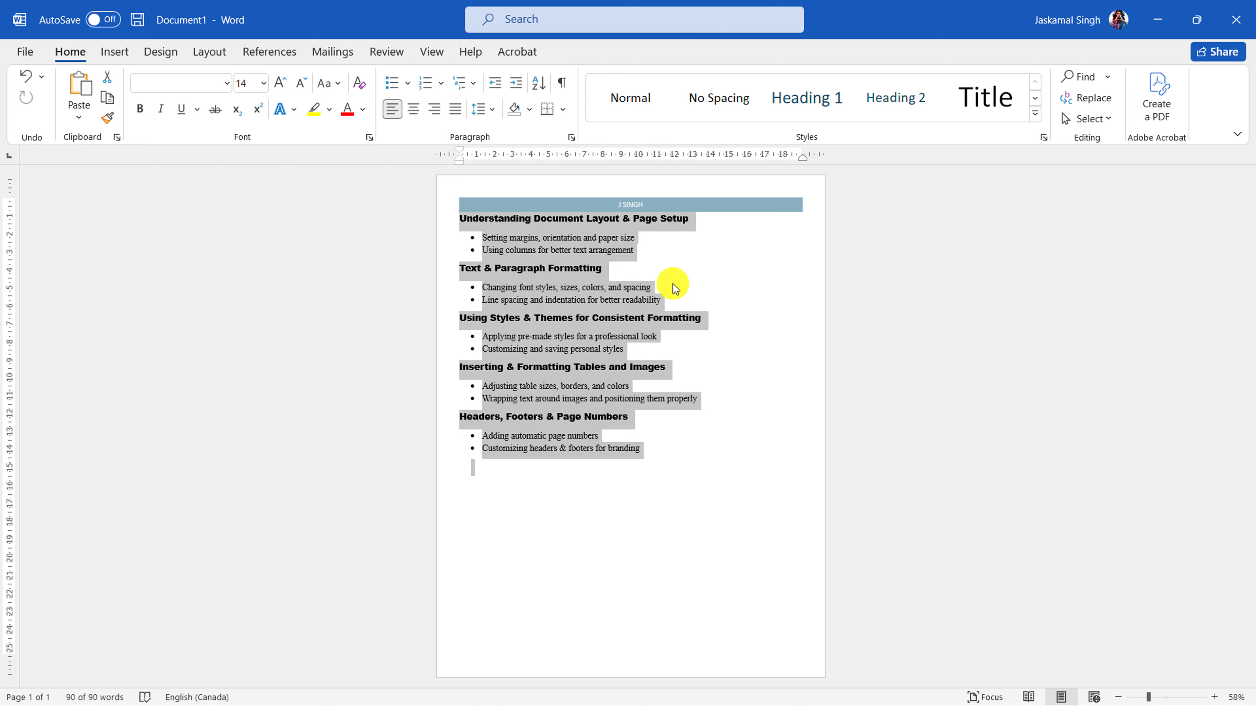
key(BackSpace)
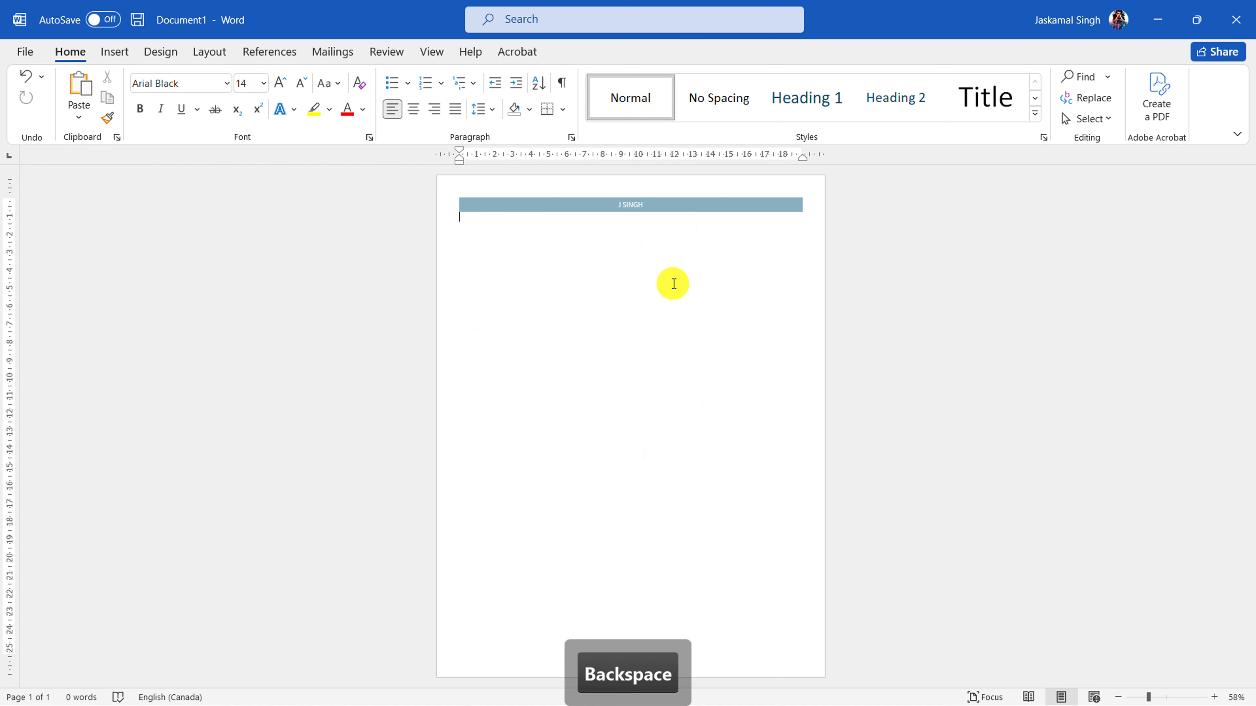
key(ctrl+z)
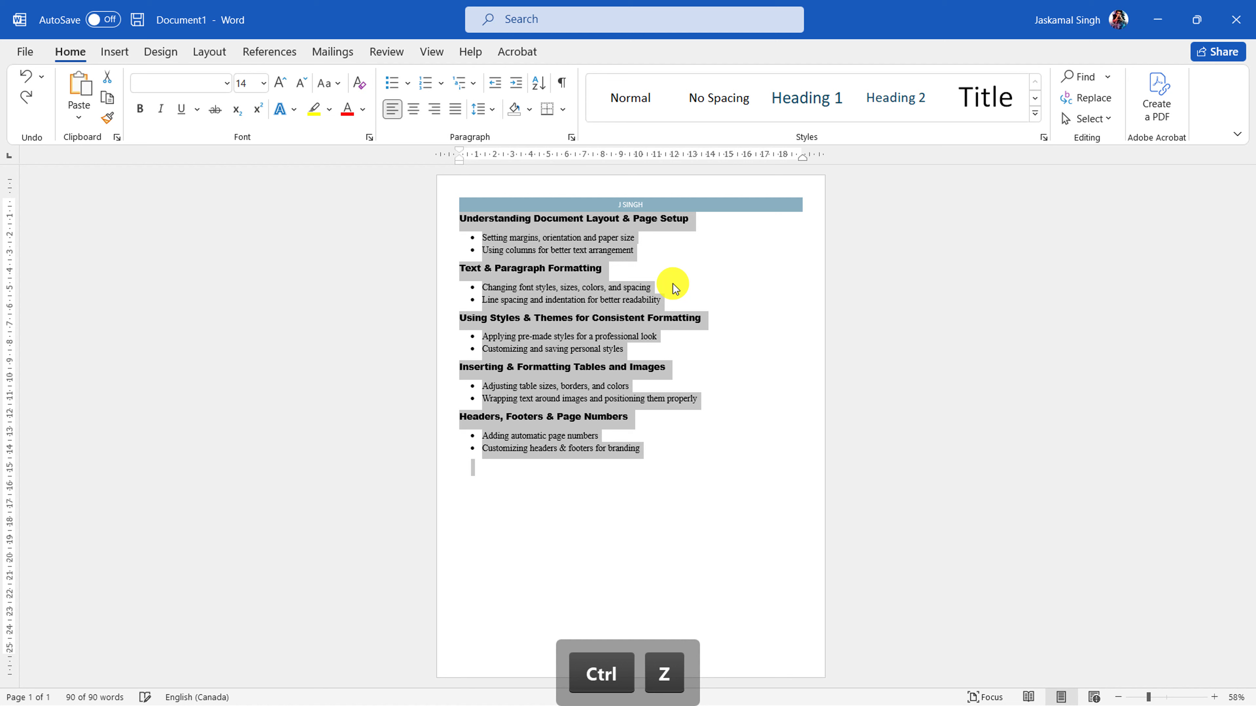
- Open the header for editing and delete the Banded title block
click(675, 288)
double_click(651, 187)
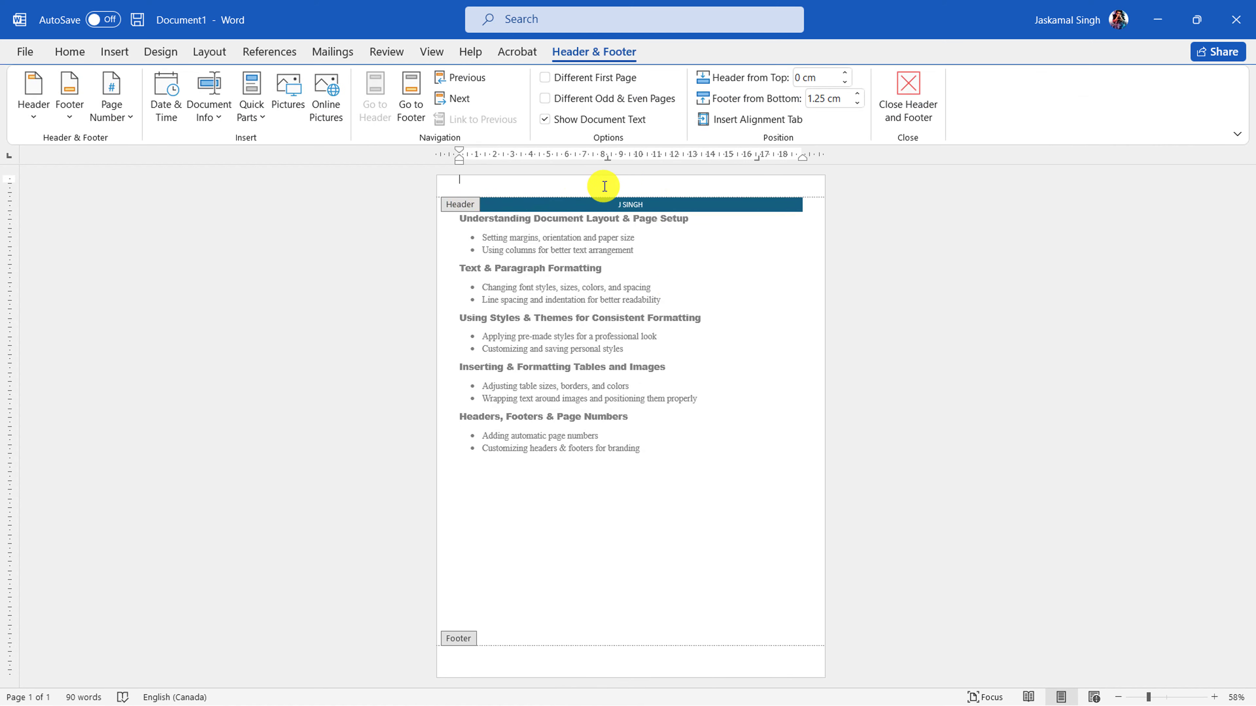
ctrl+click(639, 200)
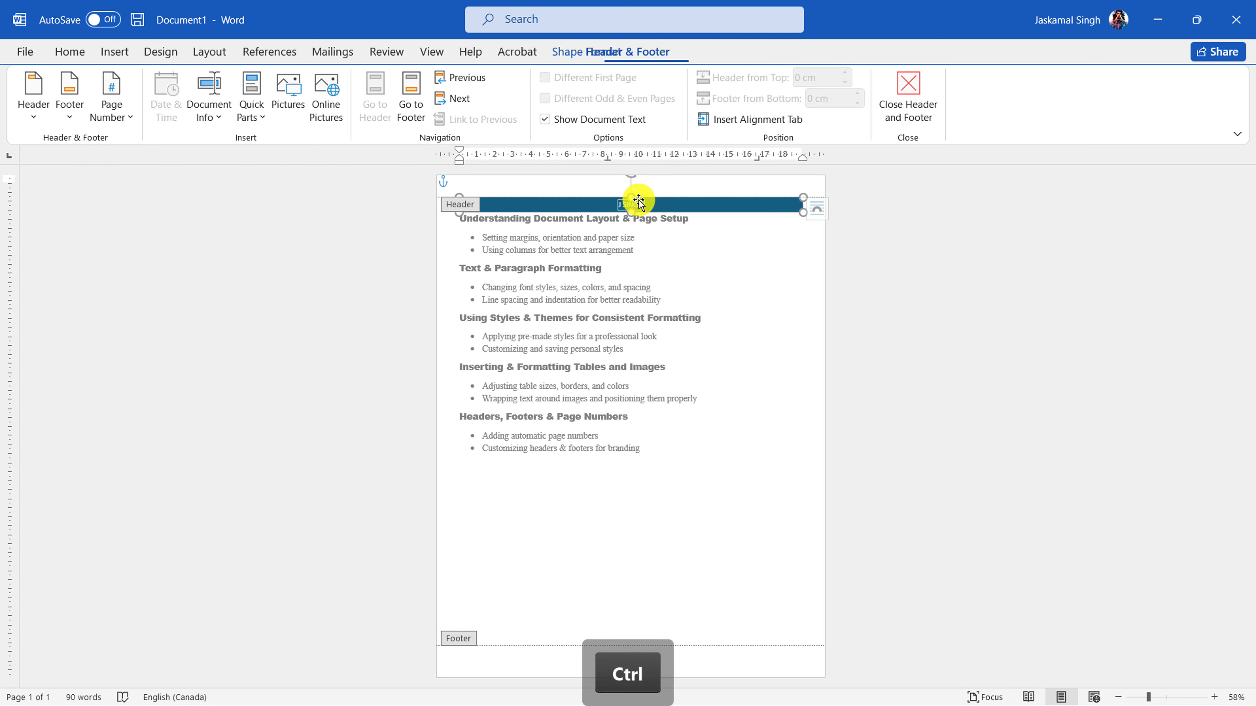
click(688, 207)
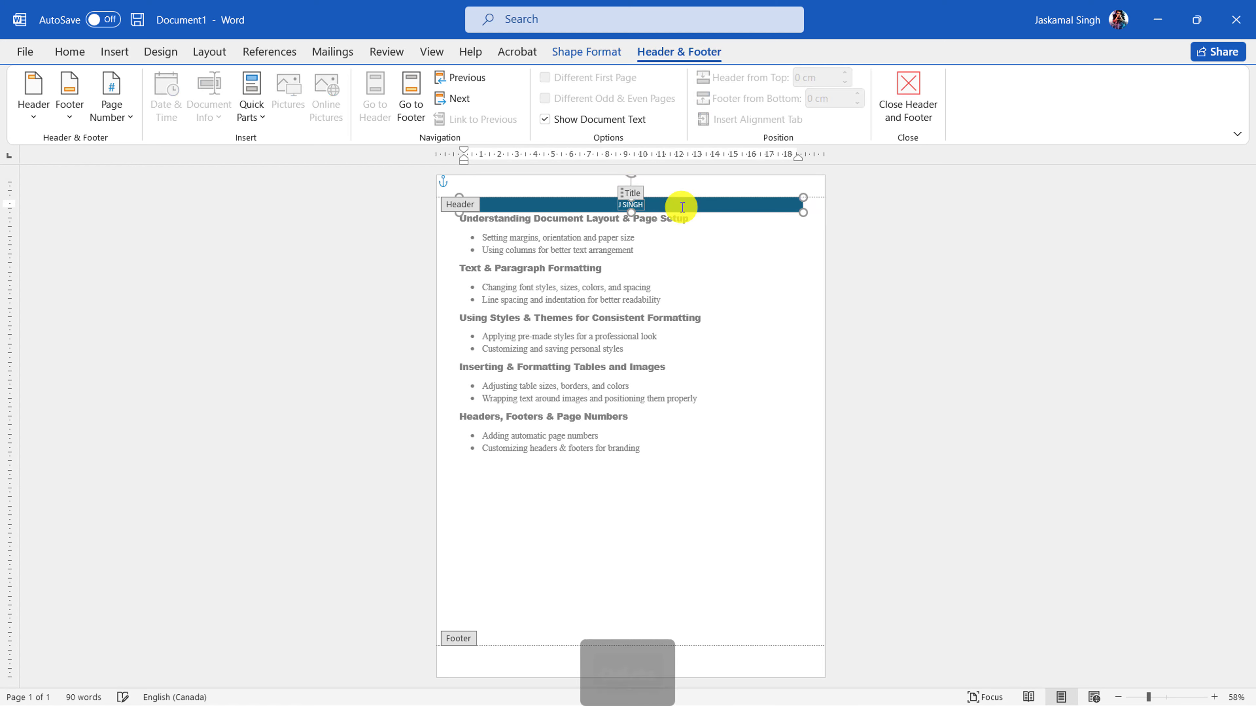
key(Delete)
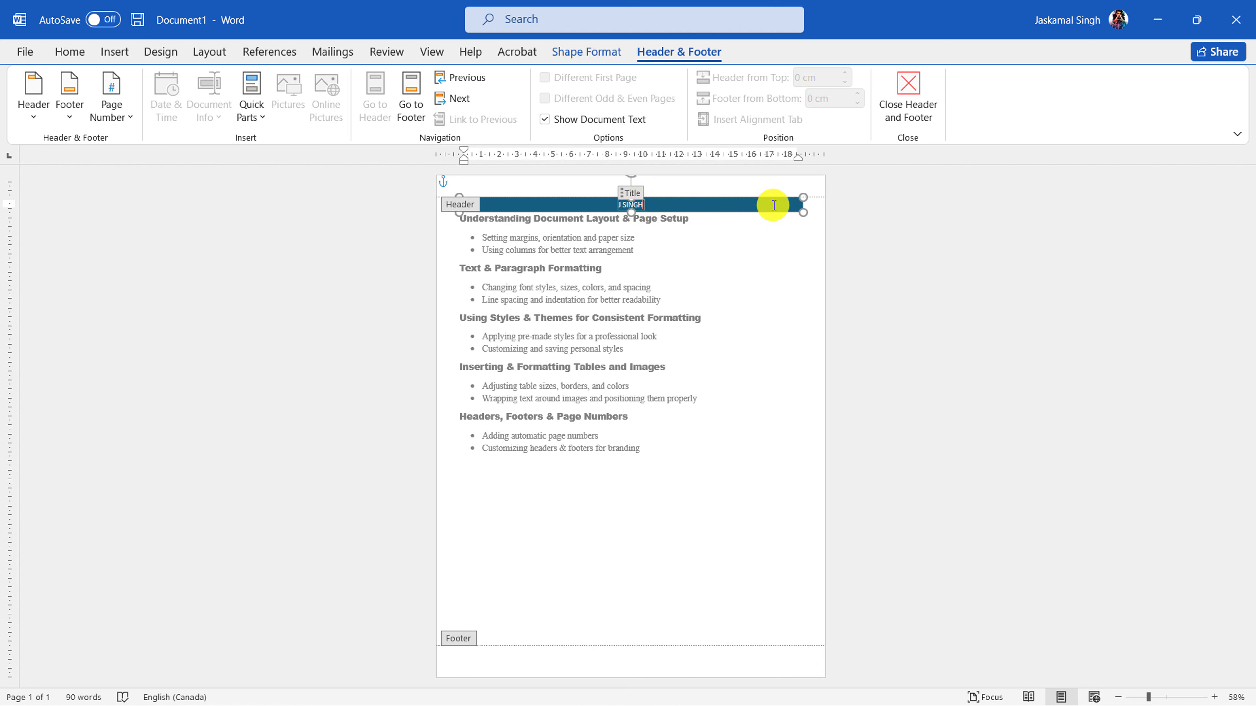
key(Delete)
key(Delete)
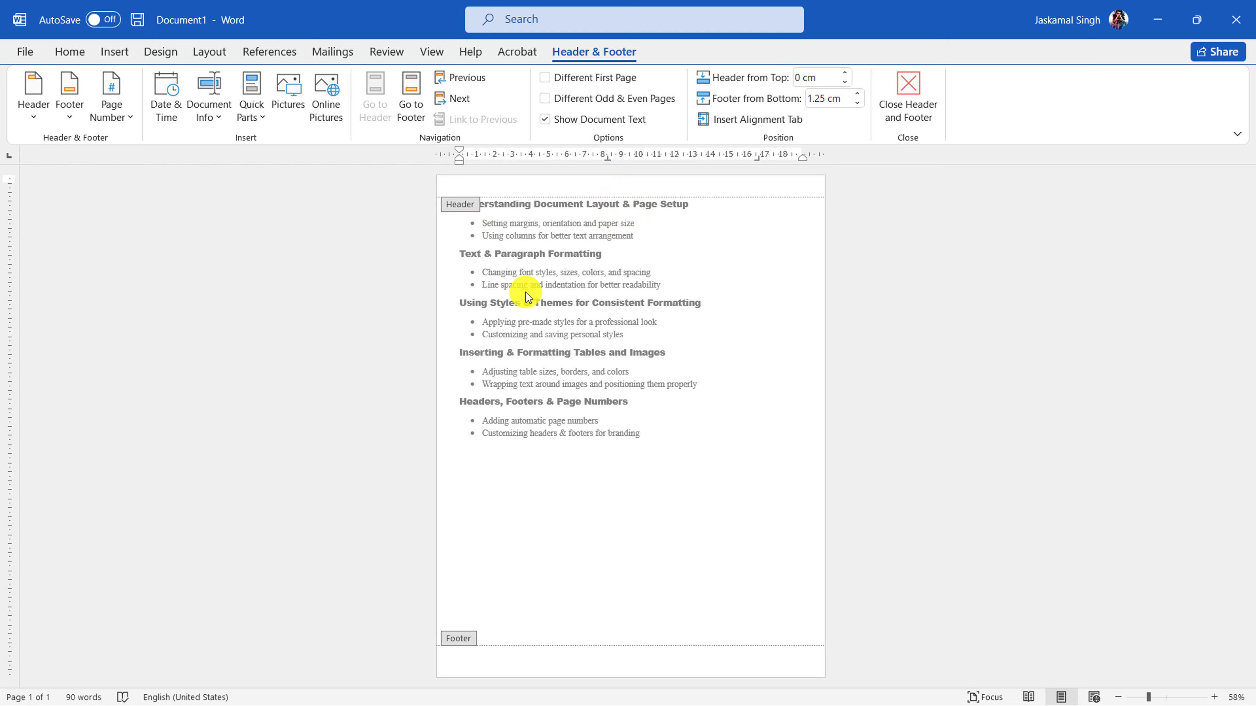
- Enter the channel owner's name in possessive form, followed by "YouTube Channel", as the header text
text(J Singh's)
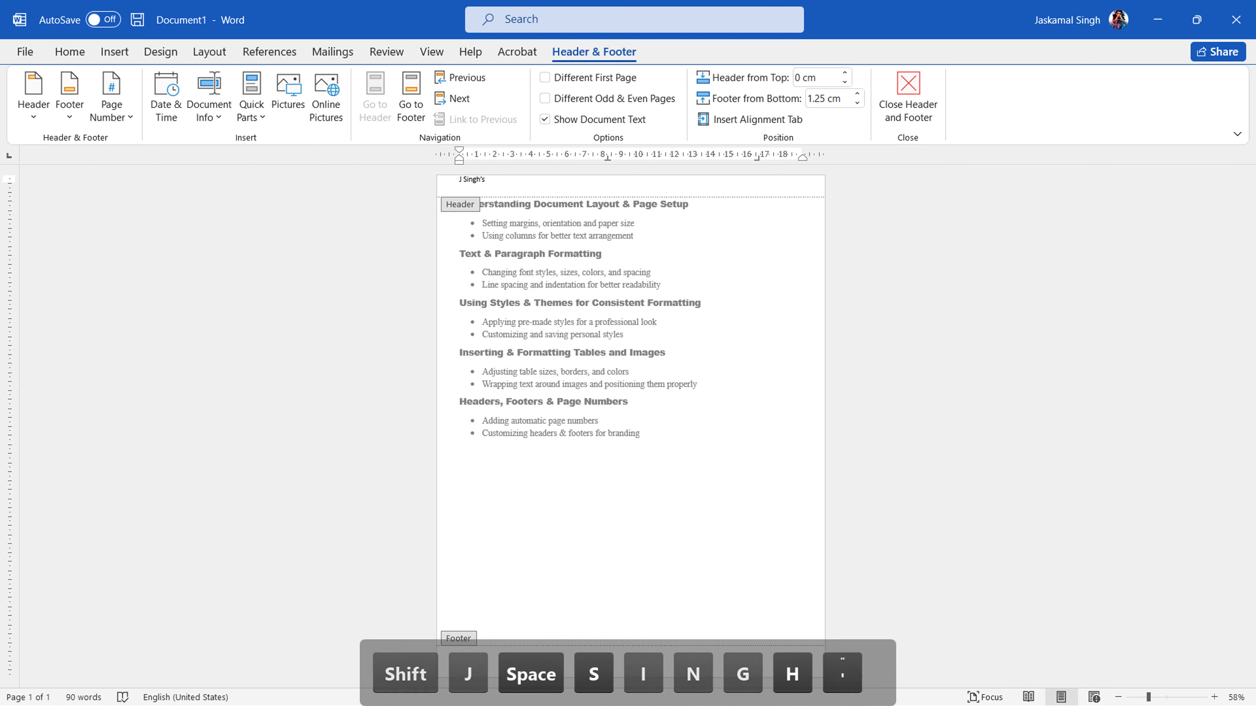
text( YouTu)
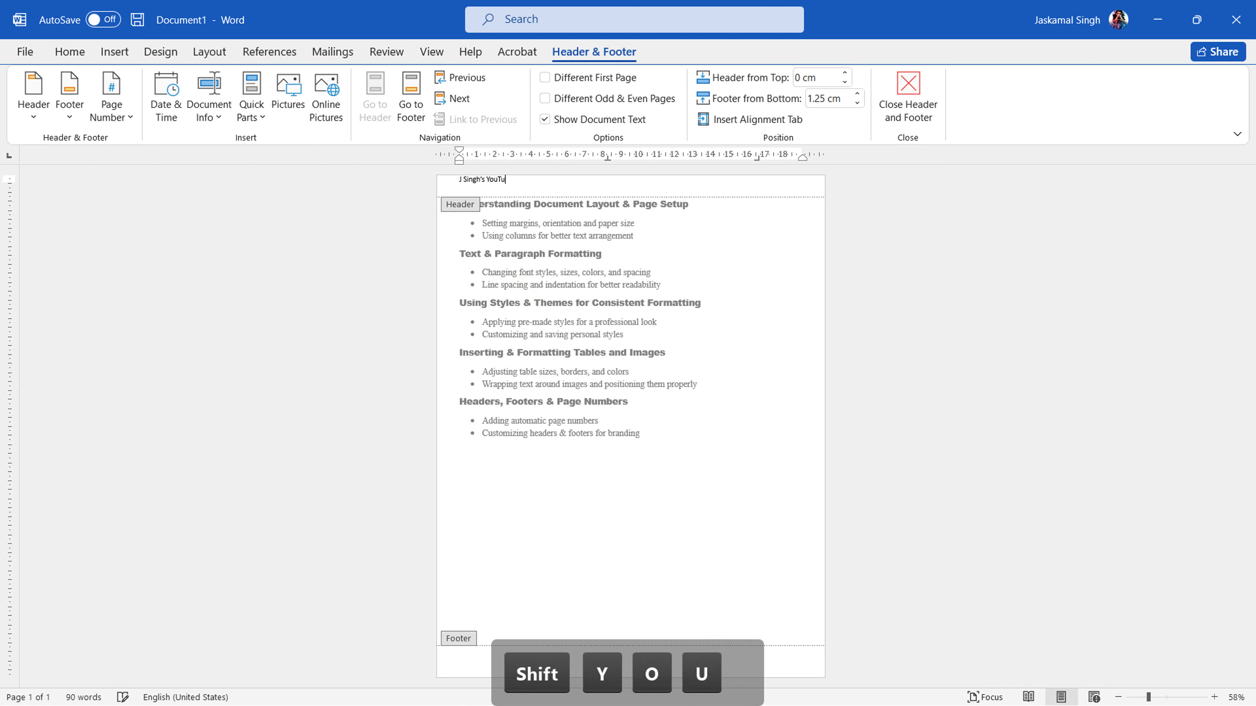
text(be Channel)
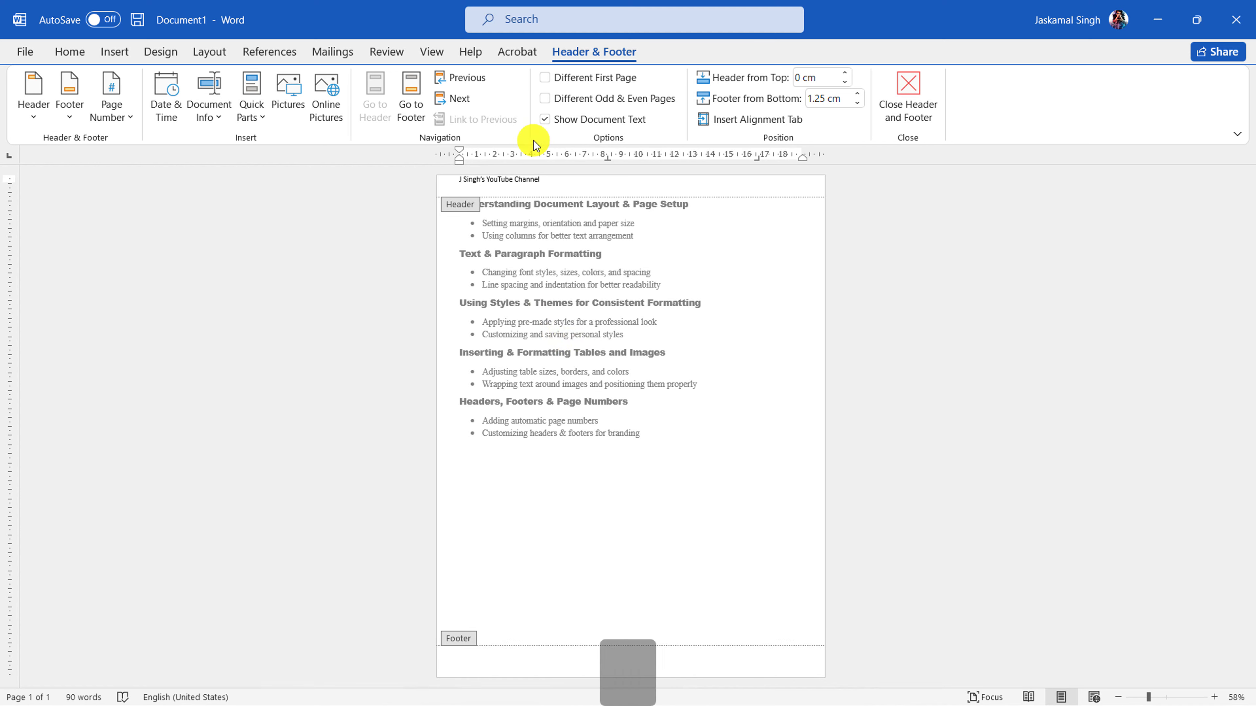
- Apply the black text effect with the purple shadow to the whole header line
ctrl+scroll(545, 191, up, 4)
ctrl+scroll(545, 191, up, 1)
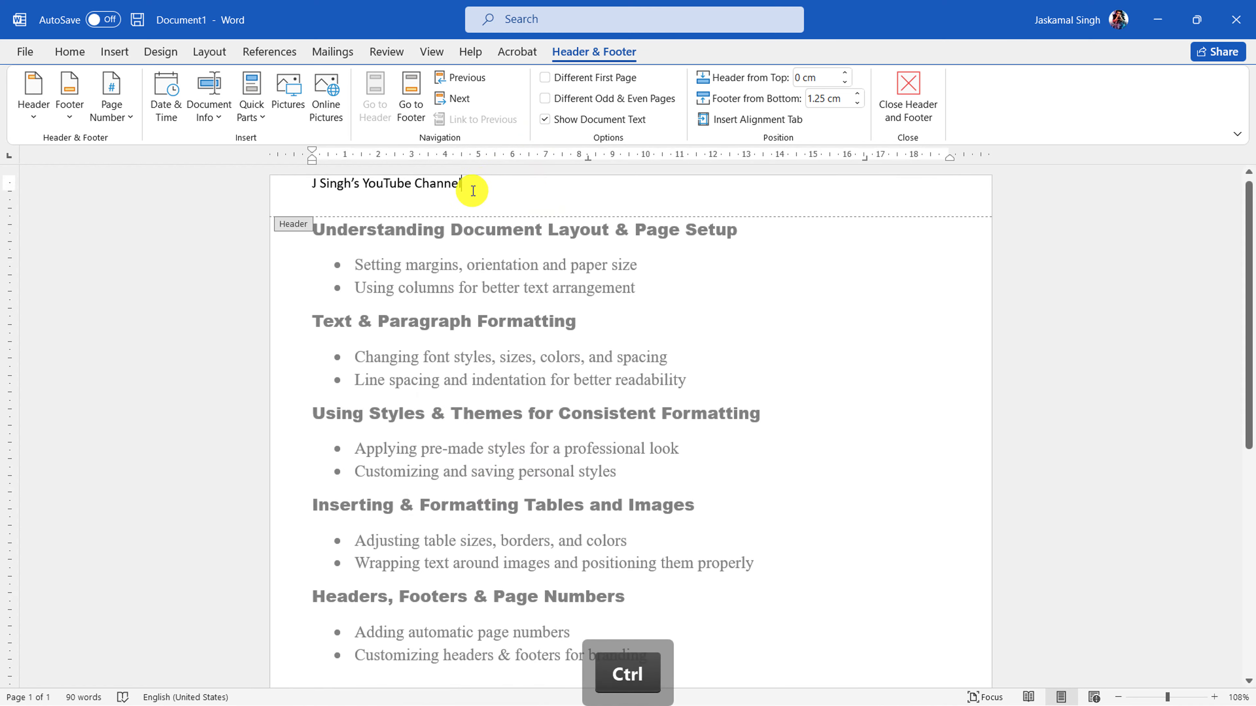
click(243, 184)
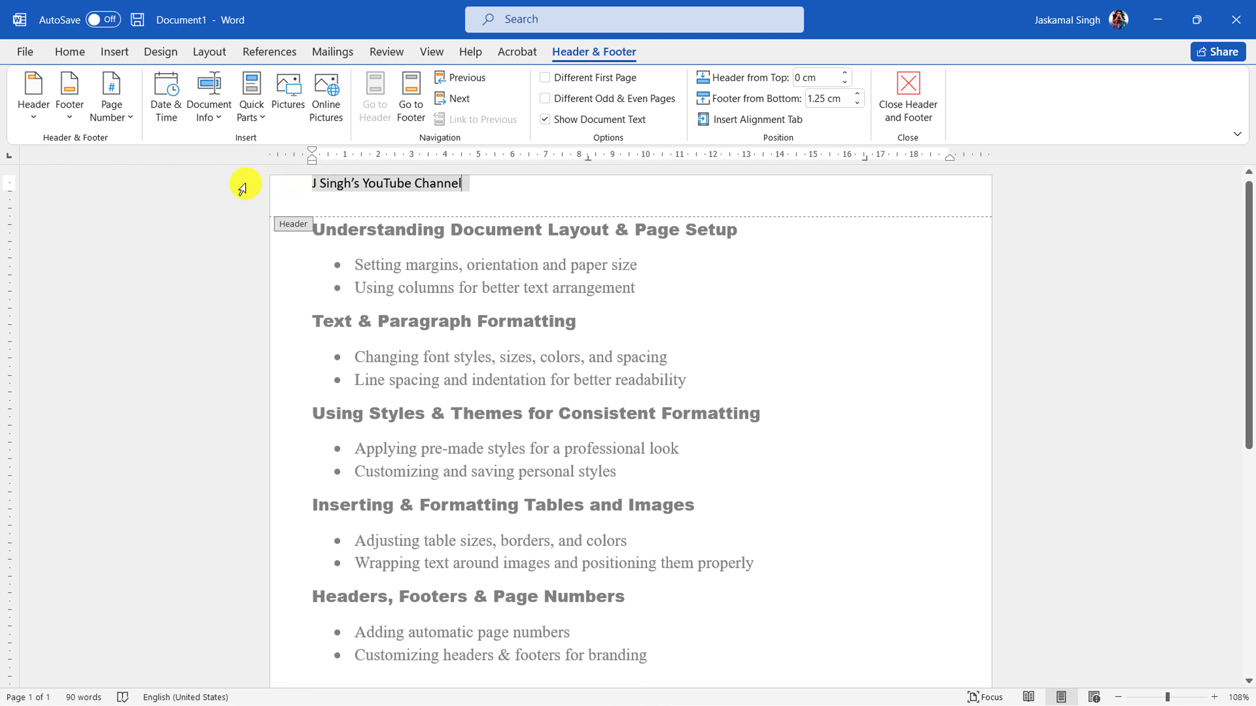
click(72, 52)
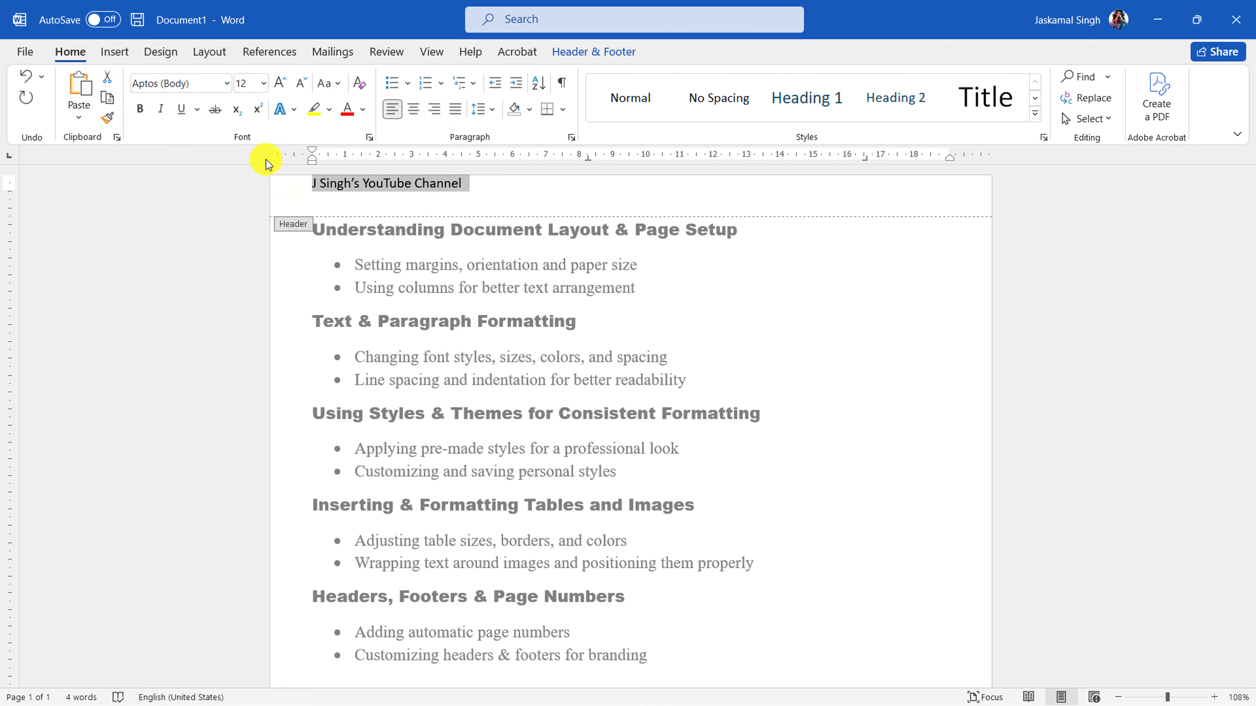
click(287, 109)
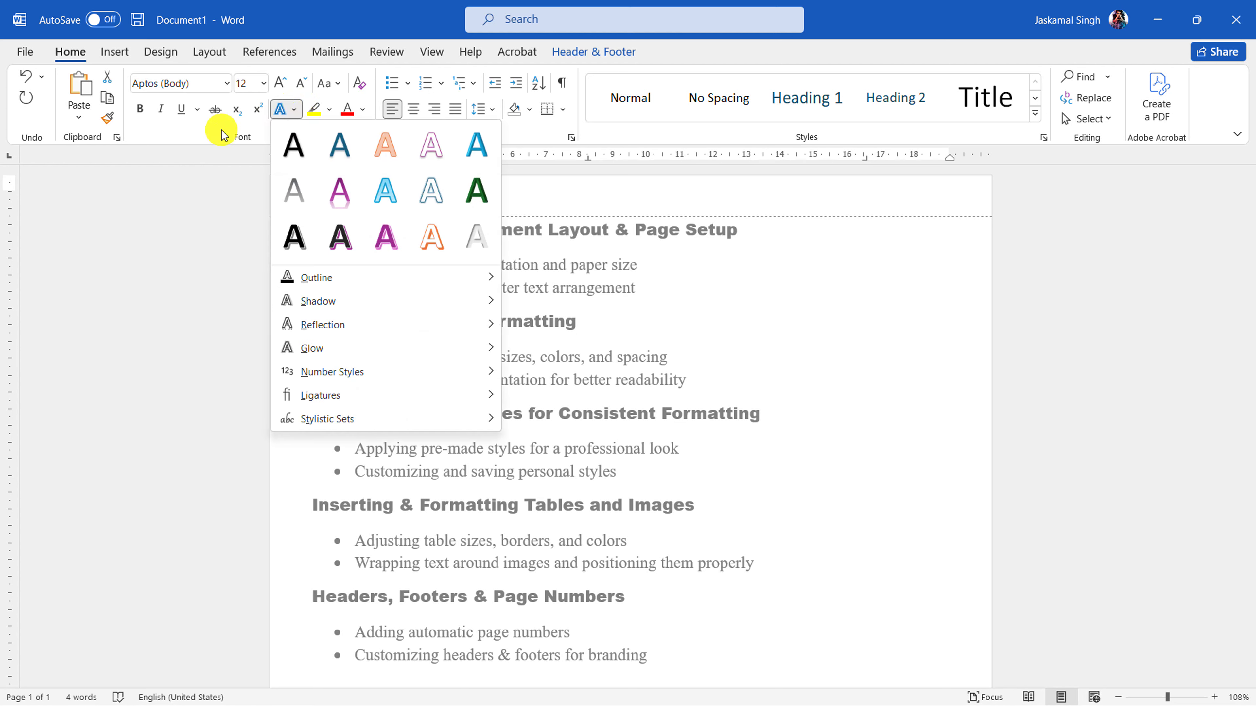
click(340, 237)
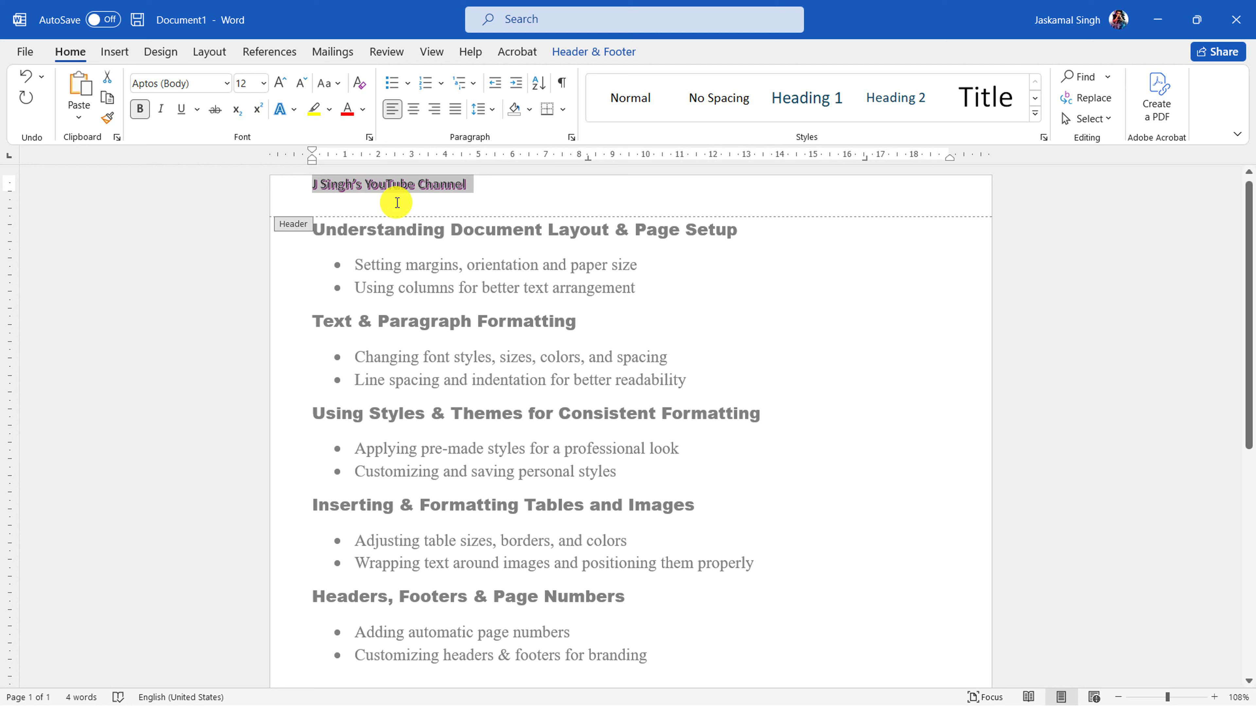
- Increase the header text's font size to 27
click(279, 84)
click(279, 84)
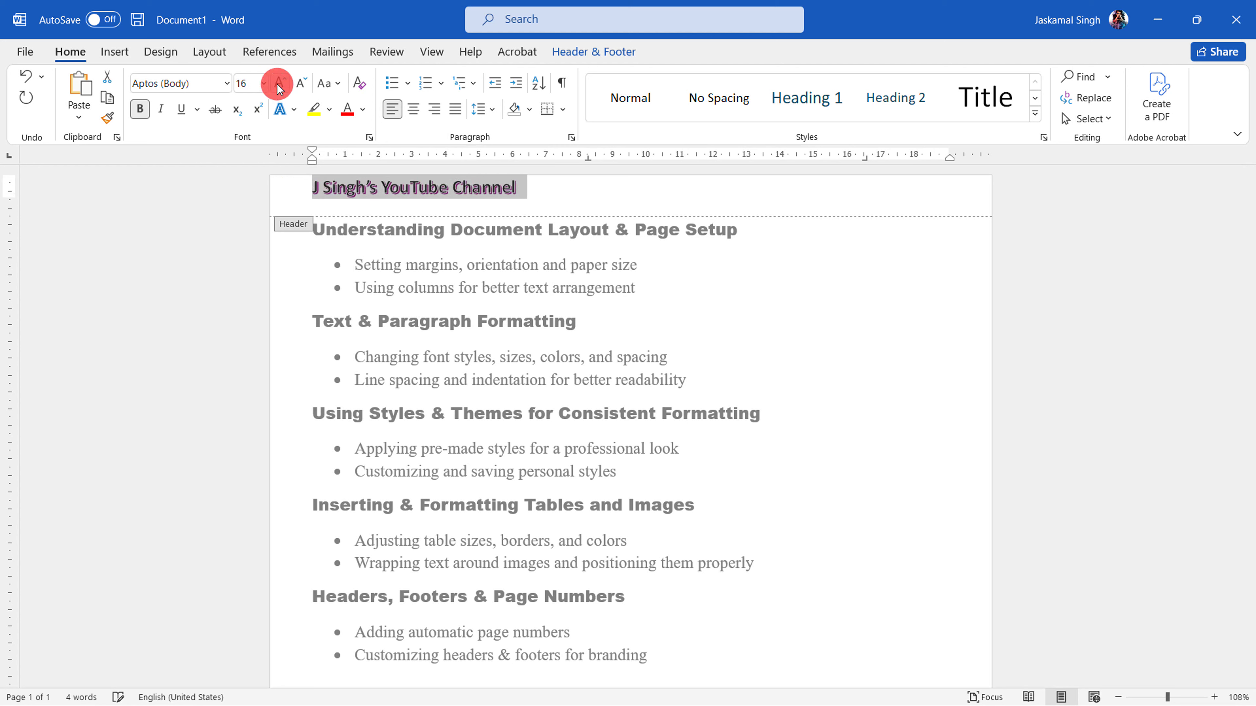
click(279, 84)
click(279, 84)
click(279, 84)
click(280, 85)
click(279, 85)
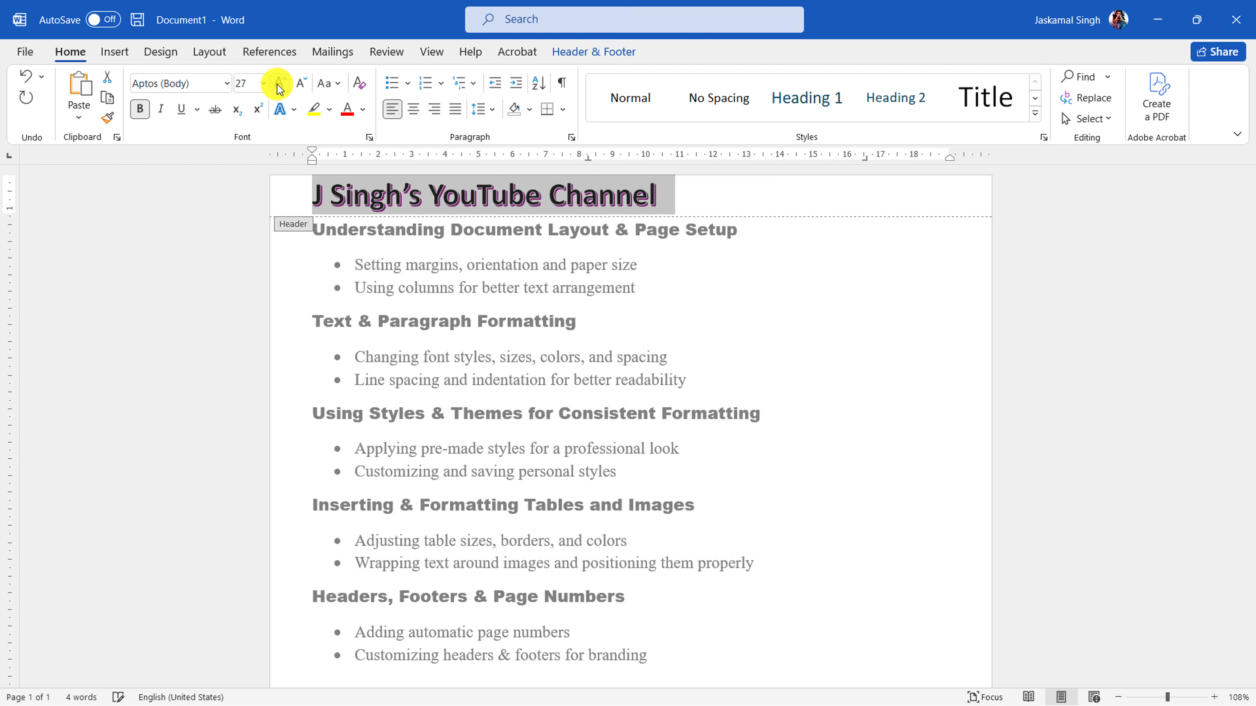
- Center the header text and return to the document body
click(410, 114)
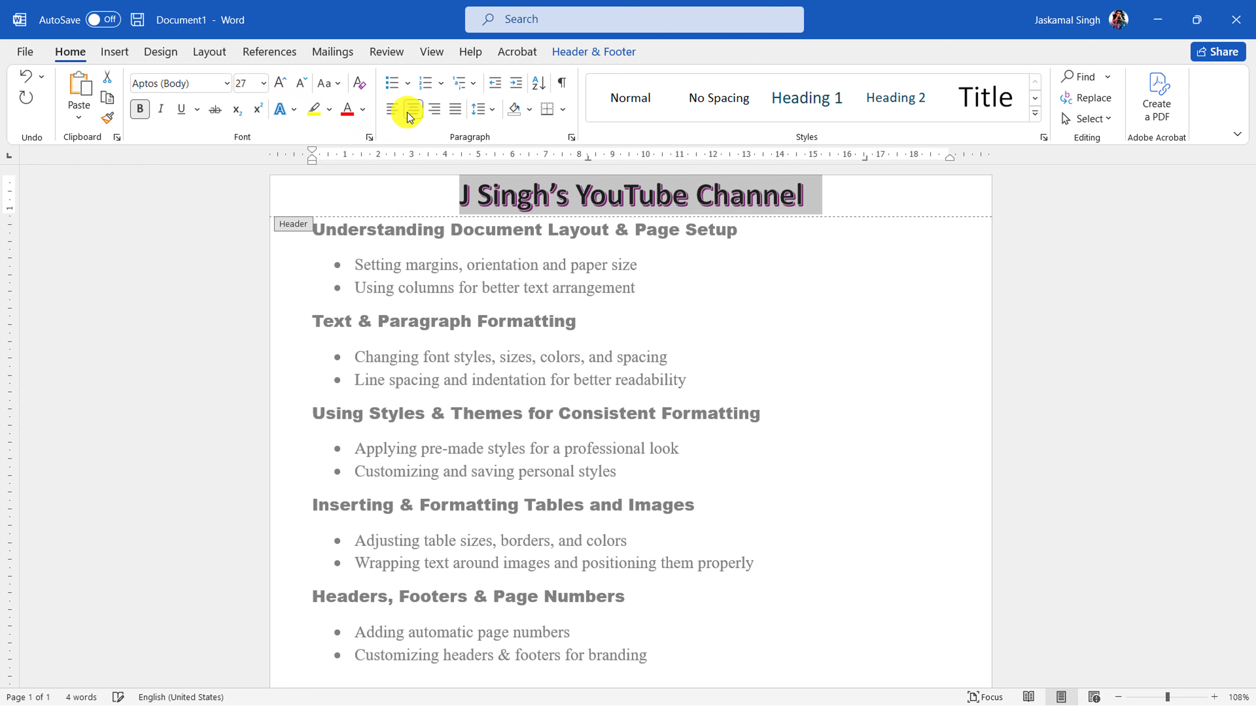
double_click(752, 319)
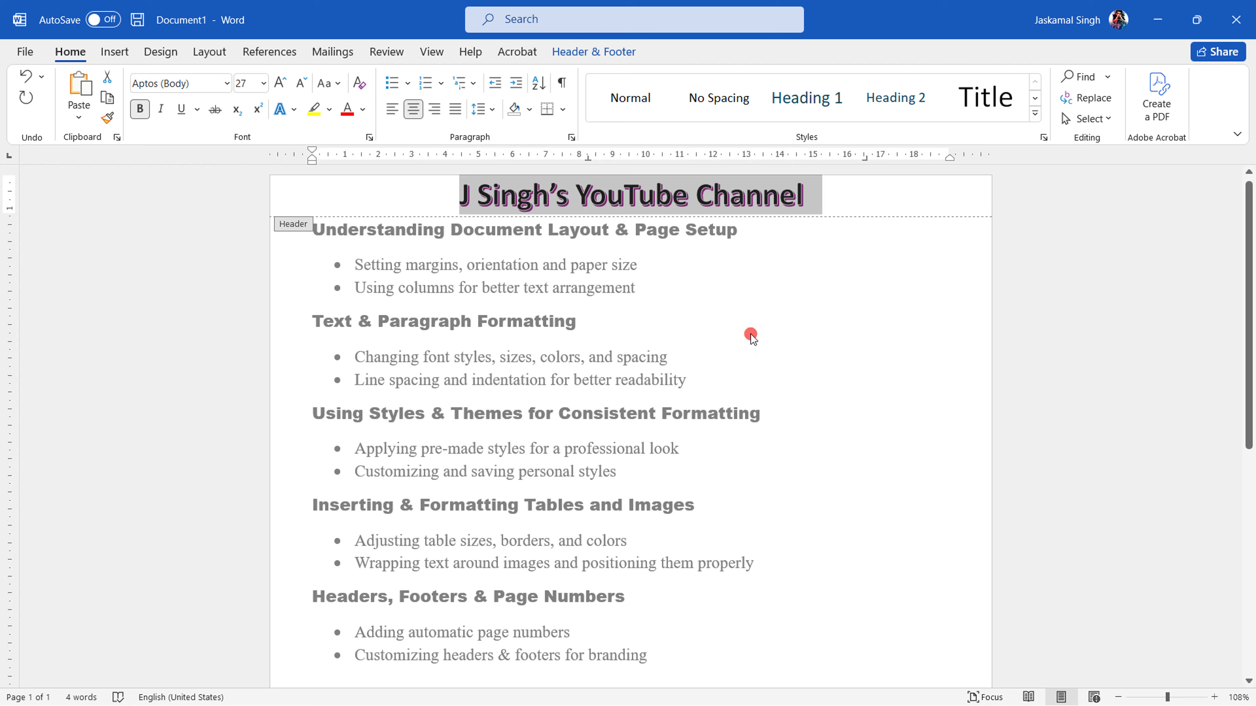
ctrl+scroll(729, 319, down, 4)
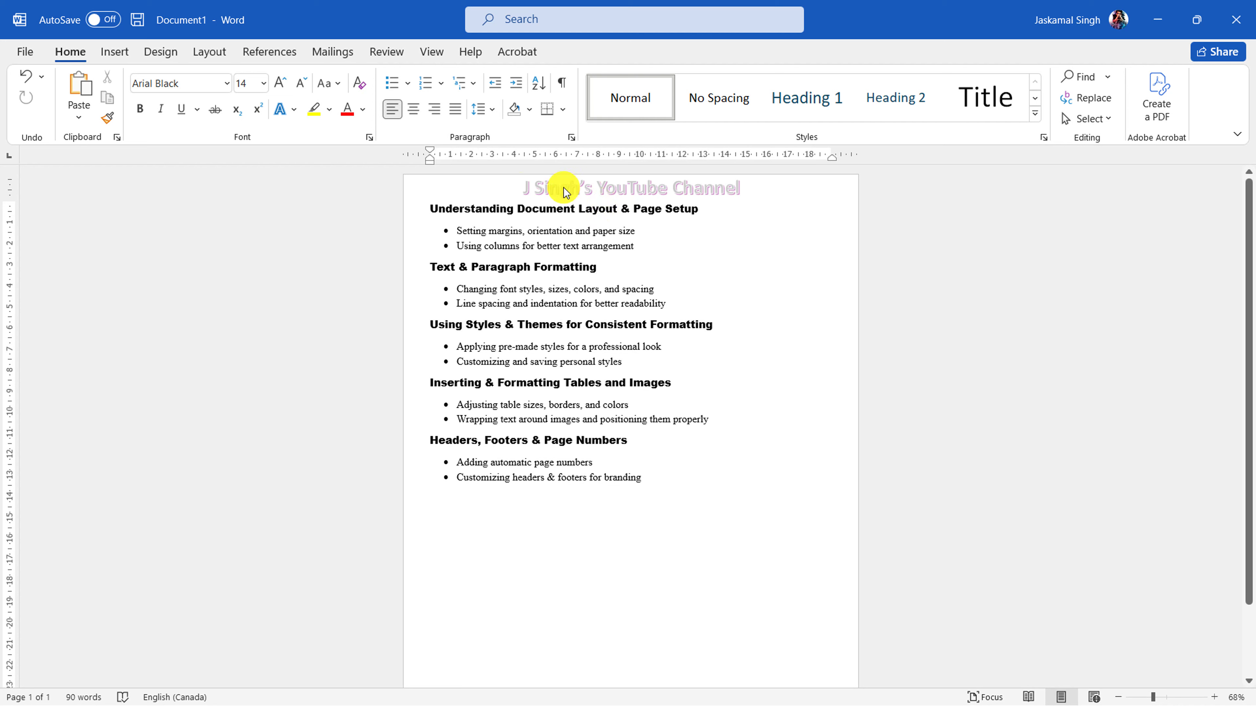
- Reopen the header for editing and add space before and after its paragraph
click(113, 51)
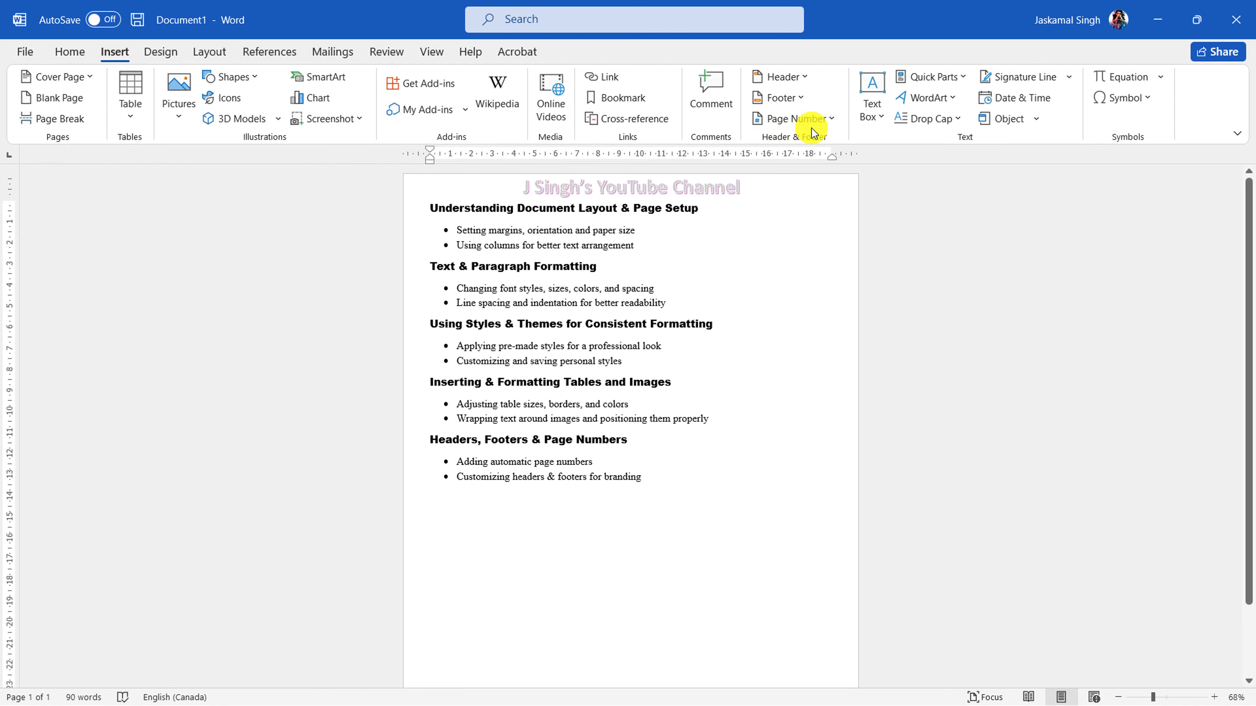
click(790, 79)
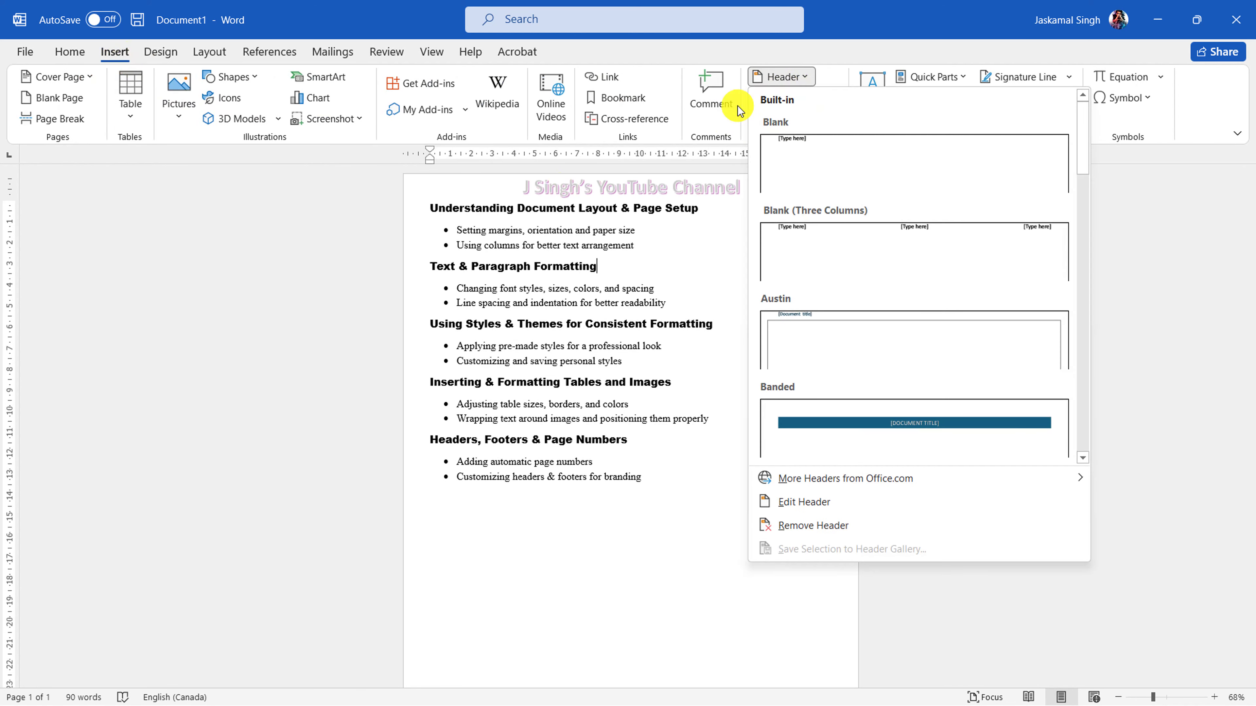
click(793, 499)
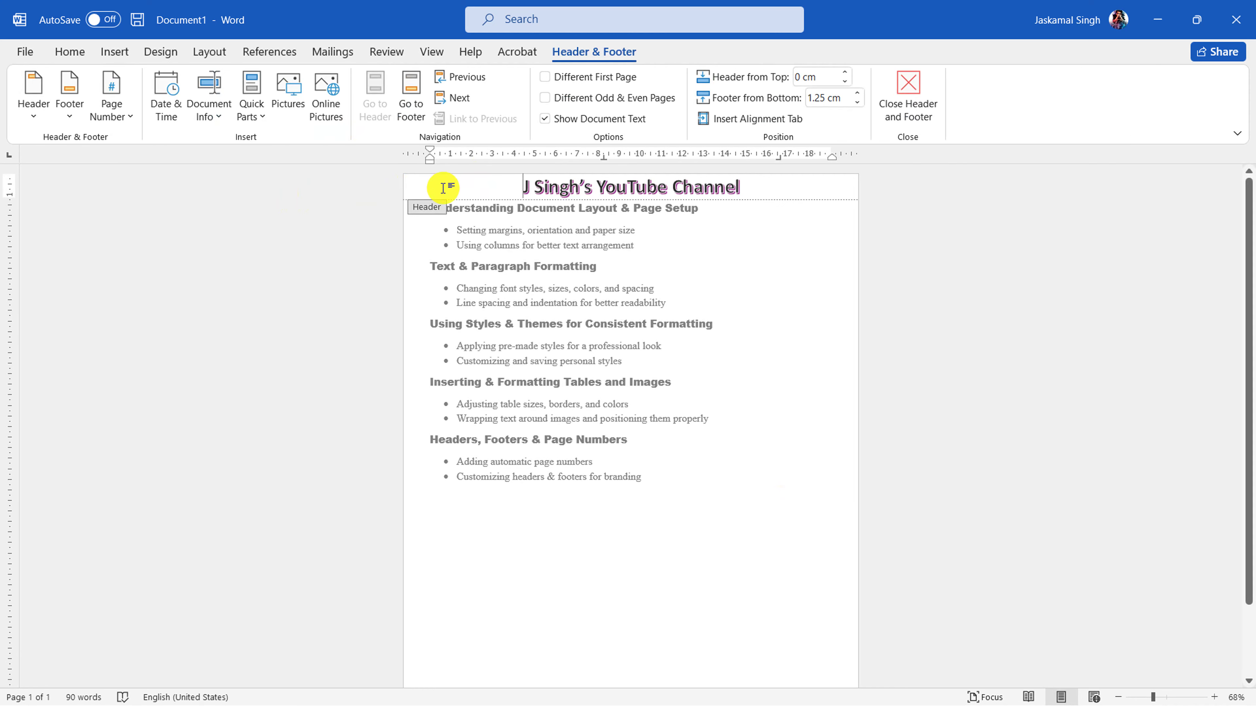
click(400, 196)
click(74, 51)
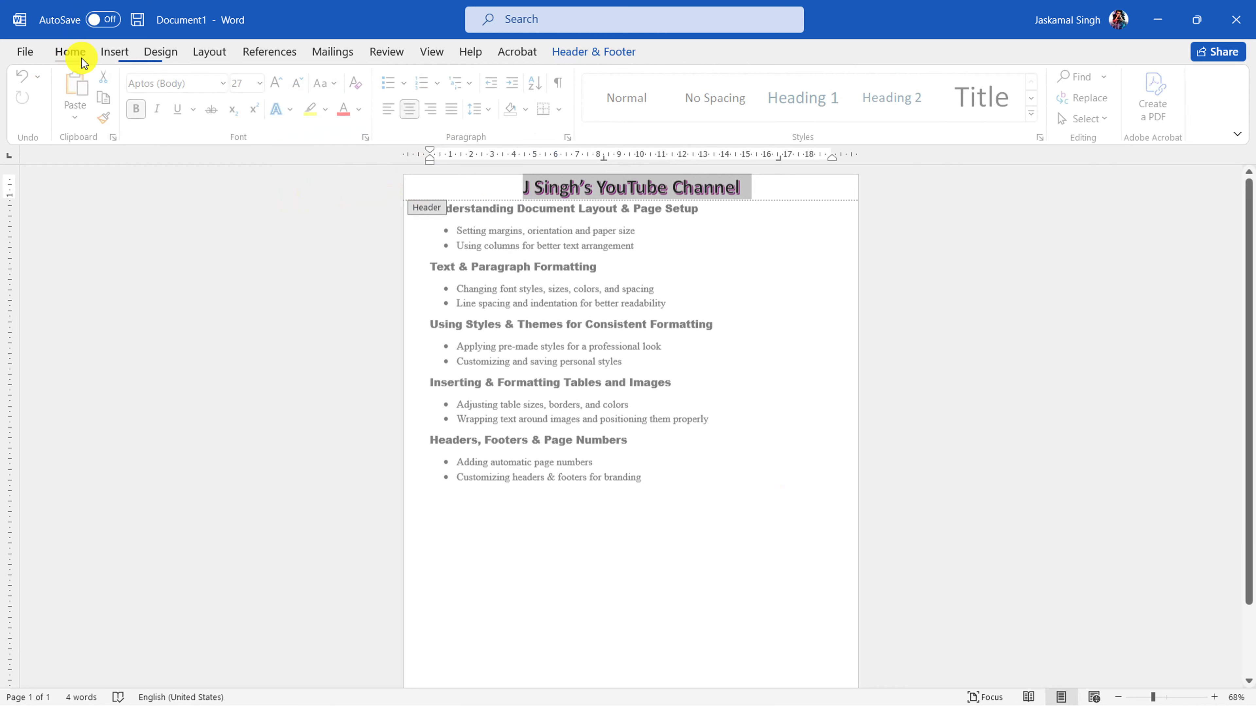
click(487, 109)
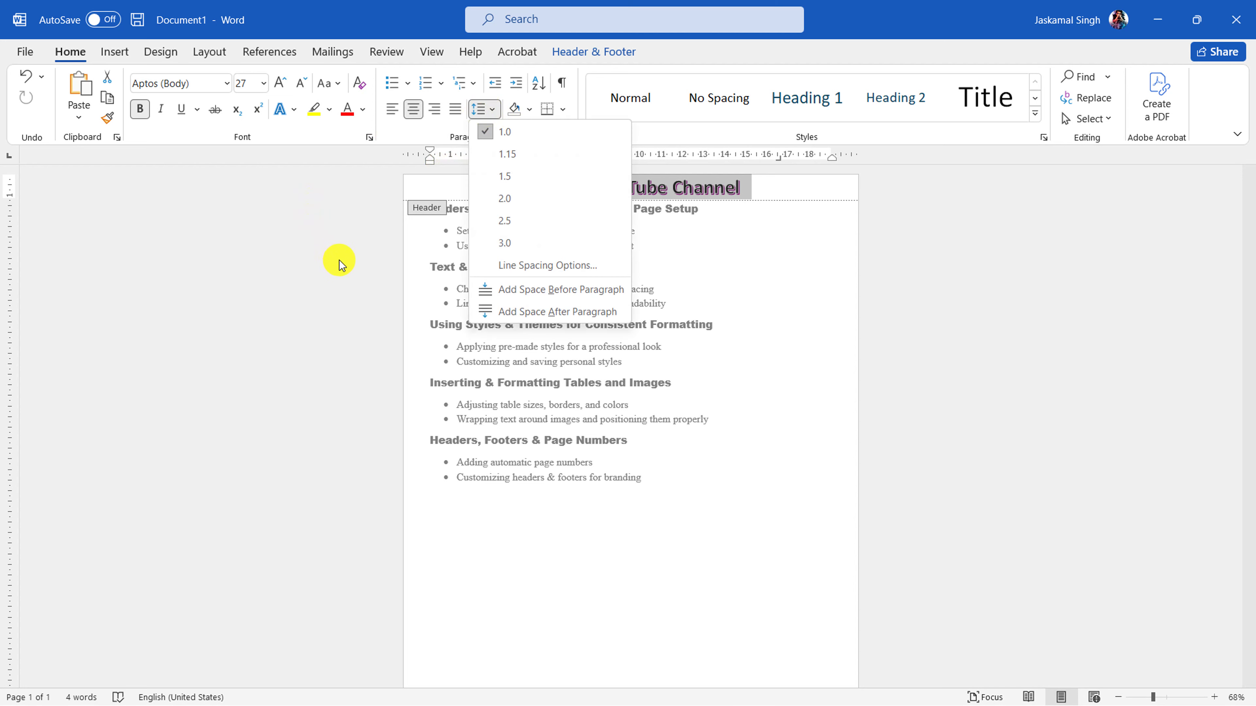
click(482, 290)
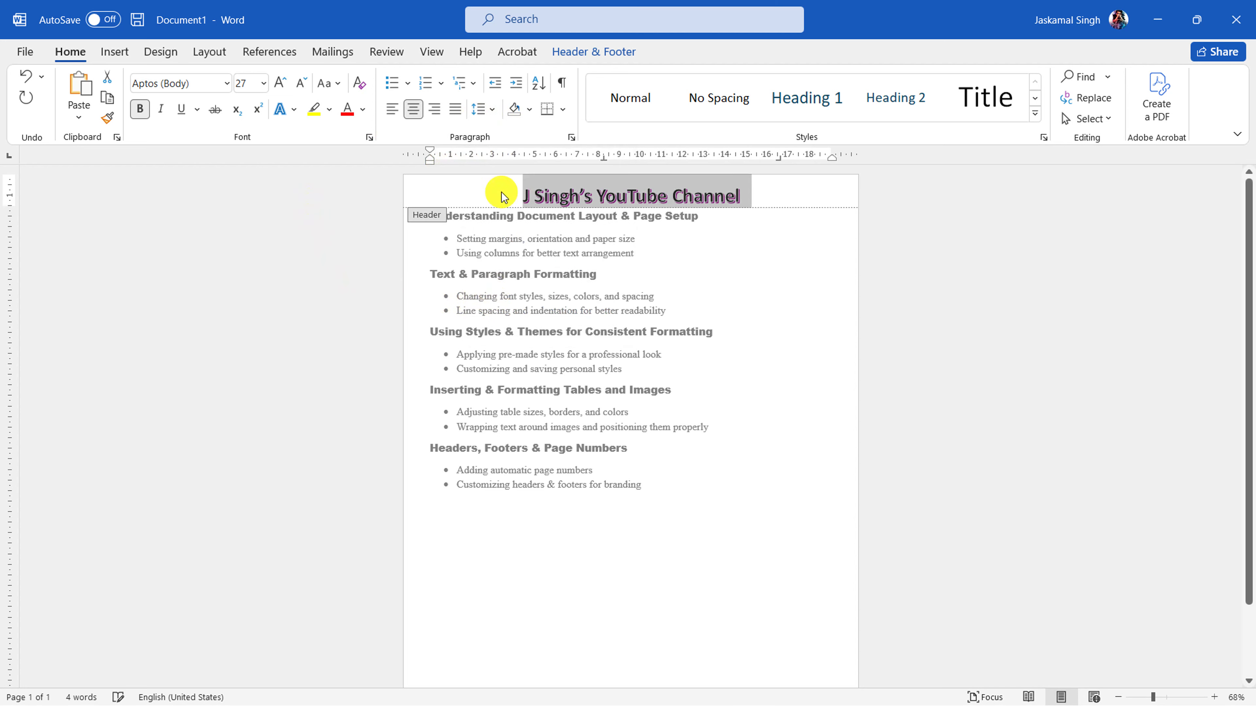
click(482, 117)
click(508, 313)
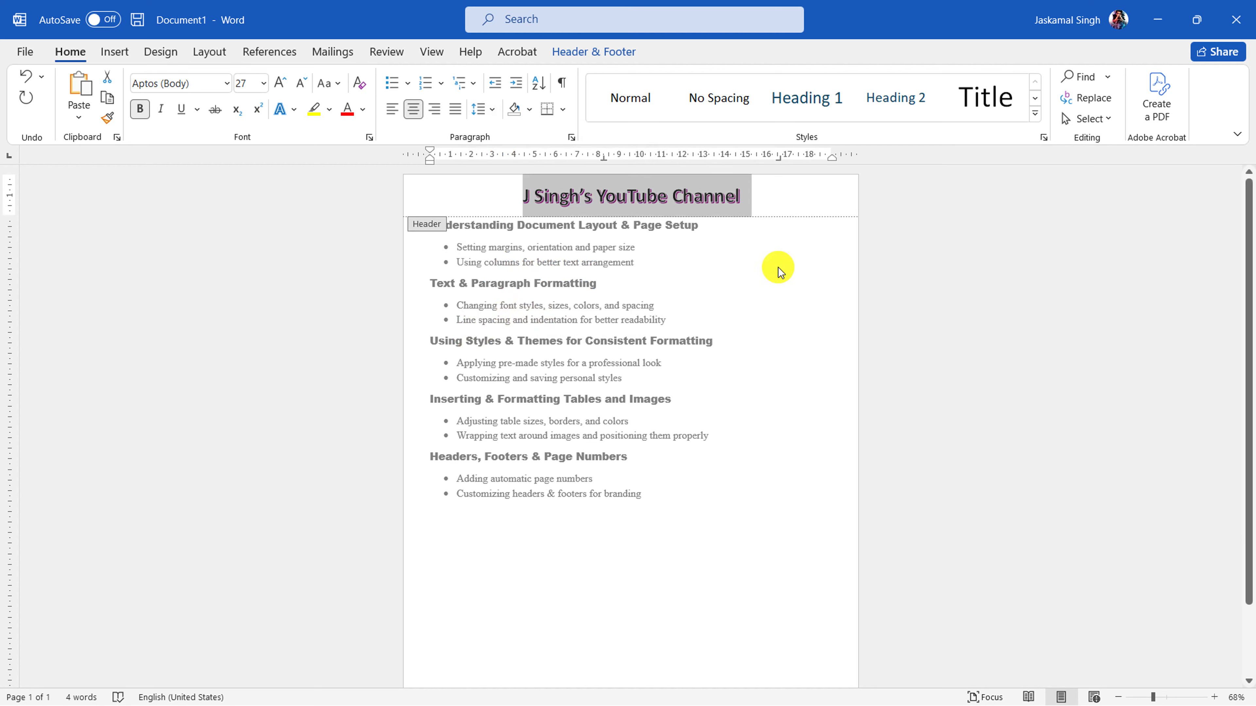
- Set the header paragraph's line spacing to 1.5 and close the header
click(489, 111)
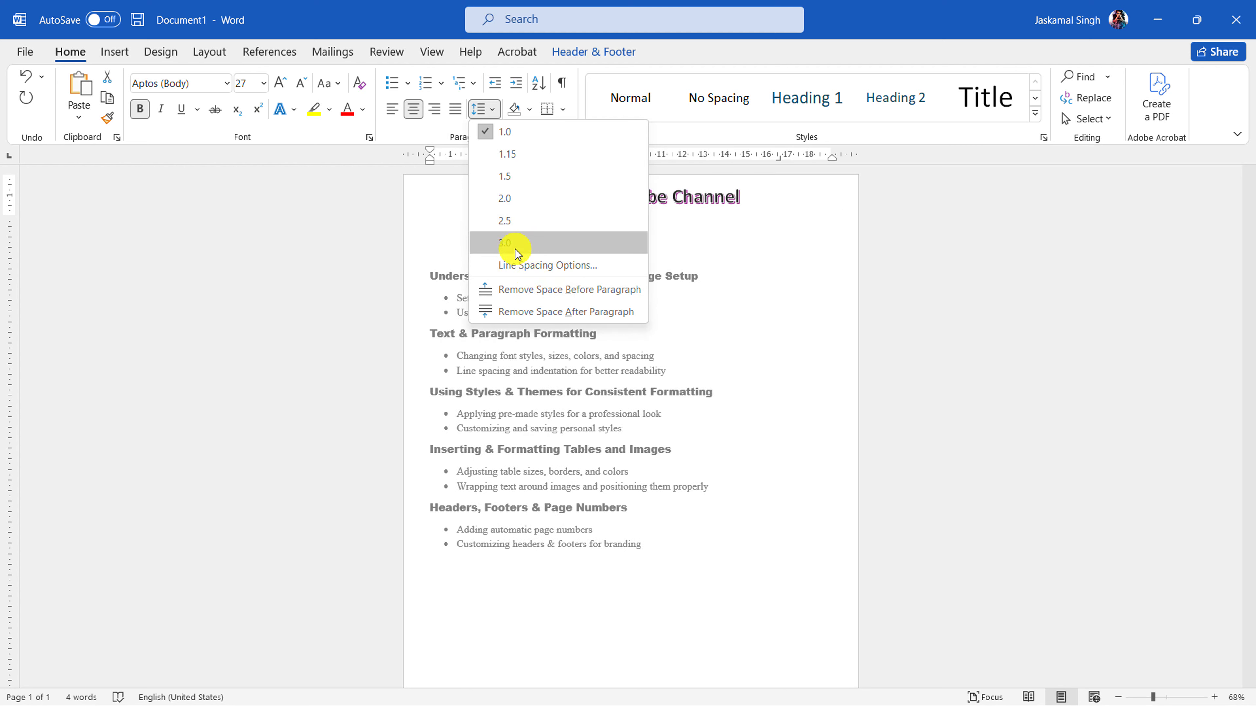
click(509, 177)
double_click(662, 320)
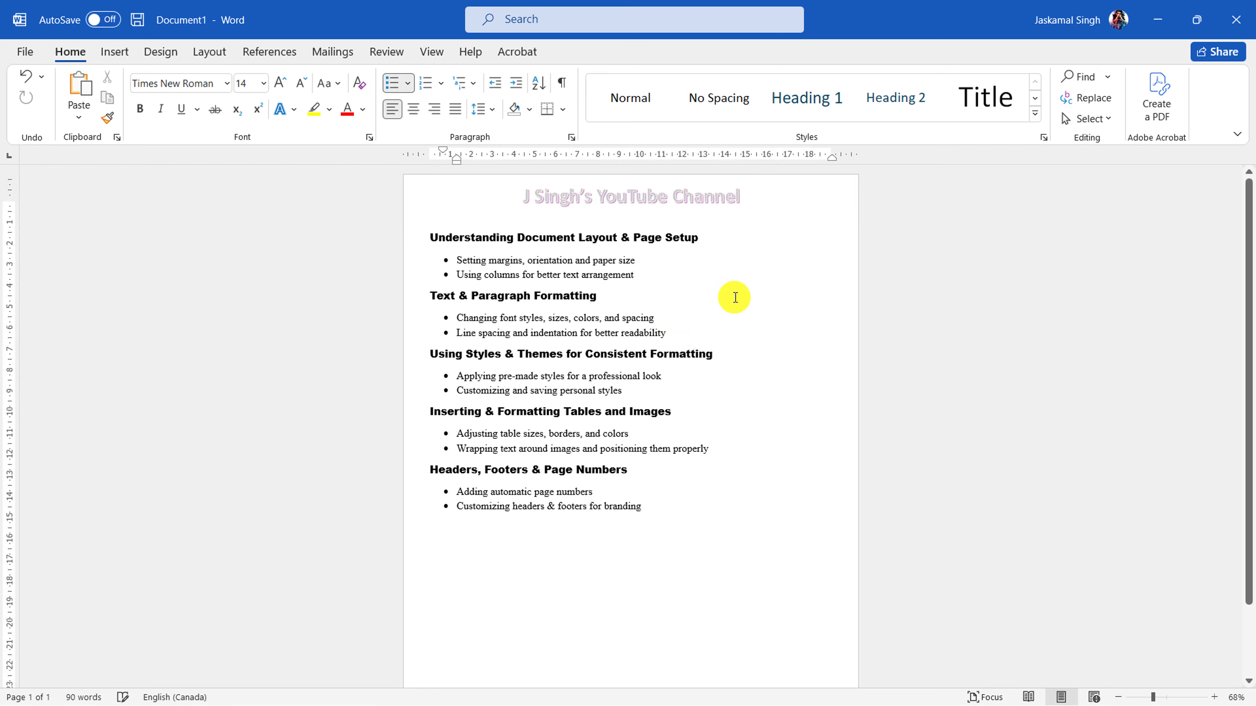
ctrl+scroll(728, 297, down, 3)
ctrl+scroll(729, 298, up, 3)
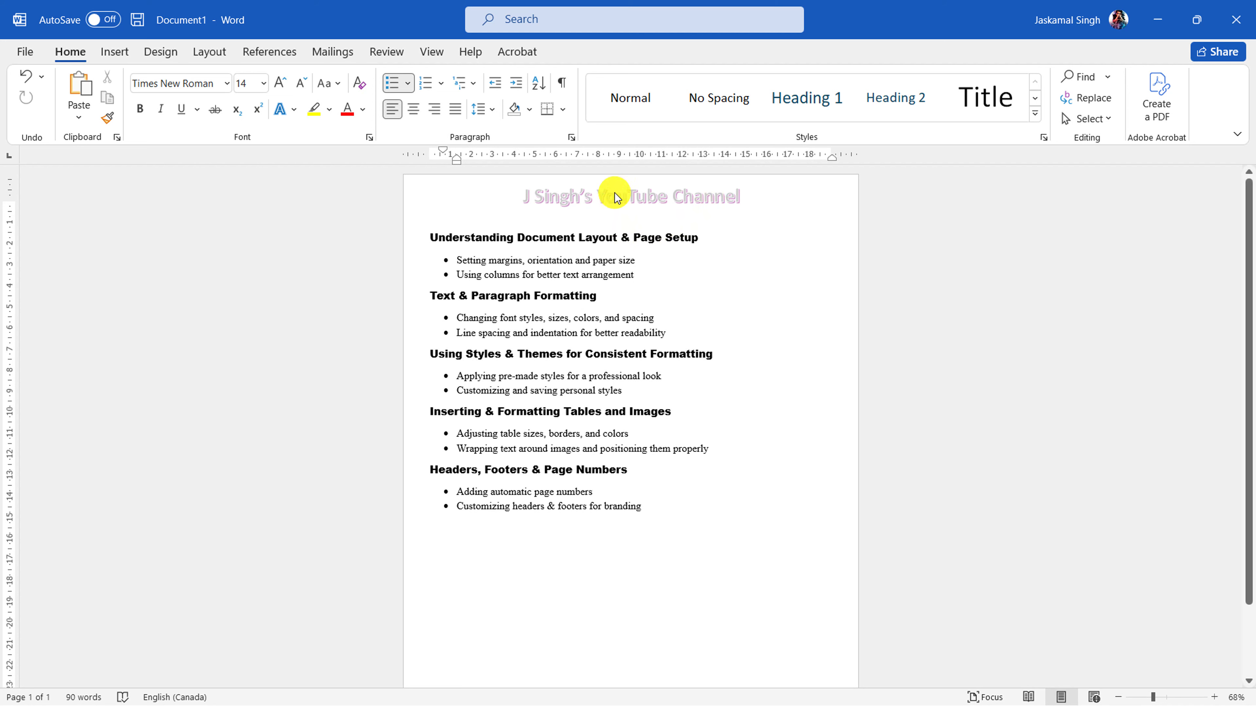
double_click(595, 198)
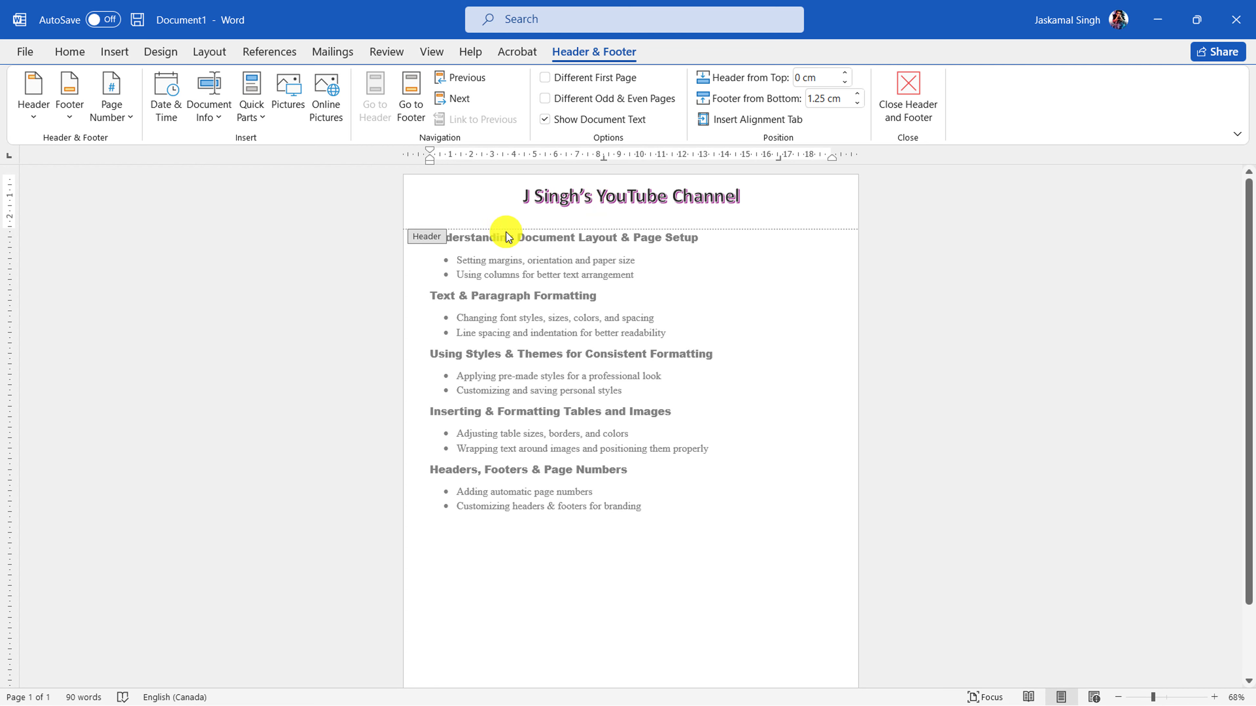
click(926, 94)
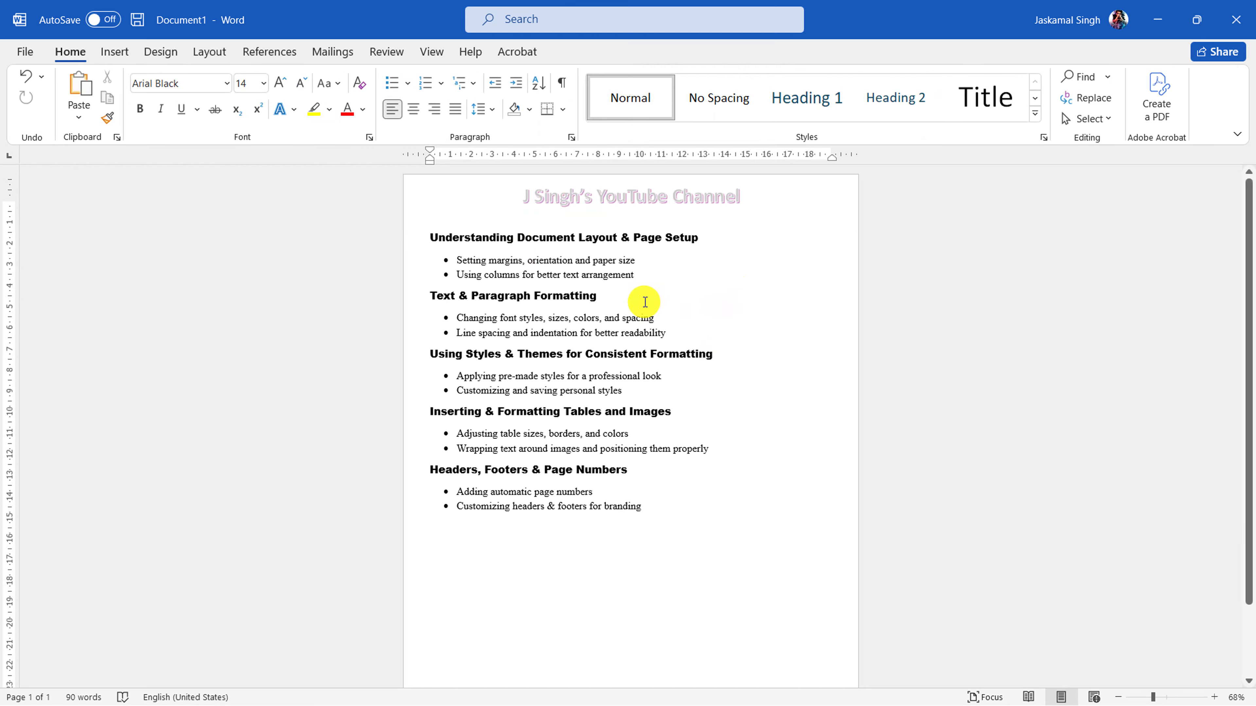
- Check the header's appearance in the print preview and return to the document
key(ctrl+p)
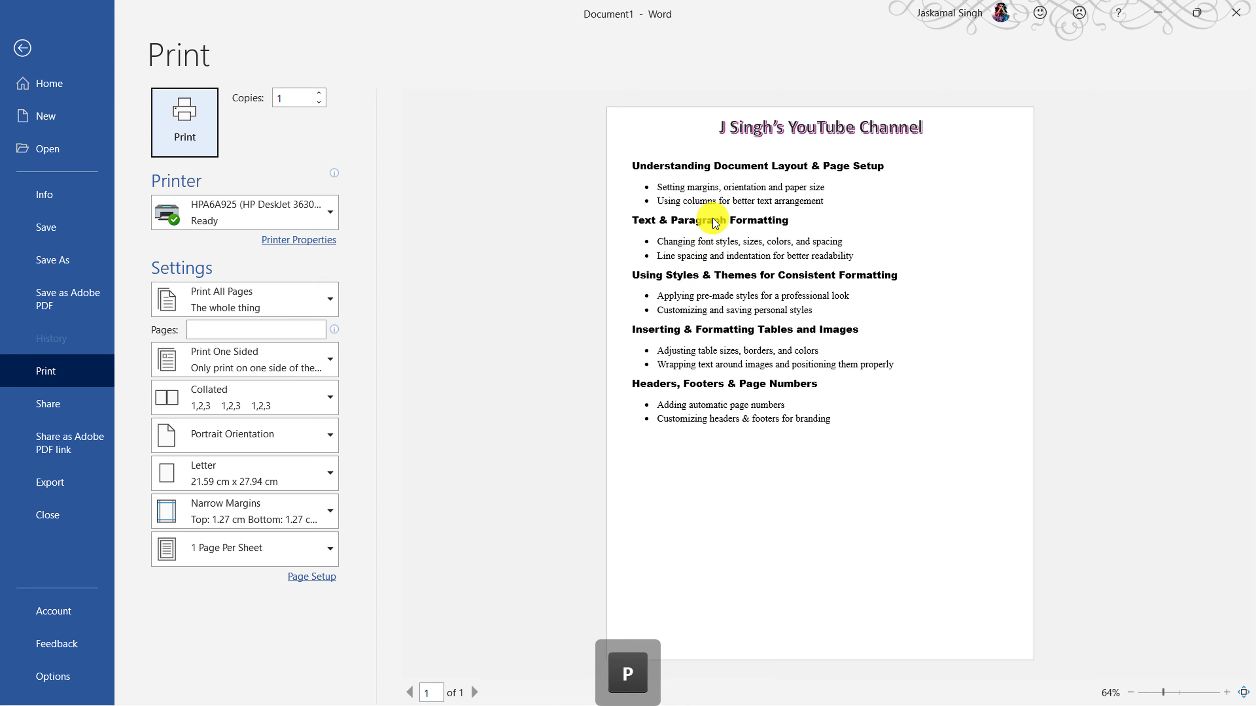
ctrl+scroll(899, 187, up, 4)
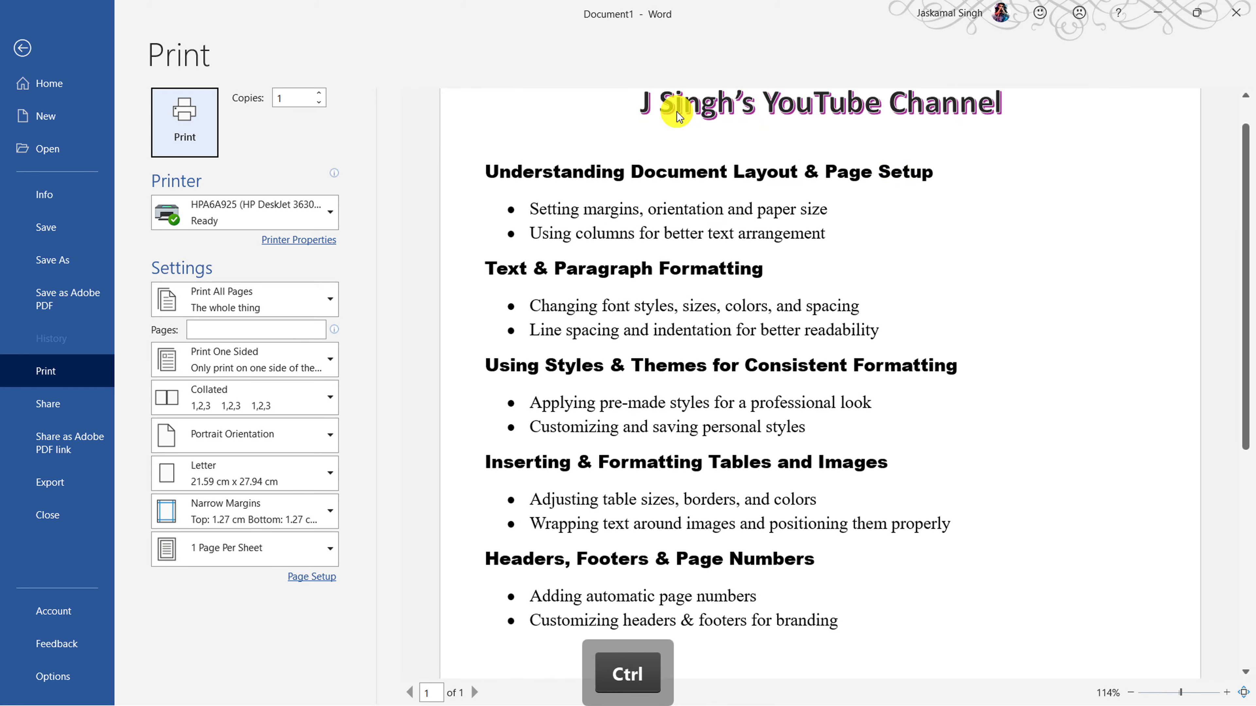
scroll(581, 144, up, 1)
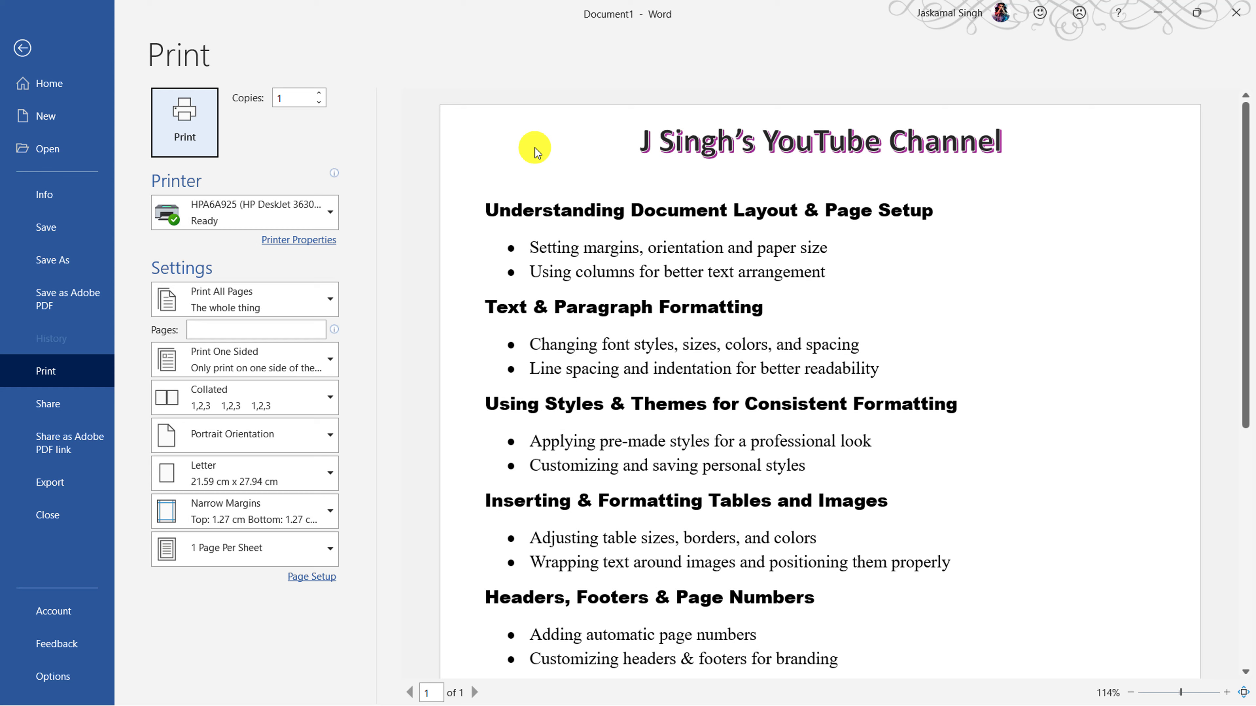
click(817, 153)
click(23, 48)
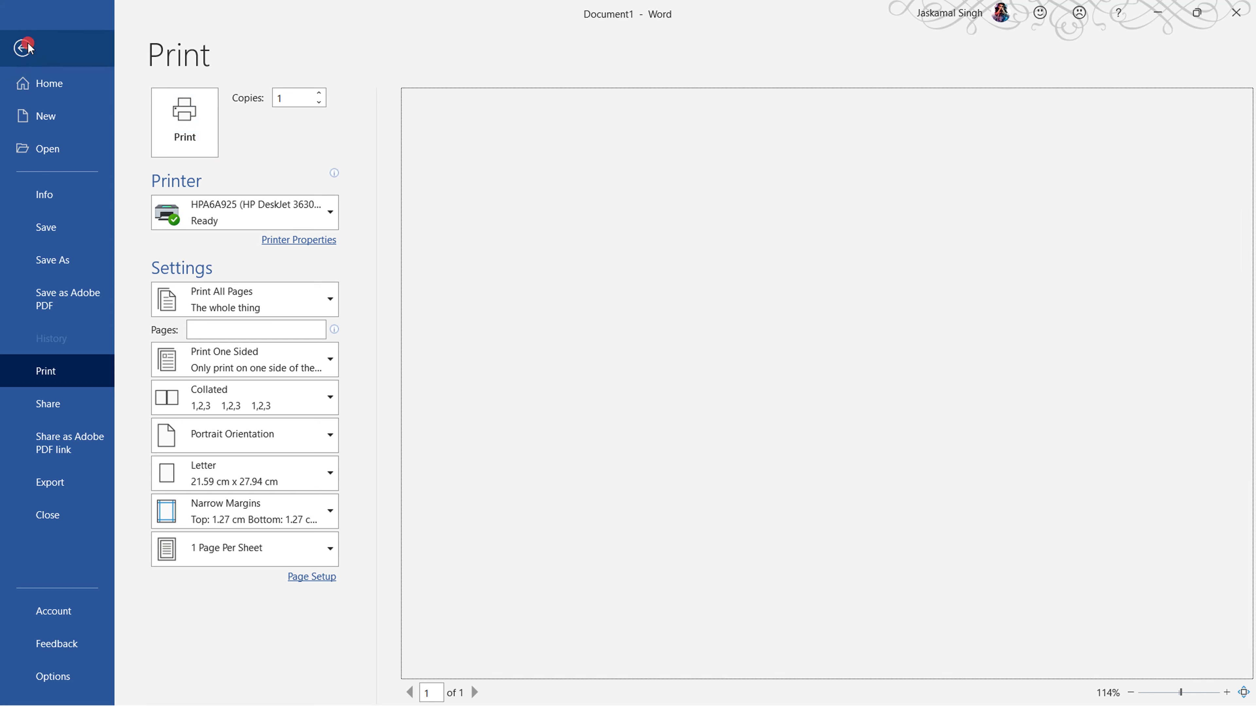
ctrl+scroll(631, 216, up, 6)
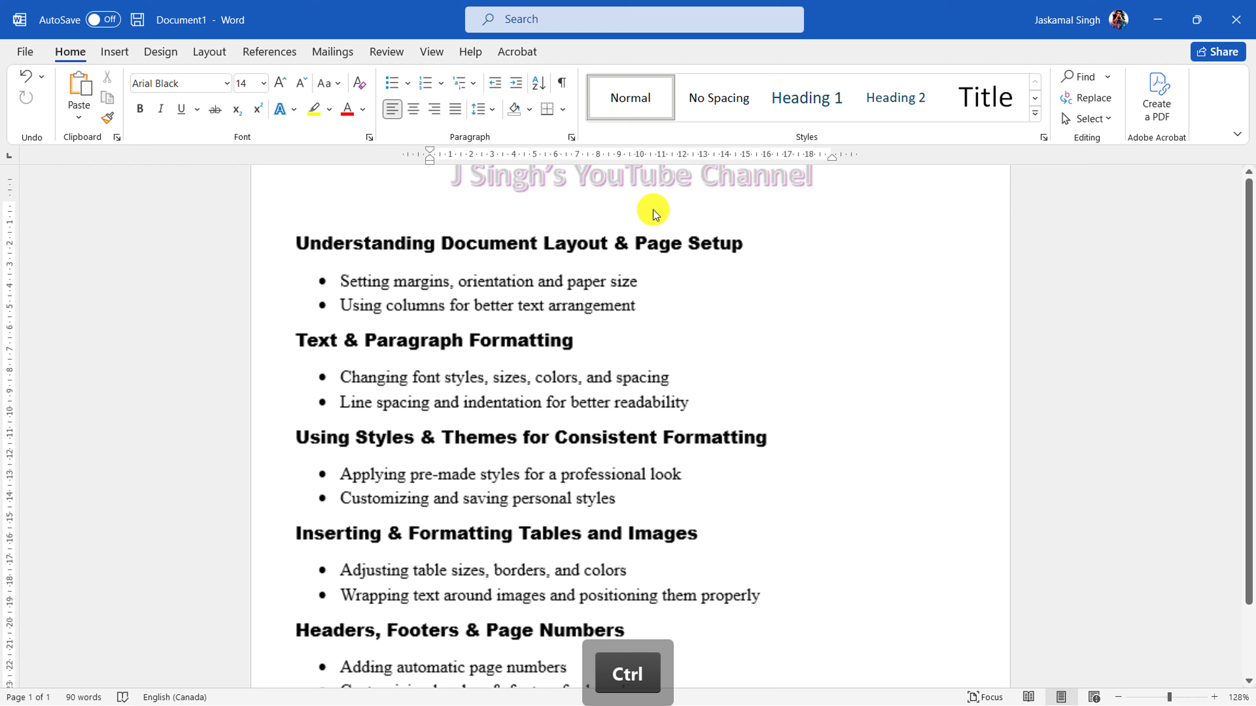
scroll(424, 202, up, 2)
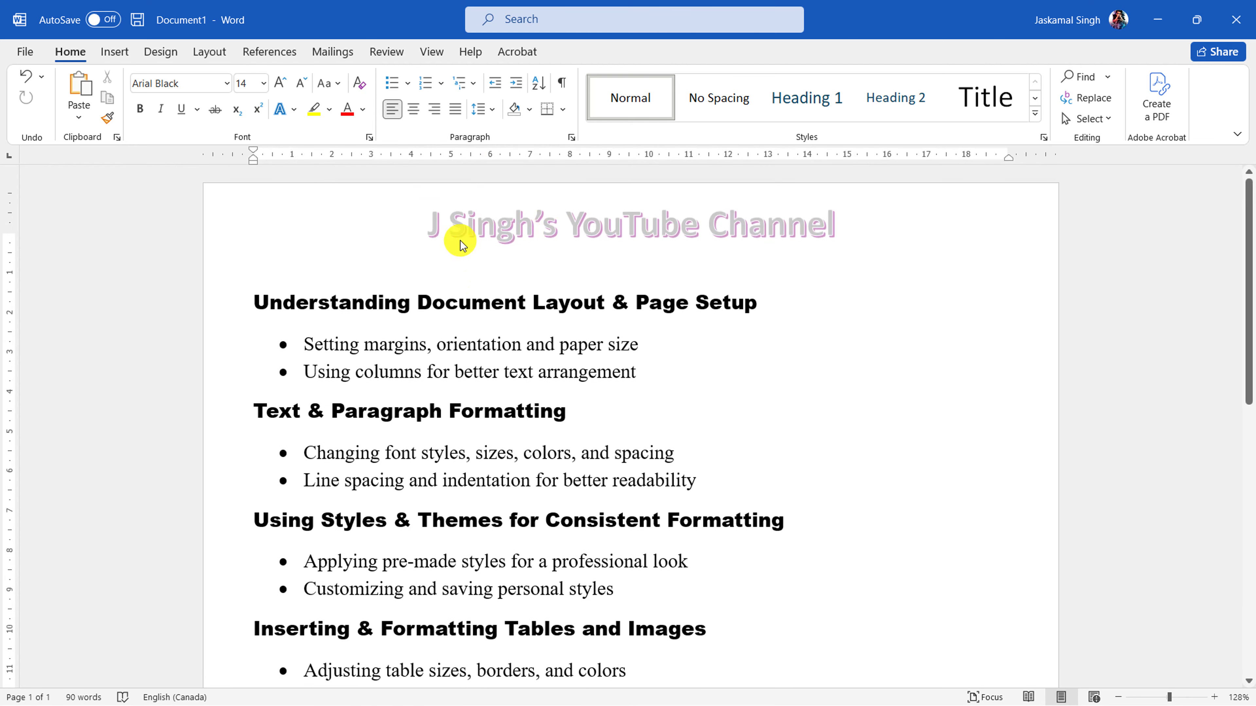
drag(398, 314, 557, 303)
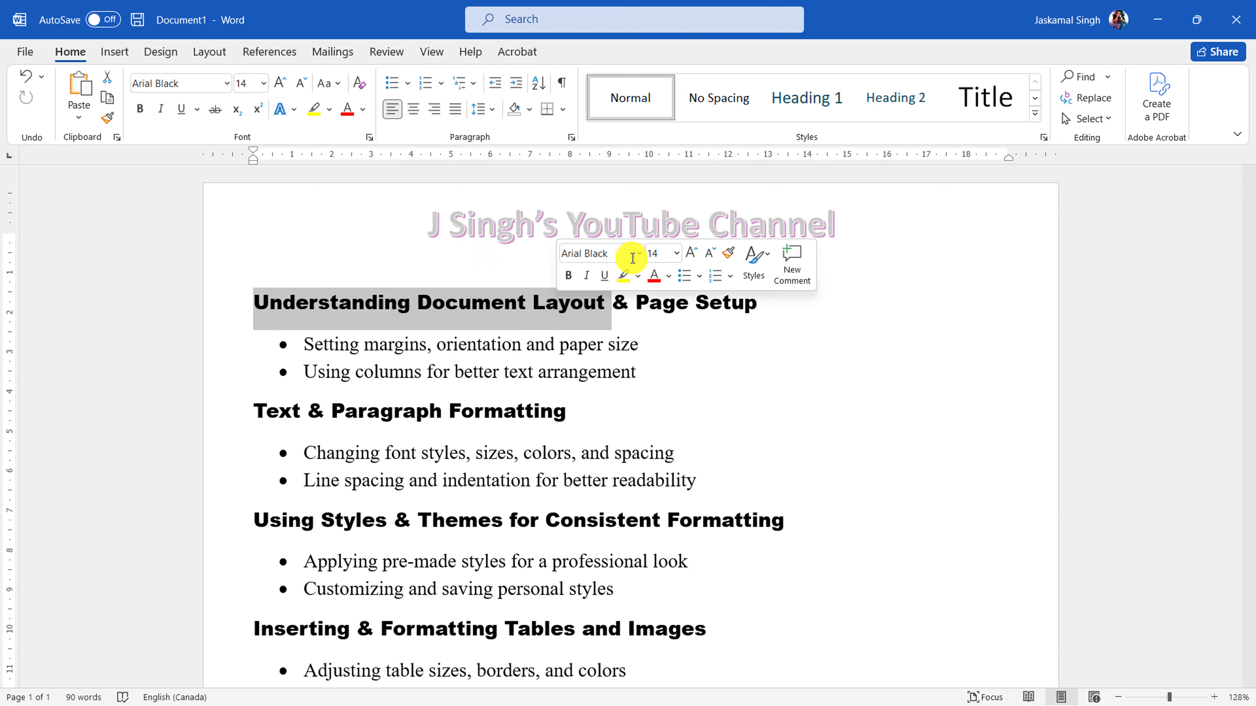
click(491, 302)
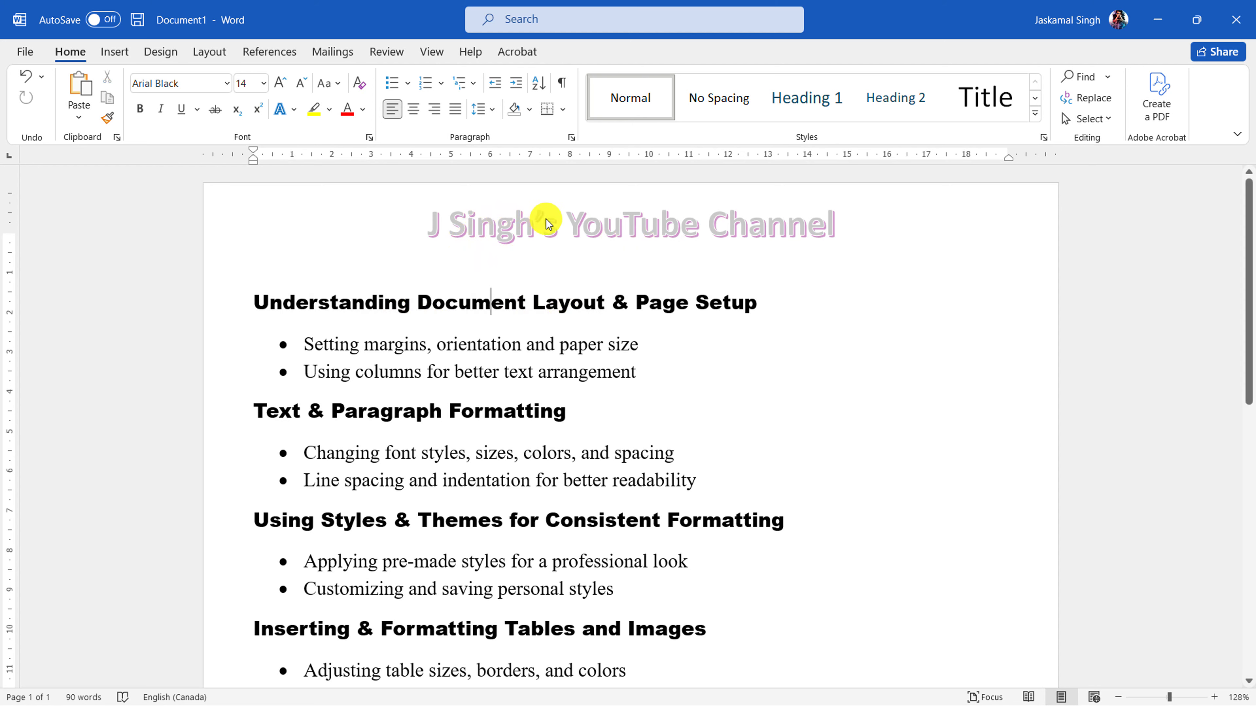
scroll(557, 250, down, 6)
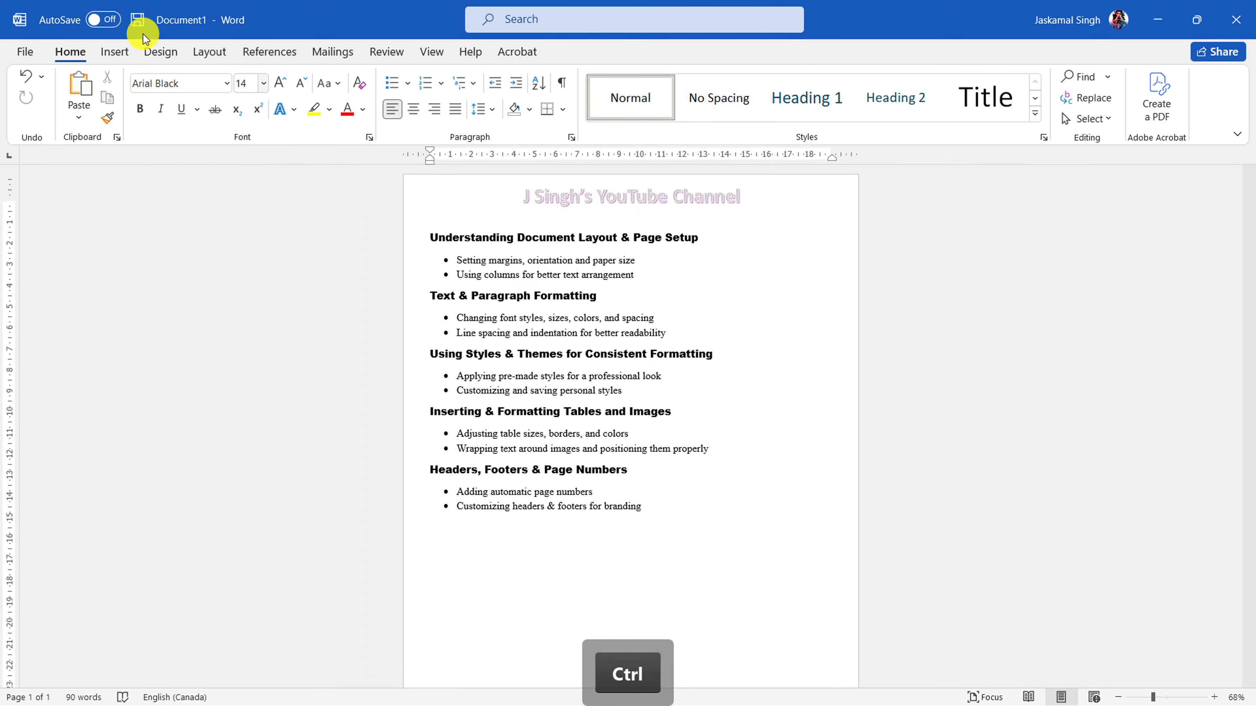
- Browse the built-in footer designs
click(119, 53)
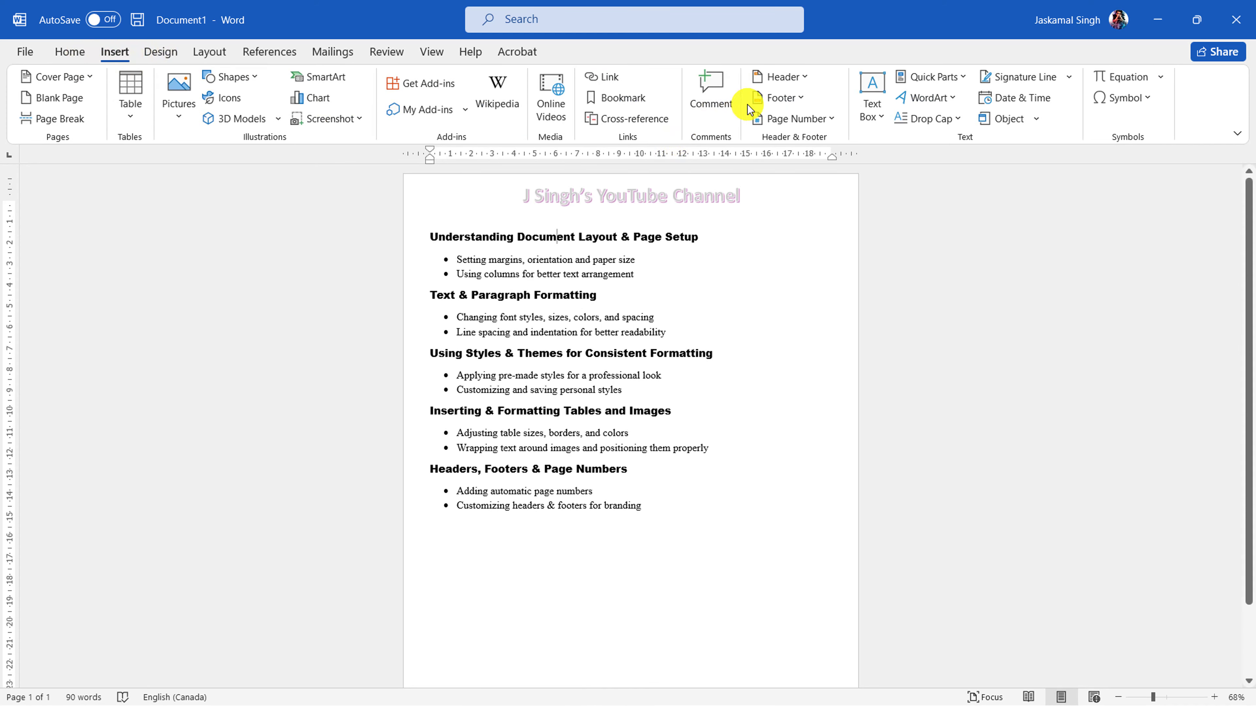
click(791, 98)
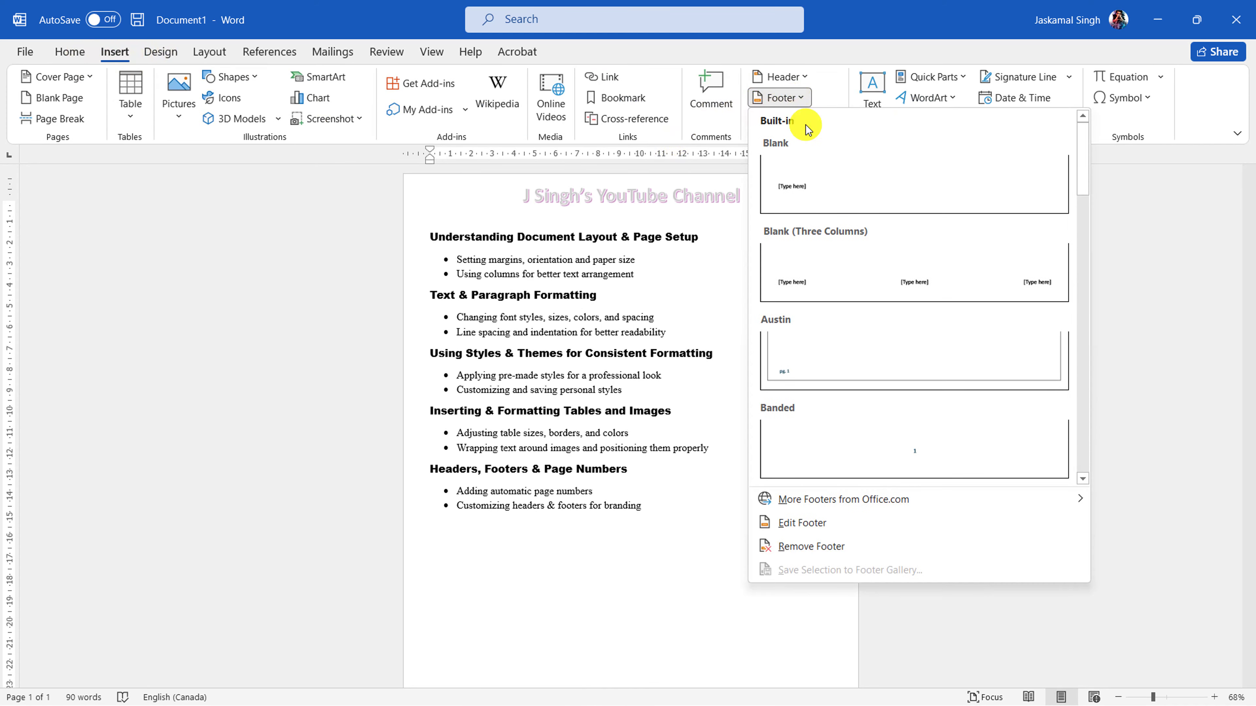
scroll(890, 445, down, 6)
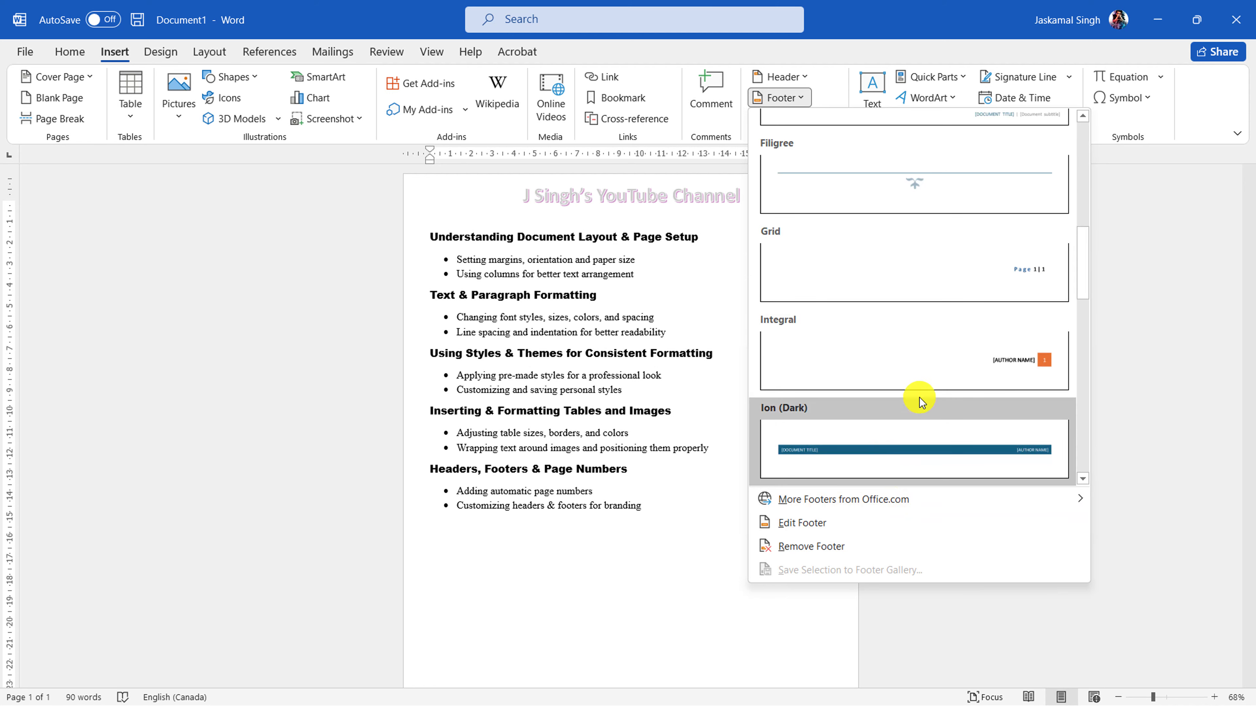
scroll(920, 402, down, 6)
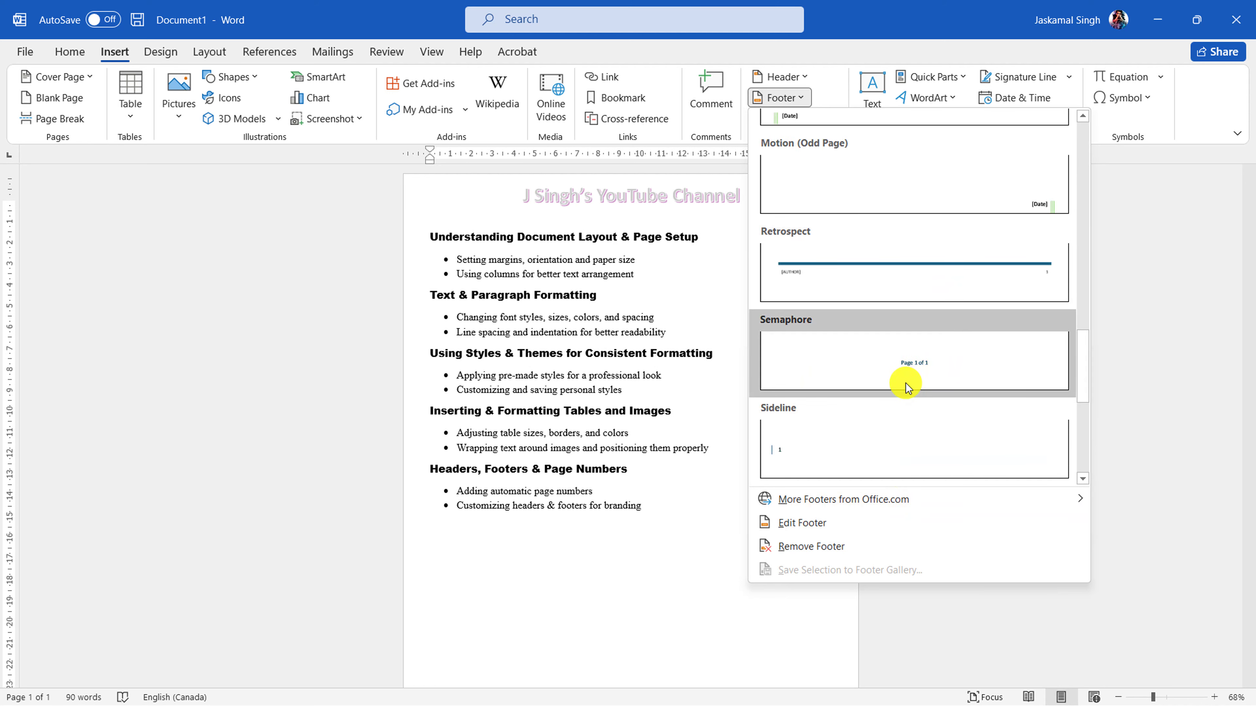
scroll(907, 387, down, 3)
click(708, 119)
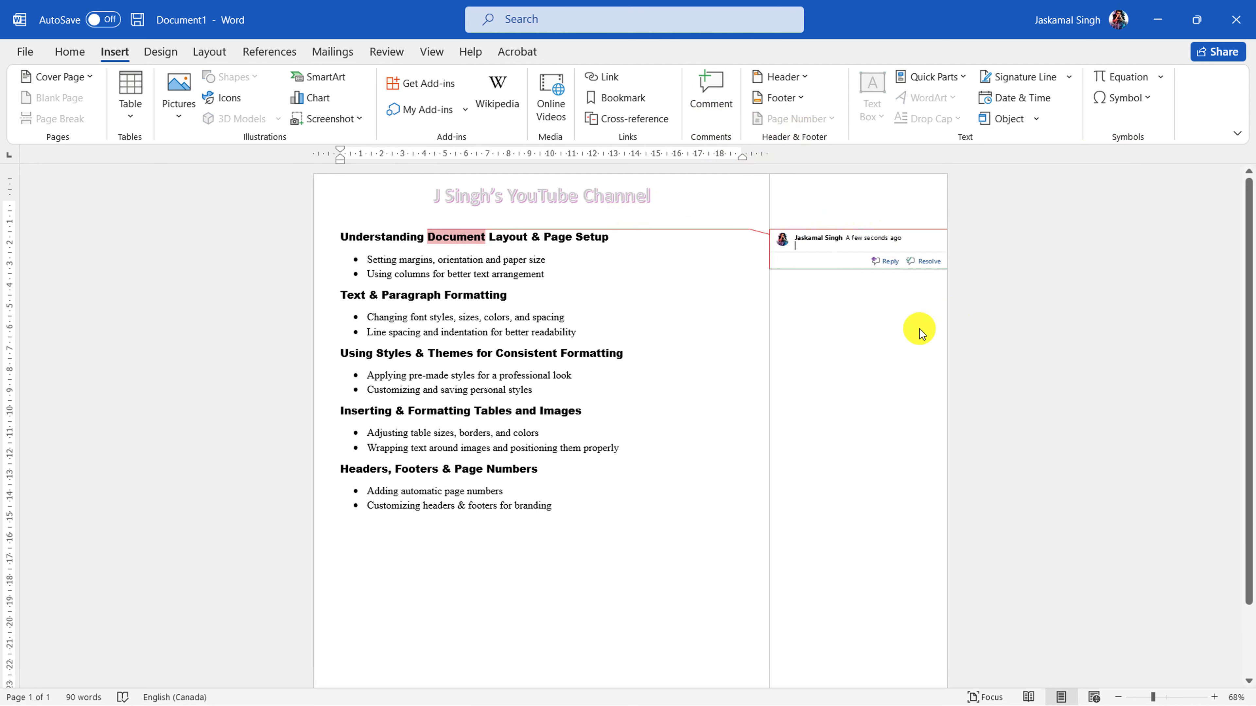
click(682, 312)
key(ctrl+z)
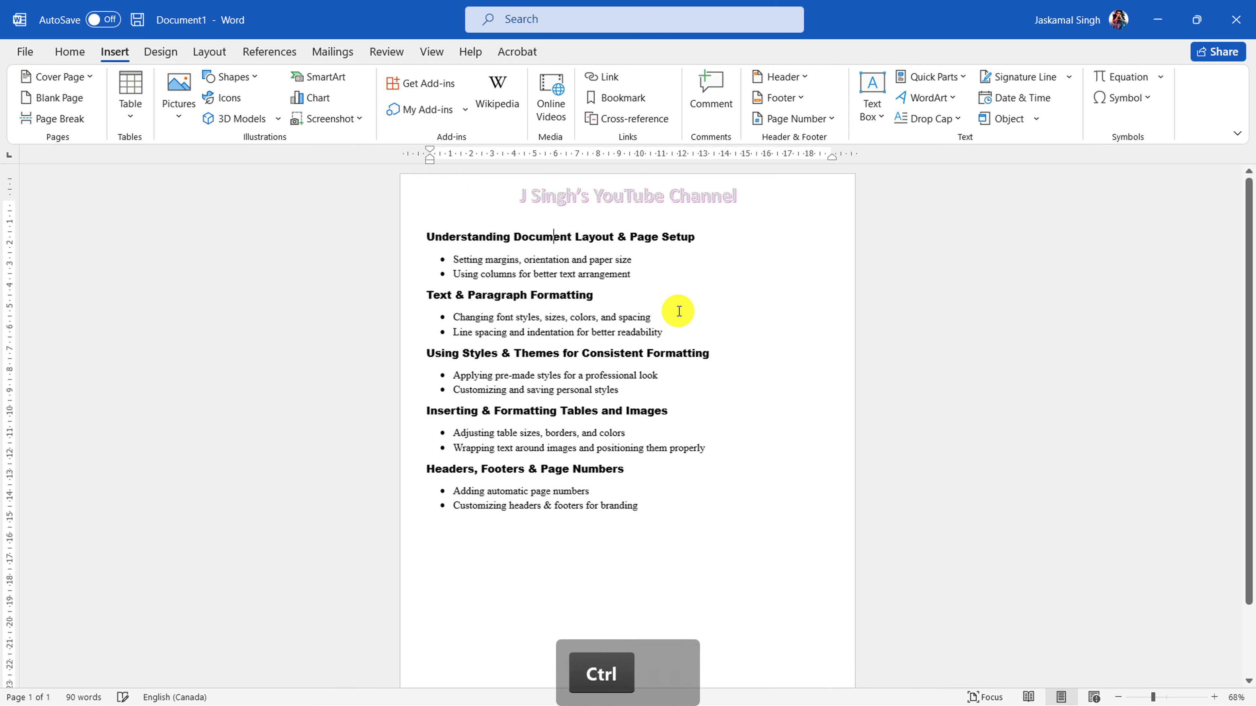
- Insert a Plain Number 3 page number at the bottom of the page and close the footer
click(799, 119)
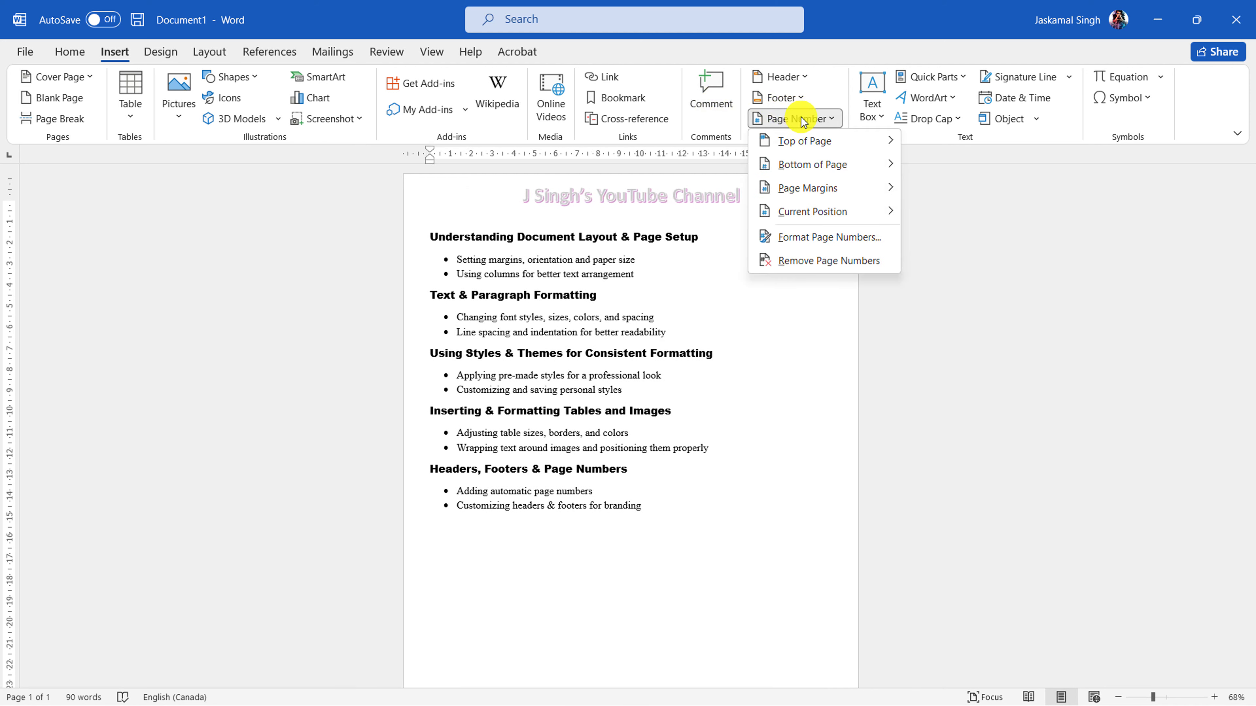
mouse_move(790, 150)
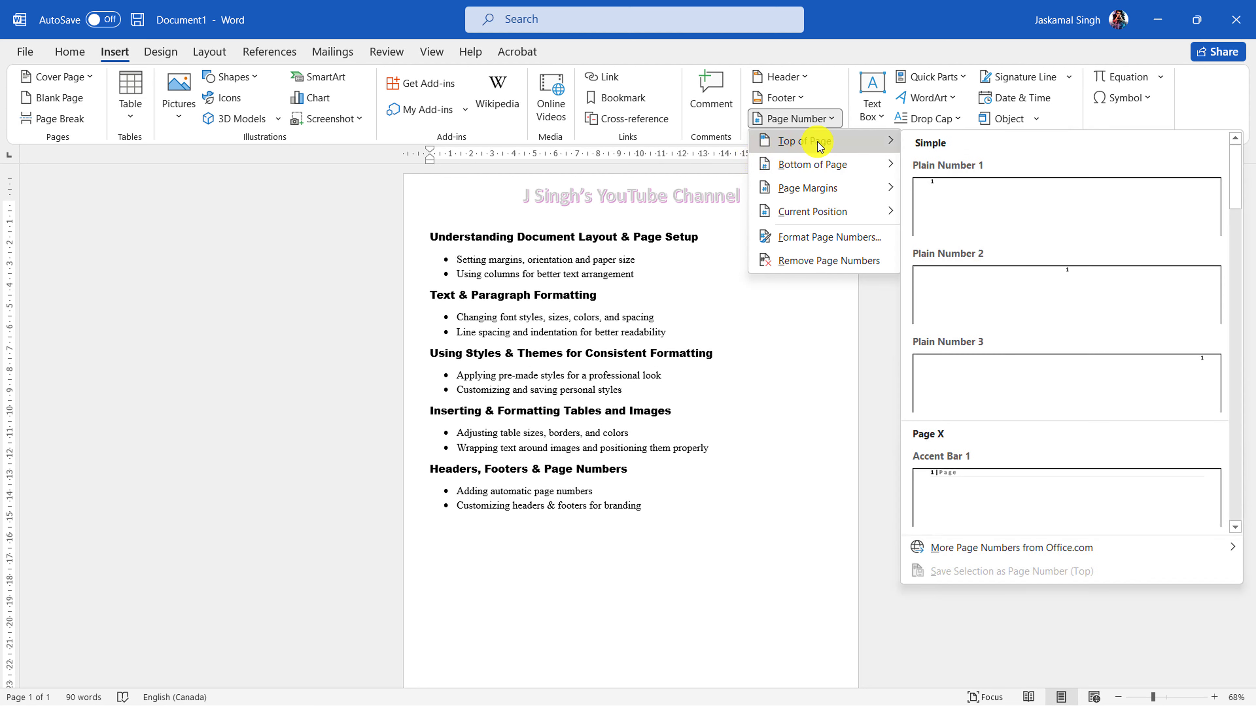
mouse_move(811, 171)
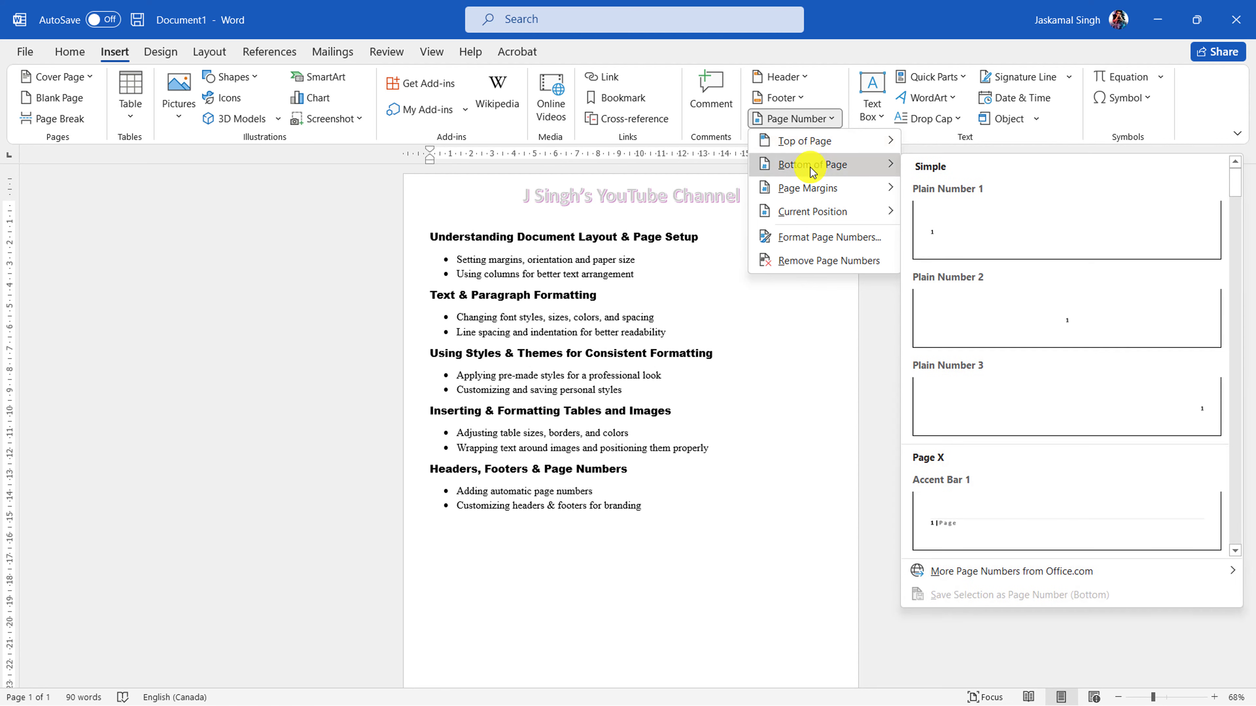
mouse_move(813, 194)
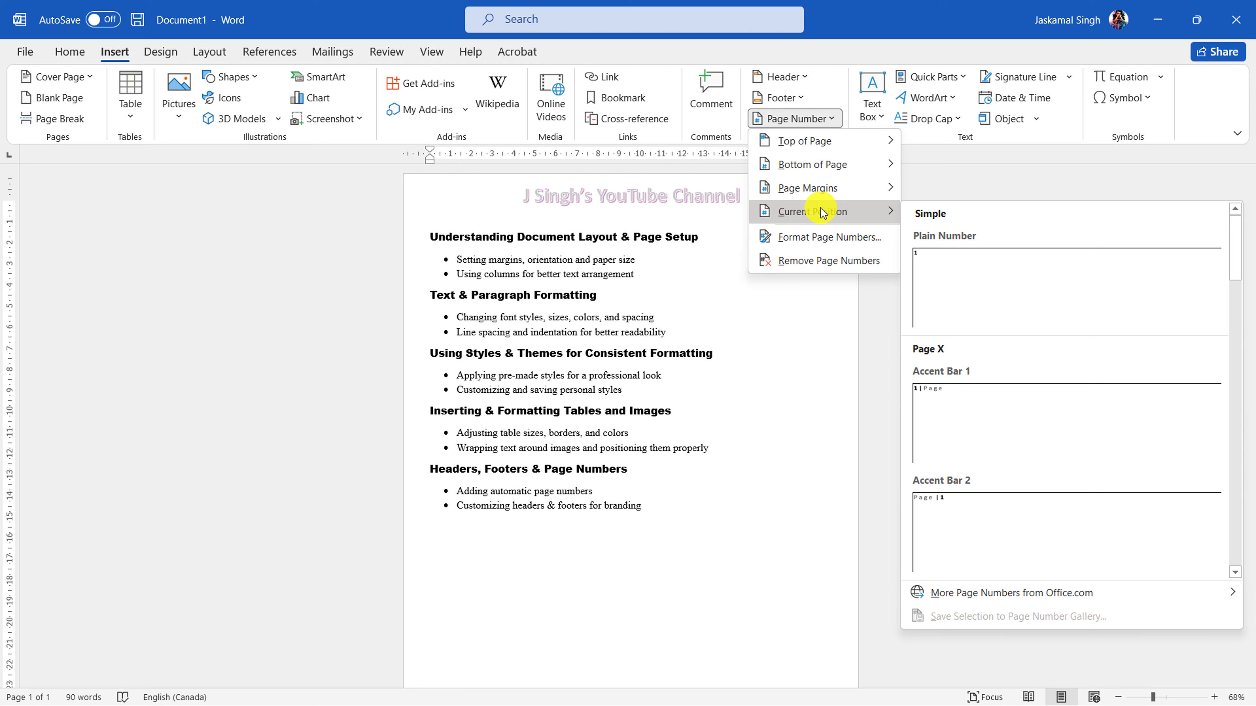
mouse_move(872, 168)
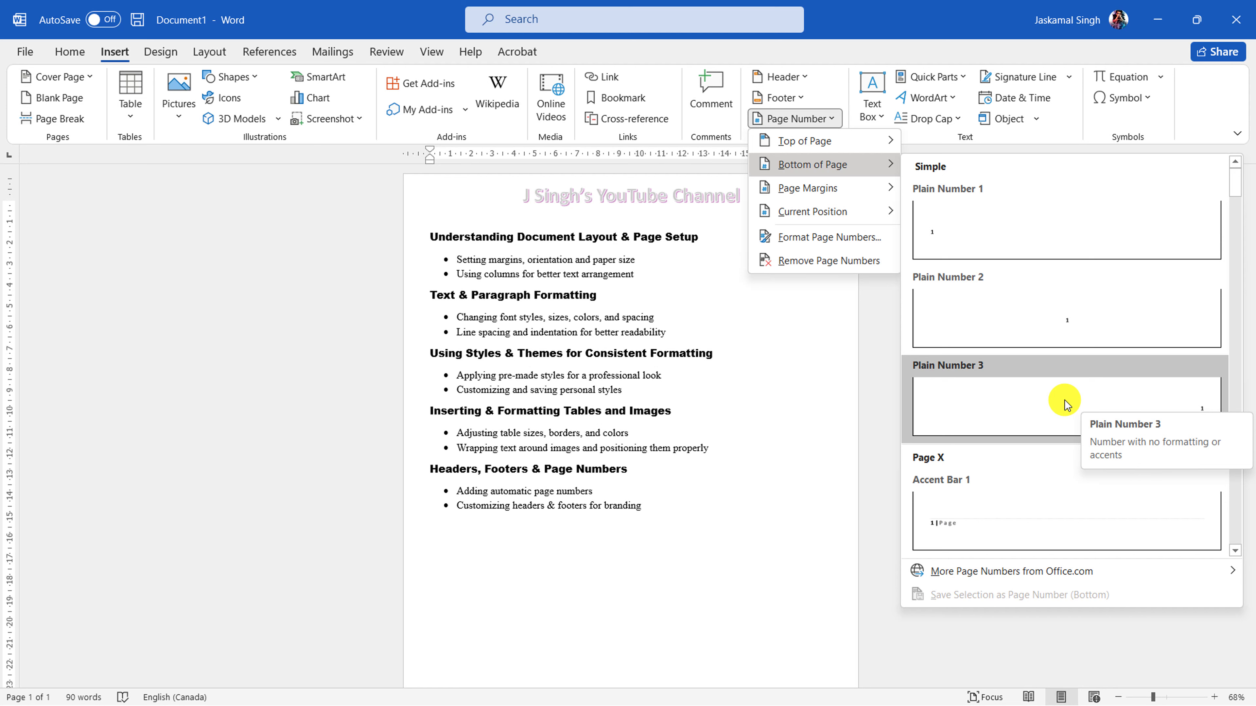
click(1005, 406)
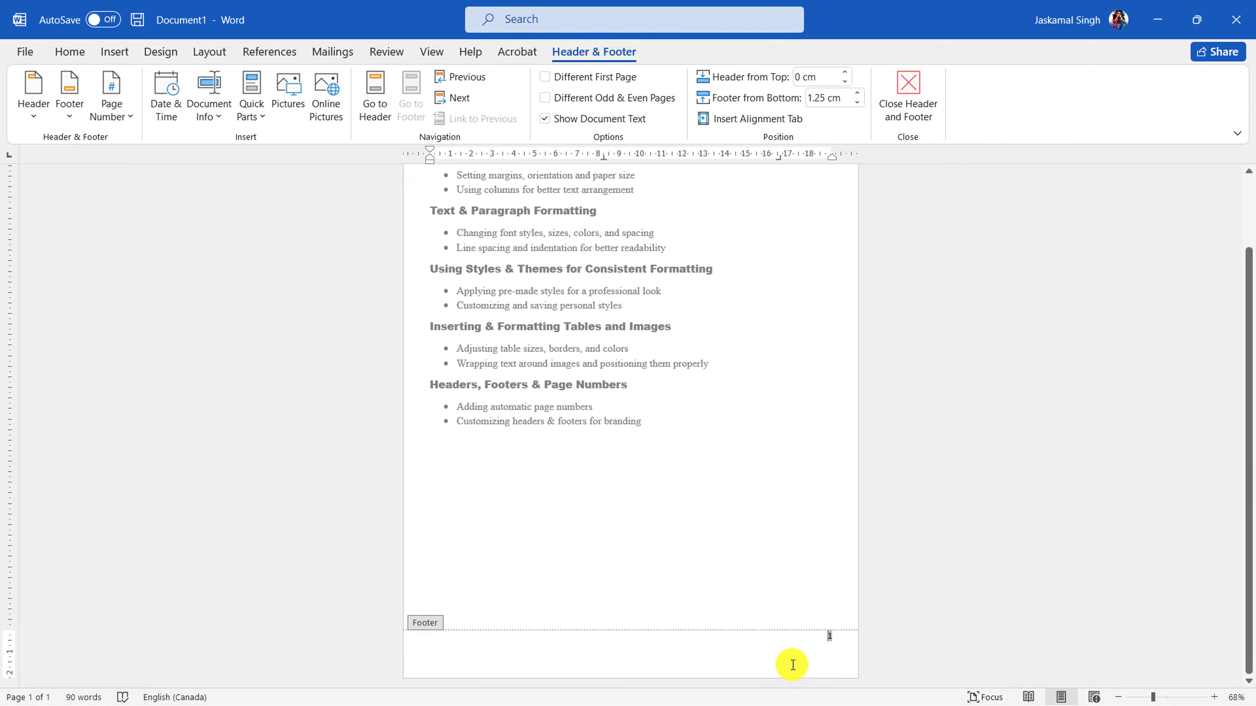
click(928, 108)
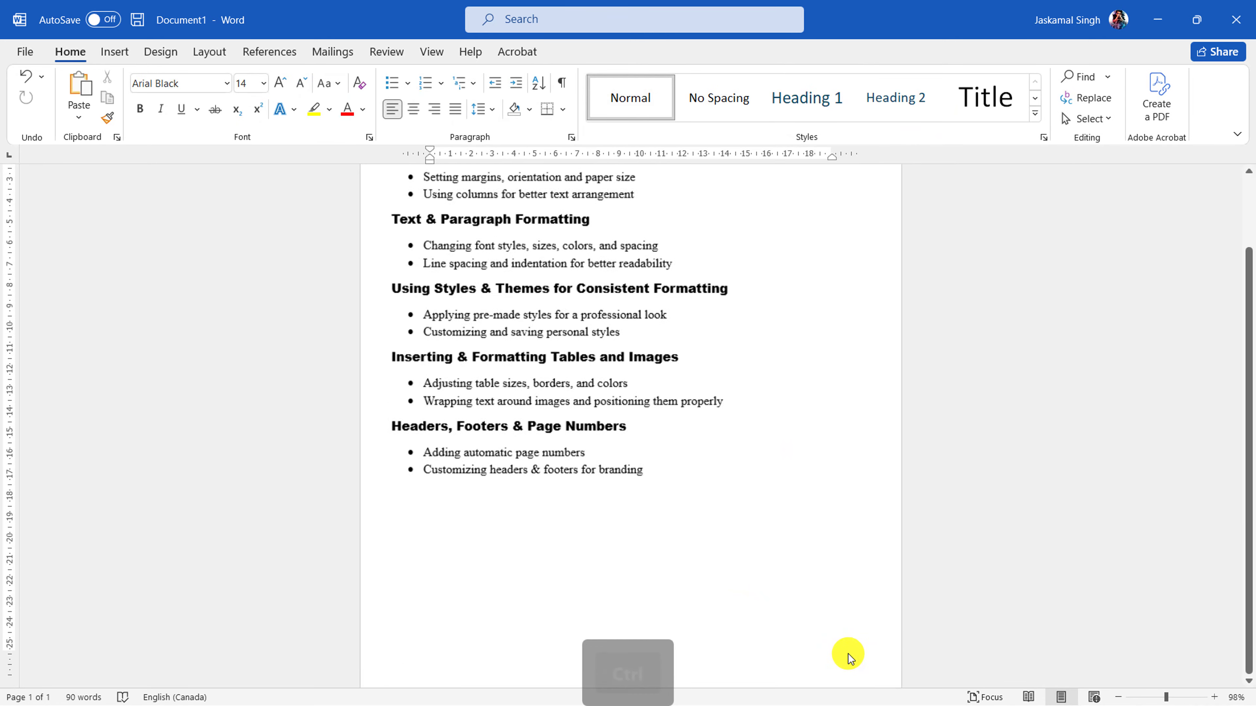
ctrl+scroll(847, 654, up, 8)
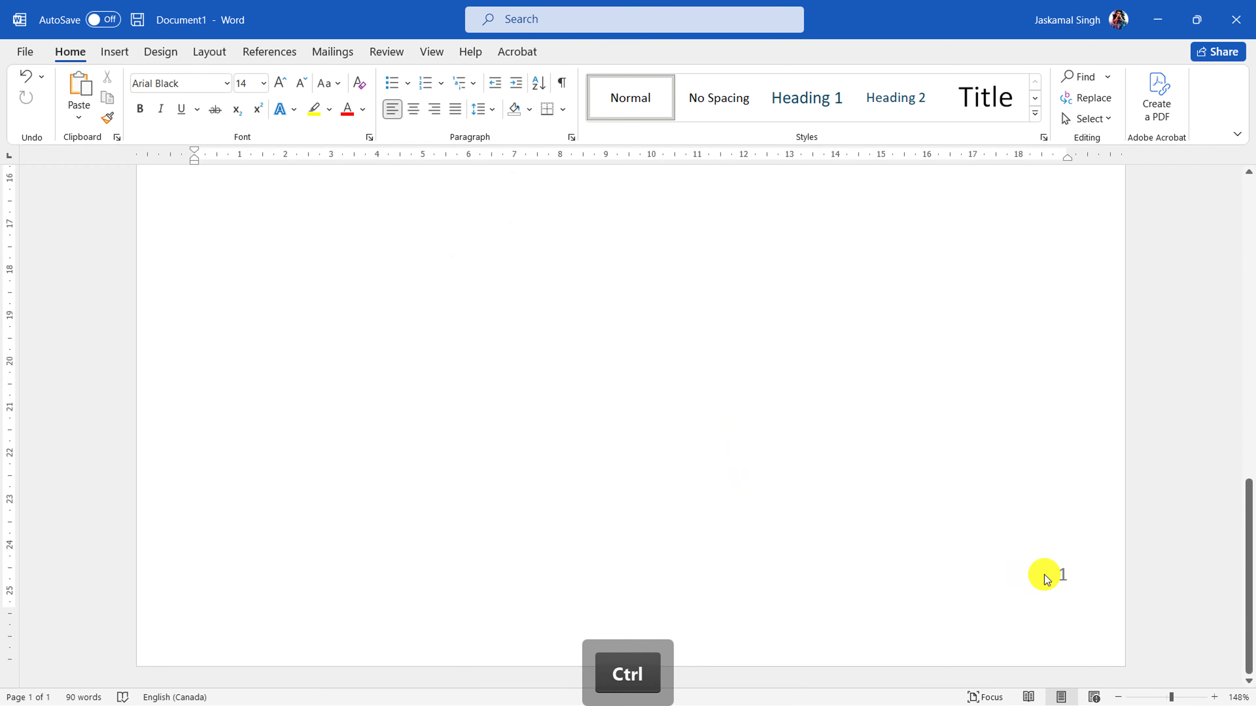
ctrl+scroll(819, 449, down, 9)
- Add blank pages after the bulleted text to extend the document to five pages
click(519, 505)
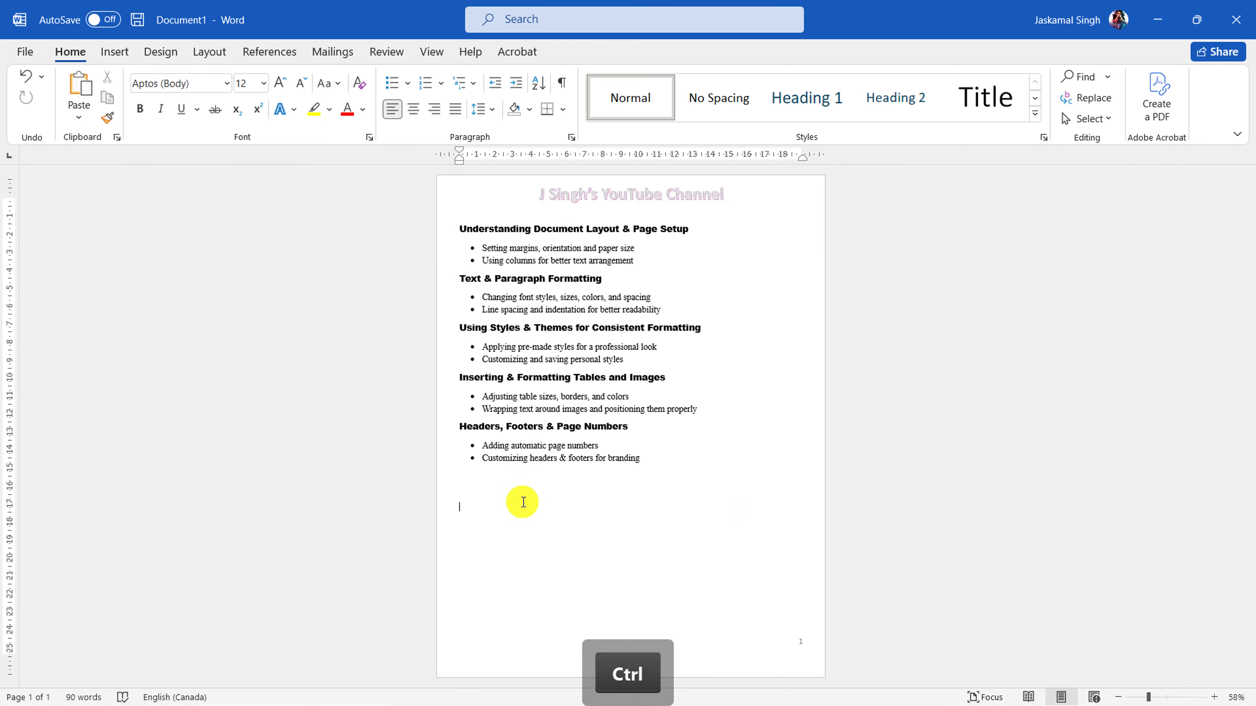
click(115, 52)
click(58, 113)
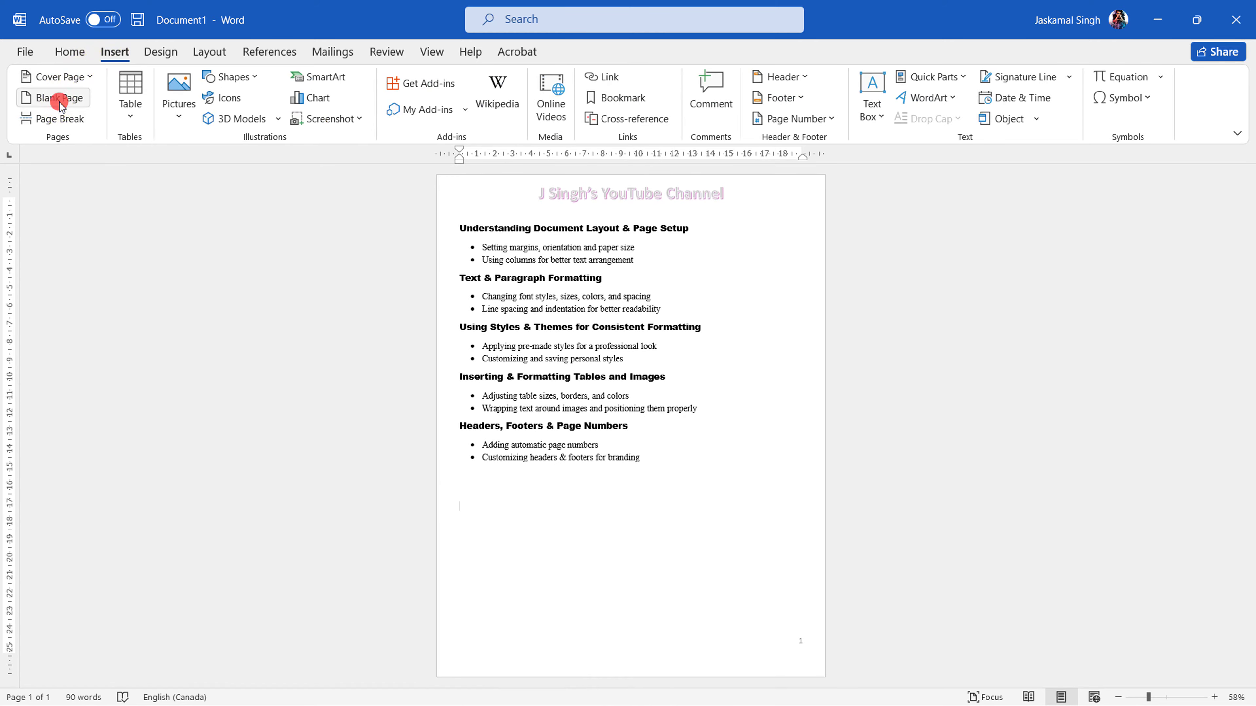
click(60, 108)
- Examine the header and page number on every page of the document
ctrl+scroll(575, 261, down, 5)
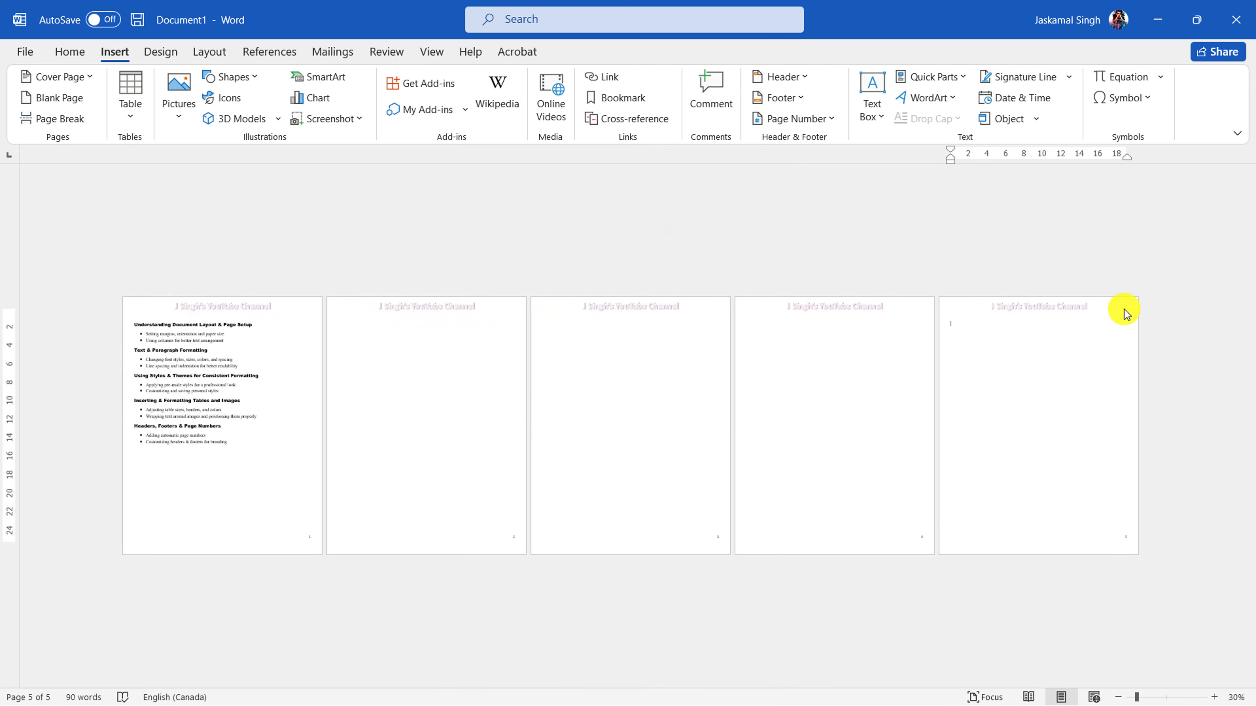
ctrl+scroll(1135, 554, up, 3)
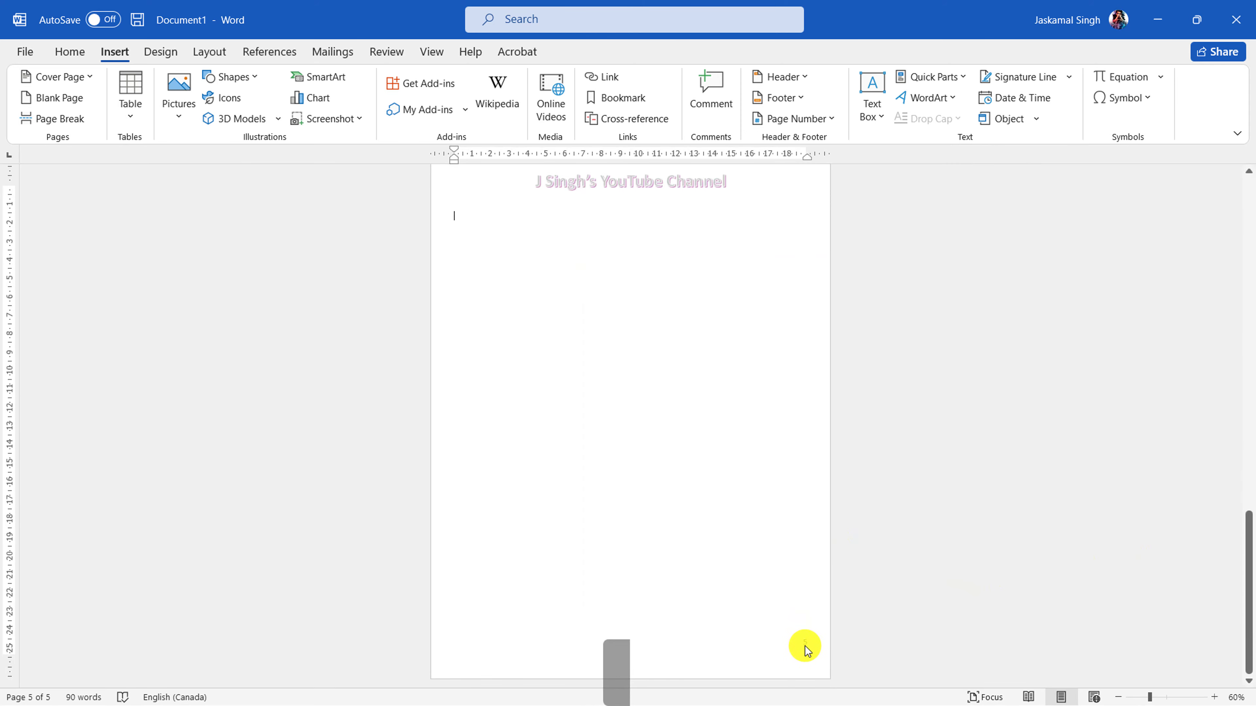
scroll(961, 499, up, 3)
scroll(628, 350, up, 5)
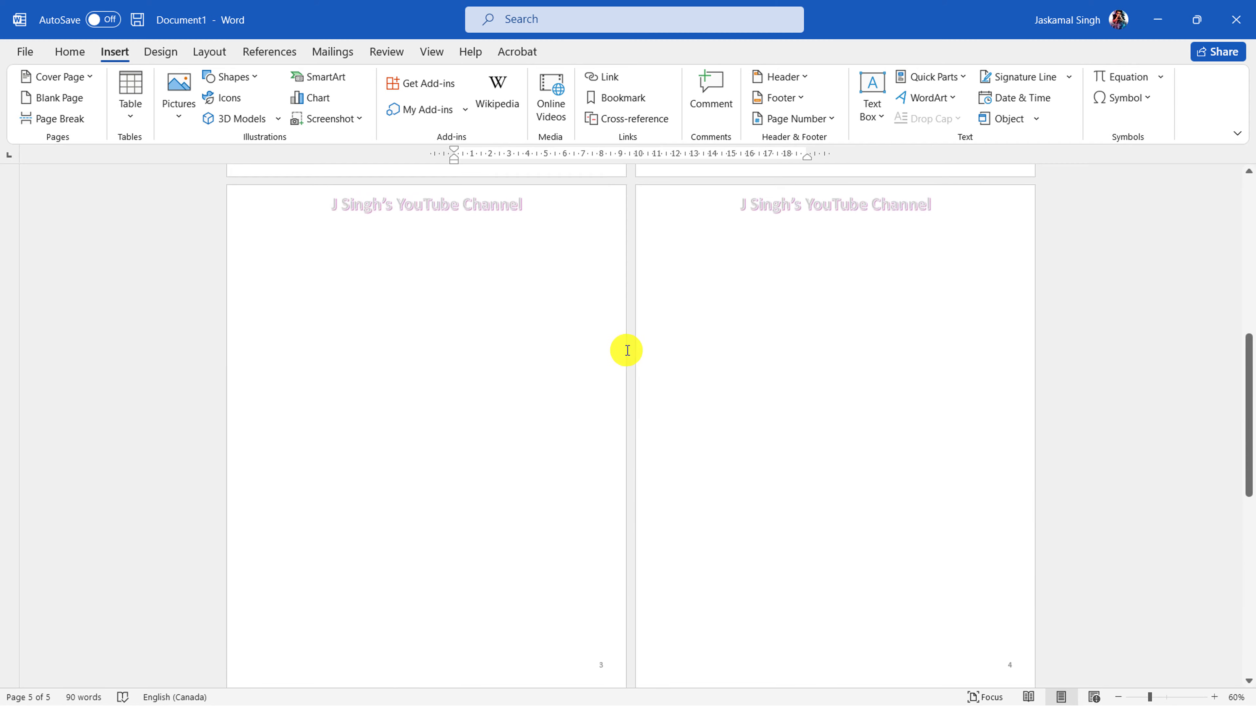
scroll(776, 305, up, 3)
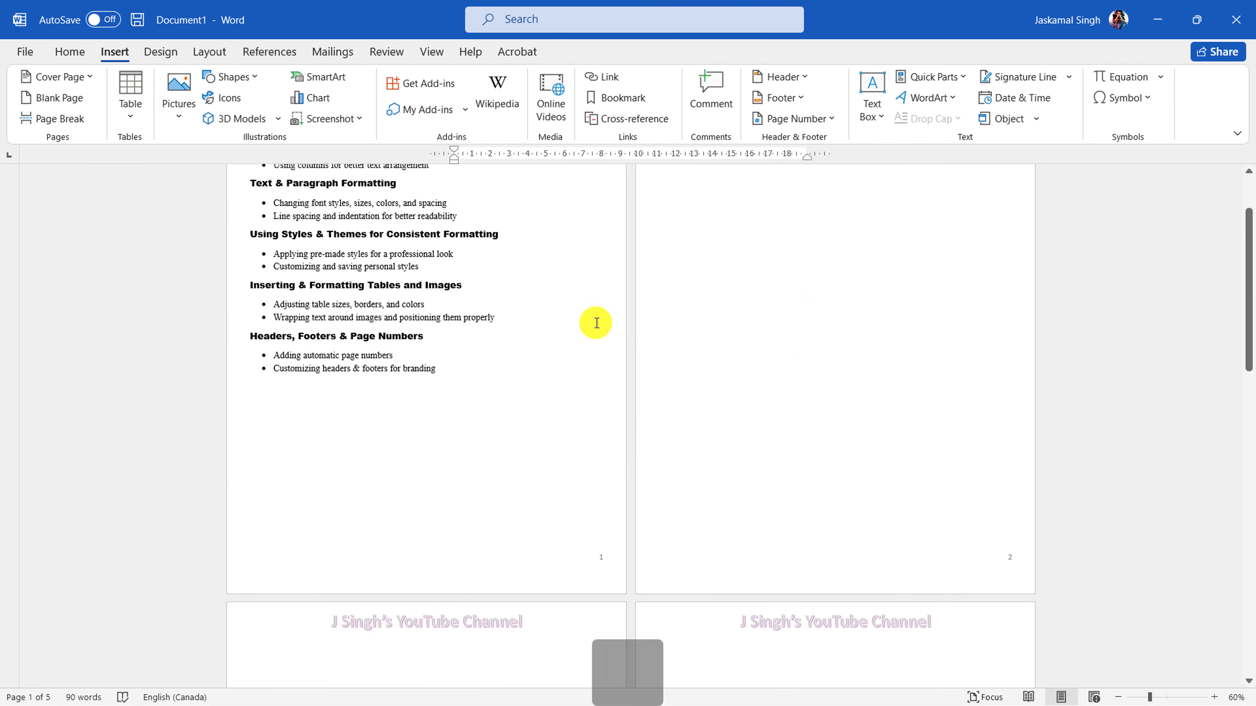
ctrl+scroll(594, 319, down, 4)
ctrl+scroll(608, 346, up, 3)
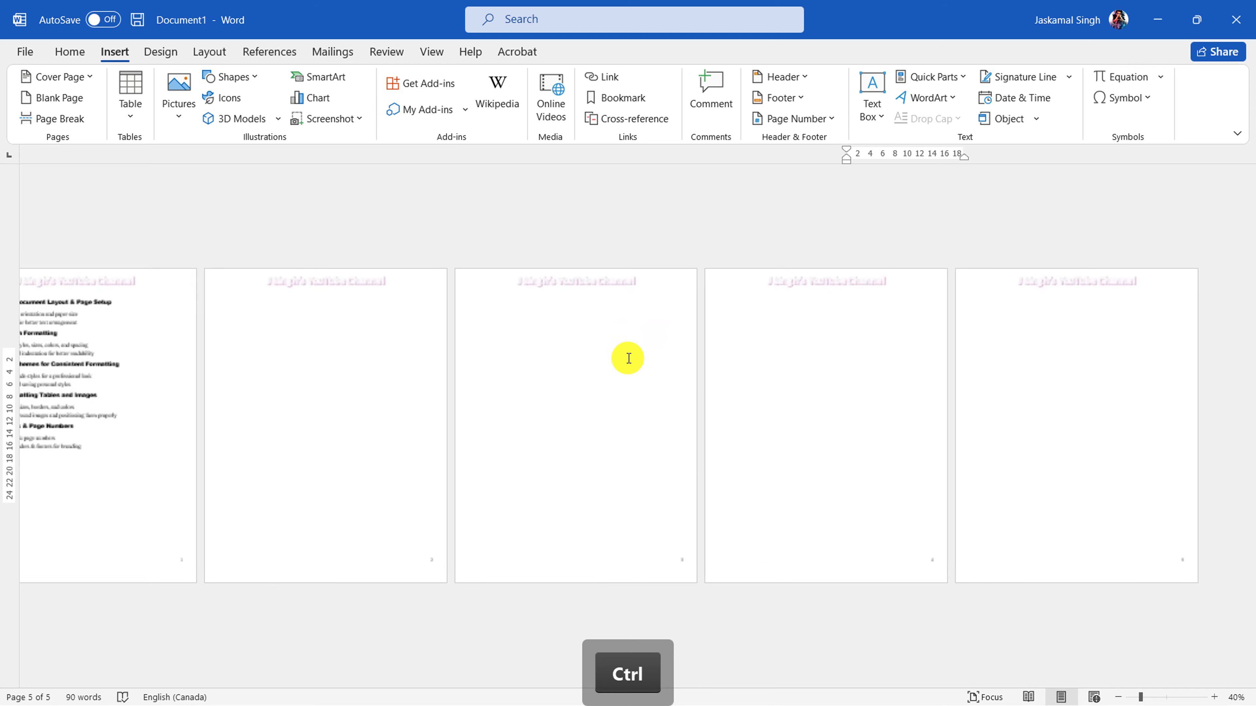
scroll(590, 391, up, 5)
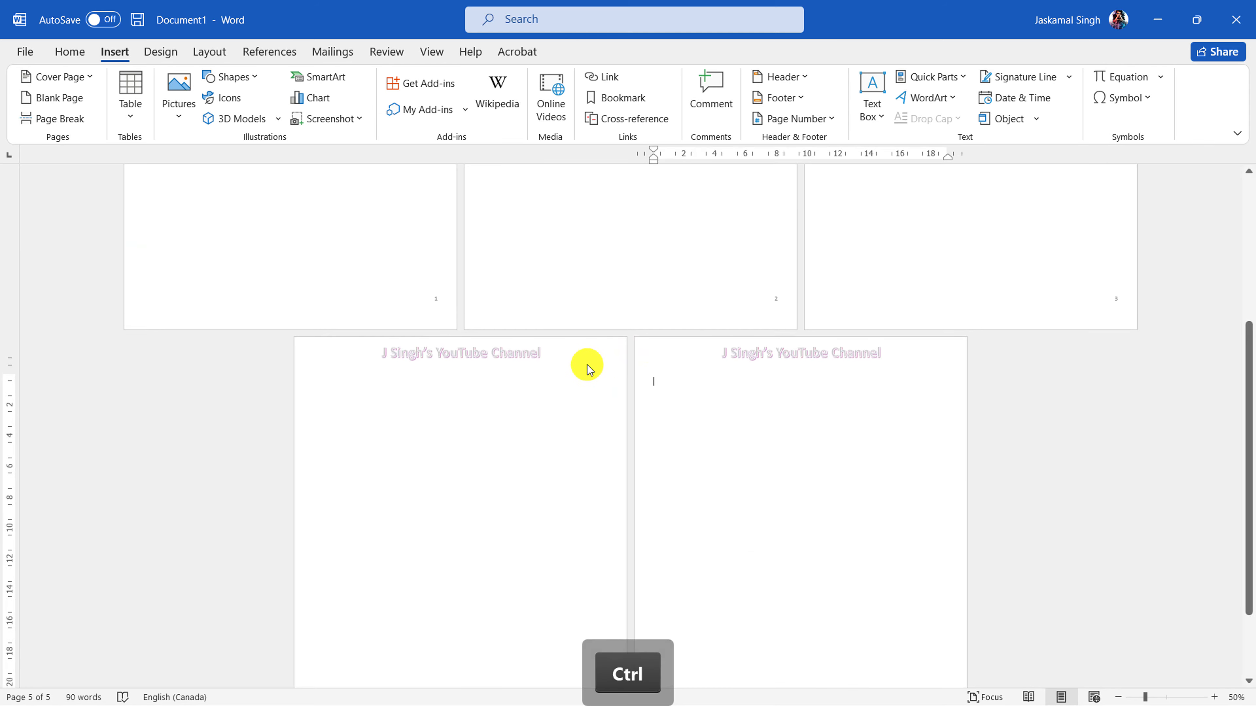
scroll(618, 332, up, 2)
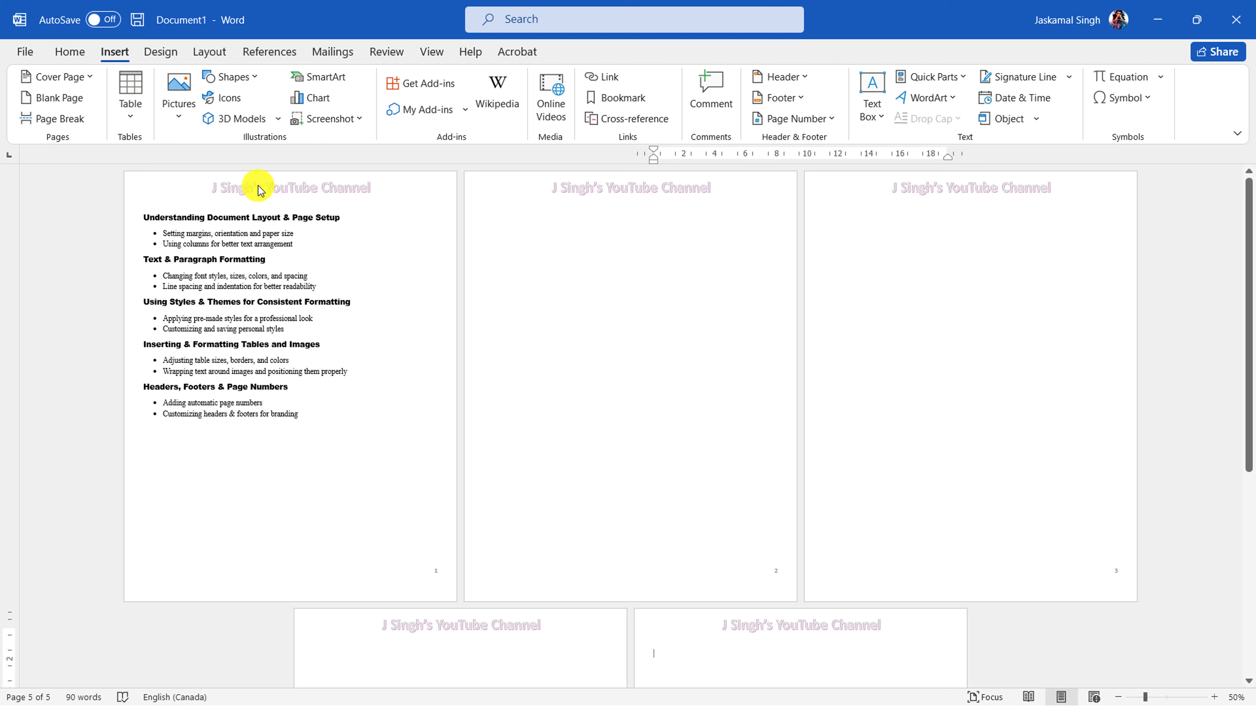
- Delete all the body content and insert two blank pages to make a three-page document
click(359, 415)
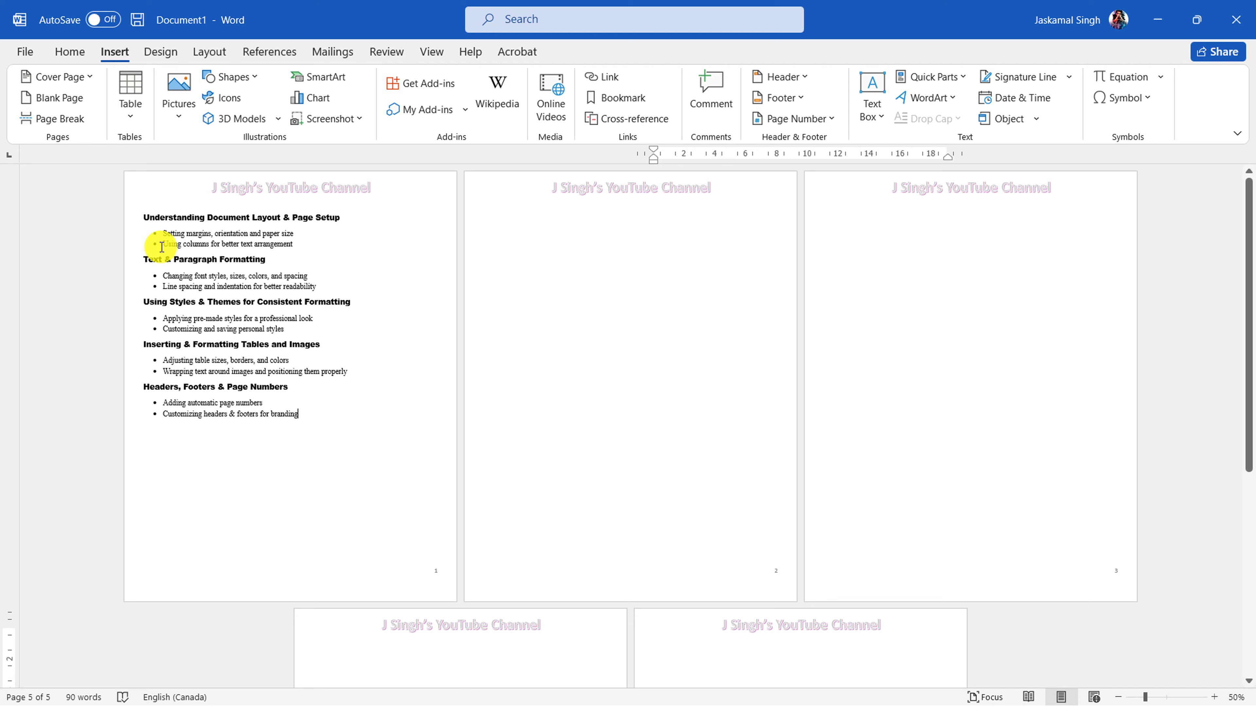
shift+click(152, 239)
key(BackSpace)
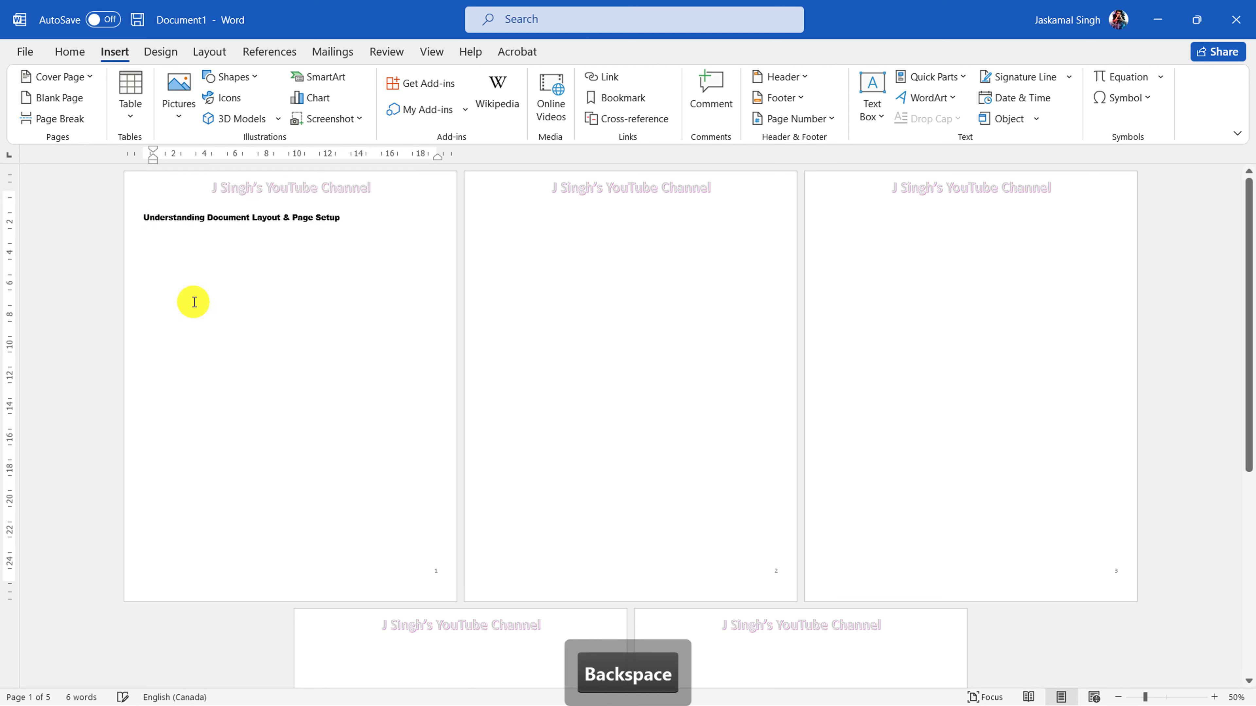
key(ctrl+a)
key(BackSpace)
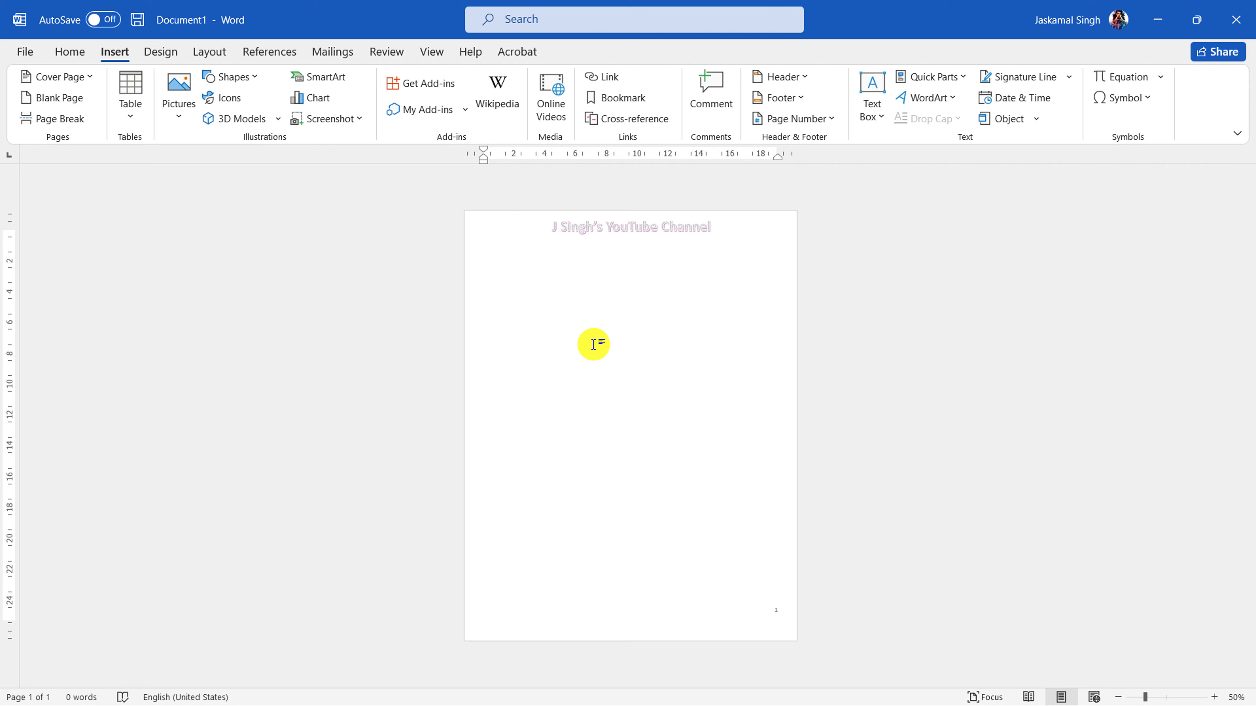
click(60, 97)
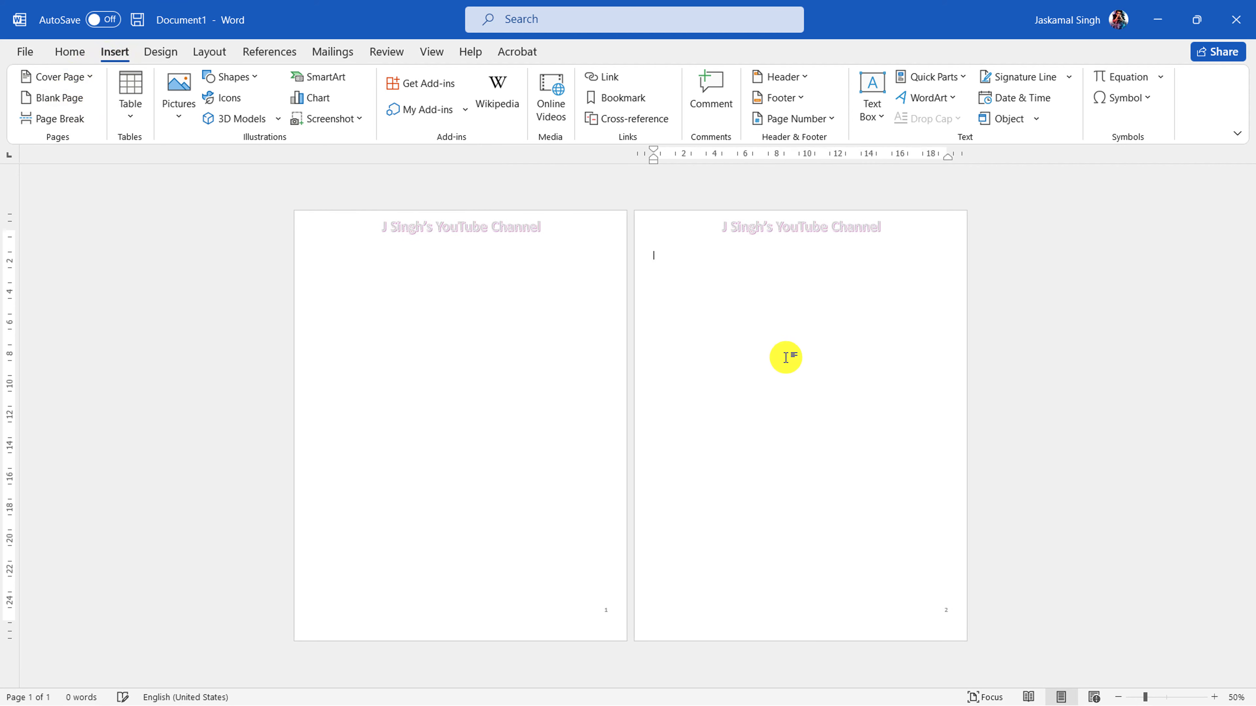
click(76, 99)
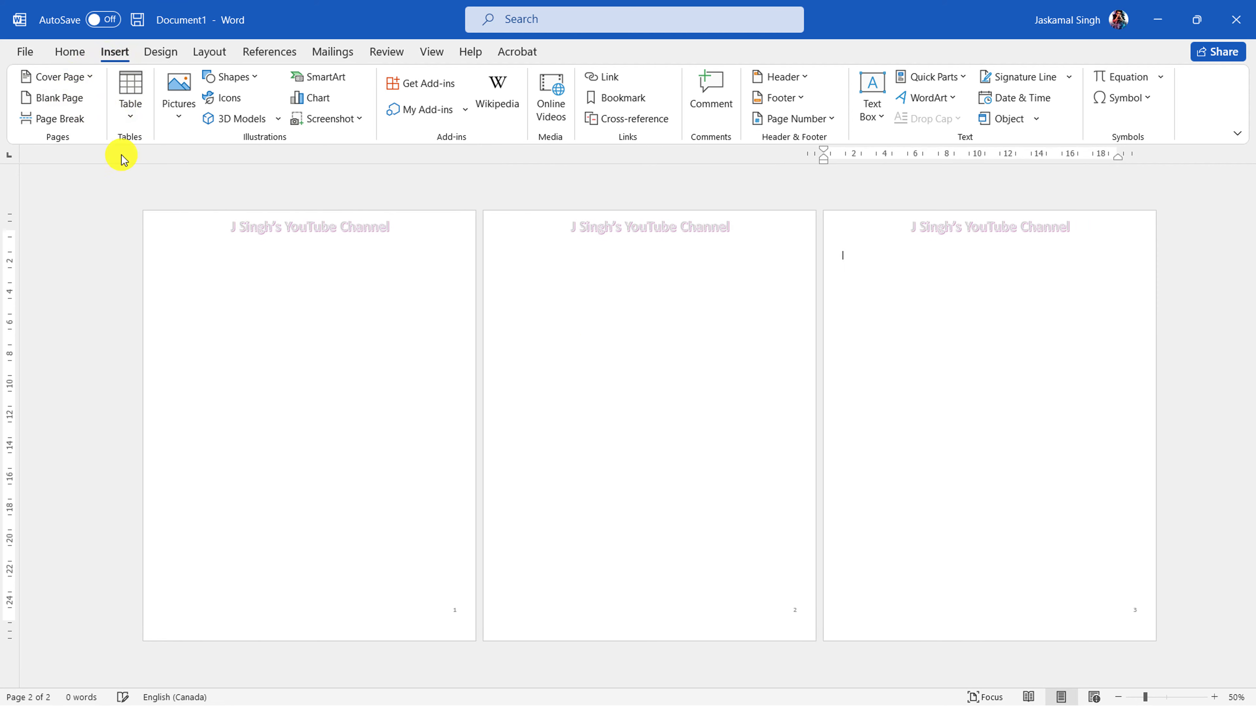
- Open the first page's header for editing
click(297, 320)
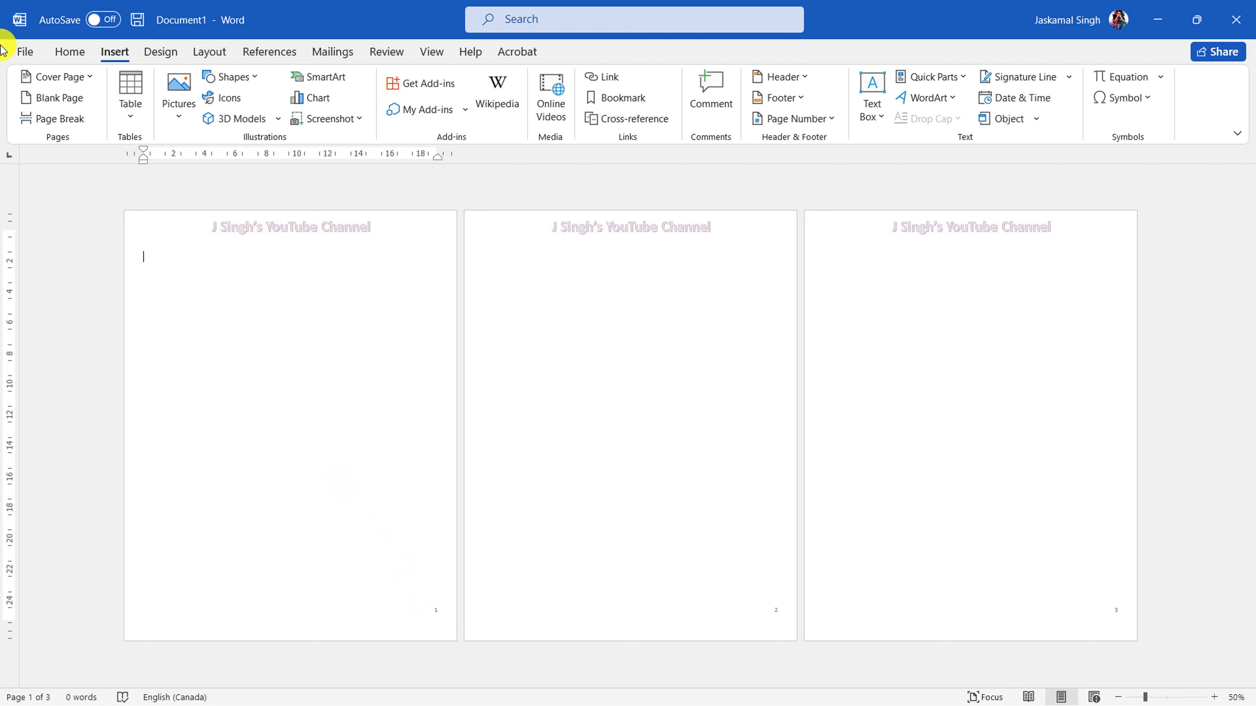
click(784, 78)
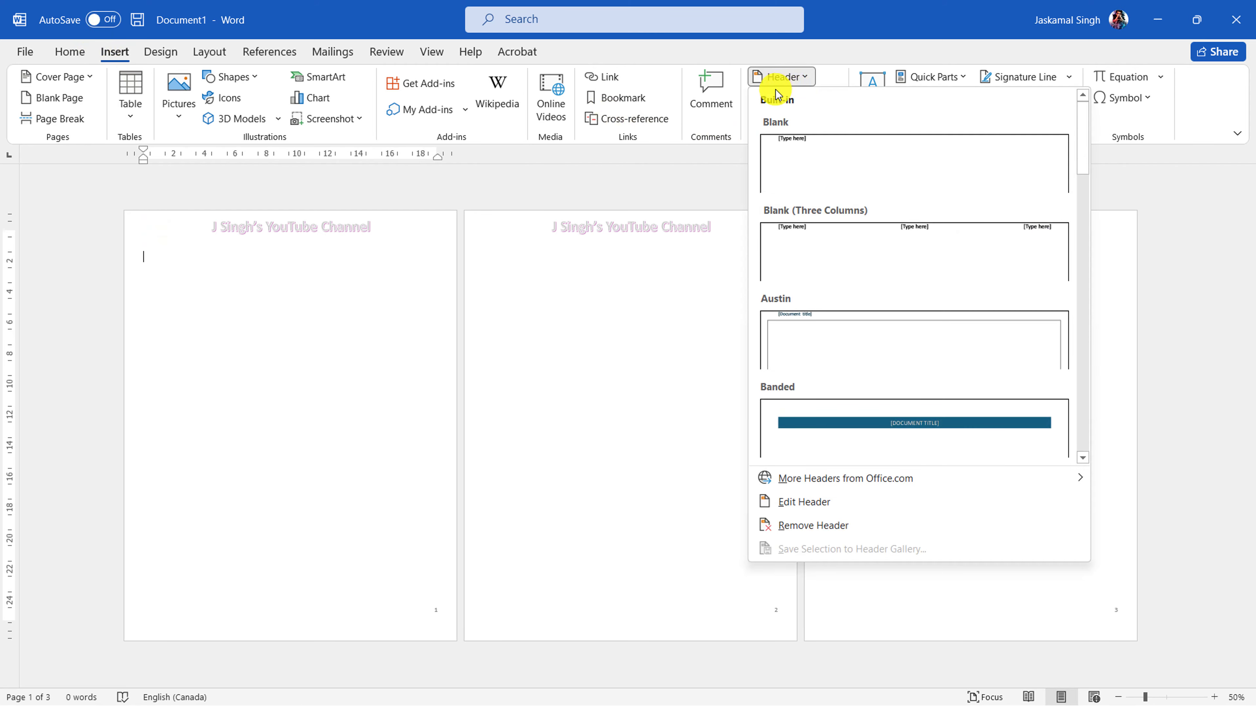
click(800, 502)
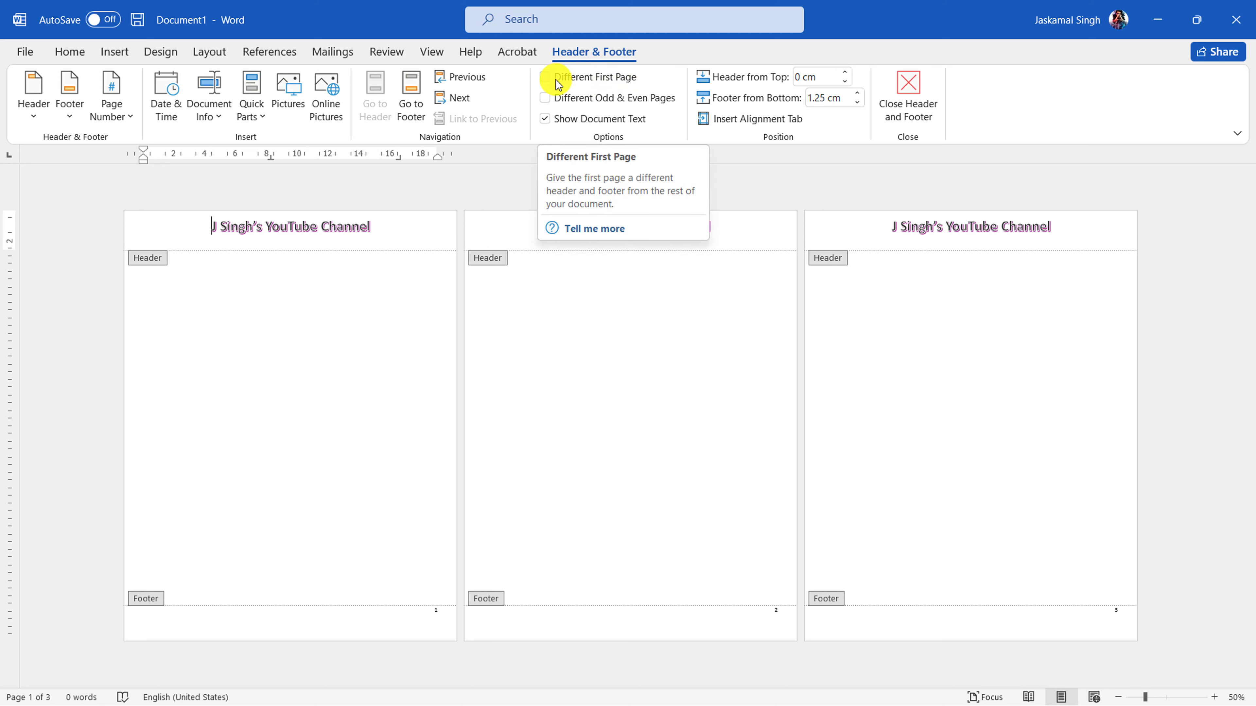
- Turn on a different first page for the header and footer, and finish header editing
click(546, 77)
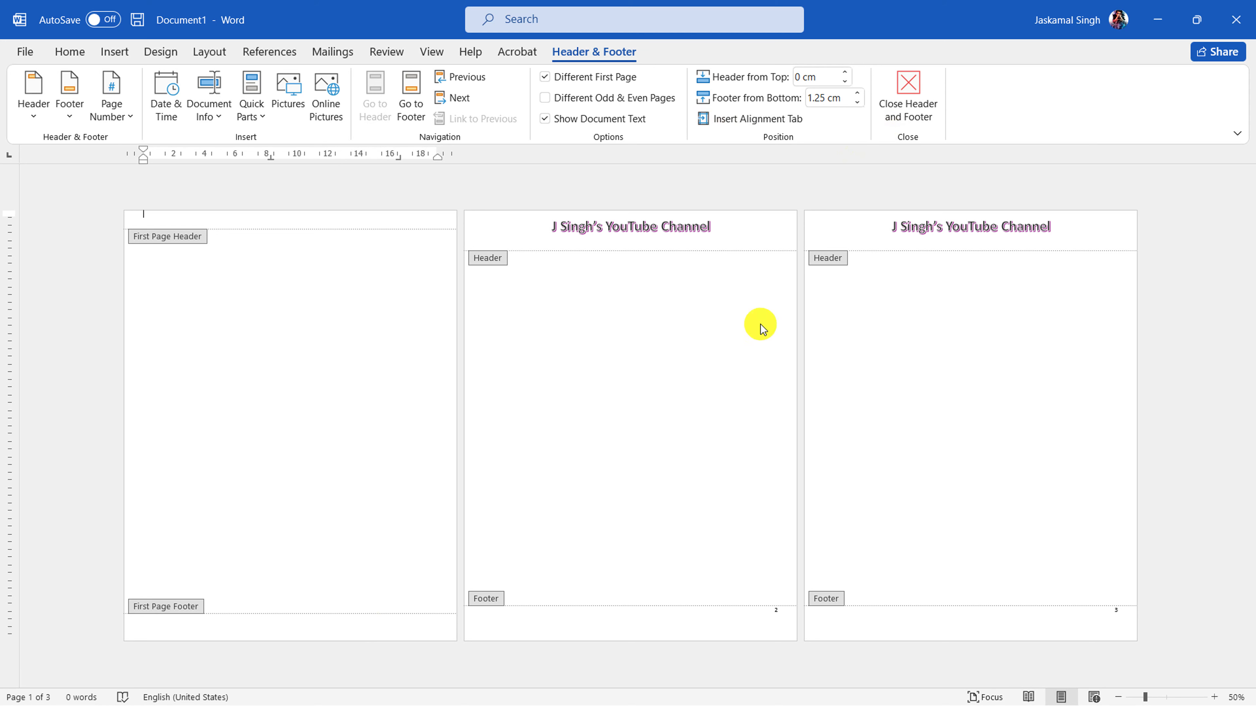
click(909, 96)
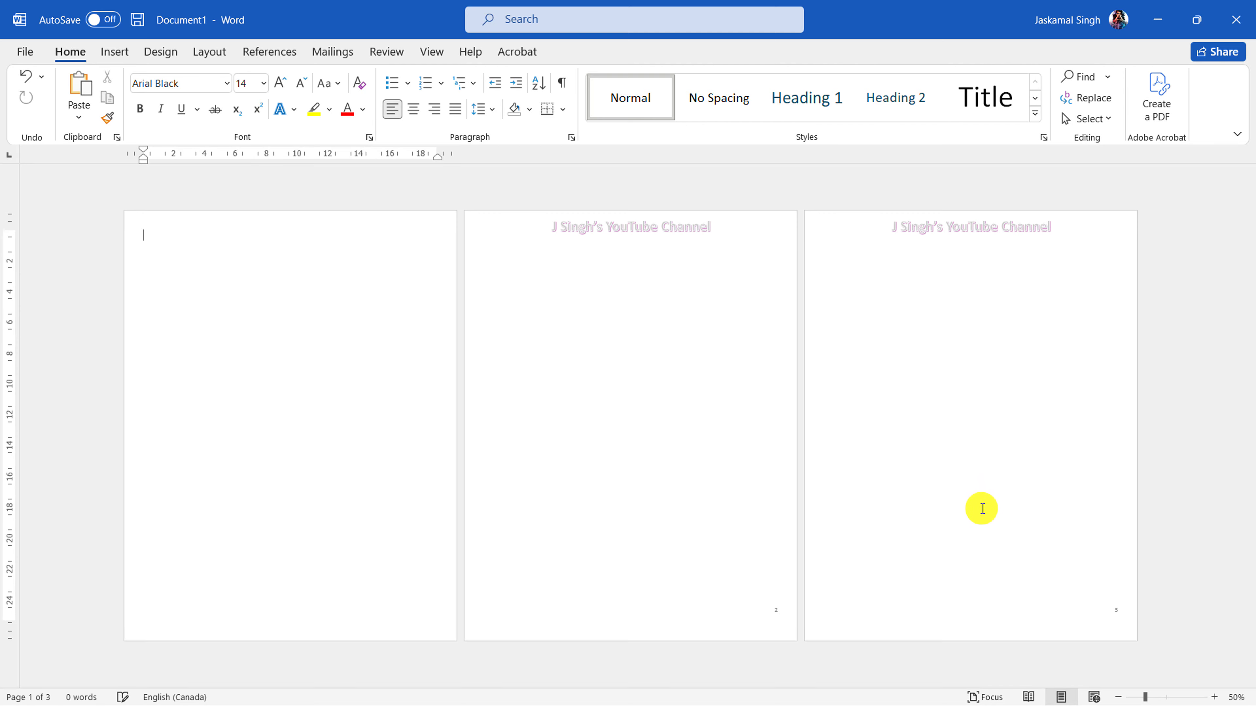
- Insert five blank pages after the third page to extend the document to eight pages
click(987, 506)
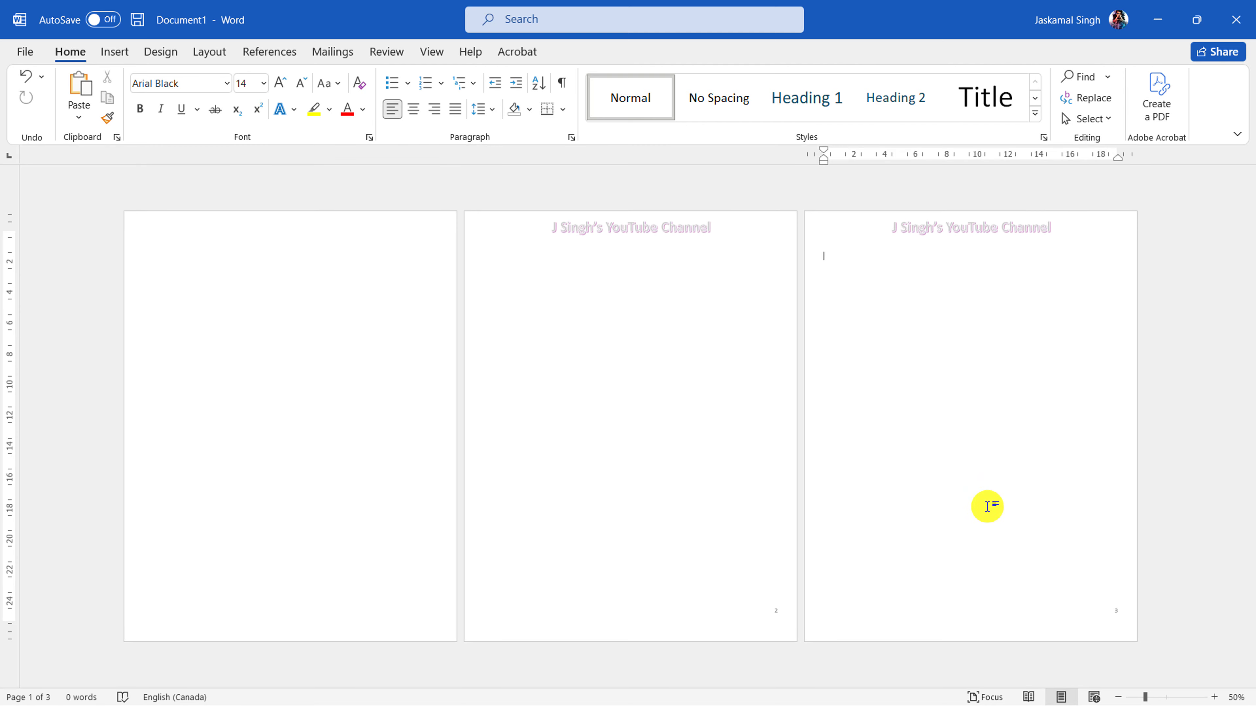
click(114, 52)
click(50, 102)
click(48, 99)
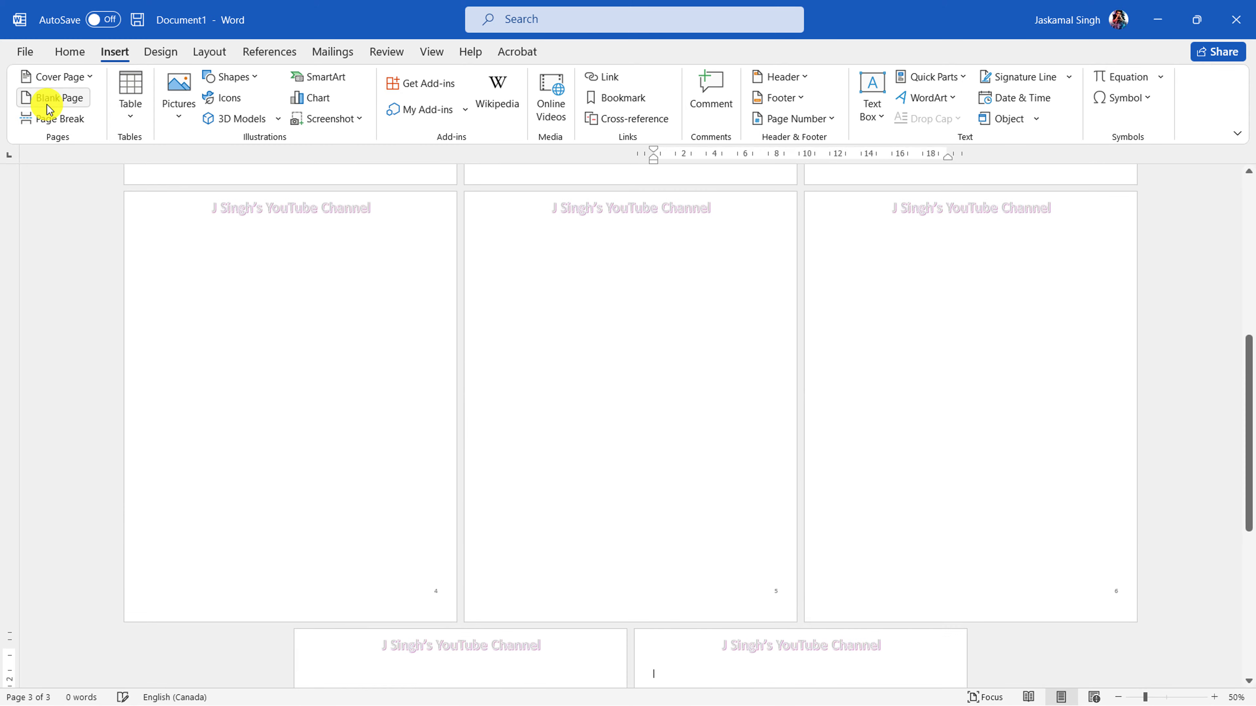
scroll(667, 373, down, 5)
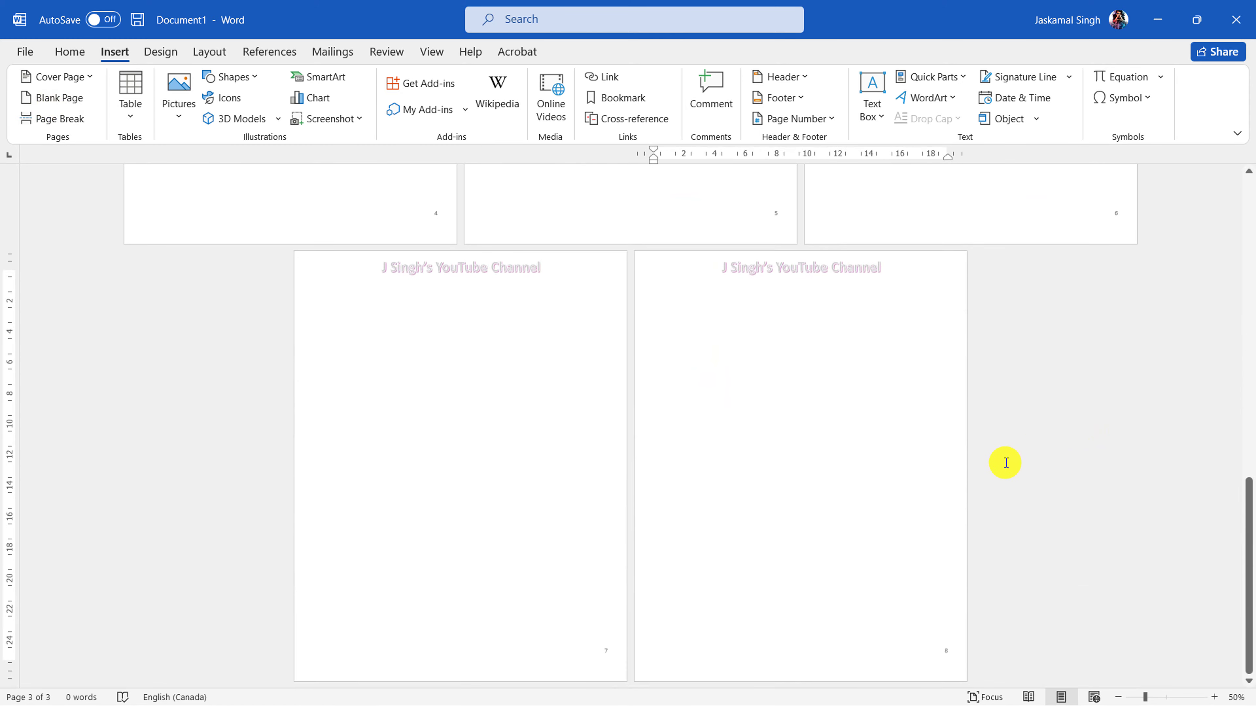
scroll(860, 324, up, 8)
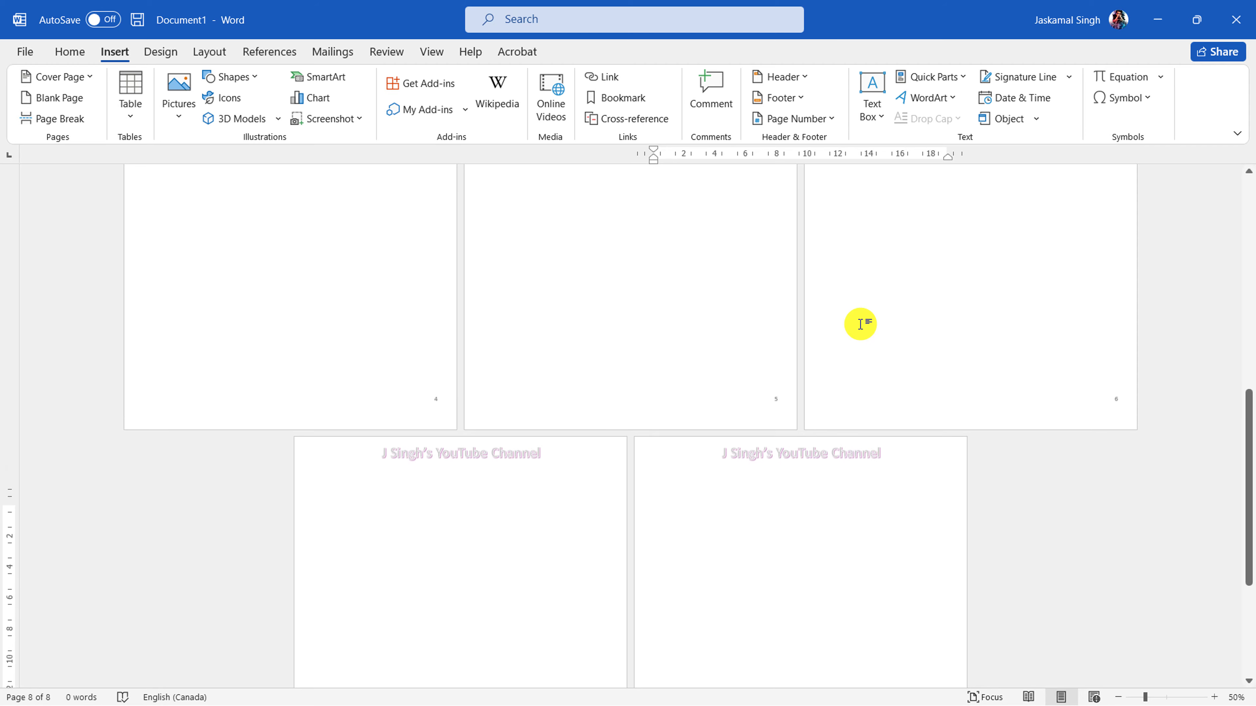
scroll(601, 321, up, 6)
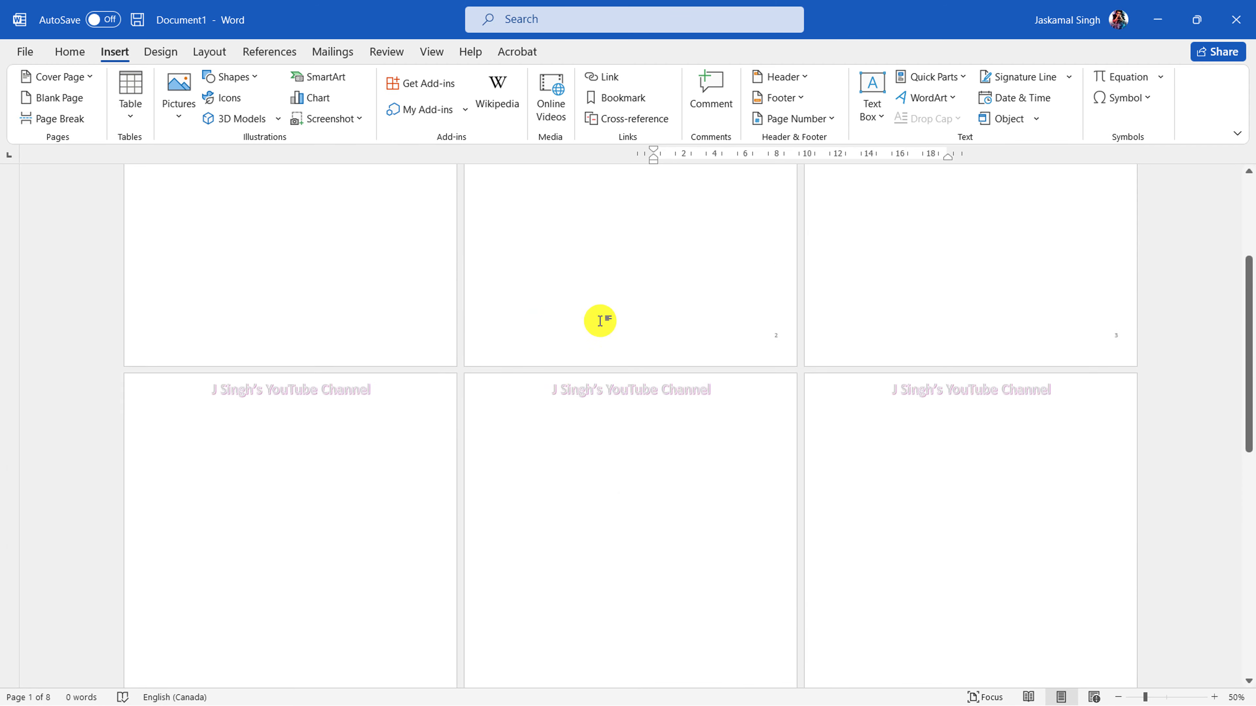
- Open the first page's header for editing and enter the channel owner's name there
click(232, 301)
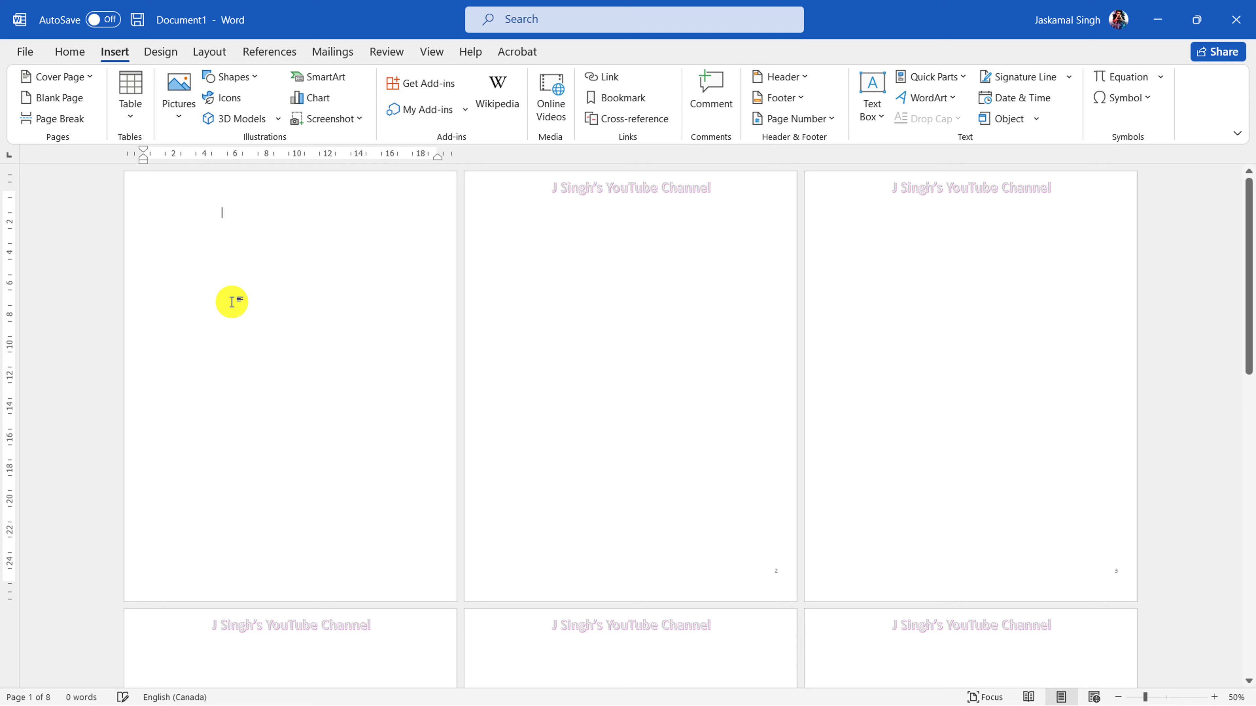
click(787, 80)
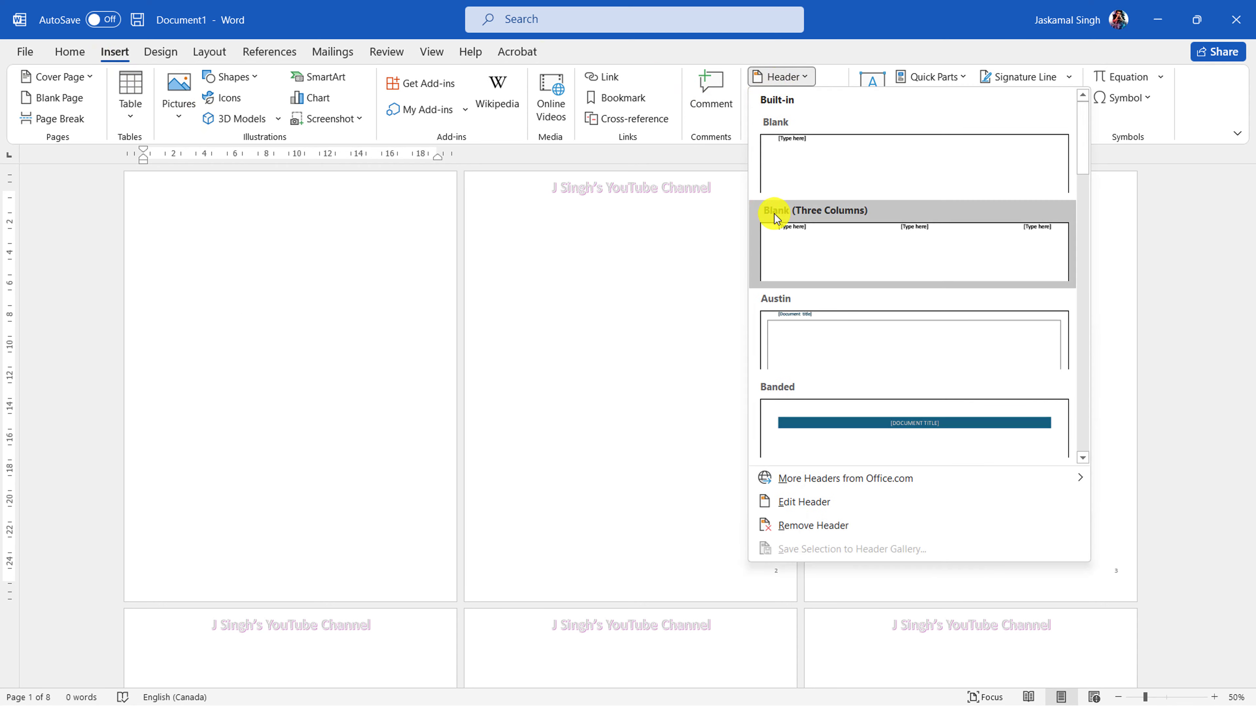
click(812, 503)
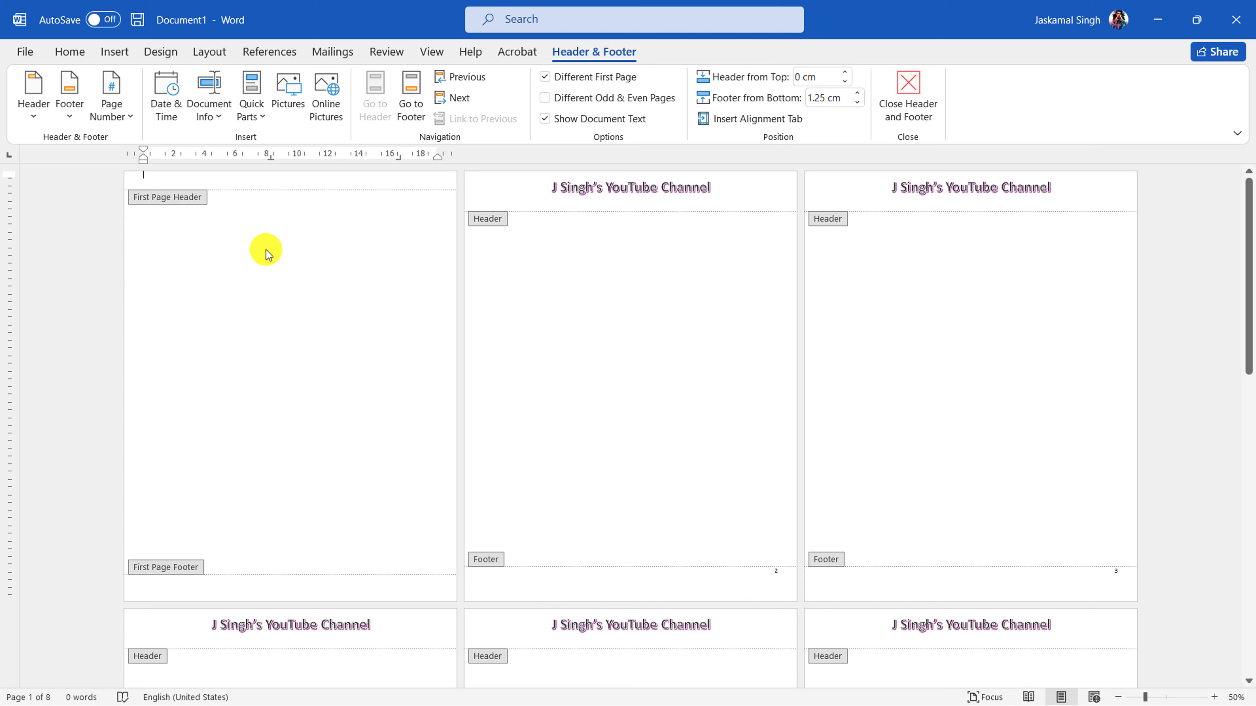
text(J Singh)
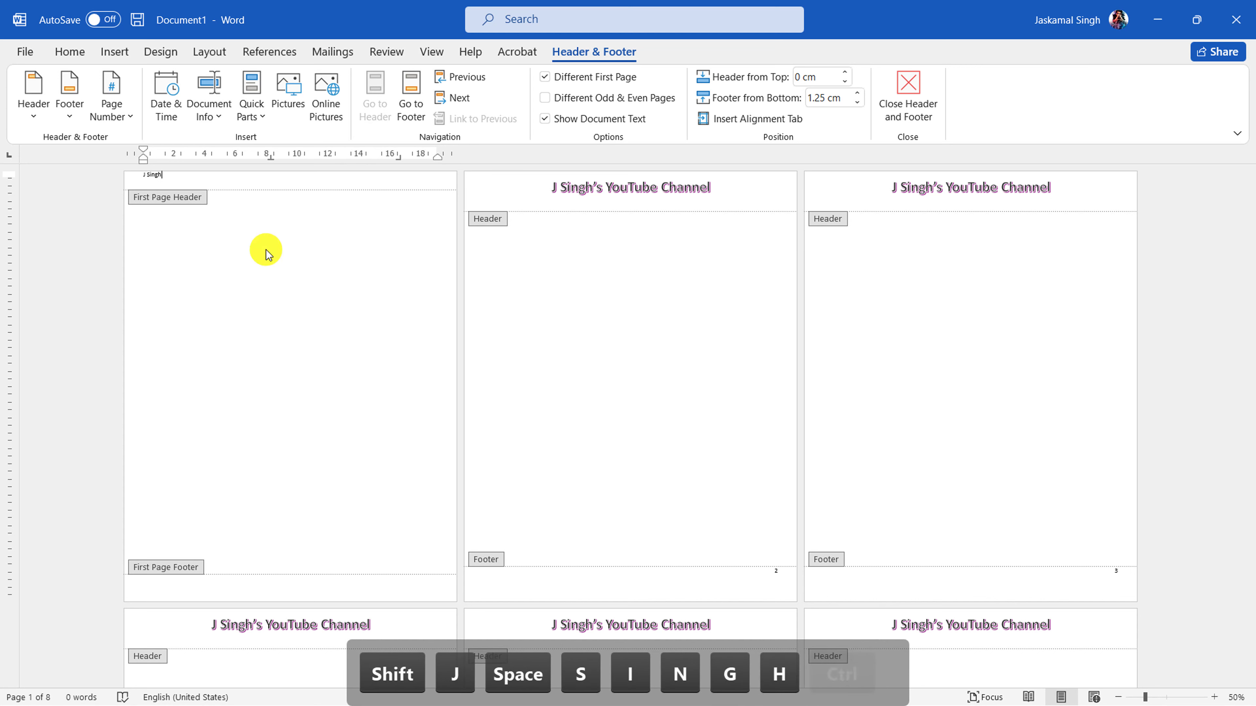
- Centre the first page's header text, apply an orange text effect, enlarge it to 40 pt and leave the header
key(ctrl+a)
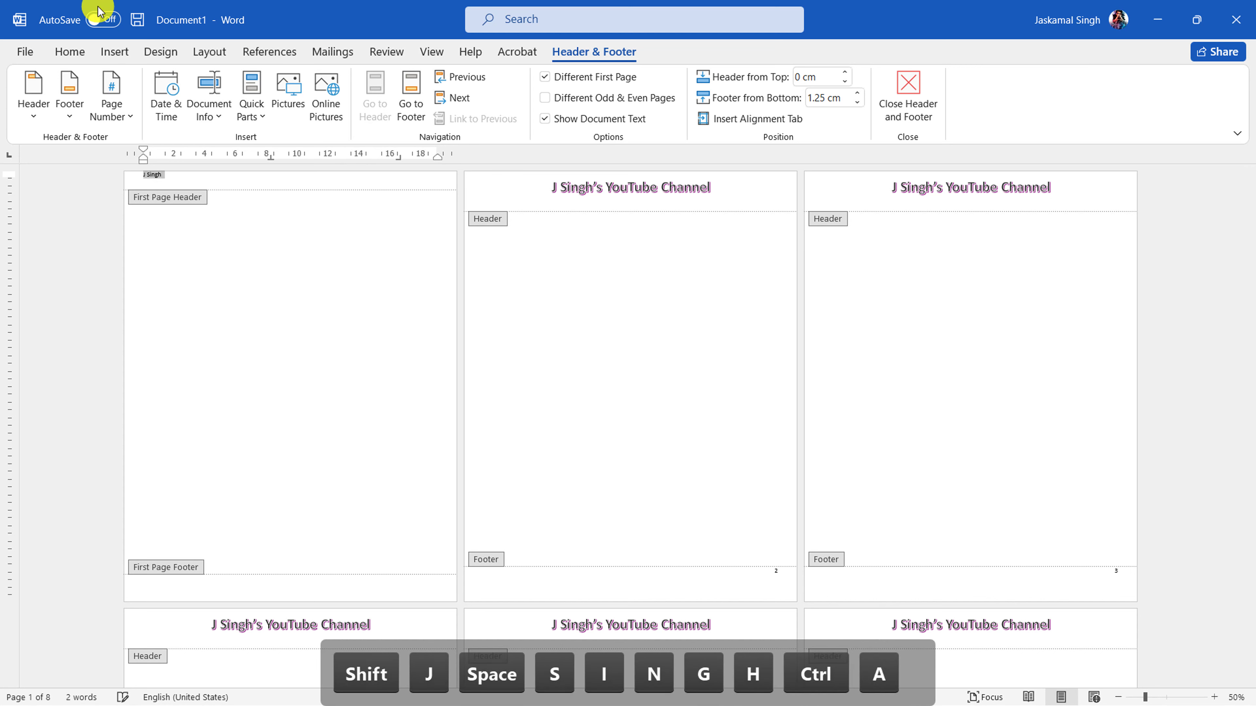
click(70, 51)
click(414, 109)
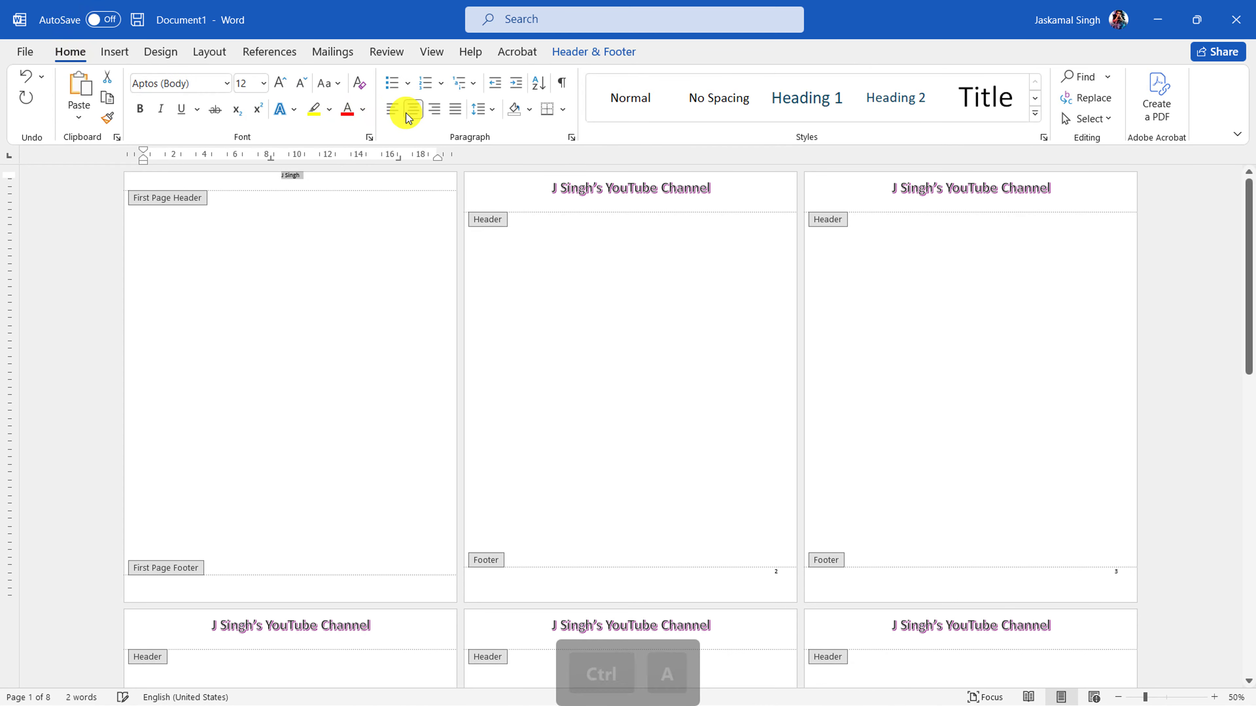
click(294, 109)
click(429, 236)
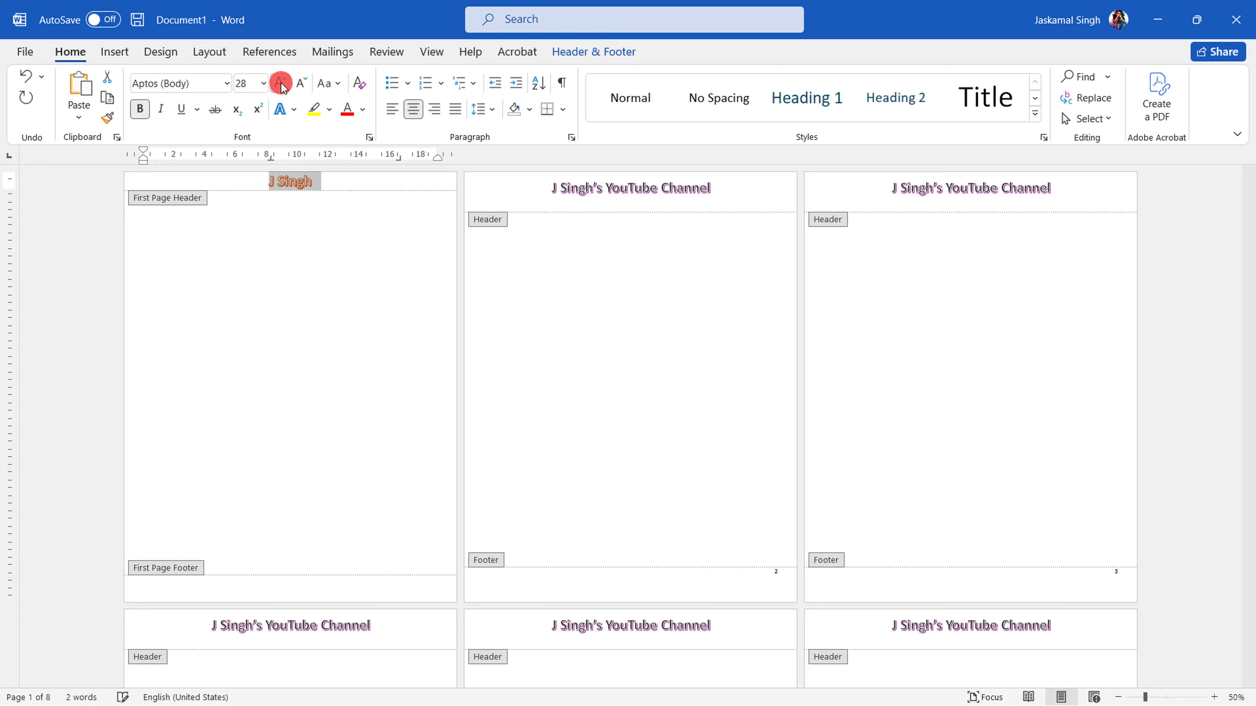
click(280, 83)
click(281, 83)
click(280, 83)
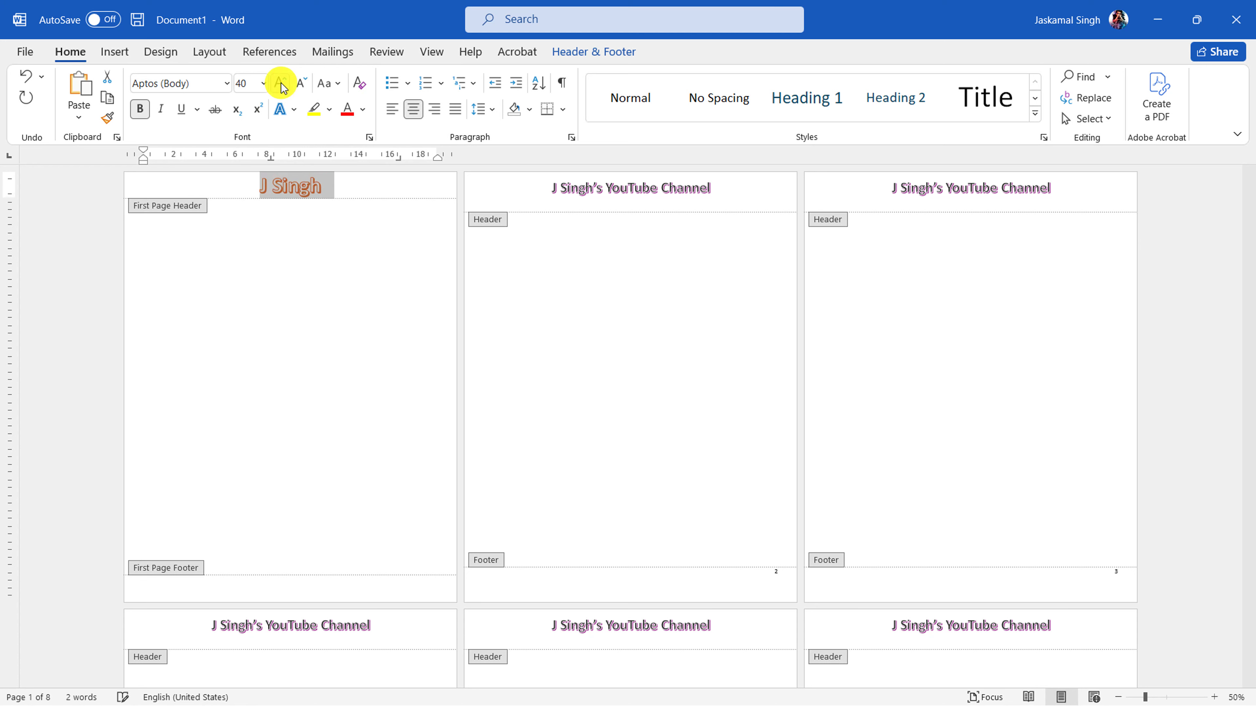
double_click(423, 337)
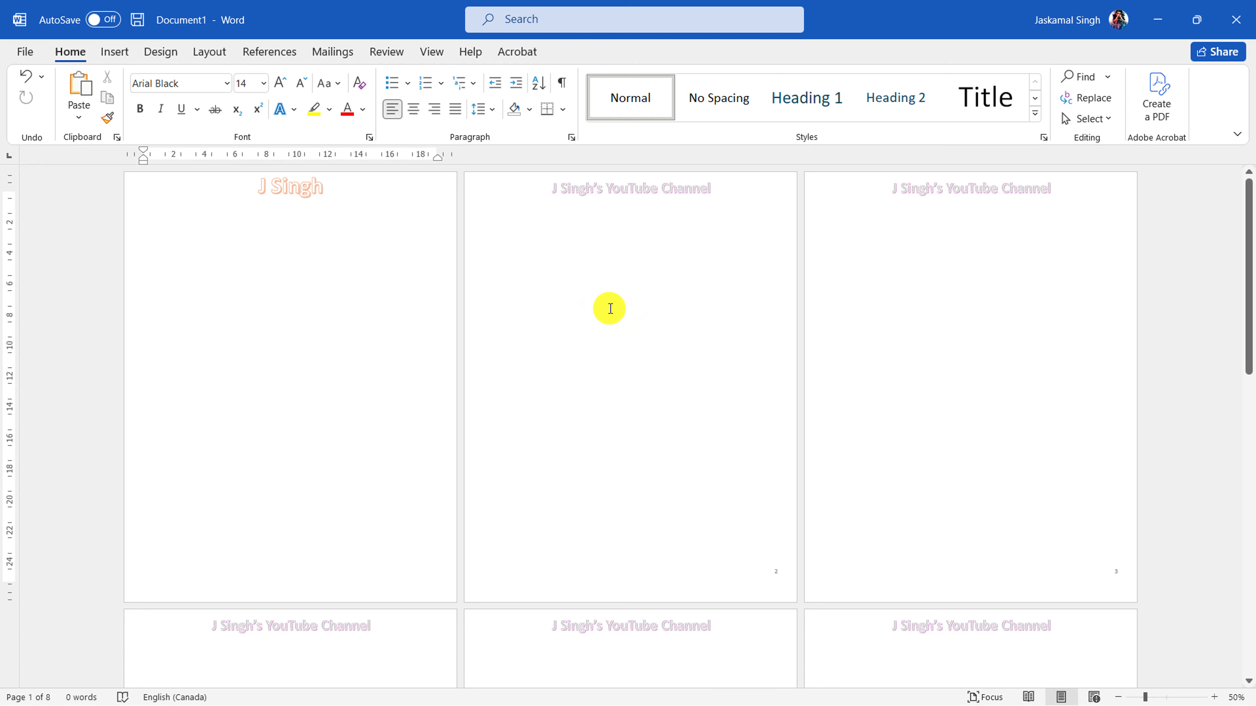
- Undo all edits back through the table insertion and the new page before it, leaving only the one-page bulleted text
key(ctrl+z)
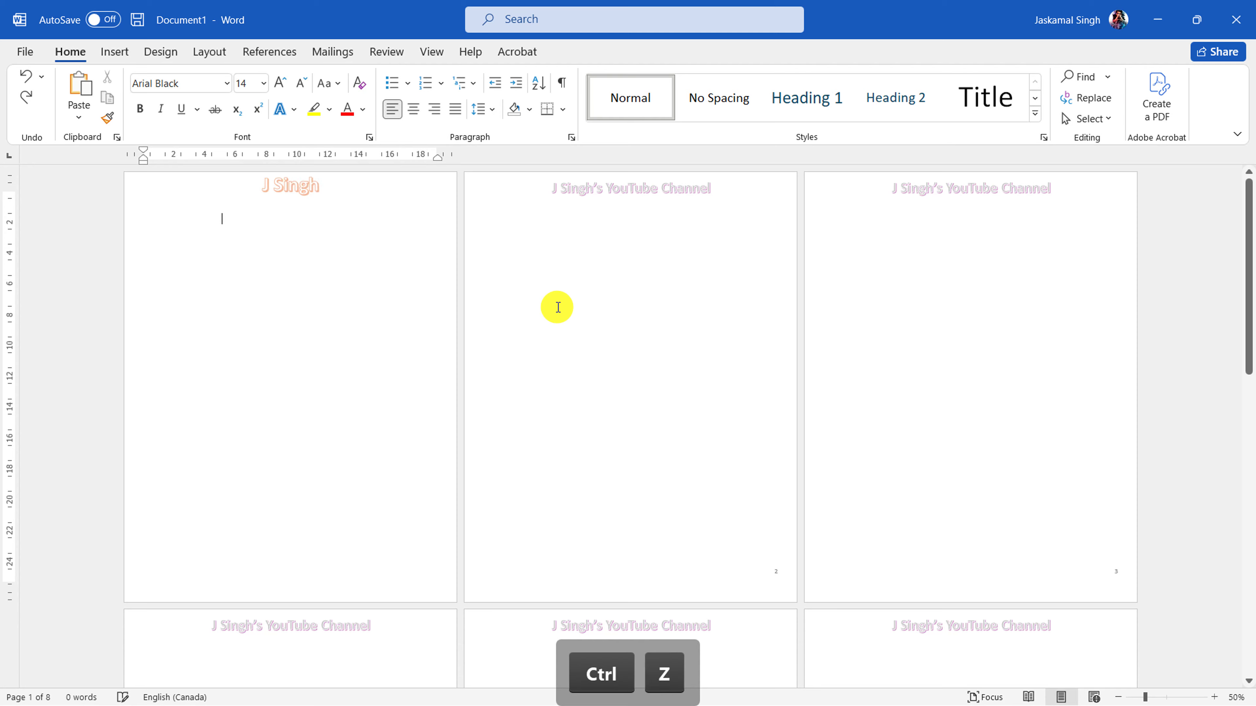
key(ctrl+z)
click(43, 77)
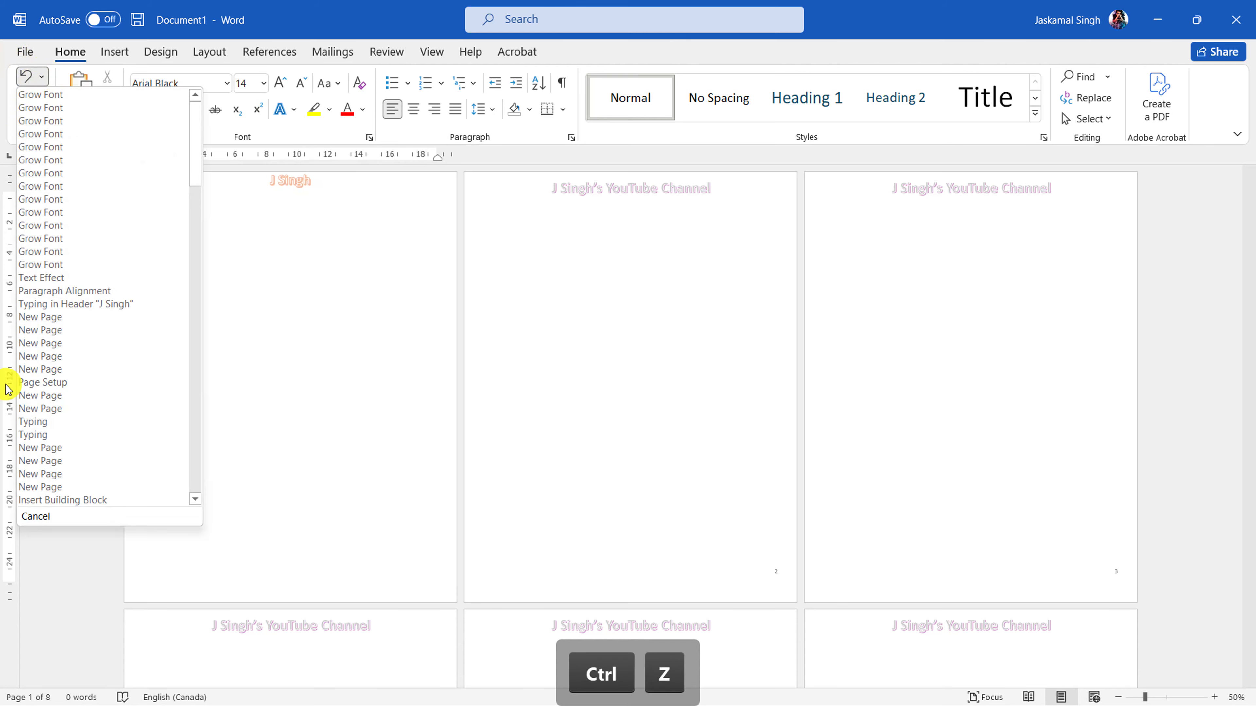
scroll(84, 468, down, 10)
scroll(84, 490, down, 10)
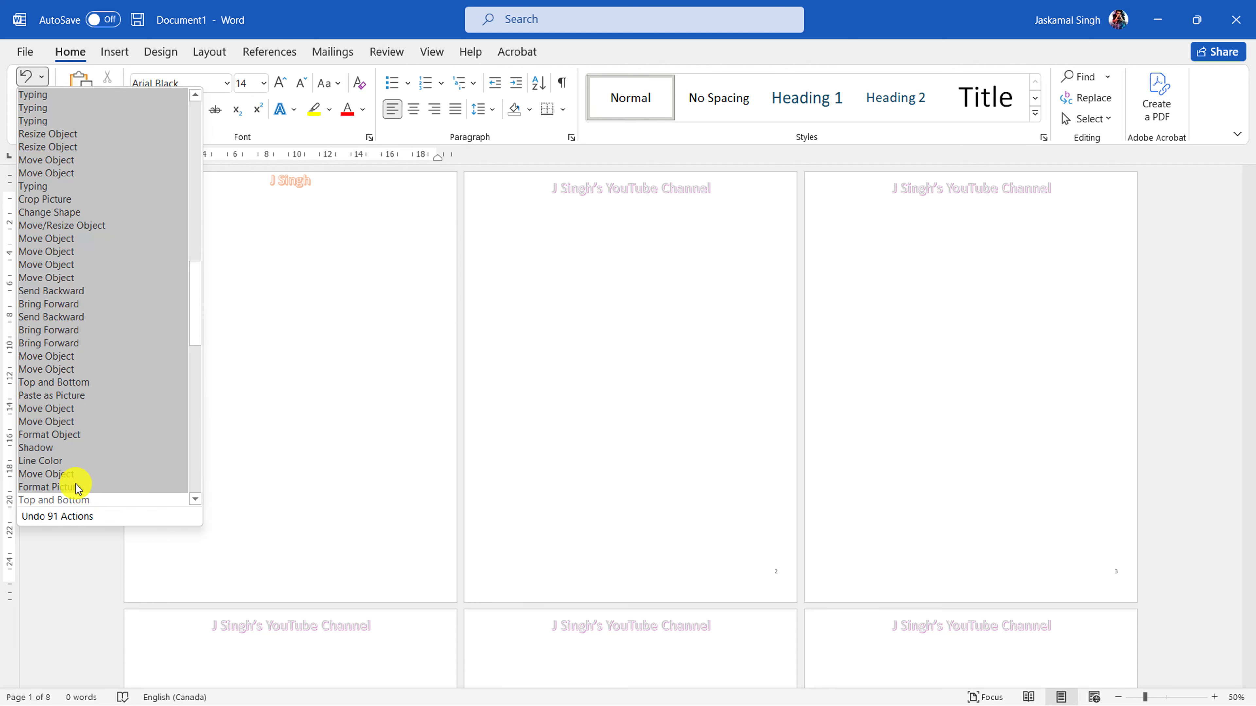
drag(198, 335, 202, 482)
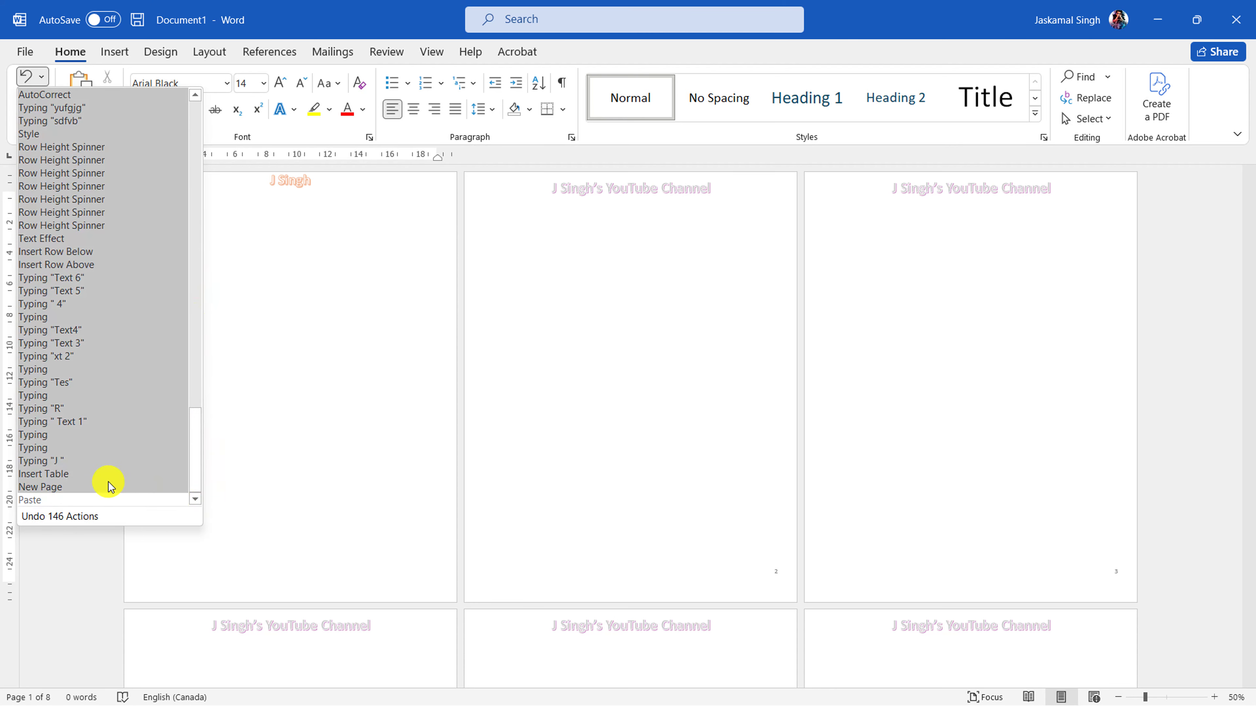
click(54, 479)
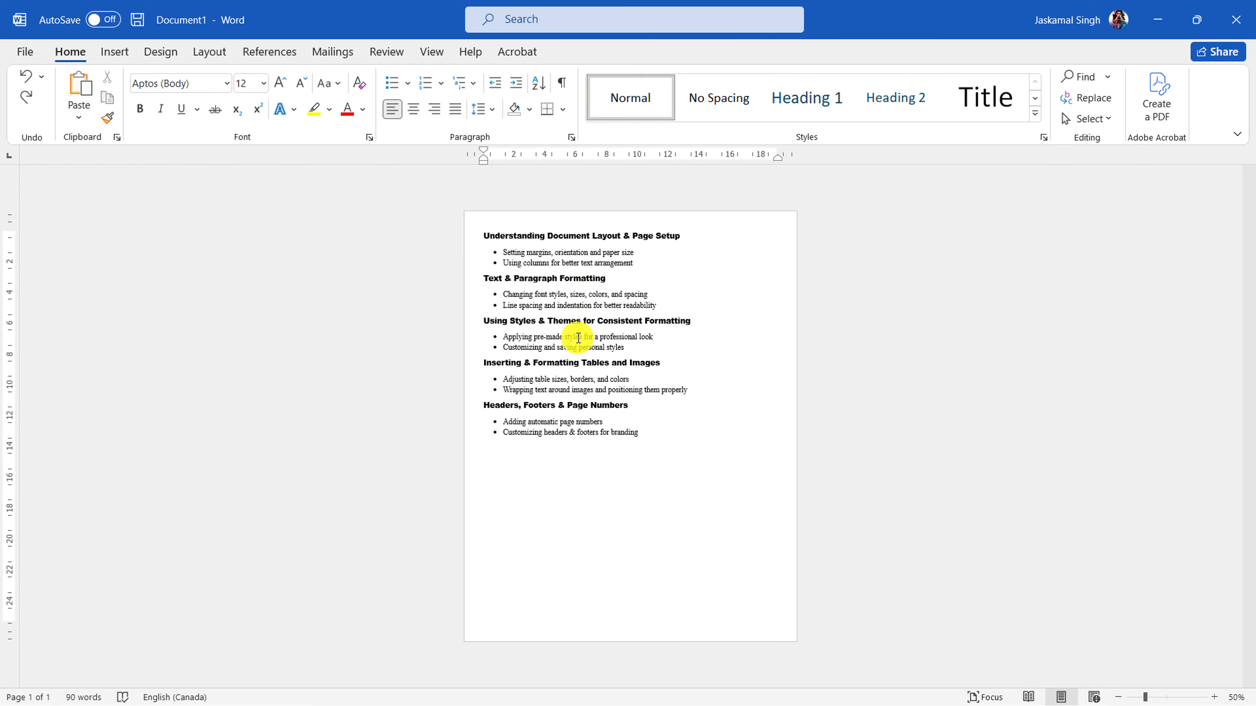
- Examine the bulleted text up close, down to the last bullet under "Headers, Footers & Page Numbers", and return to the page overview
scroll(577, 336, up, 7)
scroll(572, 228, up, 5)
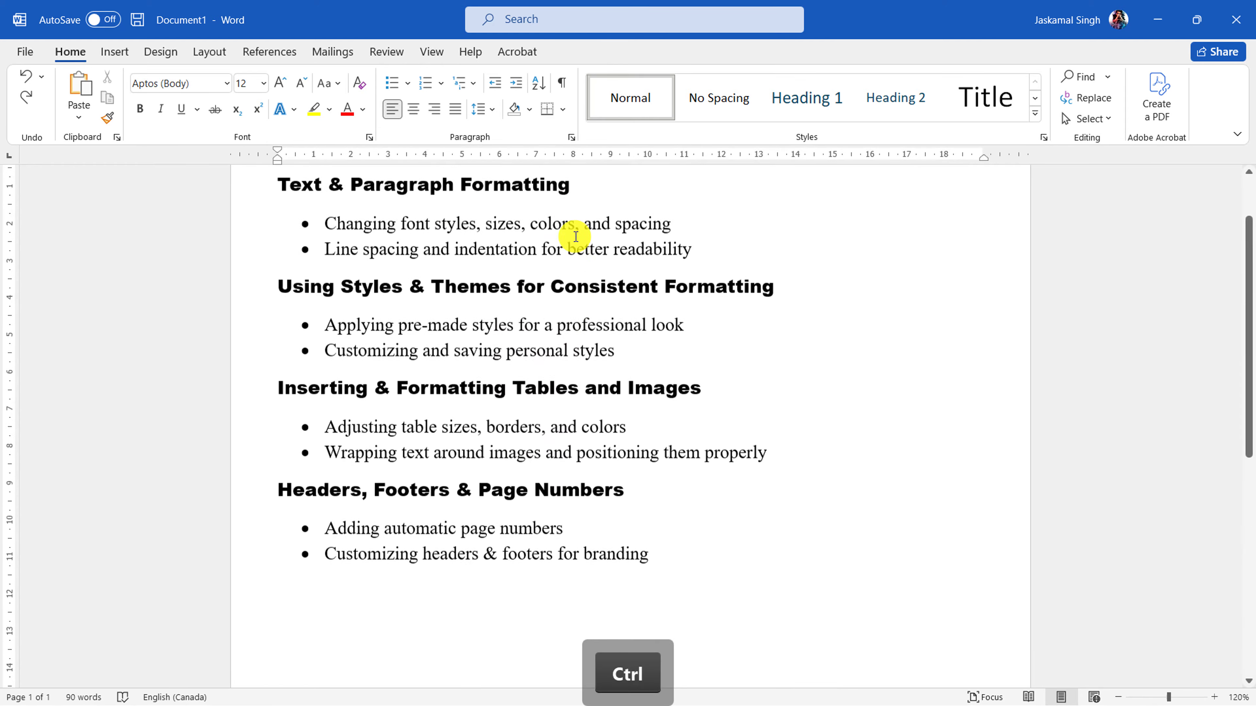
scroll(544, 272, down, 3)
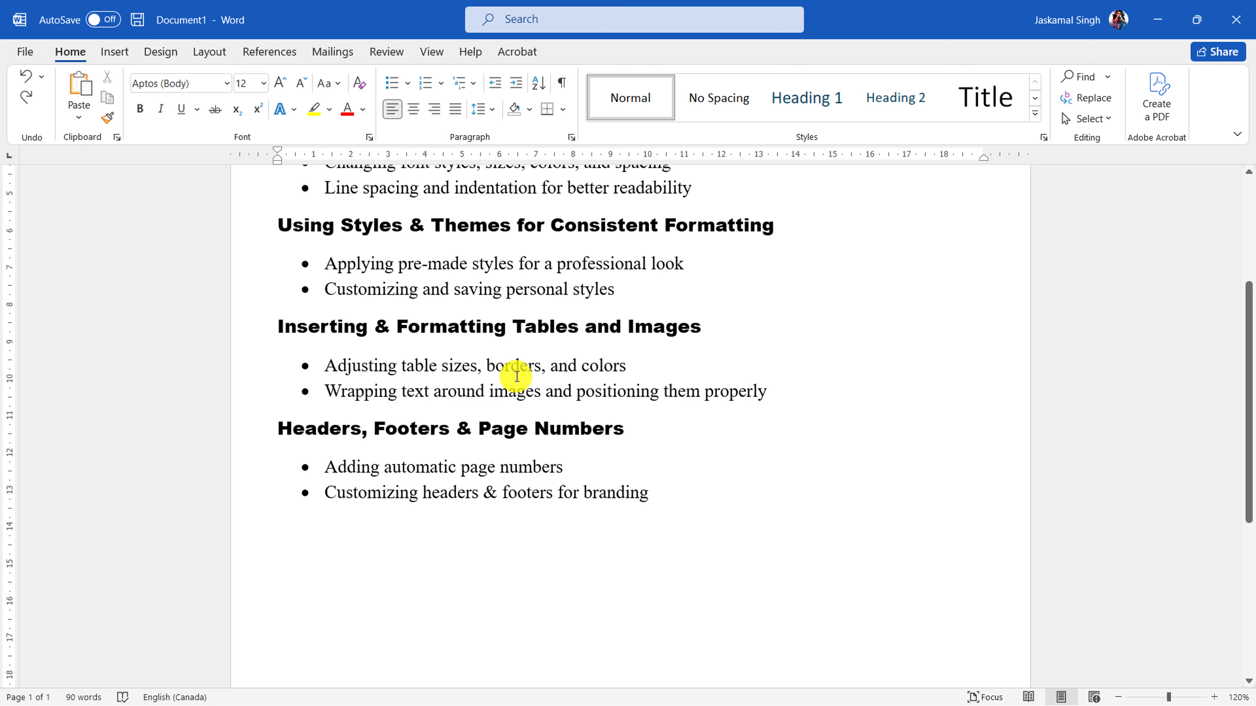
click(273, 474)
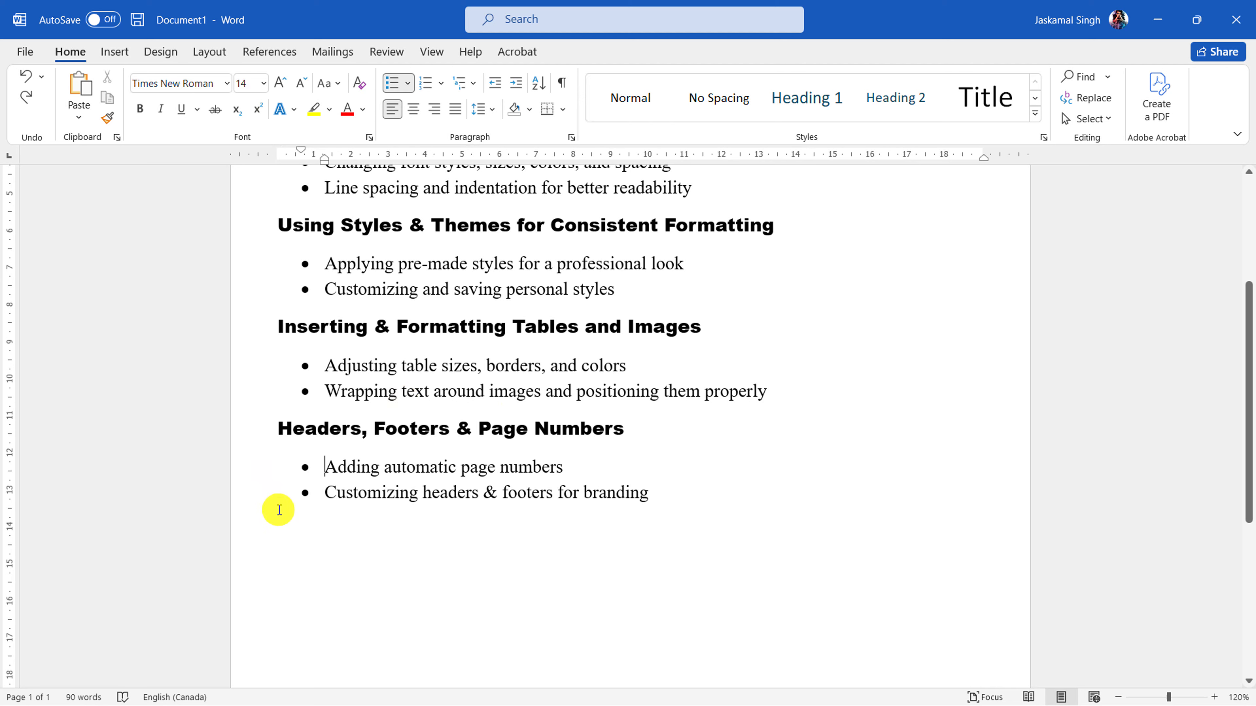
drag(340, 502, 735, 522)
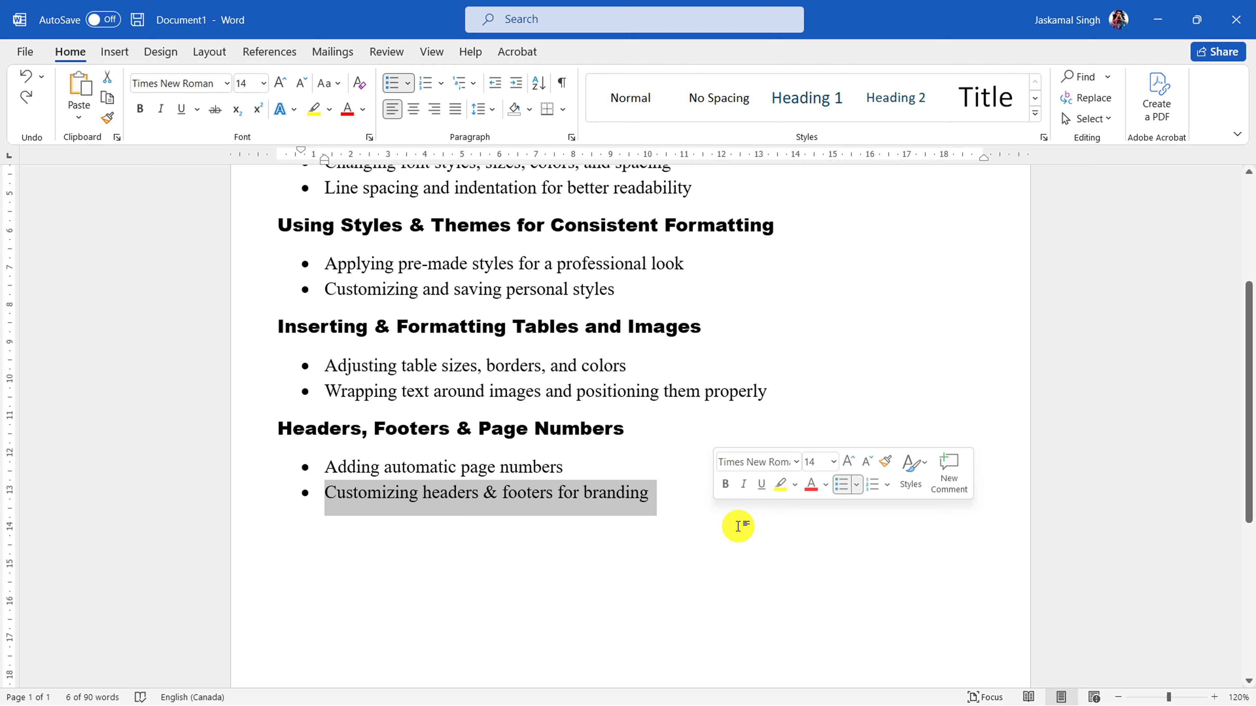
click(736, 525)
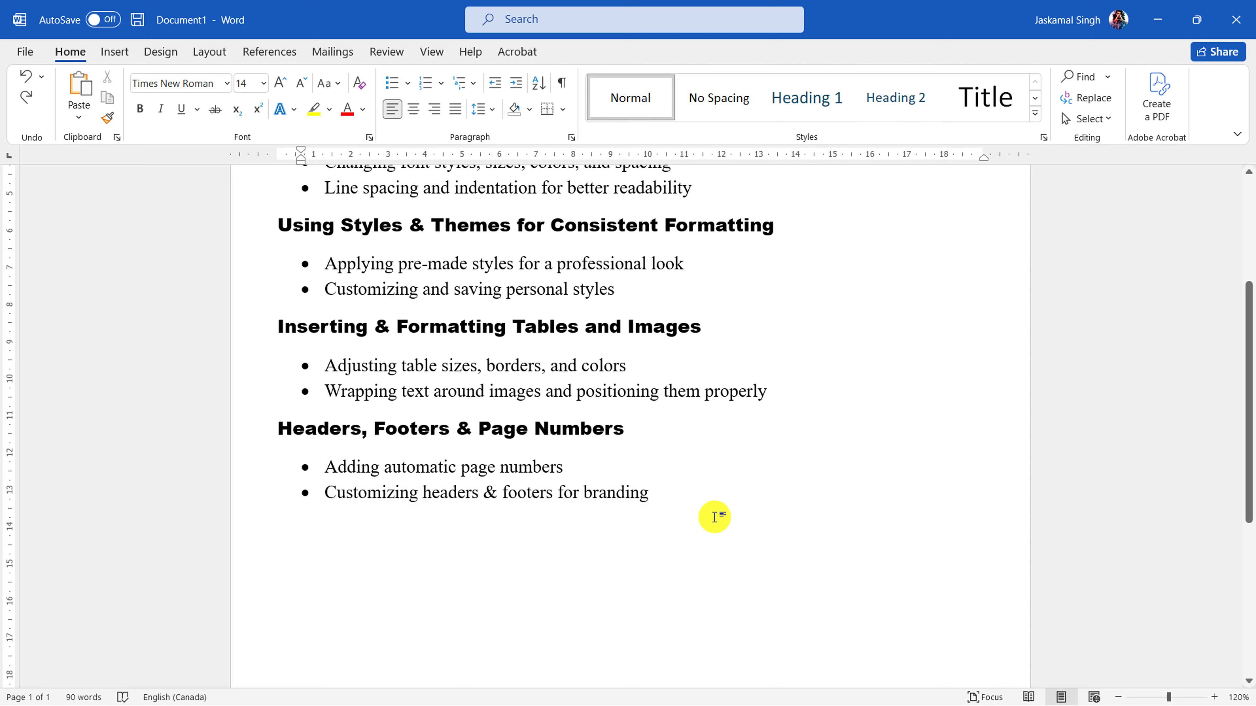
ctrl+scroll(715, 517, down, 6)
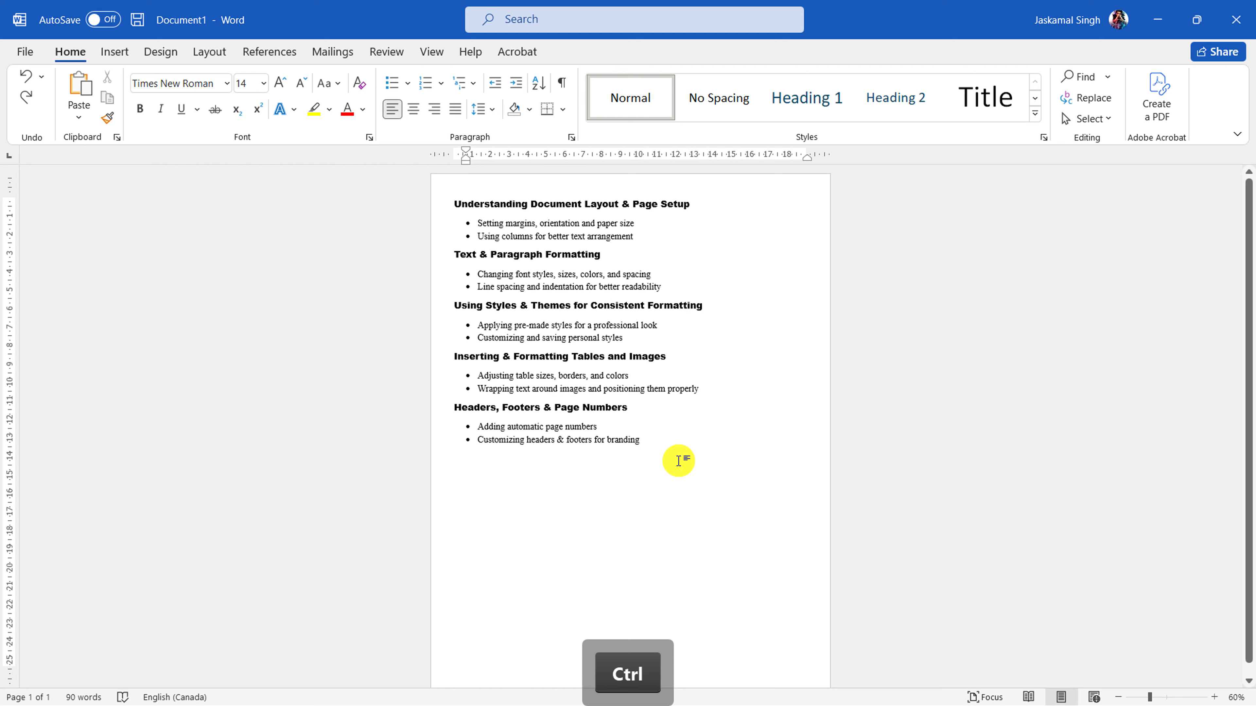